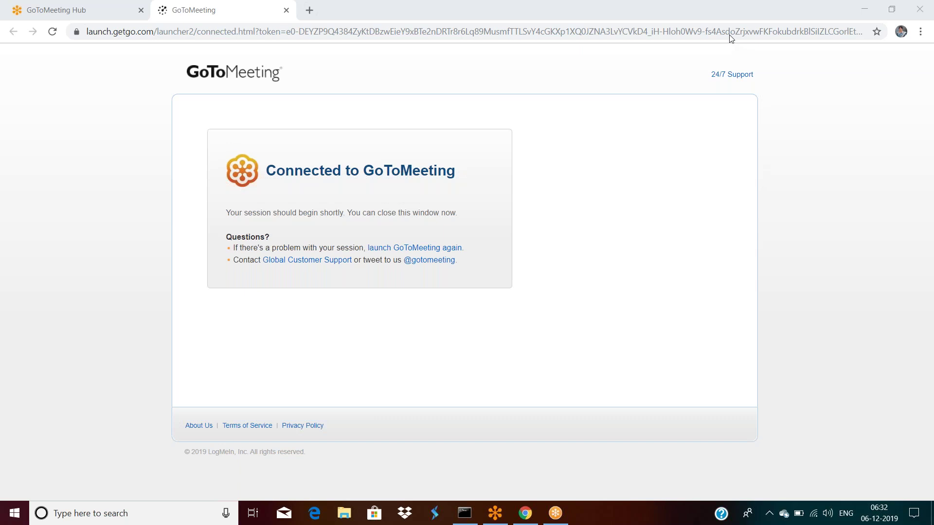
Go to the local Pega server at localhost:8080/prweb and sign in to Pega 7.
left_click(406, 38)
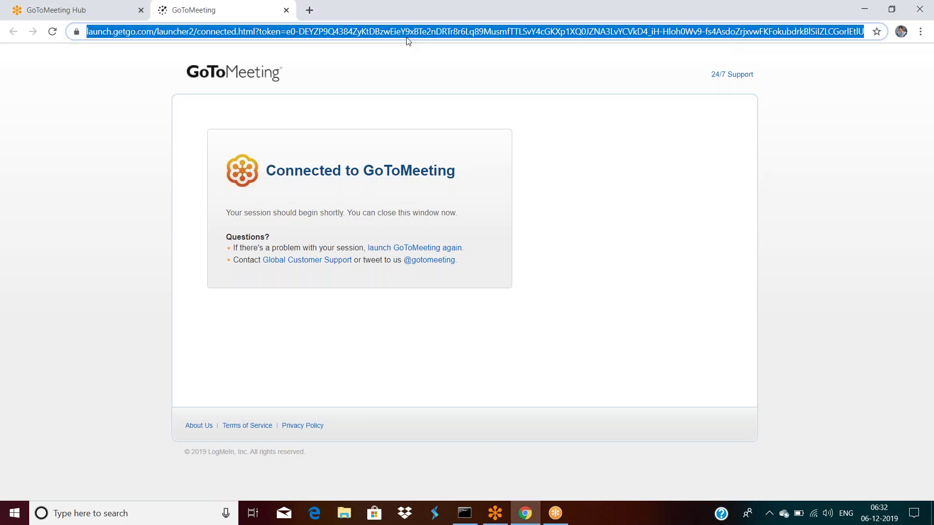
type("localhost:8080/prweb/beEBp4uRVTogorRwSwWqbOtn9IL2fwdl*/!STANDARD")
key("Return")
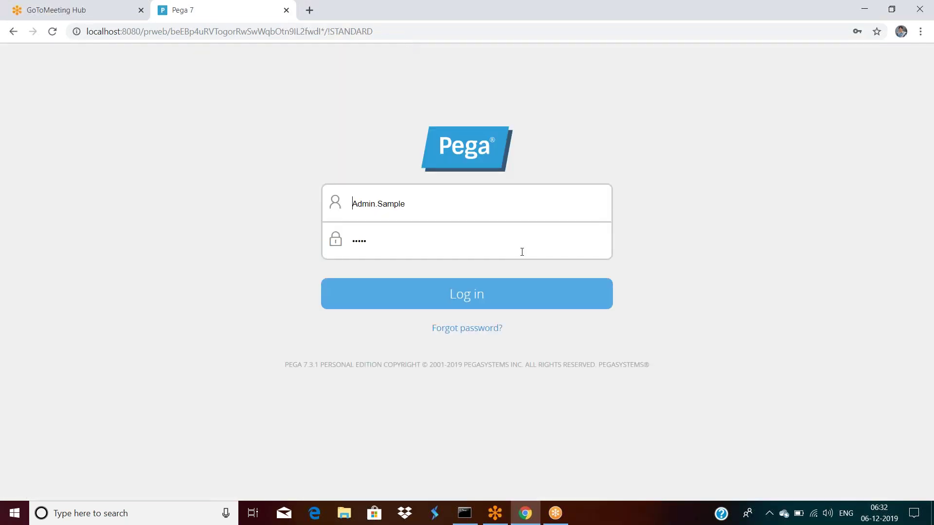
left_click(430, 294)
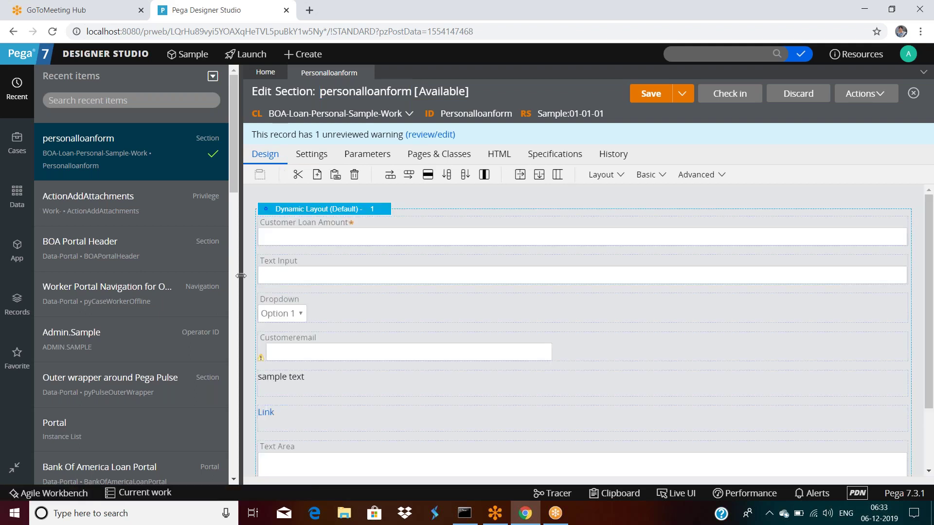
Collapse the Recent items panel so the personalloanform design canvas fills the window.
left_click(241, 275)
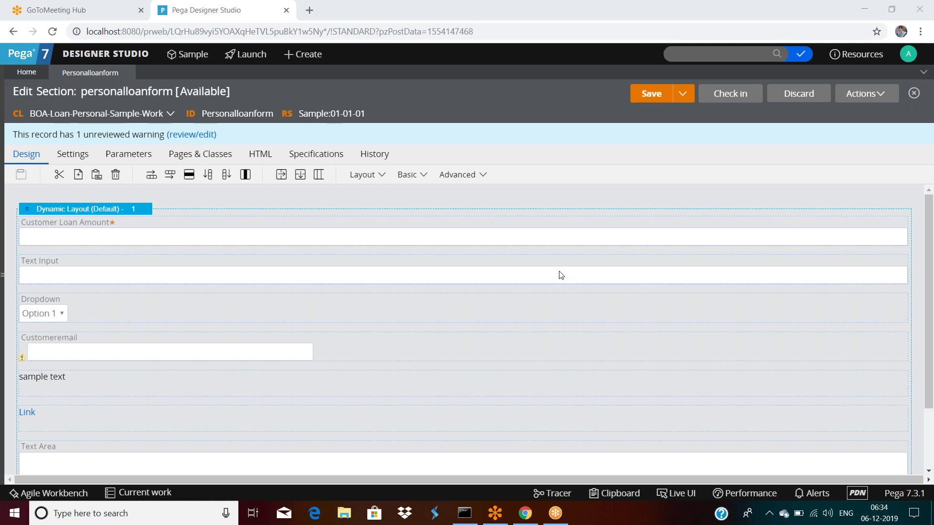
left_click(605, 339)
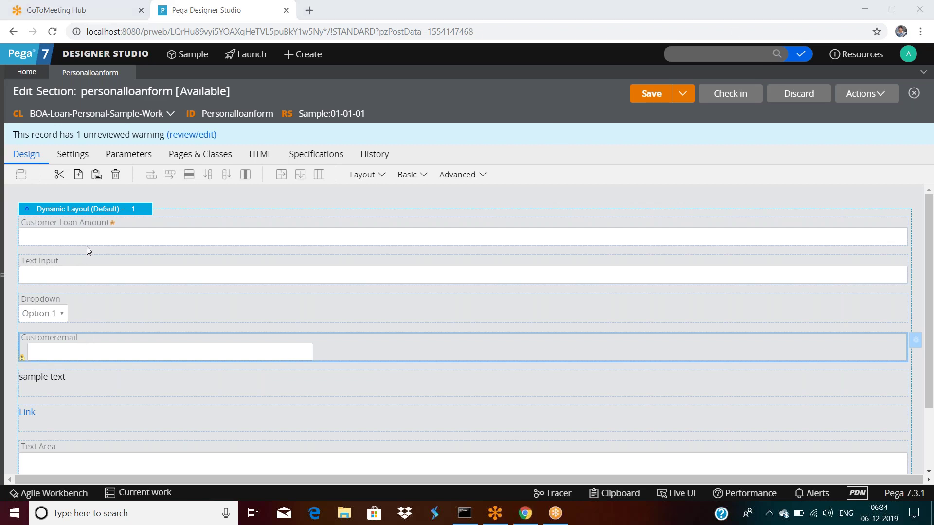
left_click(149, 236)
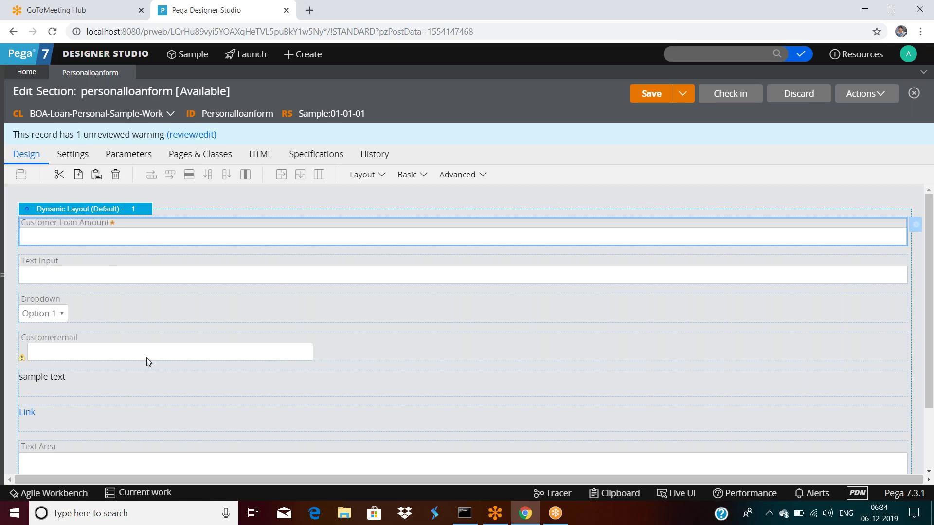
scroll(146, 360, "down", 3)
left_click(149, 400)
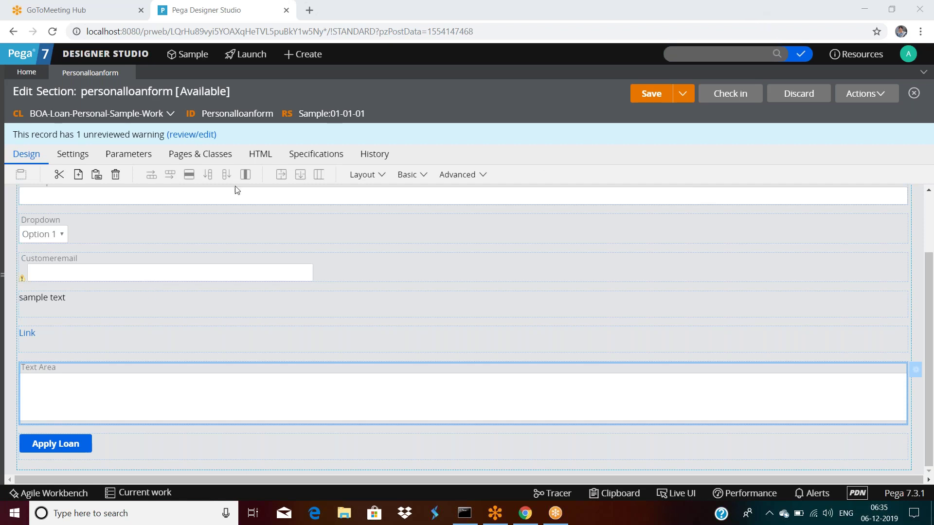
scroll(338, 331, "up", 2)
left_click(316, 237)
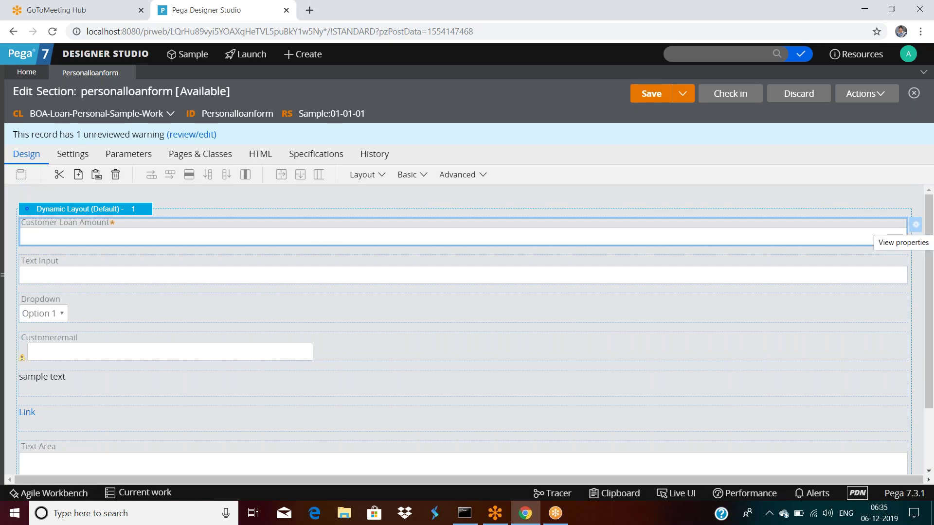
double_click(470, 237)
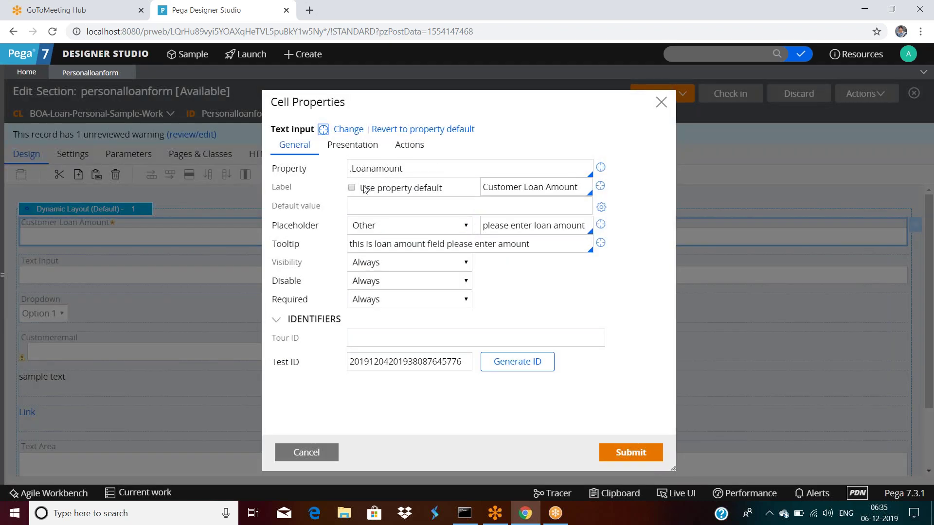
Set Customer Loan Amount's min characters to 3 and max to 5, then save the section.
double_click(372, 168)
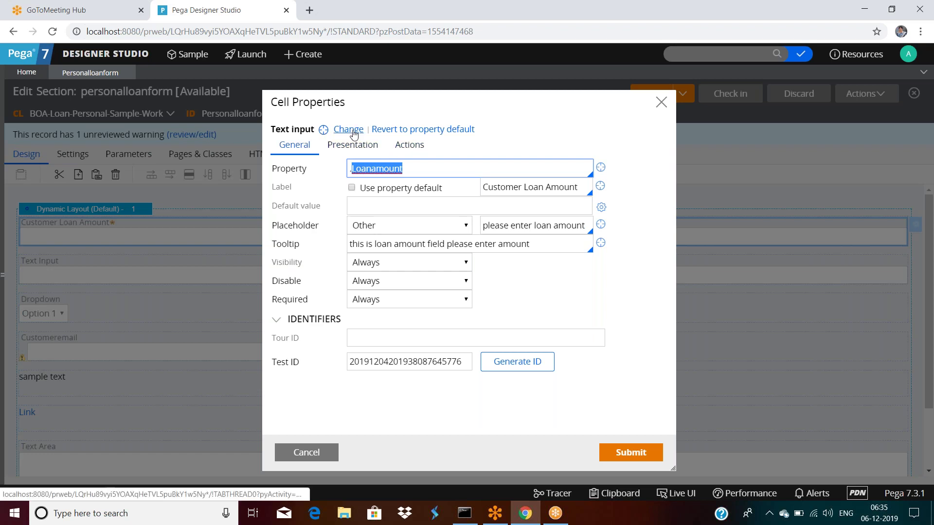
left_click(351, 145)
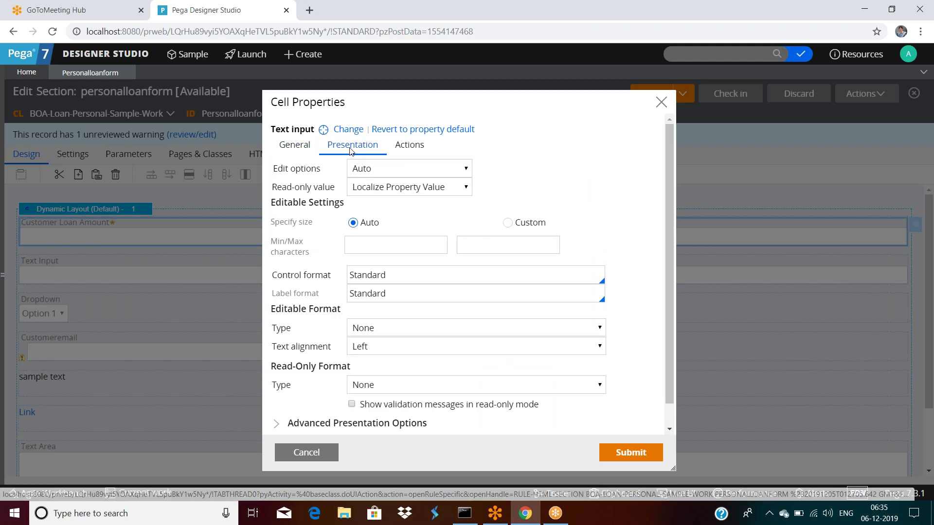
scroll(469, 271, "down", 1)
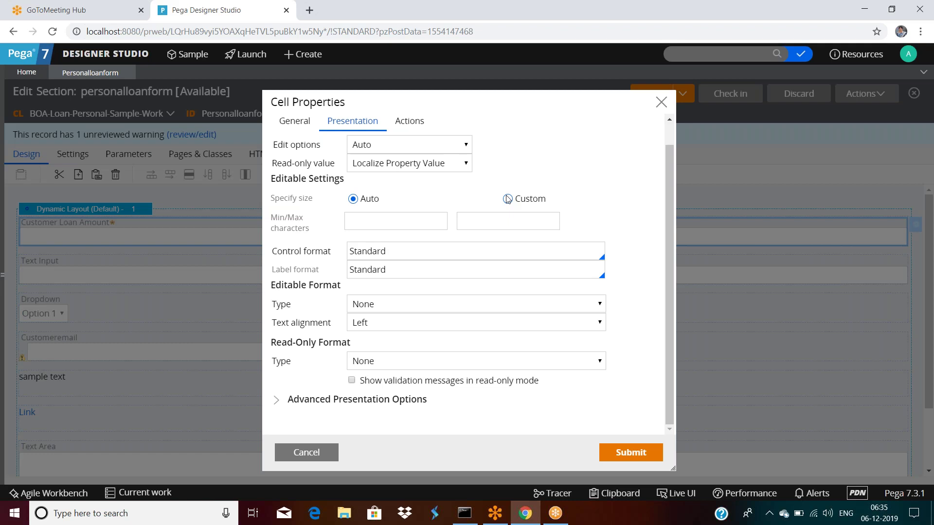
left_click(387, 223)
left_click(538, 224)
type("3")
left_click(429, 225)
type("3")
left_click(546, 220)
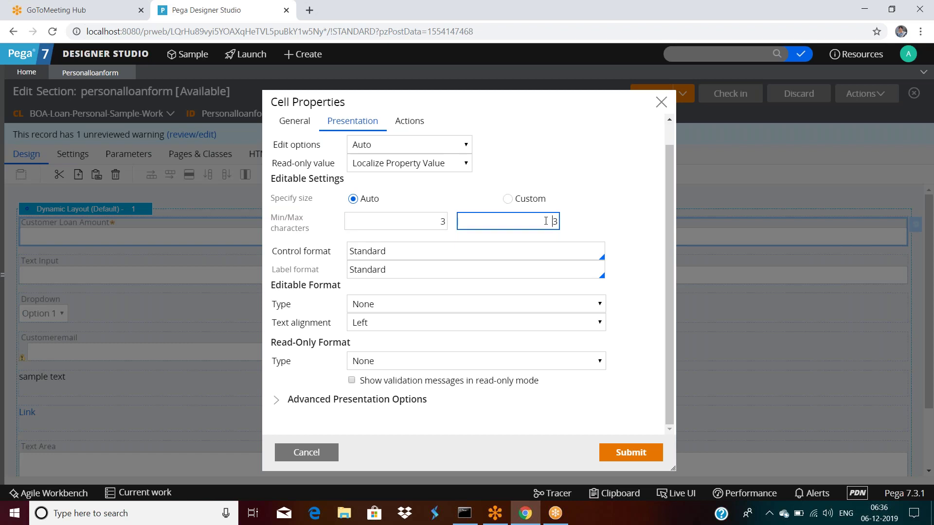
key("BackSpace")
type("5")
left_click(629, 452)
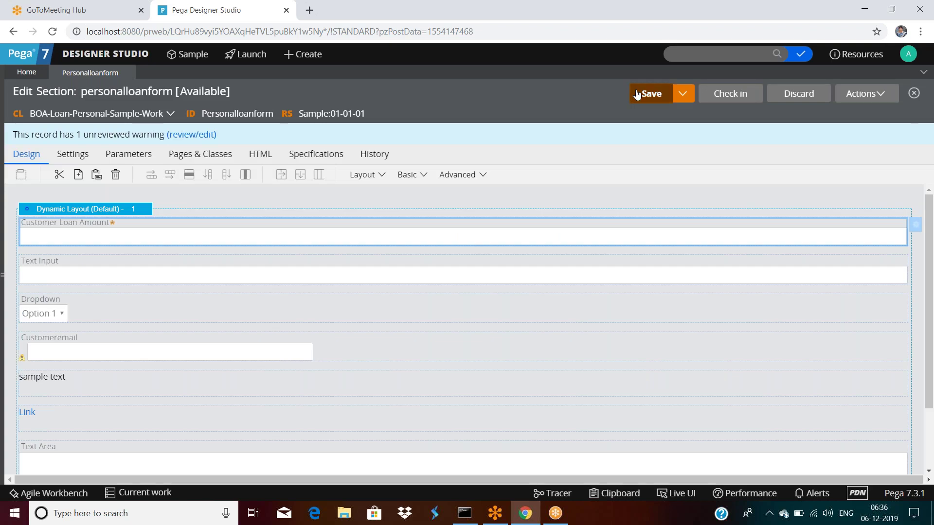
left_click(651, 94)
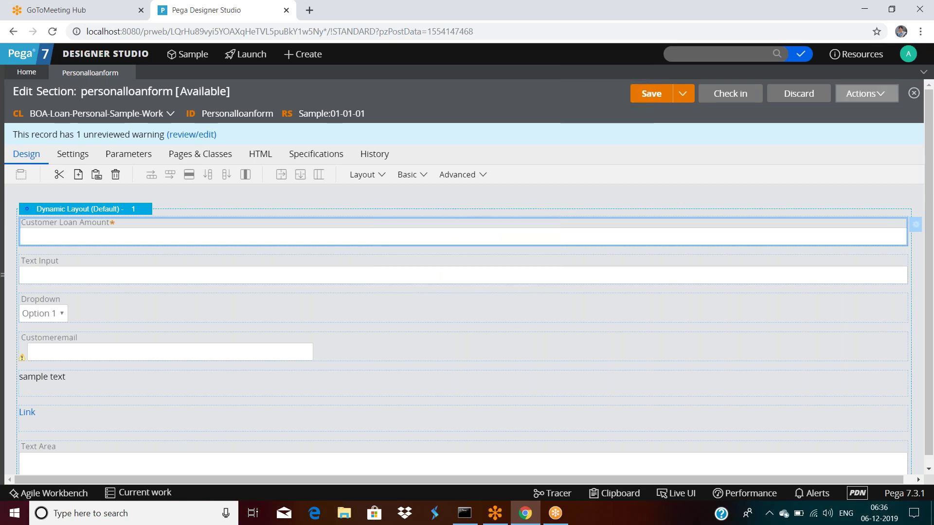
Run personalloanform with an empty test page, try the loan amount field, and return to Designer Studio.
left_click(866, 94)
left_click(850, 110)
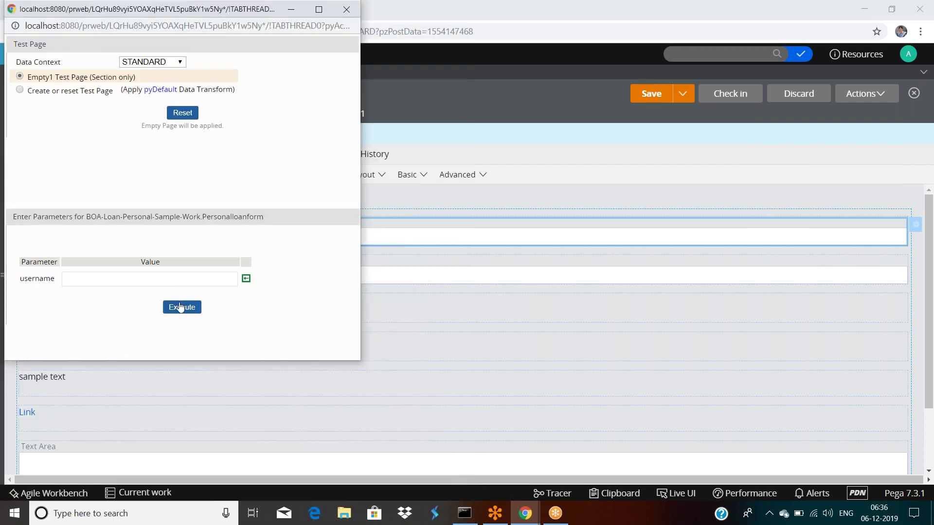
left_click(181, 307)
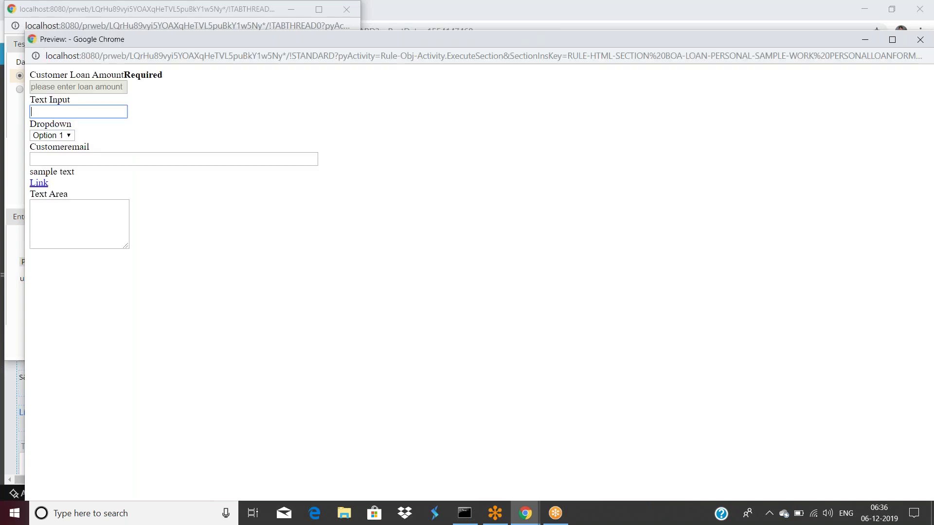
left_click(112, 88)
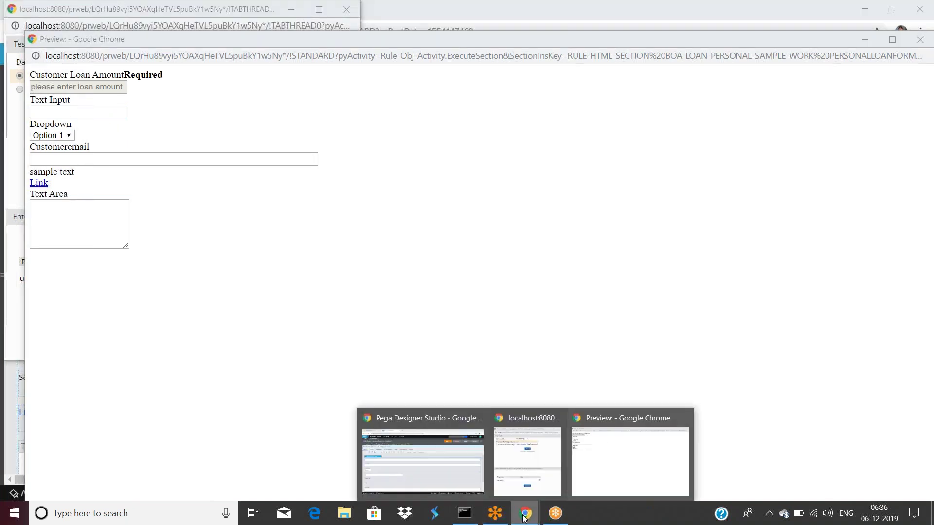
left_click(406, 479)
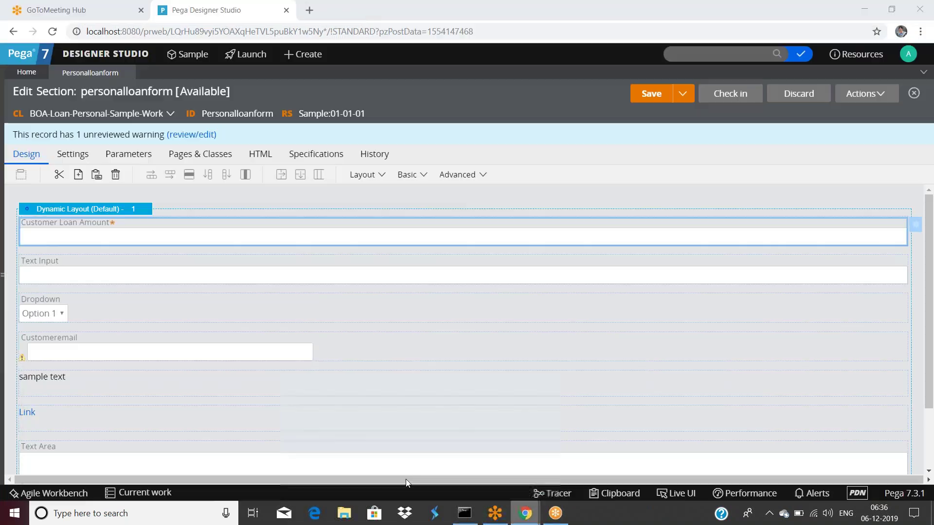
Set the Customer Loan Amount field's Disable option to Never and save the section.
double_click(176, 234)
left_click(378, 286)
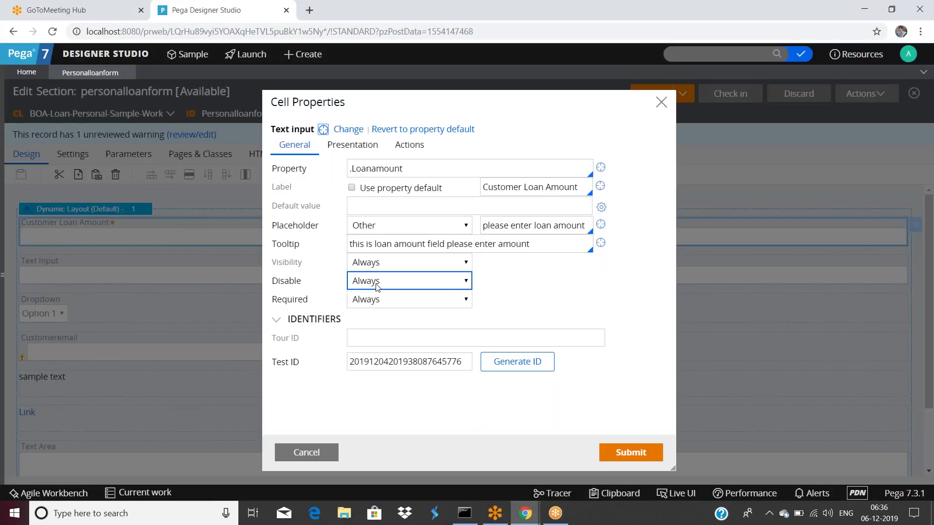
left_click(370, 295)
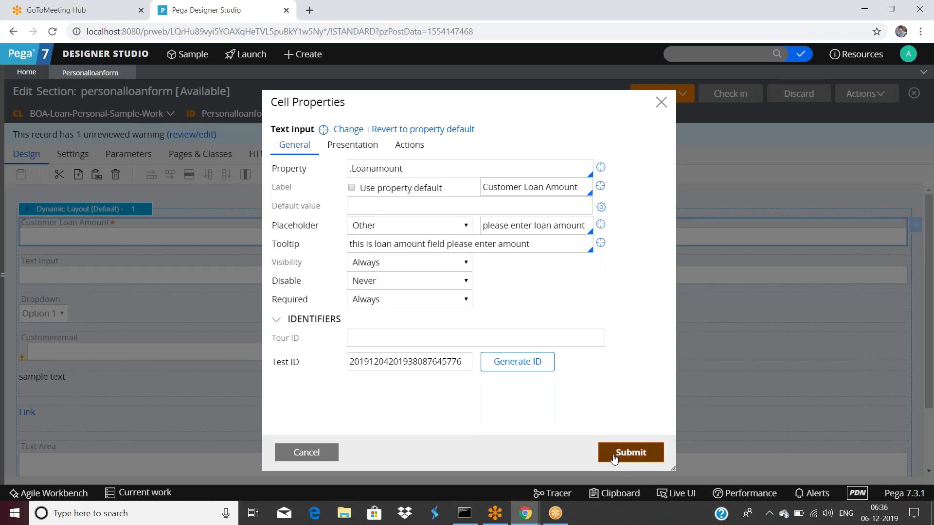
left_click(630, 453)
left_click(652, 93)
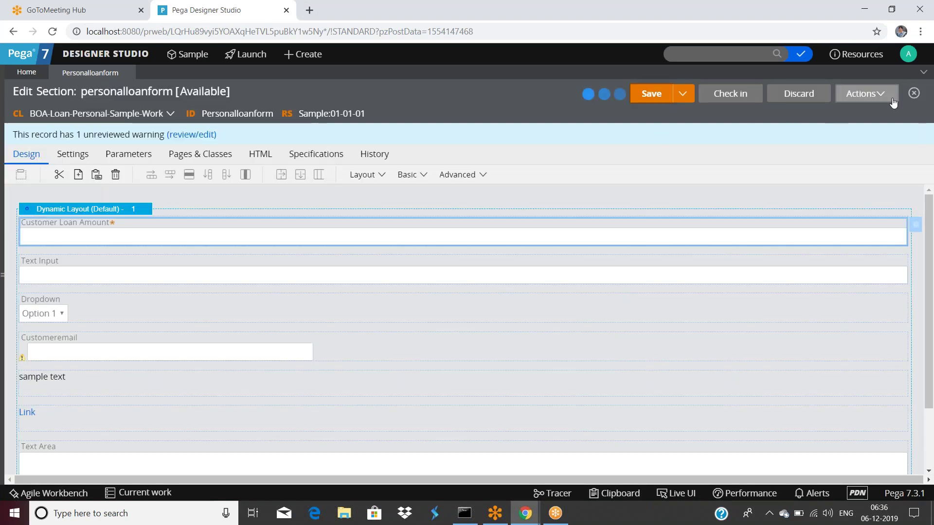
Preview the section and test the loan amount field by typing 22222, then trimming it to 2.
left_click(868, 97)
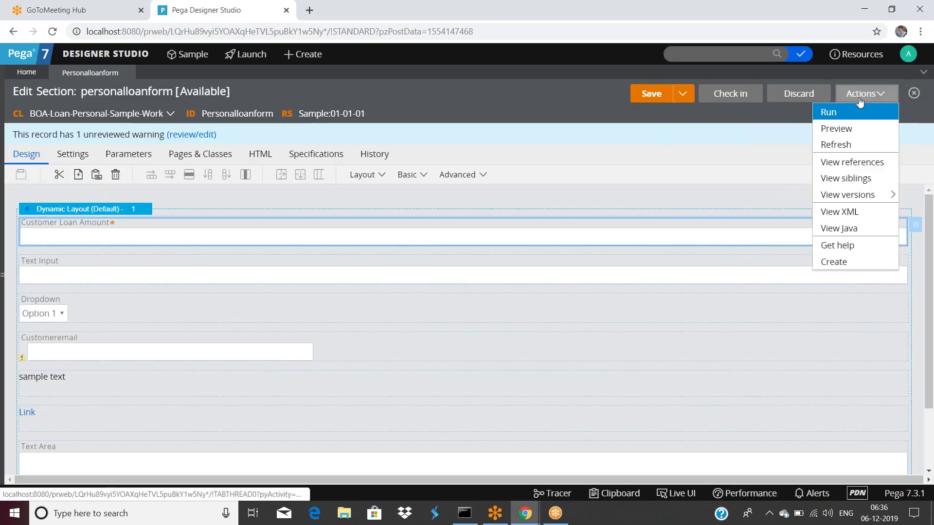
left_click(837, 129)
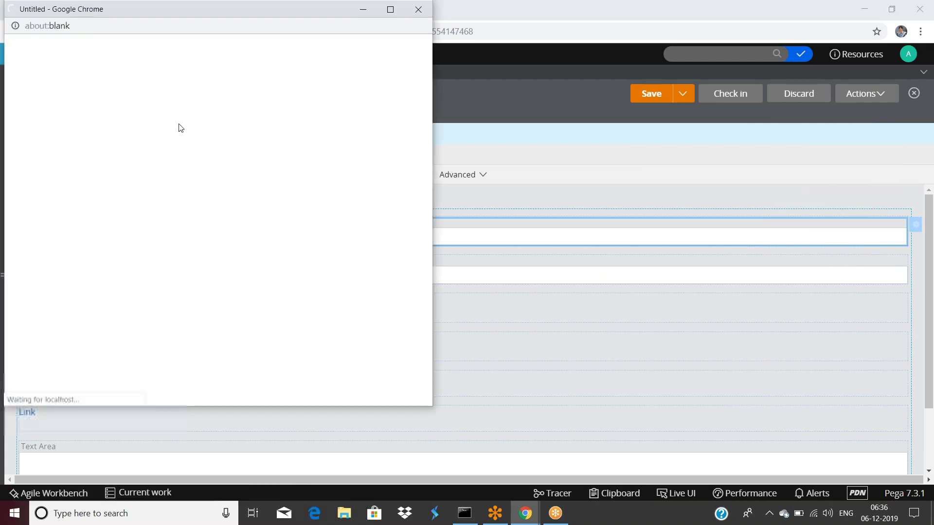
left_click(44, 59)
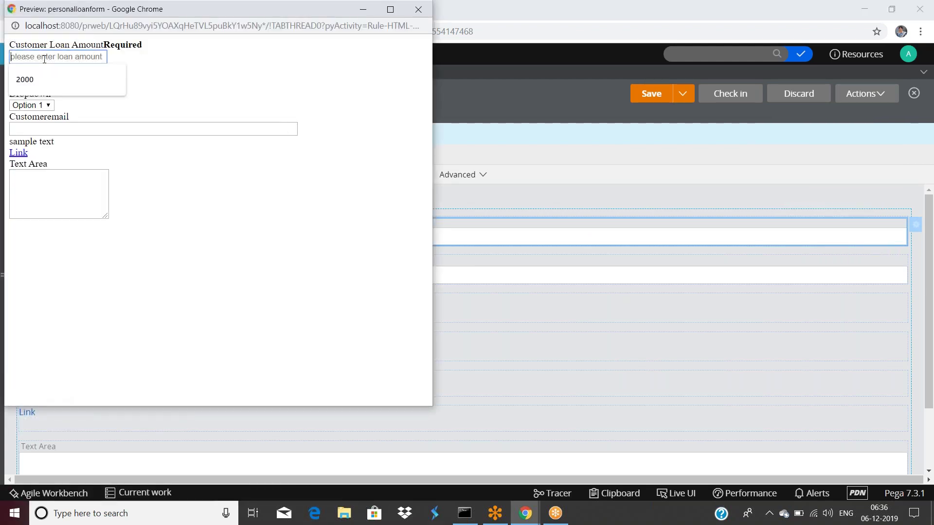
type("222")
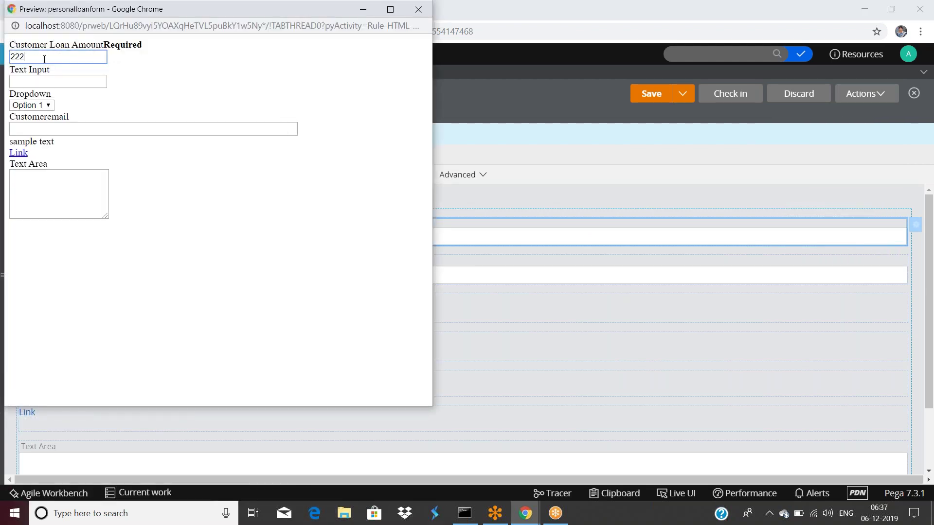
type("22")
key("BackSpace")
key("BackSpace")
key("BackSpace")
key("BackSpace")
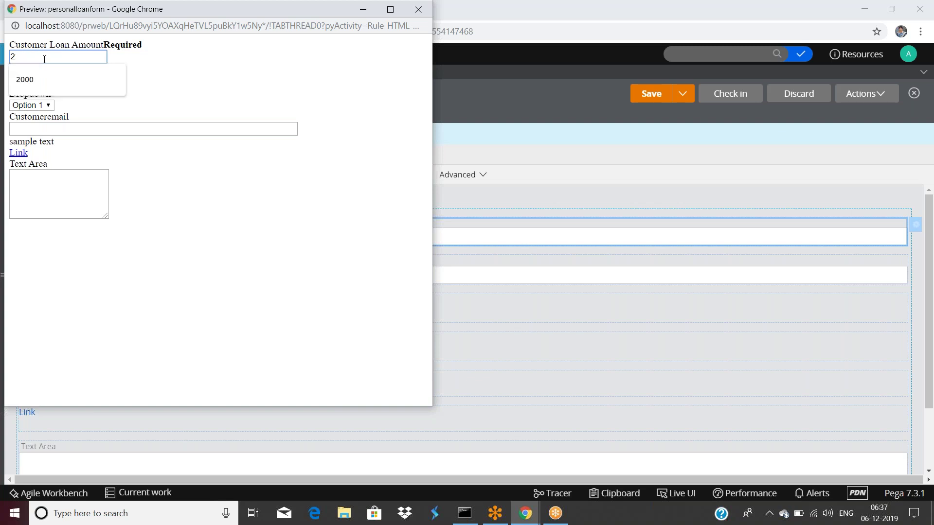
left_click(237, 72)
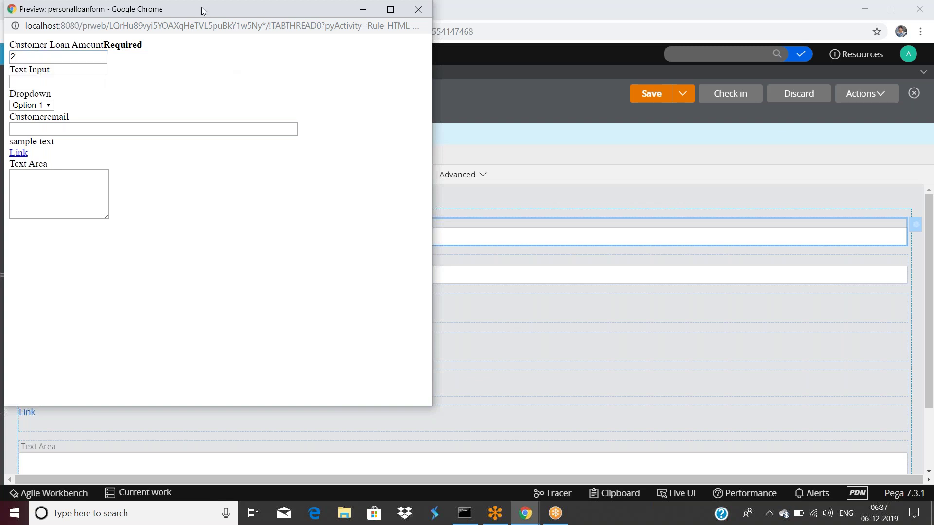
left_click_drag(287, 10, 314, 114)
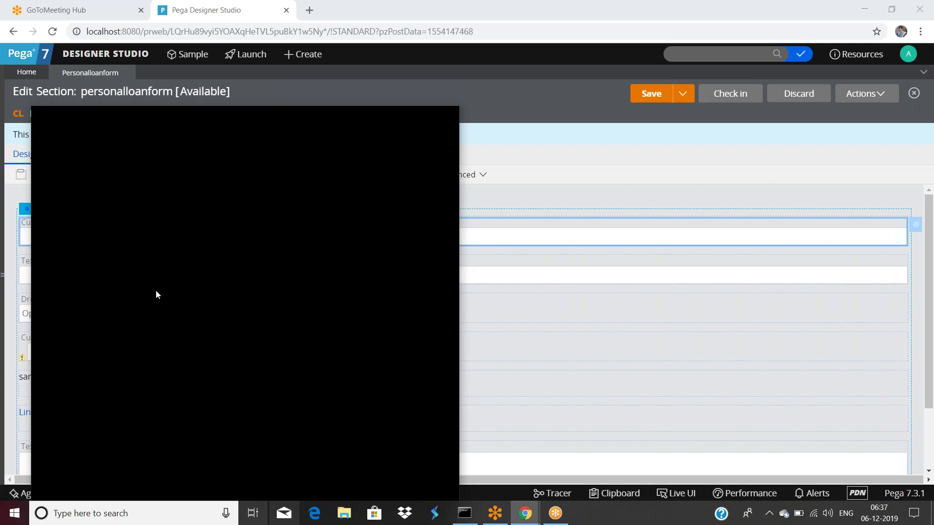
double_click(222, 238)
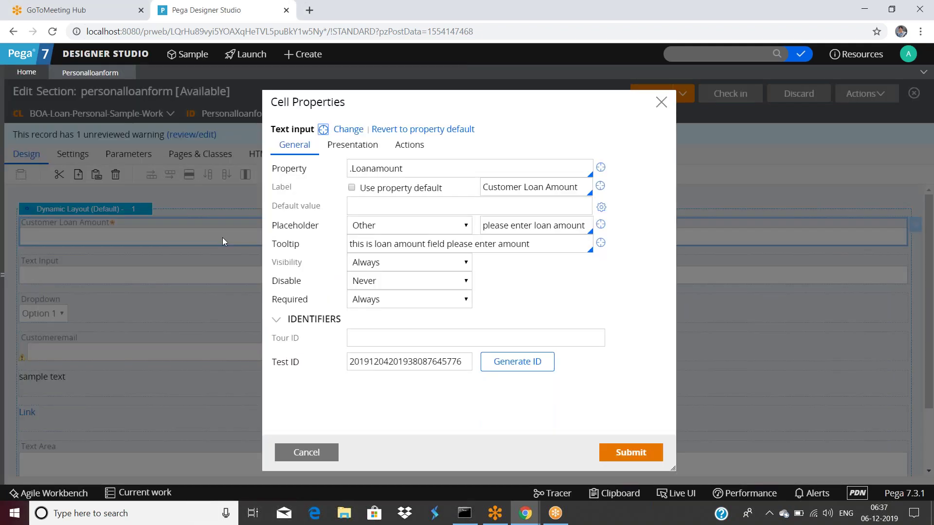
Give Customer Loan Amount a Number editable format with Right text alignment and submit.
left_click(352, 145)
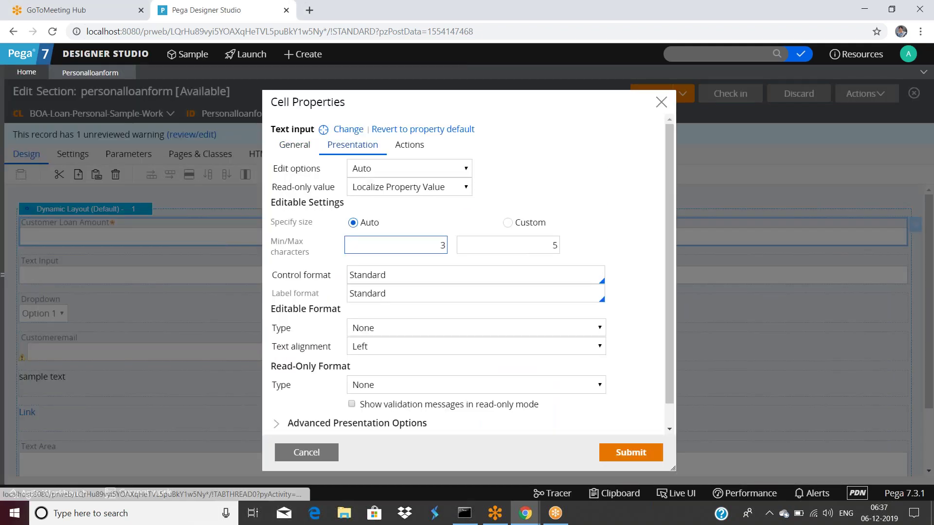
left_click(395, 265)
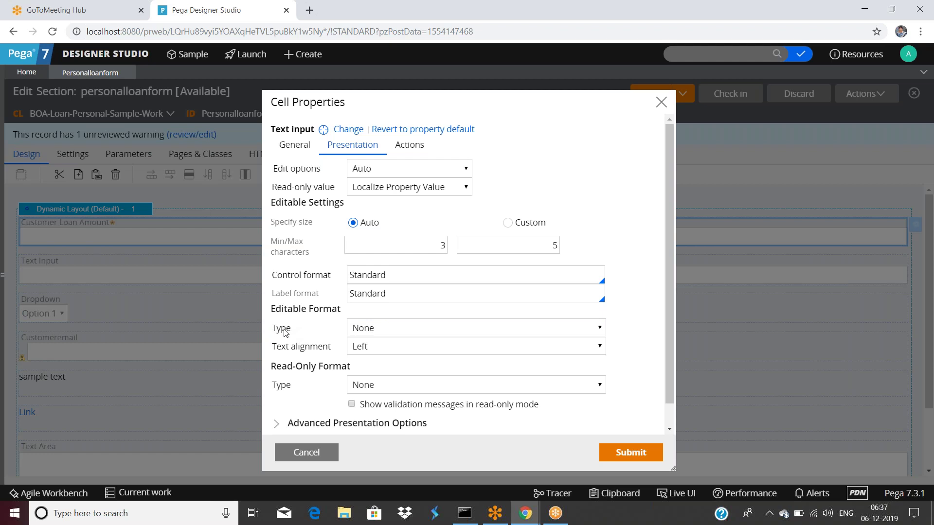
left_click(388, 331)
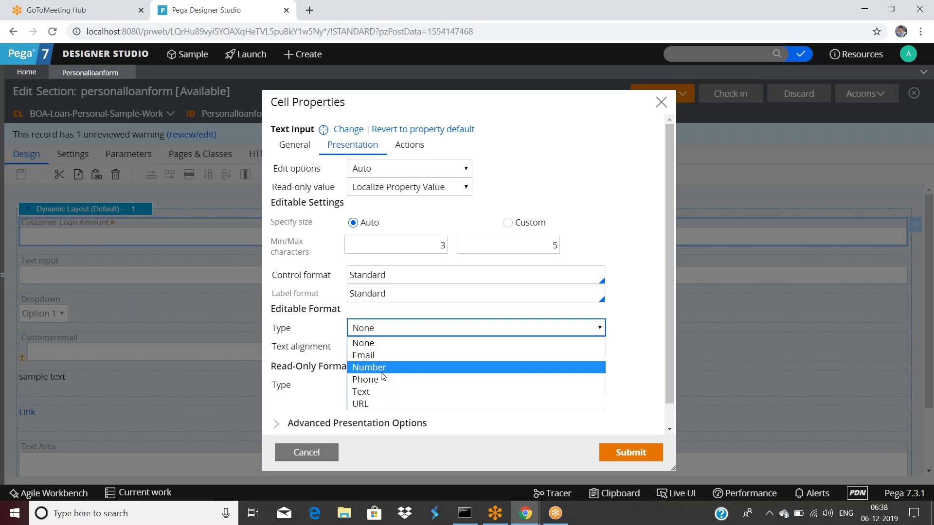
left_click(382, 372)
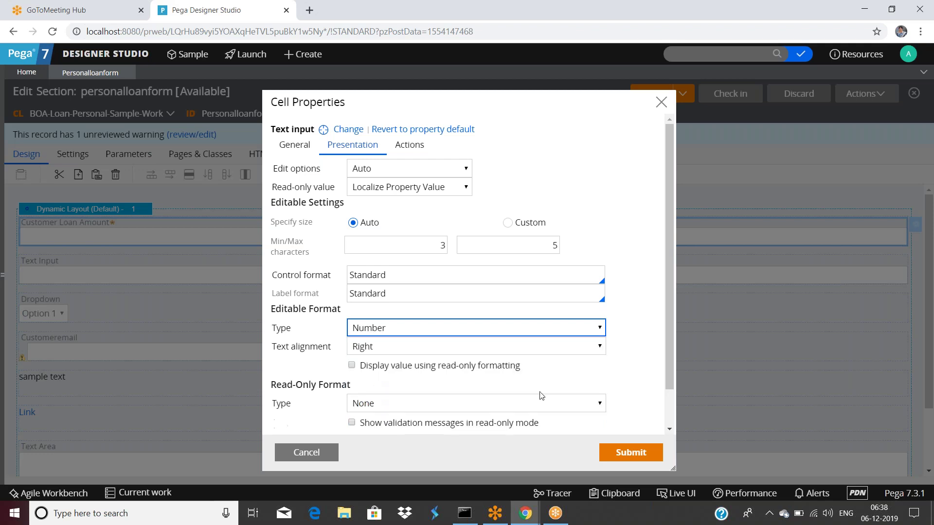
scroll(365, 369, "down", 1)
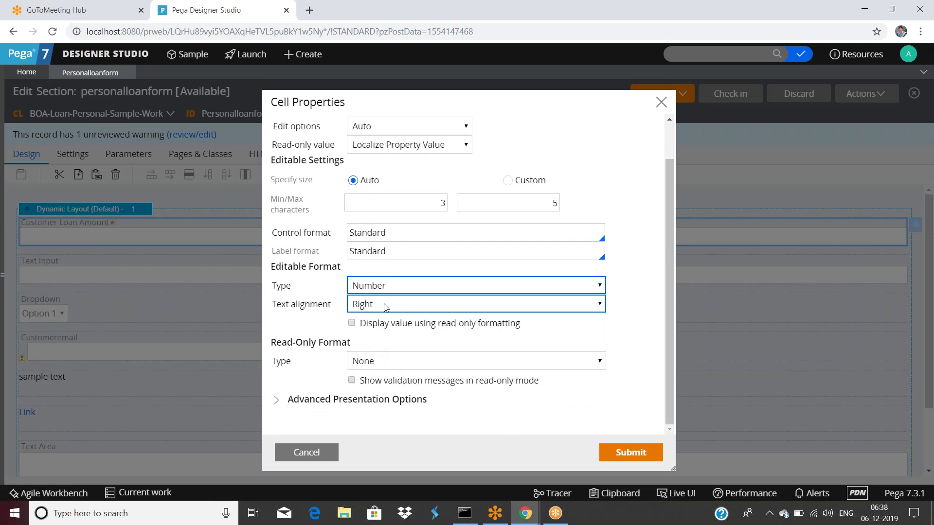
left_click(390, 305)
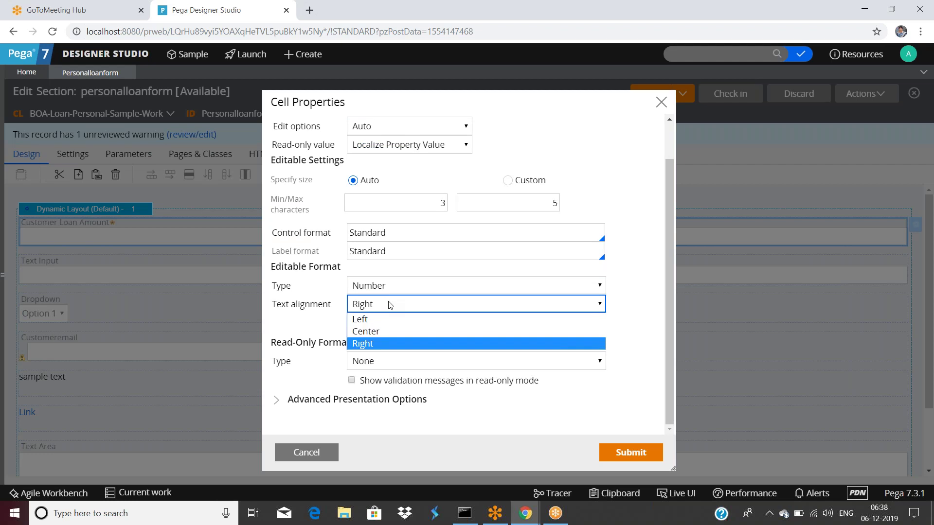
left_click(418, 343)
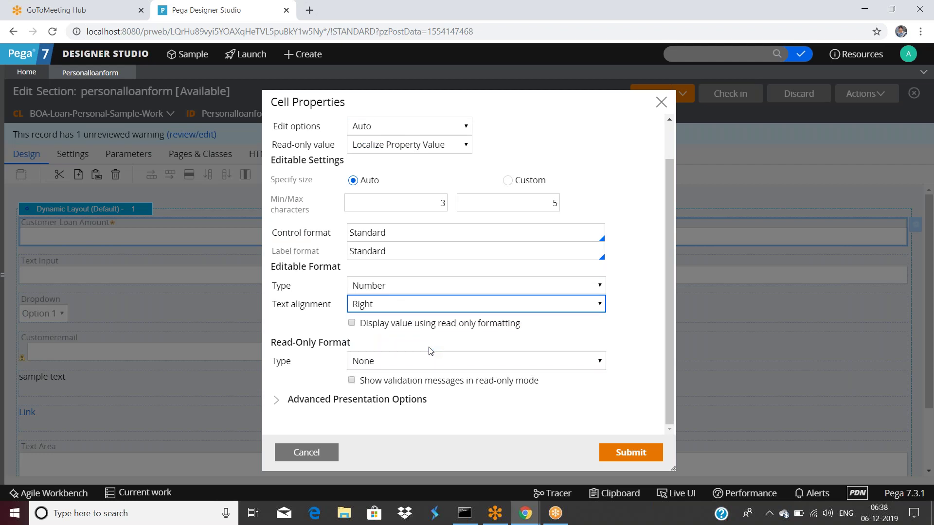
left_click(605, 453)
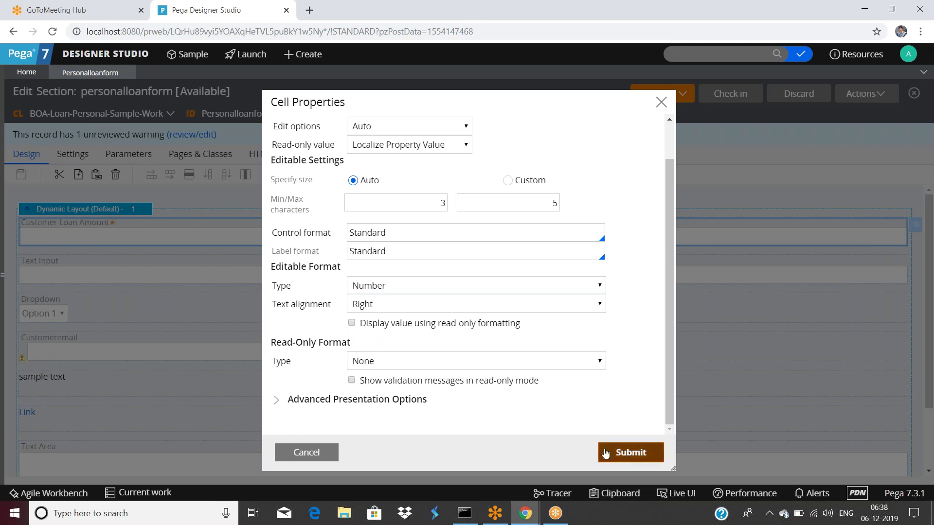
Save the section, preview it, submit the form with Customeremail empty, and close the preview.
left_click(651, 94)
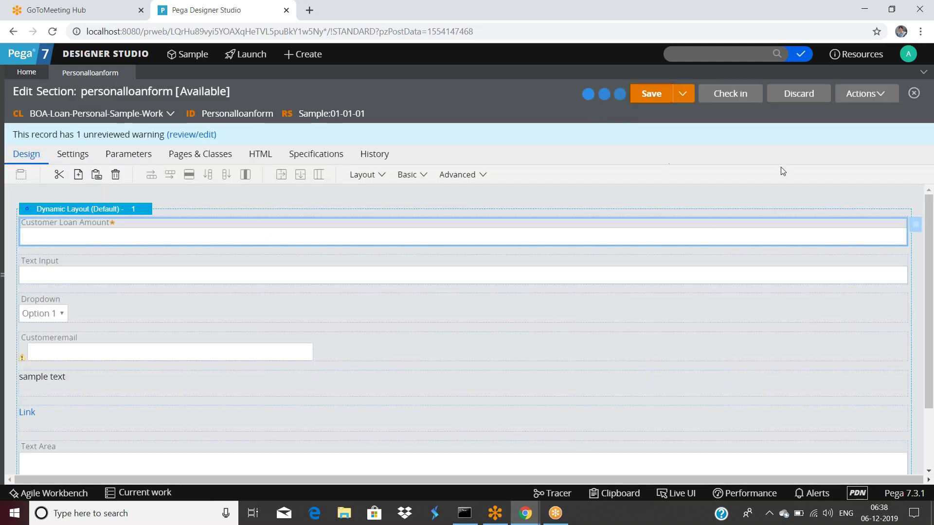
left_click(864, 93)
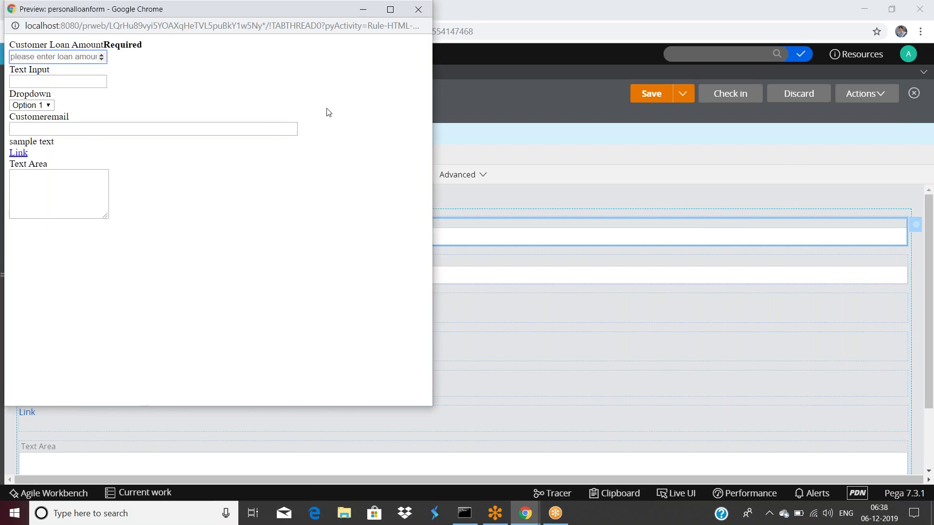
left_click(291, 126)
key("Return")
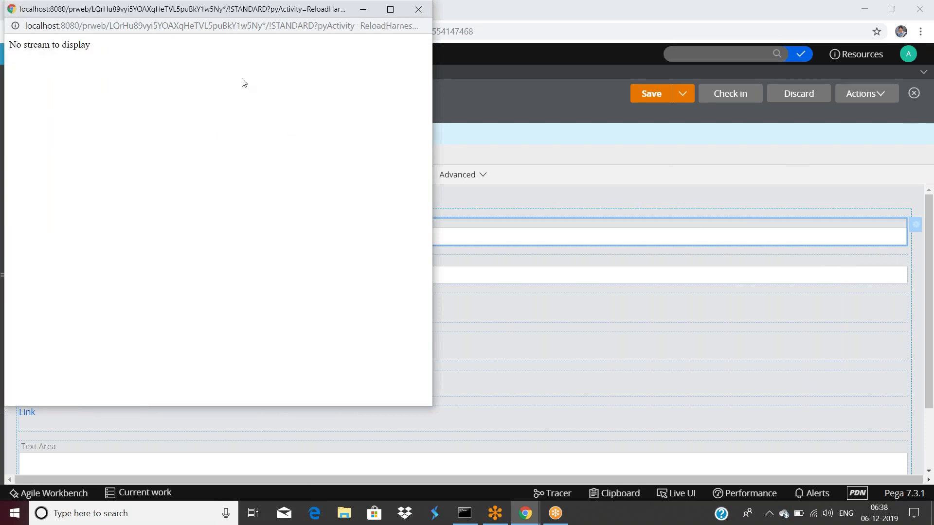
left_click_drag(282, 12, 338, 123)
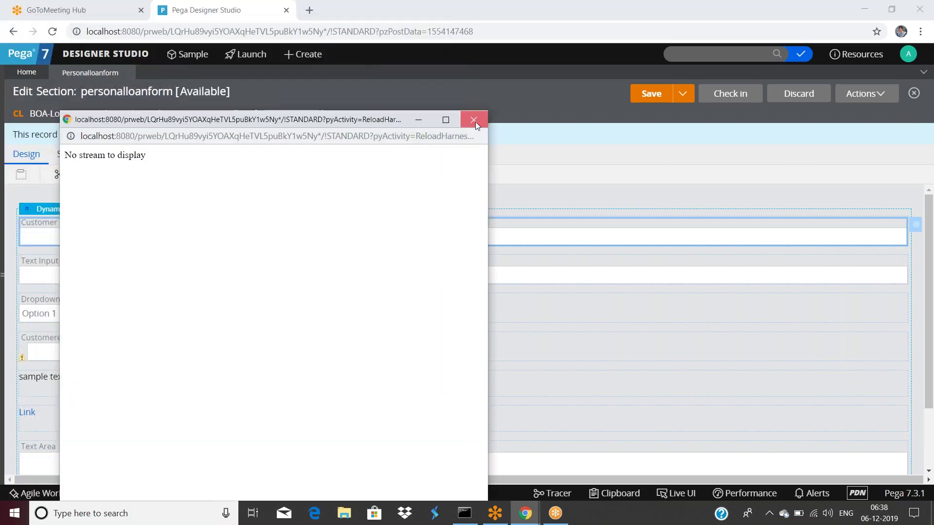
left_click(473, 119)
Preview again, enter 3435435 in Customeremail, submit, and close the preview.
left_click(863, 94)
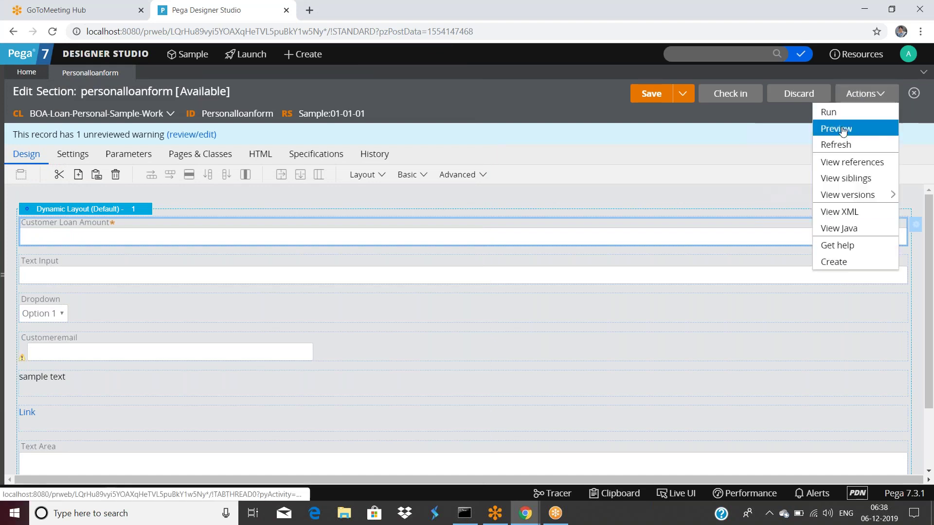
left_click(842, 129)
left_click(96, 129)
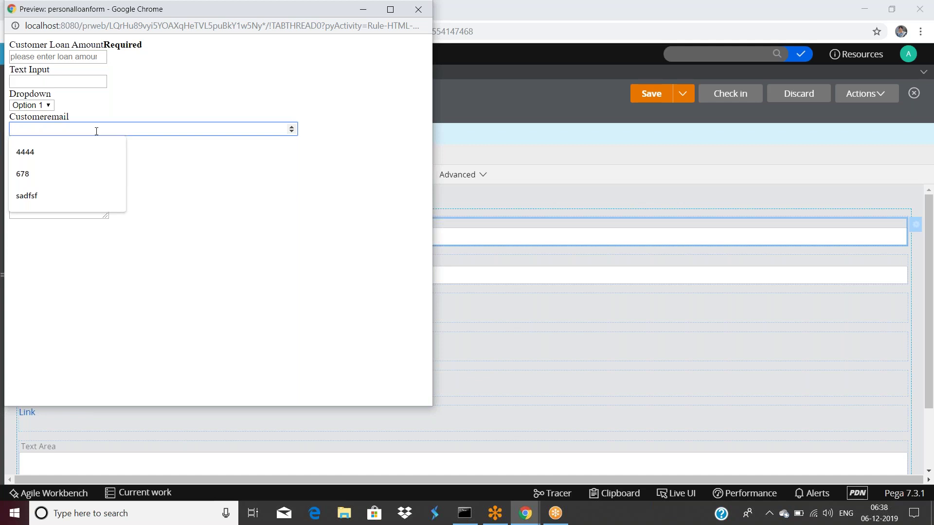
type("3435435")
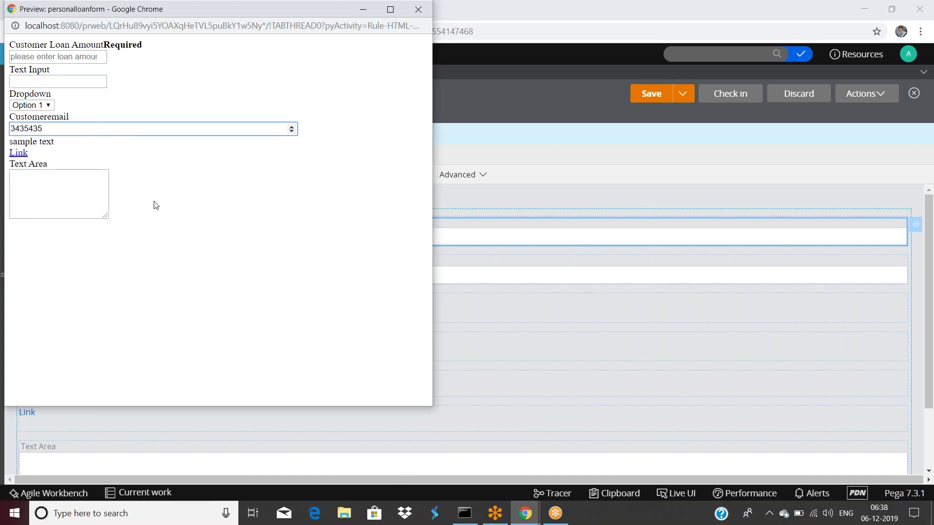
key("Return")
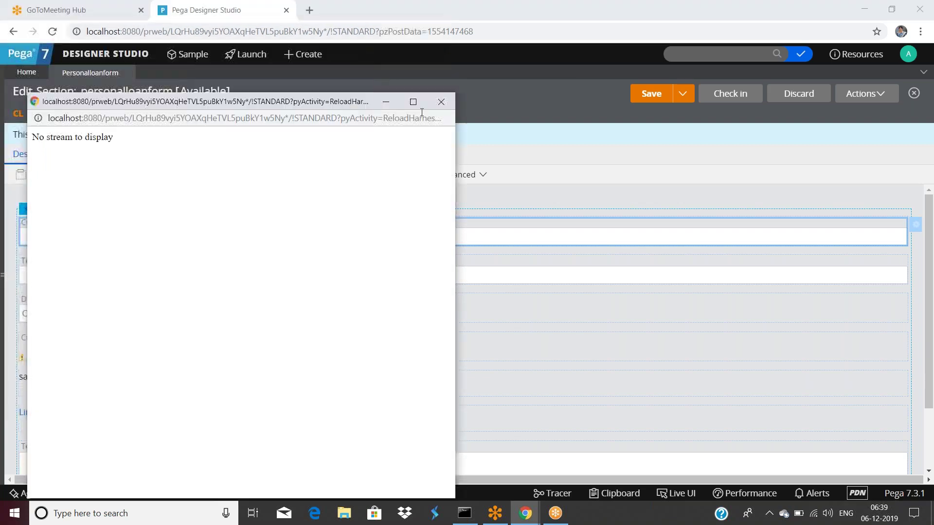
left_click(441, 99)
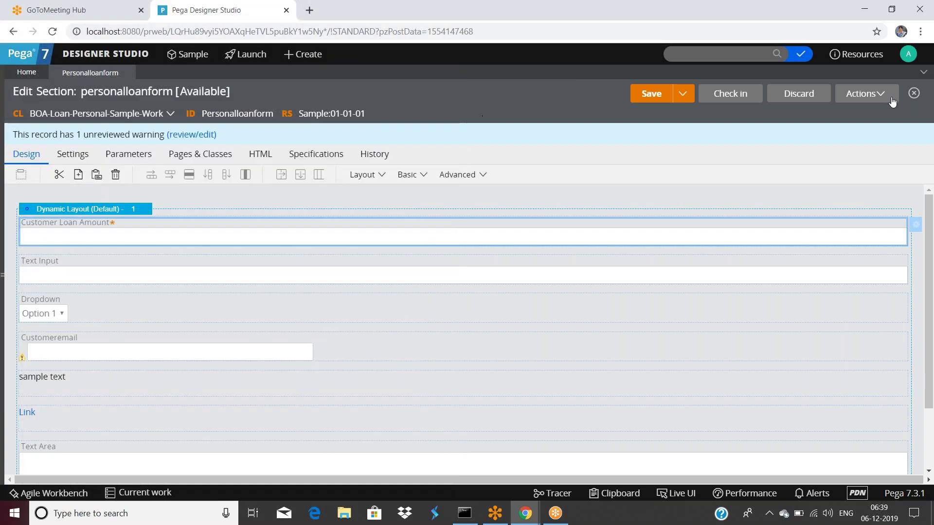
Open Customer Loan Amount's Presentation settings and try the Read-only (expression) edit option.
double_click(109, 237)
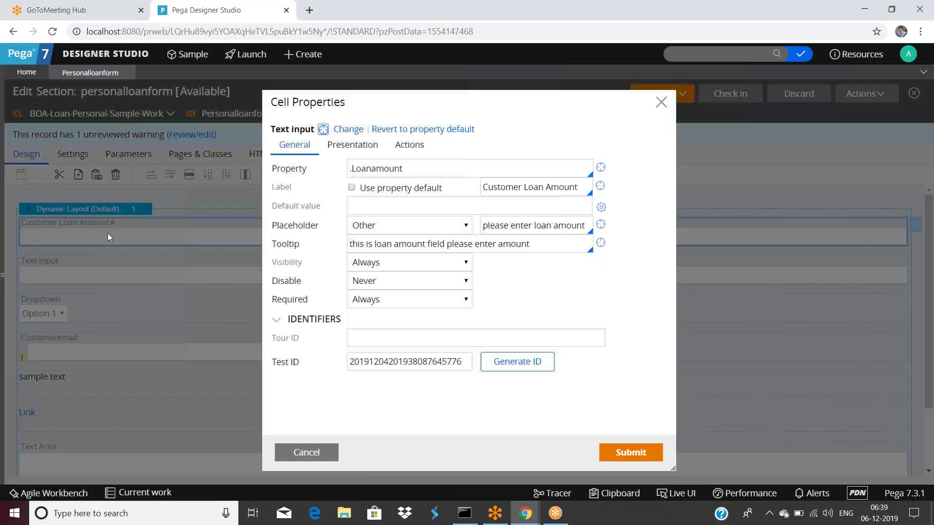
left_click(353, 144)
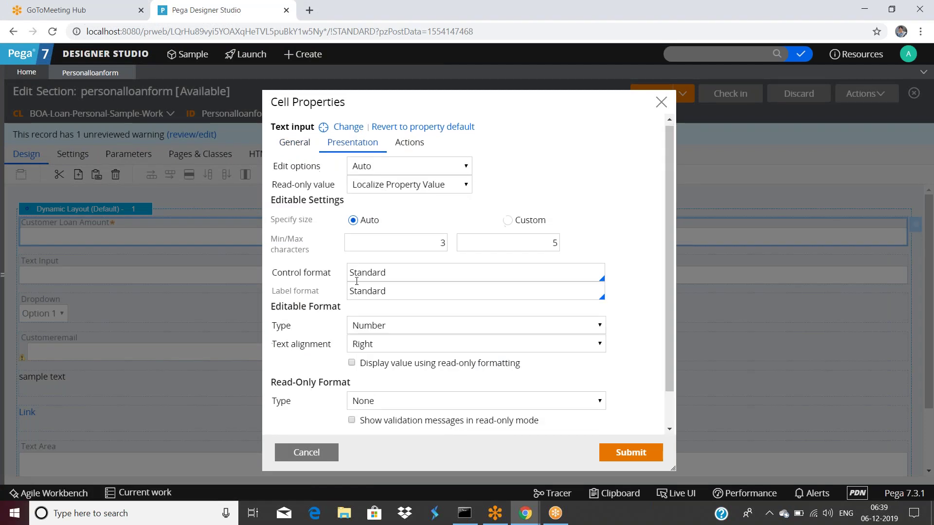
scroll(360, 292, "down", 1)
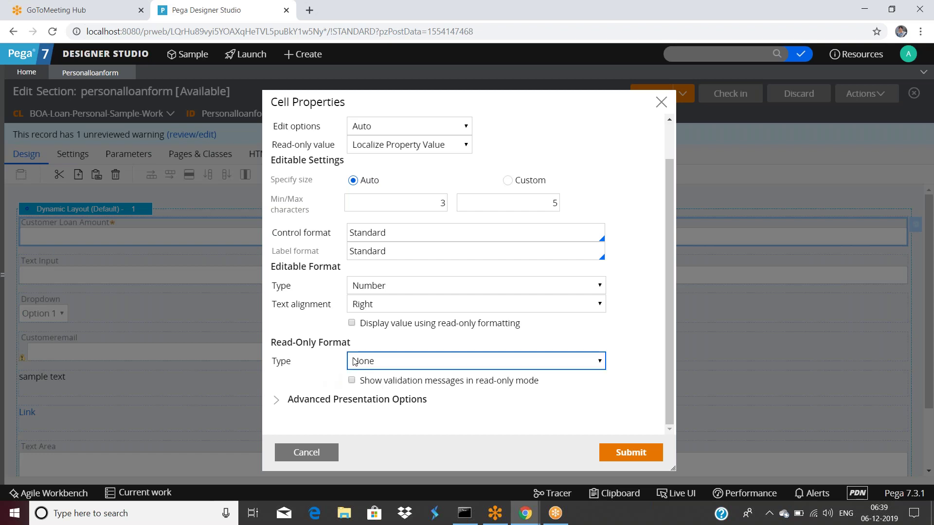
scroll(368, 350, "up", 2)
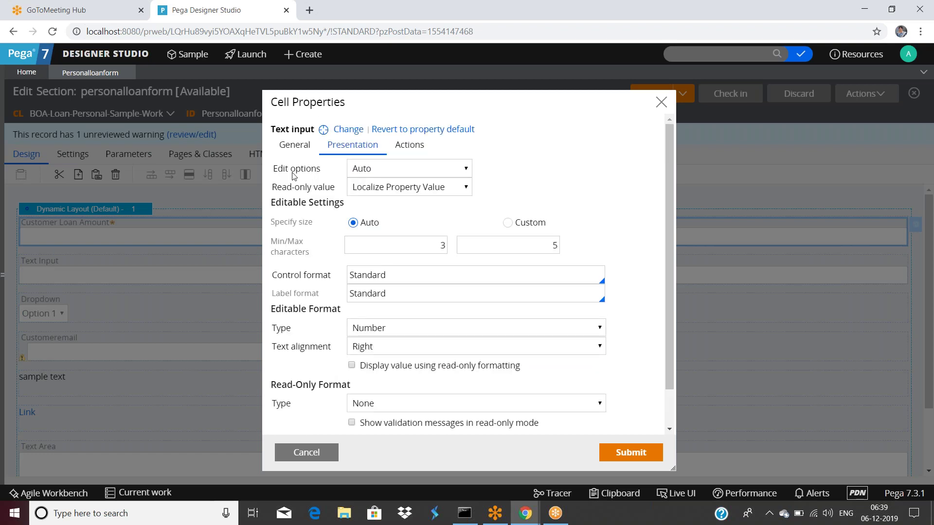
left_click(373, 171)
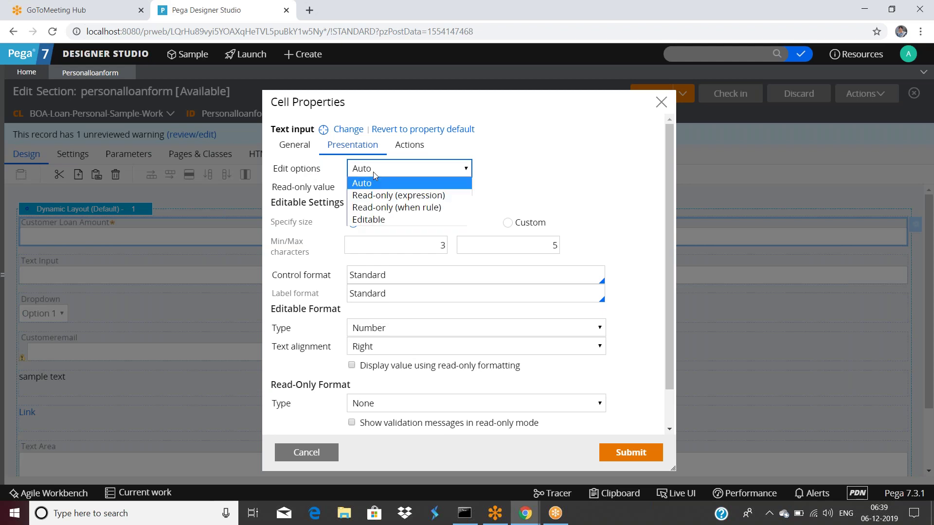
left_click(376, 196)
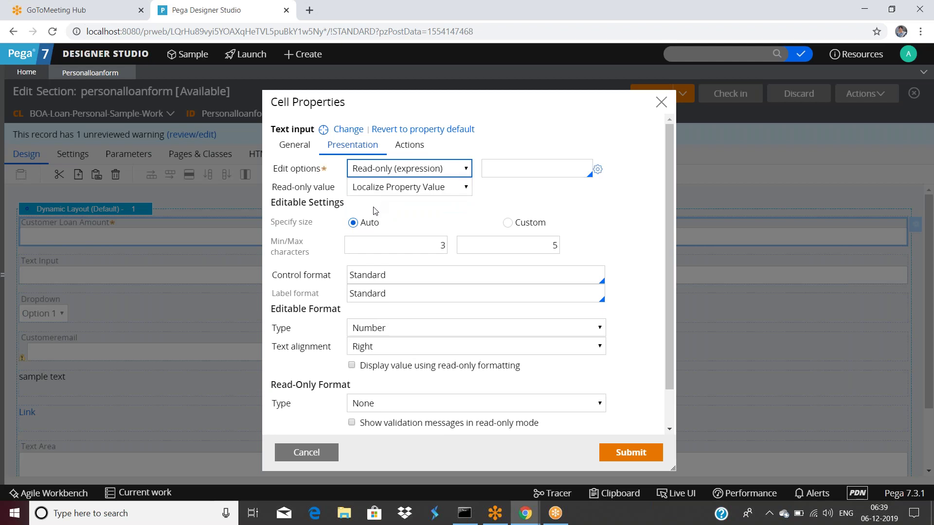
left_click(413, 171)
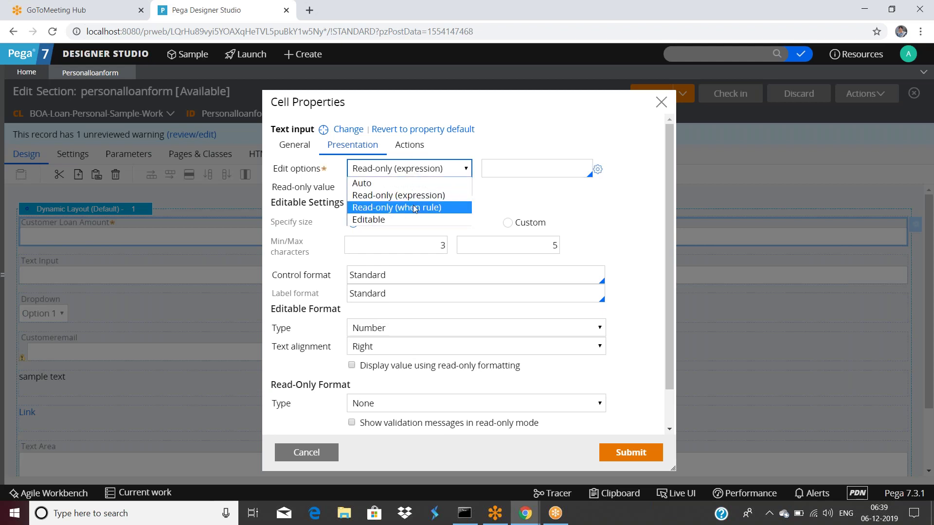
key("Escape")
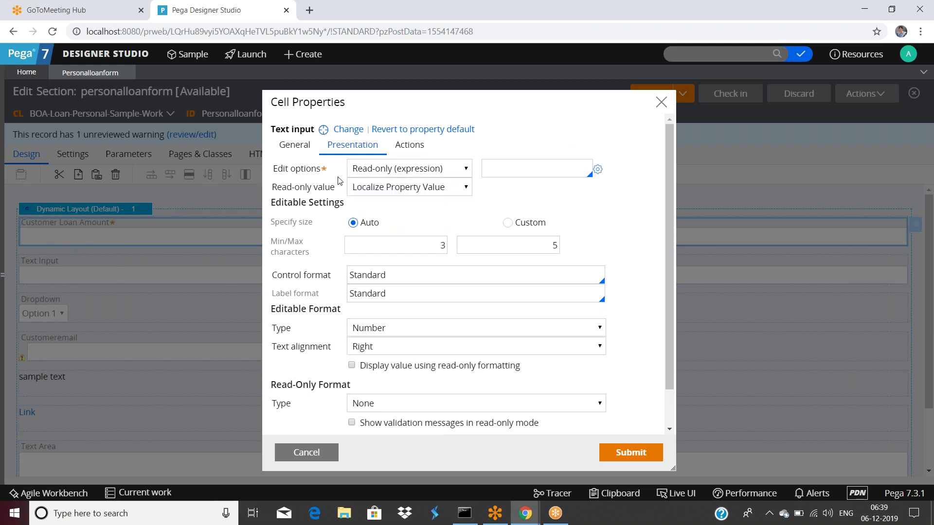
Change the edit option to Read-only (when rule) with the Always rule and submit.
left_click(390, 174)
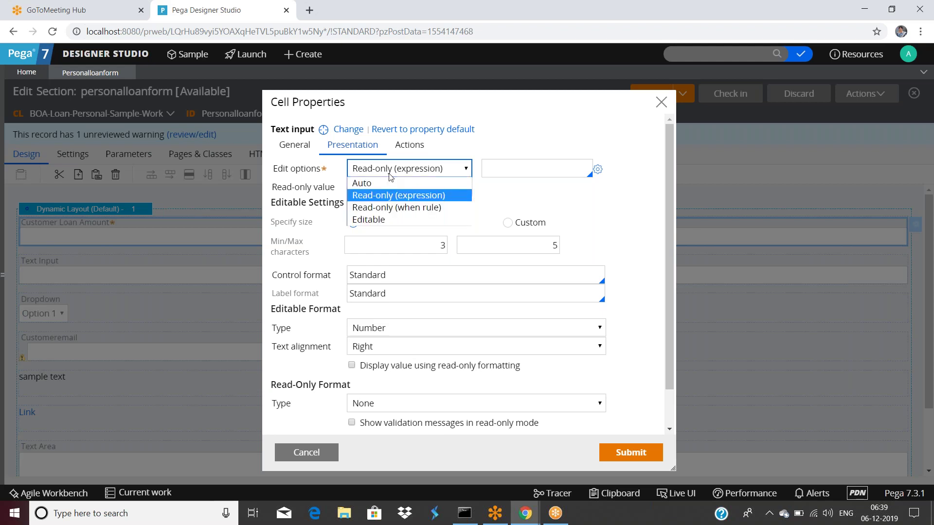
key("Down")
key("Down")
key("Up")
key("Return")
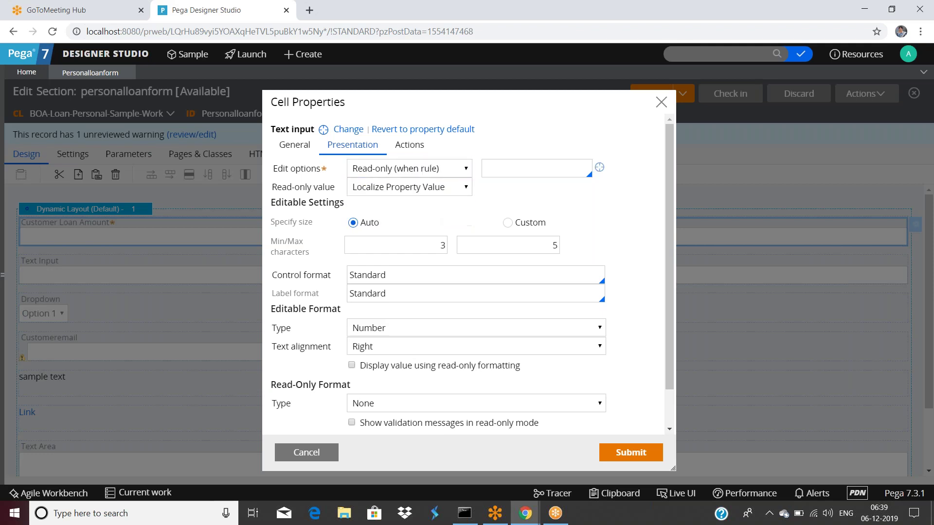
left_click(530, 167)
type("Always")
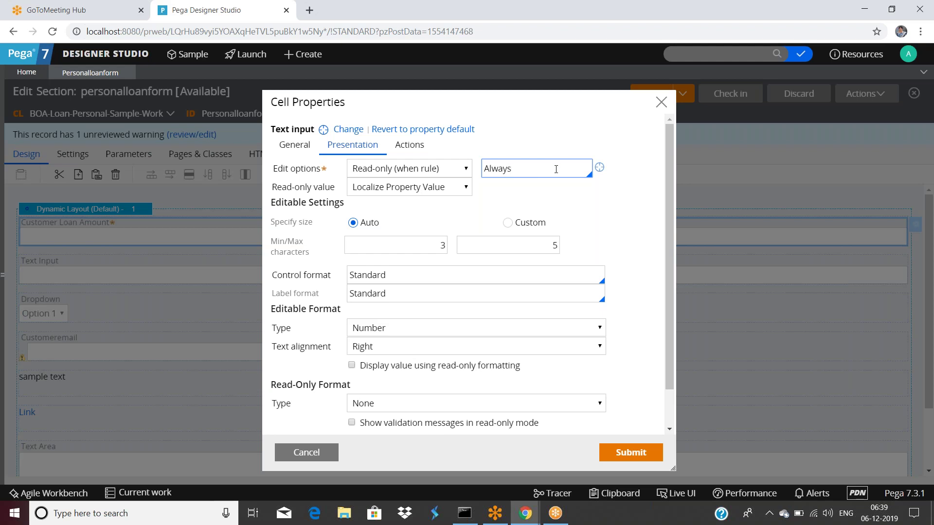
left_click(627, 451)
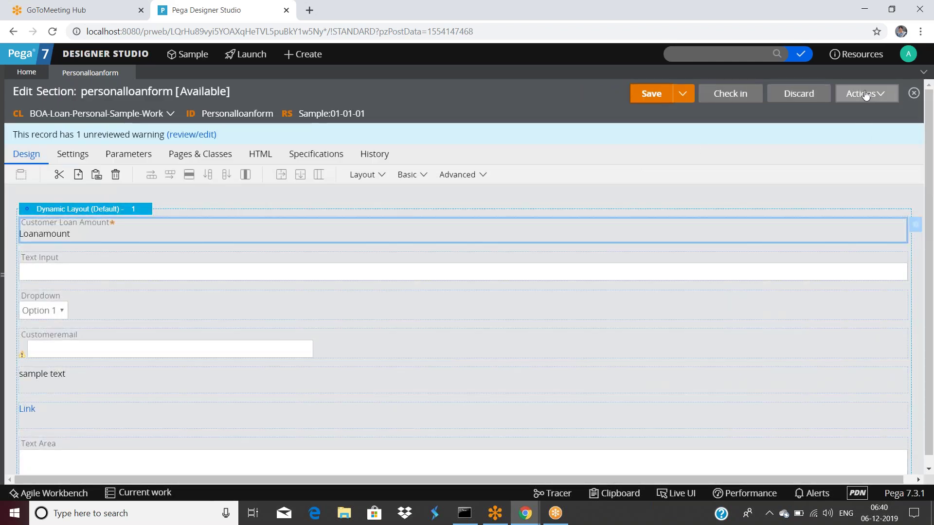
Preview the section, check Customer Loan Amount appears as plain read-only text, and close the preview.
left_click(866, 93)
left_click(842, 129)
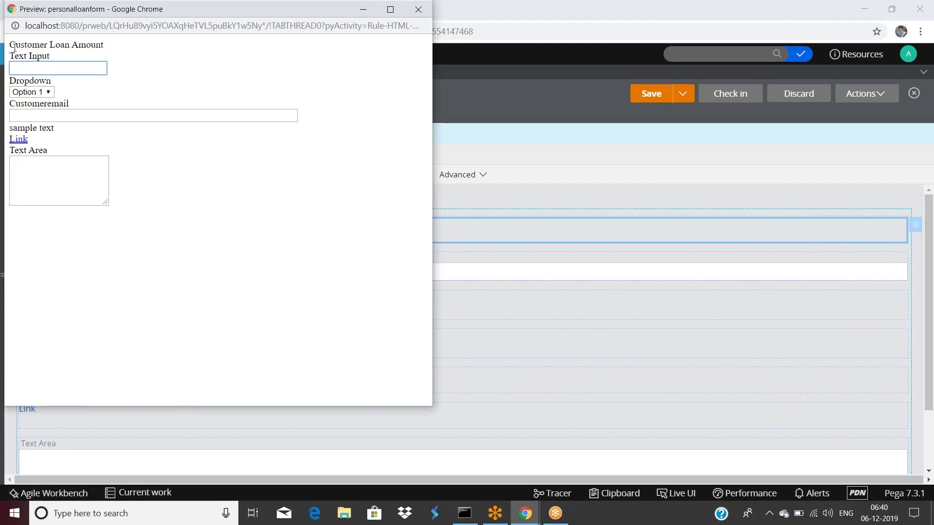
left_click_drag(11, 45, 117, 51)
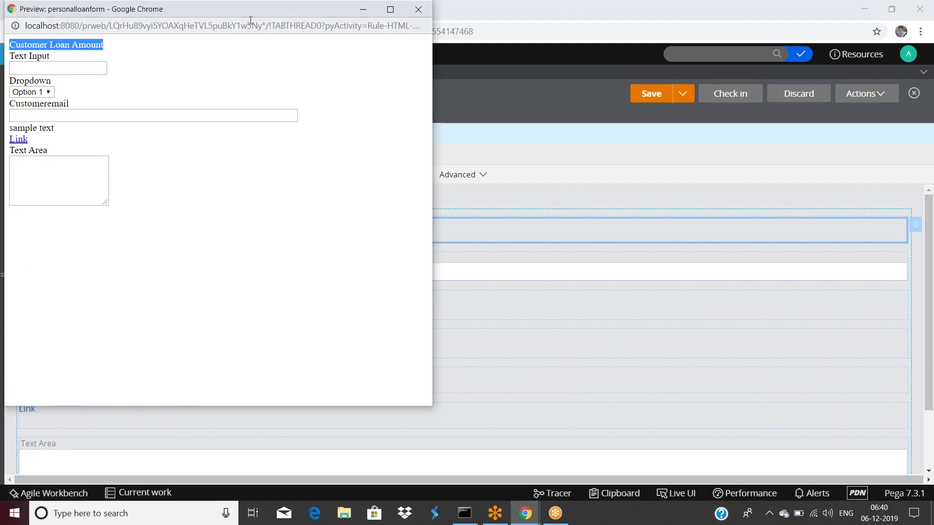
left_click_drag(250, 11, 258, 50)
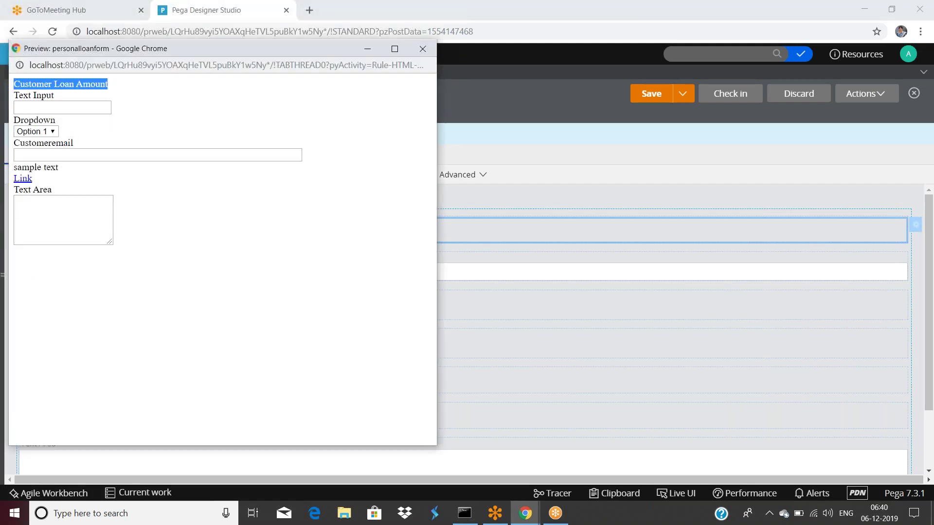
left_click(135, 91)
left_click(422, 49)
Set Customer Loan Amount's Read-Only Format Type to Number.
double_click(277, 231)
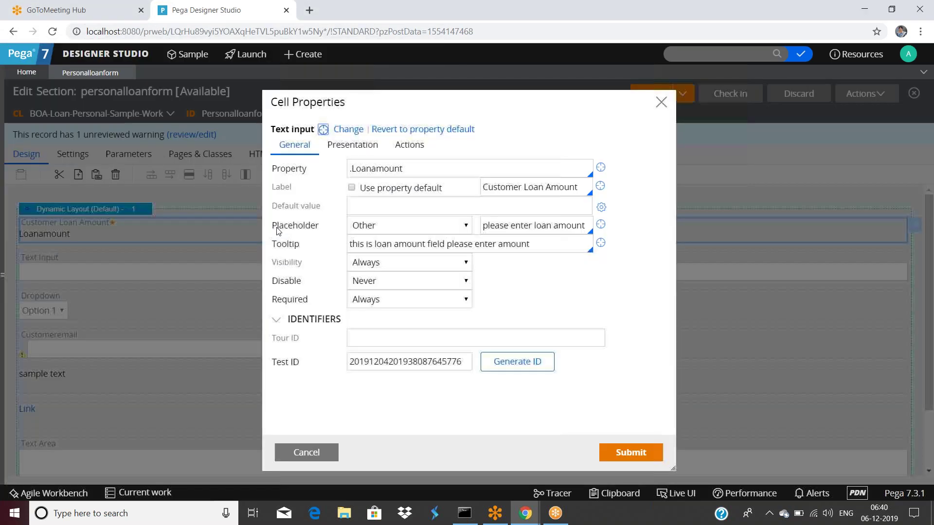
left_click(370, 145)
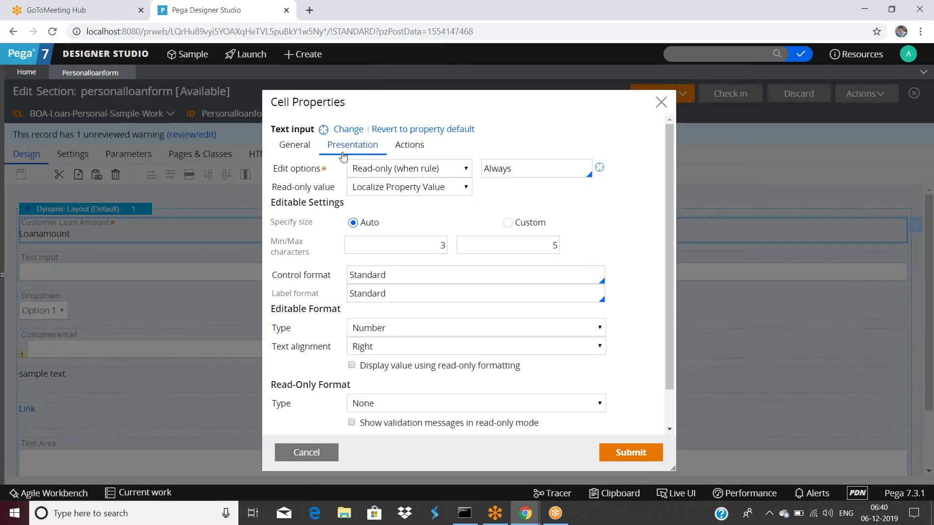
scroll(299, 373, "down", 2)
left_click(377, 361)
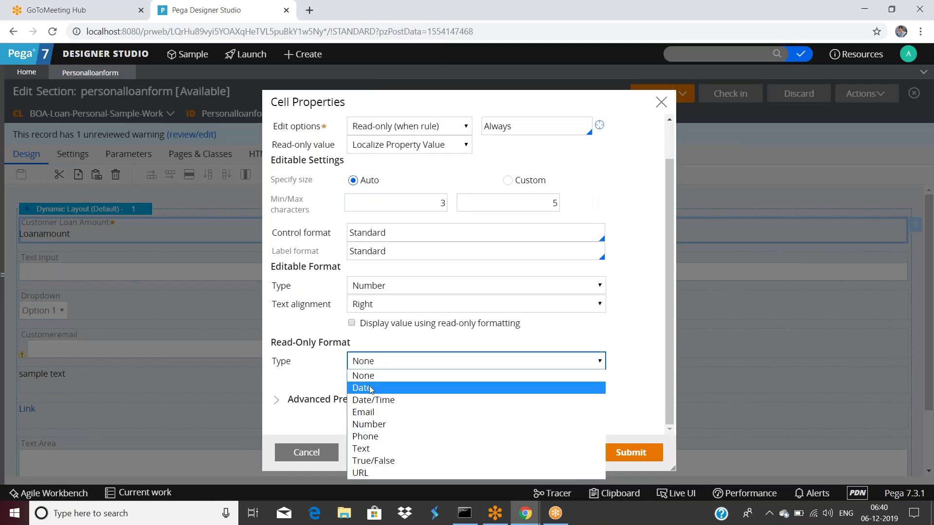
left_click(370, 426)
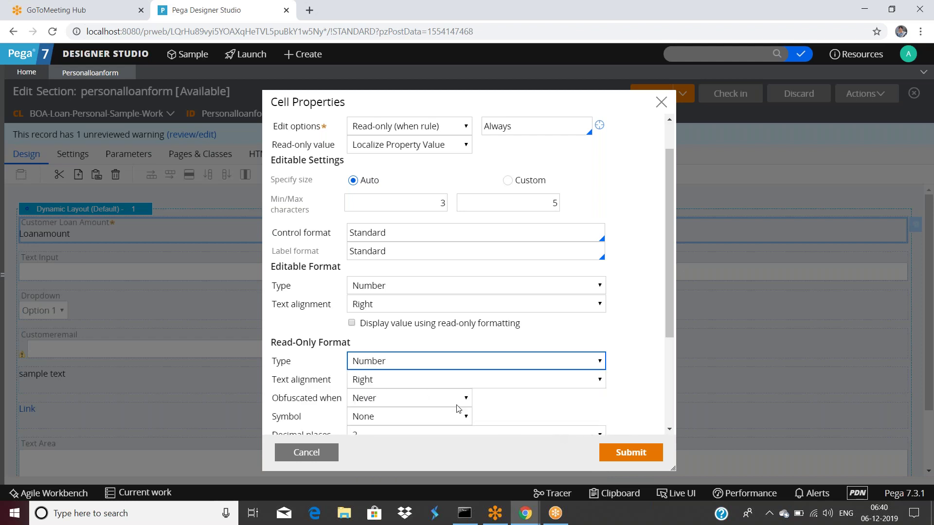
Keep the Number defaults: Right alignment, no symbol, 2 decimal places, Default rounding, no scale, no negative format.
scroll(454, 404, "down", 3)
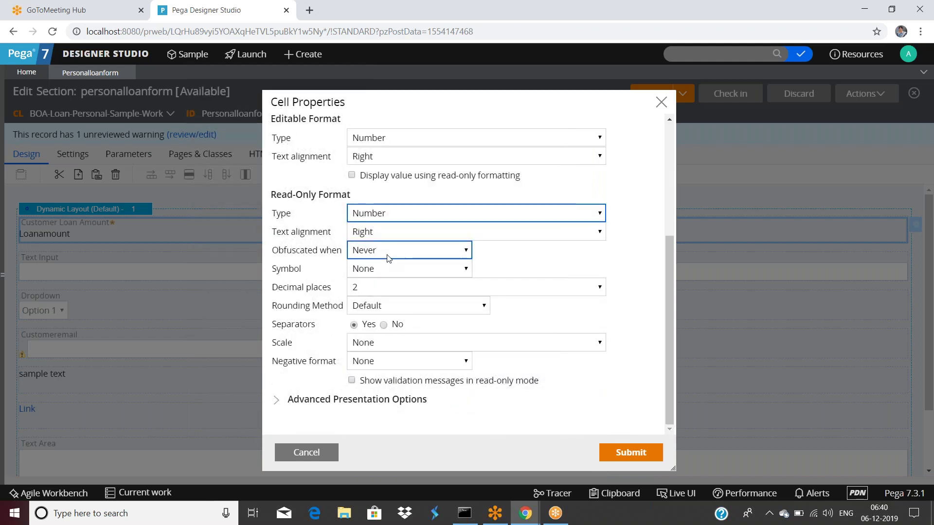
left_click(380, 235)
left_click(380, 235)
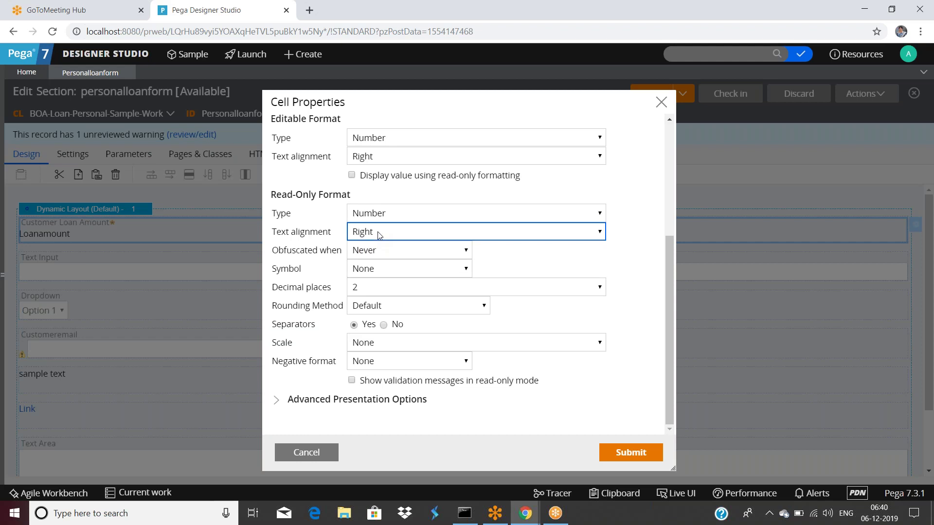
left_click(378, 274)
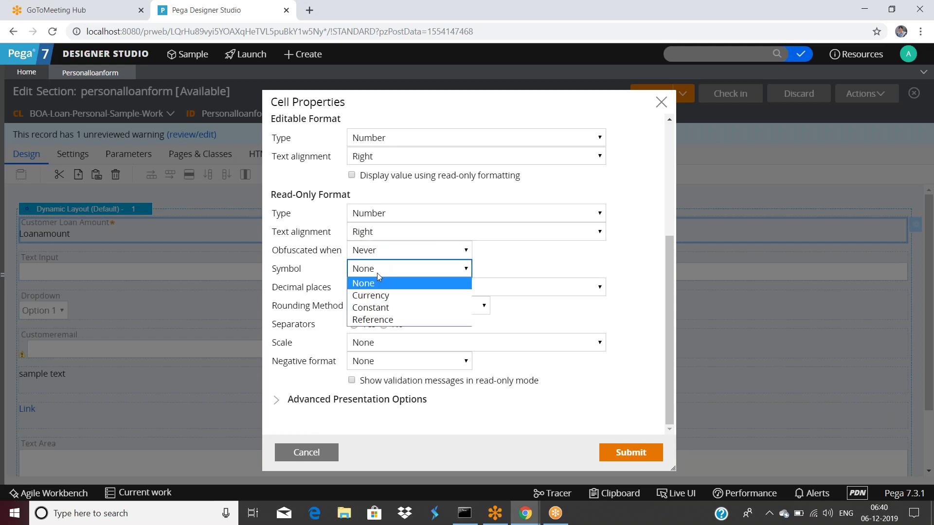
left_click(378, 274)
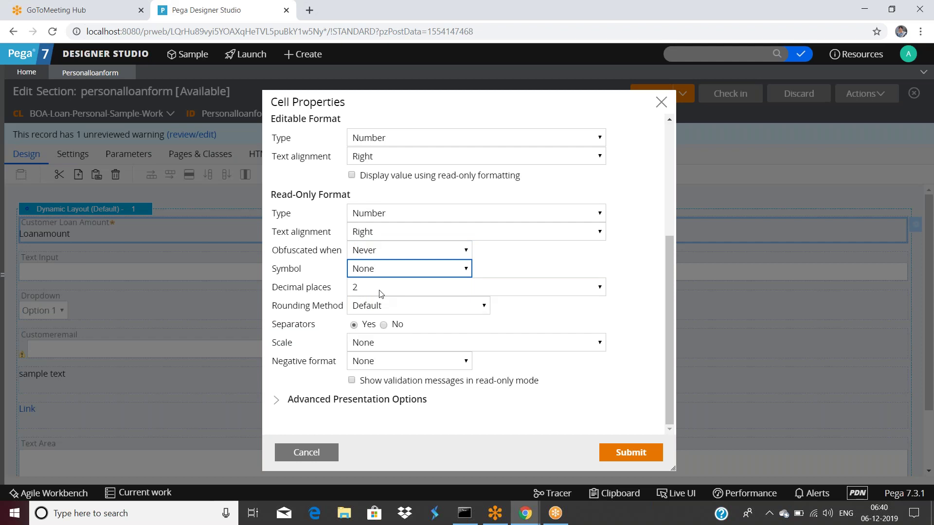
left_click(382, 296)
left_click(382, 296)
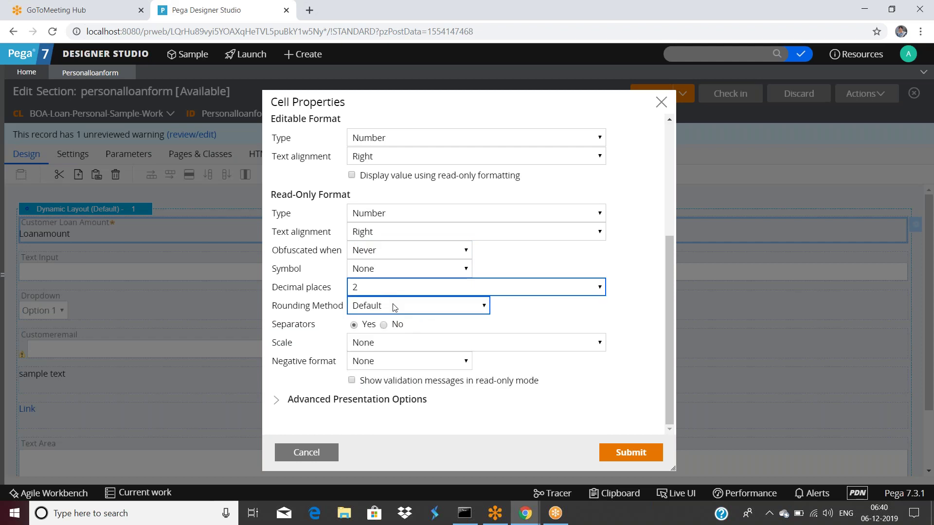
left_click(393, 306)
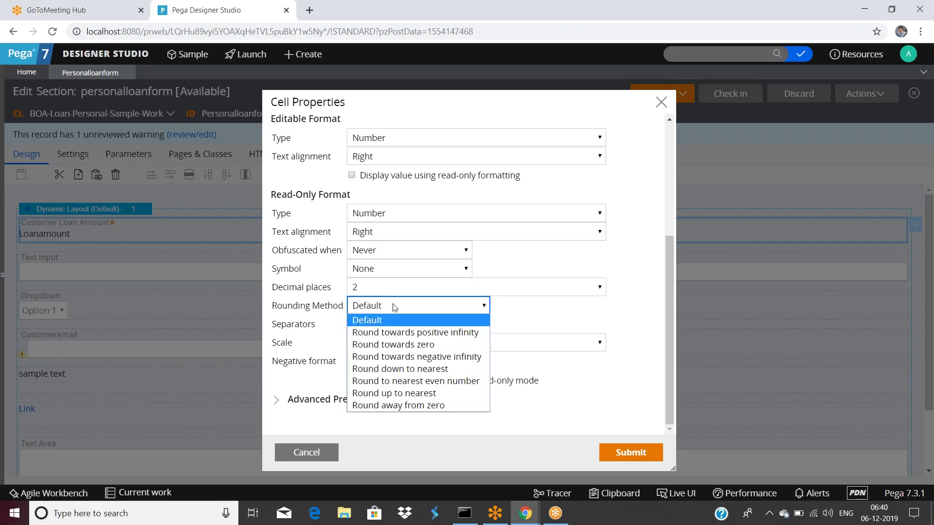
left_click(394, 307)
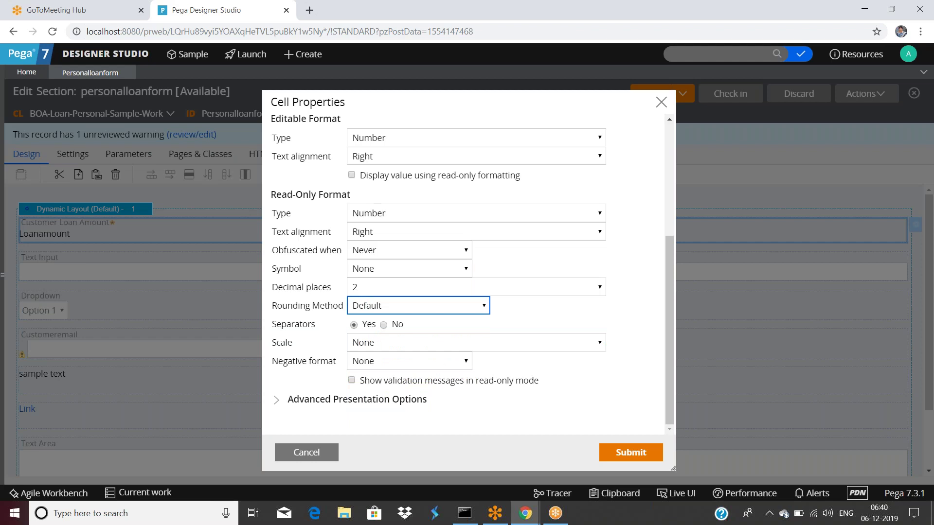
left_click(412, 348)
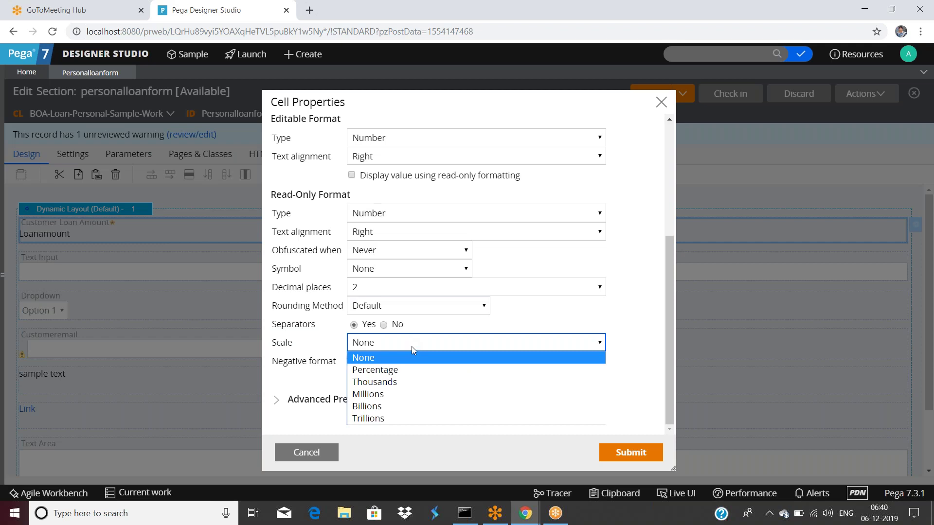
left_click(411, 346)
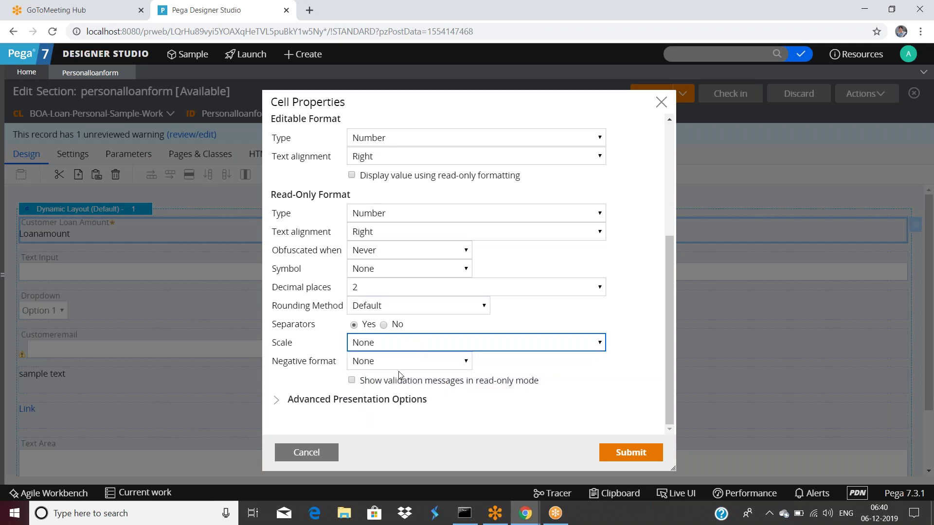
left_click(396, 365)
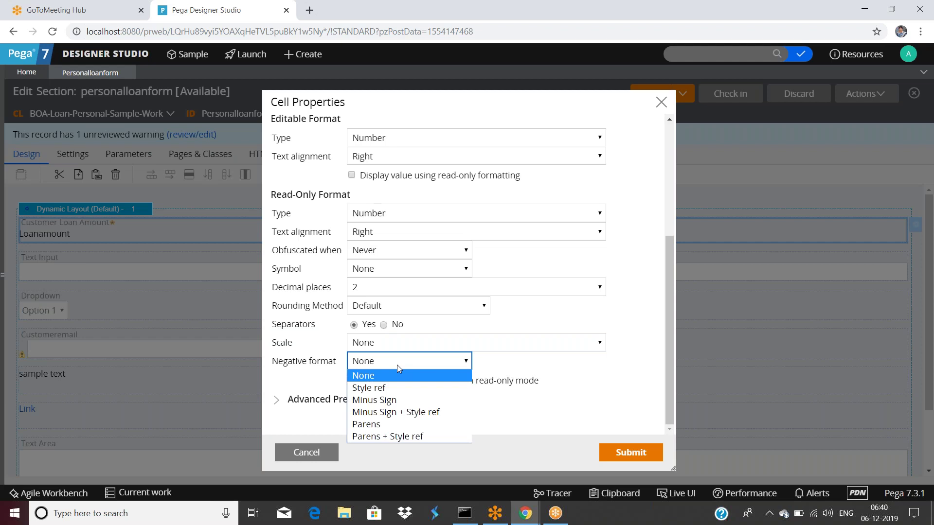
left_click(632, 292)
scroll(427, 272, "up", 1)
scroll(427, 272, "down", 1)
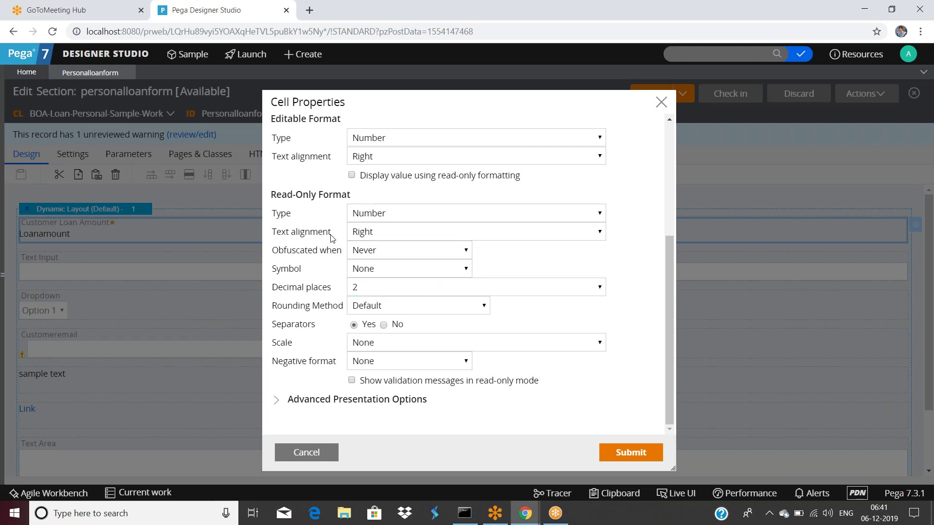
scroll(332, 237, "up", 4)
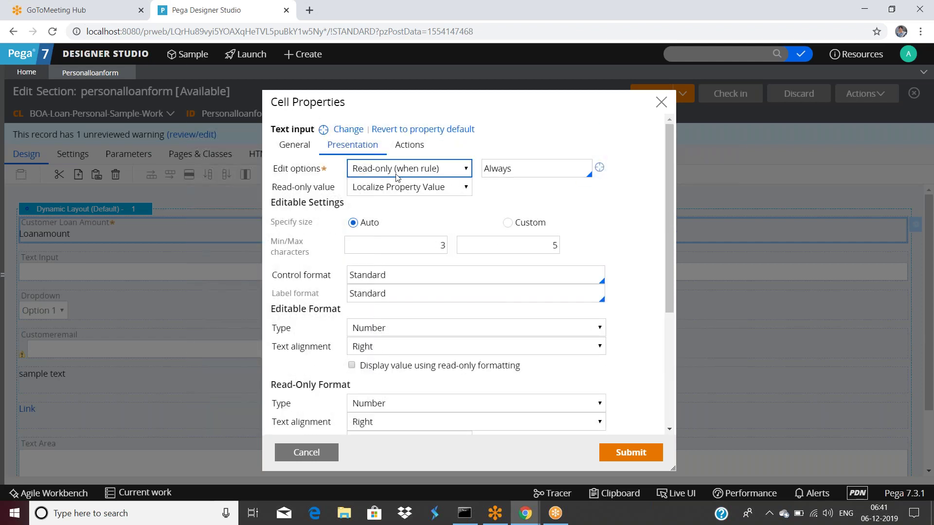
Try Text, then Date as the read-only format type, keeping the 1/1/01 date style.
scroll(396, 177, "down", 4)
left_click(393, 214)
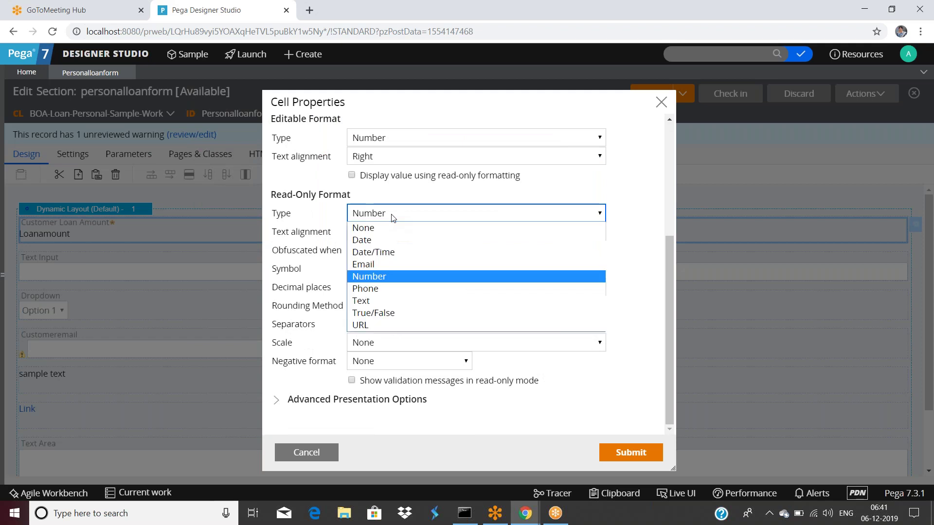
left_click(373, 301)
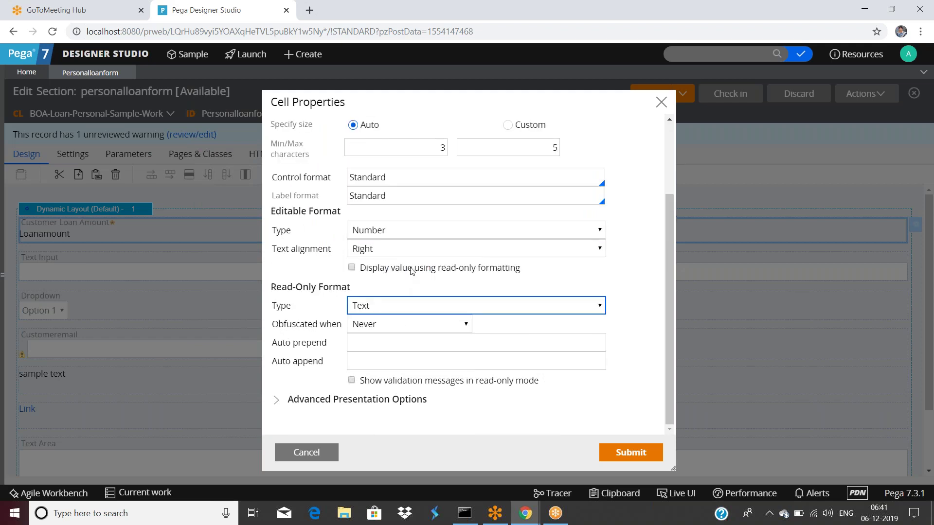
left_click(368, 345)
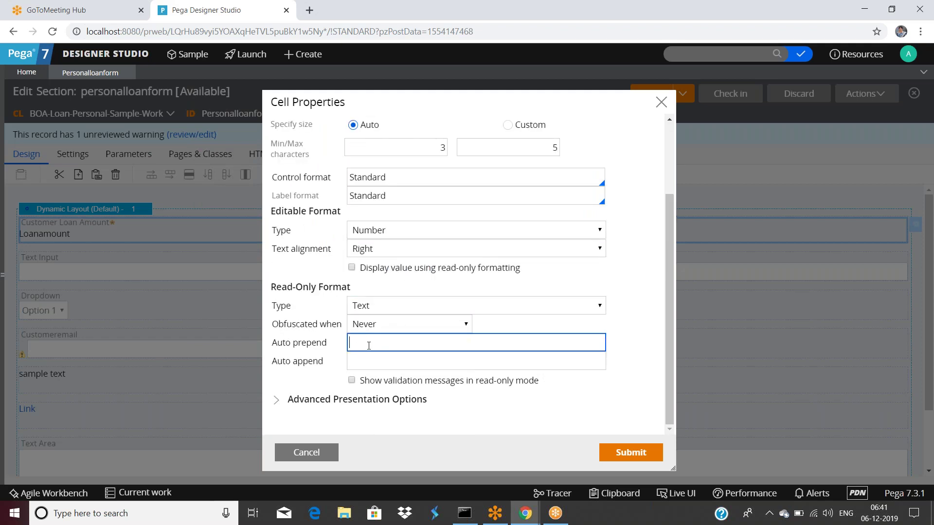
left_click(371, 359)
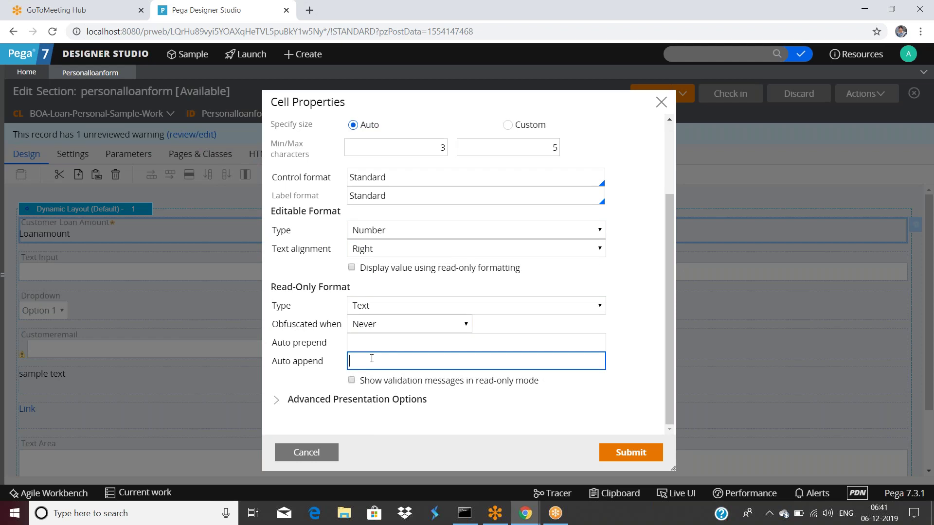
left_click(381, 306)
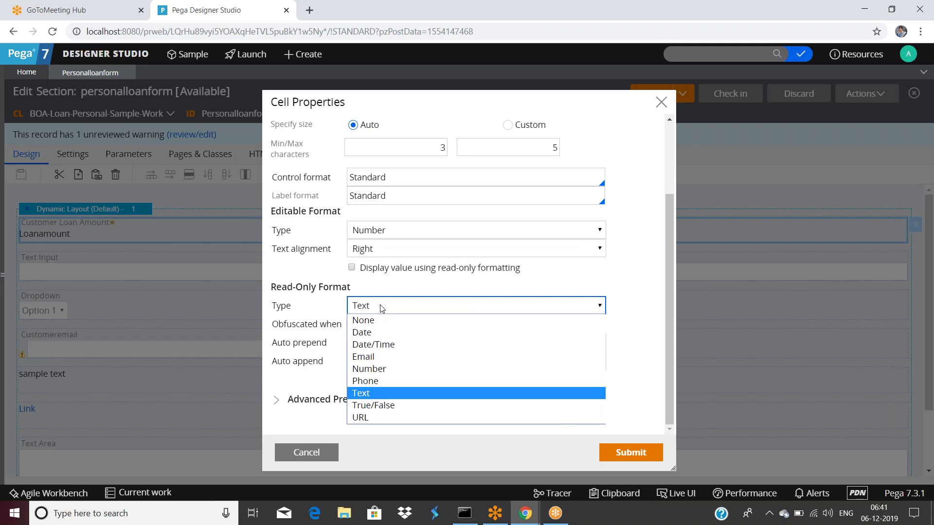
left_click(370, 333)
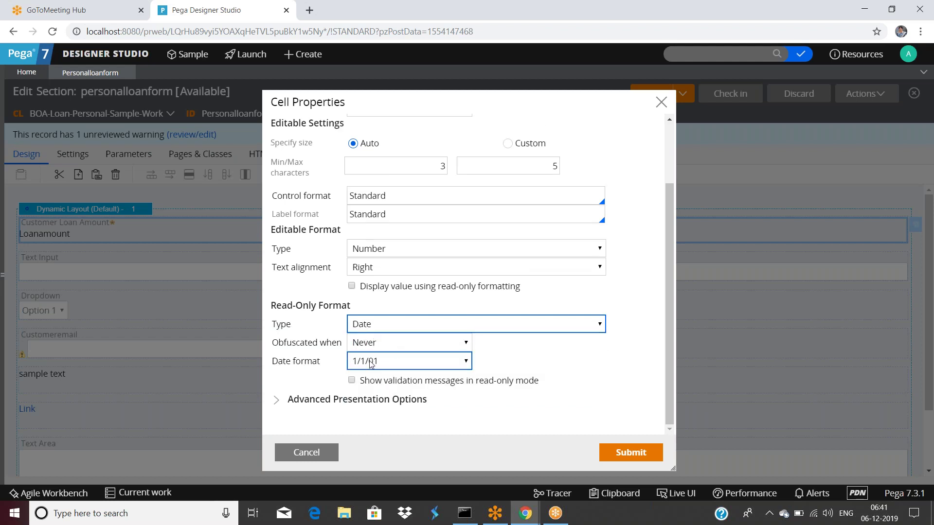
left_click(371, 362)
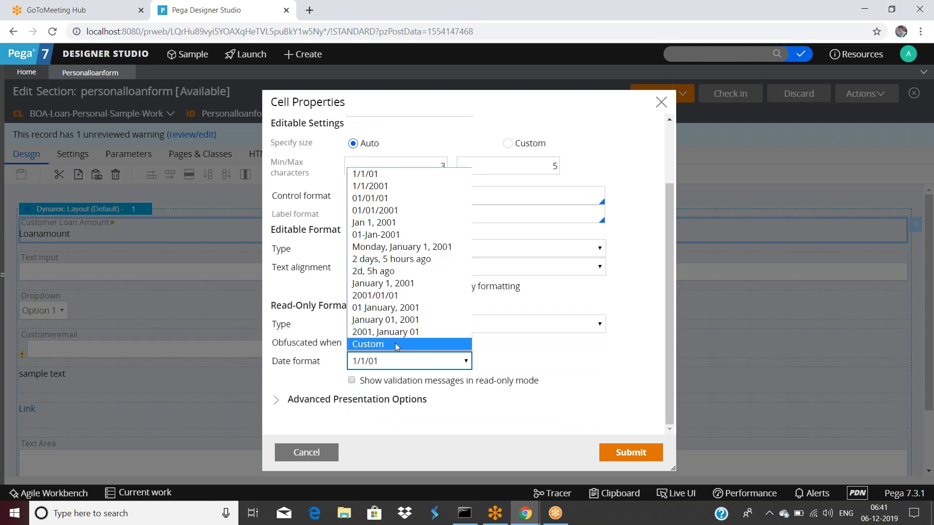
left_click(403, 363)
Switch the read-only format type to Date/Time, leaving the 1/1/01 1:00 AM format.
left_click(395, 321)
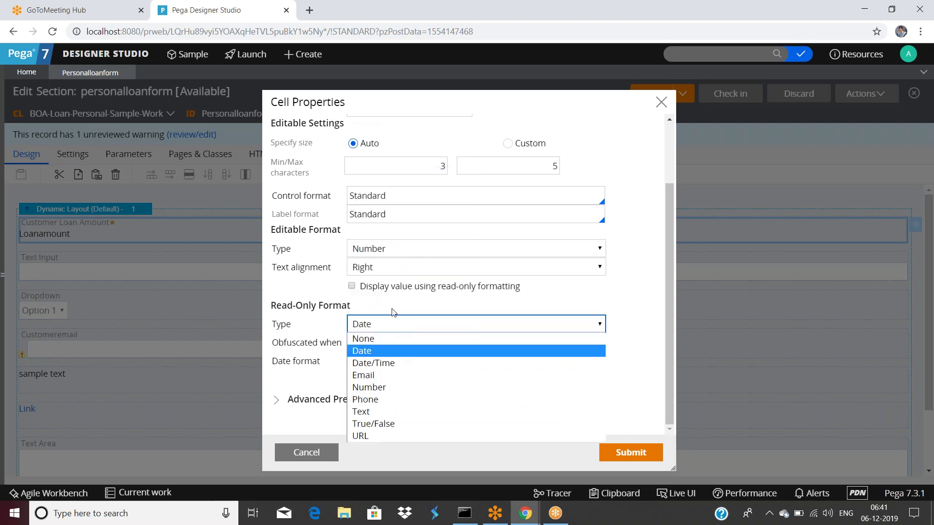
left_click(386, 351)
key("Down")
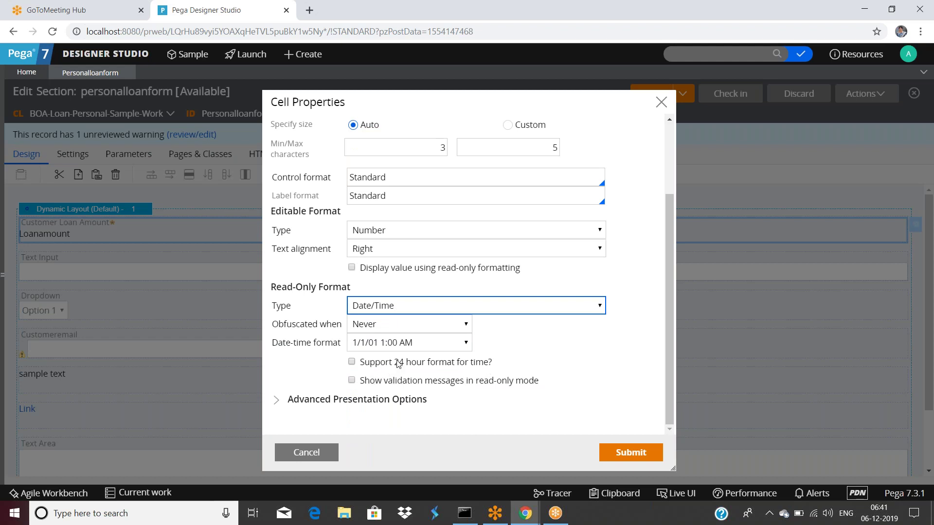
scroll(396, 364, "up", 2)
scroll(397, 348, "down", 2)
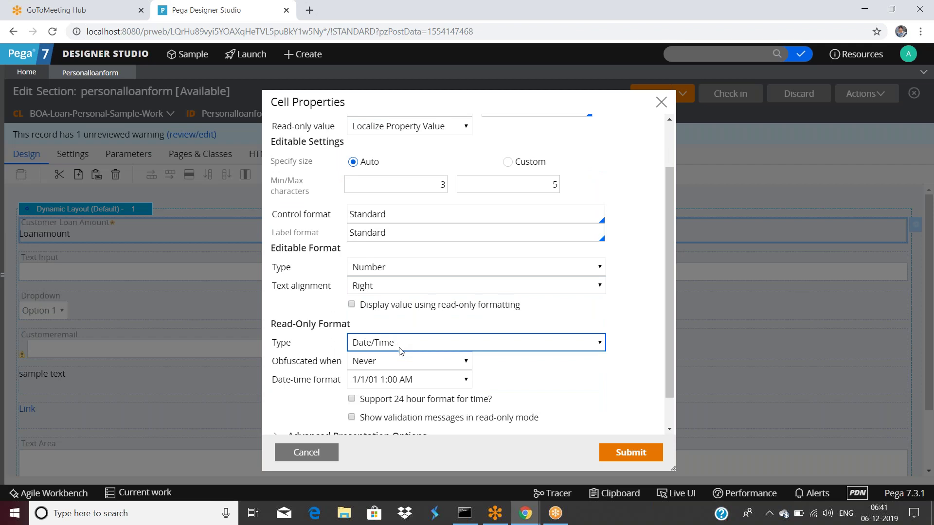
scroll(400, 351, "up", 2)
Set Customer Loan Amount's edit option to Auto, then change it to Editable.
left_click(403, 169)
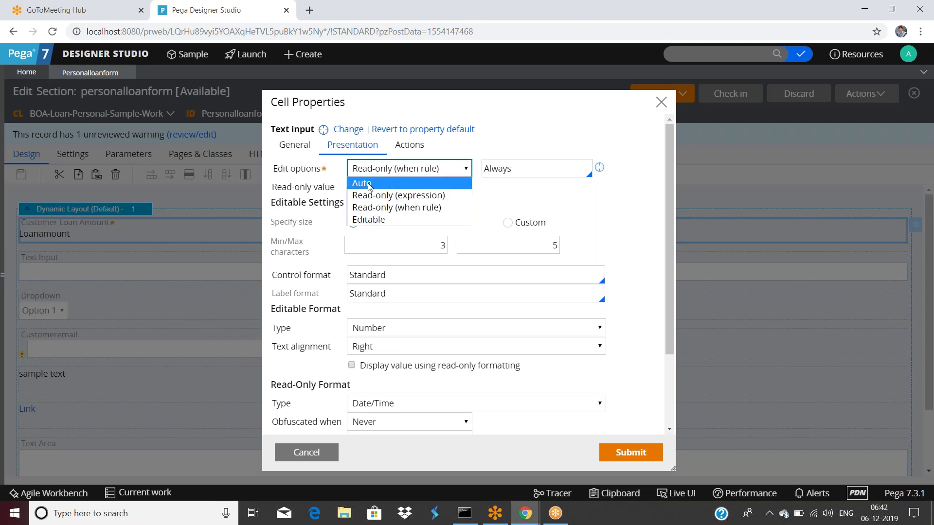
left_click(370, 184)
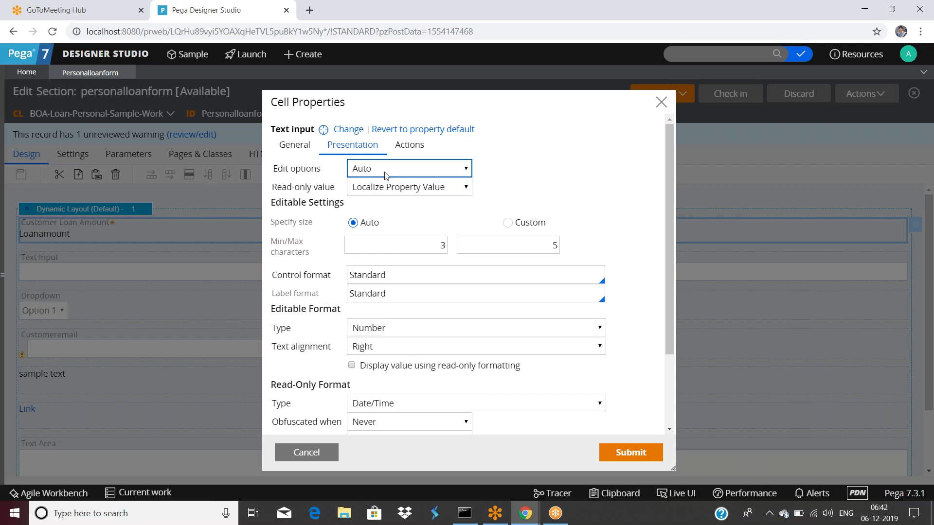
left_click(385, 170)
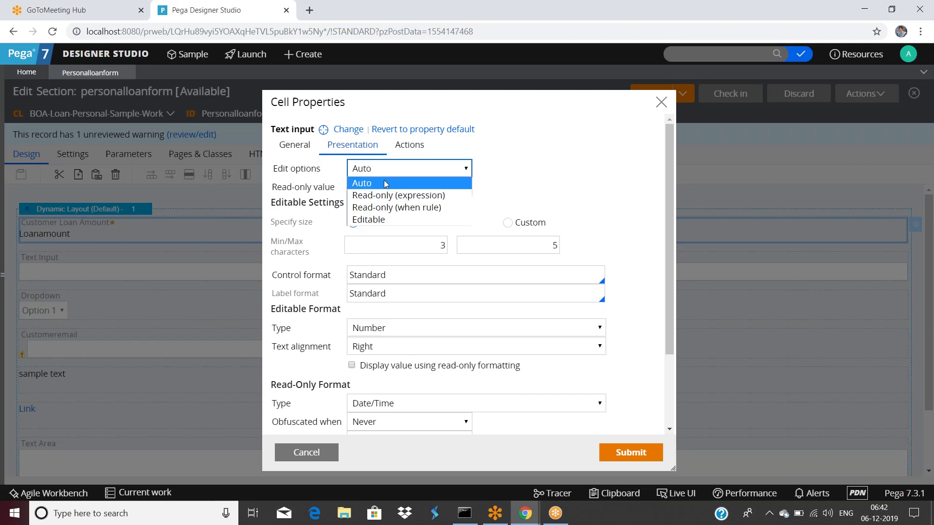
left_click(373, 219)
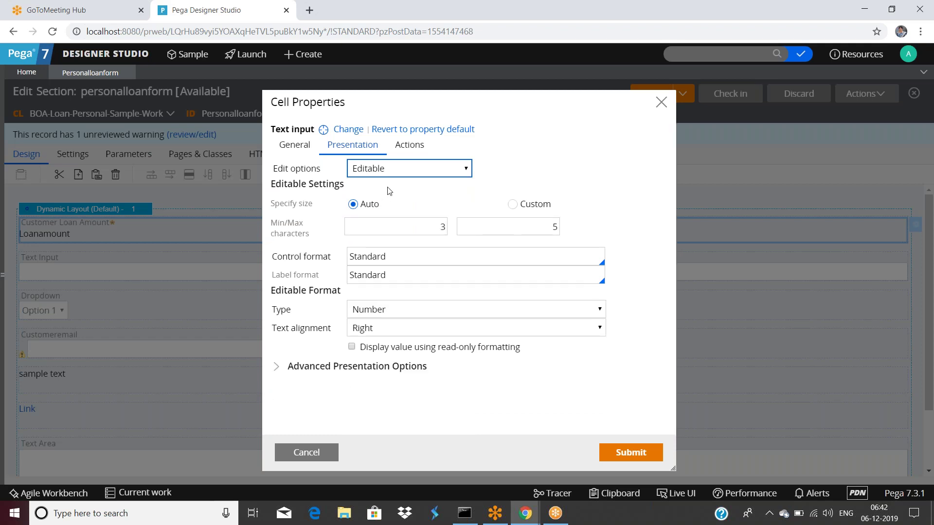
left_click(401, 167)
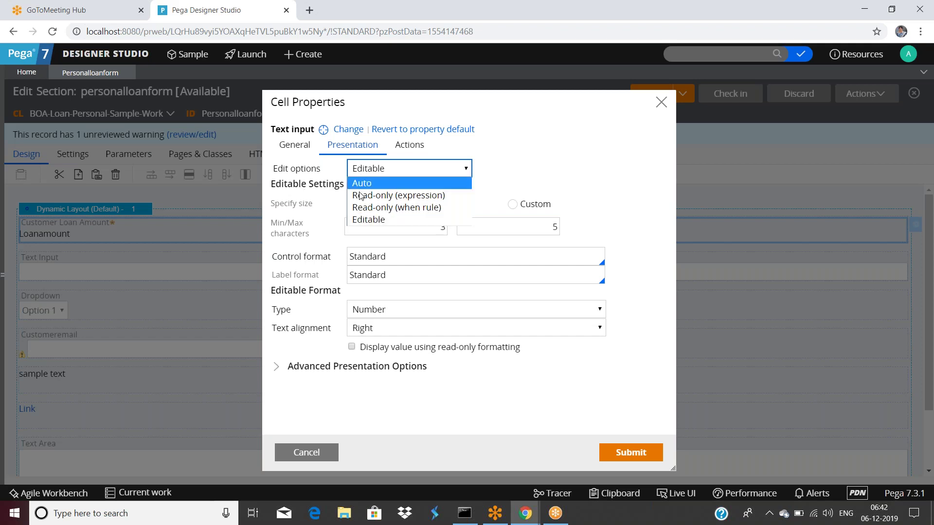
left_click(495, 161)
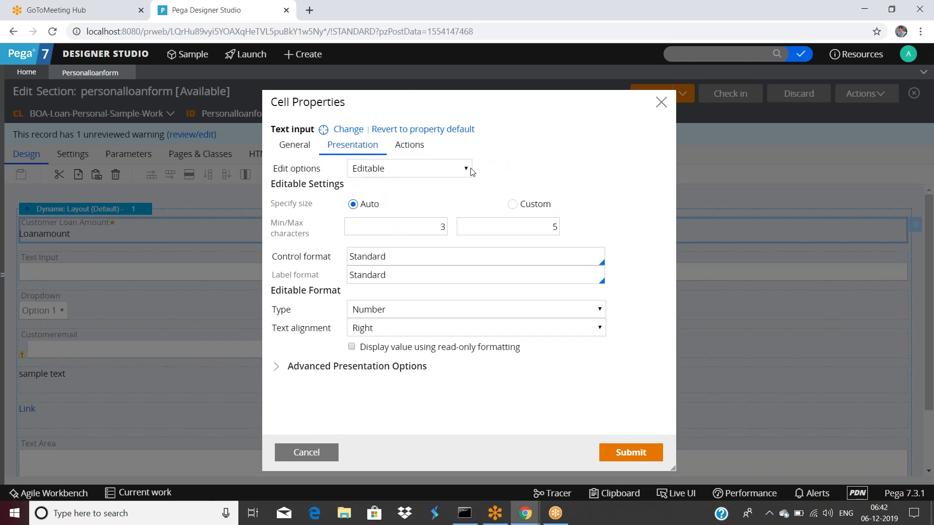
left_click(426, 171)
Set edit mode to Auto and read-only value to Constant with a typed constant text, then submit.
left_click(364, 184)
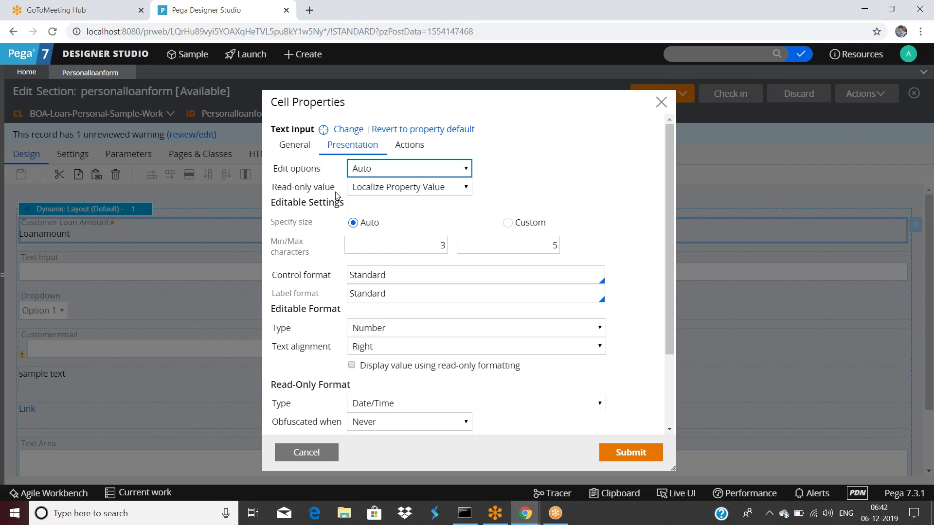
left_click(380, 192)
left_click(414, 192)
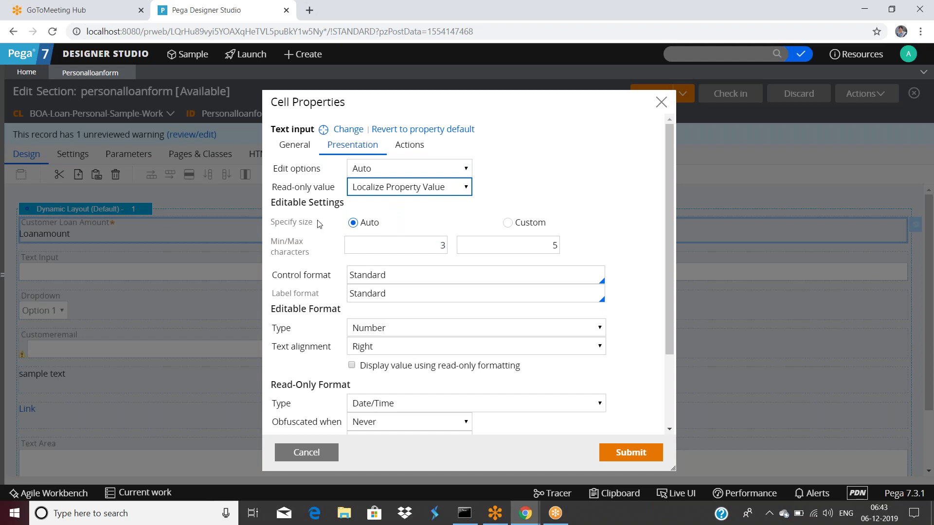
left_click(390, 190)
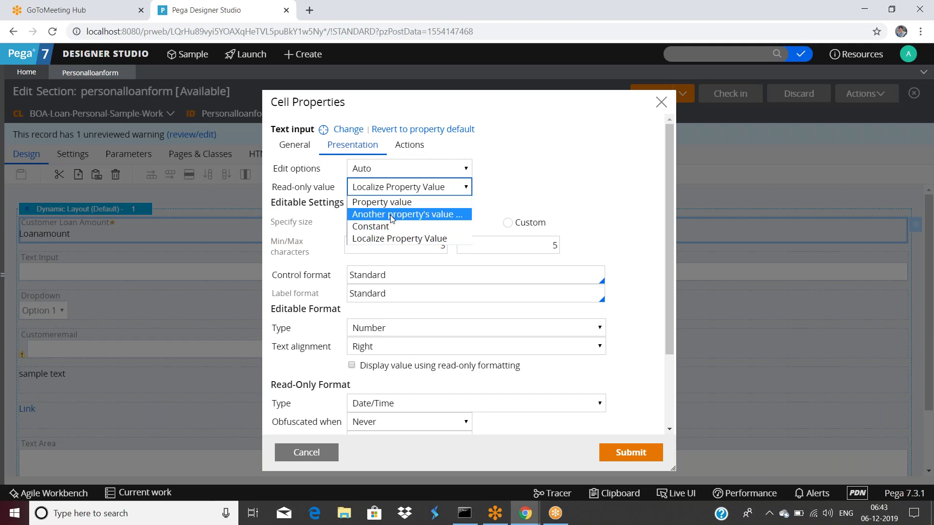
left_click(389, 227)
left_click(498, 190)
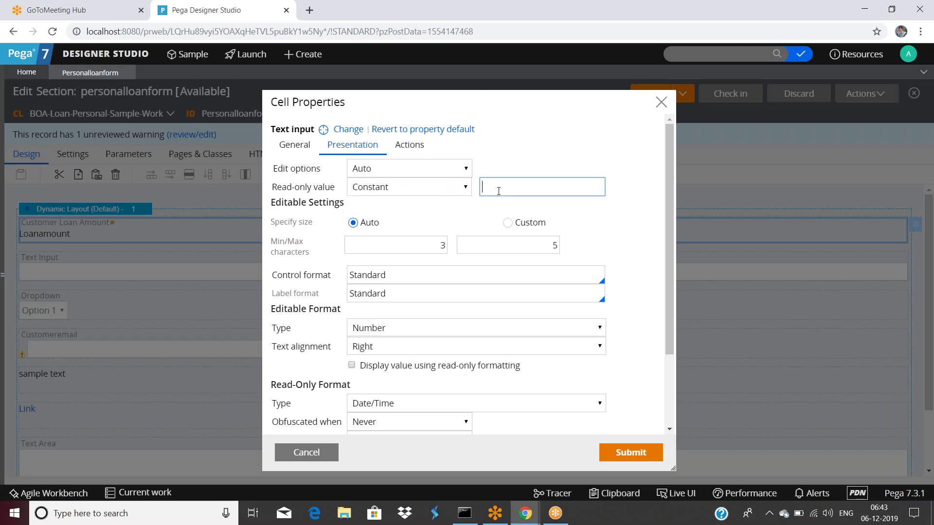
type("suresh")
left_click(631, 453)
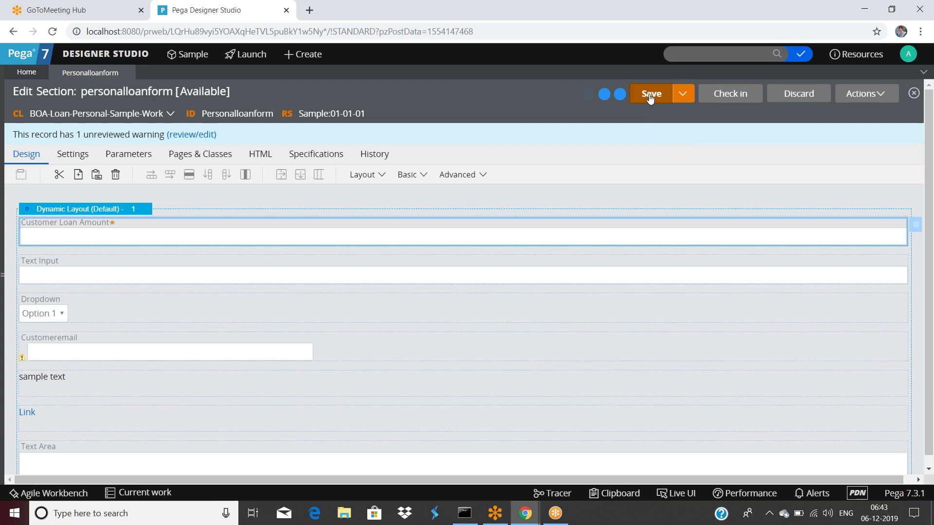
Preview the form with 4543 as the loan amount, then reopen the loan amount cell's properties.
left_click(861, 96)
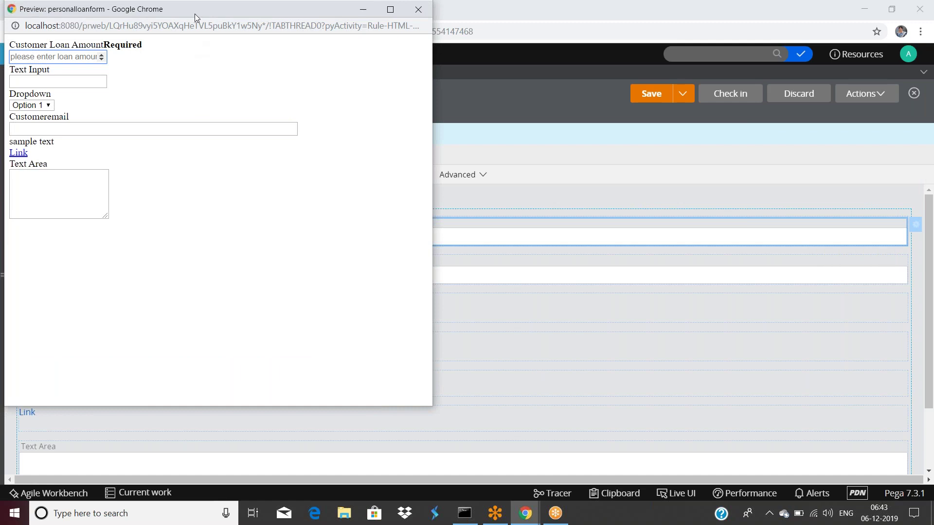
left_click_drag(194, 11, 259, 133)
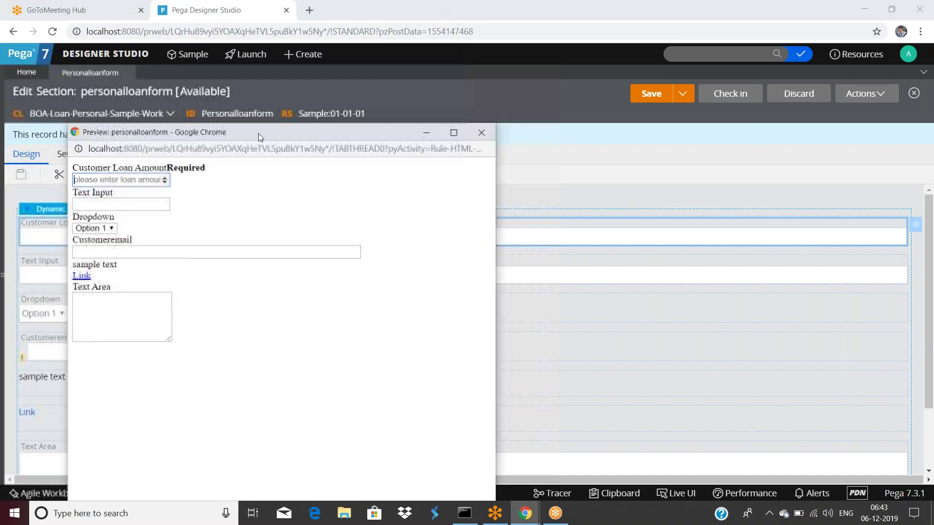
left_click(92, 180)
left_click(271, 198)
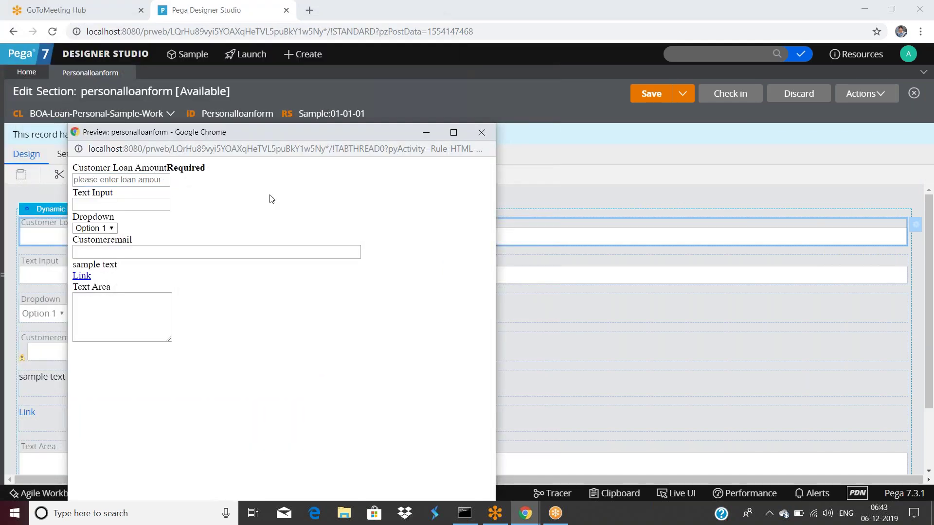
left_click(108, 182)
type("4543")
left_click(223, 193)
left_click(479, 134)
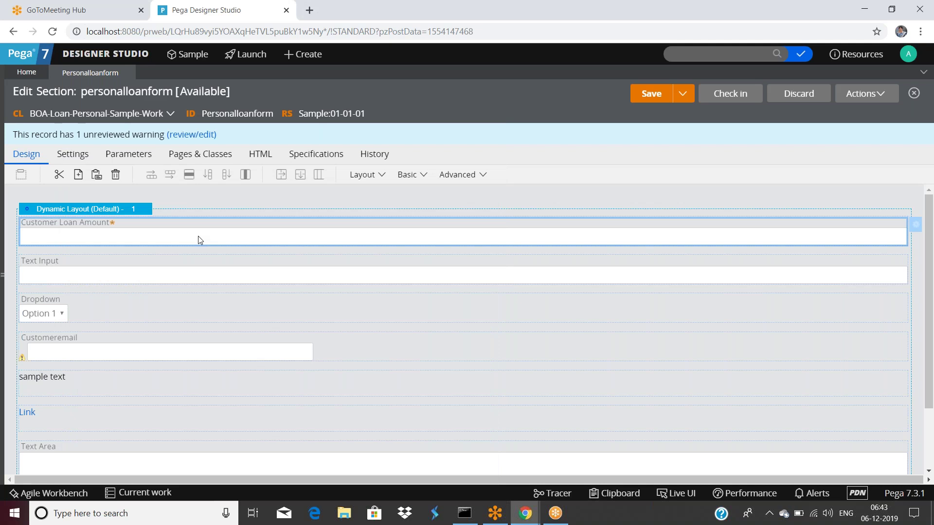
double_click(197, 236)
On the Presentation tab, try Localize Property Value as read-only value, then revert to Constant.
left_click(359, 148)
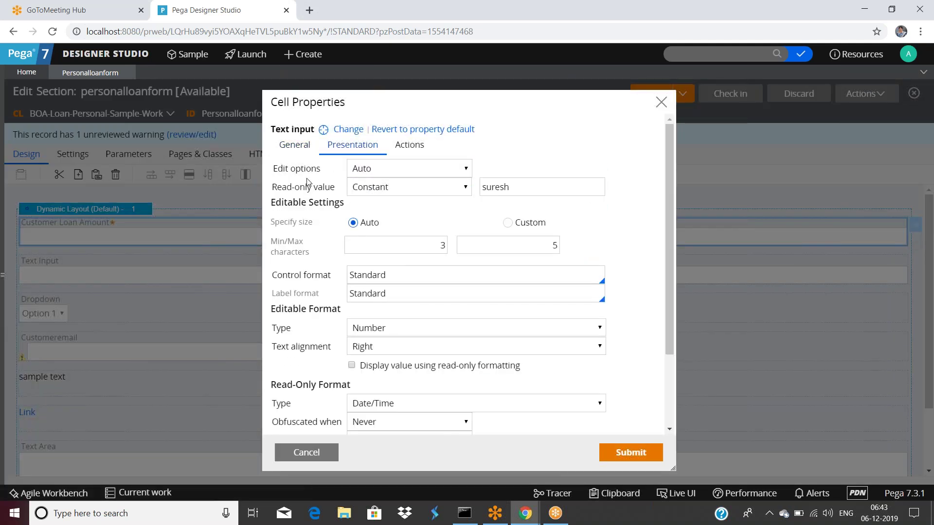
left_click(377, 171)
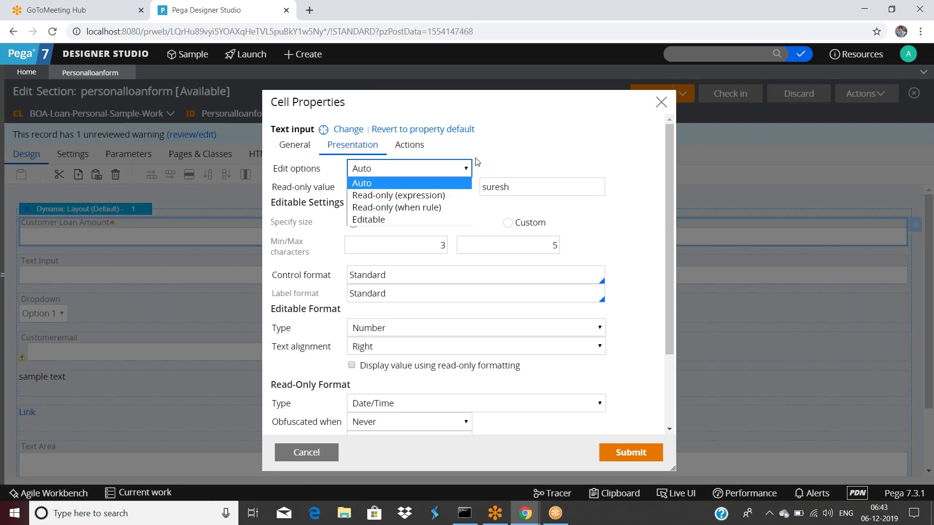
left_click(515, 149)
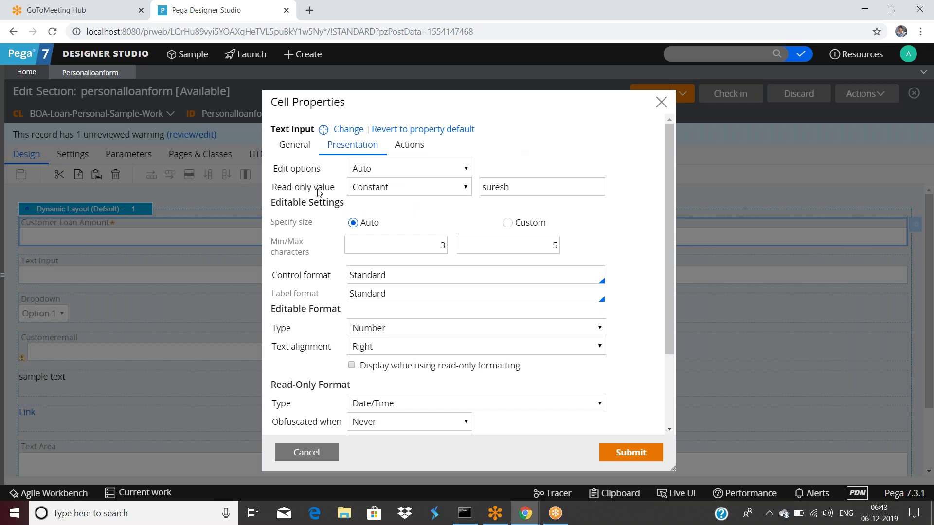
left_click(459, 192)
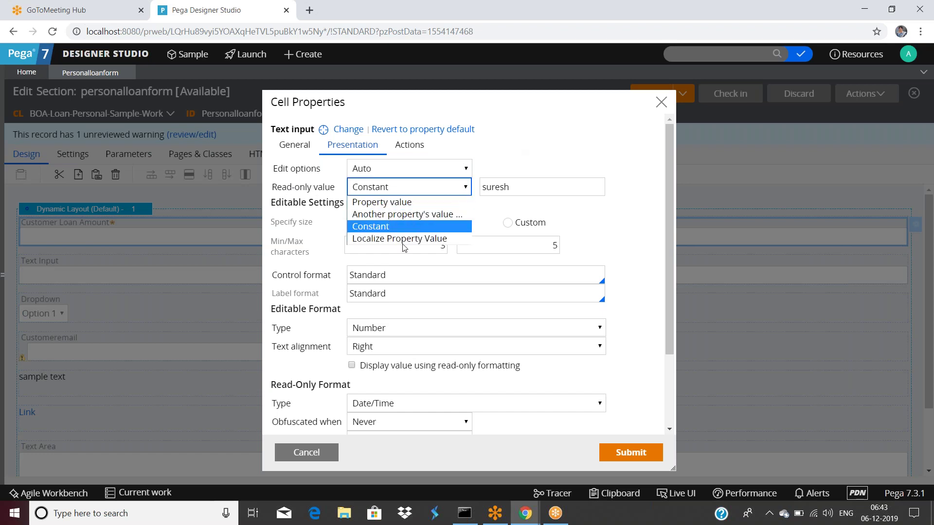
key("Return")
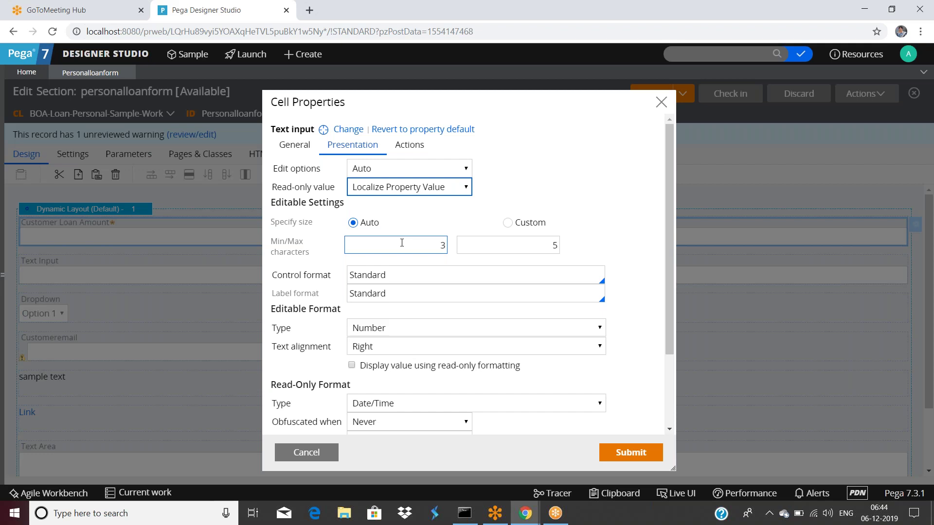
left_click(402, 188)
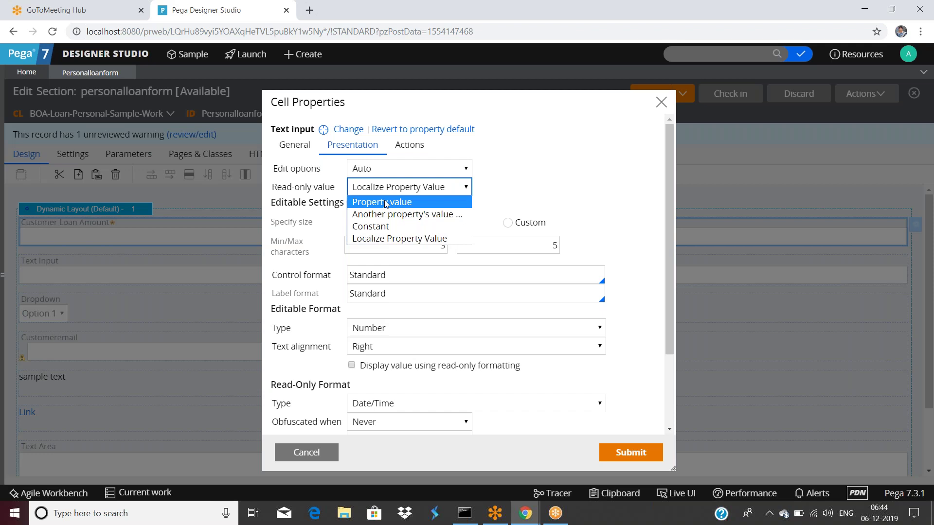
left_click(386, 227)
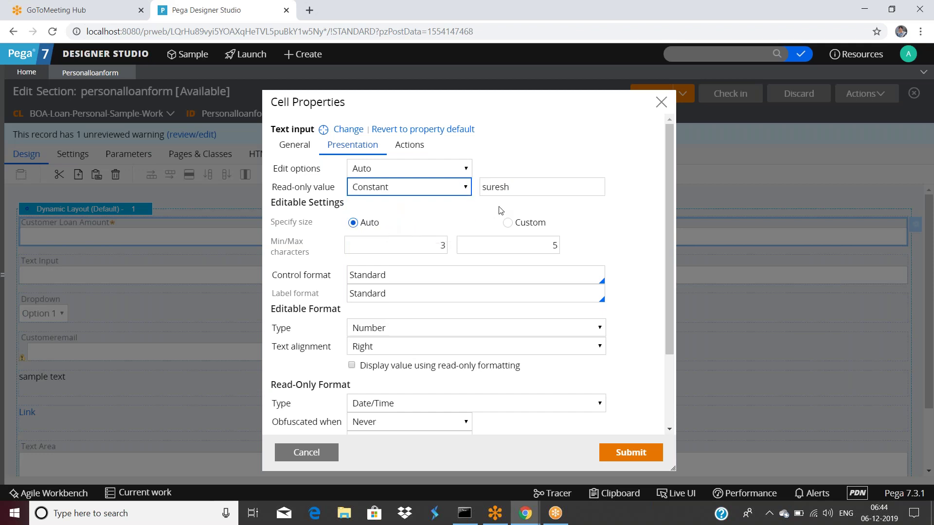
Try taking the read-only value from a property, then clear the property name field.
left_click(416, 194)
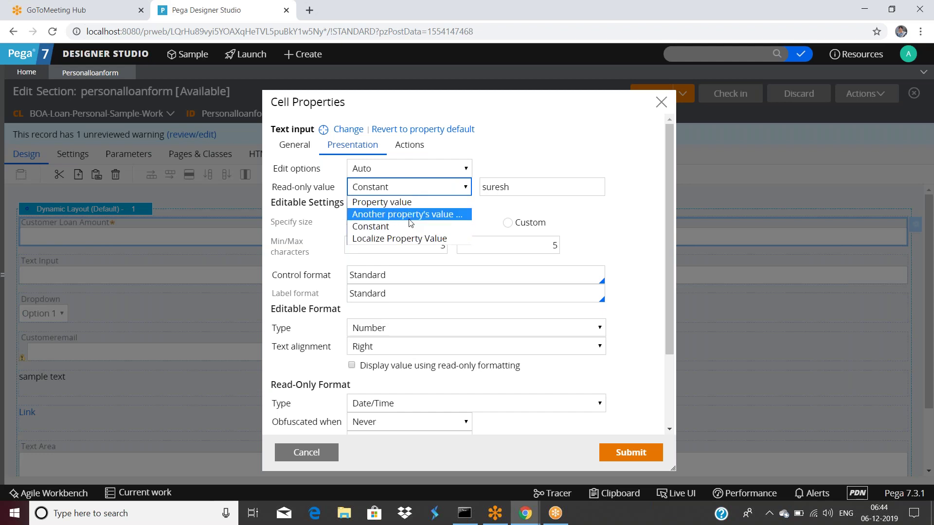
left_click(410, 215)
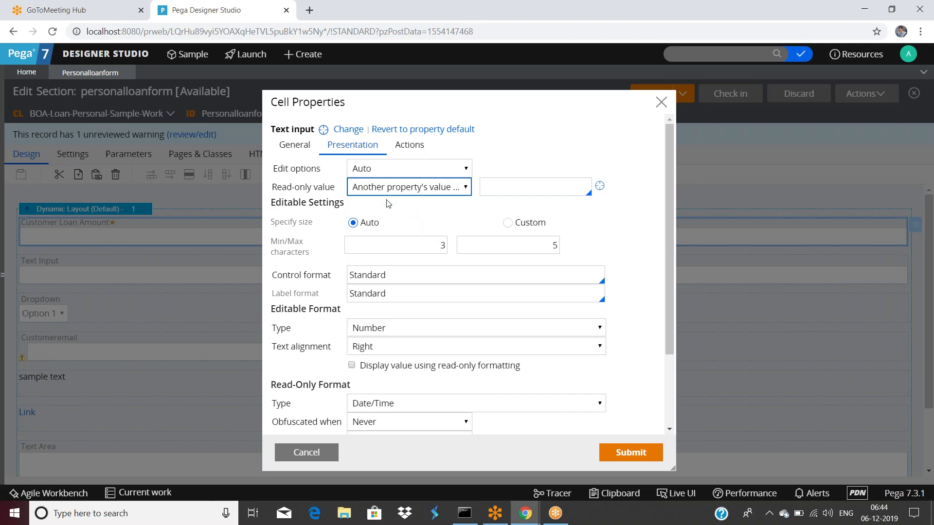
left_click(500, 190)
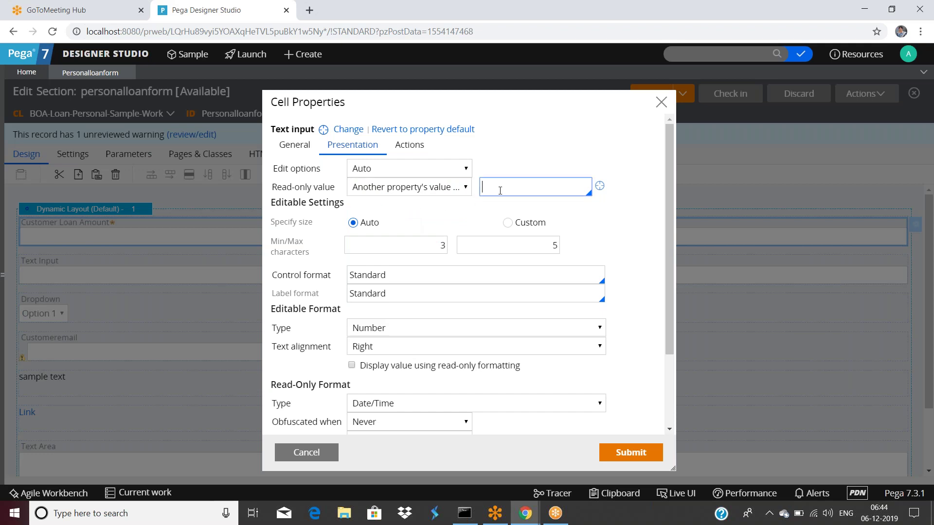
type(".")
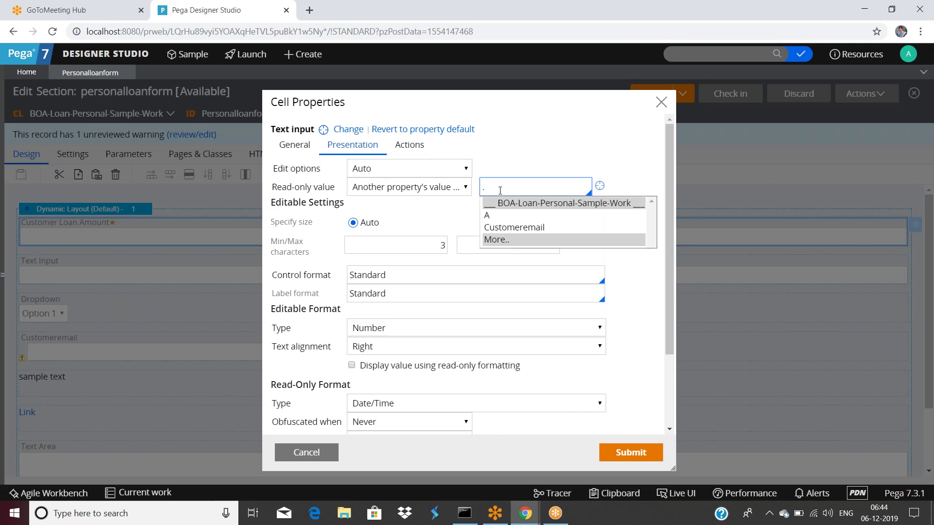
key("BackSpace")
Make the field Read-only (when rule) Always with a Constant read-only value, and submit.
left_click(409, 168)
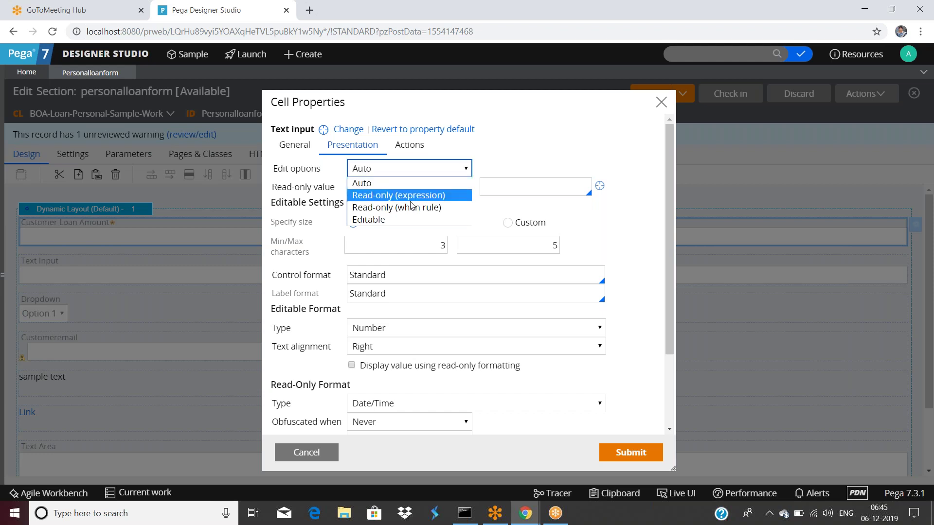
left_click(414, 209)
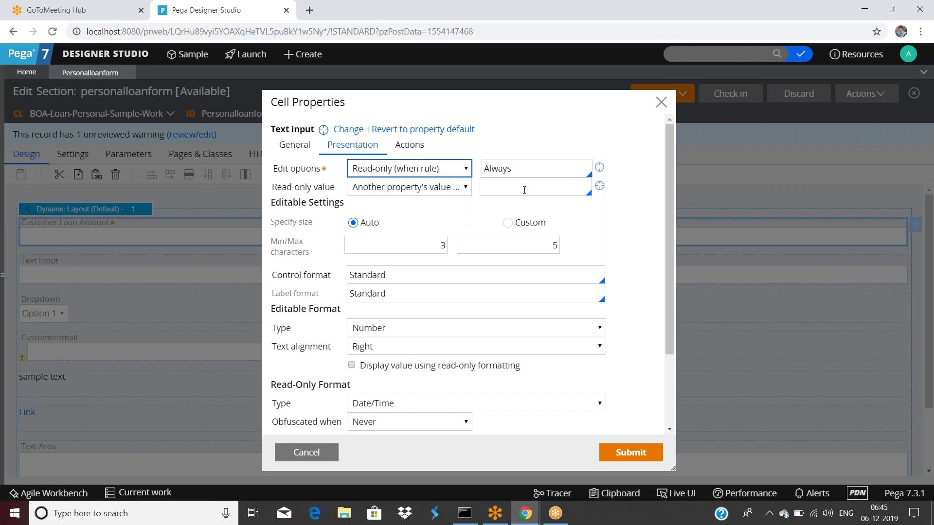
left_click(418, 188)
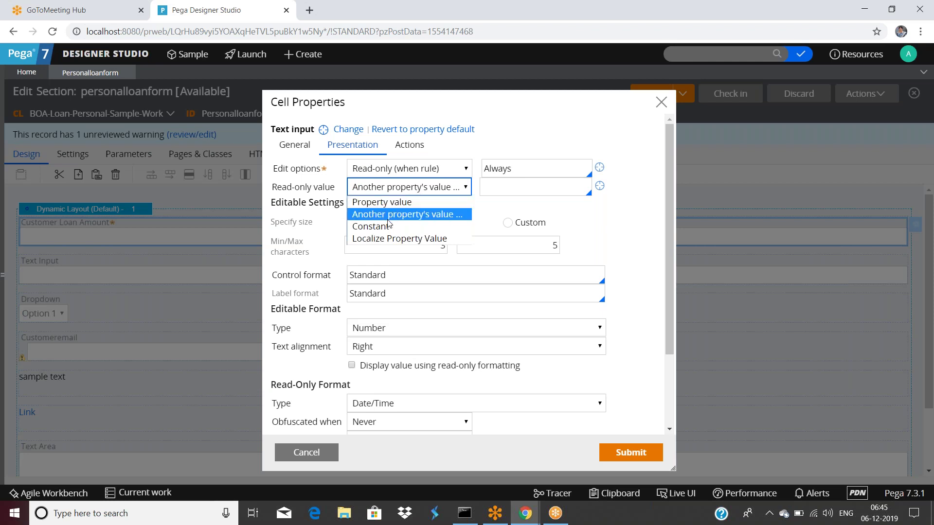
left_click(390, 226)
left_click(631, 452)
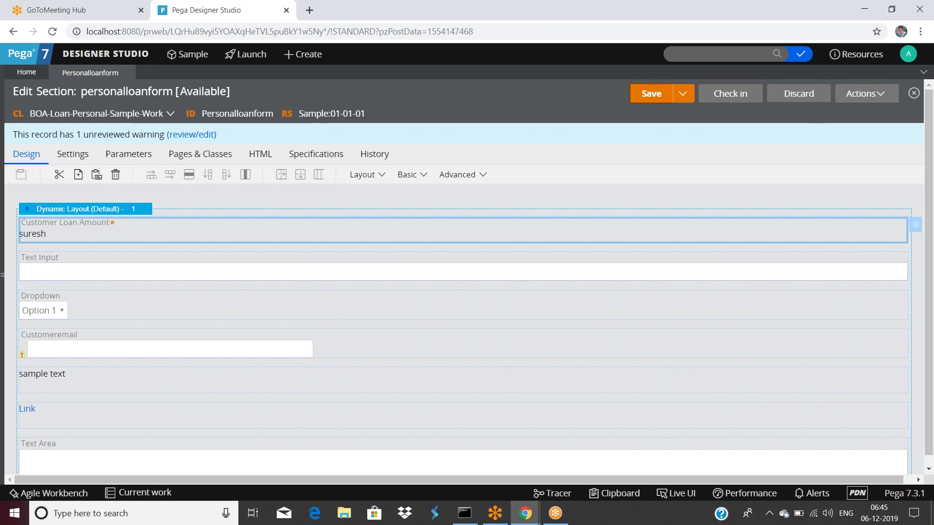
Preview the section, close the preview, and save the section.
left_click(856, 94)
left_click(839, 127)
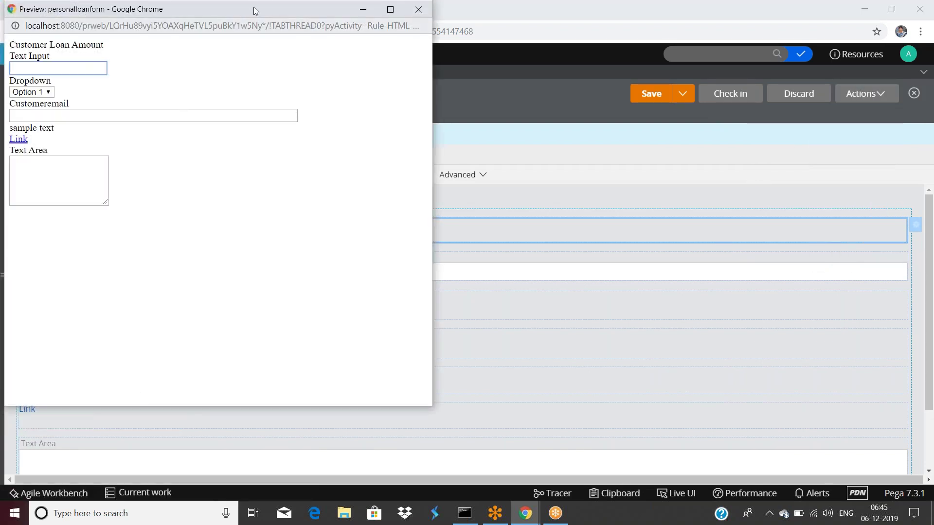
left_click_drag(270, 2, 308, 110)
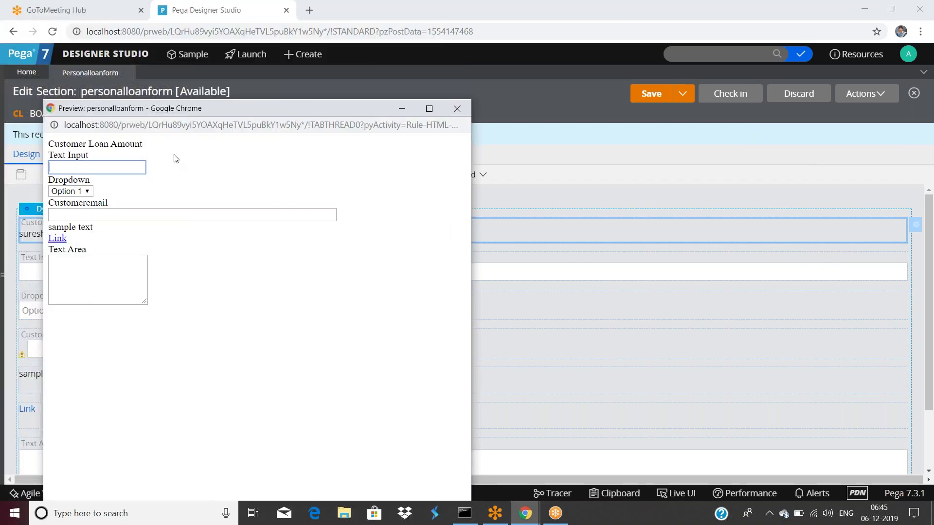
left_click(457, 108)
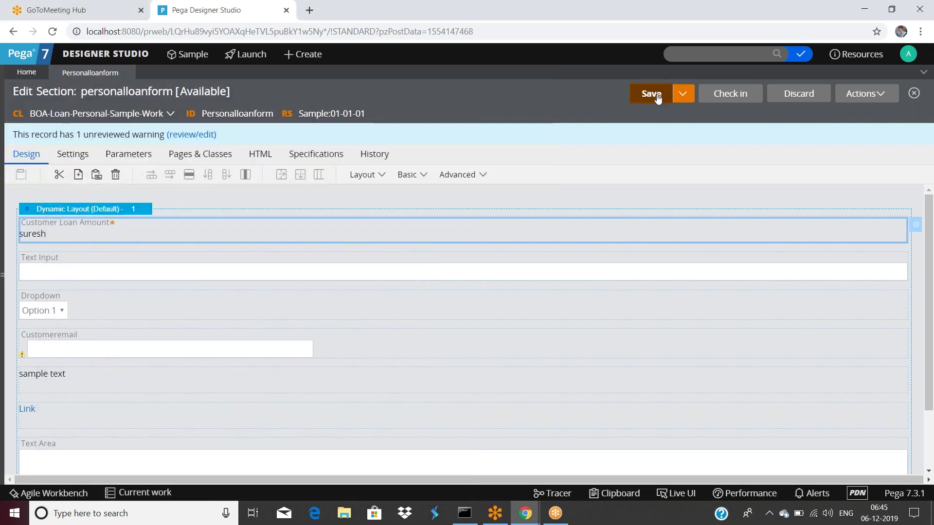
left_click(656, 96)
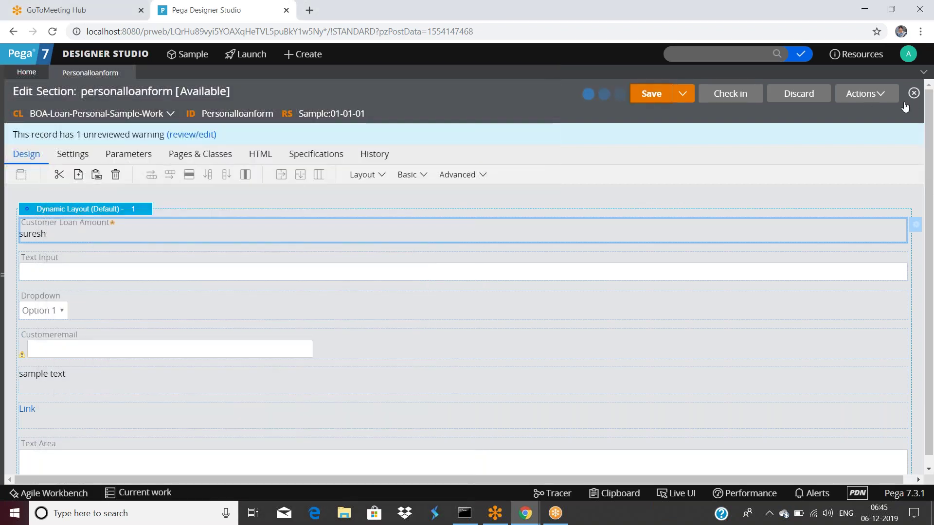
Run the section on an empty test page and close the rendered form.
left_click(865, 96)
left_click(832, 113)
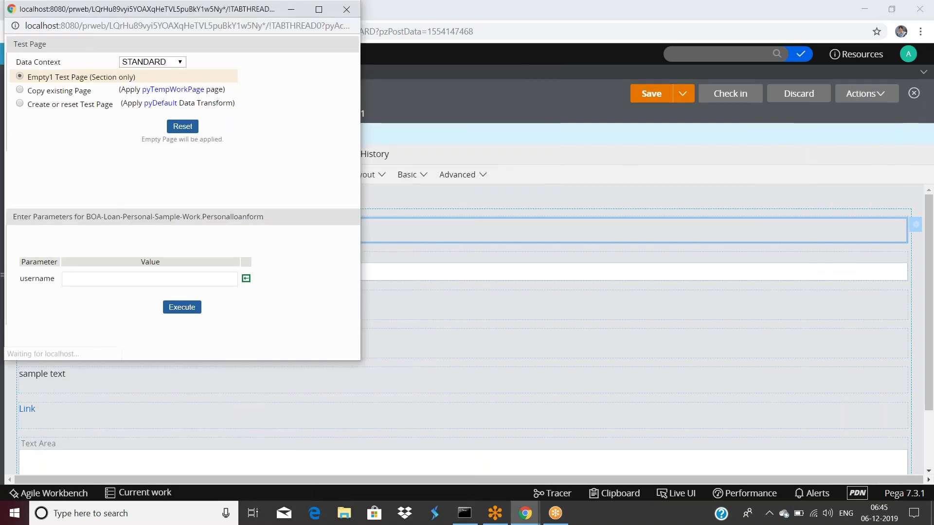
left_click(172, 305)
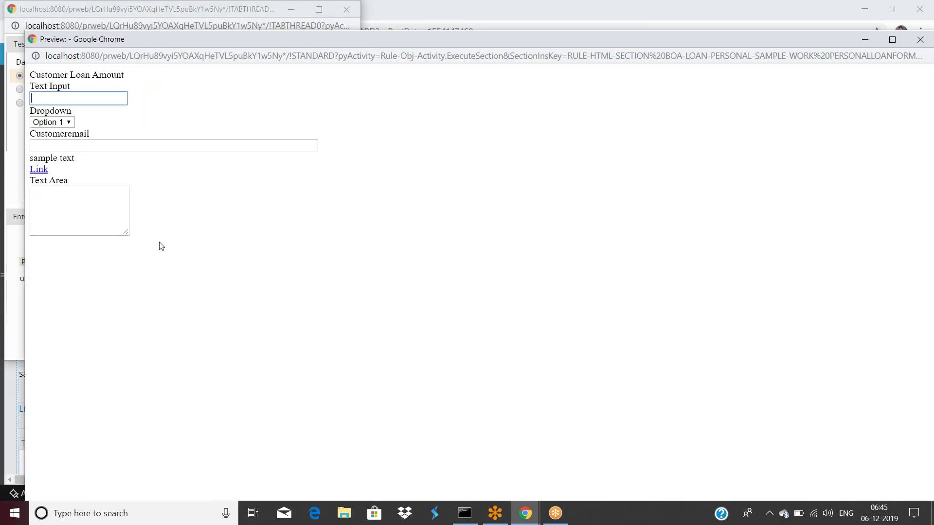
left_click_drag(244, 43, 415, 104)
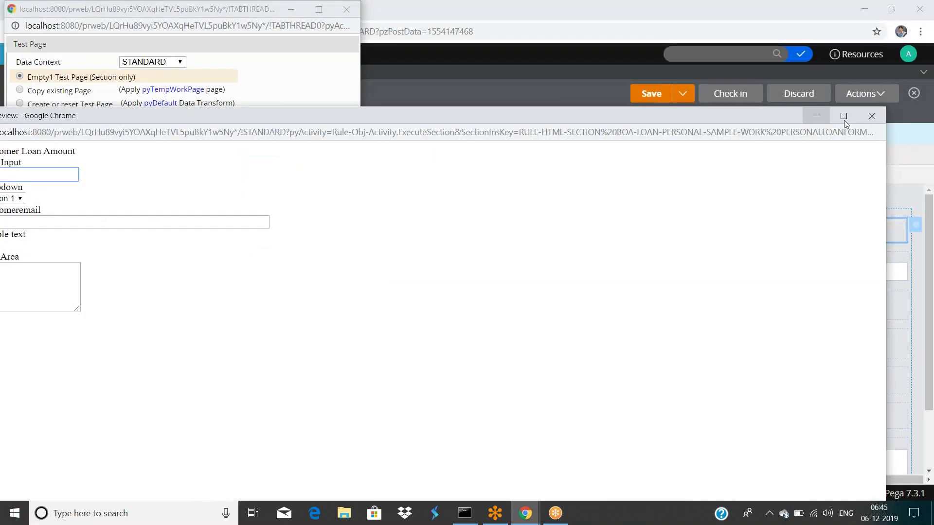
left_click(873, 115)
Set Customer Loan Amount's read-only format type to None, submit, and save personalloanform.
left_click(291, 9)
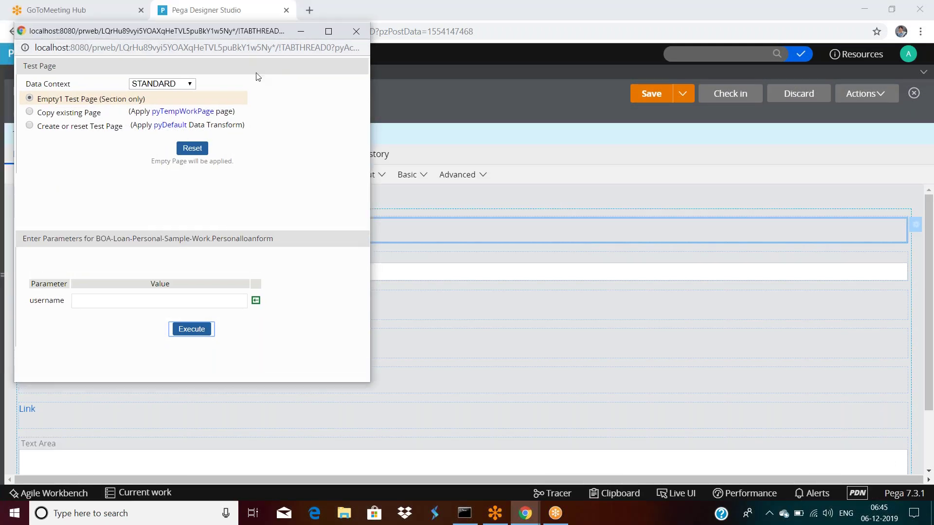
double_click(109, 238)
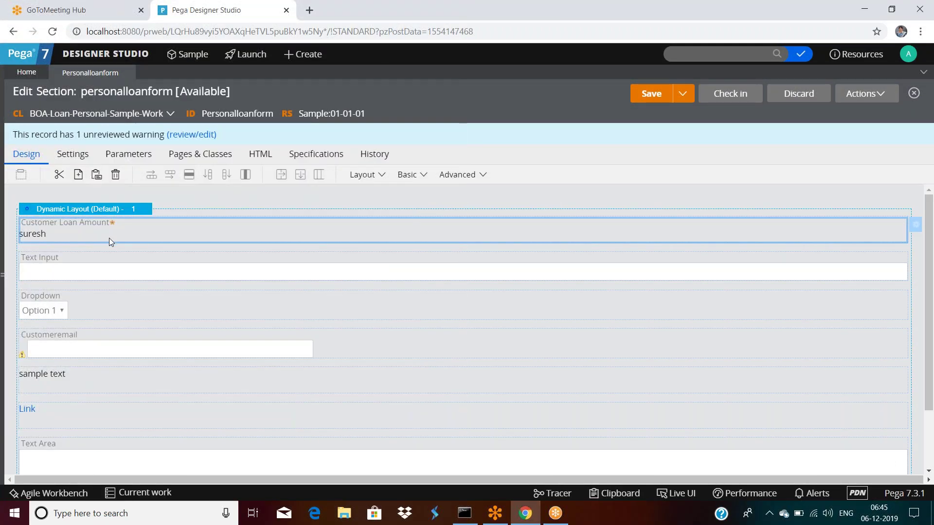
left_click(352, 144)
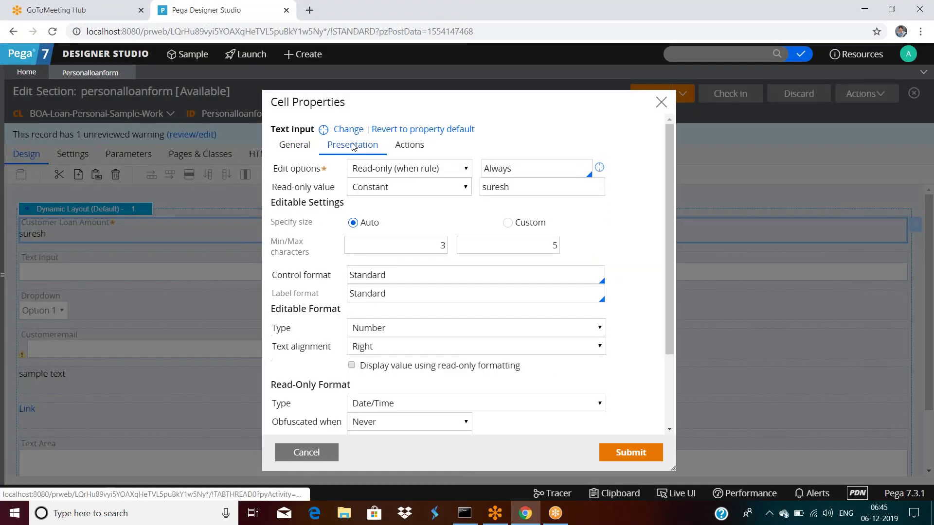
scroll(508, 253, "down", 2)
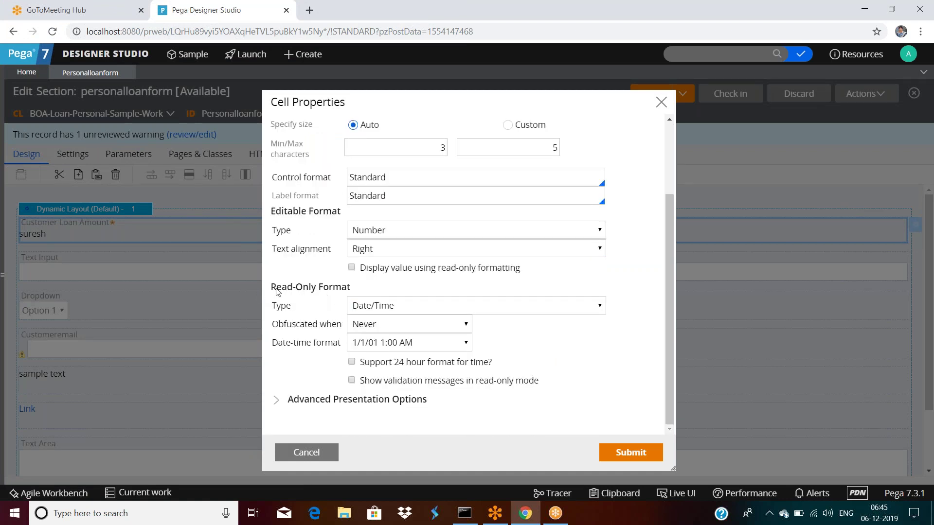
left_click(386, 309)
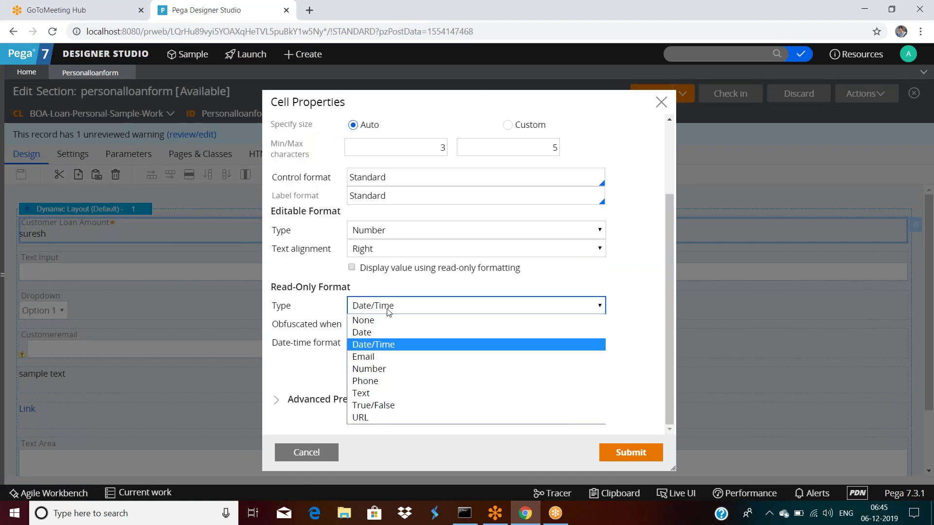
left_click(389, 319)
left_click(631, 452)
left_click(652, 94)
left_click(887, 94)
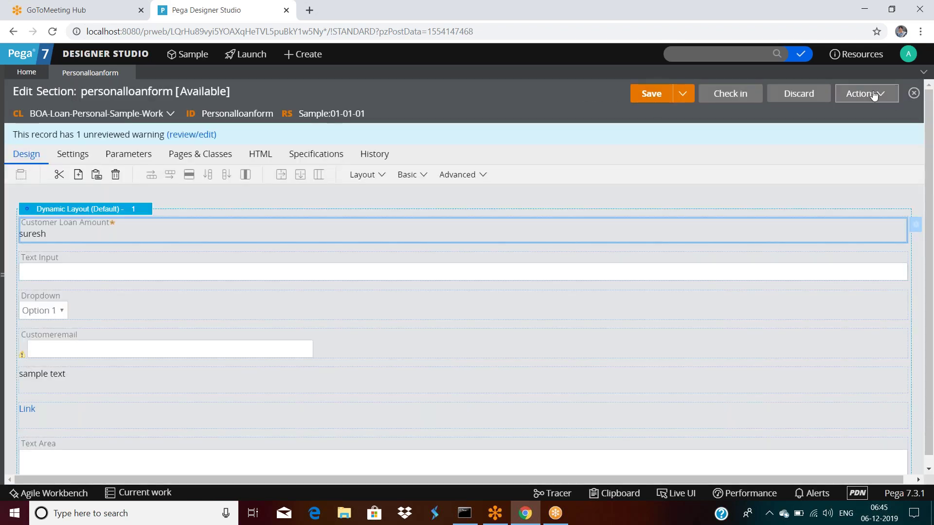
Run the section on an empty test page, close both windows, and reopen Customer Loan Amount's properties.
left_click(829, 110)
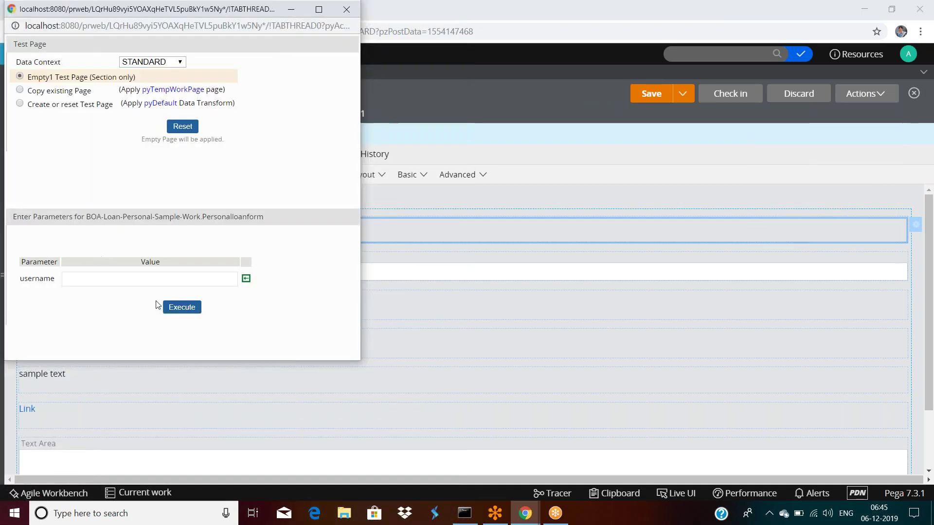
left_click(168, 303)
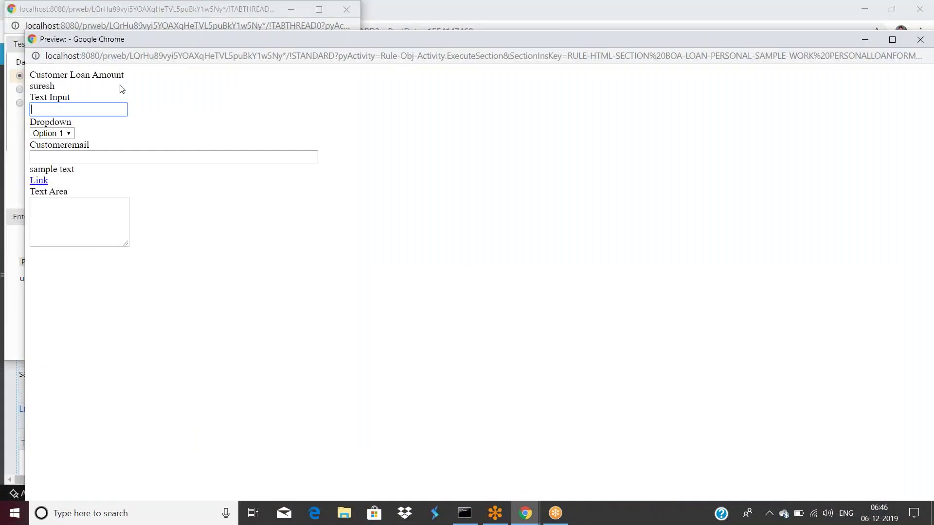
left_click_drag(395, 53, 365, 107)
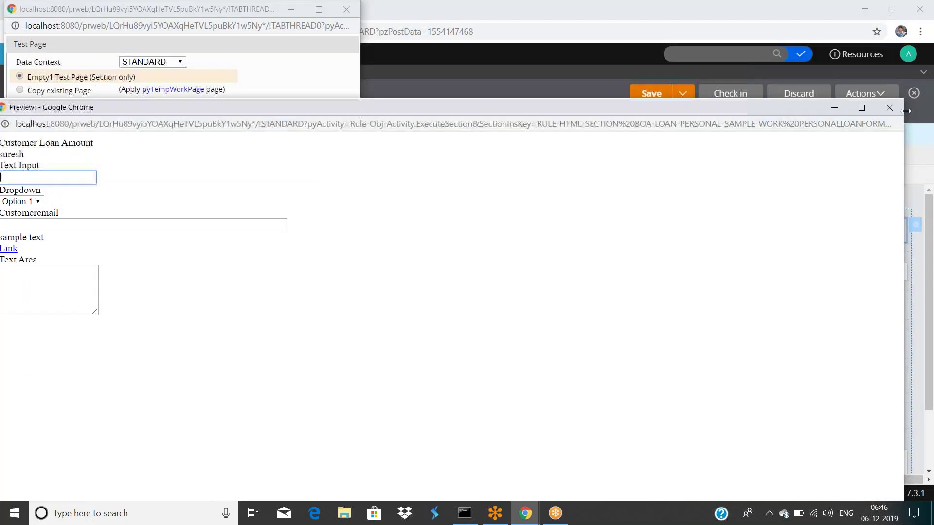
left_click(894, 108)
left_click_drag(264, 14, 245, 67)
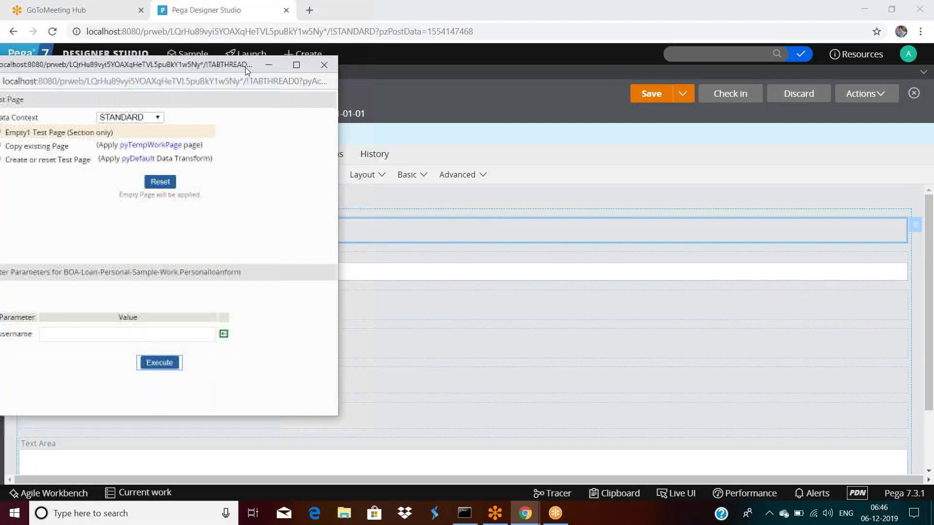
left_click(327, 63)
double_click(337, 232)
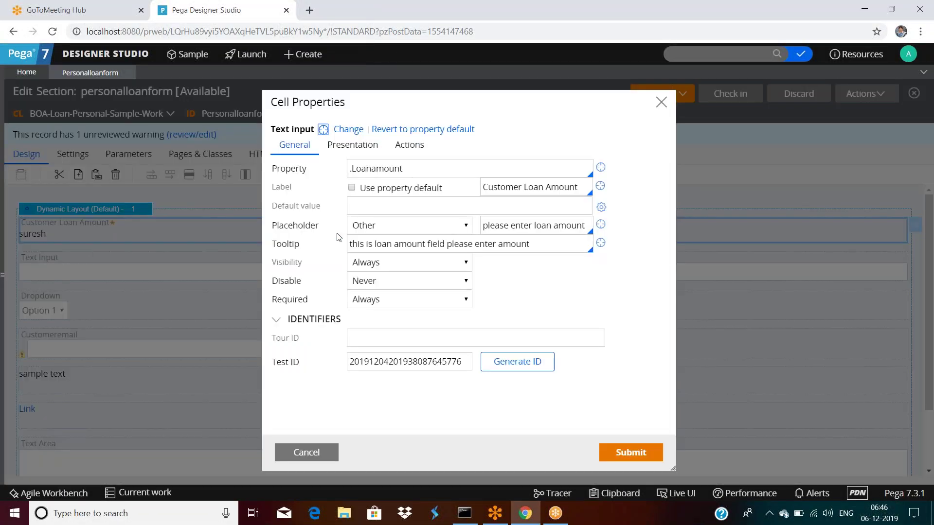
Expand Advanced Presentation Options on the Presentation tab and select the Cell read-write classes field.
left_click(353, 144)
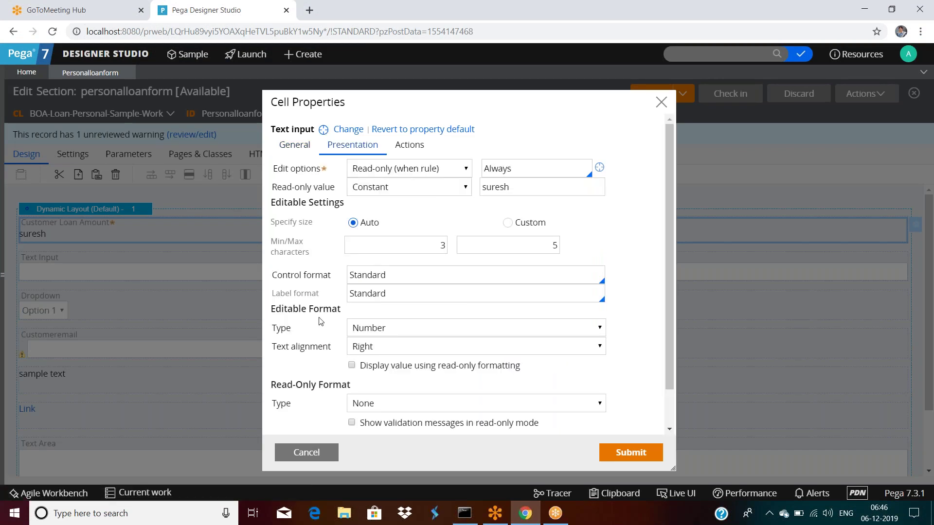
scroll(398, 285, "down", 1)
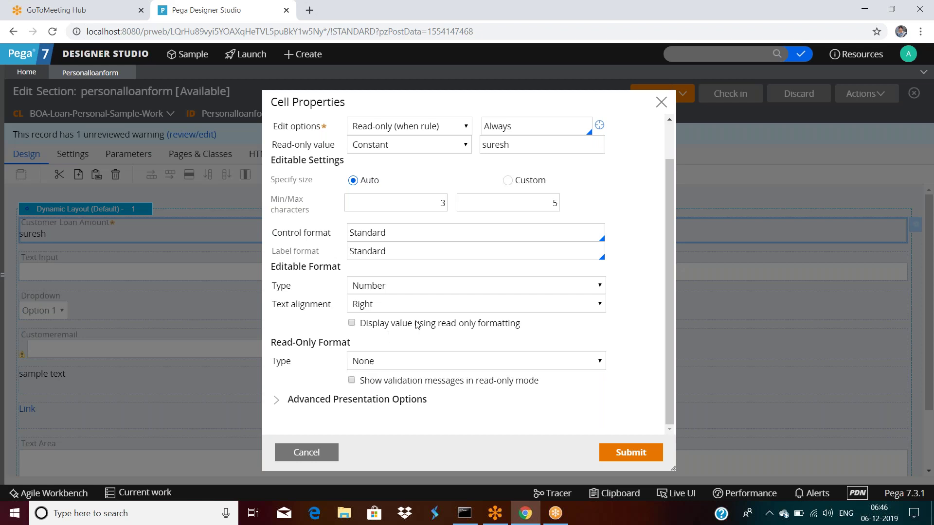
scroll(416, 325, "up", 1)
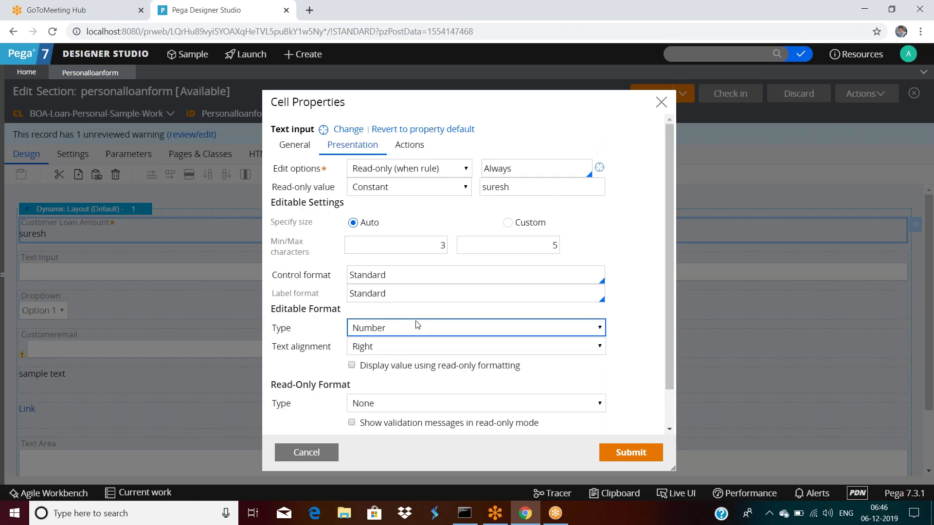
scroll(416, 324, "down", 1)
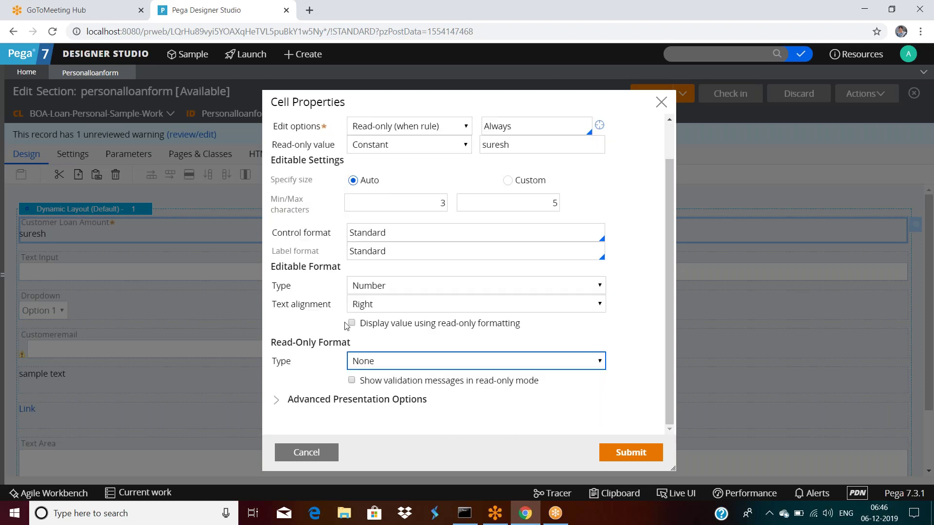
left_click(278, 399)
scroll(350, 389, "down", 2)
left_click(372, 361)
scroll(372, 361, "up", 3)
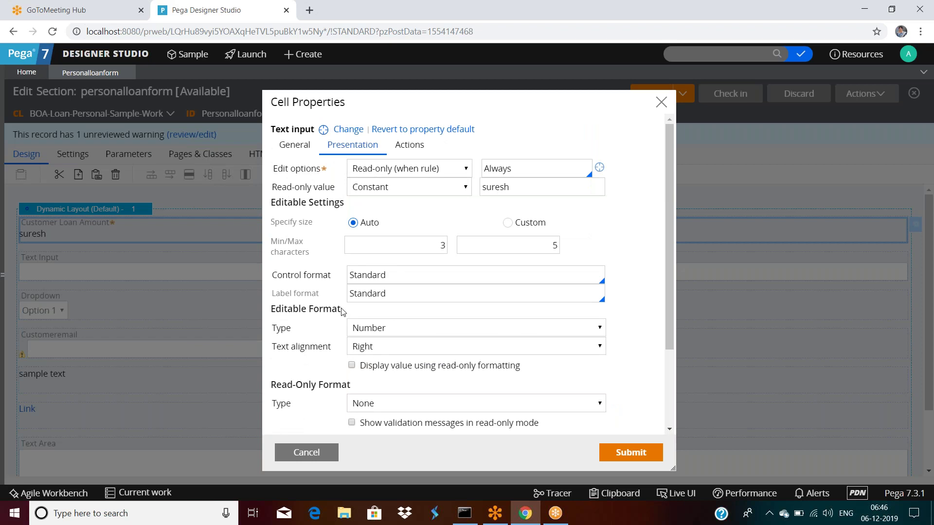
Set Customer Loan Amount's edit mode to Auto, read-only value to Localize Property Value, and editable format to None.
left_click(383, 168)
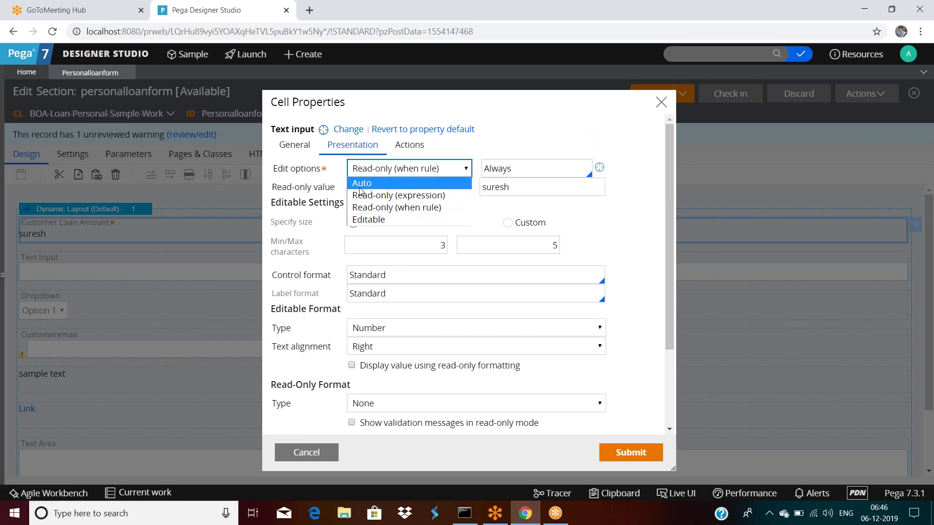
left_click(382, 183)
left_click(405, 192)
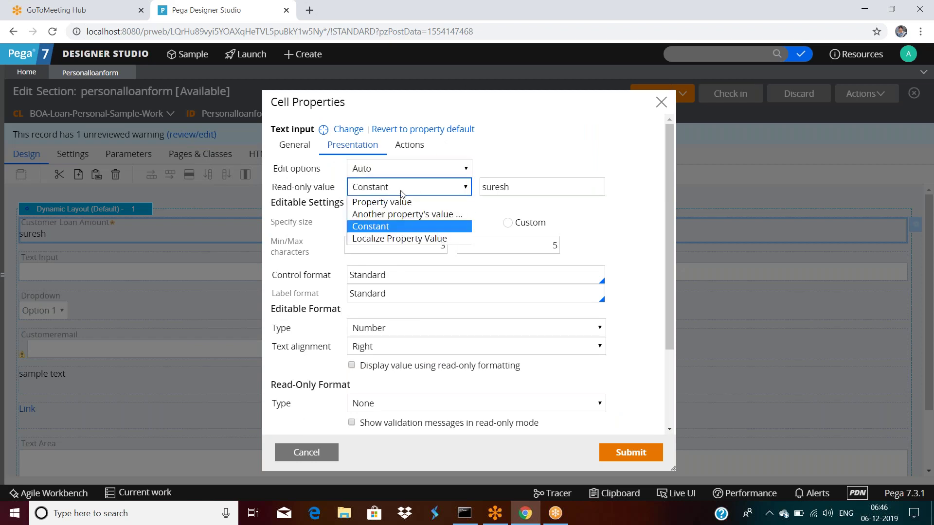
left_click(397, 238)
scroll(385, 235, "down", 3)
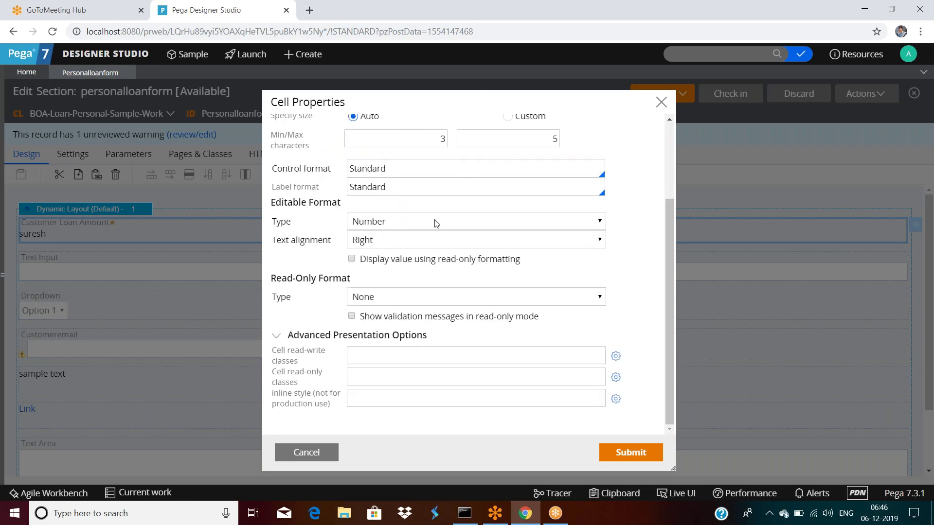
left_click(415, 224)
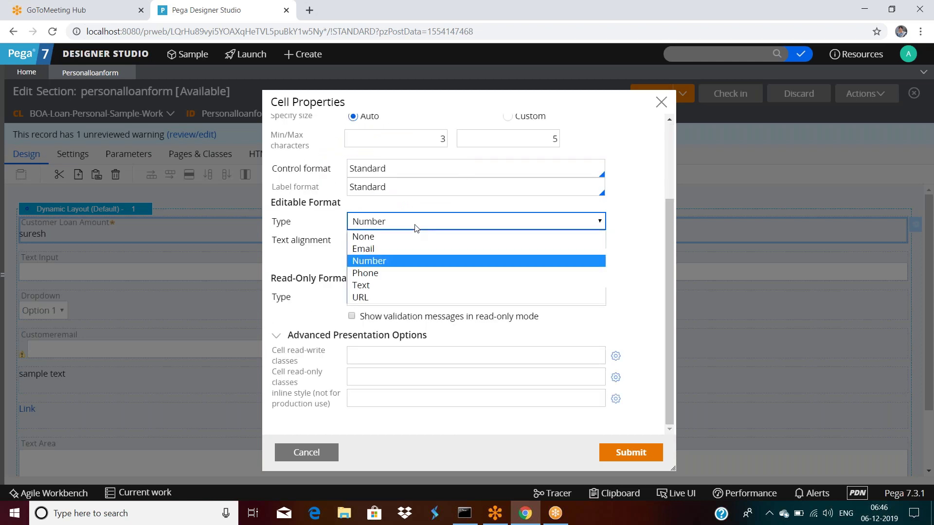
left_click(378, 237)
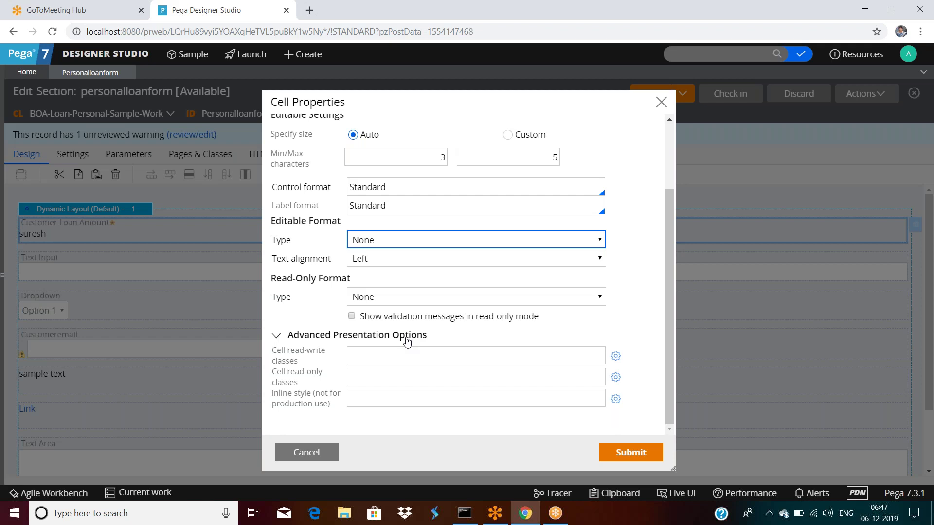
Enter color:green as Customer Loan Amount's inline style and submit the cell properties.
left_click(273, 350)
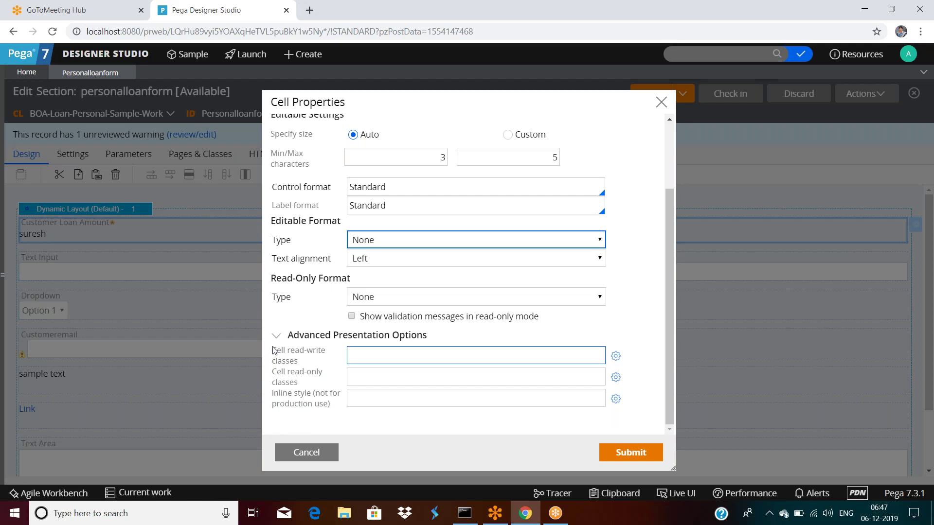
left_click(354, 339)
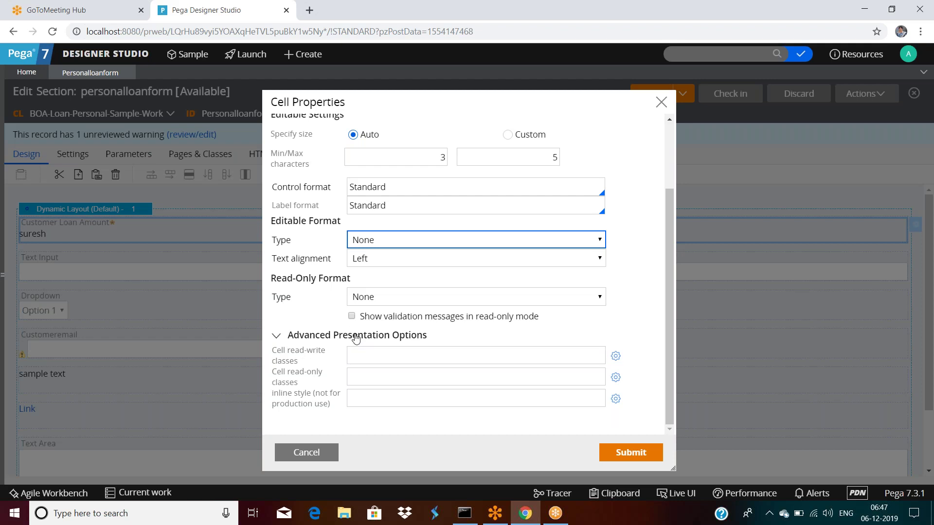
left_click(375, 353)
left_click(366, 354)
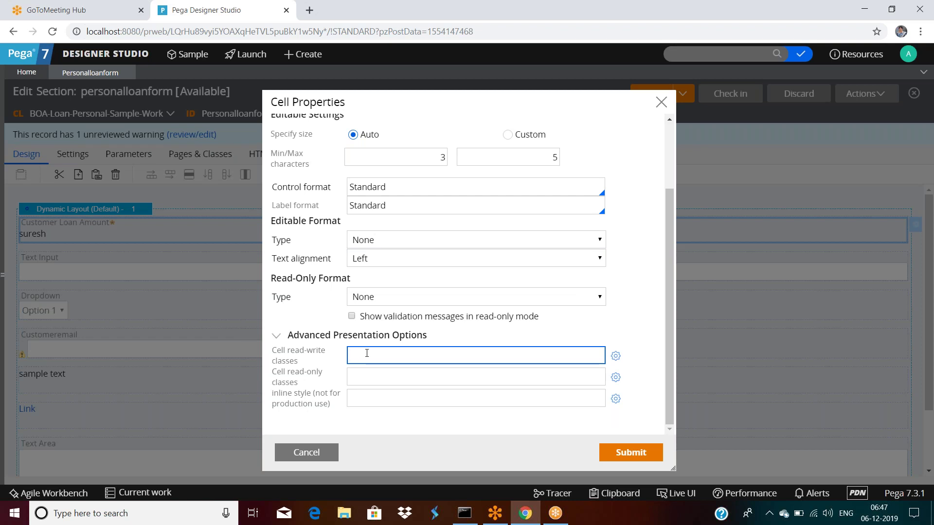
left_click(367, 375)
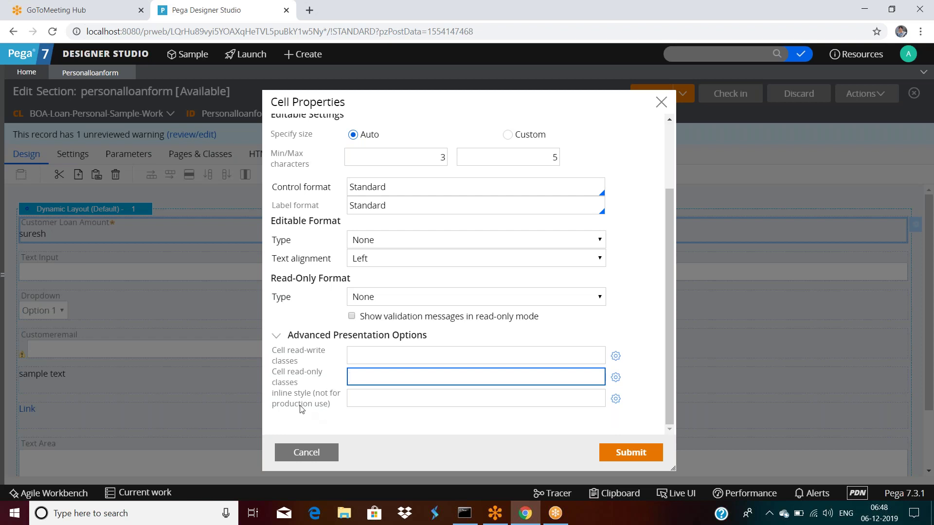
left_click(348, 405)
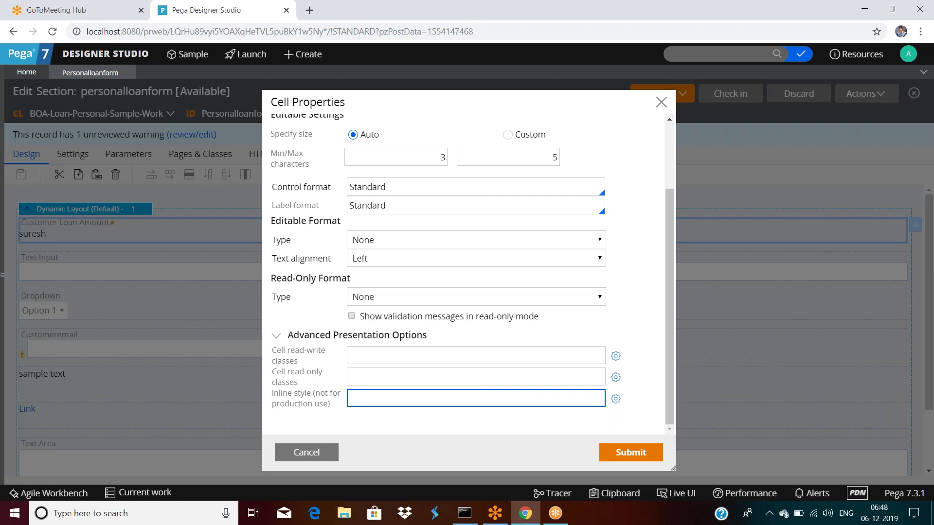
type("color:green")
scroll(382, 294, "up", 2)
left_click(630, 453)
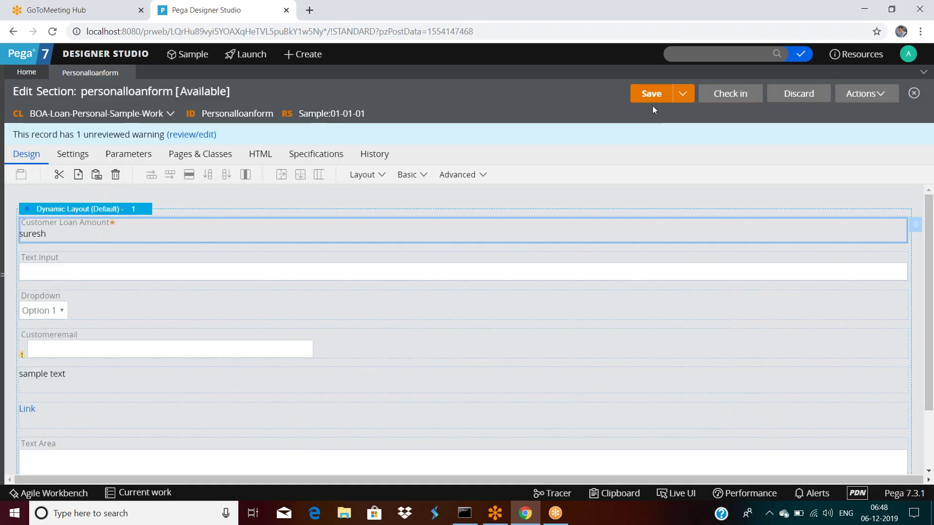
left_click(863, 95)
left_click(828, 112)
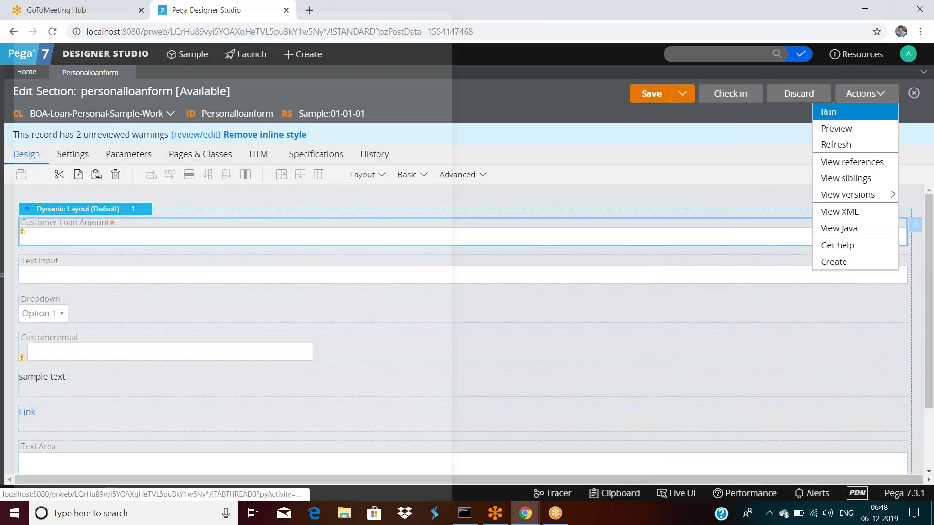
left_click(182, 307)
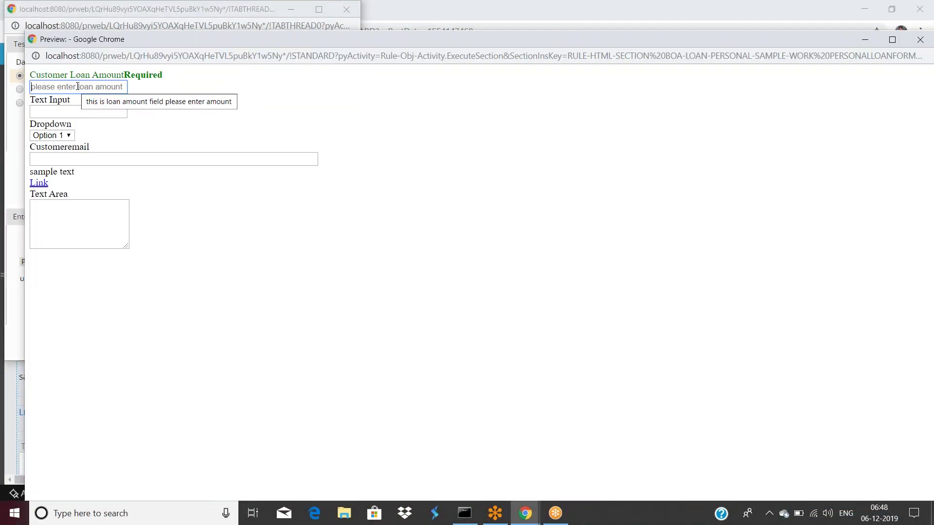
left_click(78, 87)
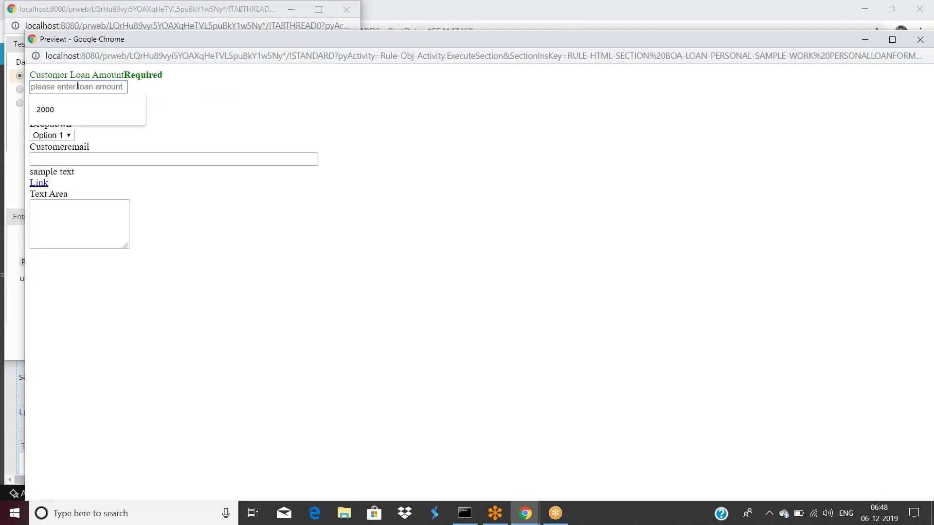
type("sures")
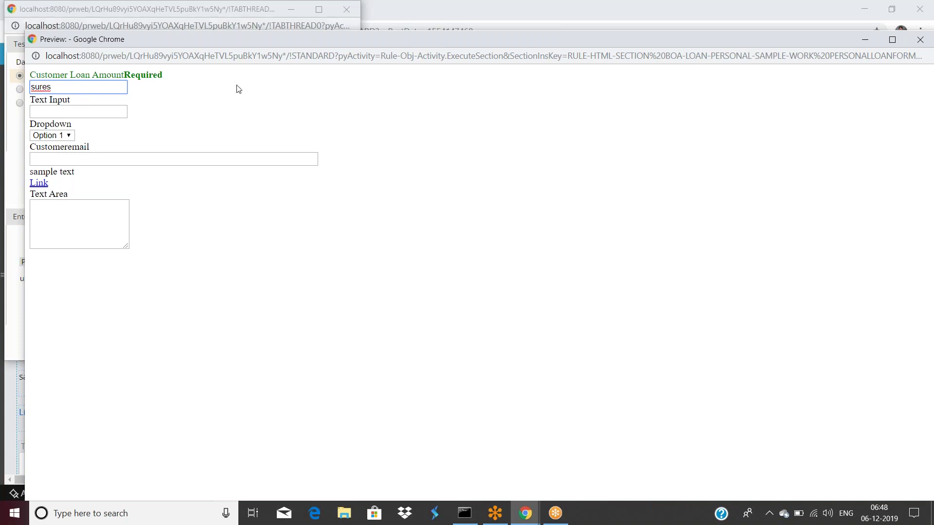
left_click_drag(246, 39, 227, 113)
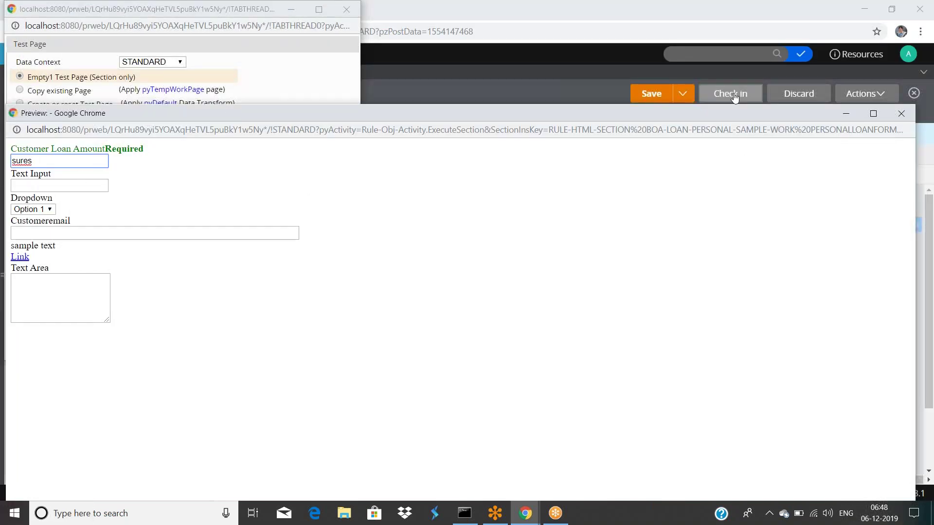
left_click(846, 114)
left_click_drag(269, 9, 326, 111)
left_click(372, 110)
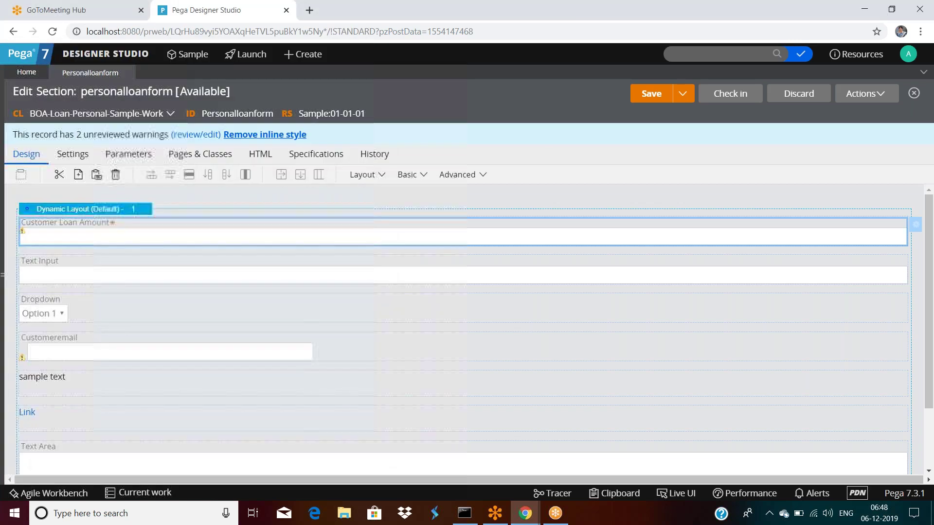
Open Customer Loan Amount's cell properties and set Required to Never.
double_click(163, 235)
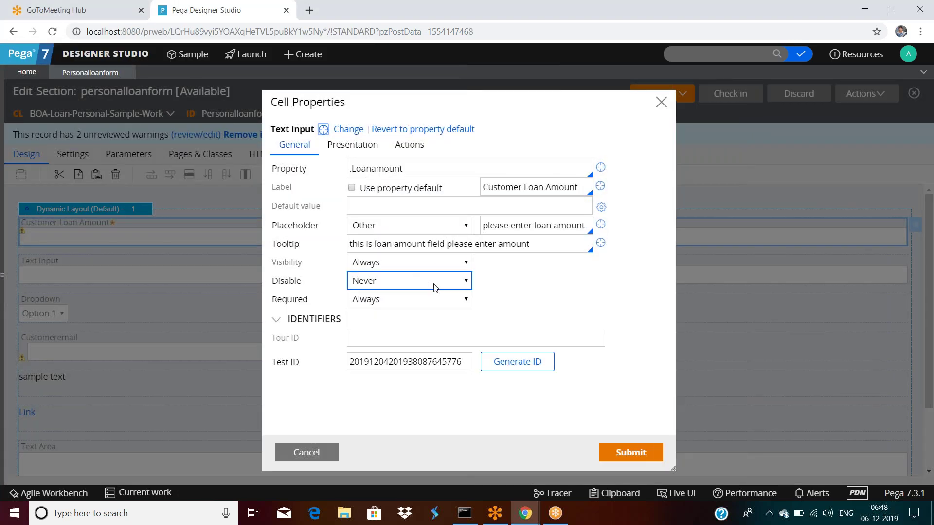
left_click(372, 303)
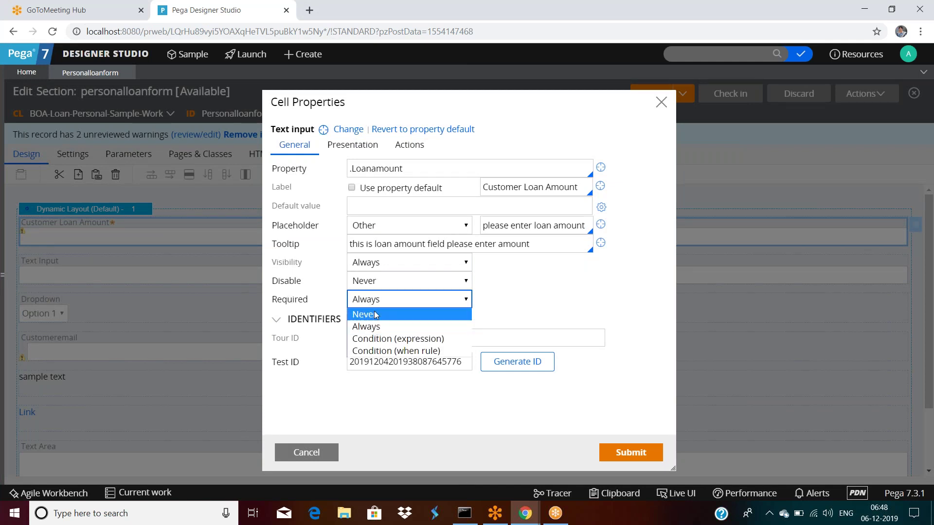
left_click(375, 314)
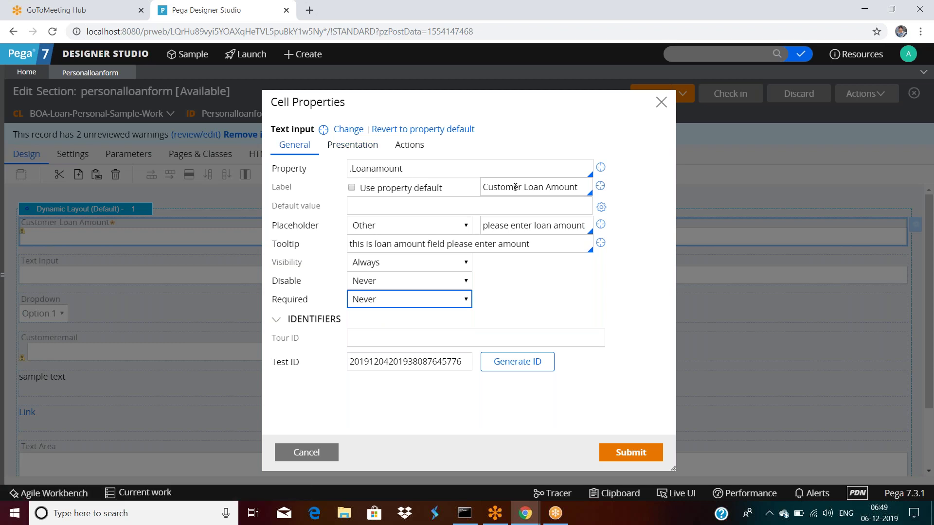
On the Presentation tab, expand Advanced Presentation Options and select the color:green inline style.
left_click(351, 145)
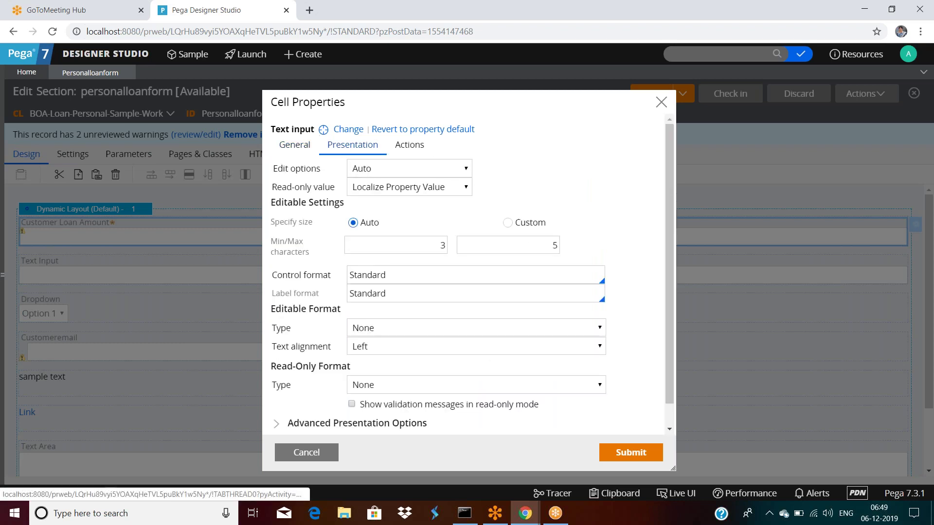
scroll(389, 218, "down", 1)
left_click(389, 221)
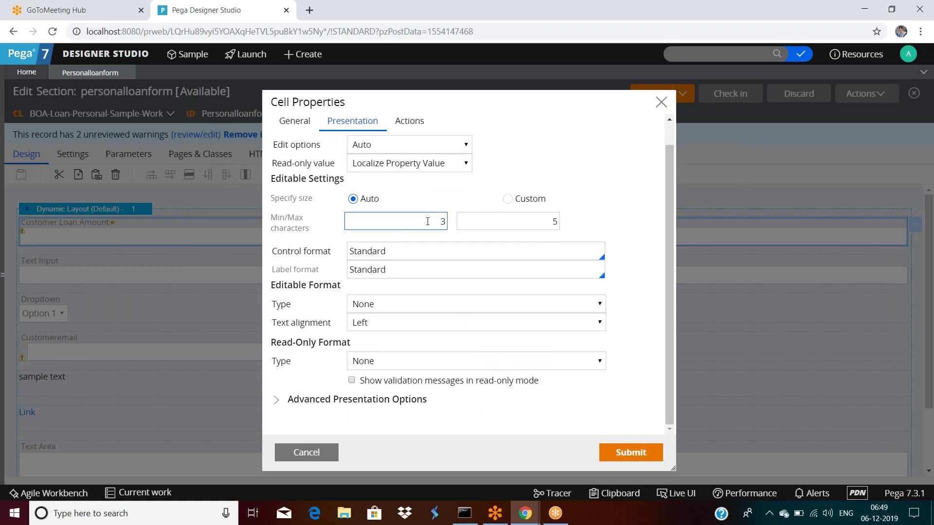
left_click(276, 399)
scroll(296, 378, "down", 2)
triple_click(401, 398)
scroll(436, 361, "up", 3)
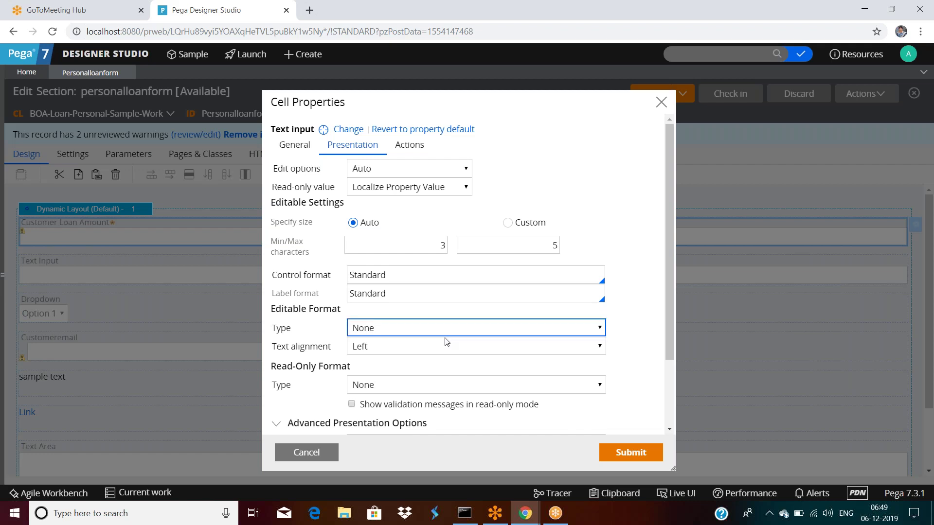
Append ;font-size:20px; after color:green in the inline style and submit the cell changes.
scroll(445, 333, "down", 2)
left_click(421, 400)
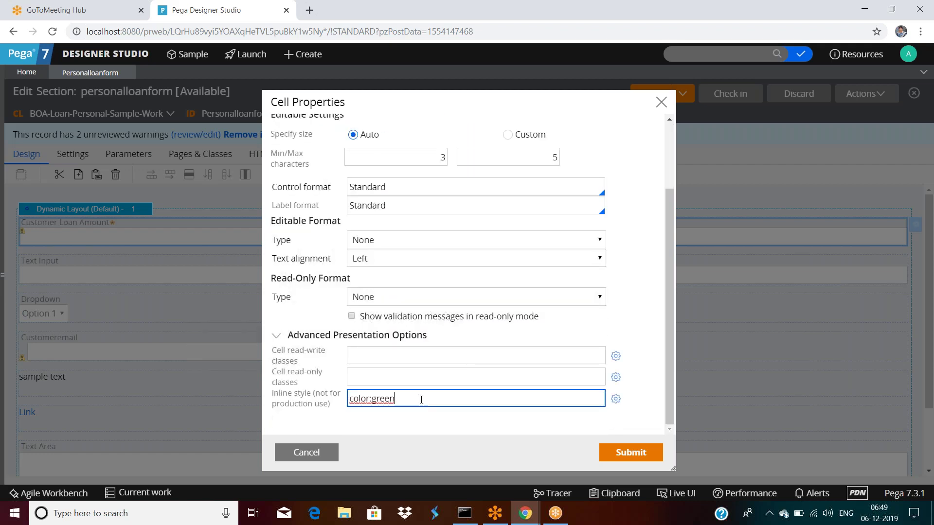
type(";font-size:20px;")
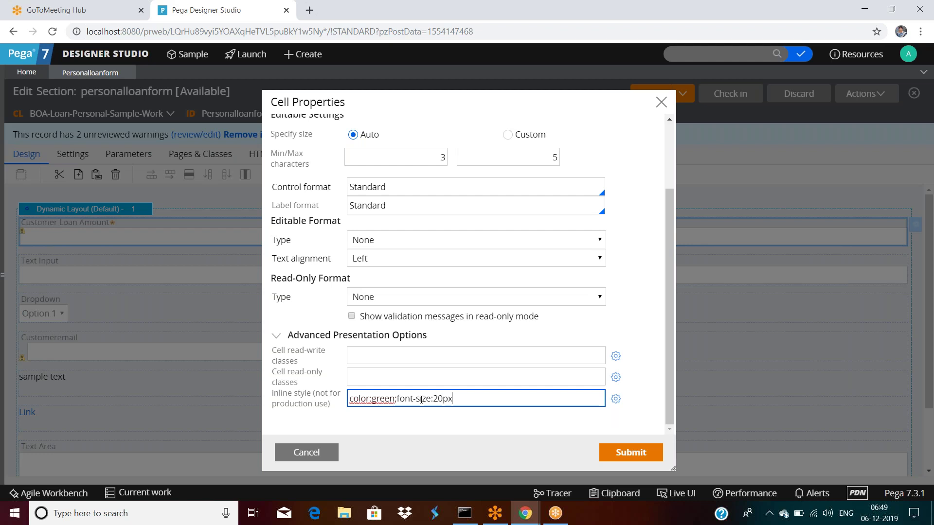
left_click(625, 455)
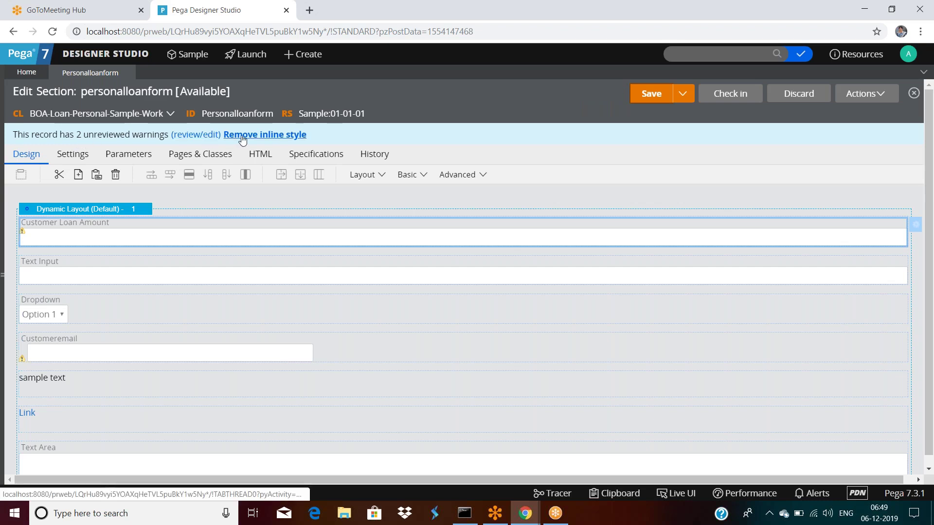
left_click(854, 97)
left_click(829, 112)
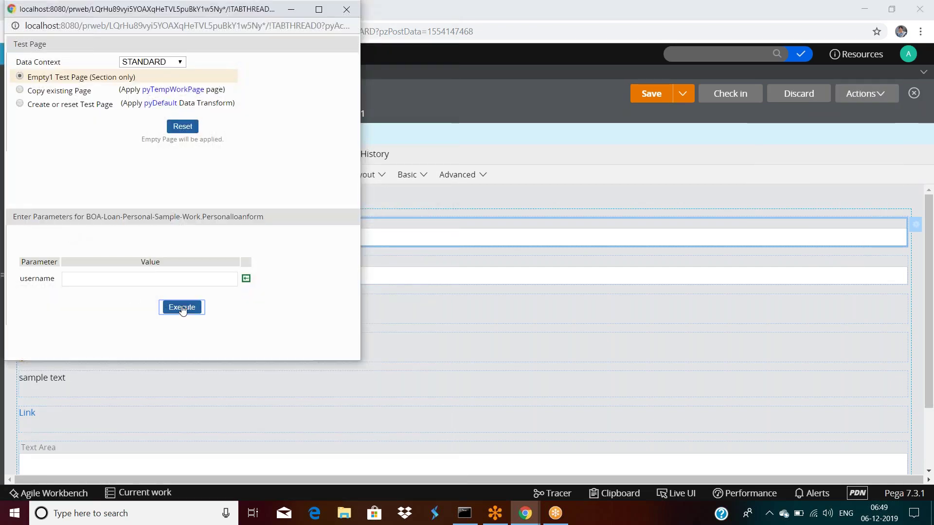
left_click(182, 308)
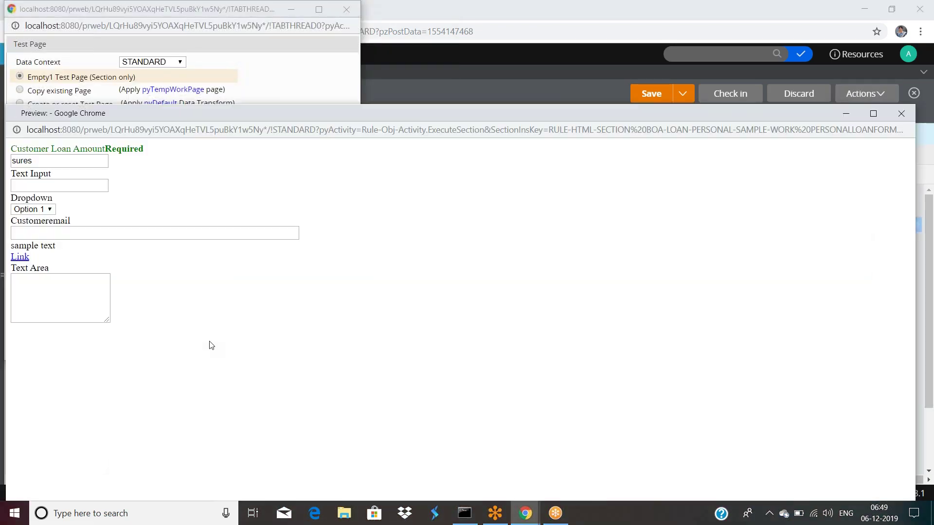
left_click(72, 165)
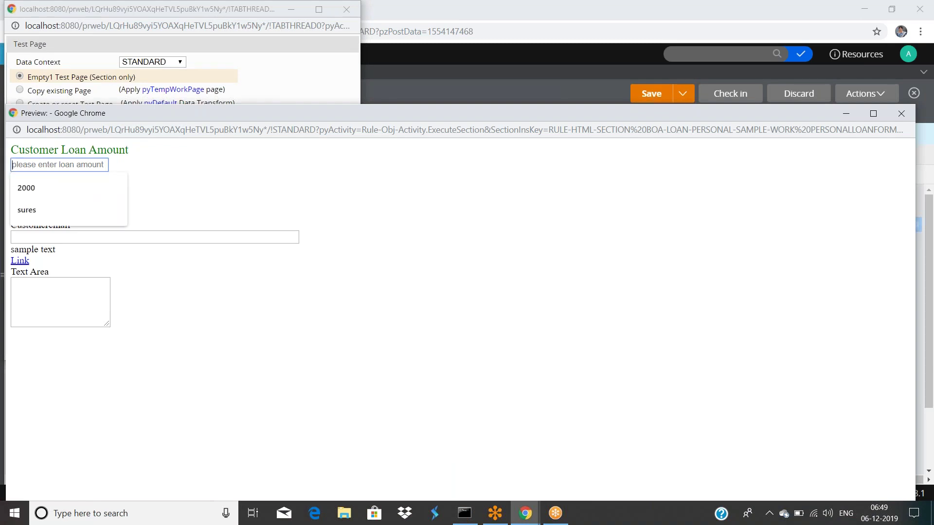
type("dsfaf")
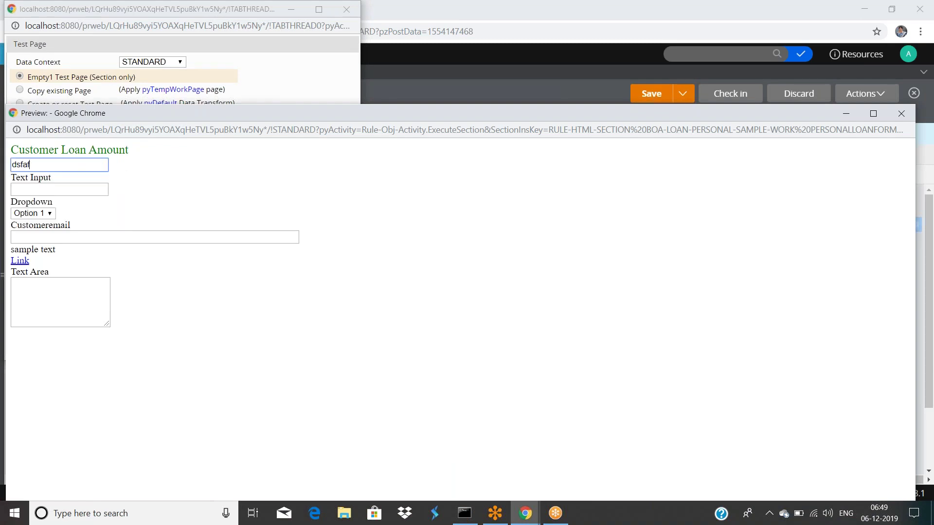
left_click_drag(10, 151, 145, 159)
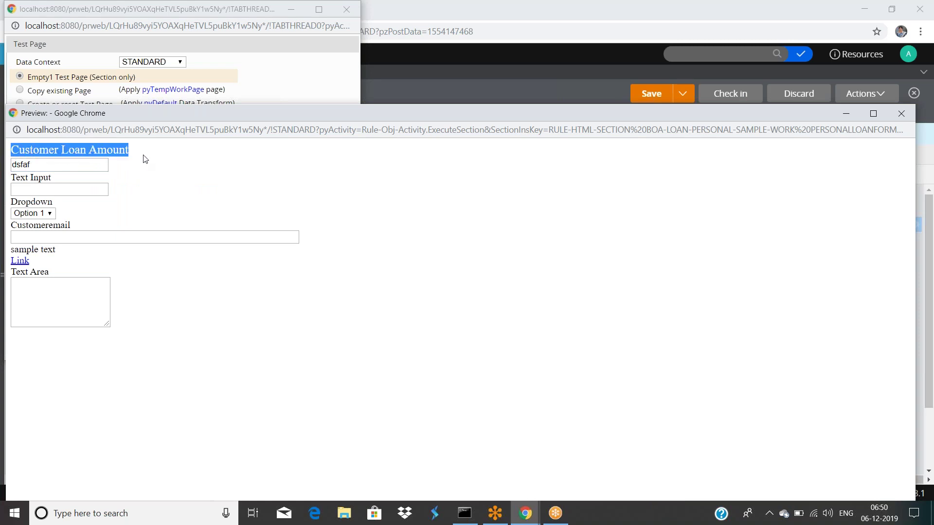
left_click(145, 159)
left_click_drag(413, 112, 348, 152)
left_click(854, 143)
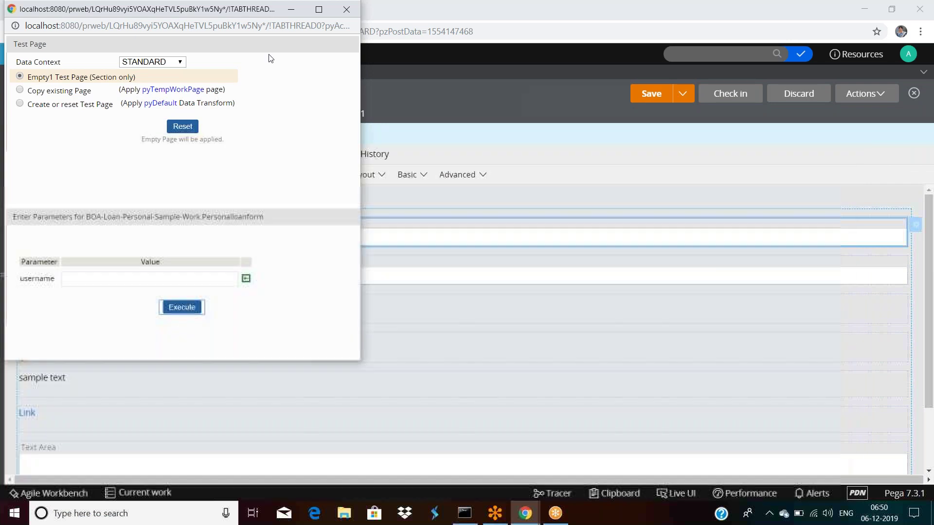
left_click_drag(271, 13, 275, 62)
left_click(350, 59)
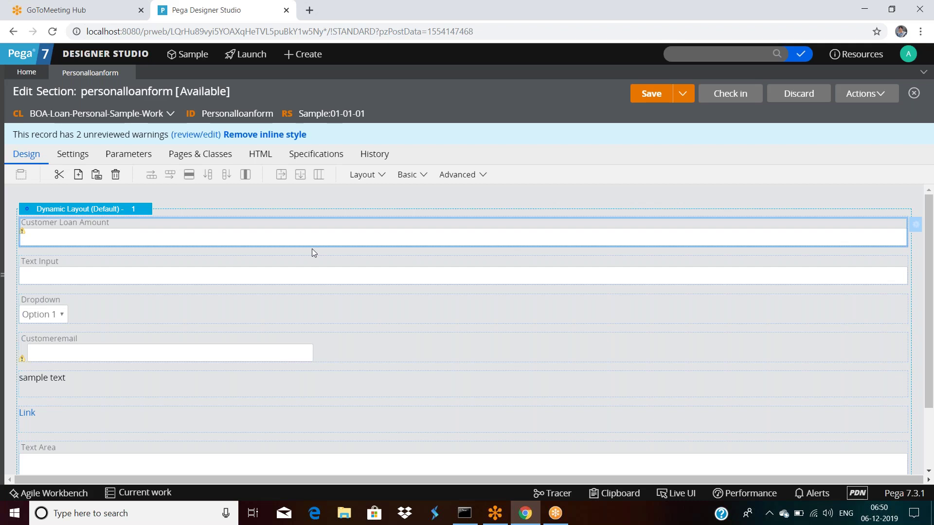
Open the sample text paragraph's cell properties and review its presentation and label format settings.
scroll(311, 249, "down", 2)
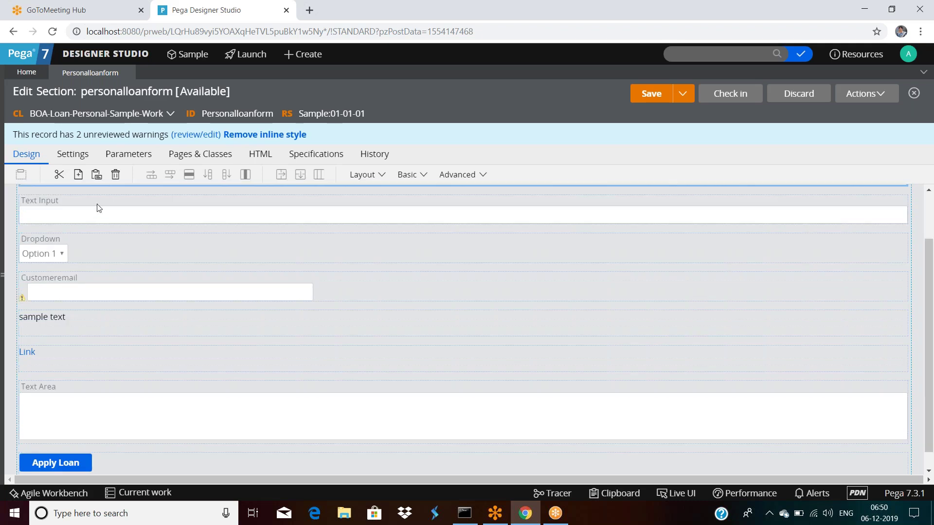
left_click(97, 220)
scroll(145, 270, "down", 1)
left_click(73, 304)
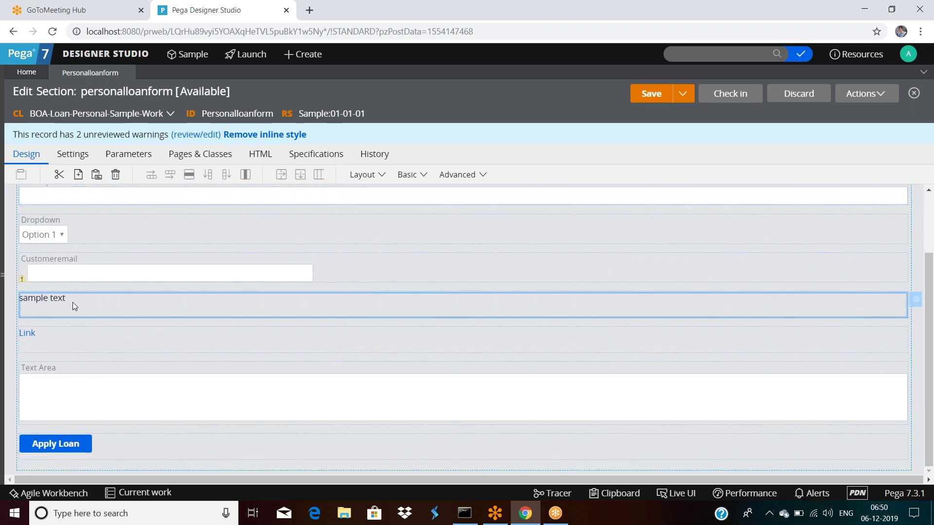
double_click(382, 306)
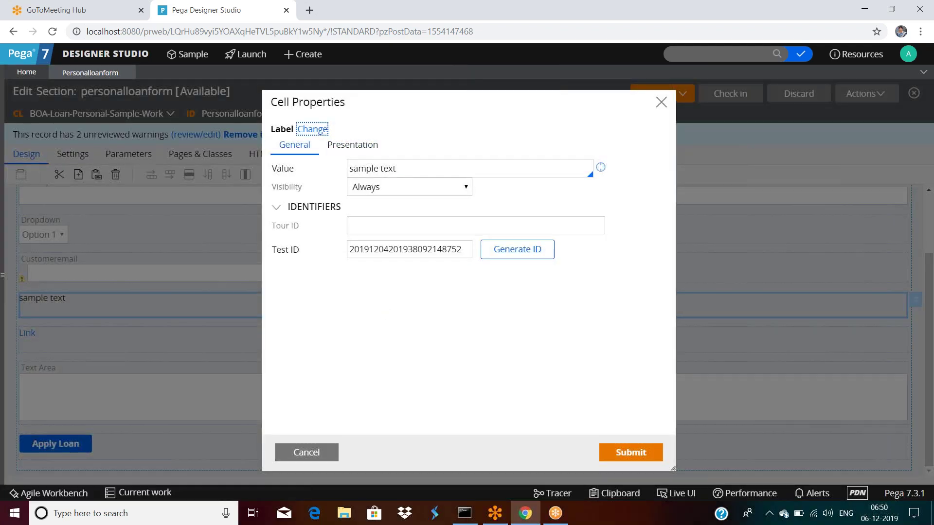
left_click(353, 144)
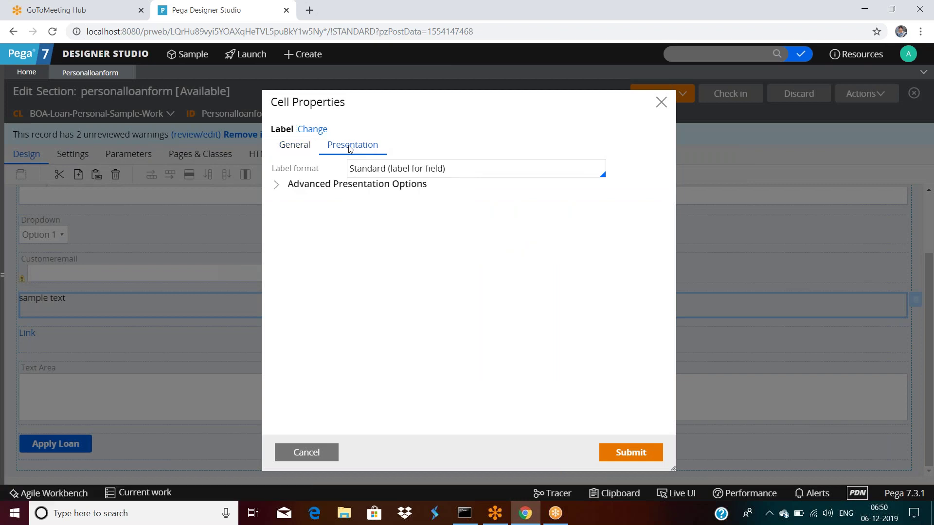
left_click(276, 185)
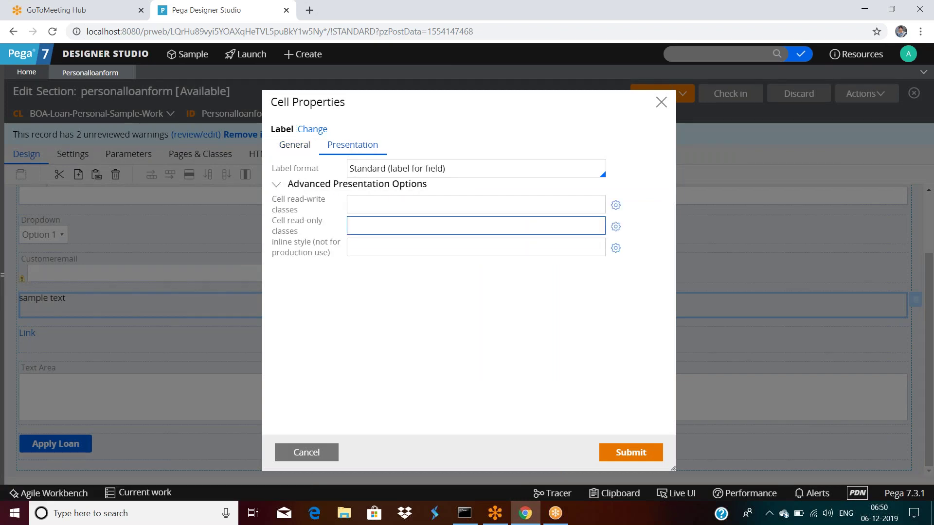
left_click(276, 186)
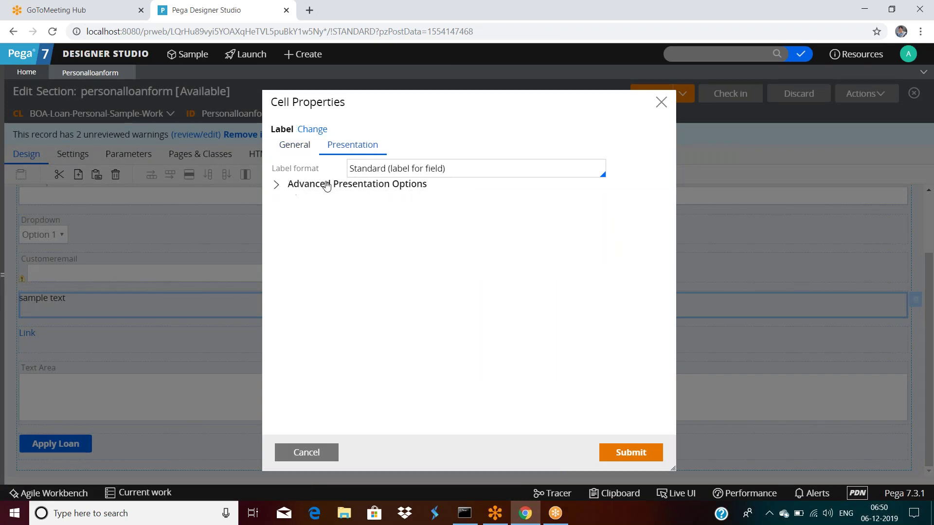
left_click(460, 171)
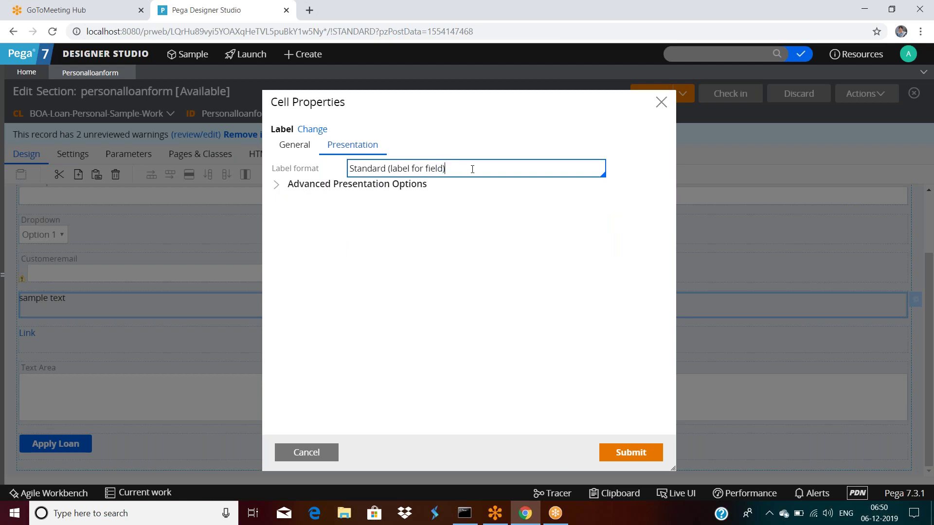
left_click_drag(467, 168, 322, 170)
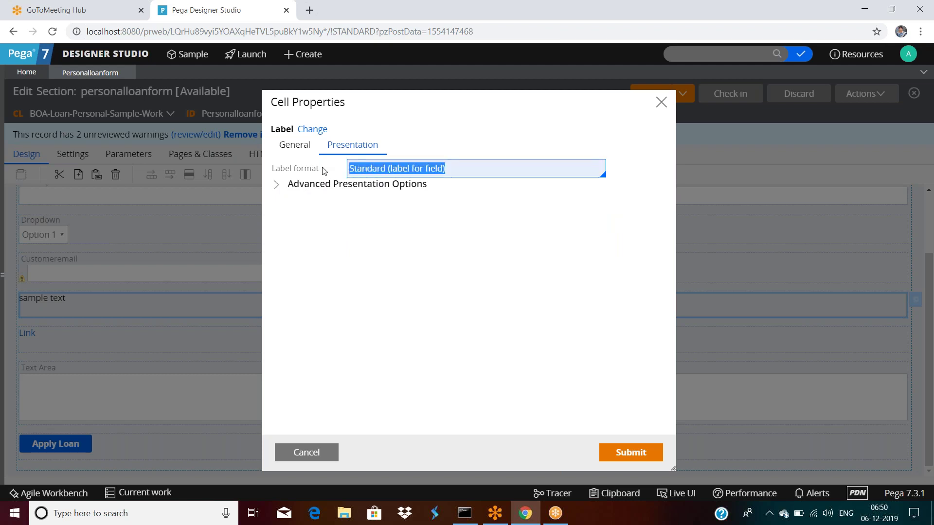
Replace the 'sample text' value with a short self-introduction sentence and submit.
left_click(294, 145)
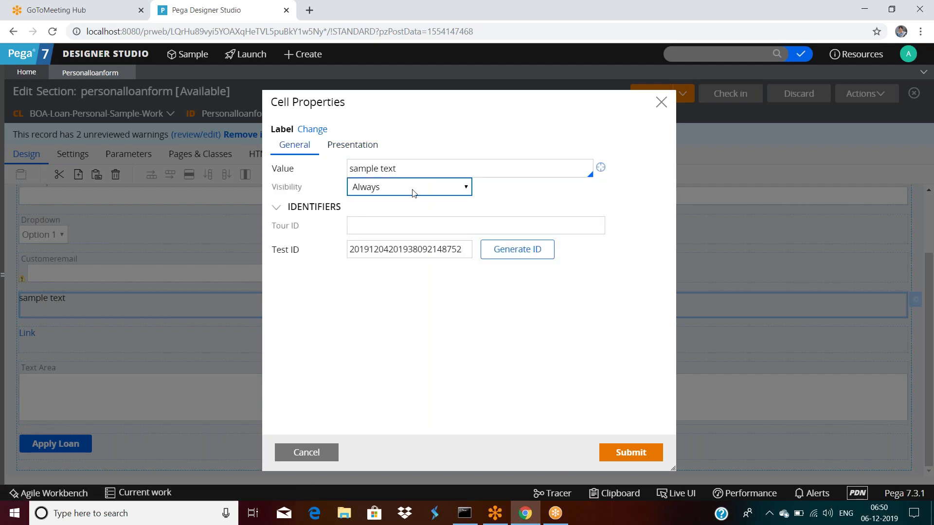
triple_click(405, 172)
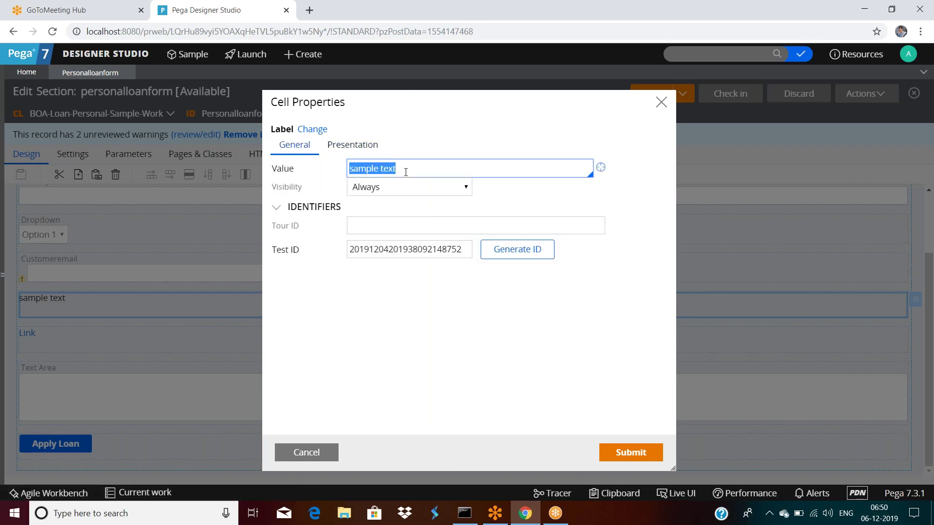
type("this is suresh")
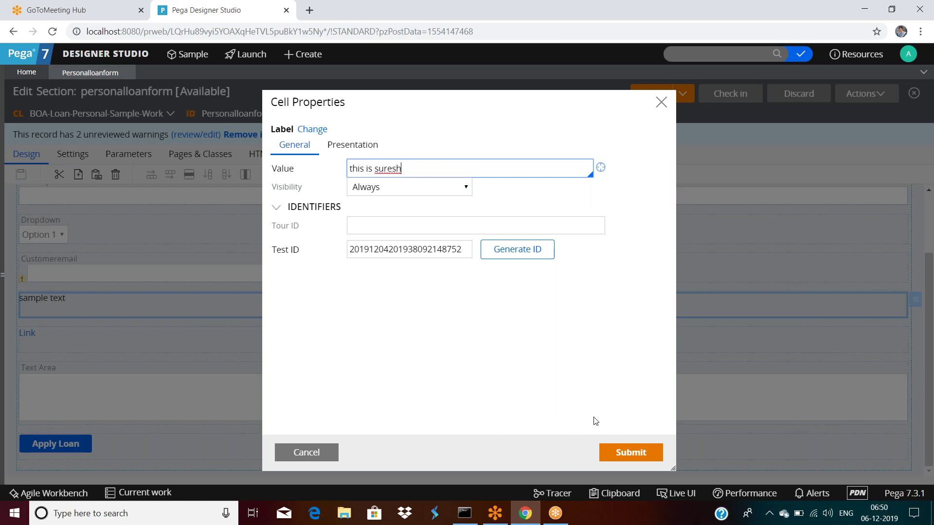
left_click(626, 453)
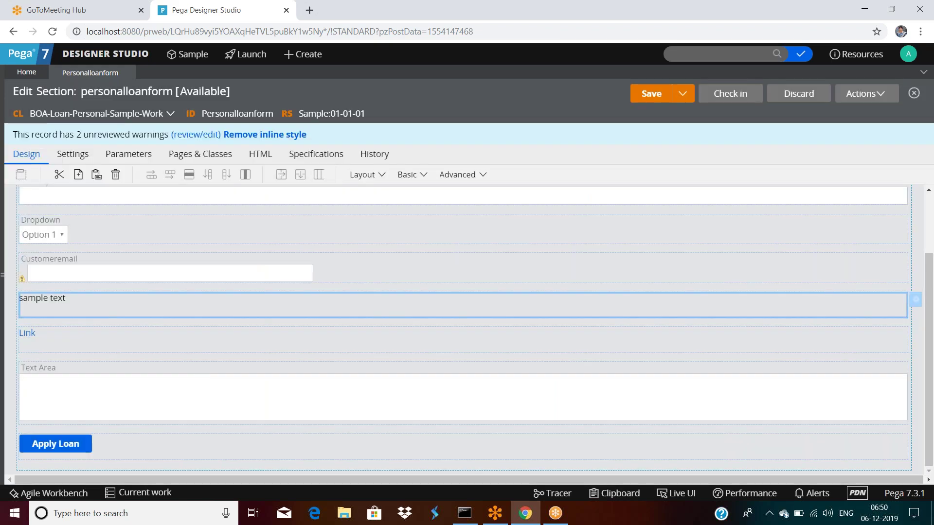
Add a Click action set to the Link cell with the Open URL in Window action.
left_click(75, 333)
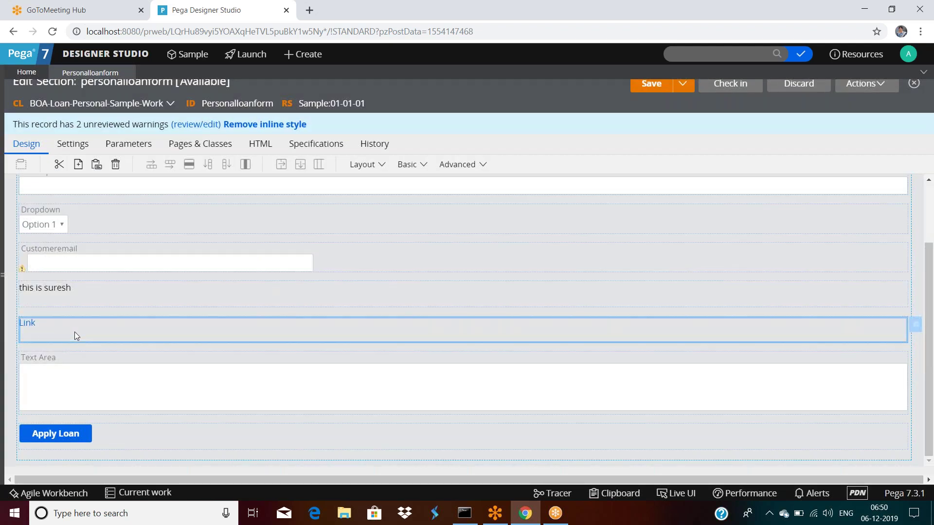
double_click(75, 334)
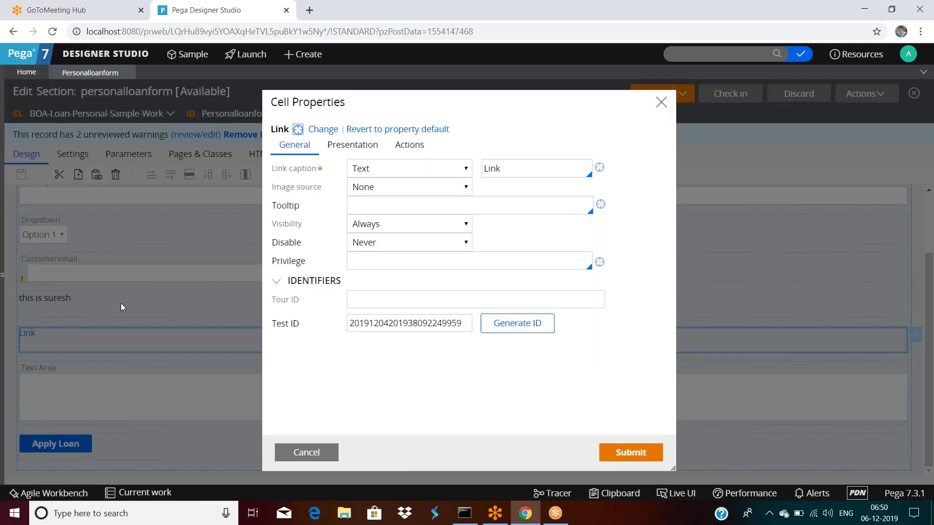
left_click(410, 145)
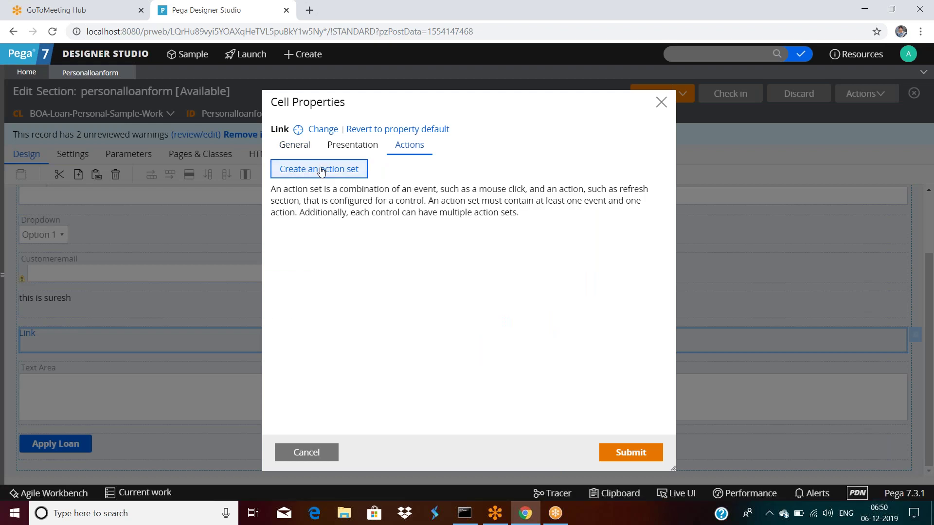
left_click(319, 169)
left_click(313, 223)
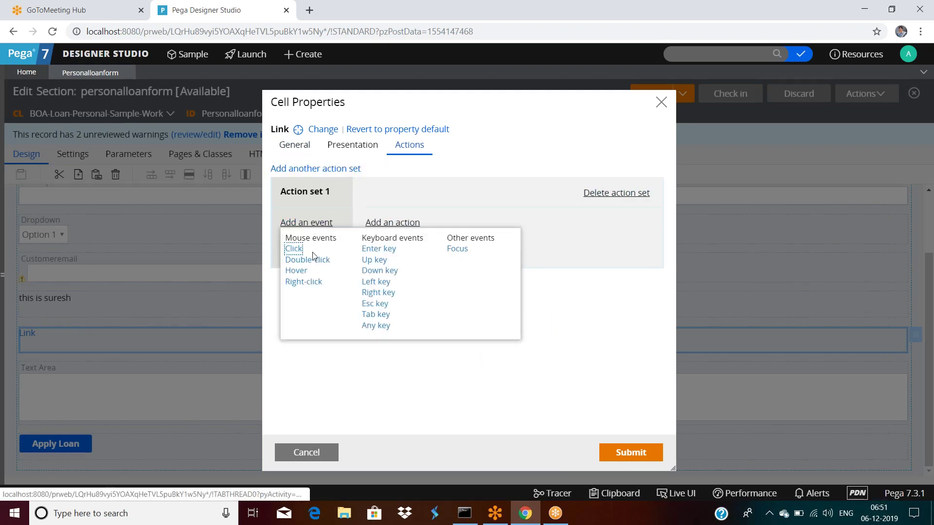
left_click(294, 249)
left_click(389, 222)
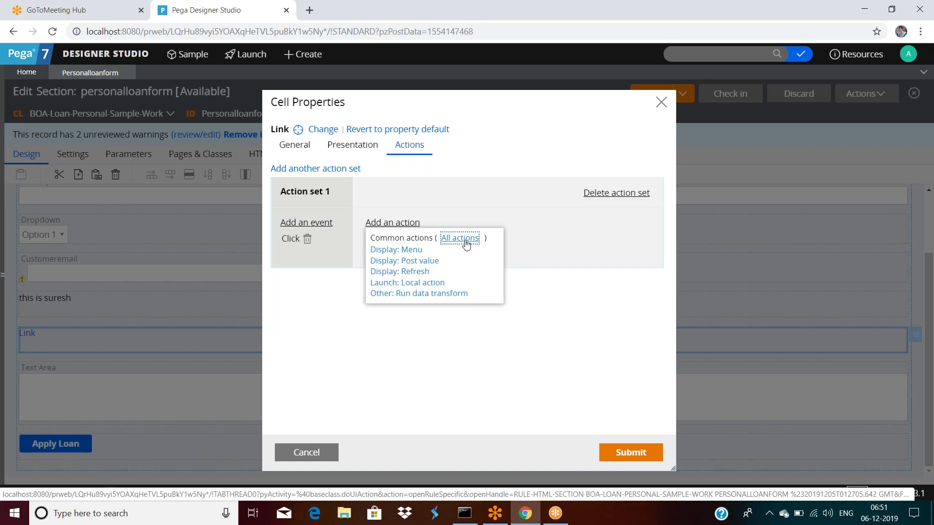
left_click(465, 243)
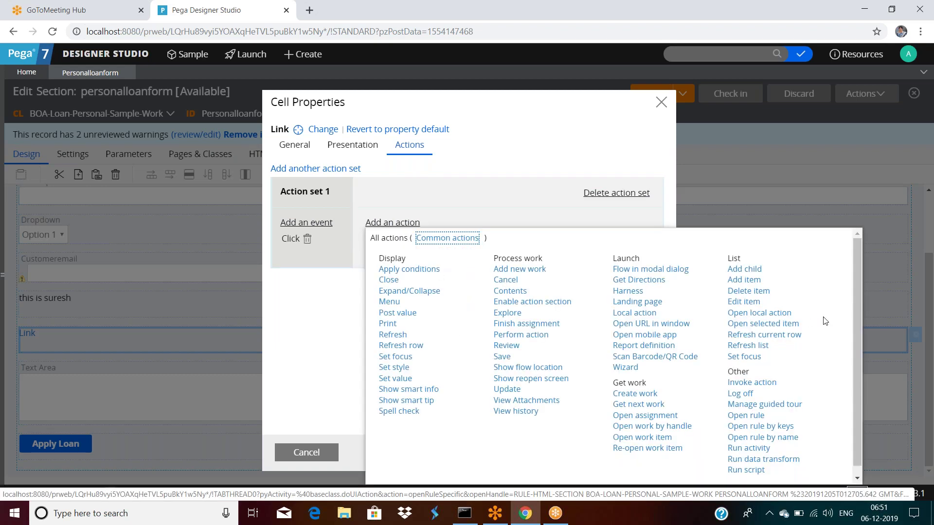
left_click(652, 324)
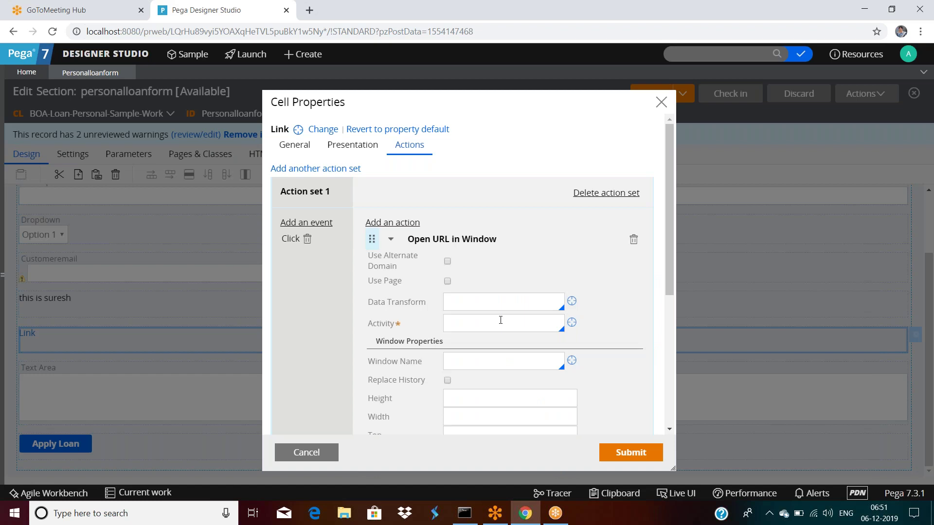
Set the activity to ActionAddCovered and enable Resizable, Scrollbars, Menu Bar, Status Bar and Tool Bar.
scroll(500, 320, "down", 1)
left_click(495, 263)
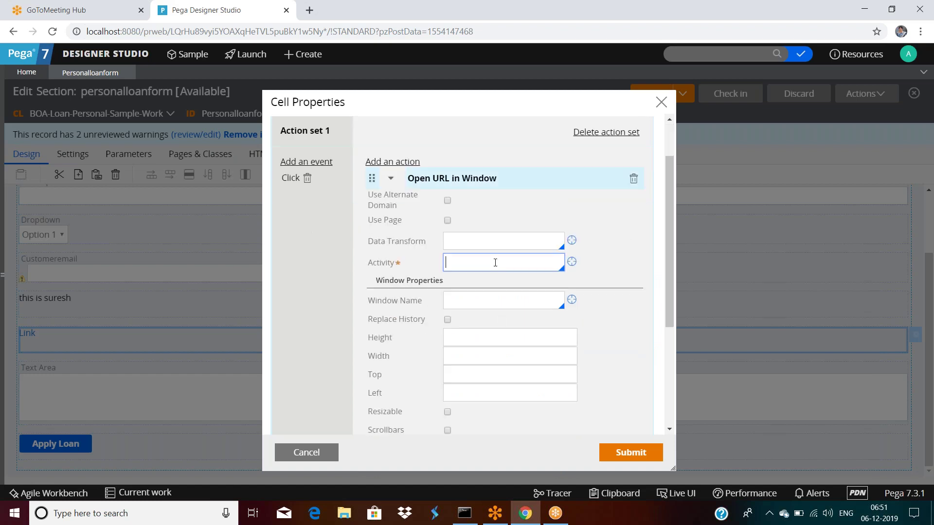
key("Down")
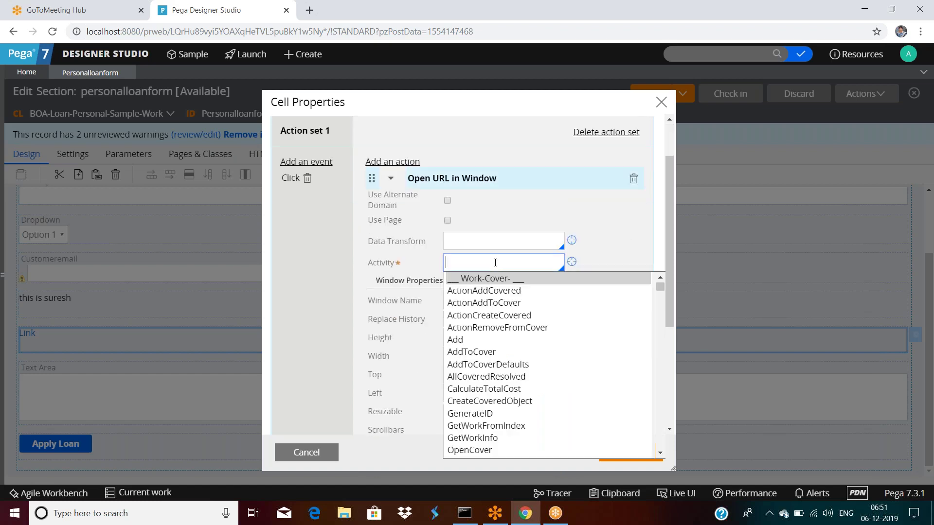
left_click(495, 291)
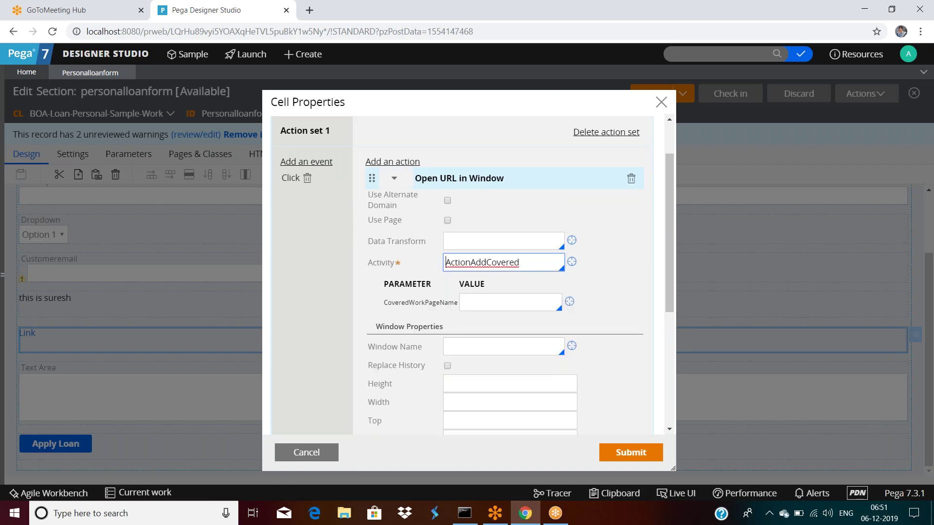
scroll(490, 298, "down", 2)
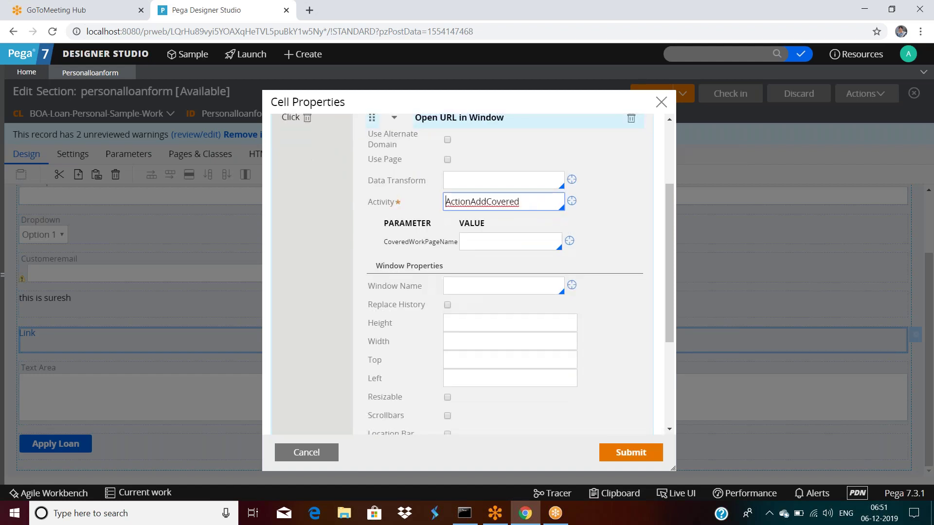
scroll(506, 272, "down", 4)
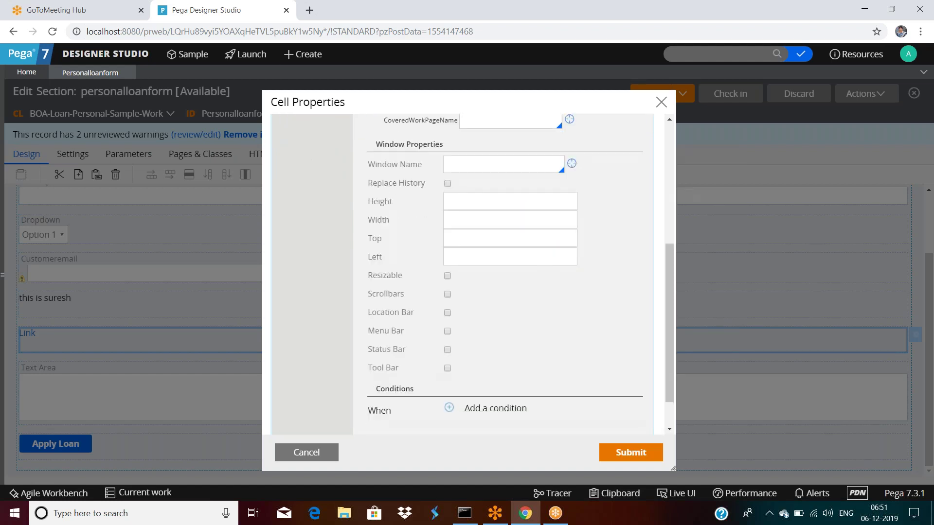
scroll(445, 267, "down", 2)
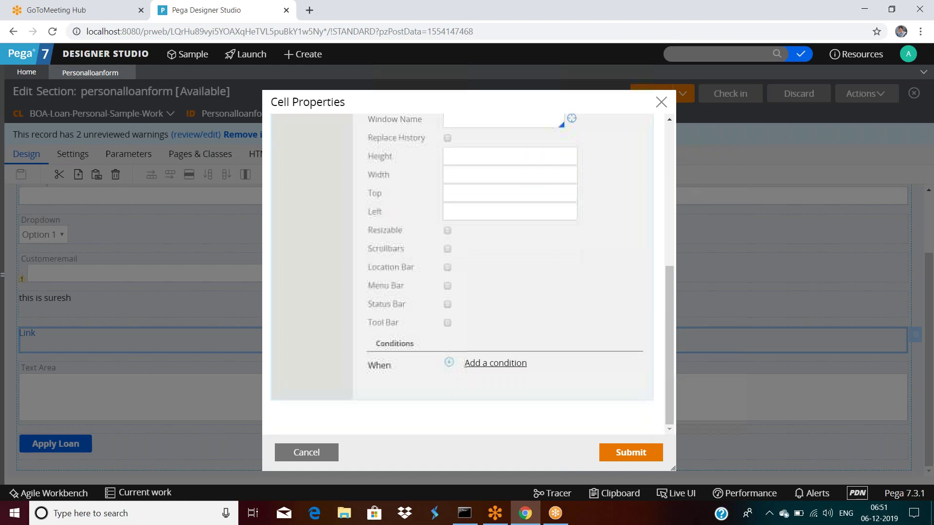
left_click(447, 323)
left_click(447, 305)
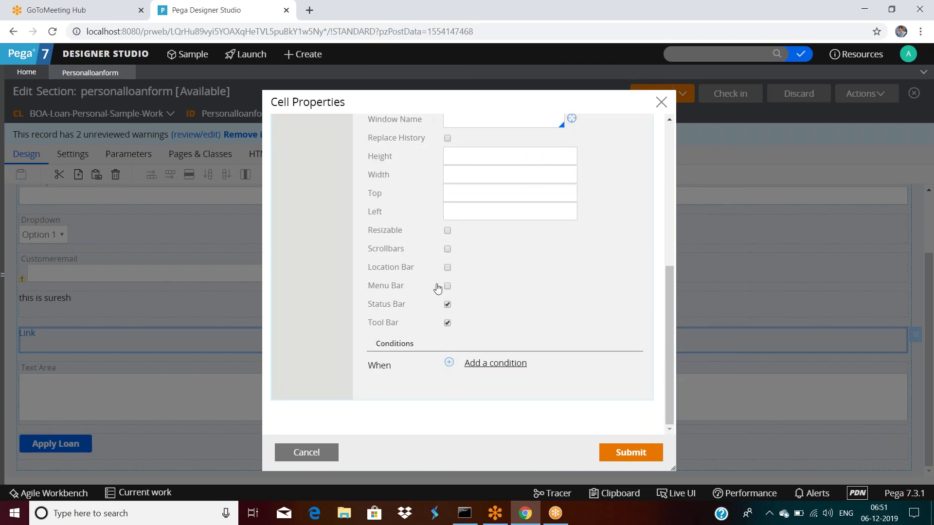
left_click(447, 286)
left_click(447, 249)
left_click(447, 230)
Size the window 345×345 at top 20, left 20, and name it test.
scroll(470, 279, "up", 3)
left_click(466, 300)
type("345")
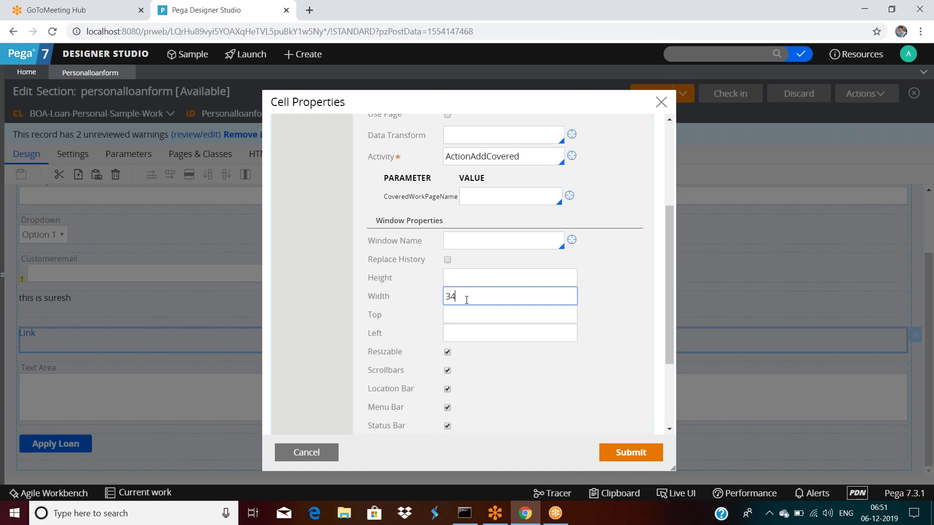
left_click(466, 313)
type("20")
left_click(465, 336)
type("20")
left_click(459, 277)
type("345")
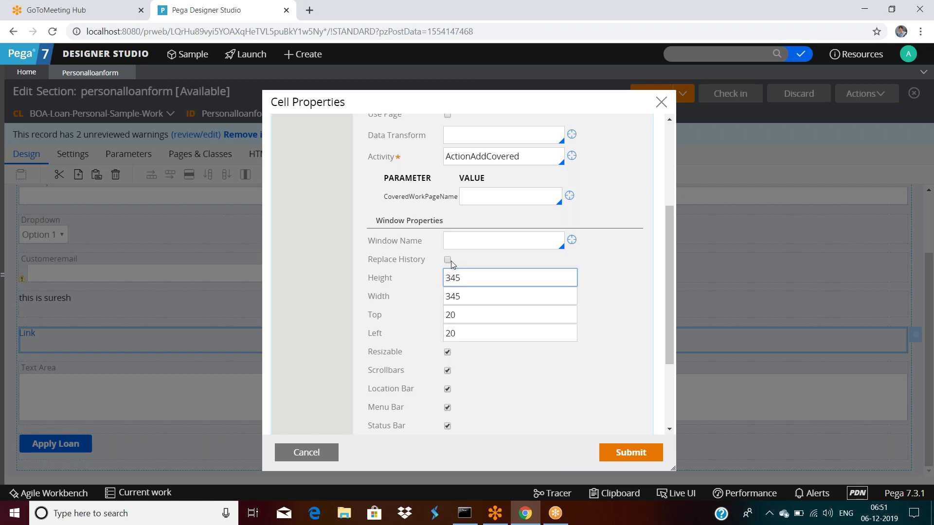
left_click(522, 246)
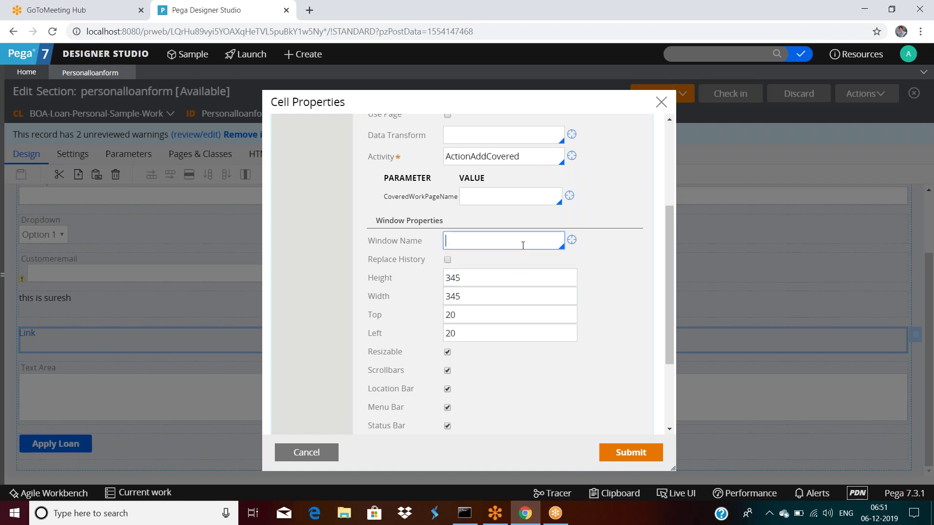
type("test")
scroll(537, 297, "up", 3)
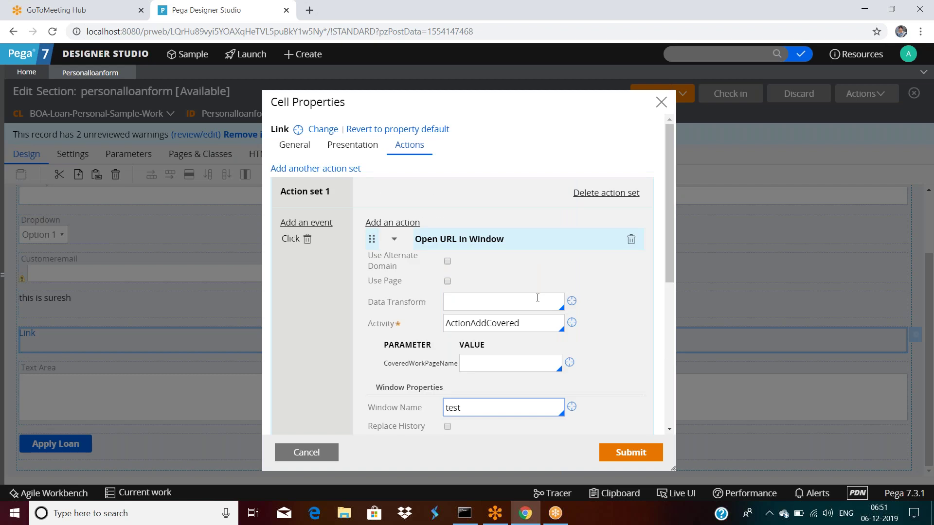
left_click(447, 262)
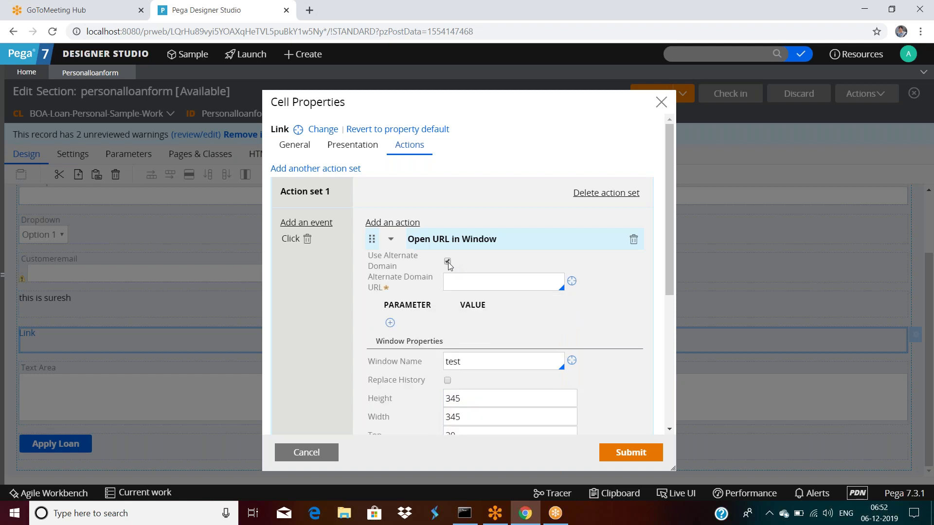
left_click(447, 262)
left_click(447, 262)
left_click(466, 280)
type("htt")
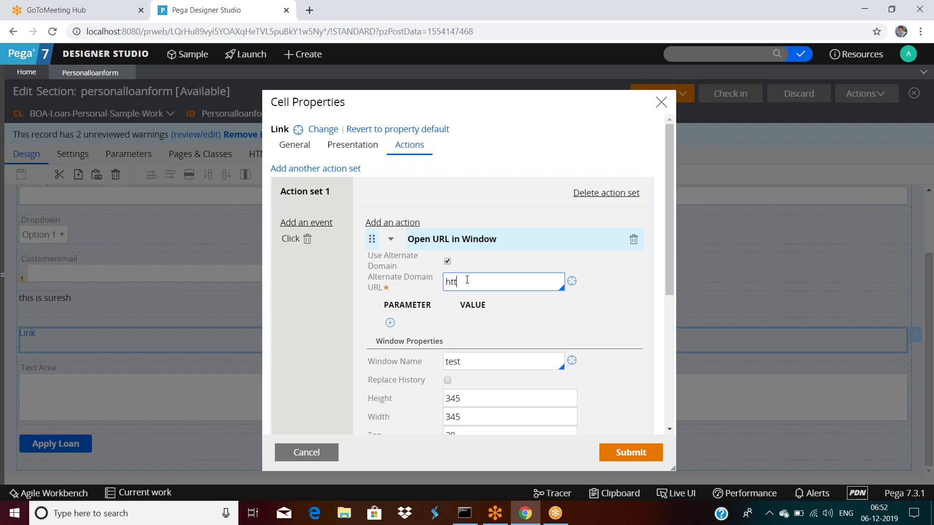
type("p://www.w3schools.com")
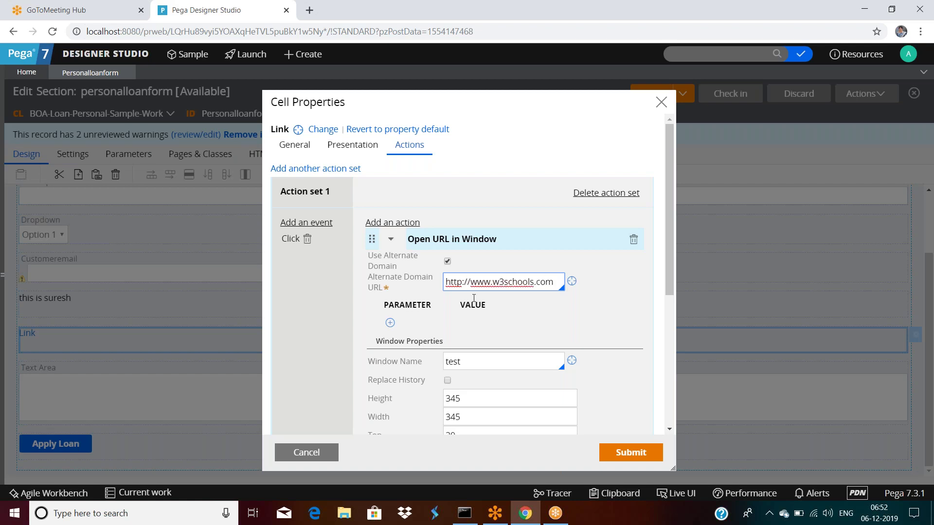
left_click(651, 452)
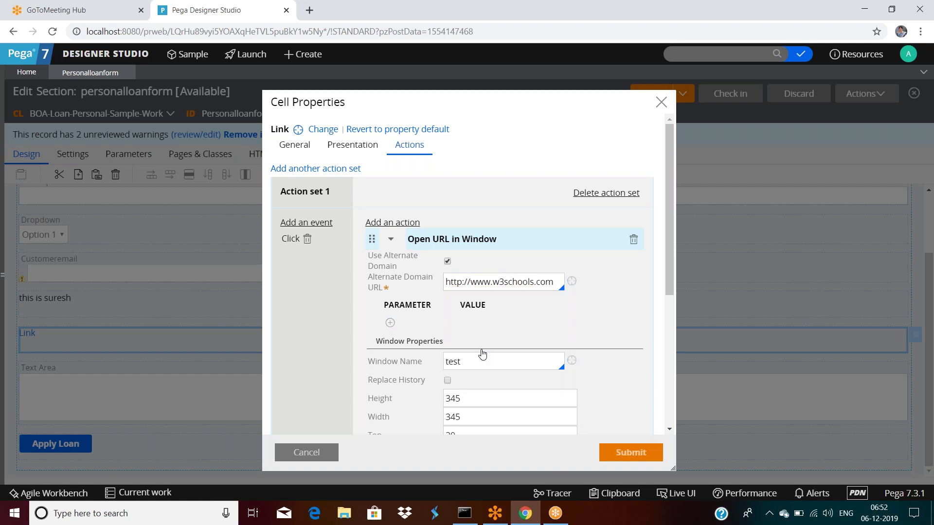
scroll(486, 321, "down", 1)
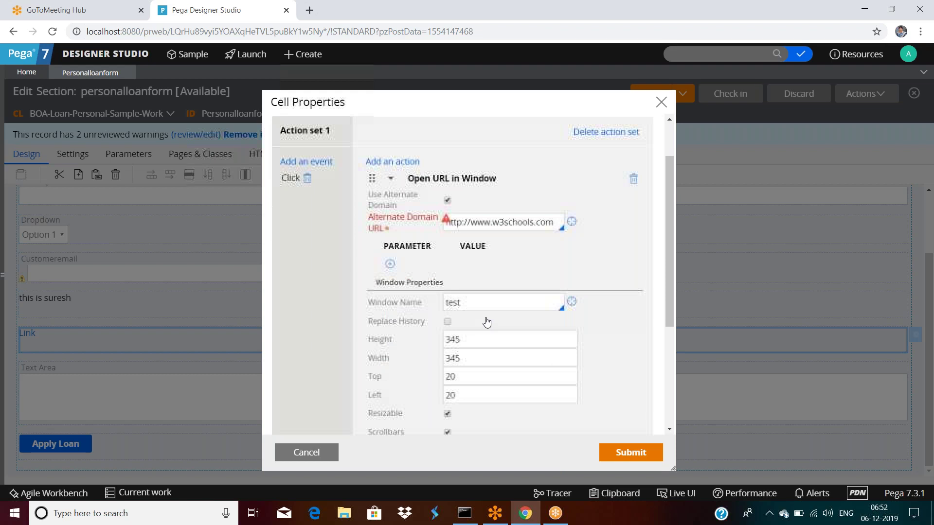
mouse_move(447, 223)
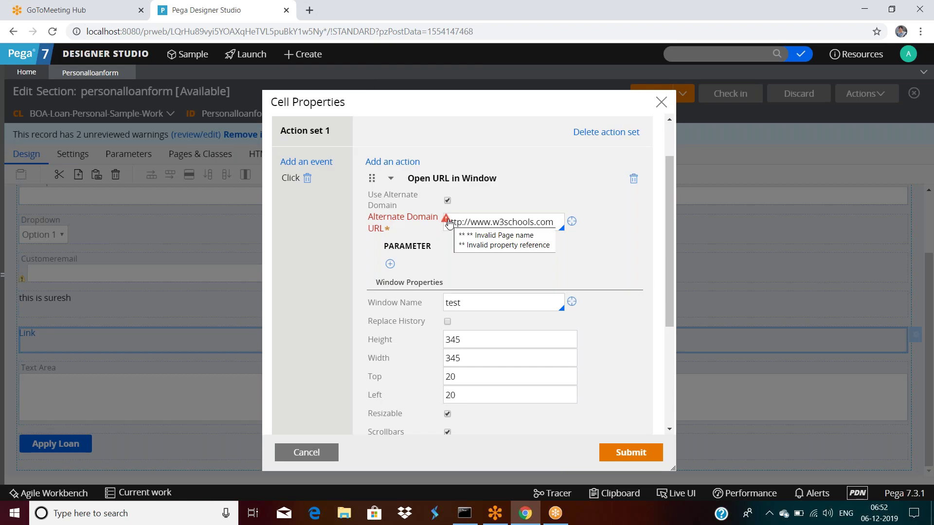
triple_click(512, 226)
left_click(512, 225)
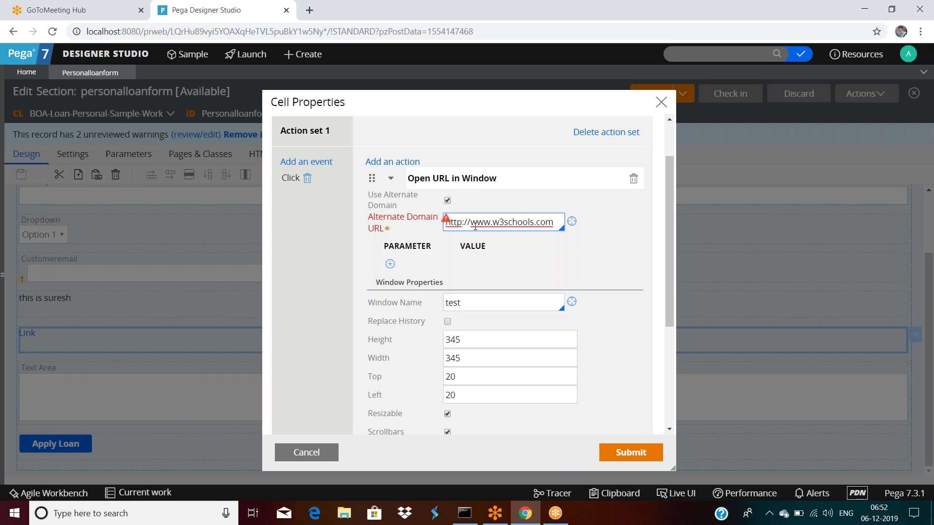
key("BackSpace")
key("BackSpace")
key("BackSpace")
key("BackSpace")
key("BackSpace")
key("BackSpace")
key("BackSpace")
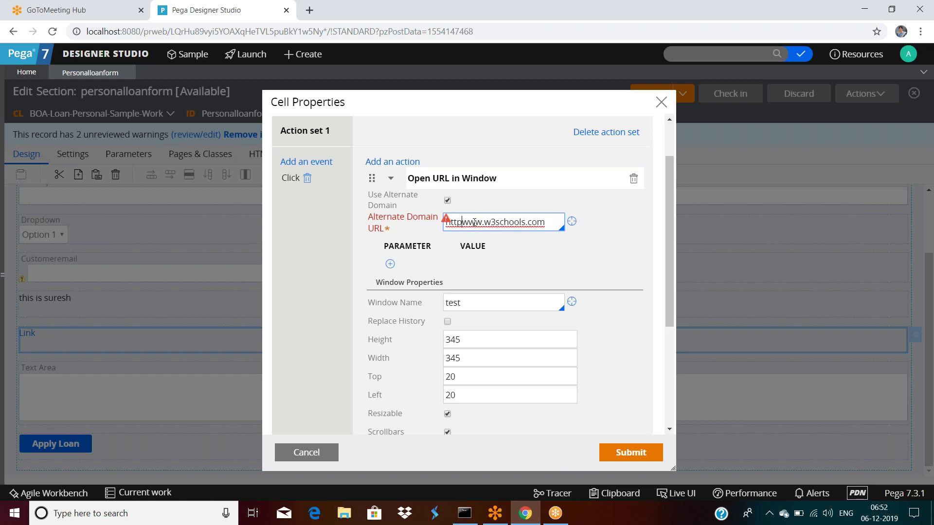
left_click(623, 453)
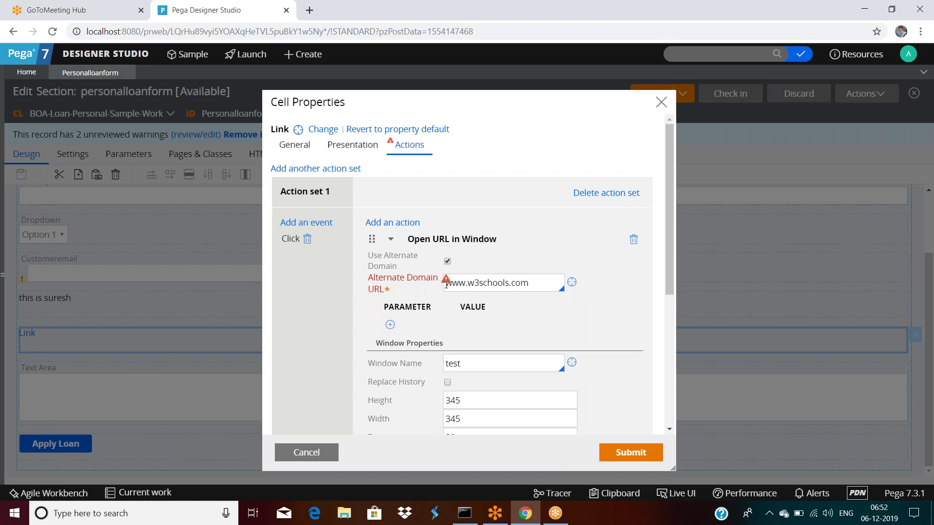
mouse_move(447, 284)
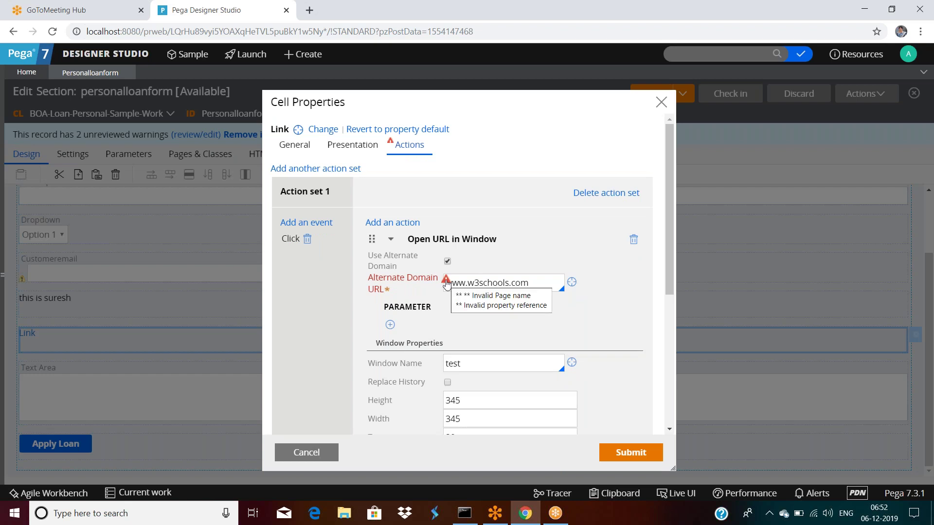
triple_click(535, 282)
key("BackSpace")
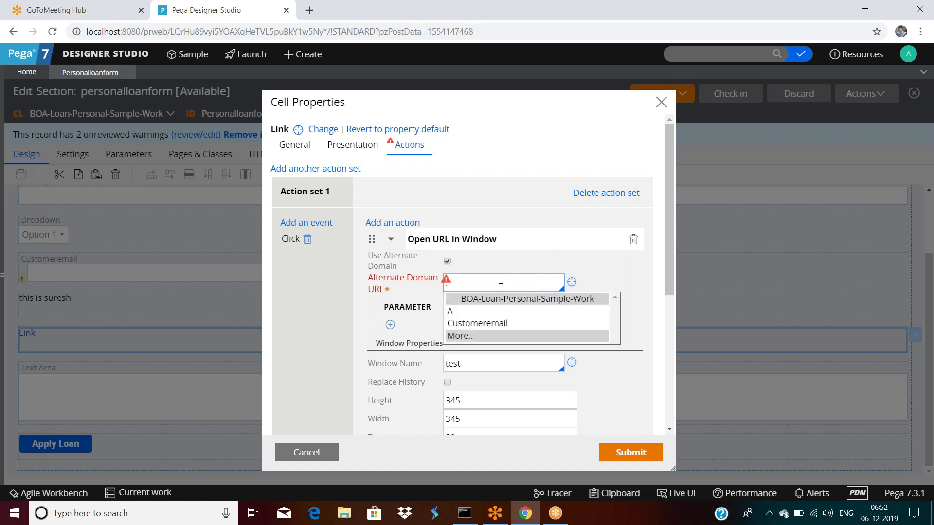
key("Escape")
left_click(448, 262)
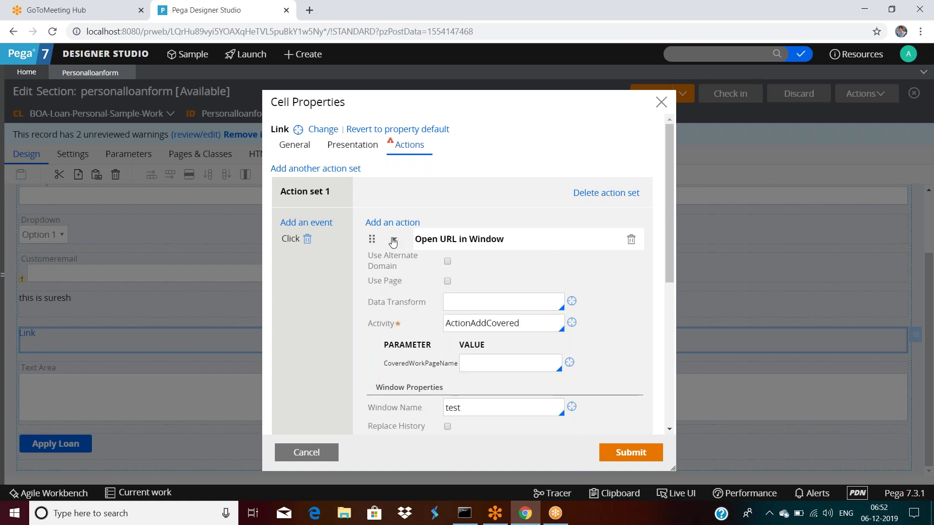
Set the link caption to come from the property .Customeremail.
left_click(346, 154)
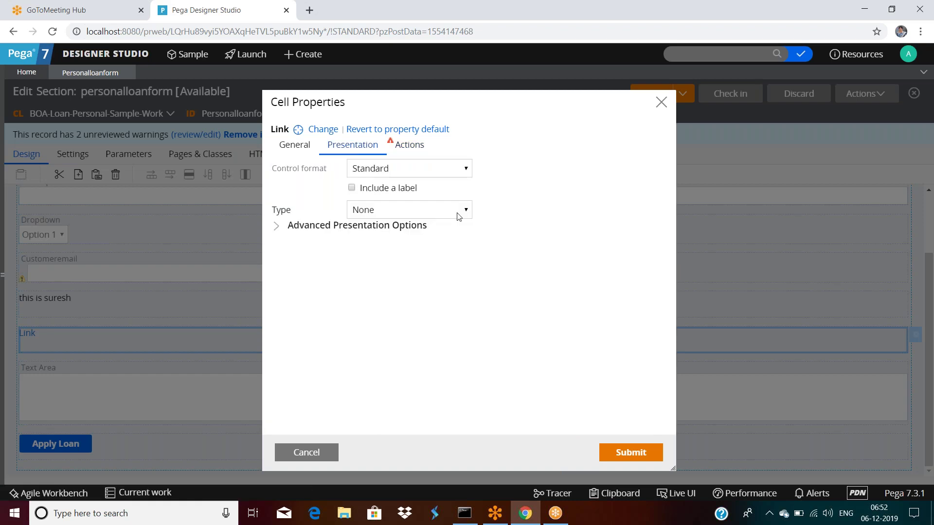
left_click(295, 145)
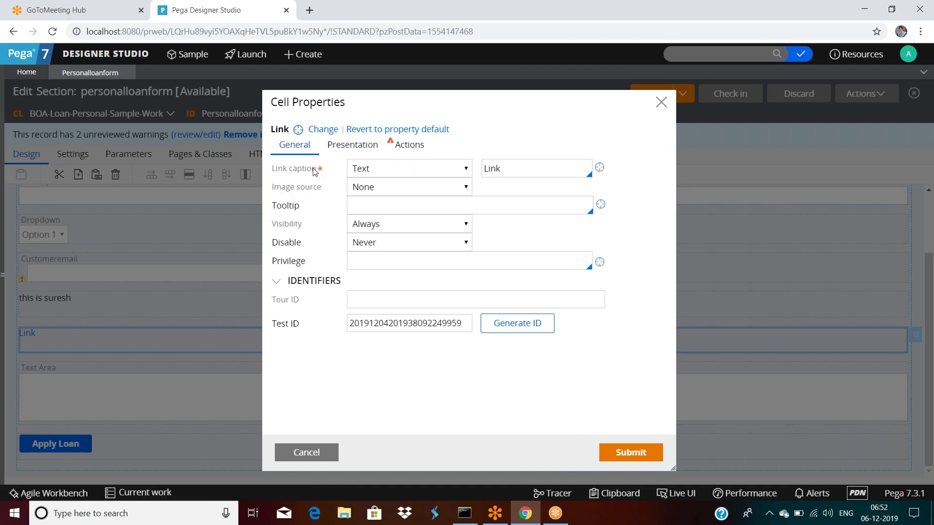
left_click(401, 170)
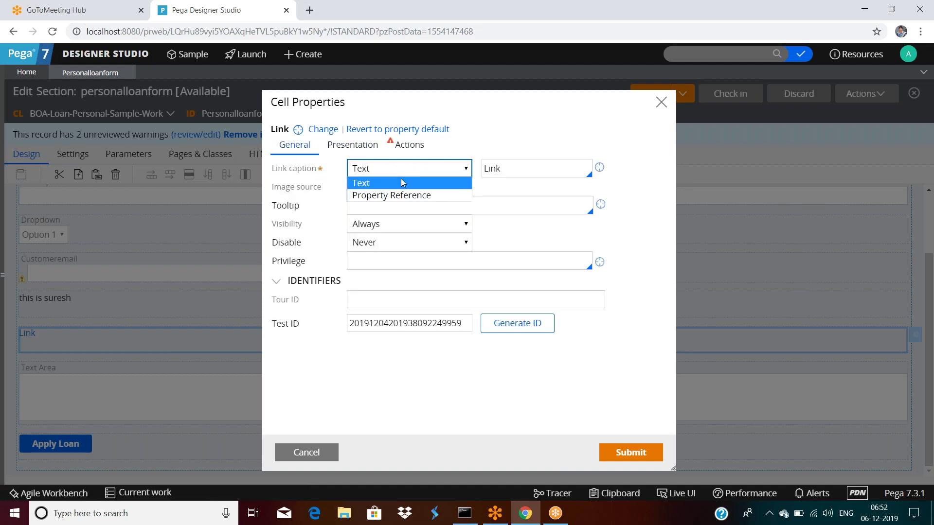
left_click(402, 196)
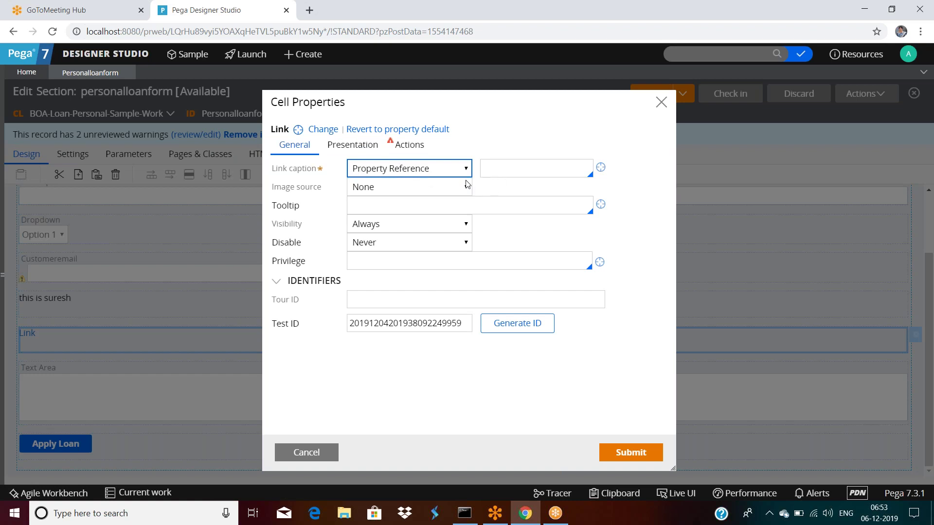
left_click(498, 173)
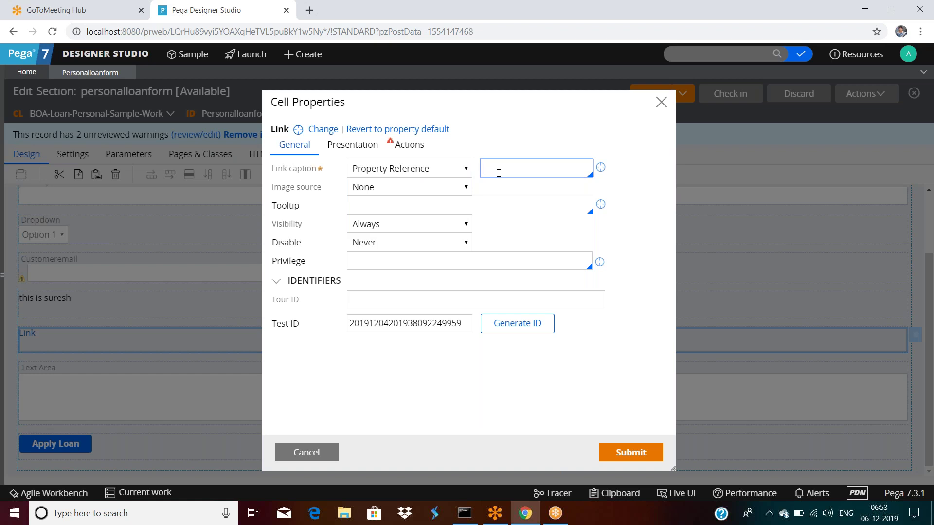
type(".C")
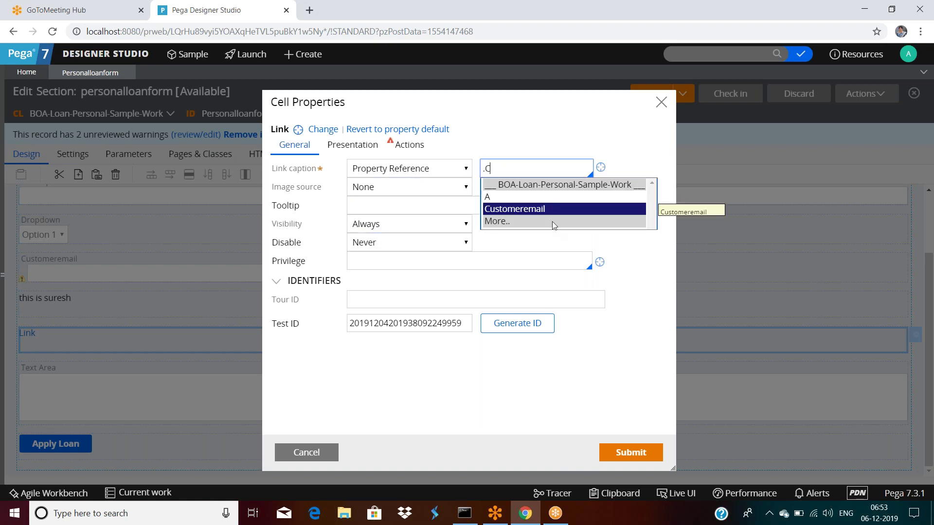
left_click(537, 210)
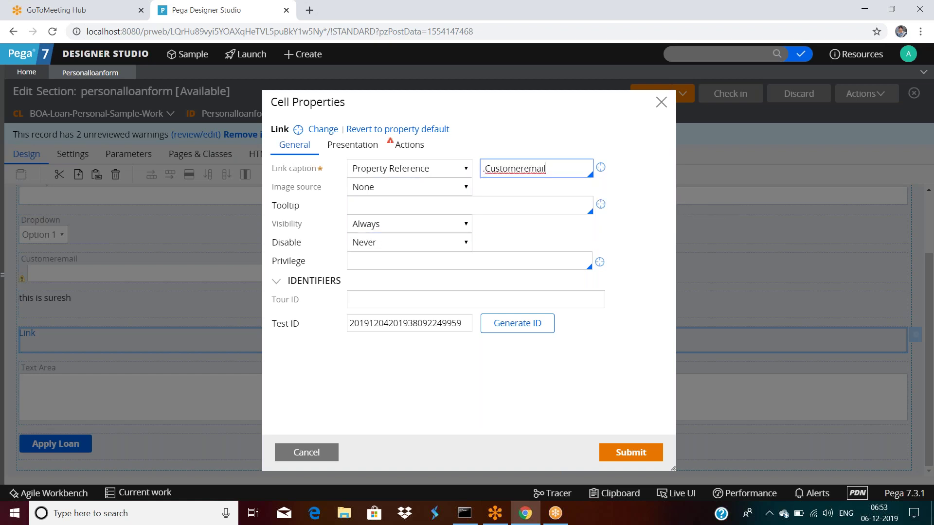
Switch the caption source back to Text and list the image source options.
left_click(419, 170)
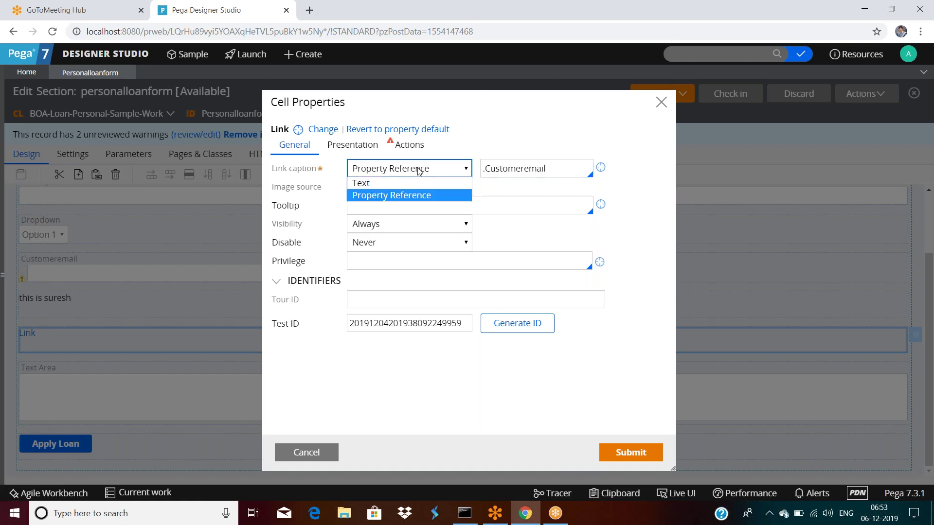
left_click(370, 187)
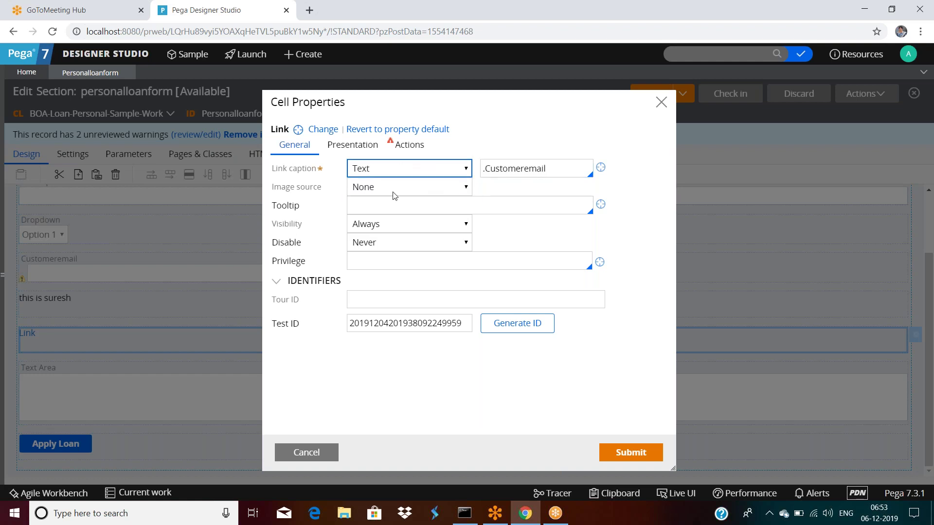
left_click(375, 191)
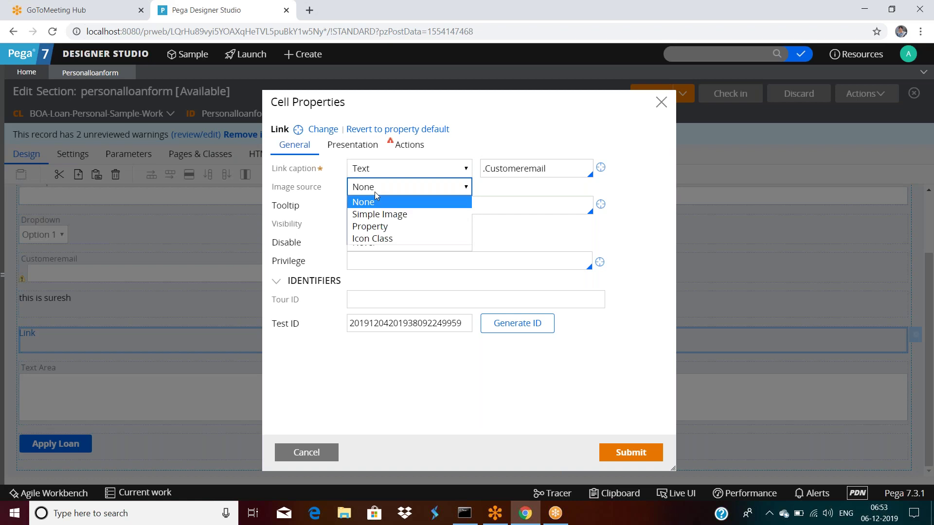
Set the image source to Simple Image and pick pyCase14.gif from the Image Catalog.
left_click(381, 217)
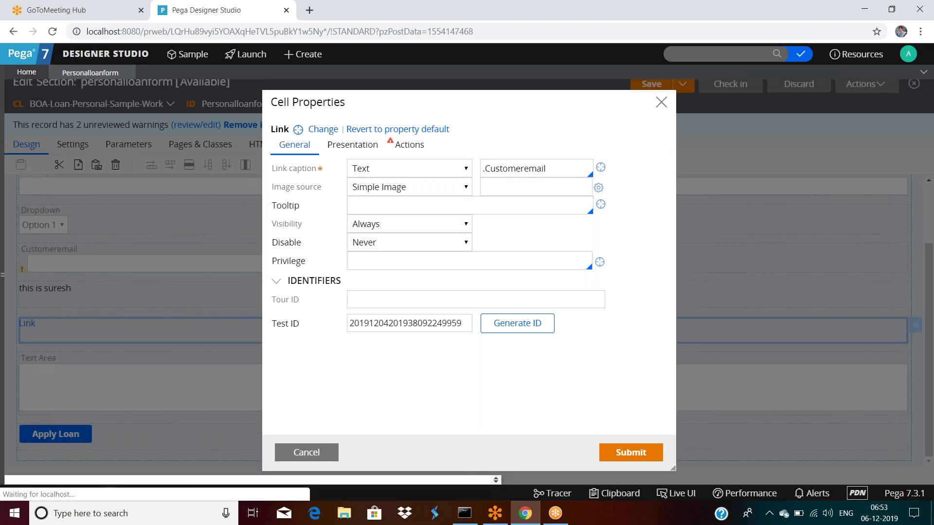
left_click(598, 189)
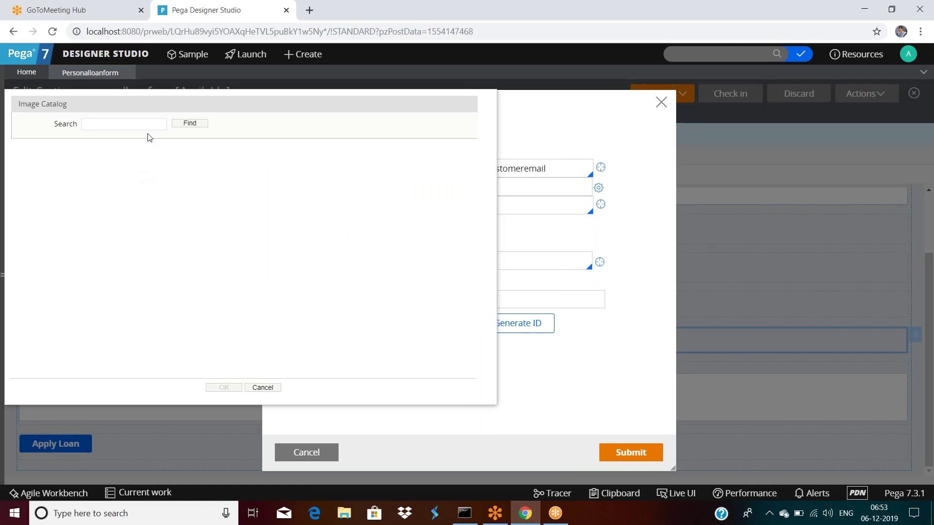
left_click(190, 124)
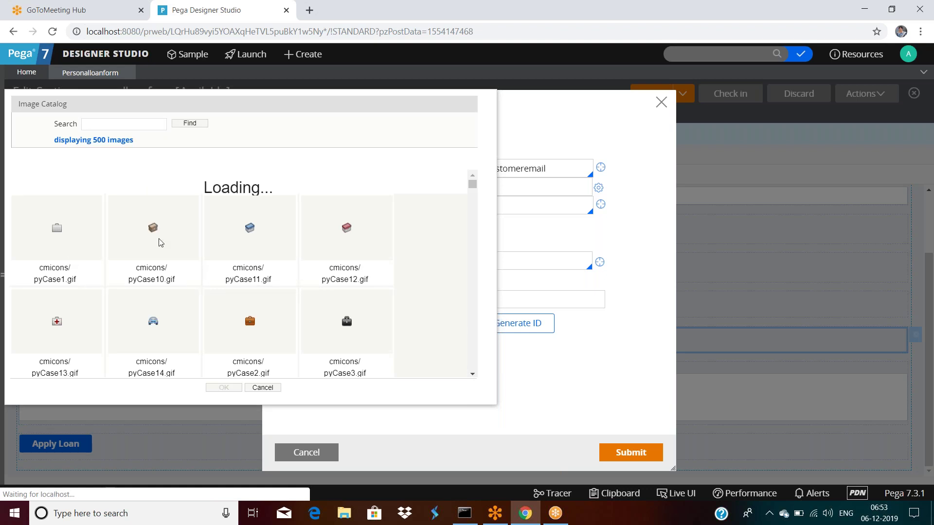
left_click(156, 323)
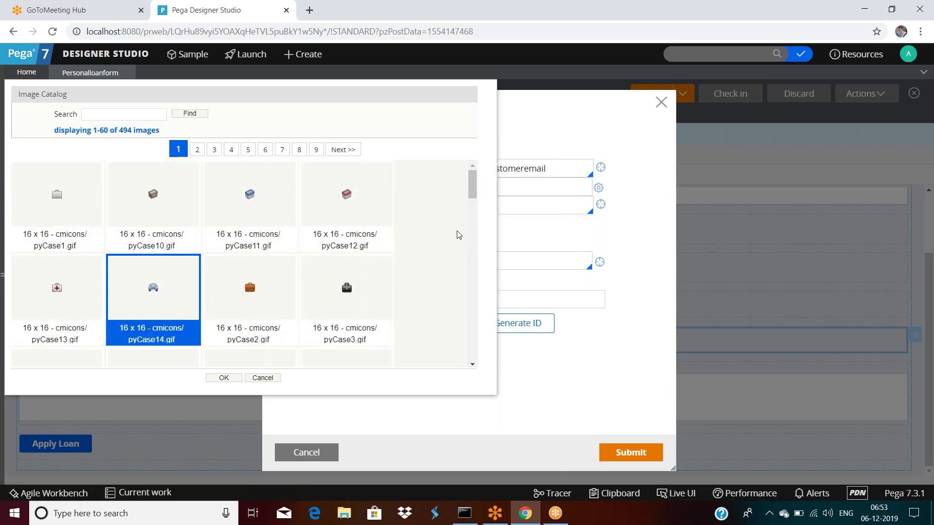
left_click_drag(474, 196, 474, 170)
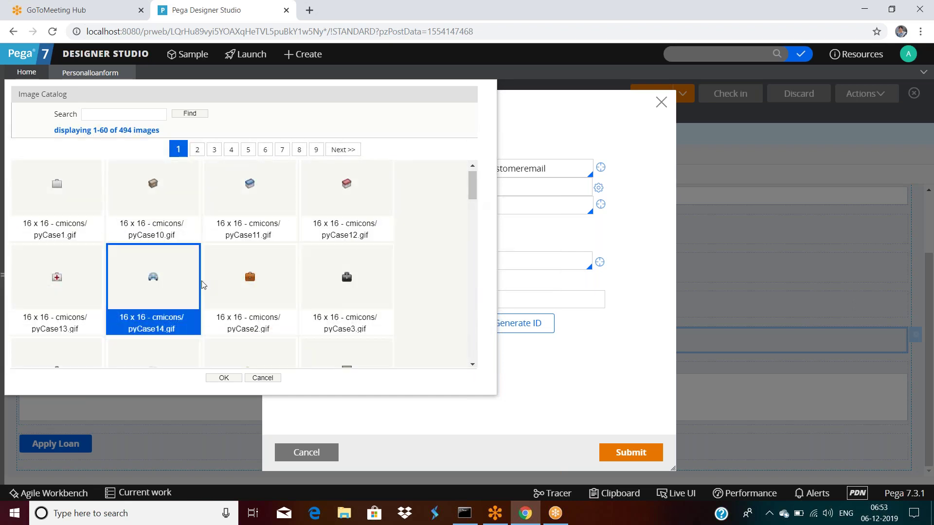
double_click(175, 289)
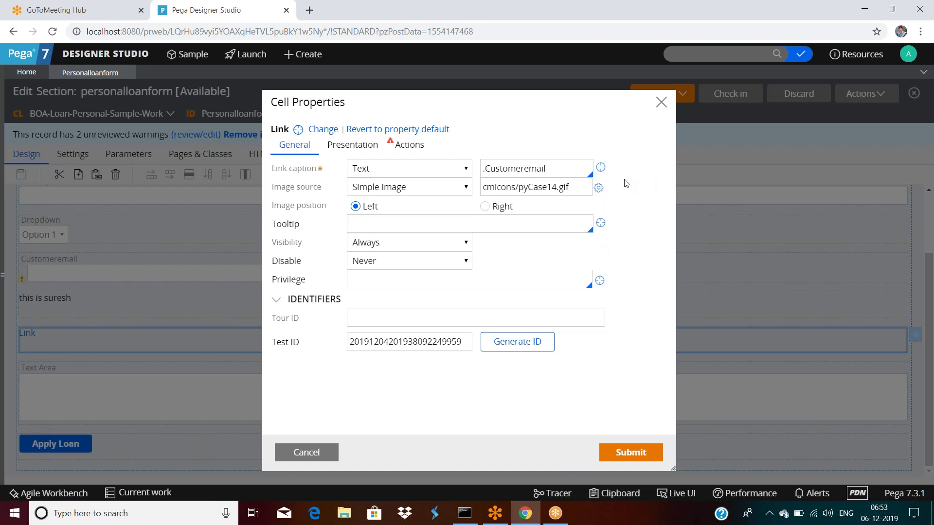
Reopen the Image Catalog, clear the cmicons/pyCase14.gif search, and cancel without changes.
left_click(598, 187)
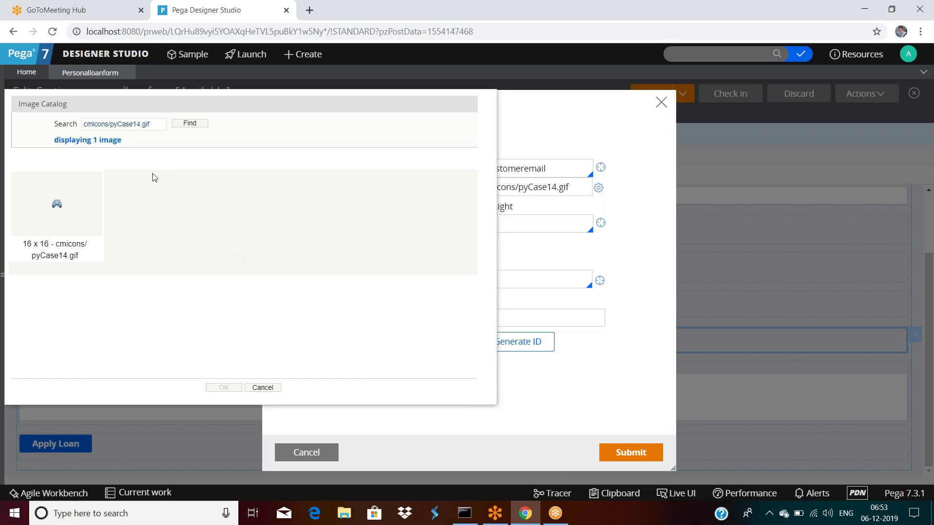
left_click_drag(164, 125, 70, 124)
key("BackSpace")
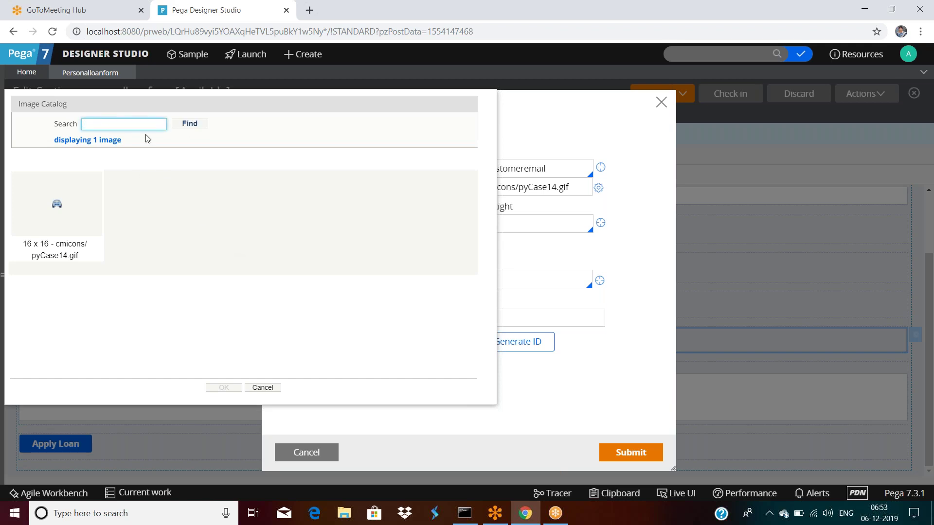
left_click(187, 124)
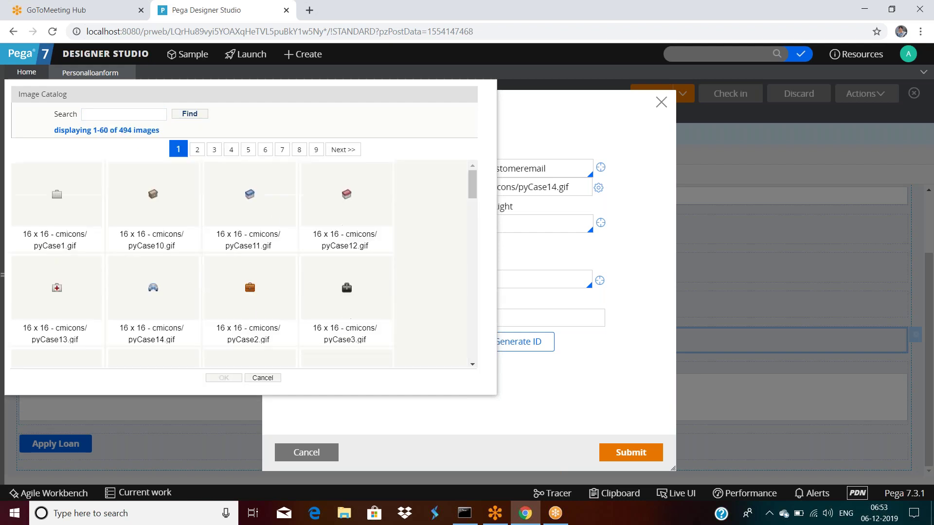
scroll(318, 248, "down", 15)
scroll(333, 265, "up", 8)
scroll(332, 265, "up", 5)
left_click(263, 378)
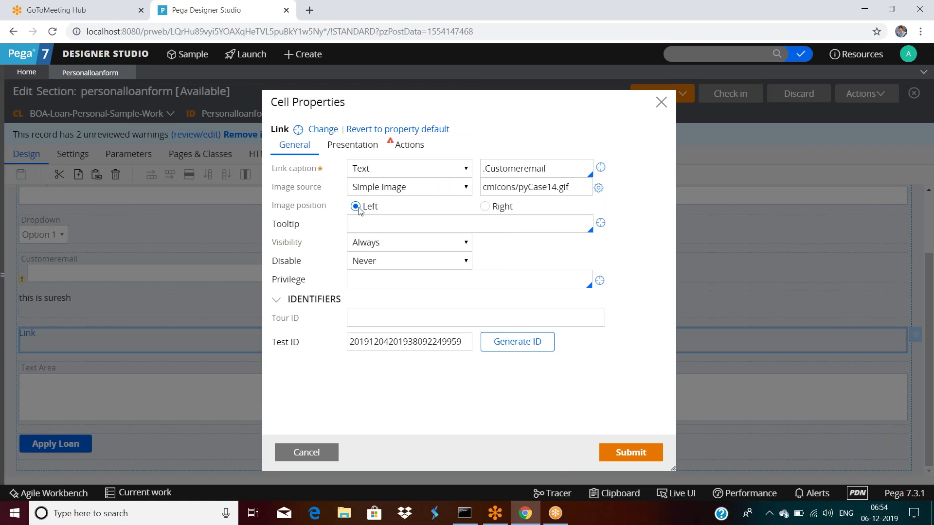
Place the link image to the right and switch its source to Property.
left_click(485, 208)
left_click(399, 189)
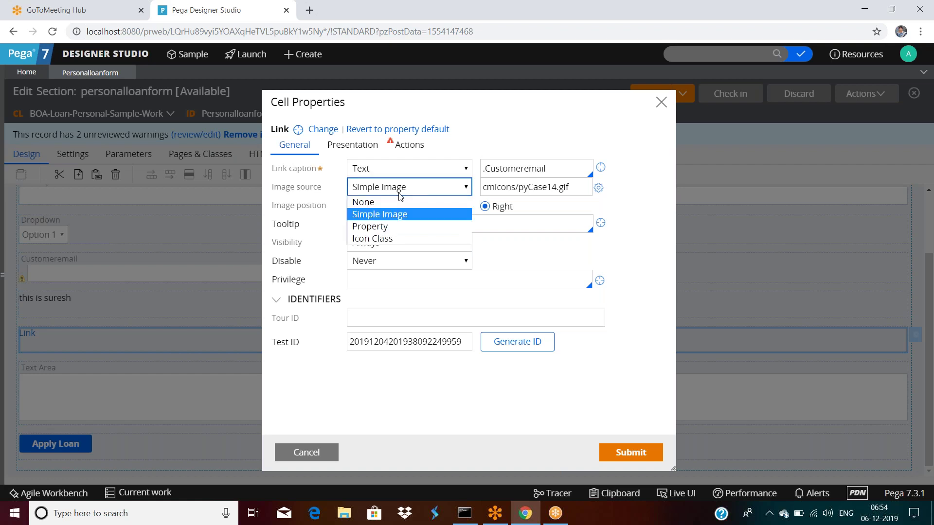
left_click(387, 227)
left_click(519, 196)
left_click(514, 186)
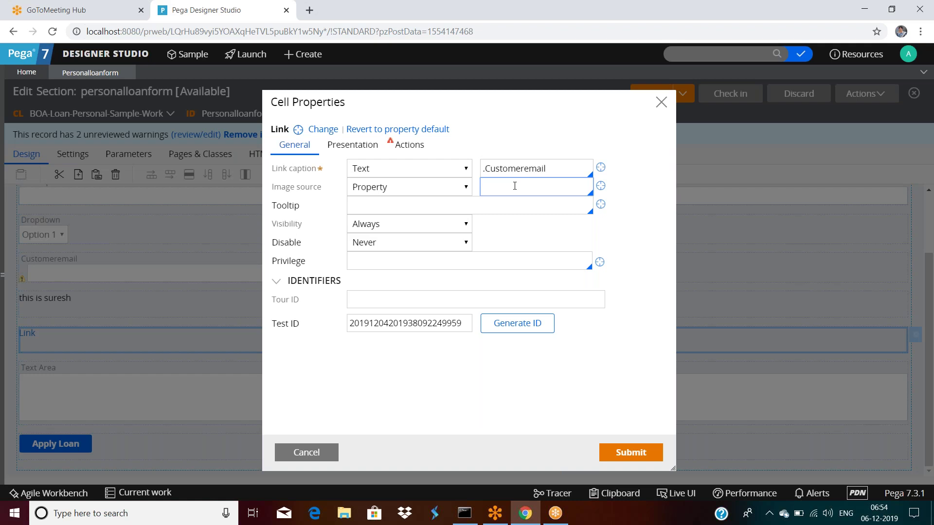
Change the image source to Icon Class pi-app and submit the link settings.
left_click(391, 192)
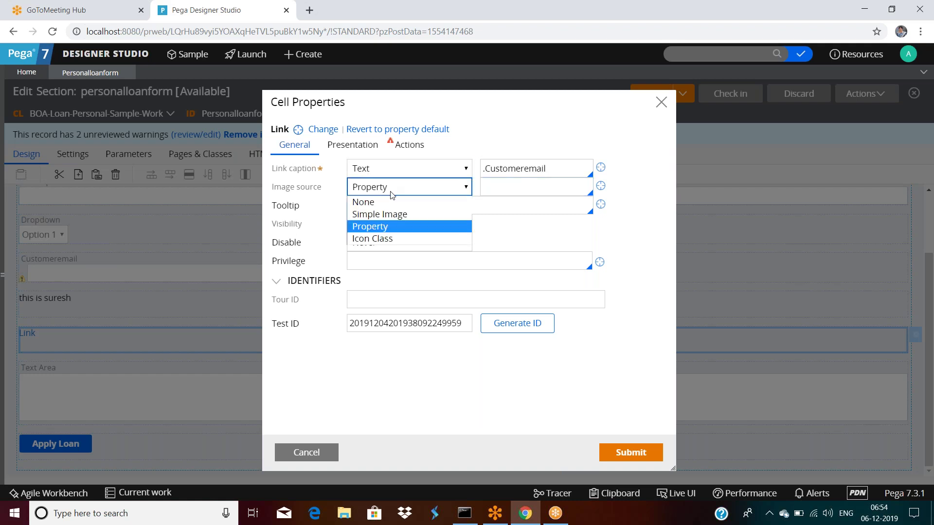
left_click(384, 238)
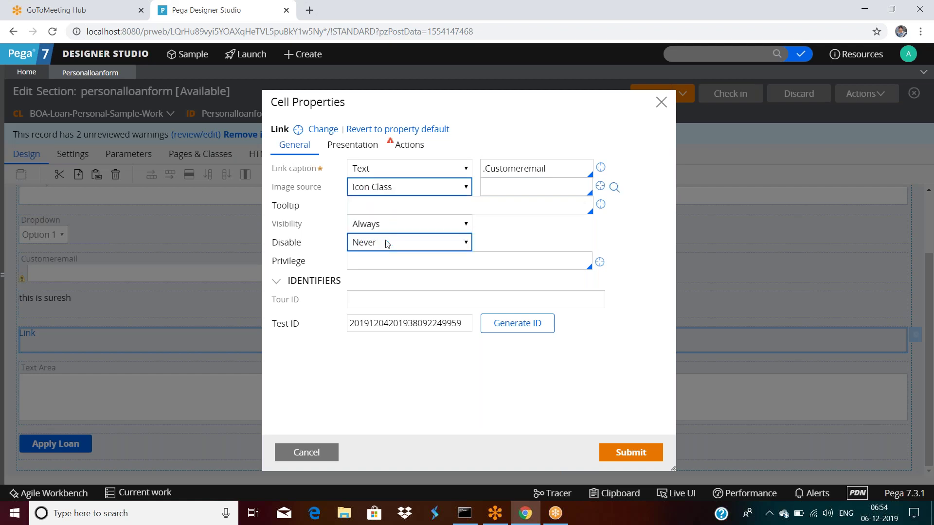
left_click(614, 188)
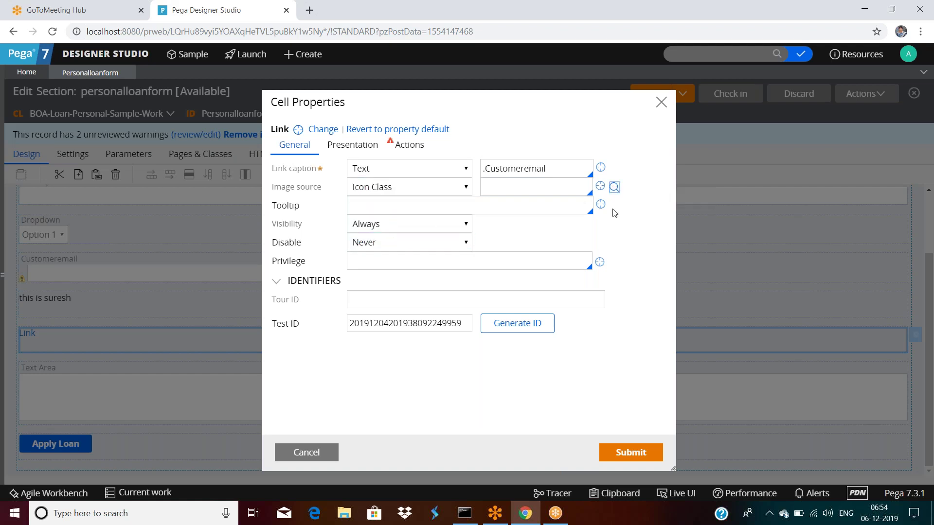
left_click(614, 191)
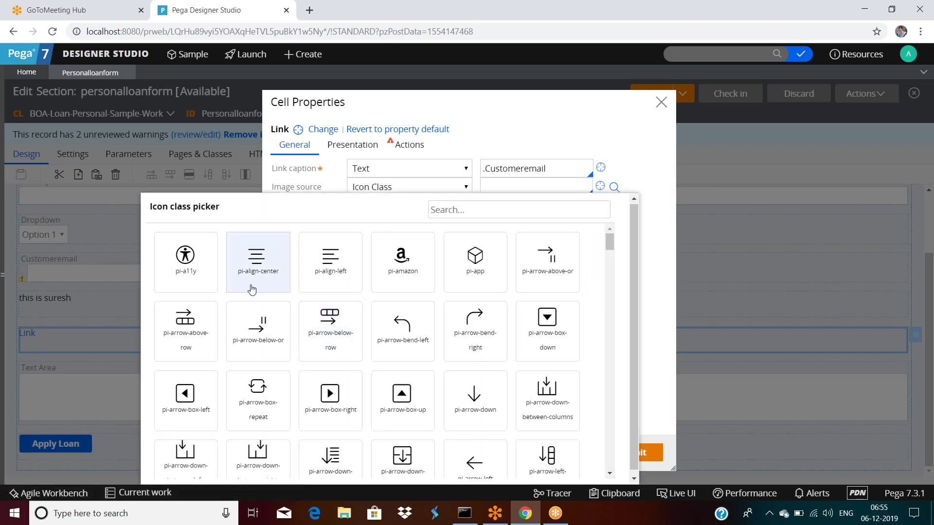
left_click(481, 272)
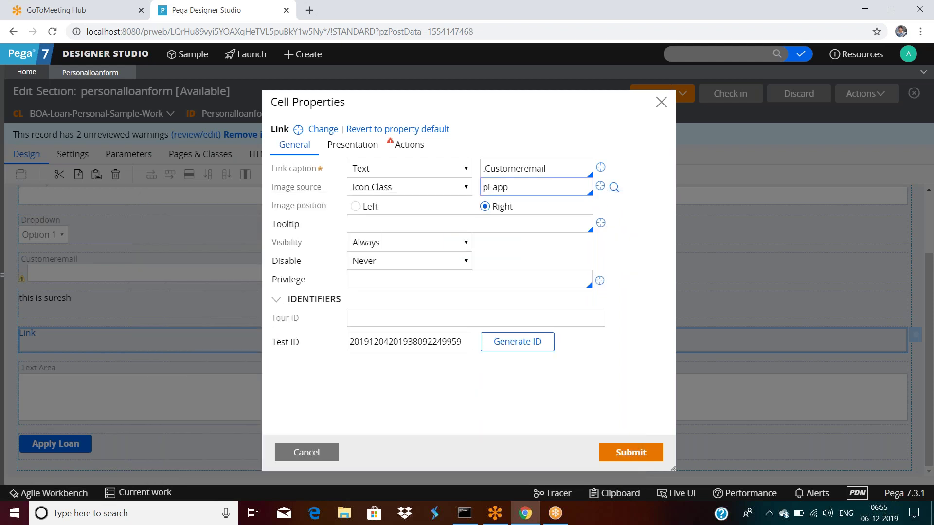
double_click(517, 189)
left_click(652, 445)
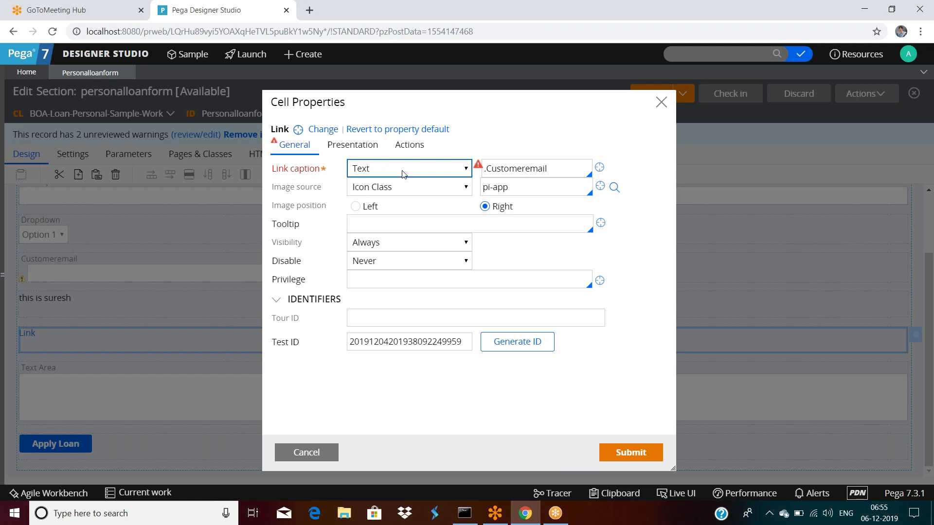
Replace the link caption 'Customeremail' with 'customer' and submit the link settings.
mouse_move(480, 167)
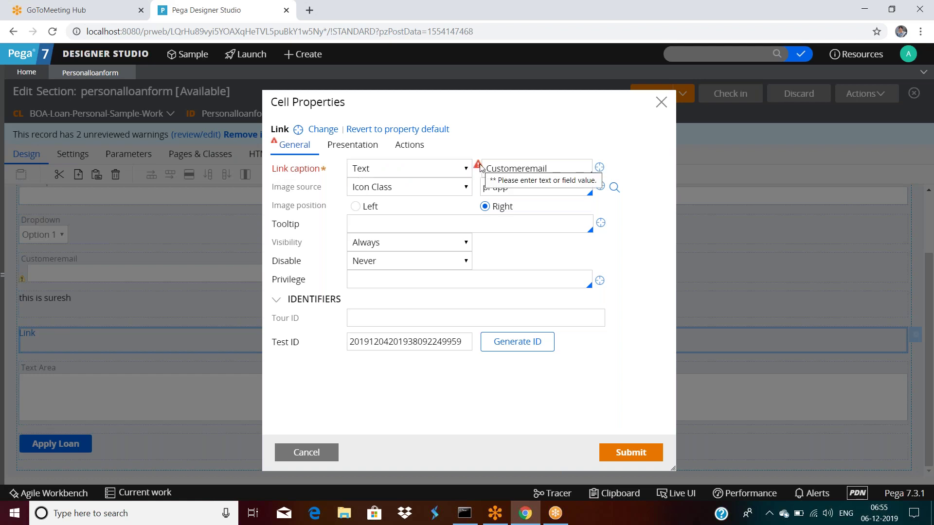
left_click_drag(548, 168, 483, 169)
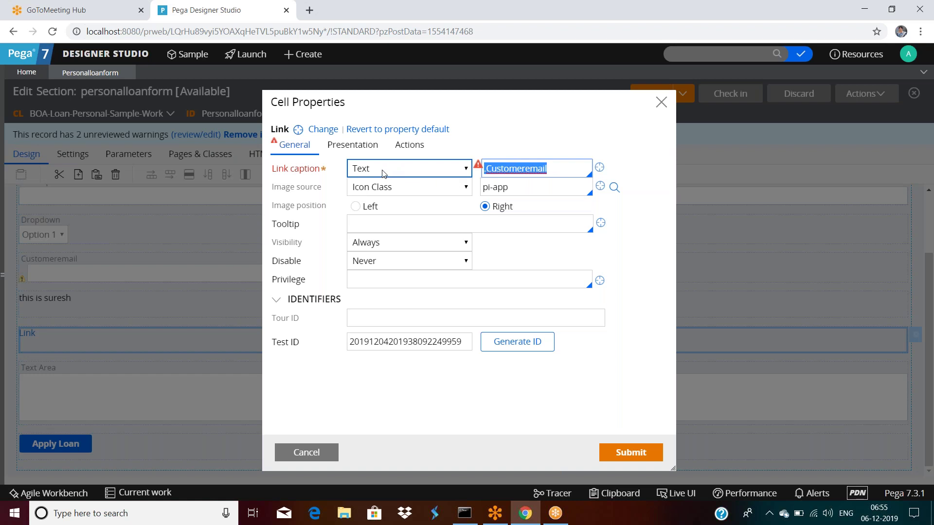
type("customer")
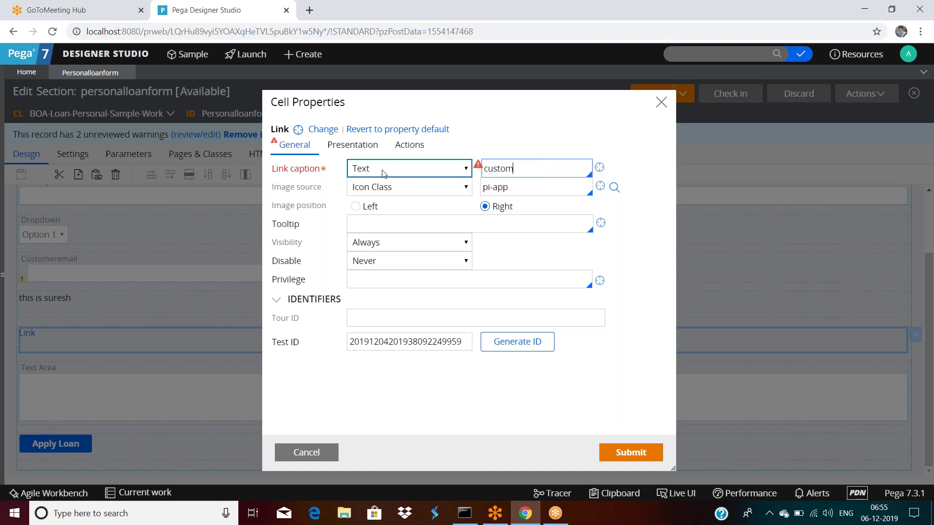
left_click(613, 458)
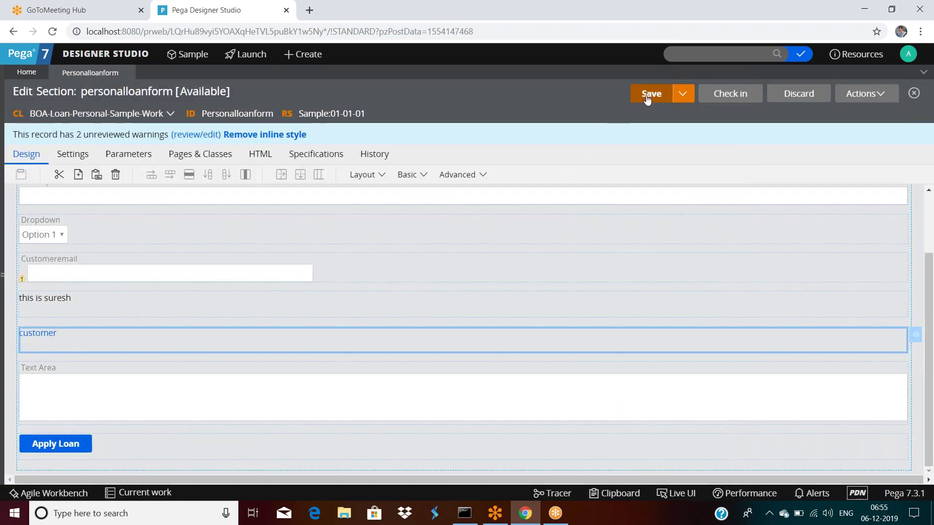
left_click(864, 95)
Run the personalloanform section and test the customer link, which opens a failed status page.
left_click(827, 127)
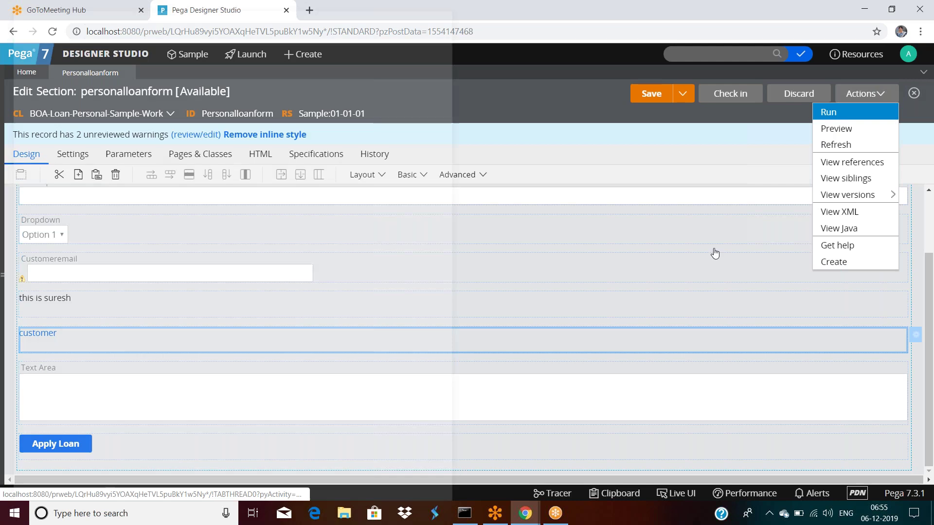
left_click(168, 305)
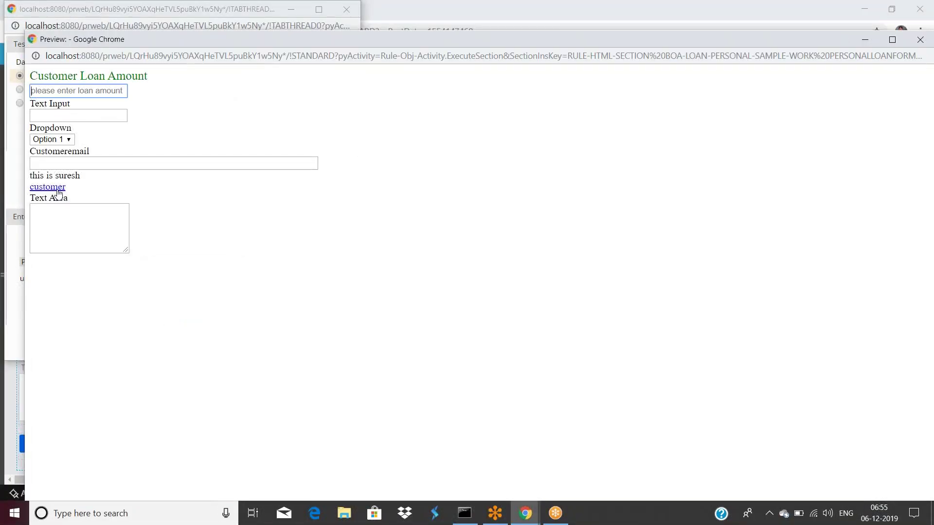
left_click(58, 190)
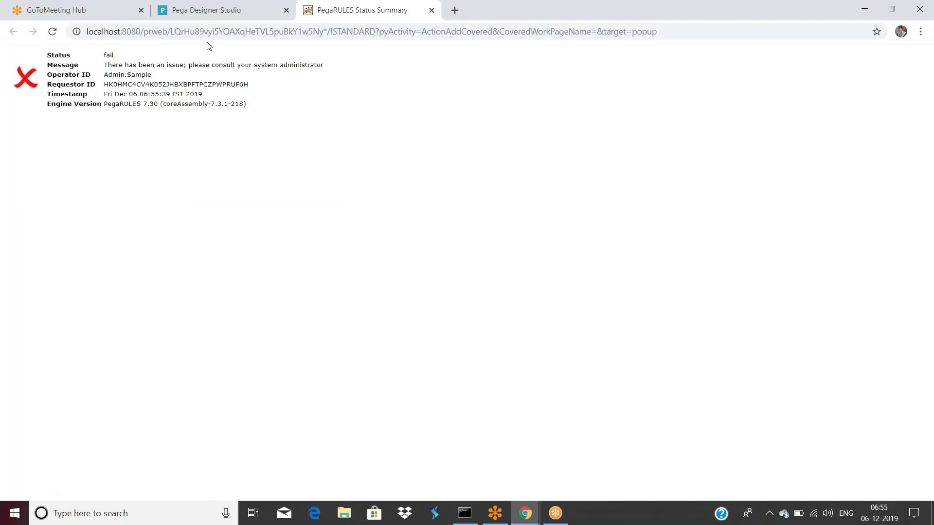
left_click(207, 13)
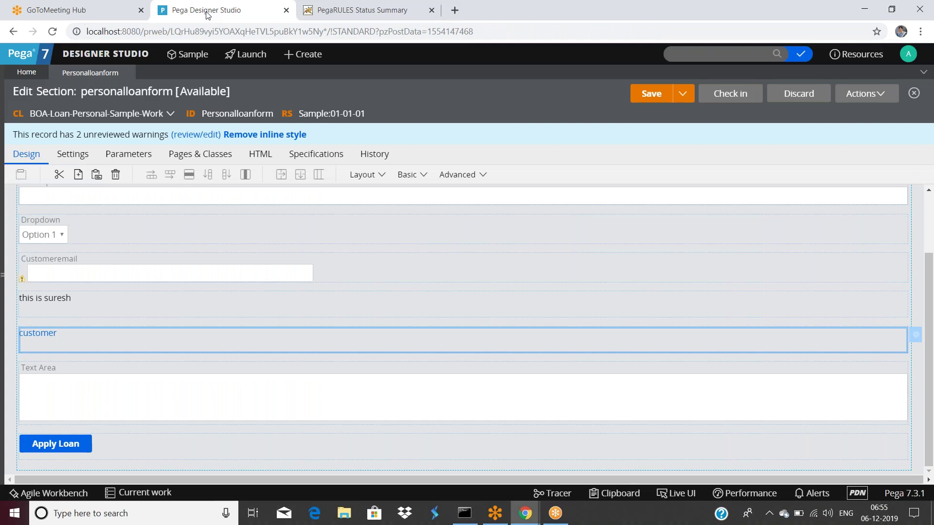
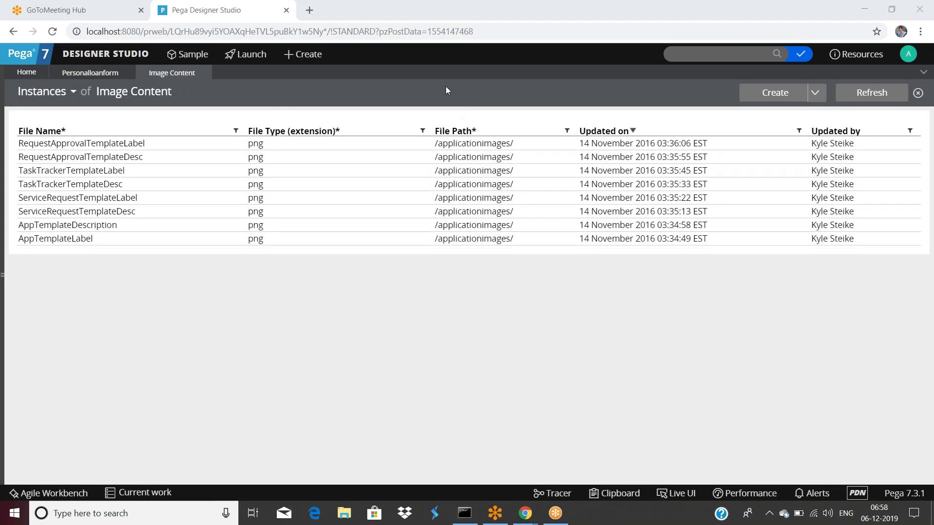
Return to the personalloanform link's cell properties and open the Image Catalog with all images loaded.
left_click(90, 74)
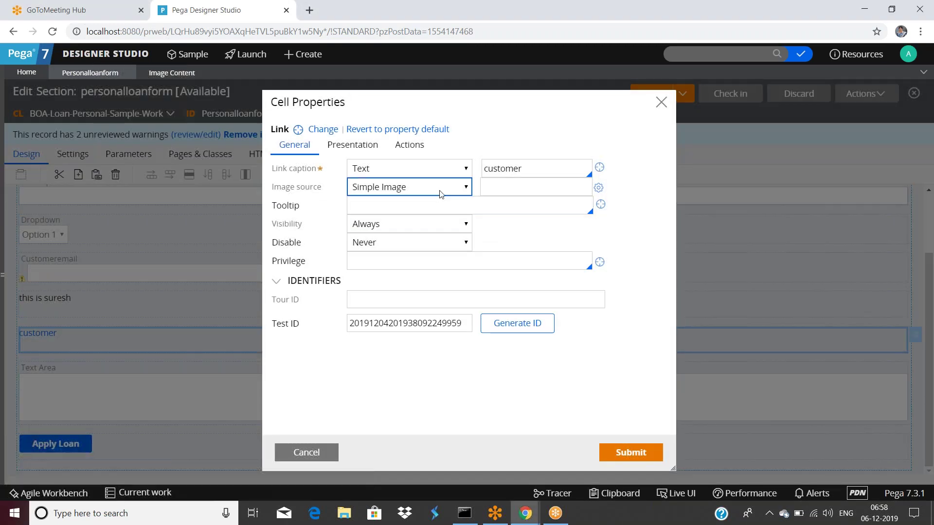
left_click(535, 187)
left_click(598, 188)
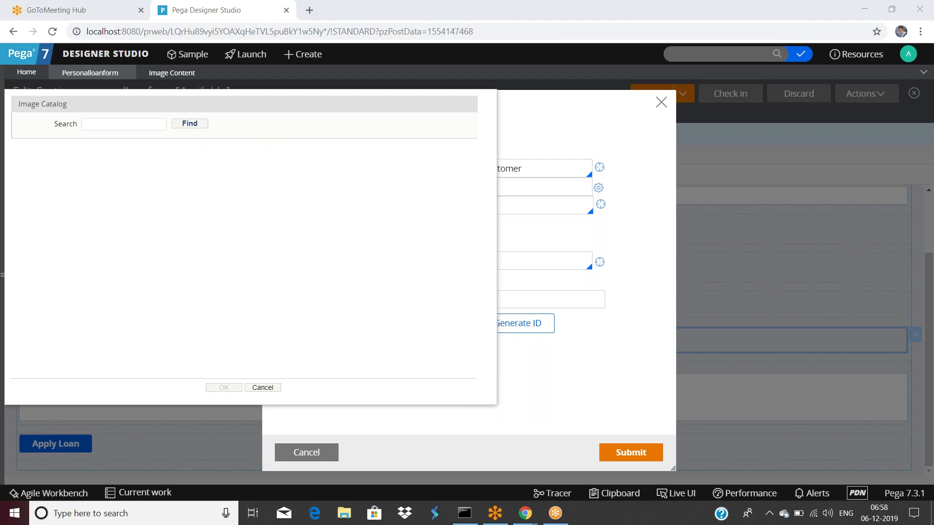
left_click(189, 124)
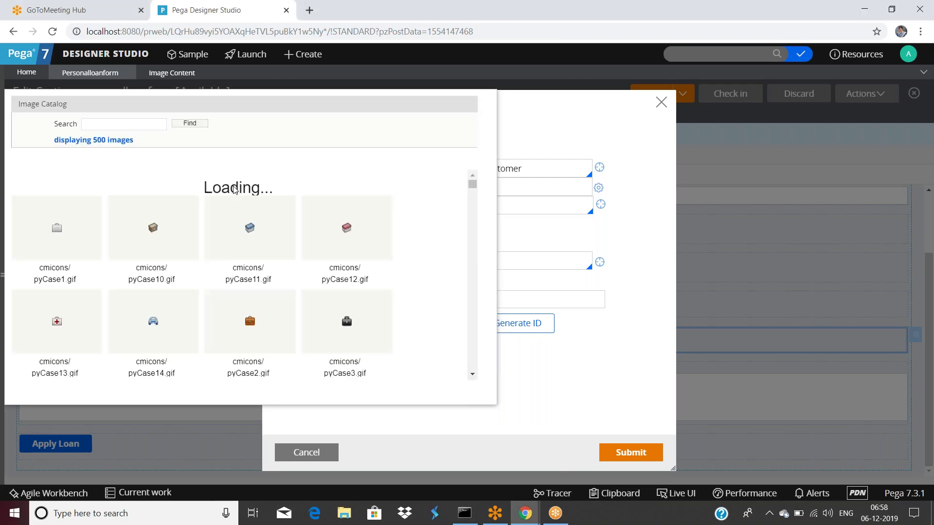
Browse the catalog thumbnails, close it without choosing an image, and open the Image source options.
scroll(238, 256, "down", 10)
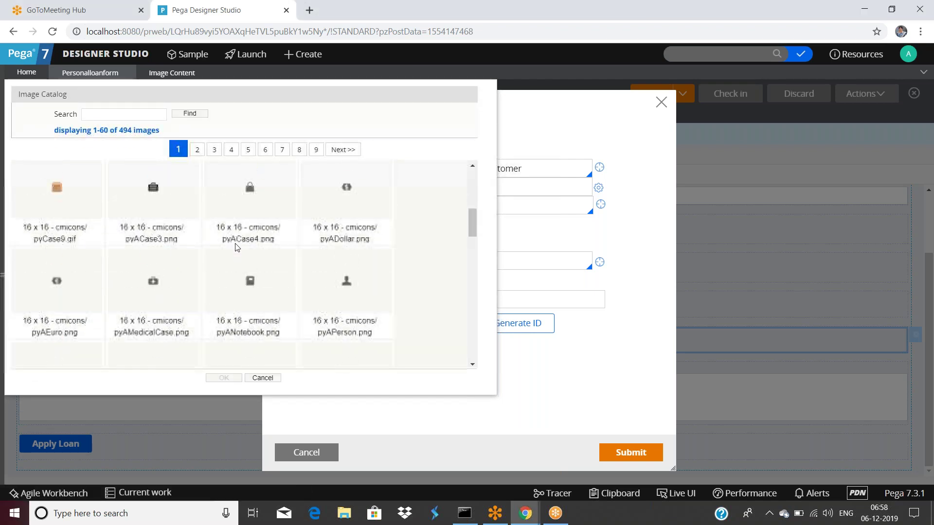
scroll(239, 257, "down", 5)
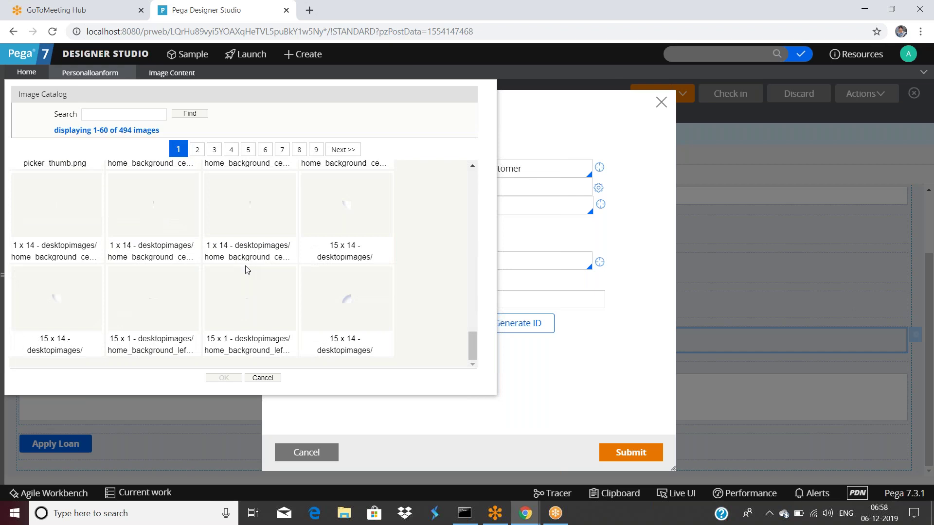
scroll(246, 269, "up", 15)
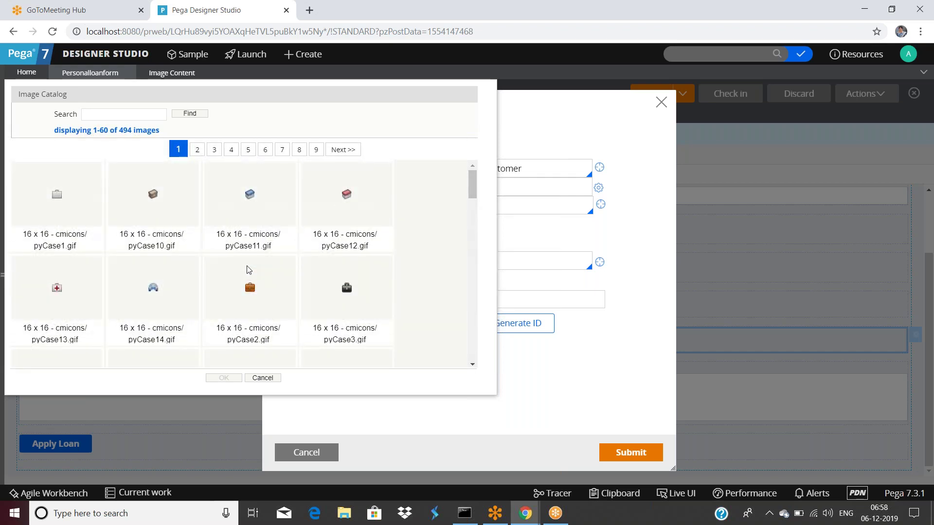
left_click_drag(339, 97, 410, 369)
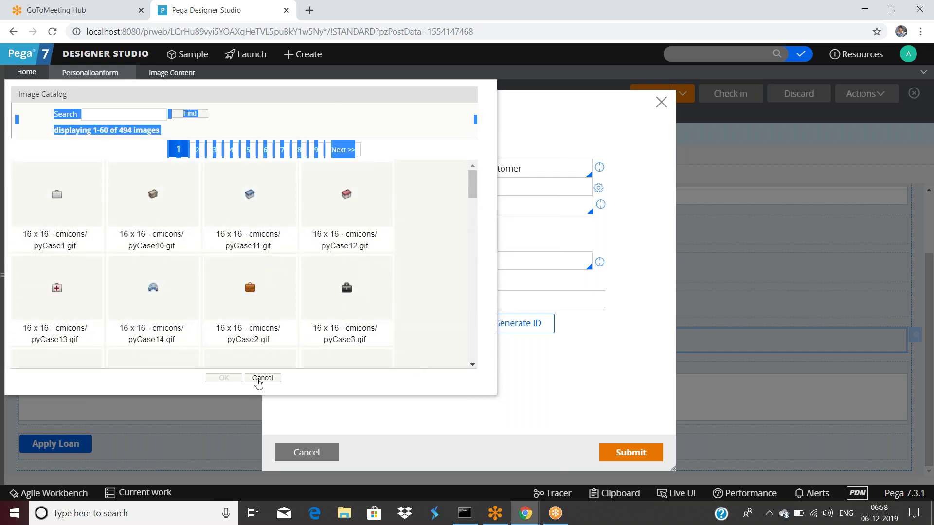
left_click(260, 379)
left_click(468, 192)
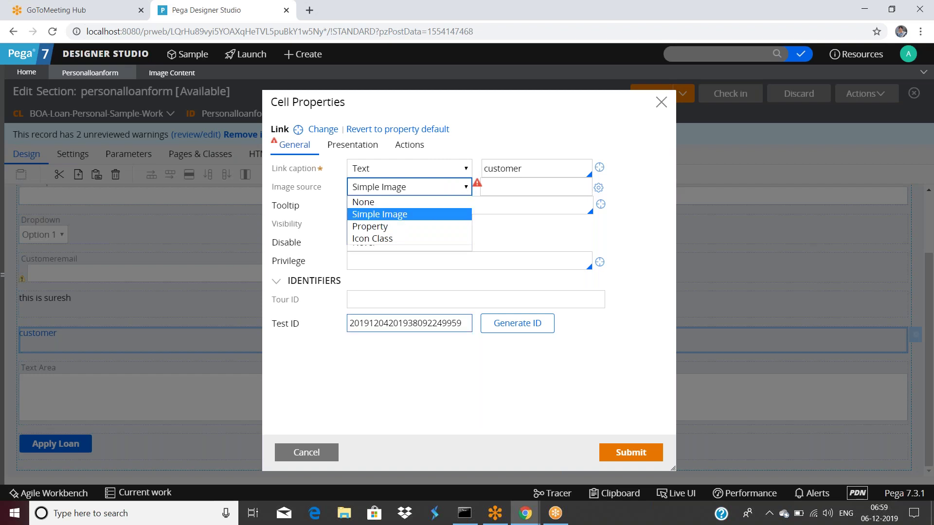
Keep Simple Image as the image source and start a new Technical > Binary File record.
left_click(271, 74)
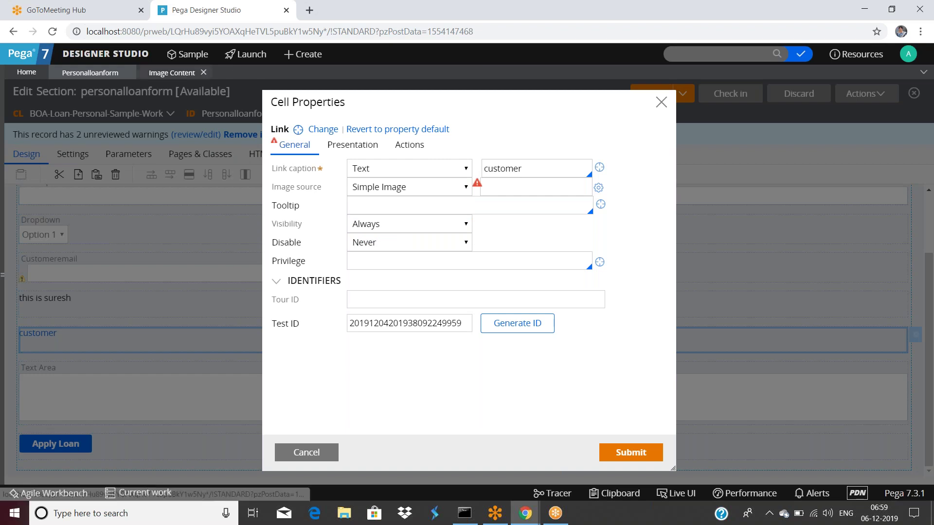
left_click(288, 56)
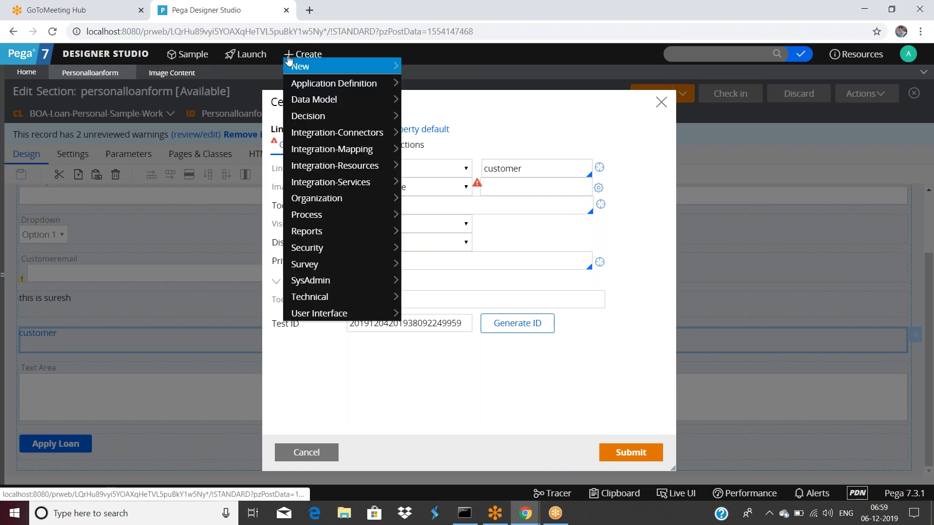
mouse_move(333, 317)
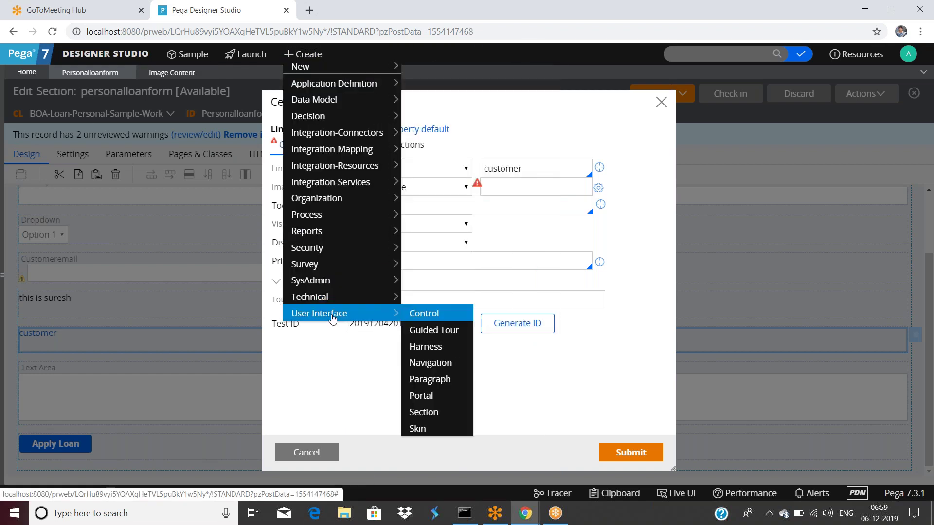
mouse_move(326, 299)
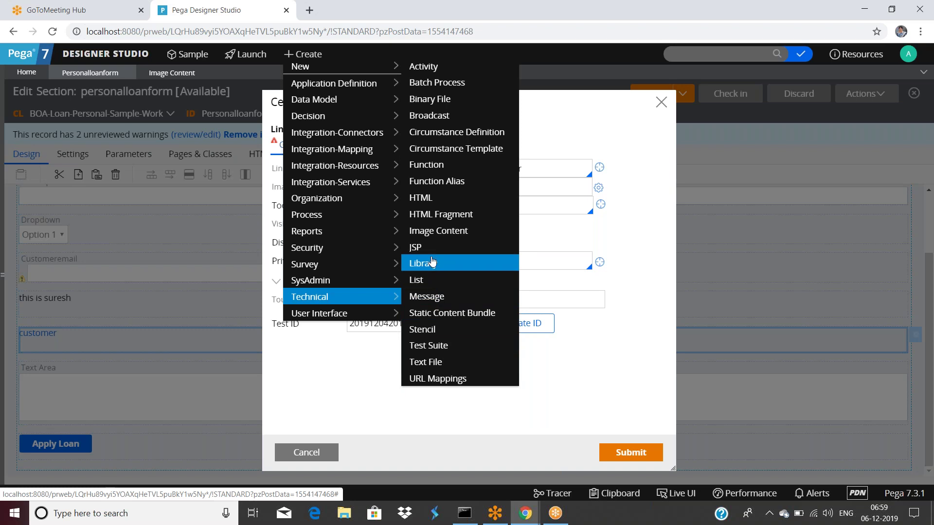
left_click(434, 102)
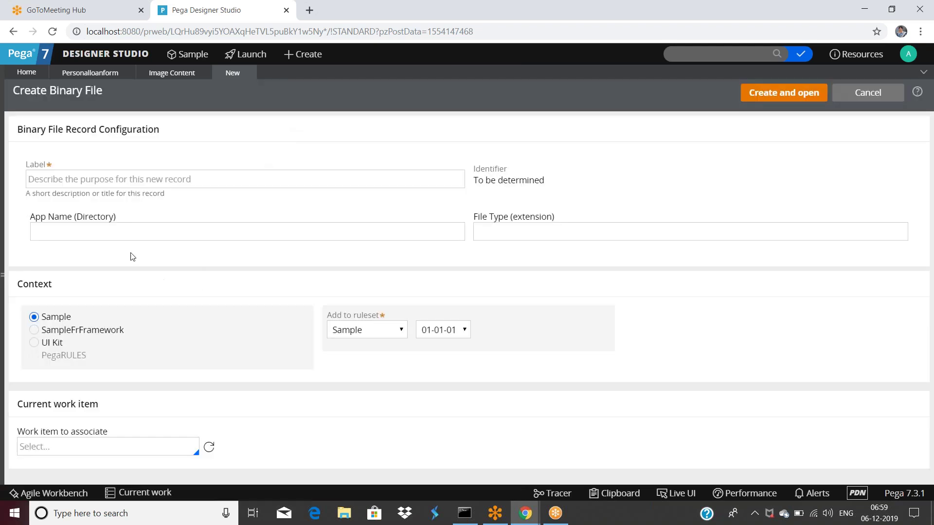
left_click(157, 181)
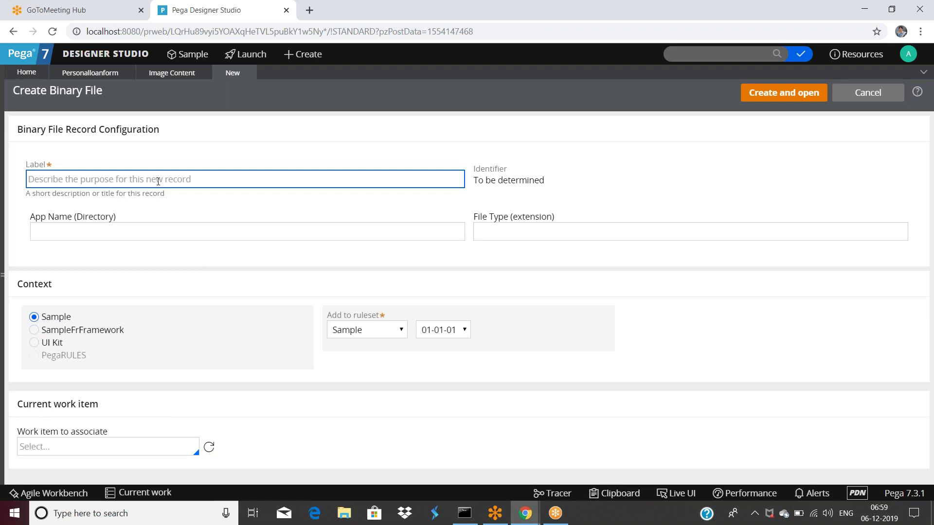
Fill in the new binary file's Label as testimage and File Type as .png.
type("t")
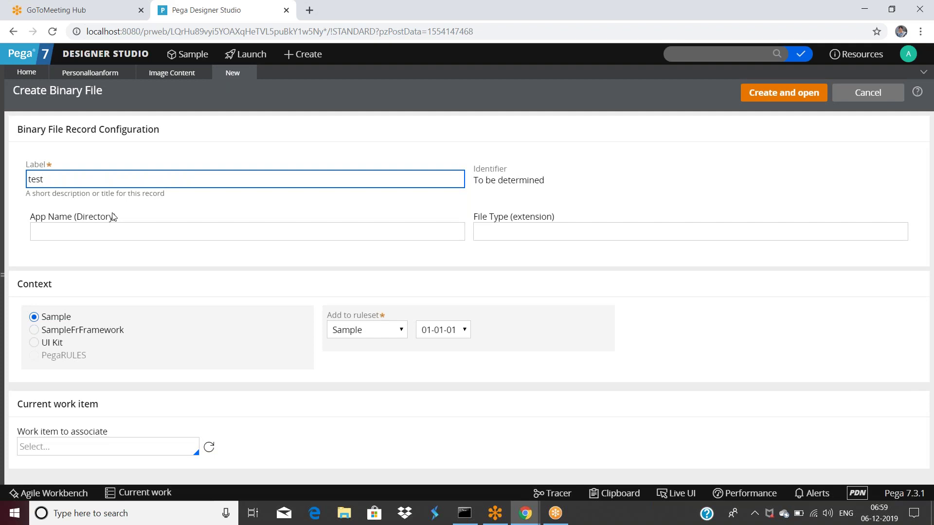
type("est")
key("Tab")
left_click(91, 175)
left_click(120, 233)
left_click(516, 239)
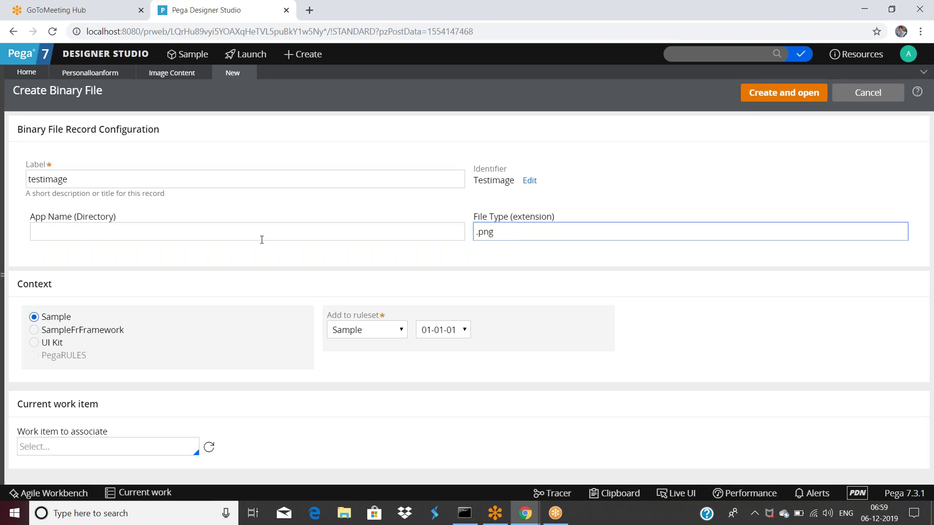
left_click(234, 233)
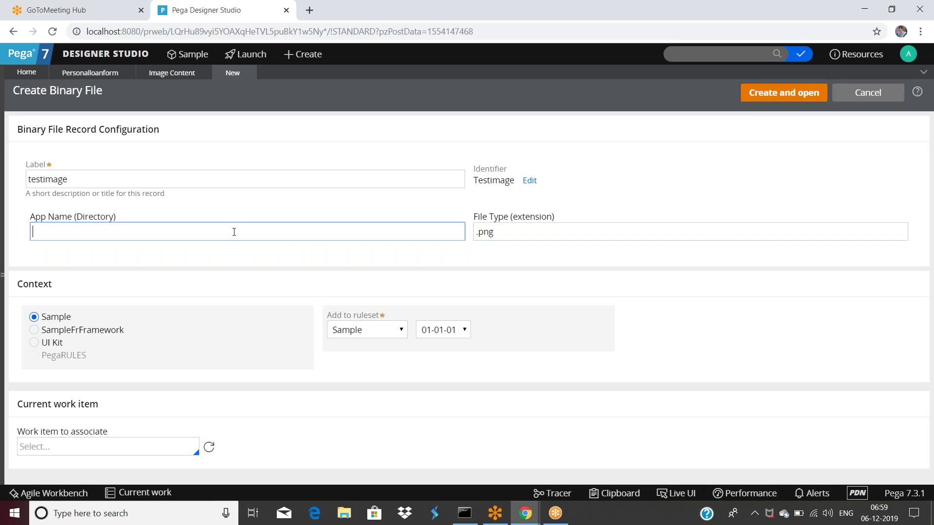
Try Create and open, which fails because App Name (Directory) is blank.
left_click(749, 99)
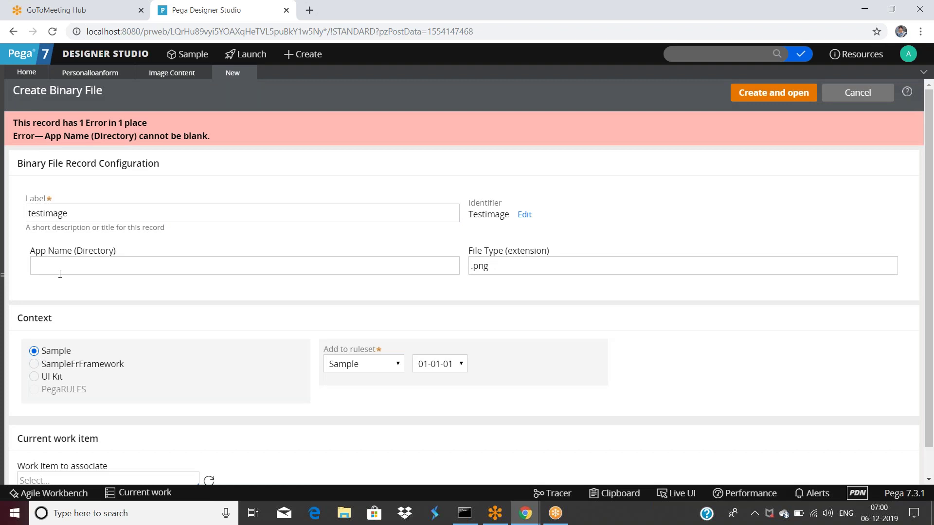
left_click(58, 268)
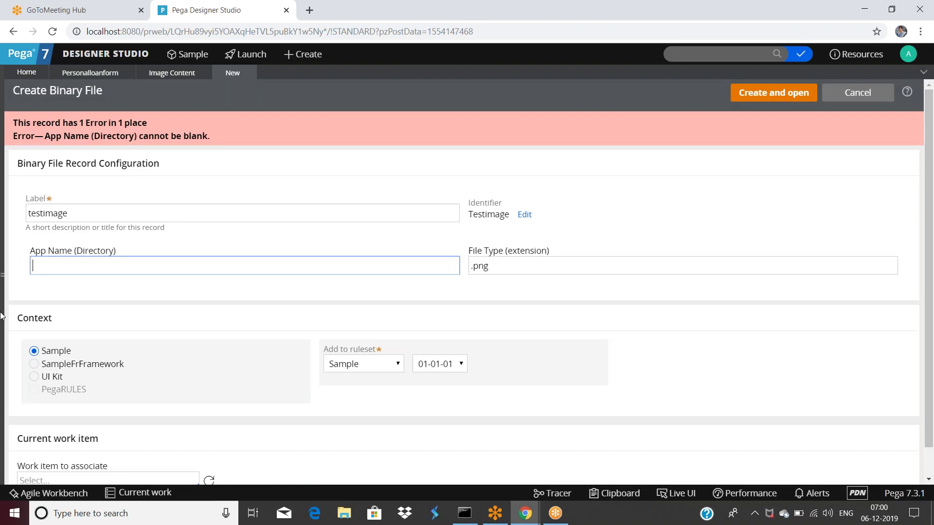
left_click(2, 275)
Check existing Binary File records, then set App Name to webwb and create the Testimage record.
scroll(121, 315, "up", 2)
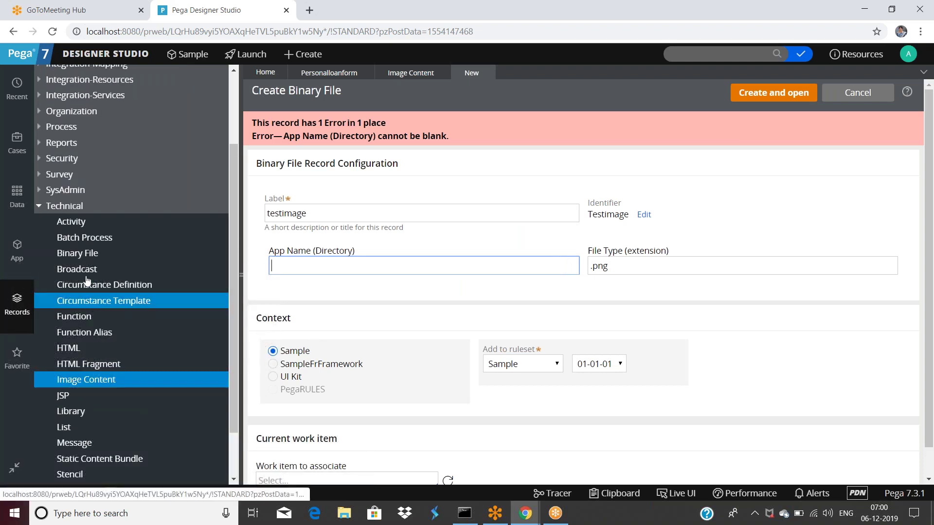
left_click(77, 253)
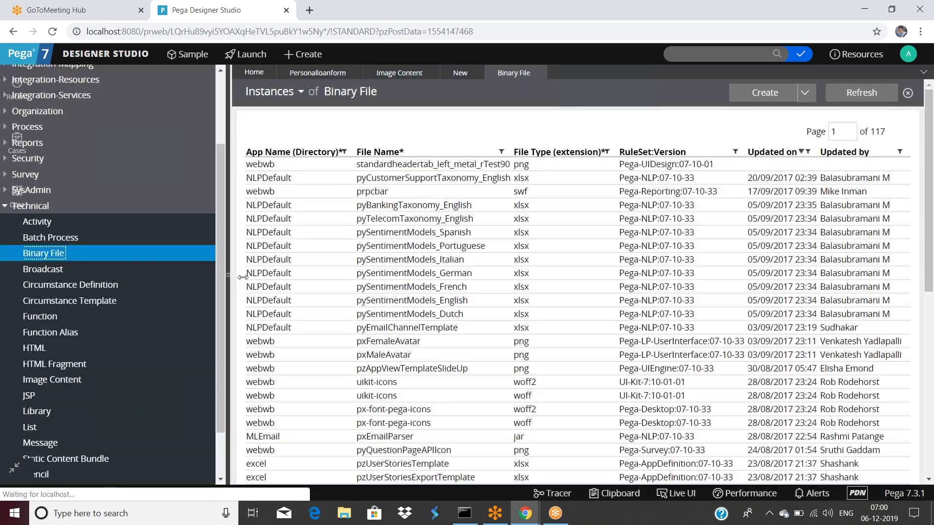
left_click(243, 277)
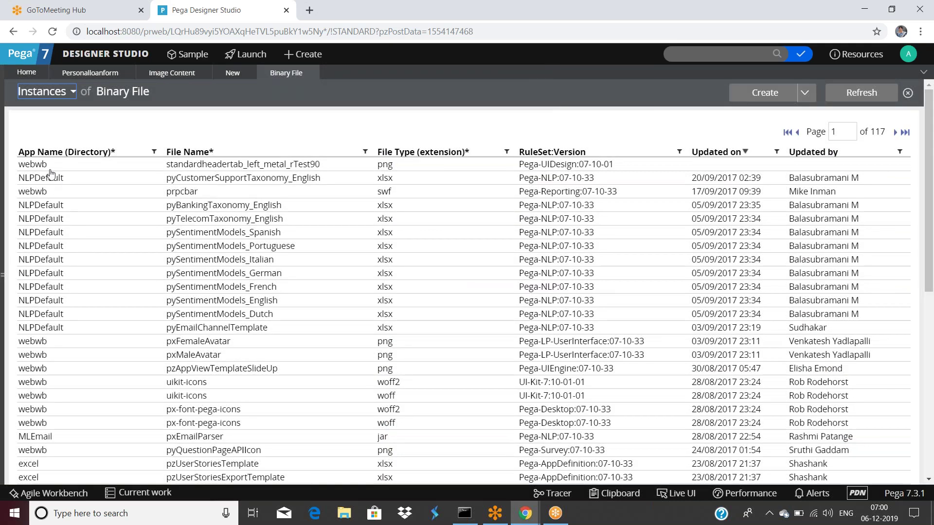
left_click(233, 75)
left_click(144, 261)
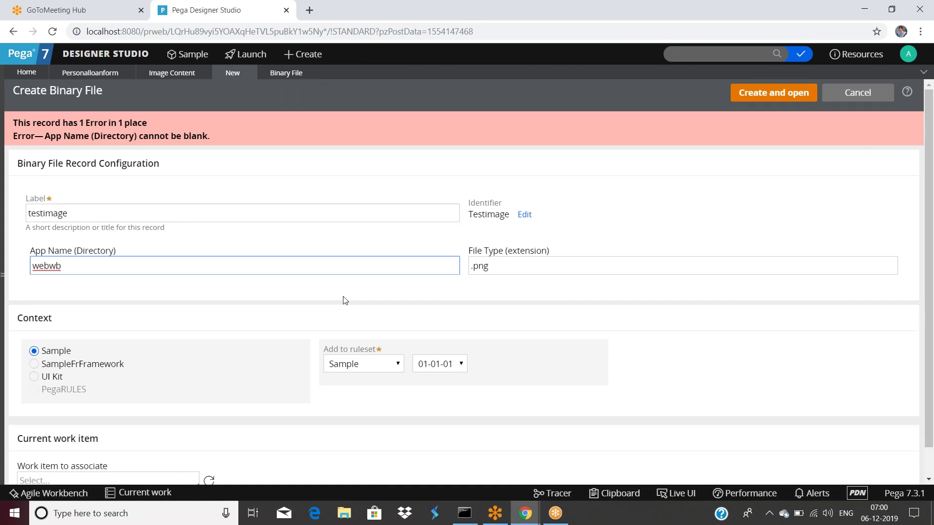
left_click(777, 95)
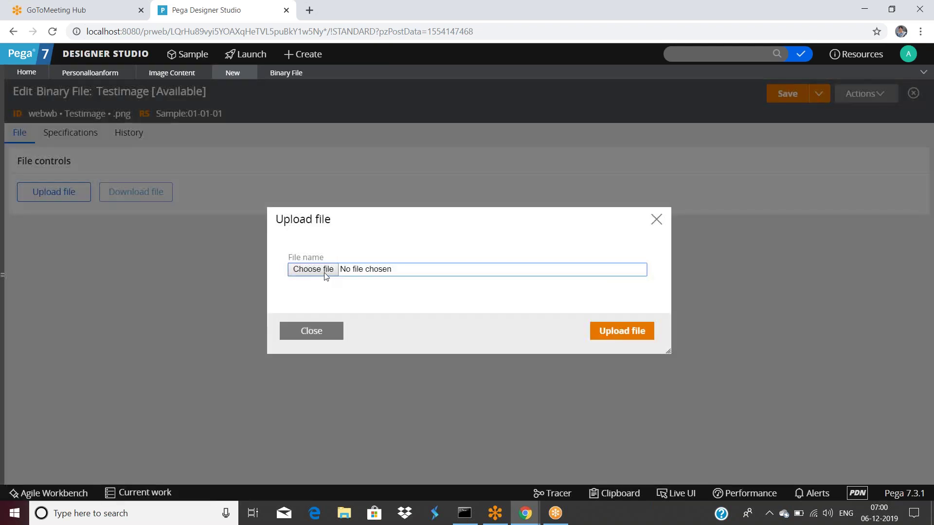
Start an image upload for Testimage and browse the Pictures, Saved Pictures and Camera Roll folders.
left_click(324, 271)
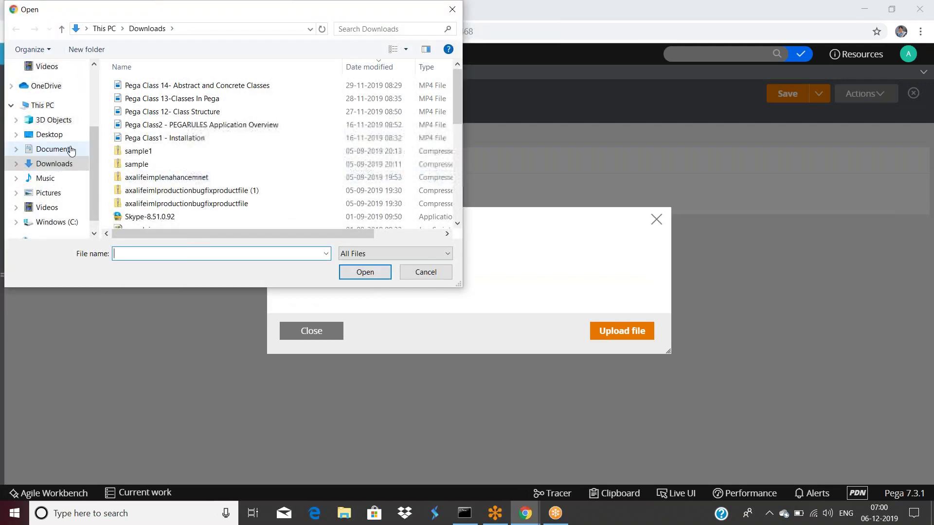
left_click(55, 193)
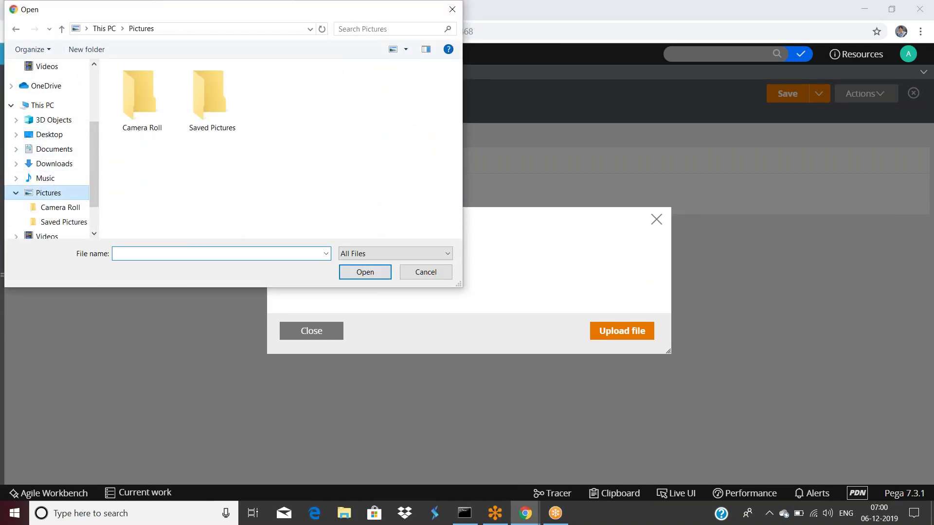
double_click(203, 104)
left_click(140, 28)
double_click(134, 107)
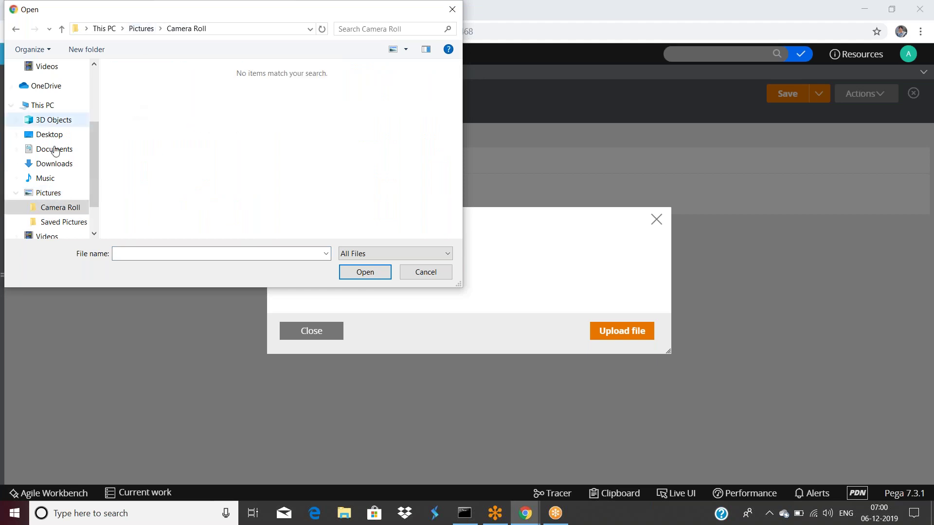
scroll(72, 174, "down", 2)
left_click(71, 173)
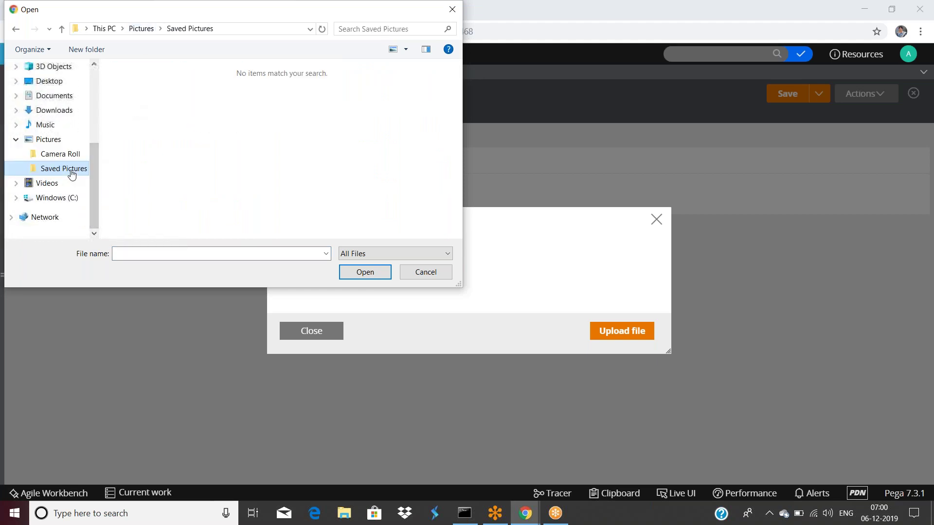
scroll(57, 185, "up", 5)
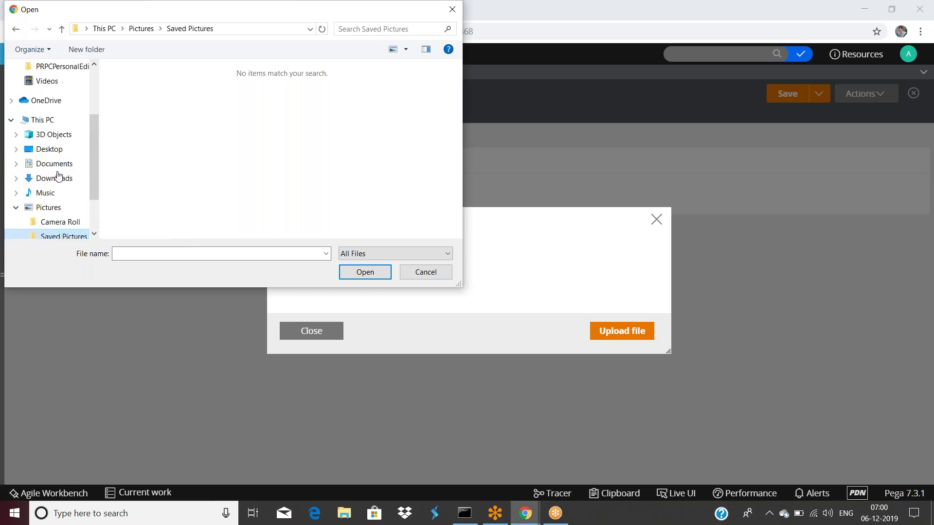
left_click(51, 99)
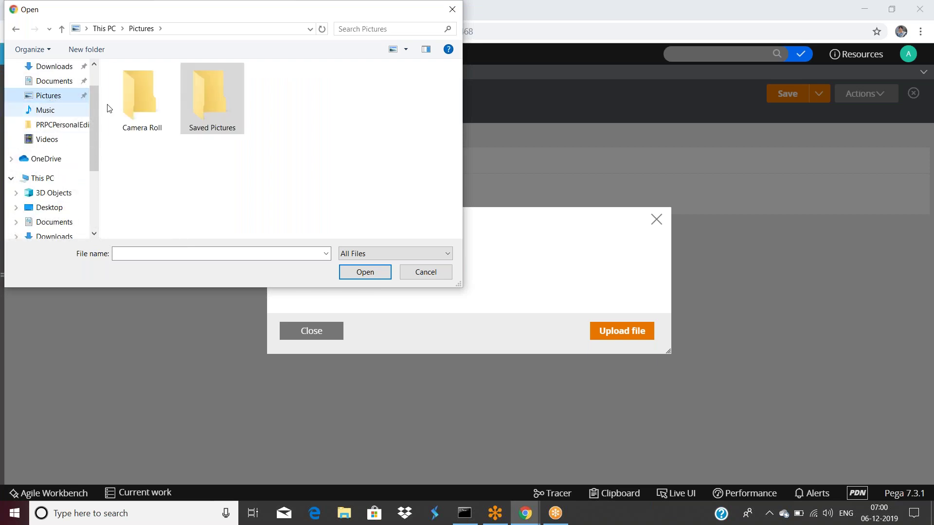
Cancel the file picker without choosing a file and open a new browser tab.
left_click(527, 521)
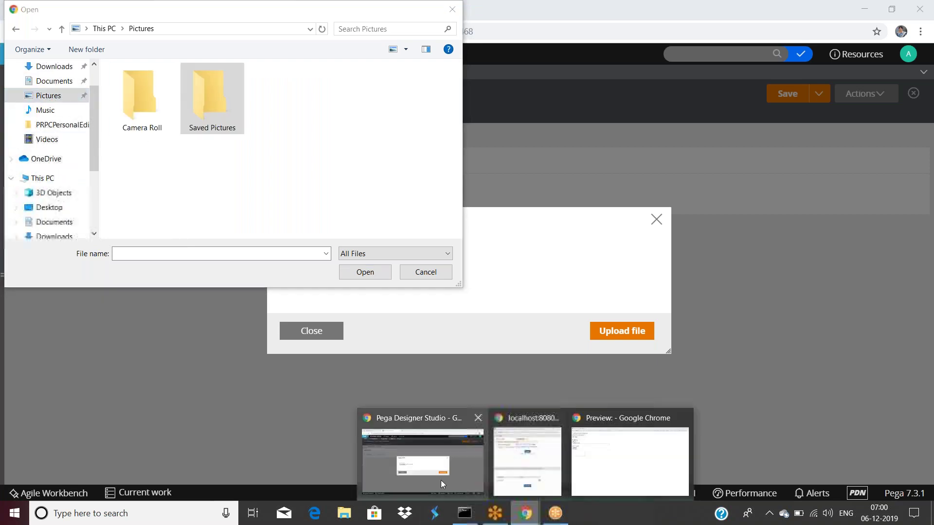
left_click(419, 469)
left_click_drag(231, 16, 410, 140)
key("Escape")
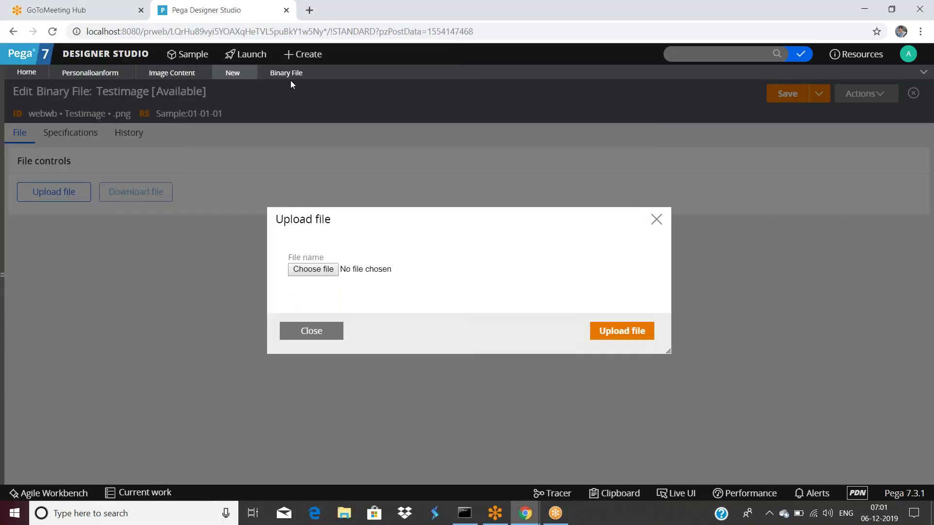
left_click(307, 10)
Search Google for 'sample images' and save the Flatiron building photo to the Desktop as download.jpg.
type("sa")
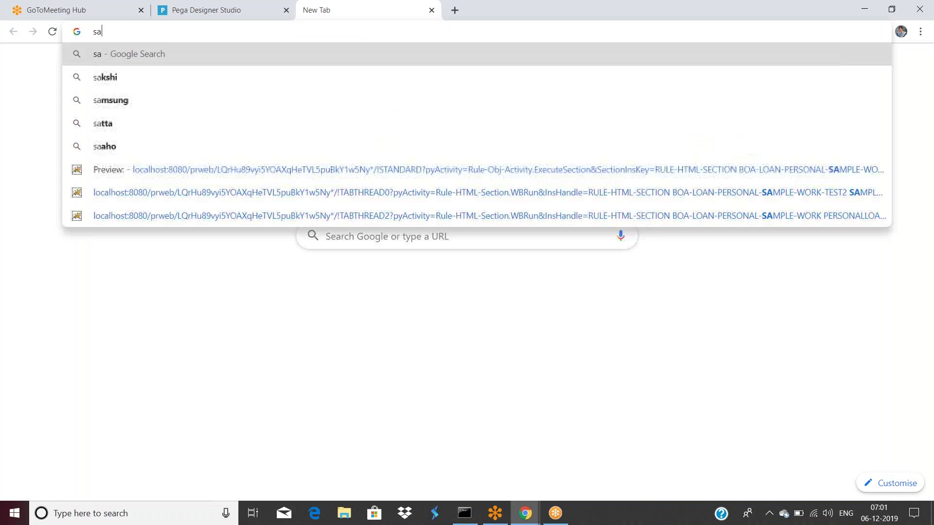
type("mple images")
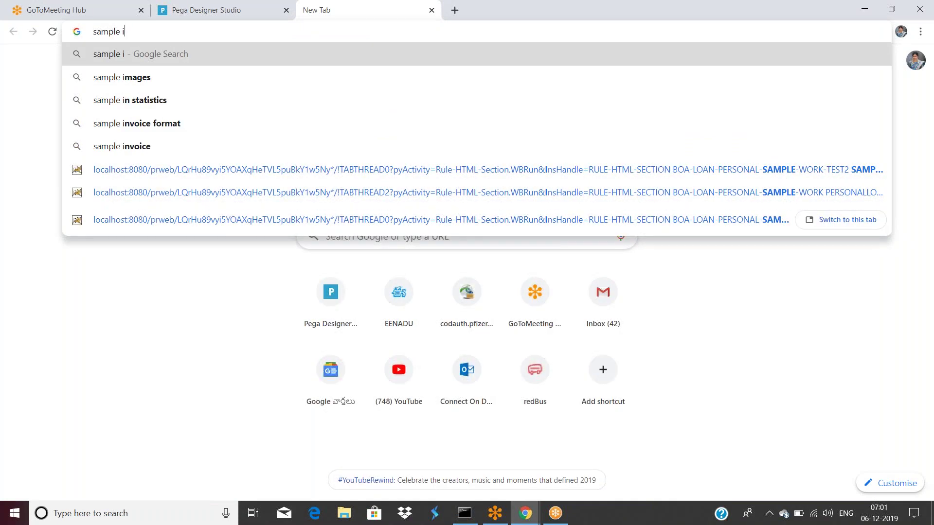
key("BackSpace")
type("mage")
key("Return")
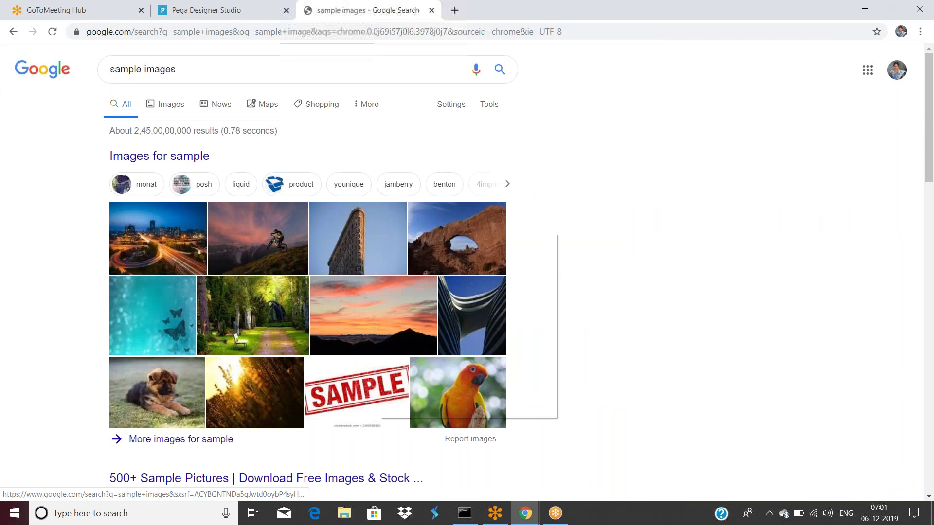
right_click(380, 233)
left_click(429, 347)
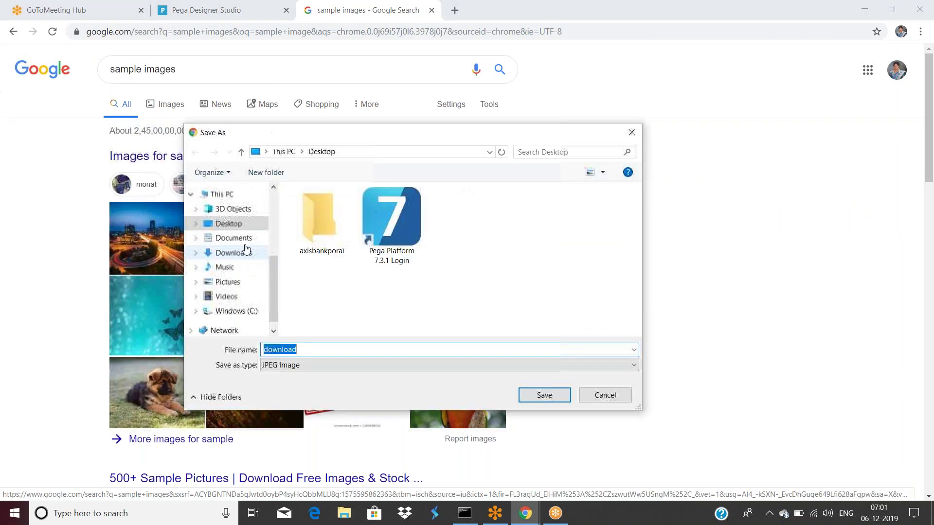
left_click(541, 394)
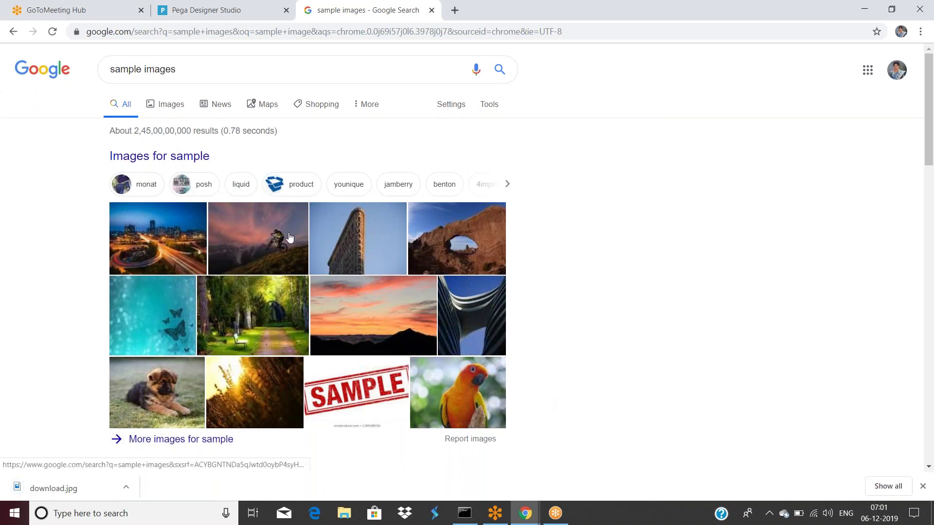
Search 'sample png images' and save the autumn trees image to the Desktop as download (1).jpg.
double_click(171, 68)
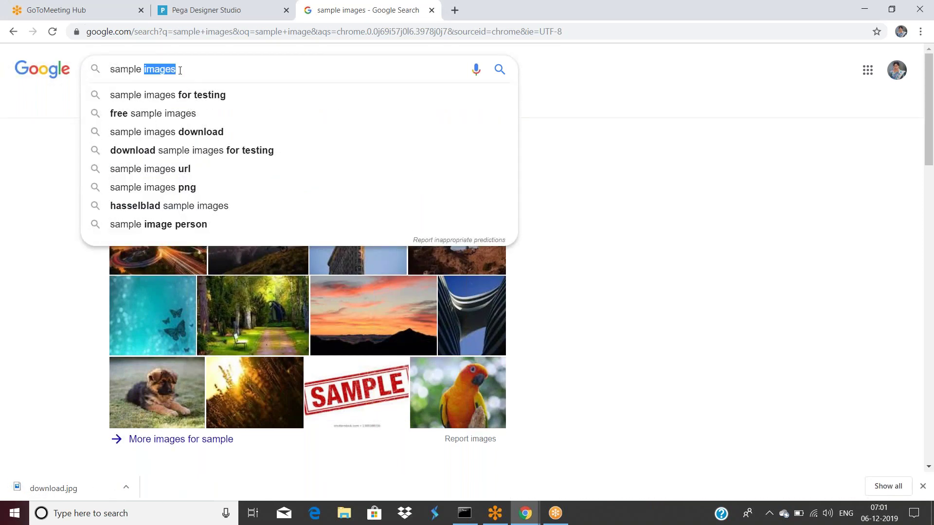
type("png")
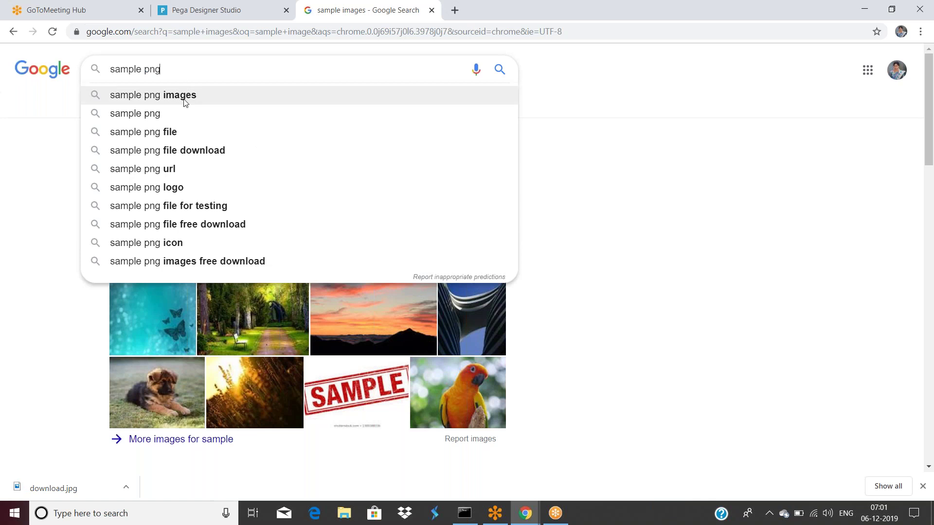
left_click(187, 96)
right_click(251, 210)
left_click(294, 321)
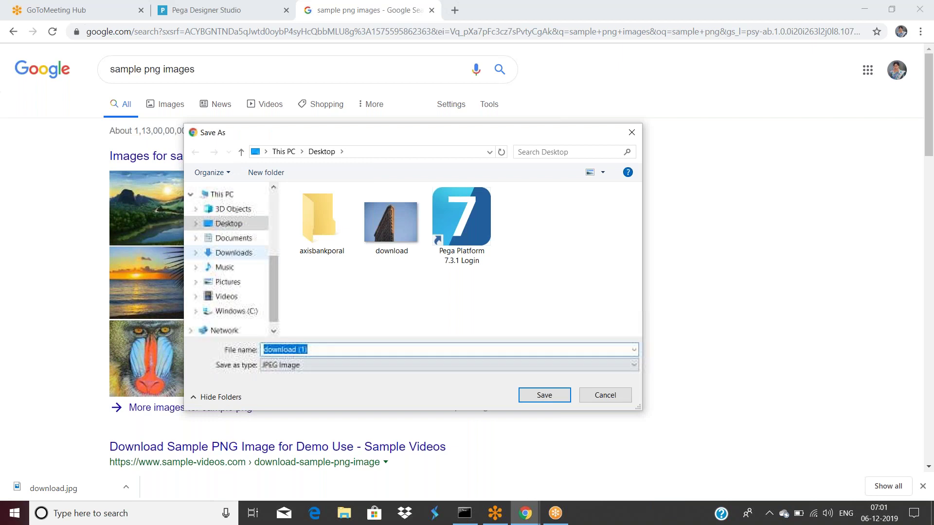
left_click(545, 395)
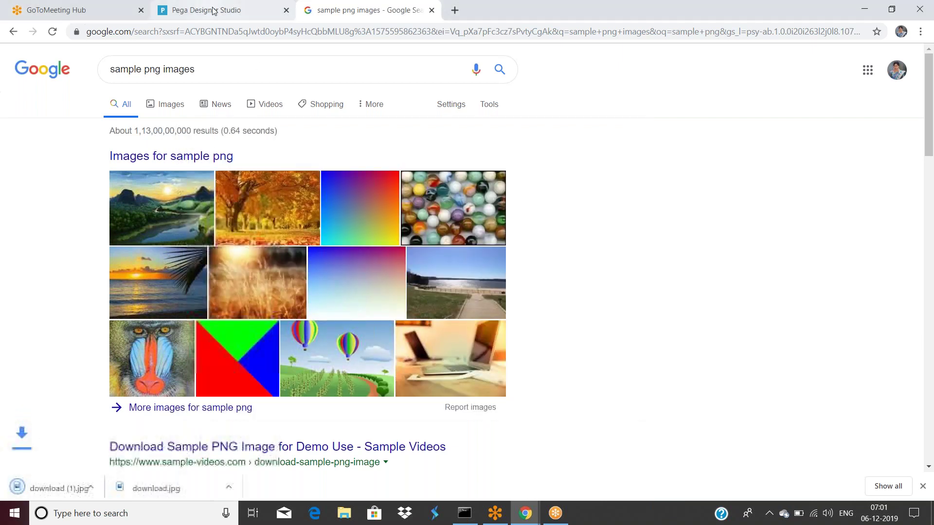
left_click(209, 10)
left_click(329, 257)
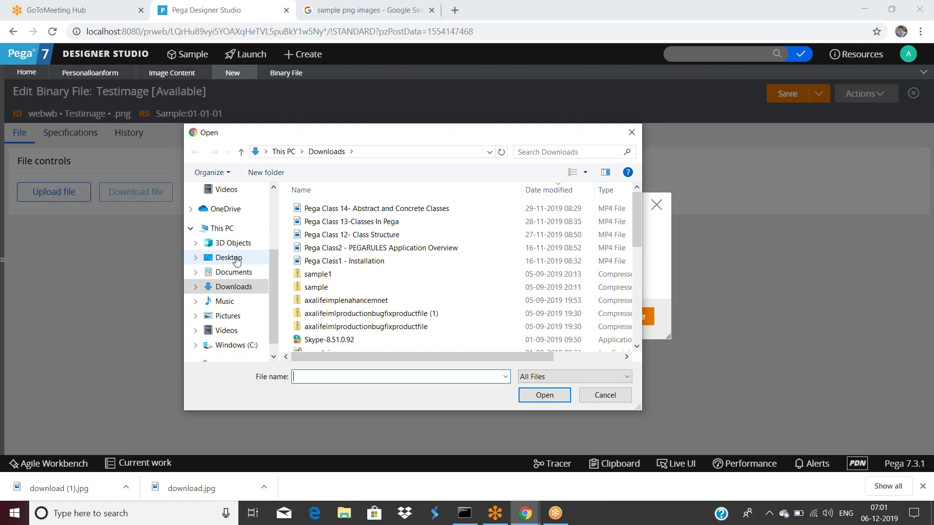
Upload download (1).jpg from the Desktop to Testimage, which is rejected, then return to the Google png results.
left_click(235, 258)
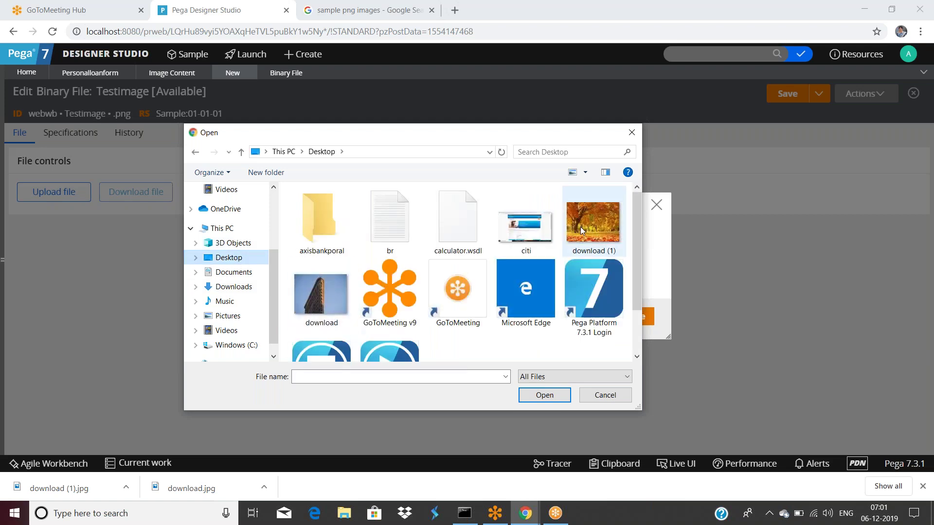
left_click(580, 228)
left_click(544, 395)
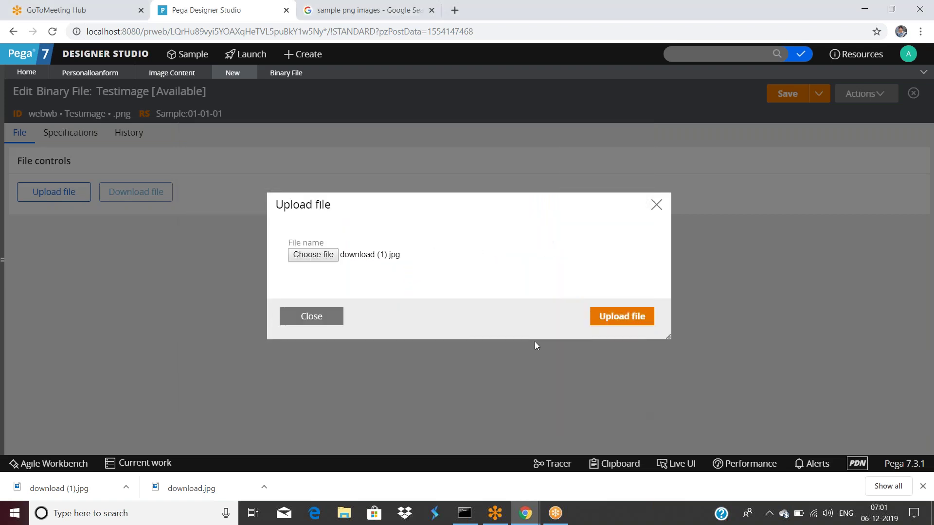
left_click(617, 319)
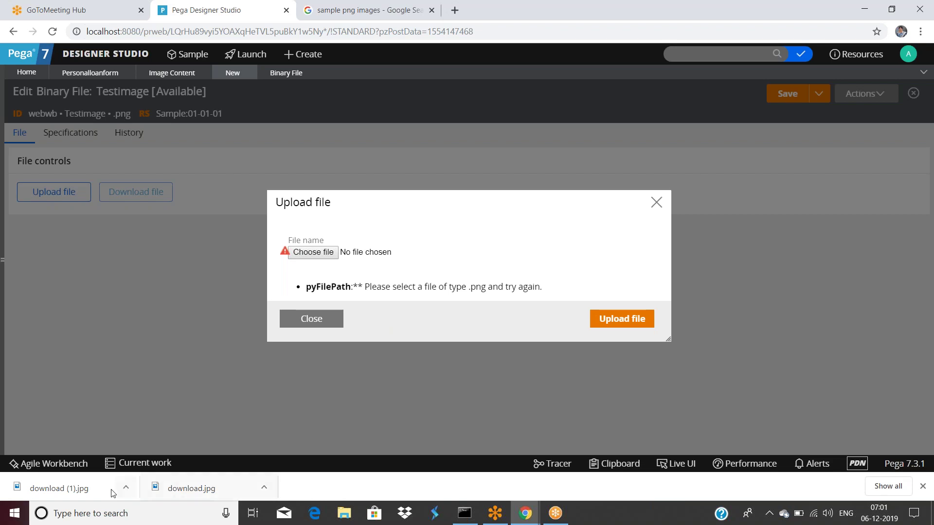
left_click(920, 485)
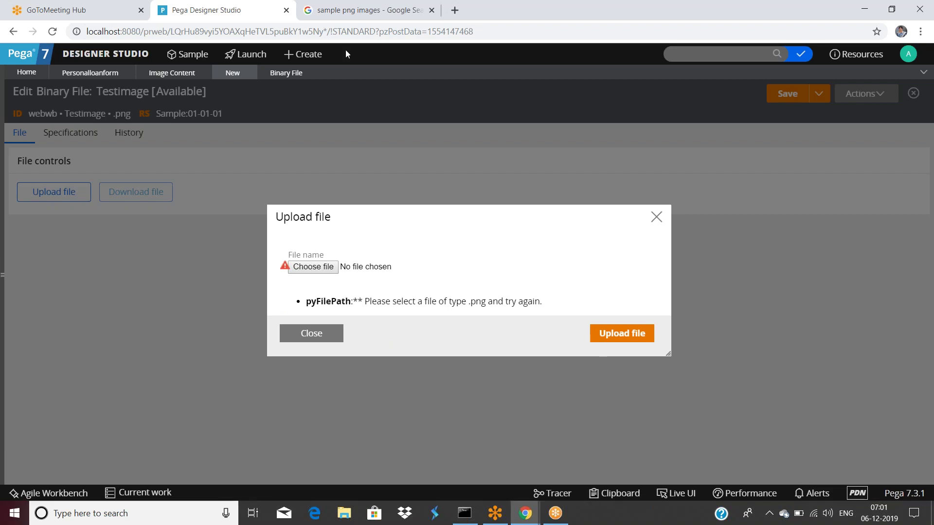
left_click(355, 11)
scroll(231, 253, "down", 2)
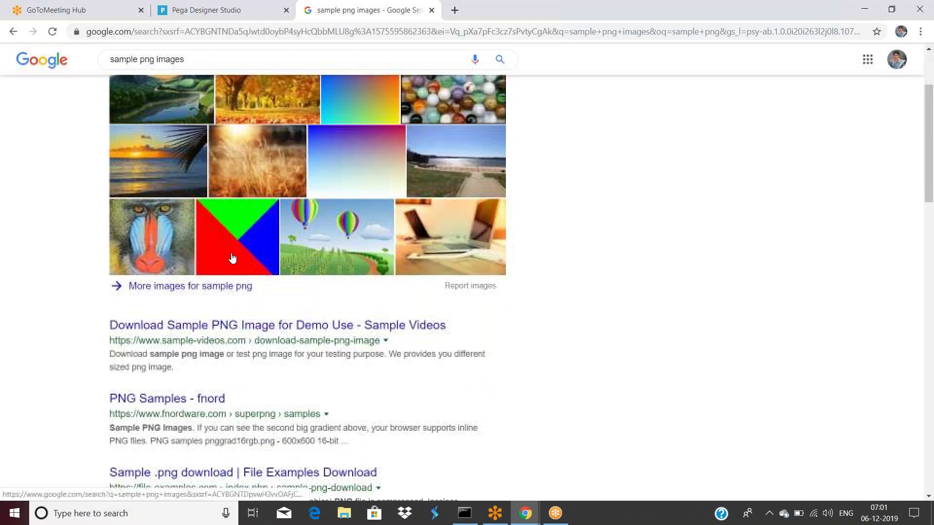
Download the 100kb sample PNG from sample-videos.com and reopen Testimage's upload file picker.
left_click(233, 327)
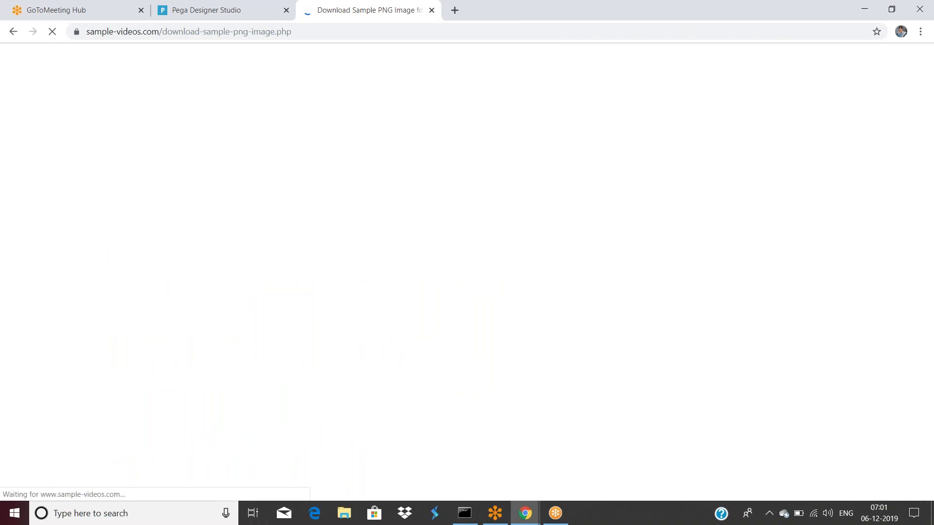
scroll(327, 315, "down", 7)
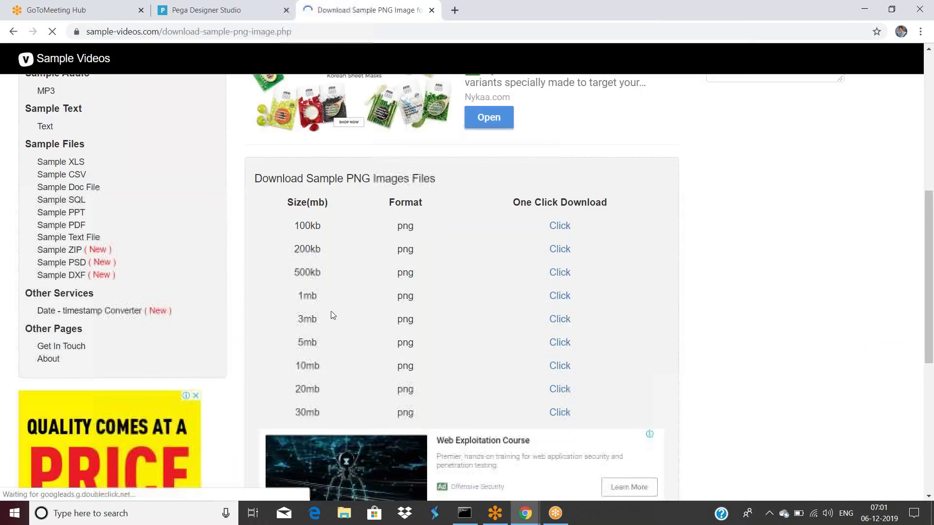
left_click(559, 226)
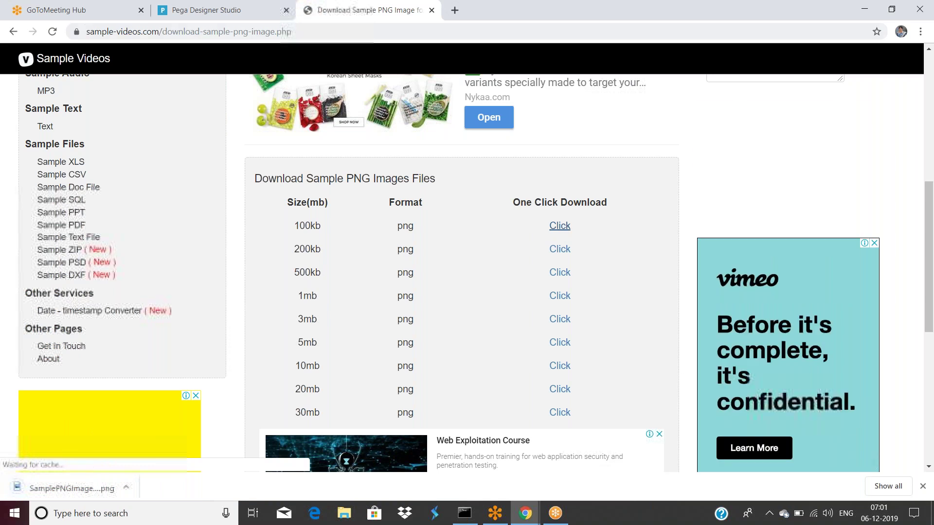
left_click(160, 12)
left_click(324, 252)
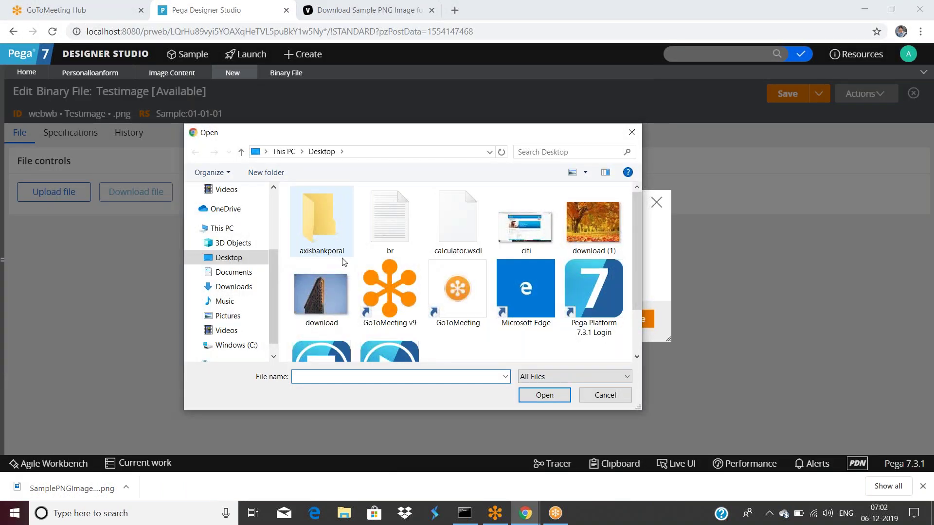
Pick SamplePNGImage_100kbmb.png from Downloads and upload it to Testimage, retrying after it fails.
left_click(238, 287)
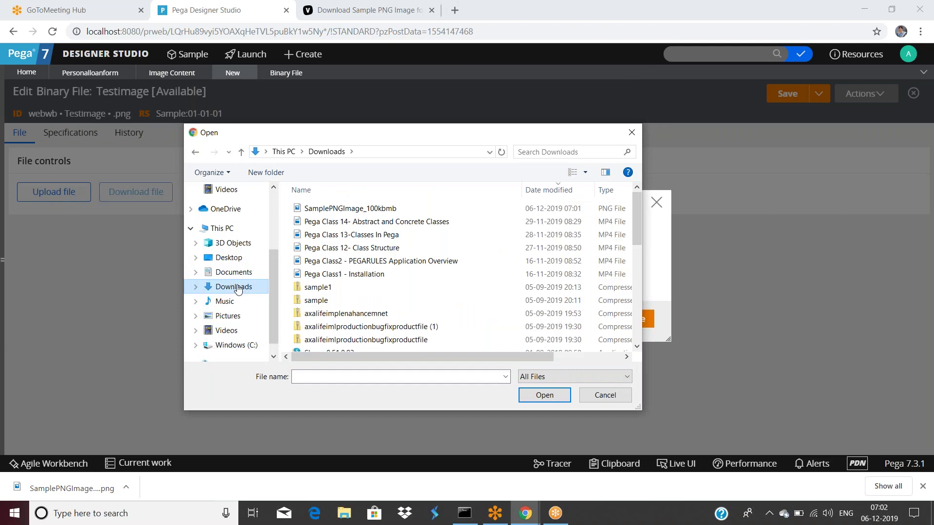
left_click(391, 209)
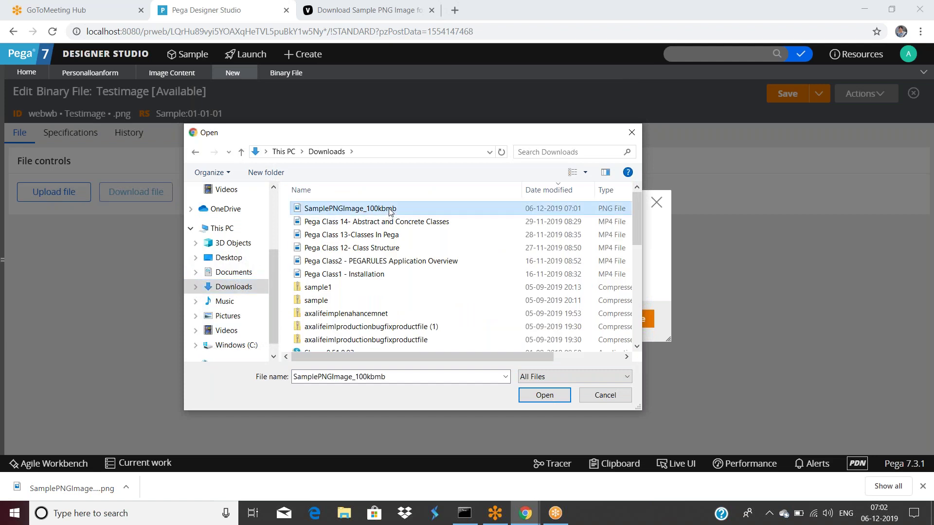
left_click(530, 397)
left_click(608, 326)
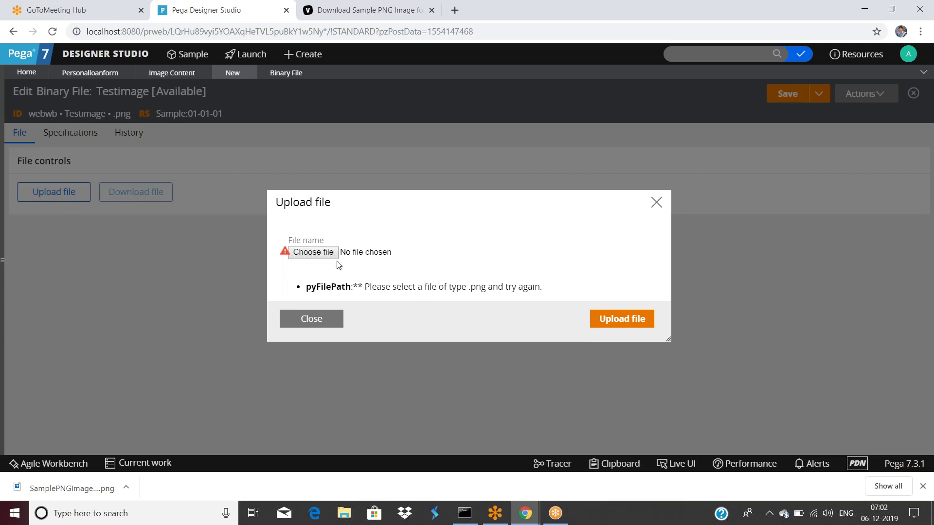
left_click(614, 318)
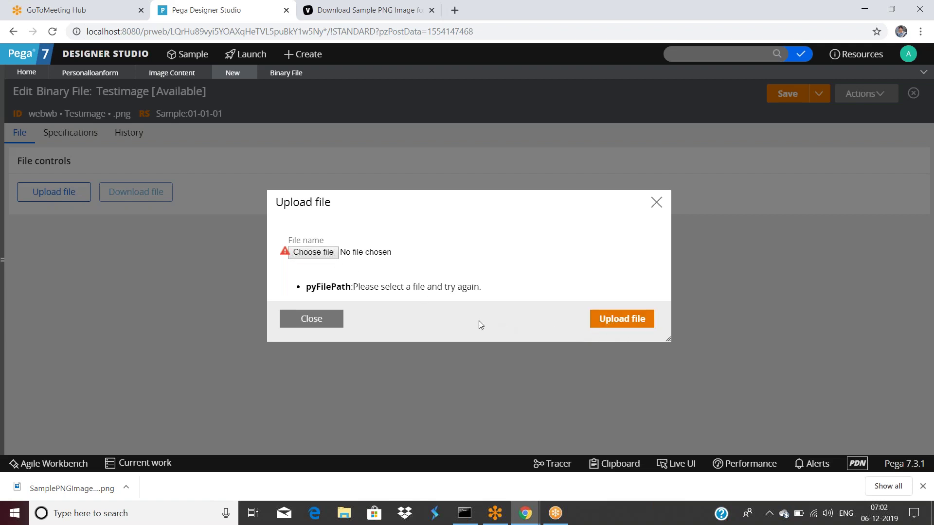
left_click(329, 253)
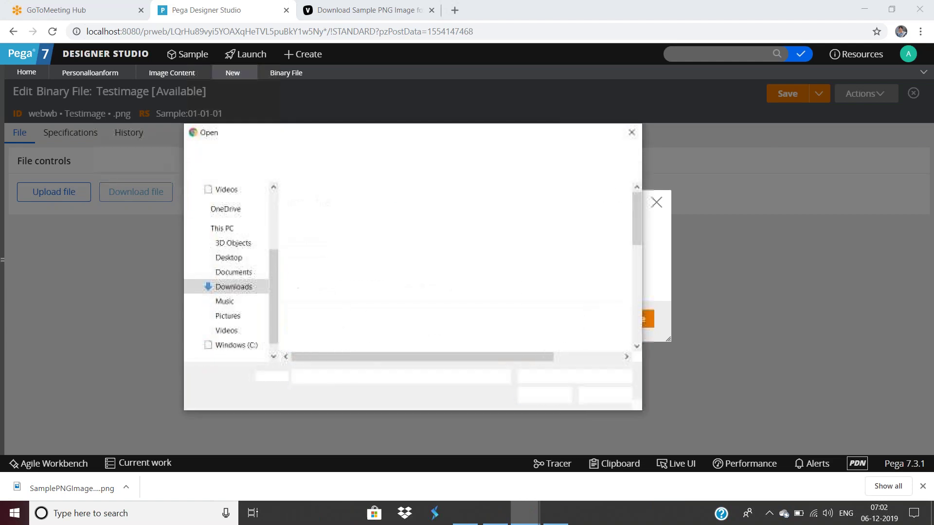
left_click(365, 210)
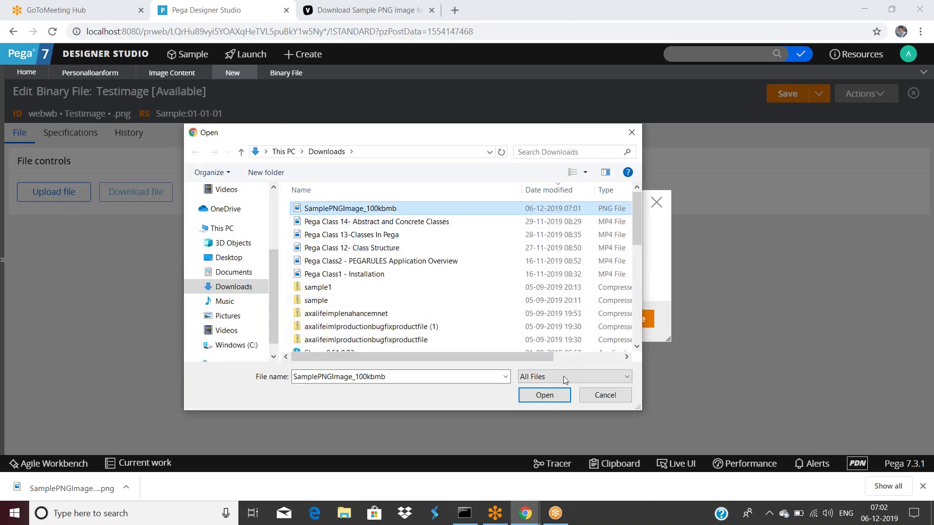
left_click(544, 396)
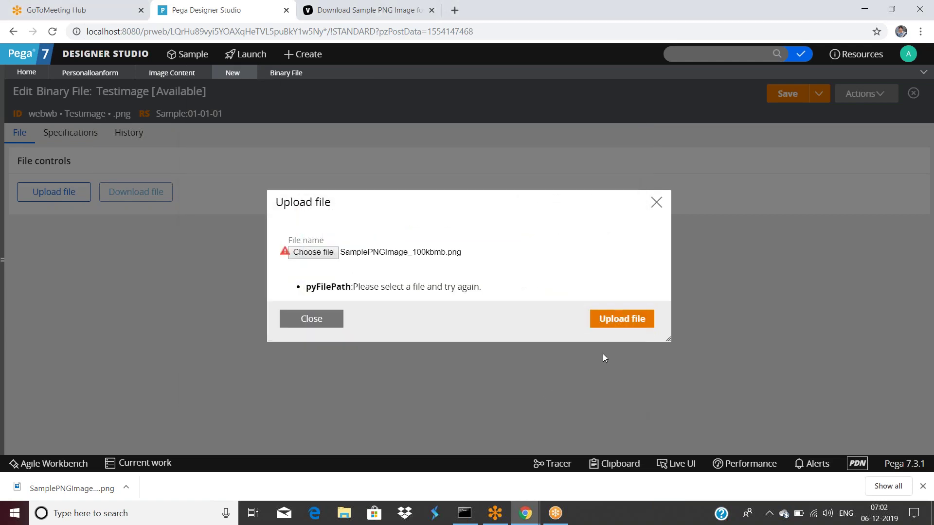
left_click(616, 323)
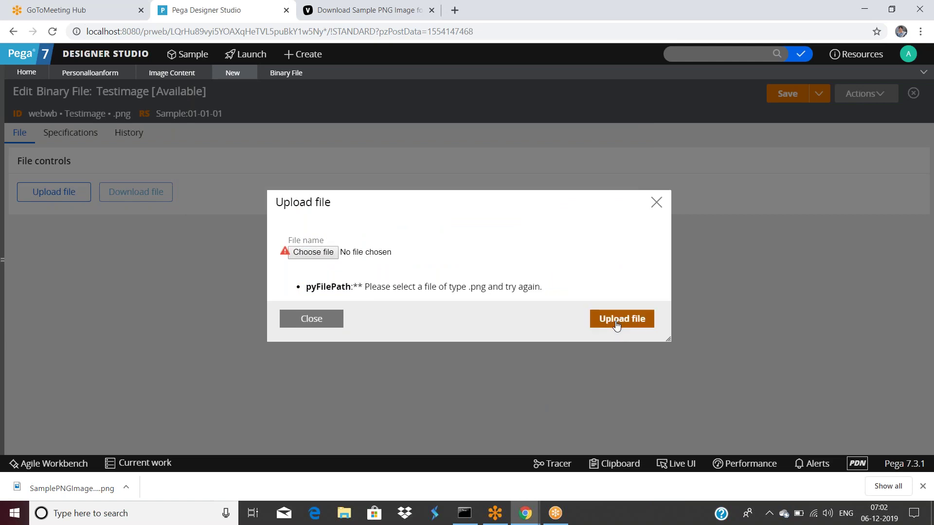
Choose the PNG once more and retry, then close the failed upload dialog and download notice.
left_click(314, 252)
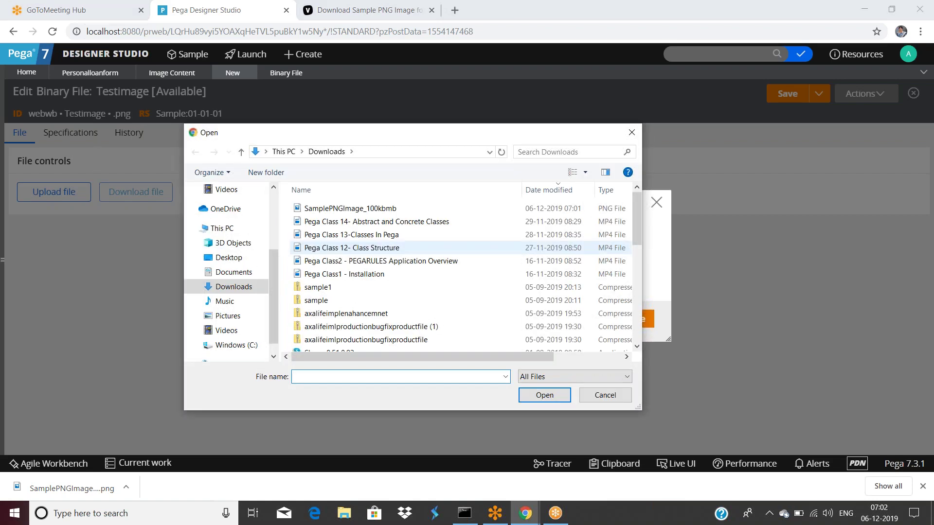
left_click(343, 209)
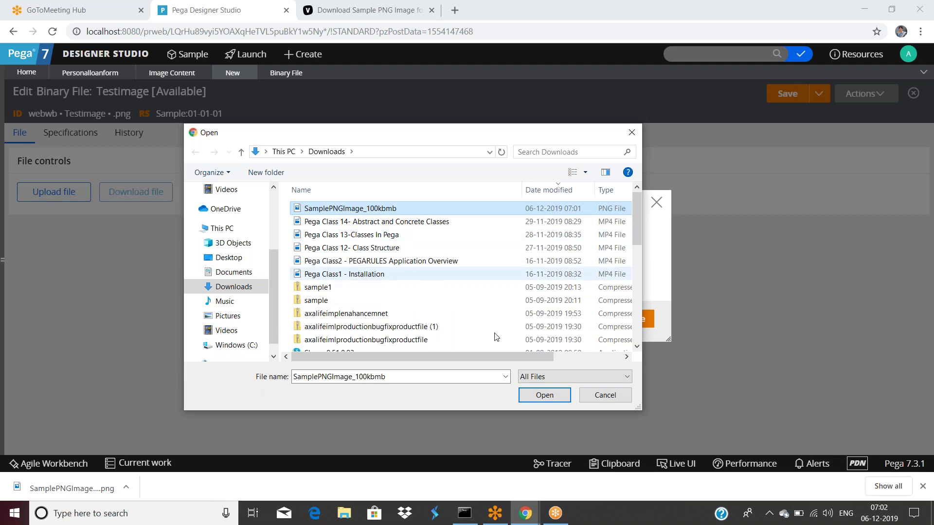
left_click(547, 403)
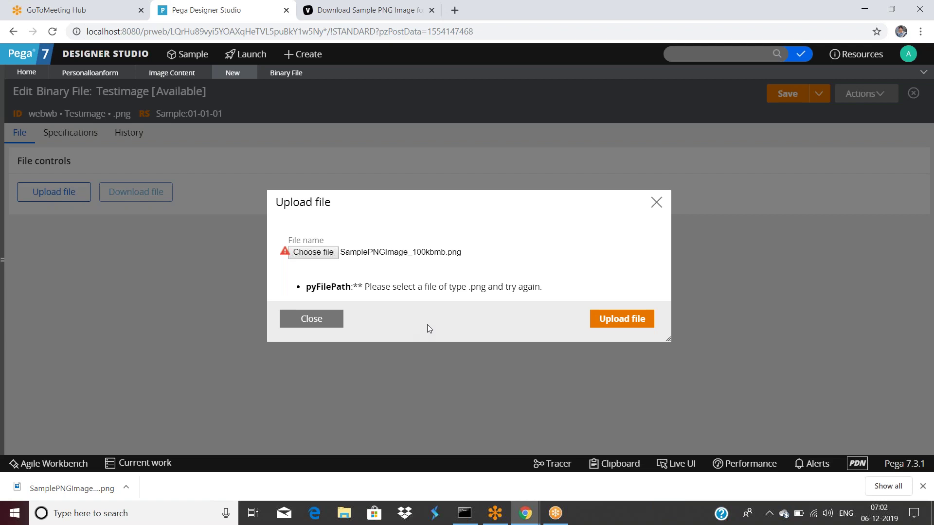
left_click(619, 322)
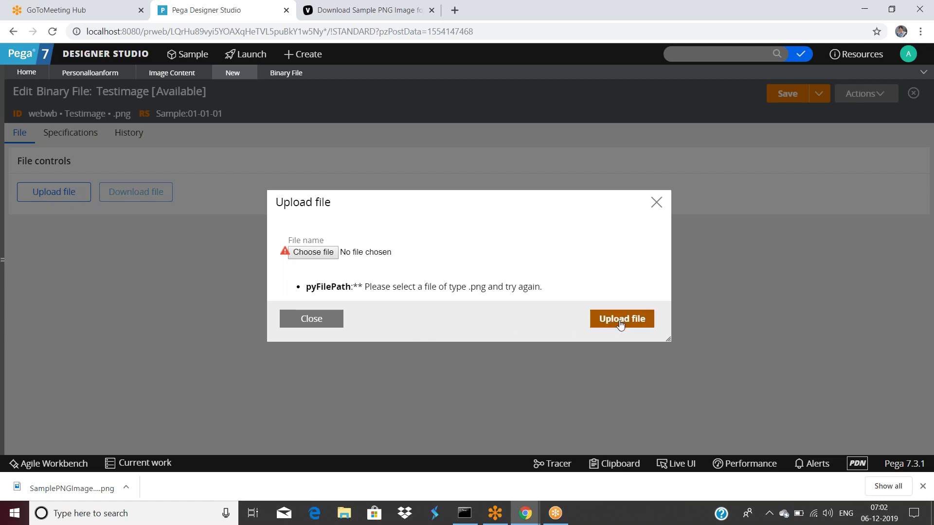
left_click(620, 322)
left_click(336, 323)
left_click(922, 486)
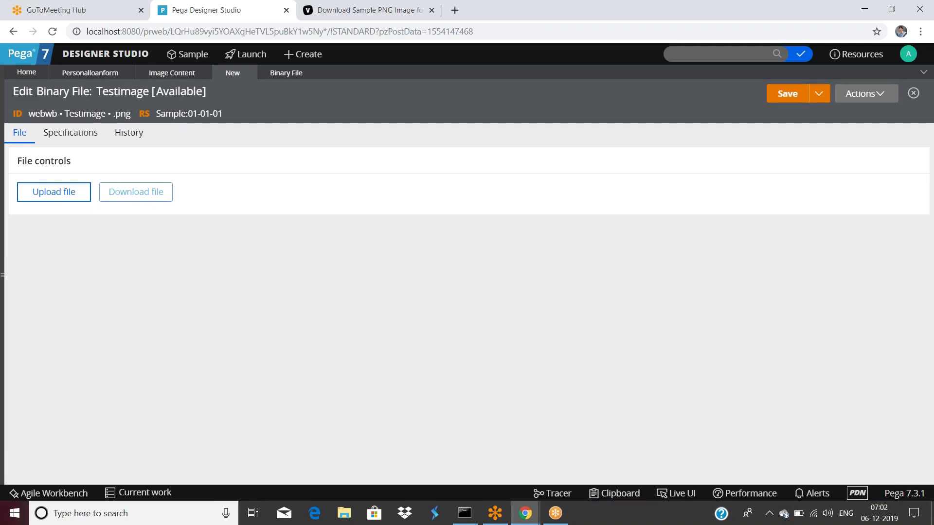
left_click(332, 516)
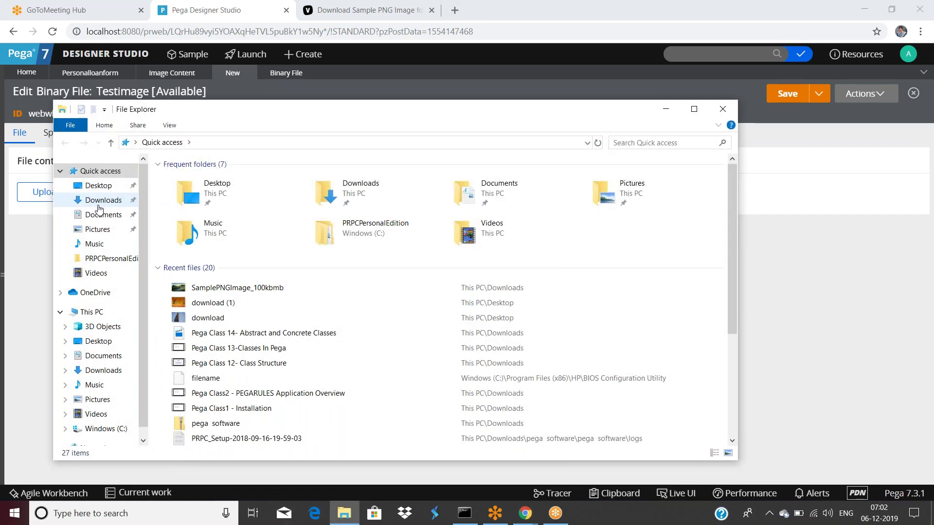
left_click(102, 203)
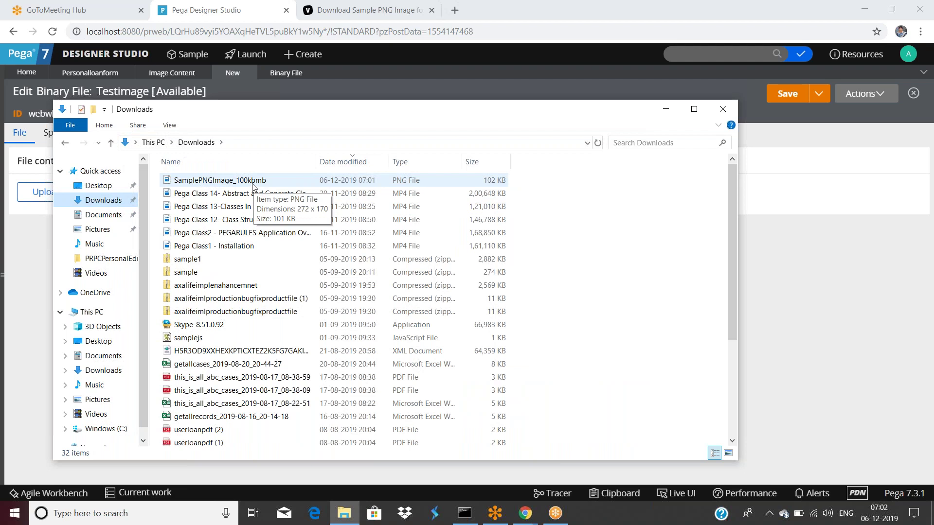
left_click(252, 184)
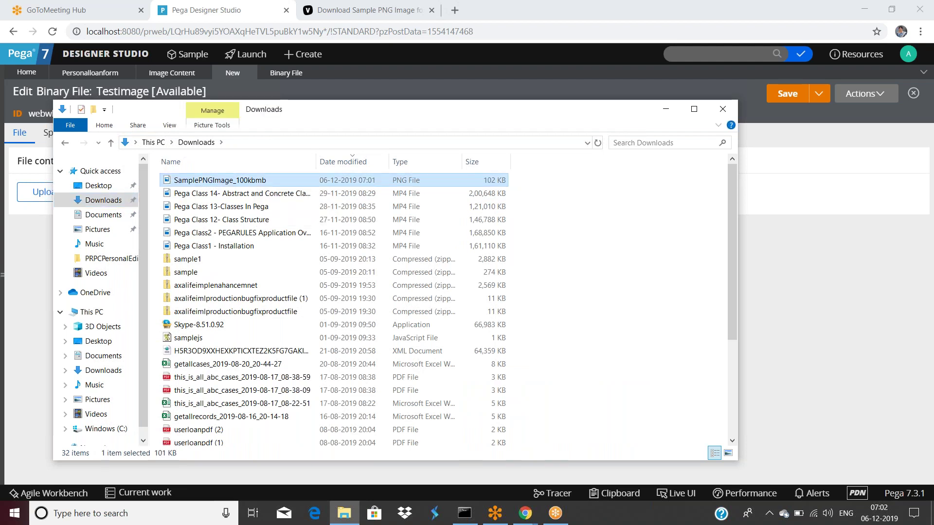
right_click(253, 182)
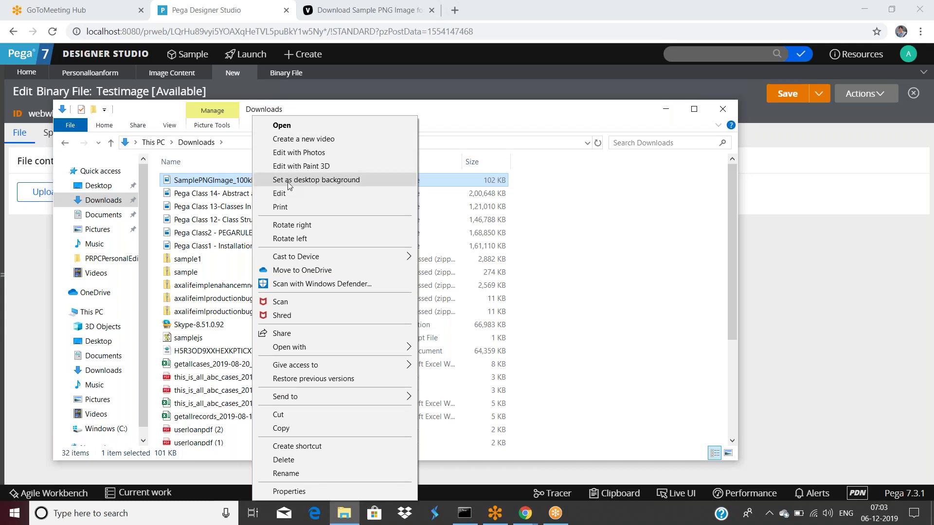
left_click(798, 267)
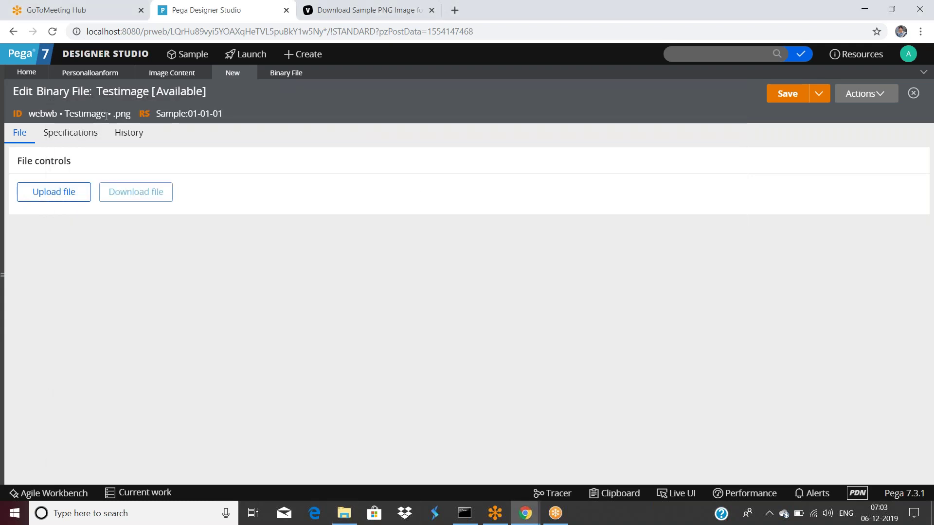
Switch from Image Content to the Binary File tab and scroll its 117-page instances list.
left_click(173, 77)
left_click(286, 84)
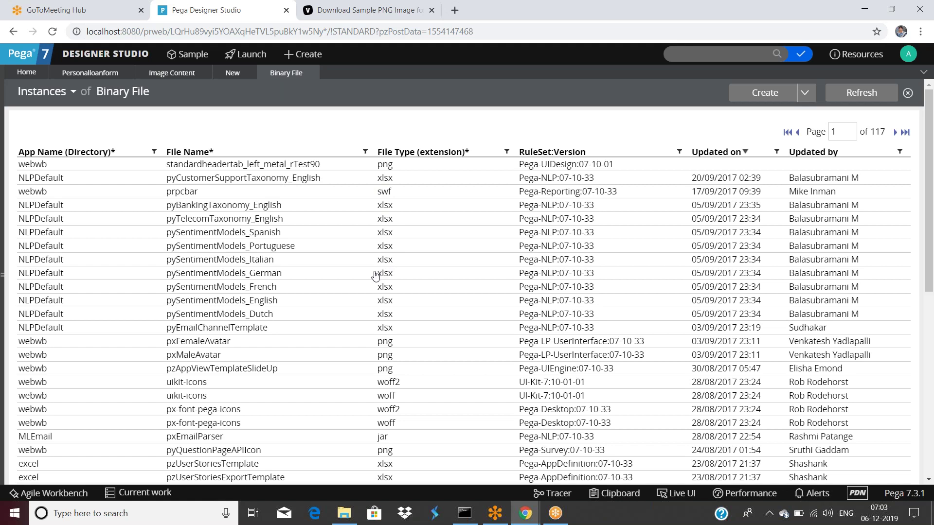
scroll(375, 272, "down", 6)
scroll(203, 364, "up", 6)
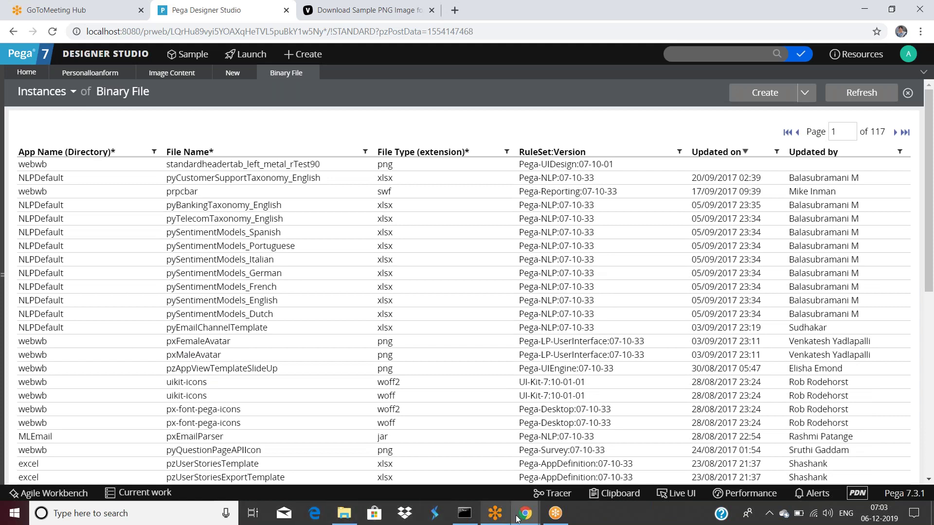
Rename the downloaded PNG in Downloads to SamplePNG.
left_click(336, 513)
right_click(190, 181)
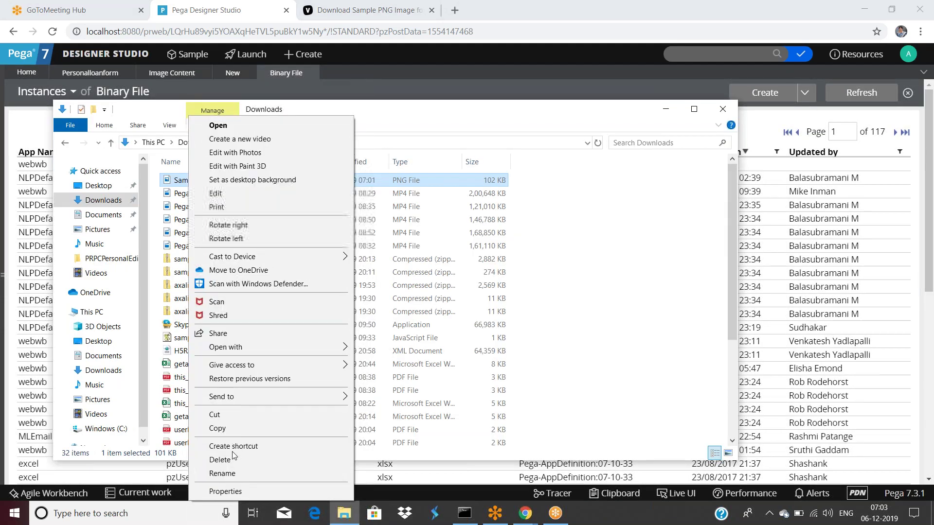
left_click(214, 472)
key("Return")
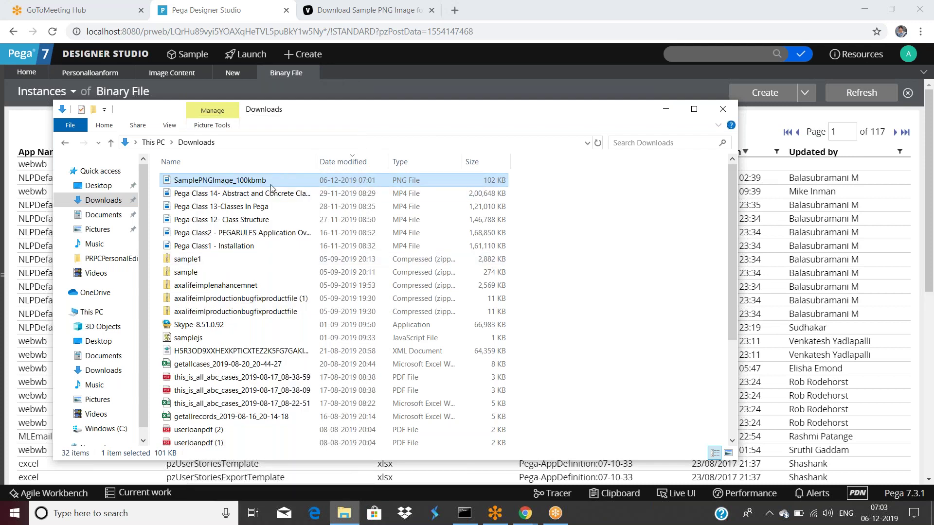
right_click(260, 181)
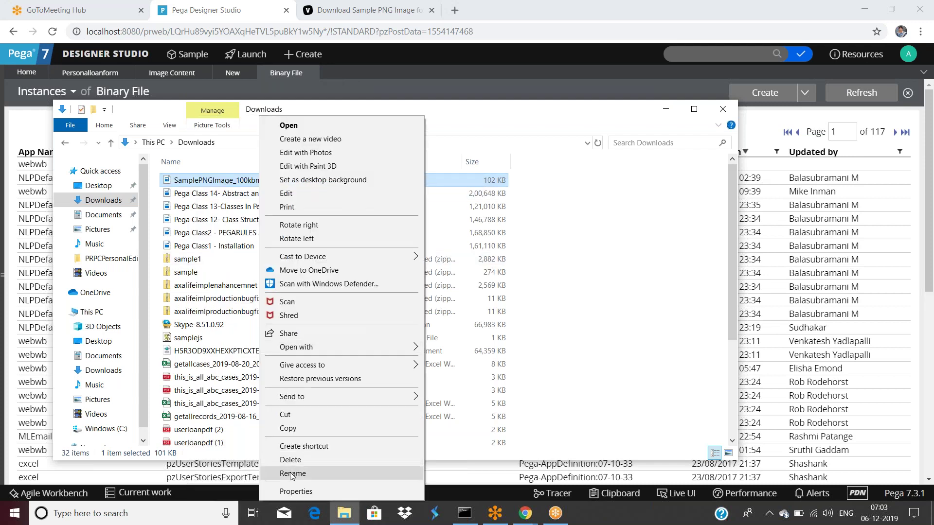
left_click(287, 473)
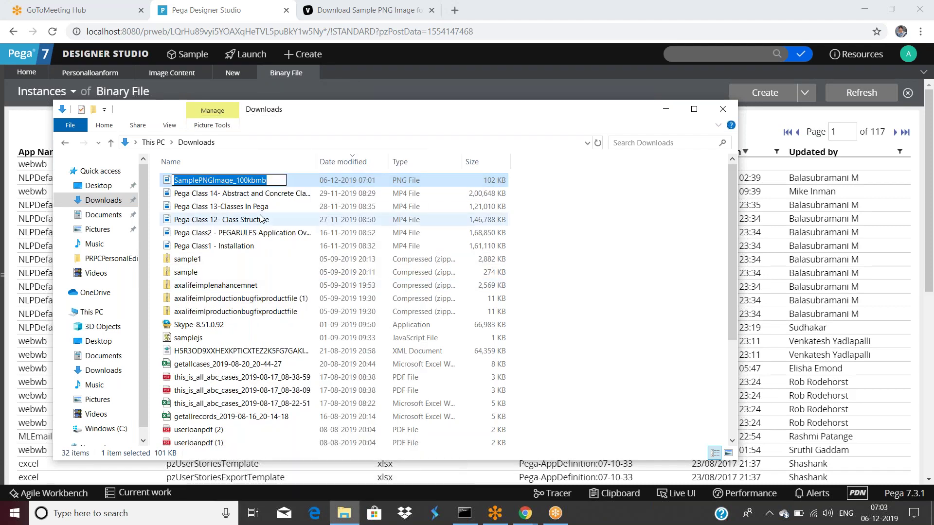
key("End")
key("BackSpace")
key("BackSpace")
key("BackSpace")
key("BackSpace")
key("BackSpace")
key("BackSpace")
key("BackSpace")
key("BackSpace")
key("BackSpace")
key("BackSpace")
key("BackSpace")
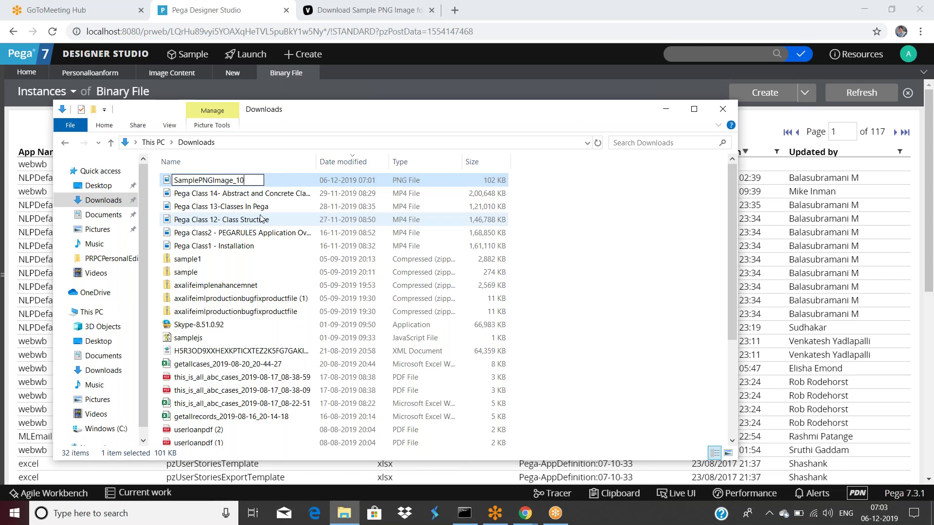
key("BackSpace")
key("BackSpace")
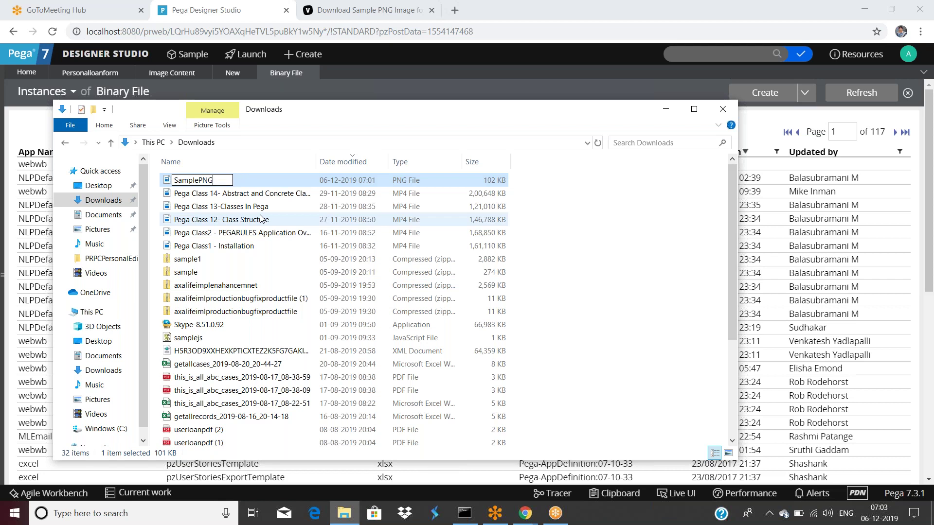
key("Return")
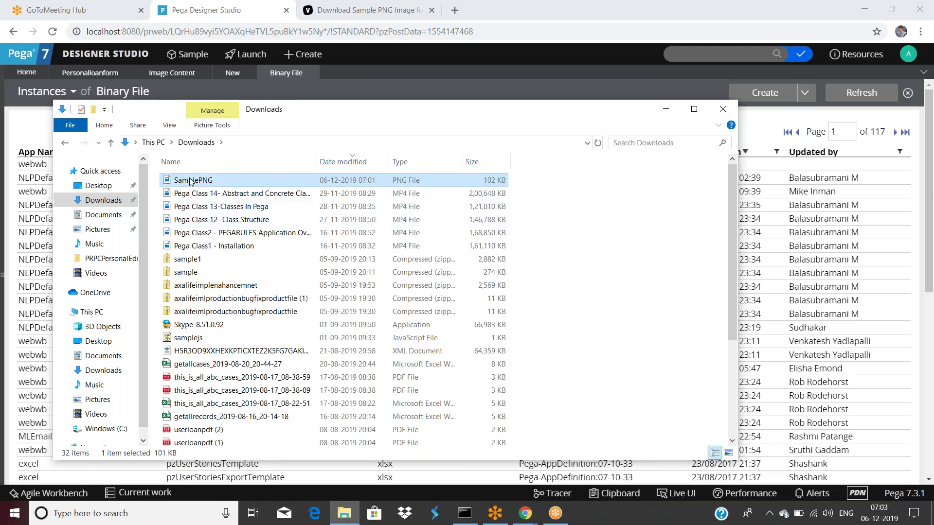
Open SamplePNG to check the image, then close the viewer and File Explorer.
right_click(189, 180)
left_click(228, 126)
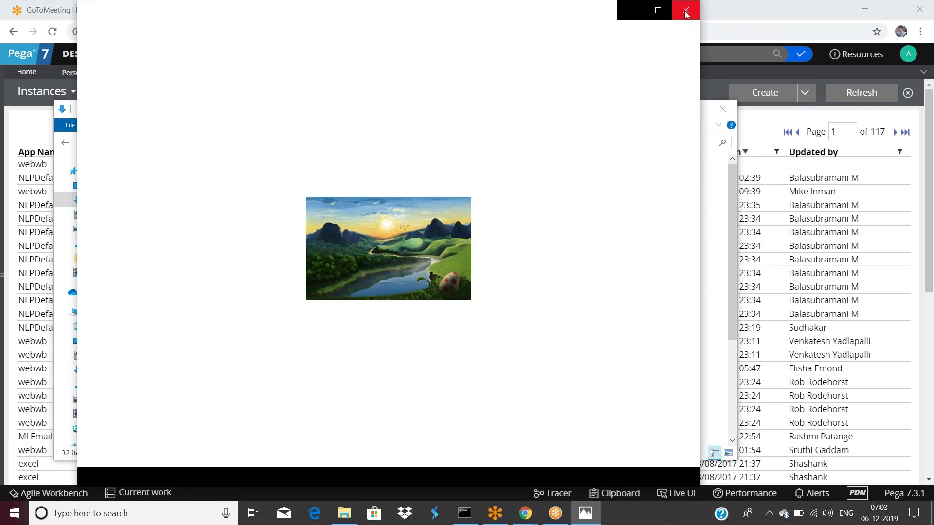
left_click(685, 11)
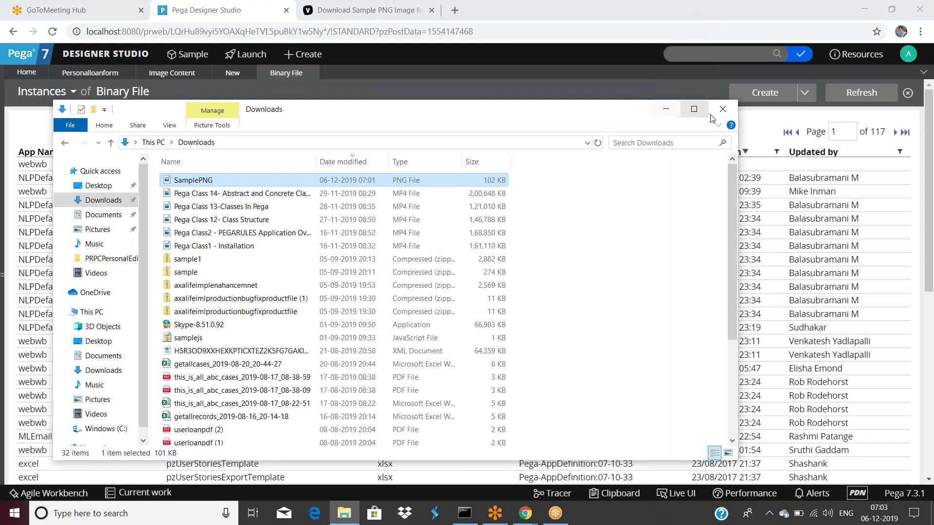
left_click(722, 111)
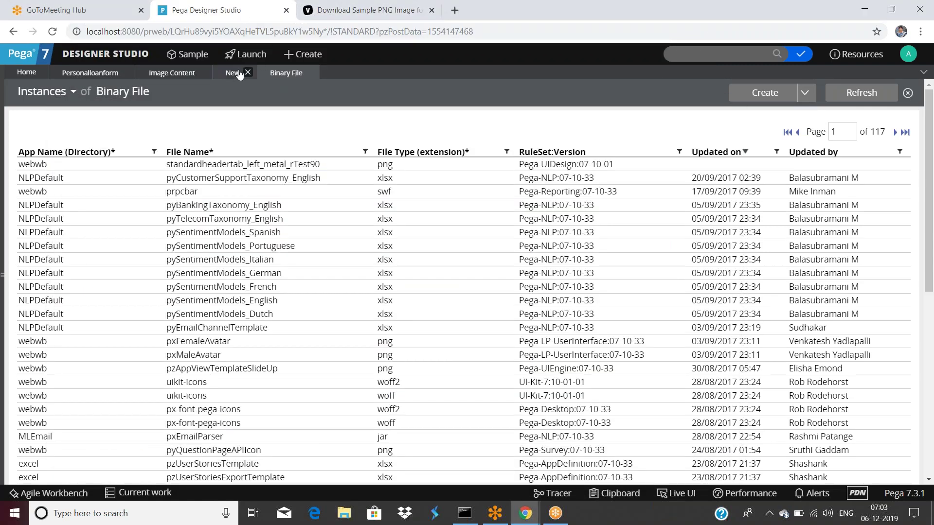
Try uploading SamplePNG.png into the Testimage record and dismiss the failed upload dialog.
left_click(238, 75)
left_click(56, 191)
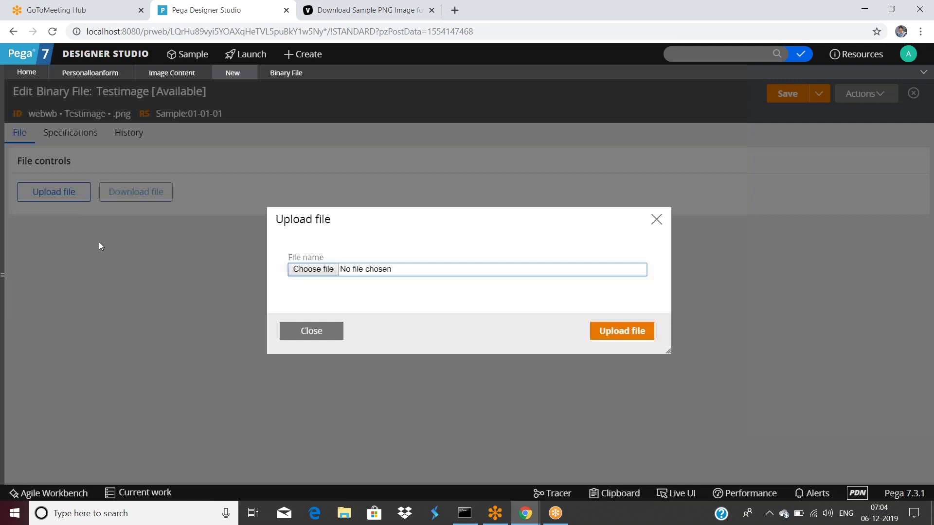
left_click(313, 270)
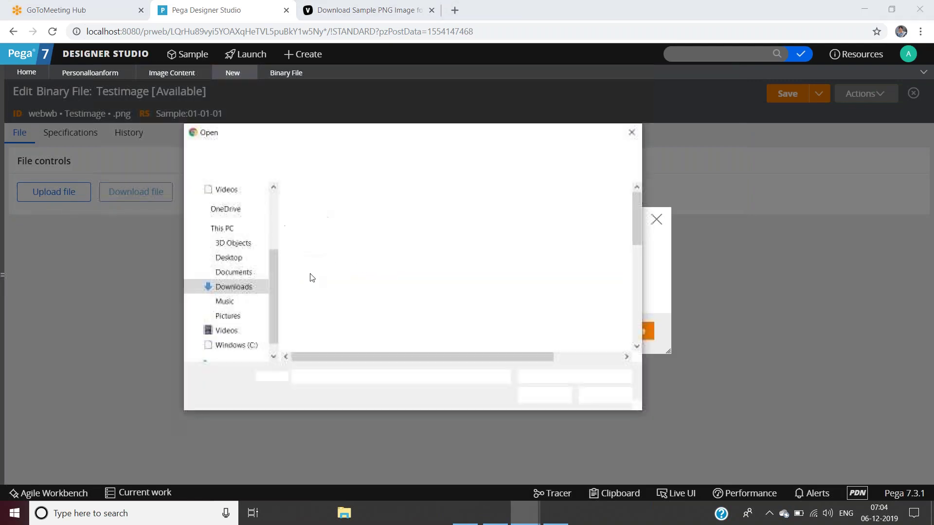
left_click(321, 208)
left_click(542, 395)
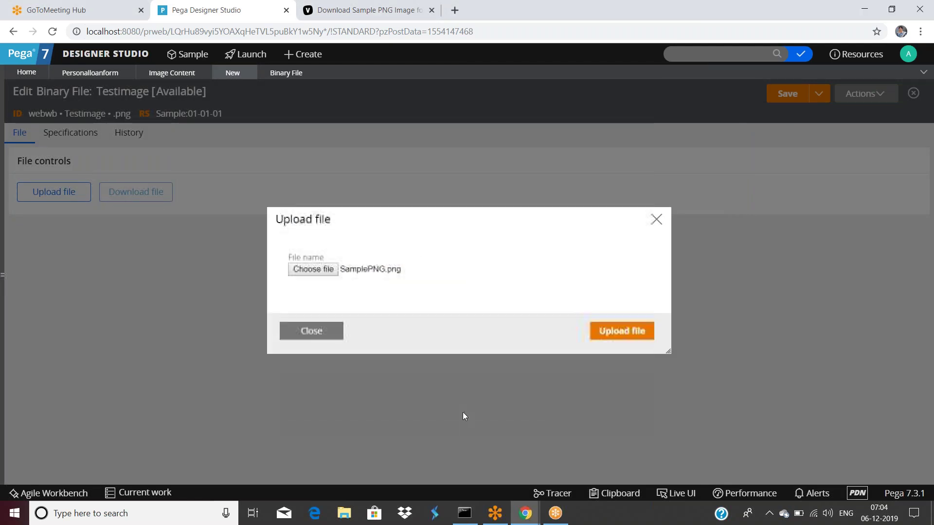
left_click(595, 332)
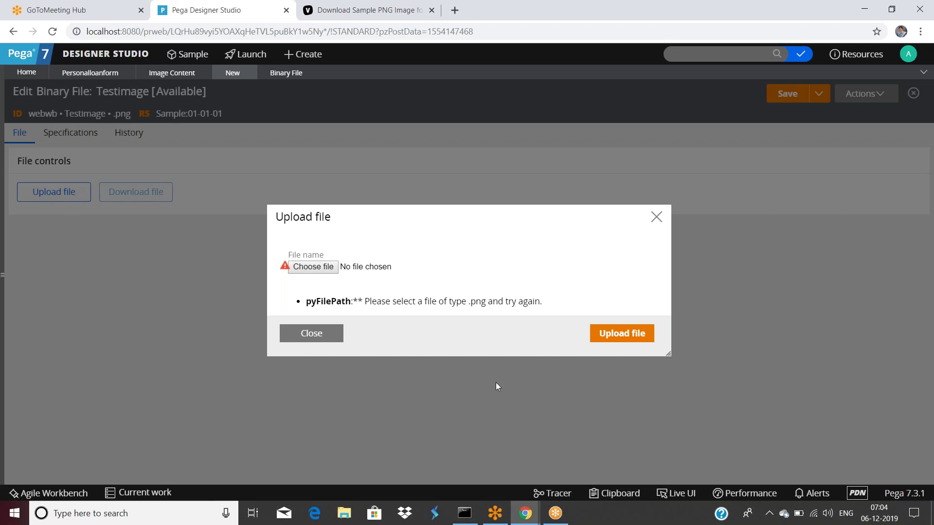
left_click(312, 336)
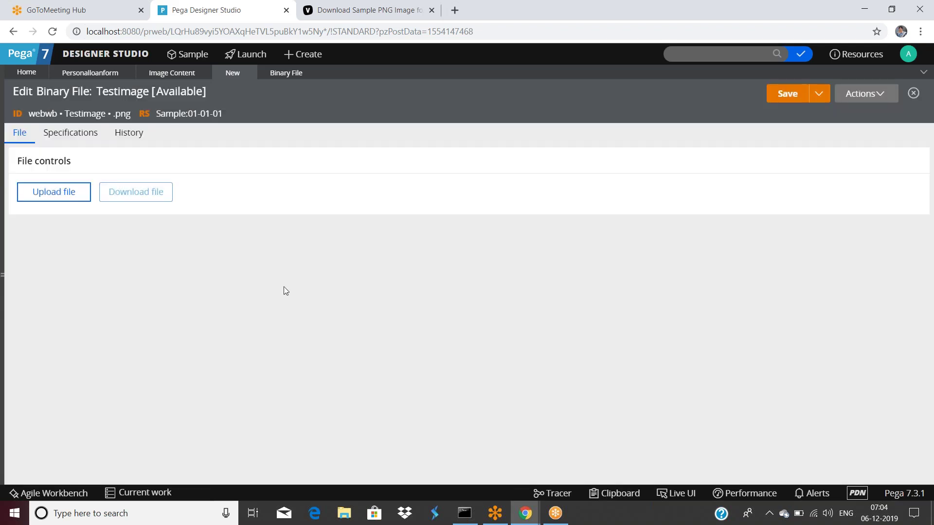
Discard the unsaved Testimage record and start a new Binary File record.
left_click(248, 73)
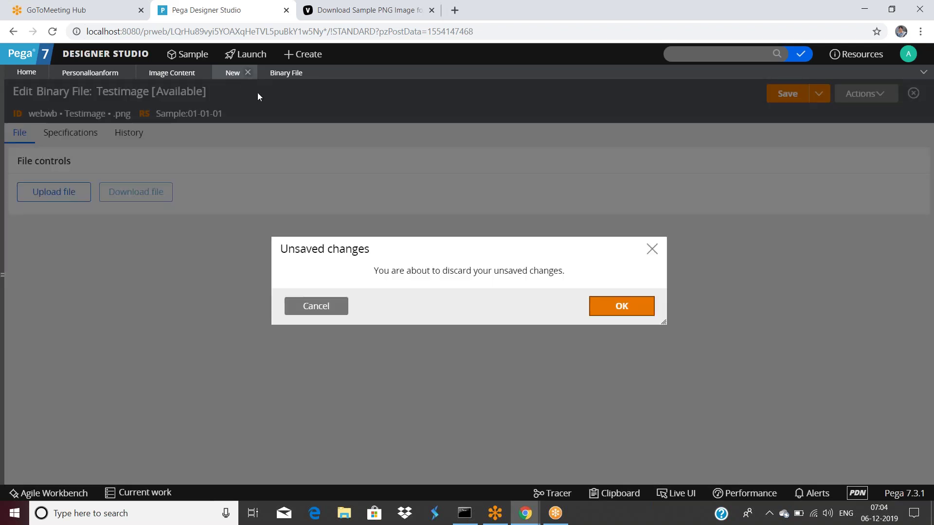
left_click(611, 308)
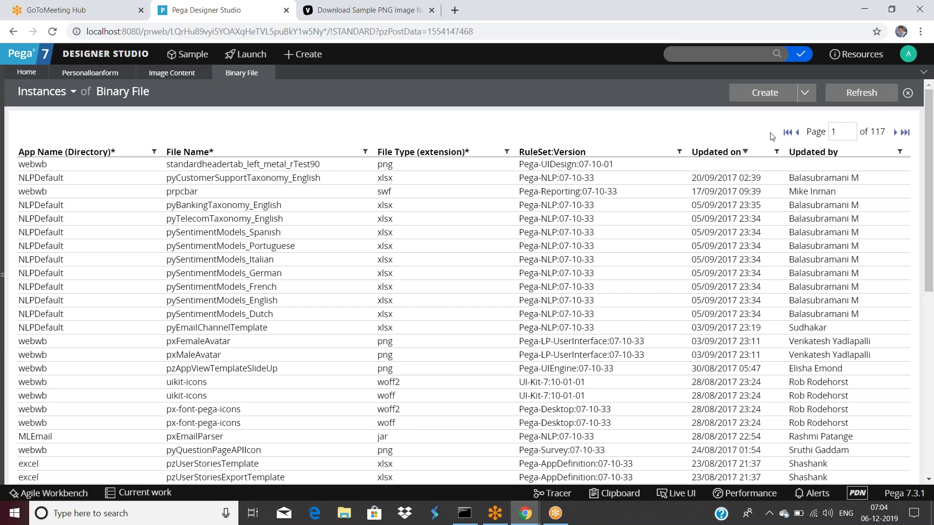
left_click(765, 92)
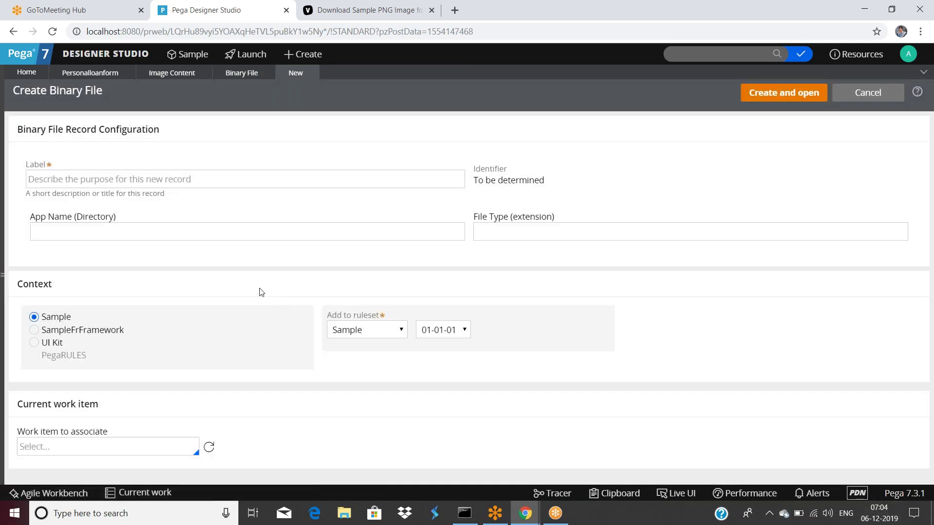
Create and open a Binary File record labelled 'test' with App Name webwb and File Type png.
left_click(162, 179)
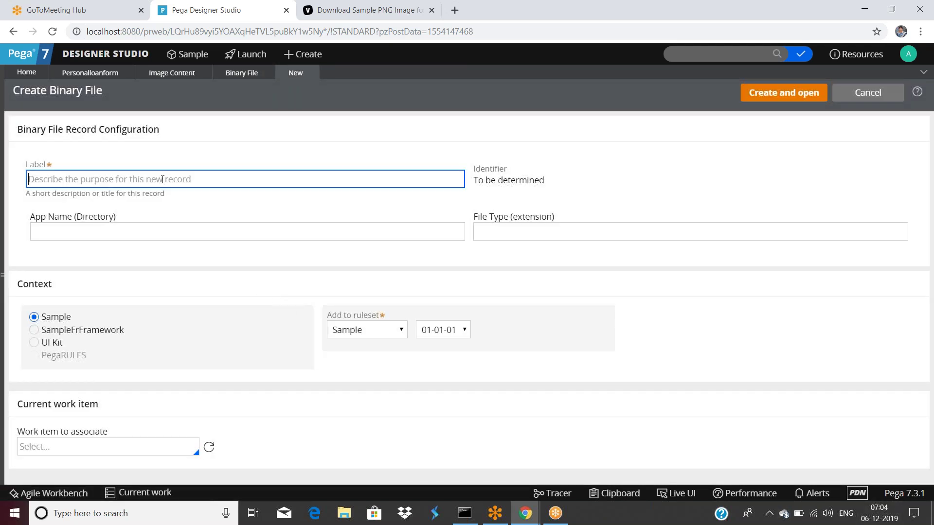
type("test")
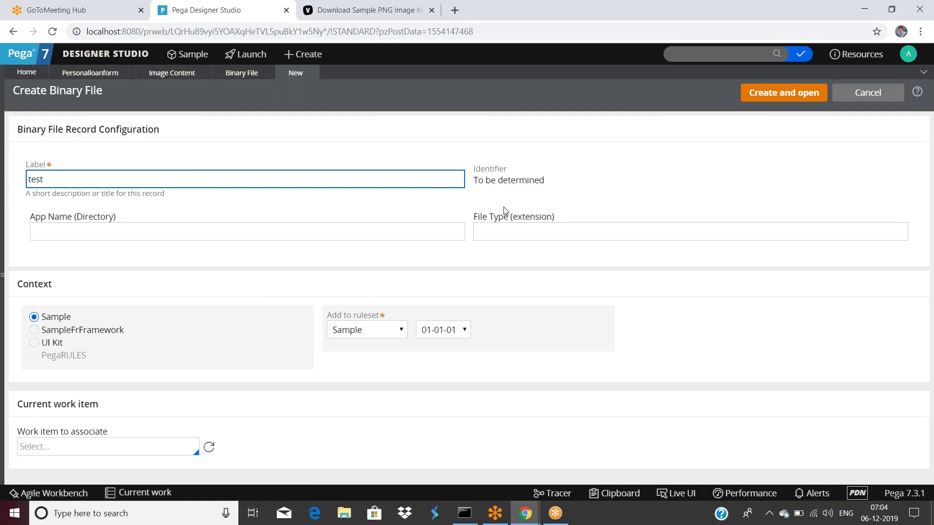
left_click(123, 230)
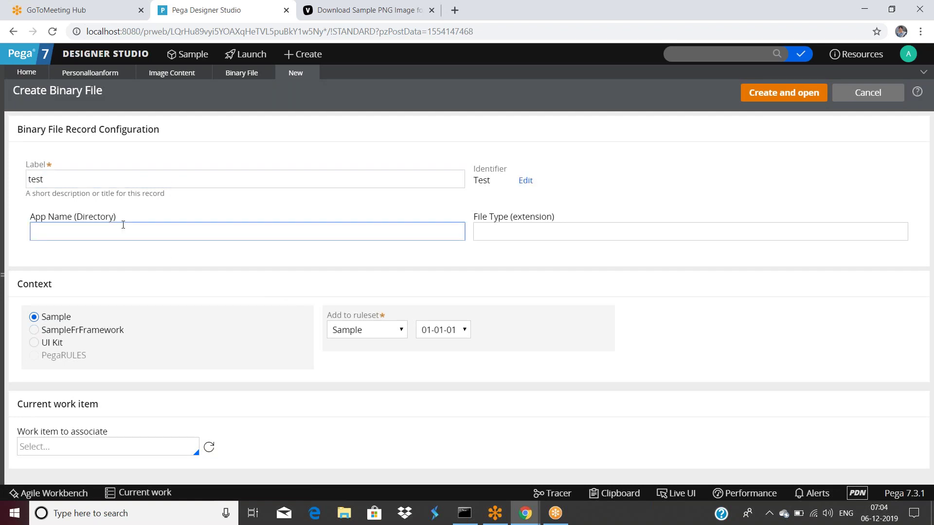
left_click(242, 72)
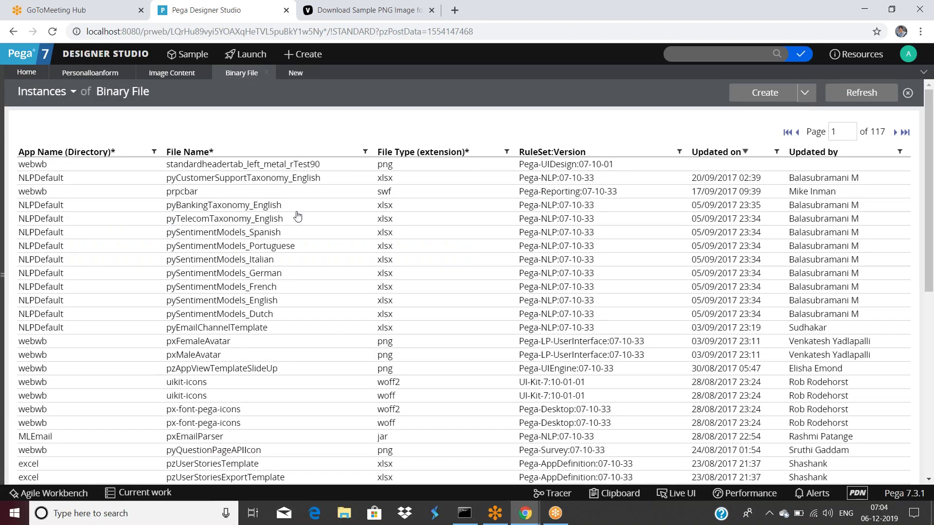
left_click(295, 73)
left_click(196, 233)
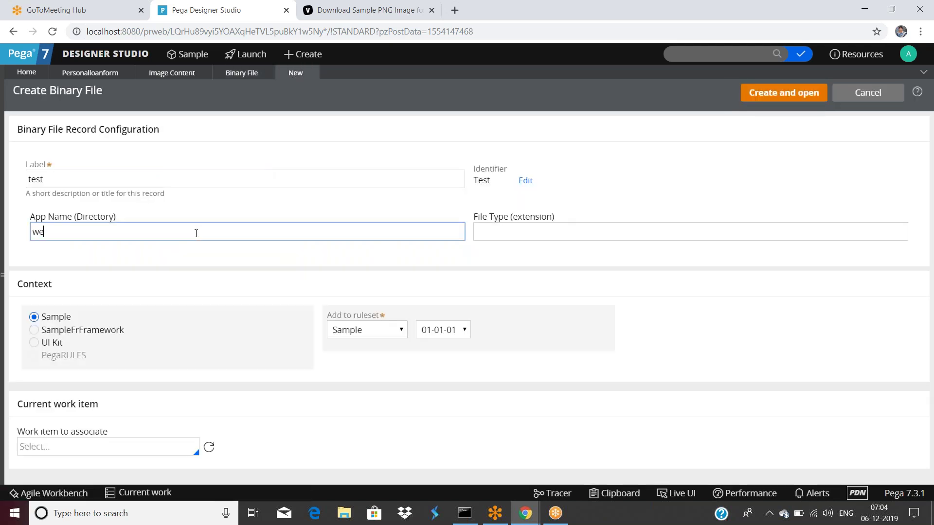
type("webwb")
left_click(498, 233)
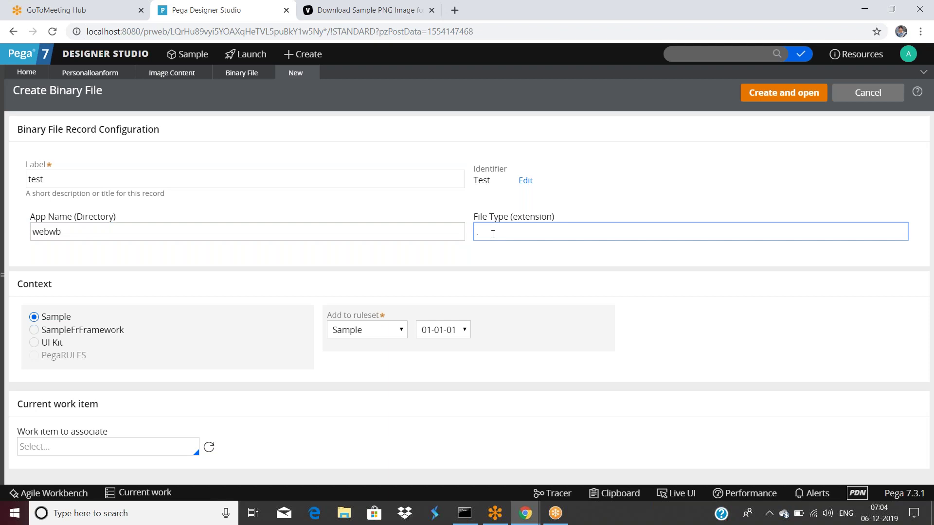
type("png")
left_click(758, 92)
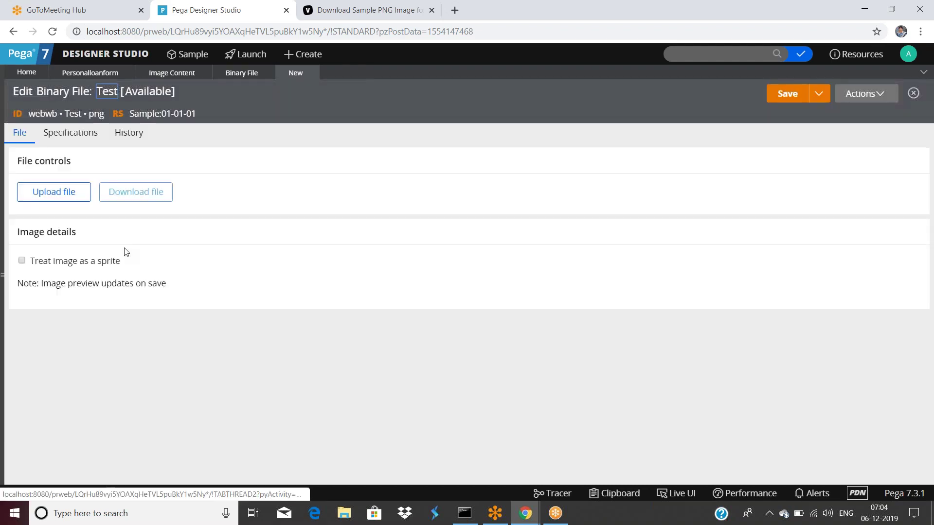
Upload SamplePNG.png into the Test binary file record and save it.
left_click(75, 193)
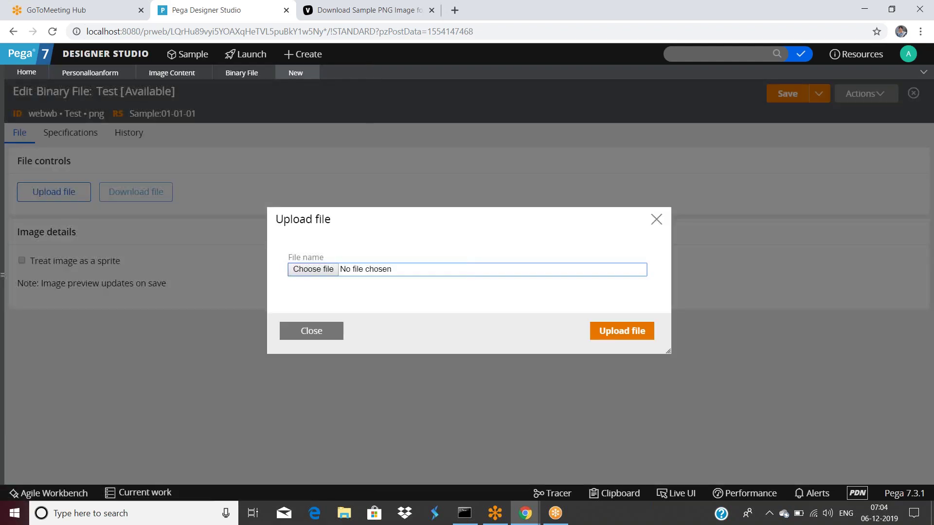
left_click(312, 269)
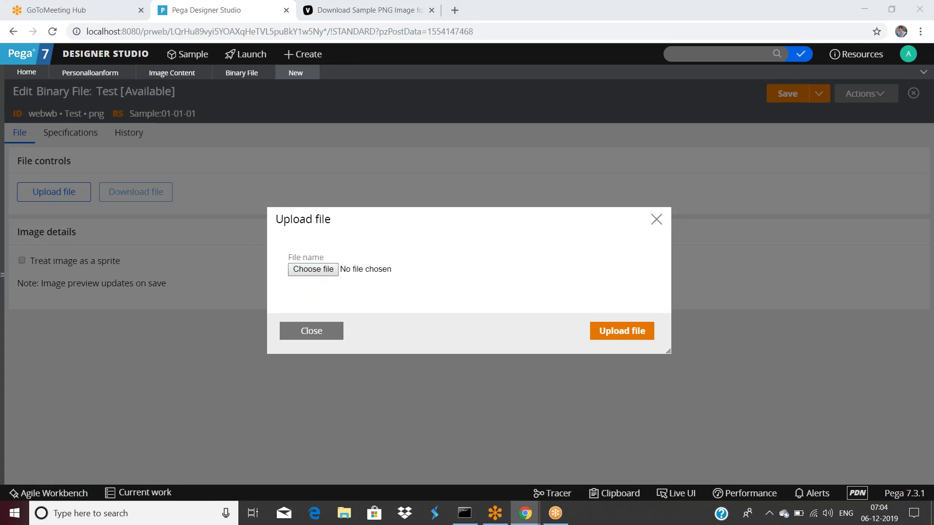
left_click(323, 209)
left_click(541, 400)
left_click(608, 330)
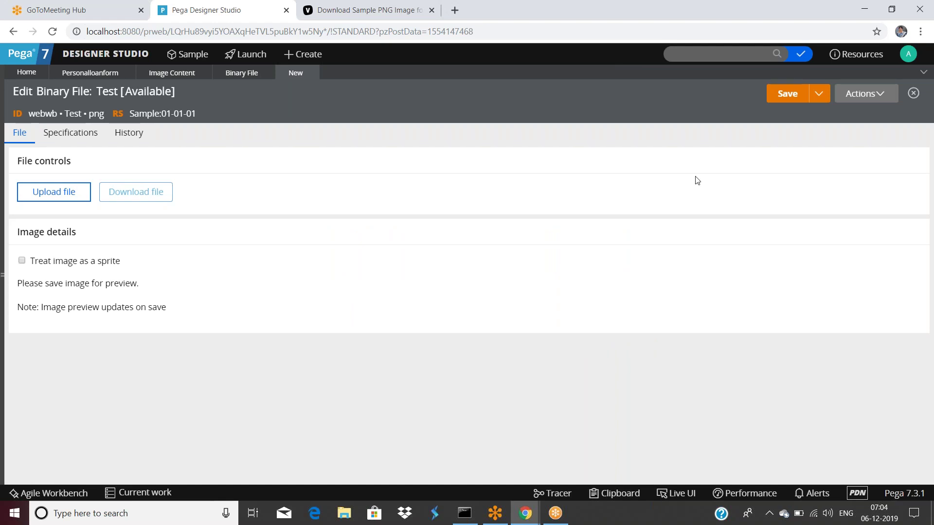
left_click(787, 93)
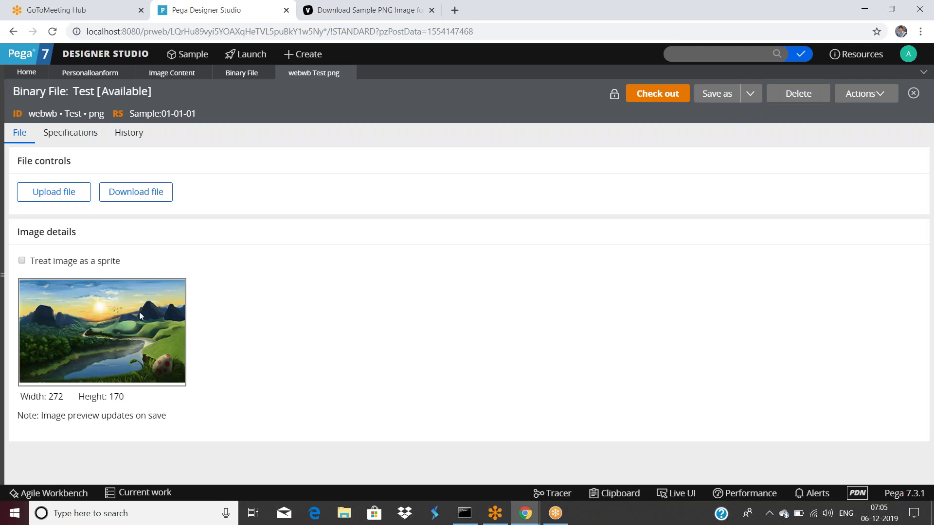
Set the customer link's Image source to Test.png from the image catalog and submit.
left_click(88, 75)
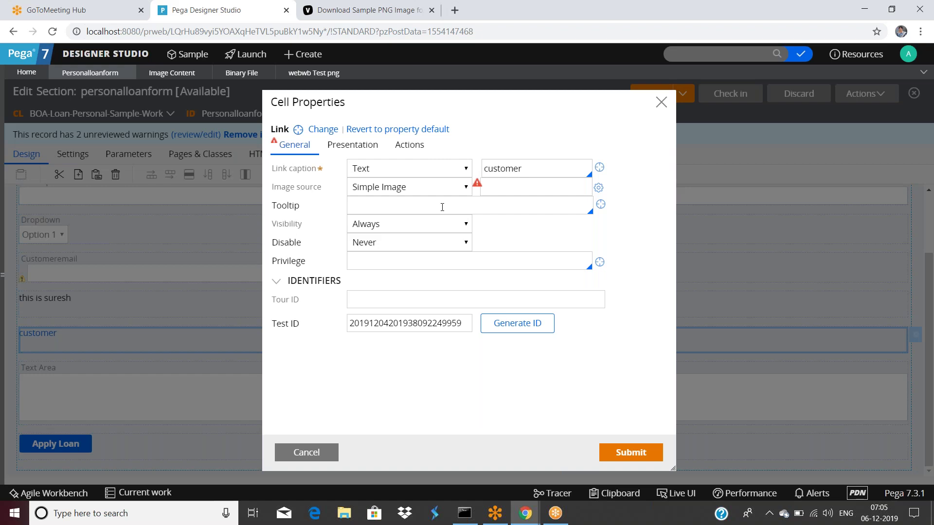
left_click(544, 194)
left_click(598, 188)
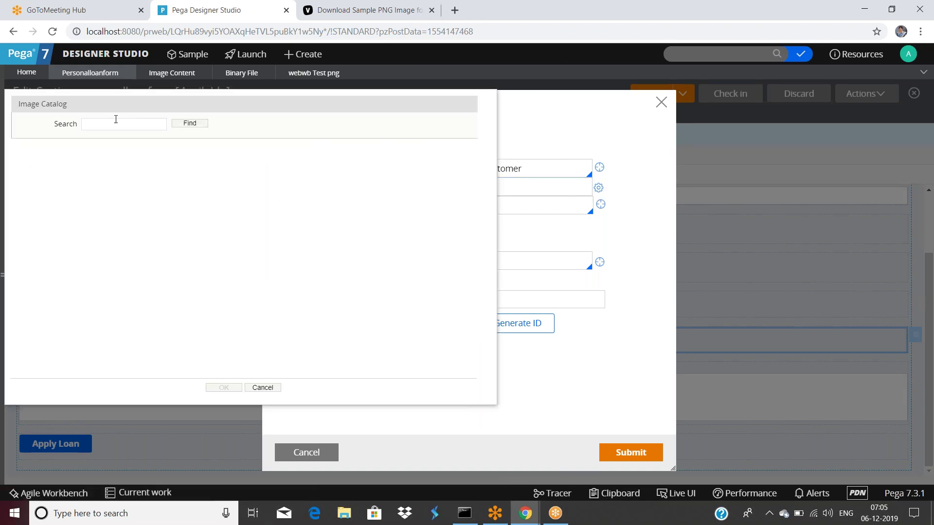
left_click(116, 127)
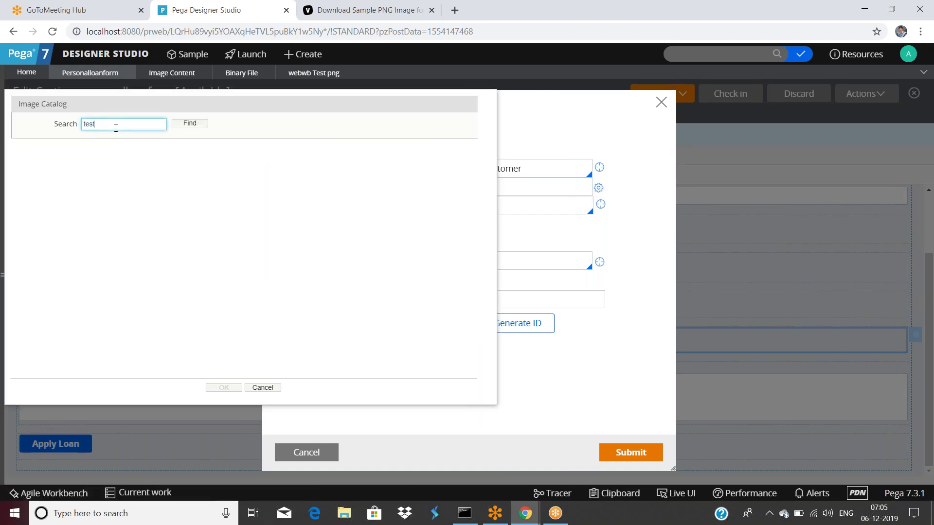
left_click(191, 123)
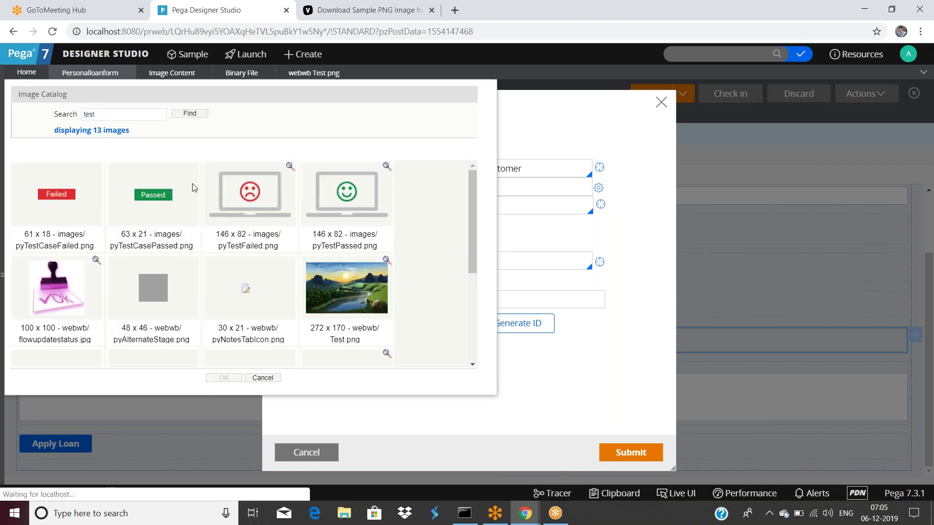
left_click(329, 308)
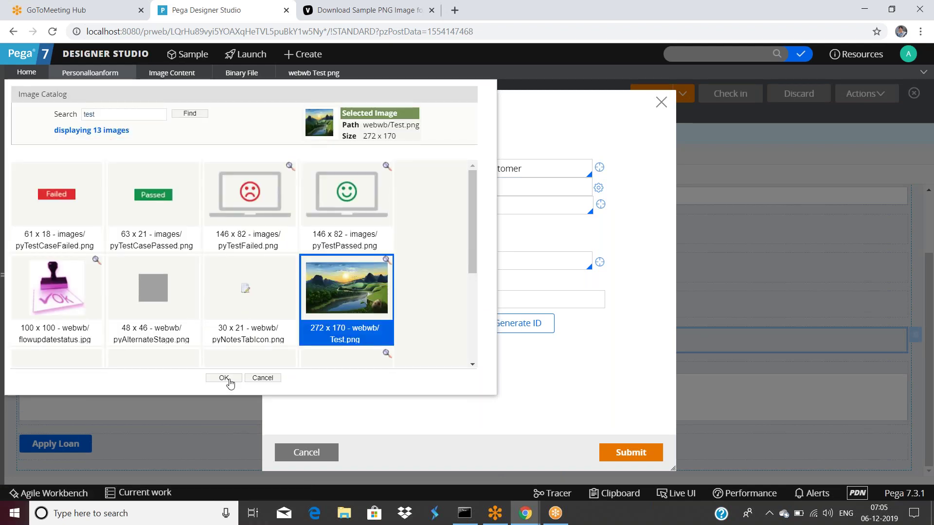
left_click(225, 378)
left_click(632, 451)
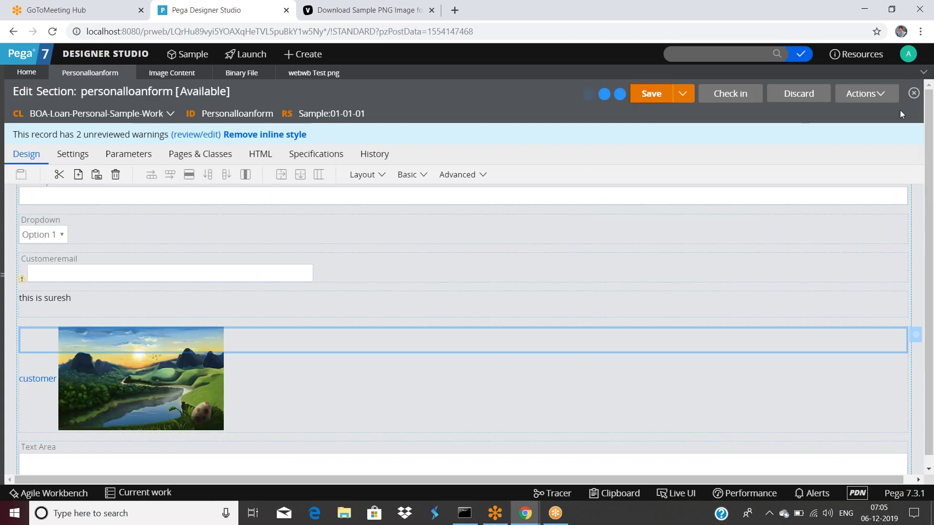
left_click(858, 94)
left_click(832, 114)
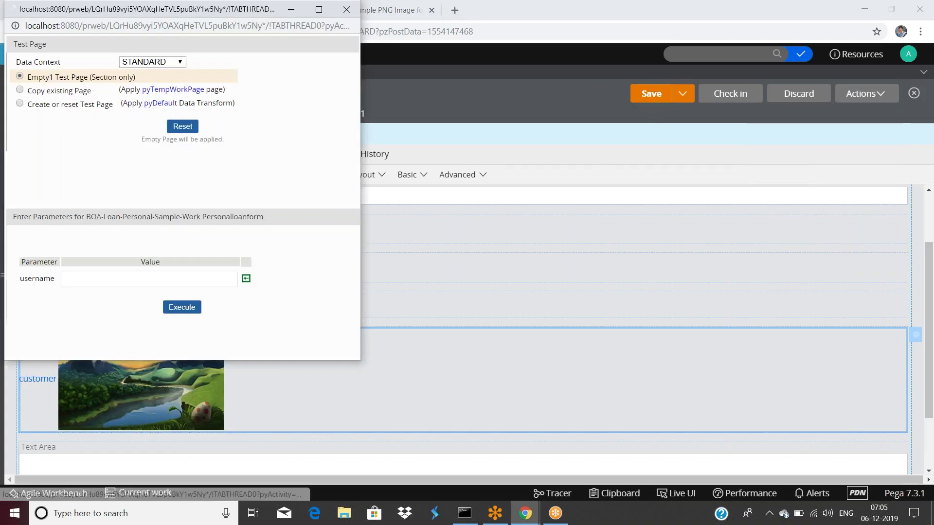
left_click(182, 308)
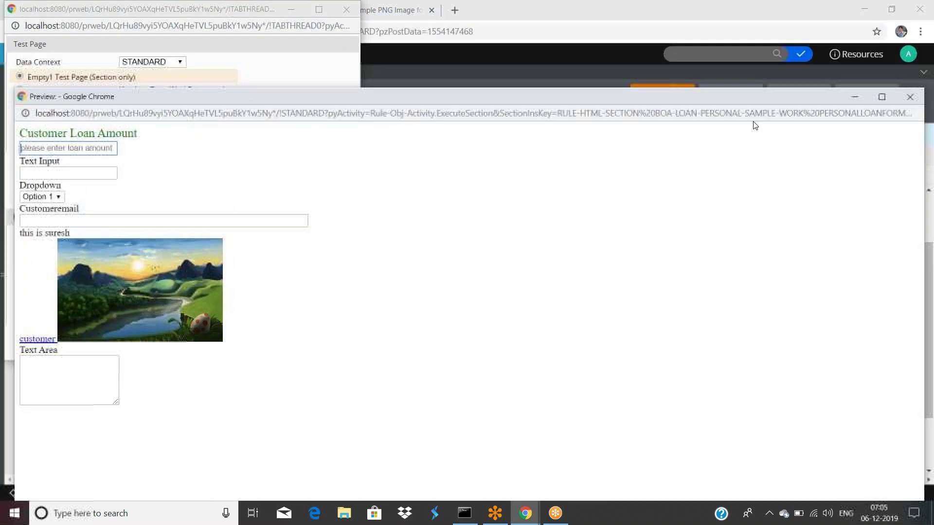
left_click(906, 96)
left_click_drag(235, 10, 248, 54)
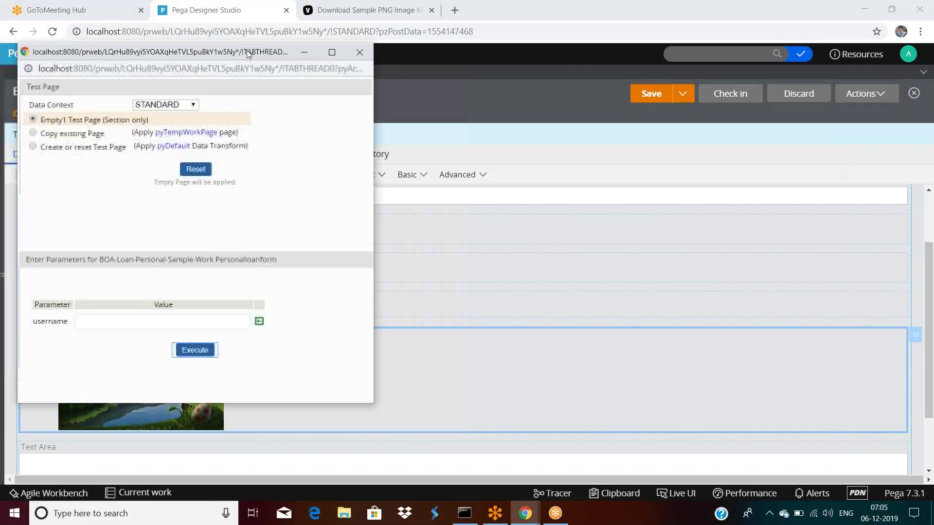
left_click(360, 52)
scroll(191, 290, "down", 2)
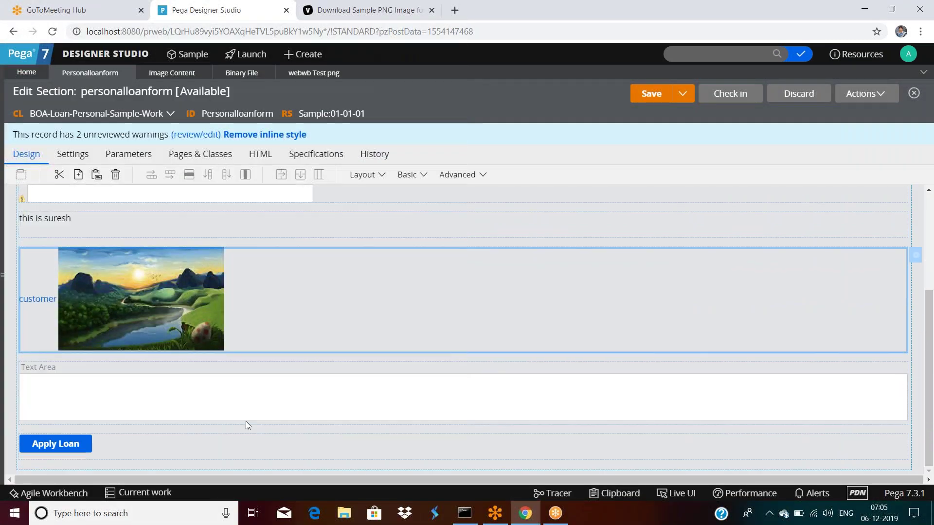
left_click(221, 401)
Give the Text Area a custom width of 1 column and custom height of 1.
double_click(222, 402)
left_click(402, 210)
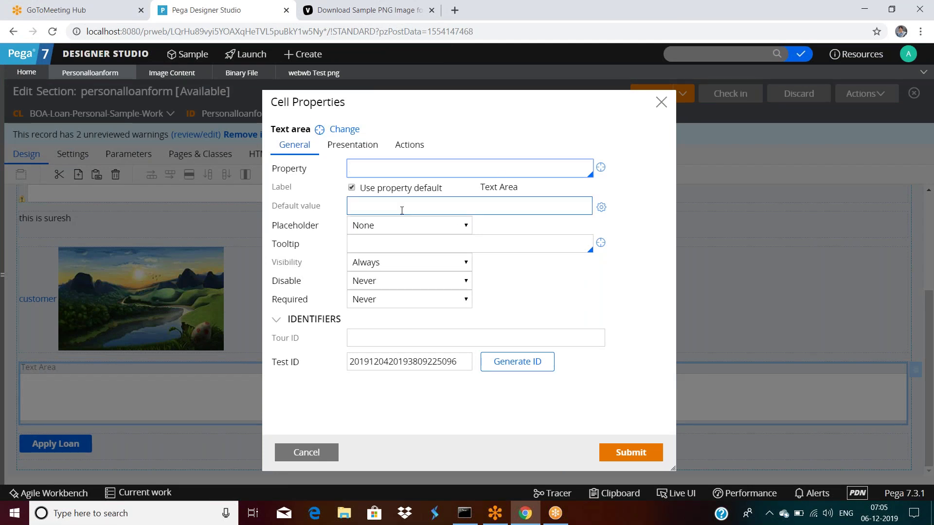
left_click(408, 146)
left_click(352, 145)
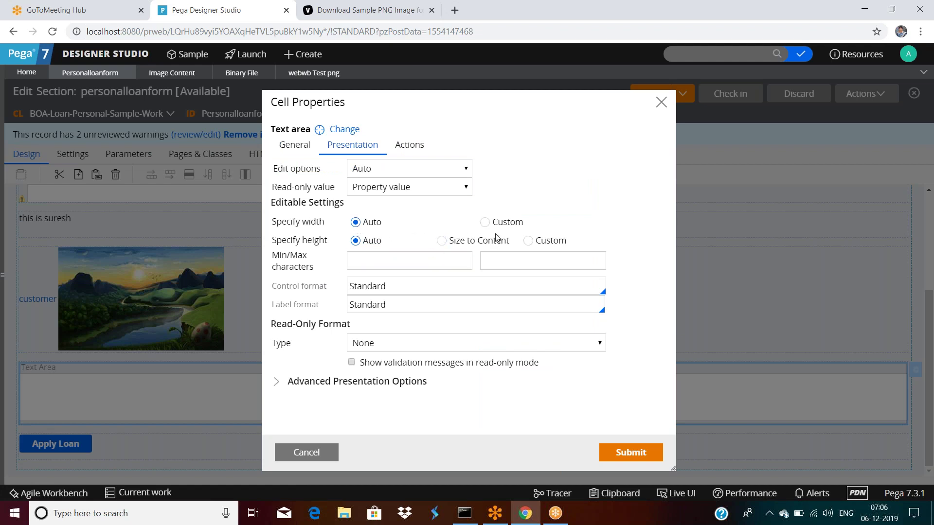
left_click(486, 223)
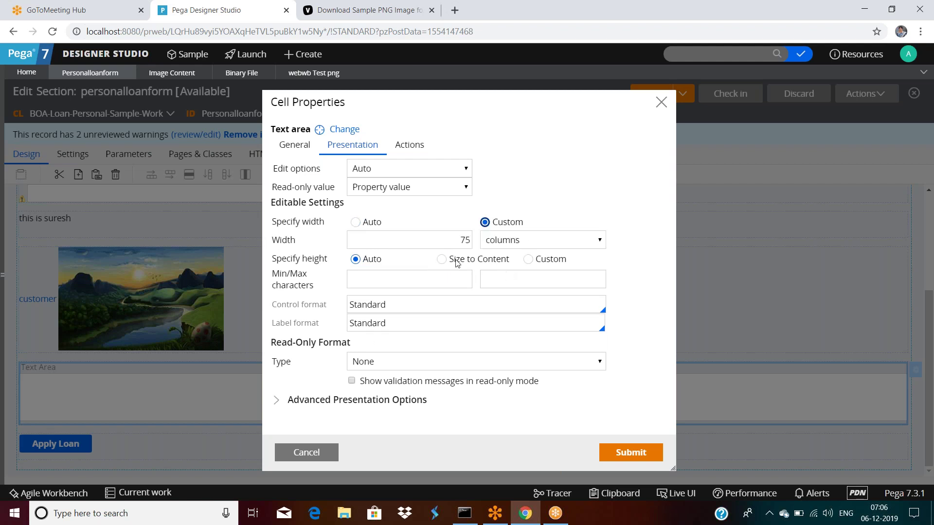
left_click(506, 243)
left_click(505, 245)
left_click(460, 241)
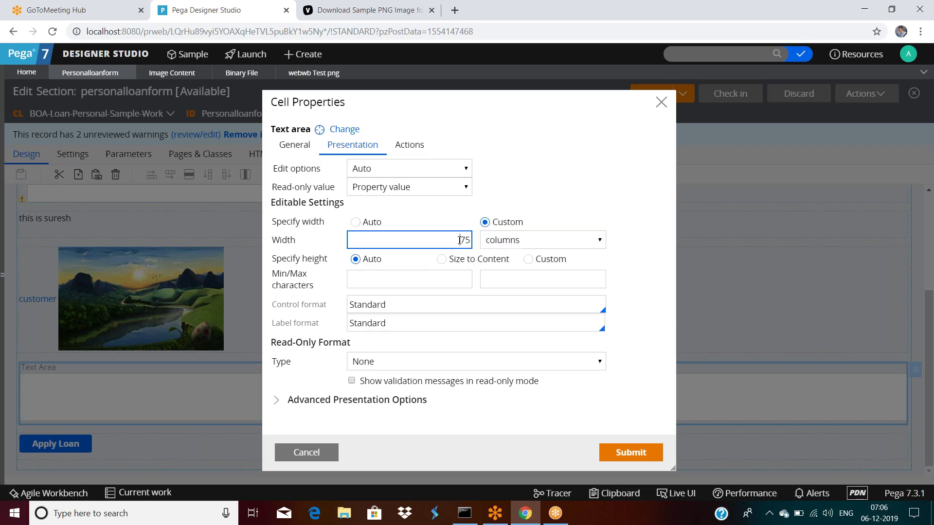
type("1")
left_click(529, 262)
left_click(453, 277)
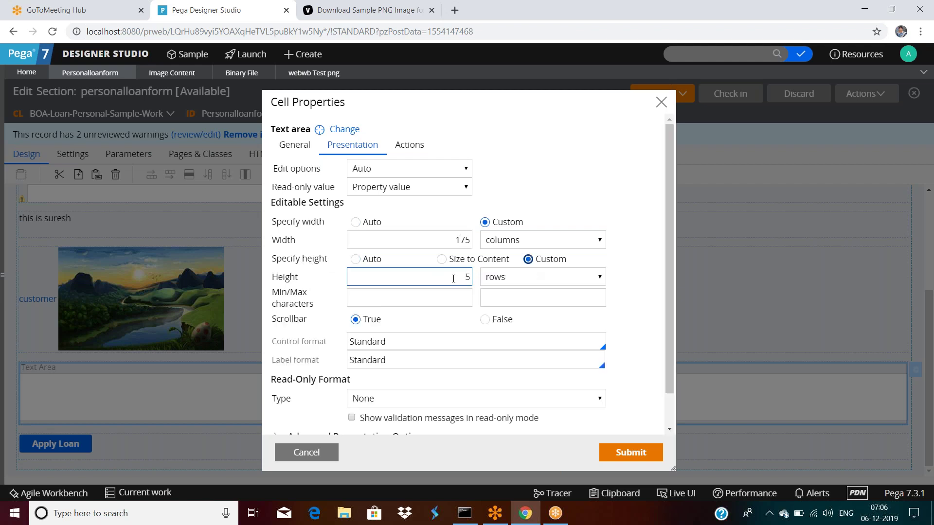
type("1")
left_click(605, 451)
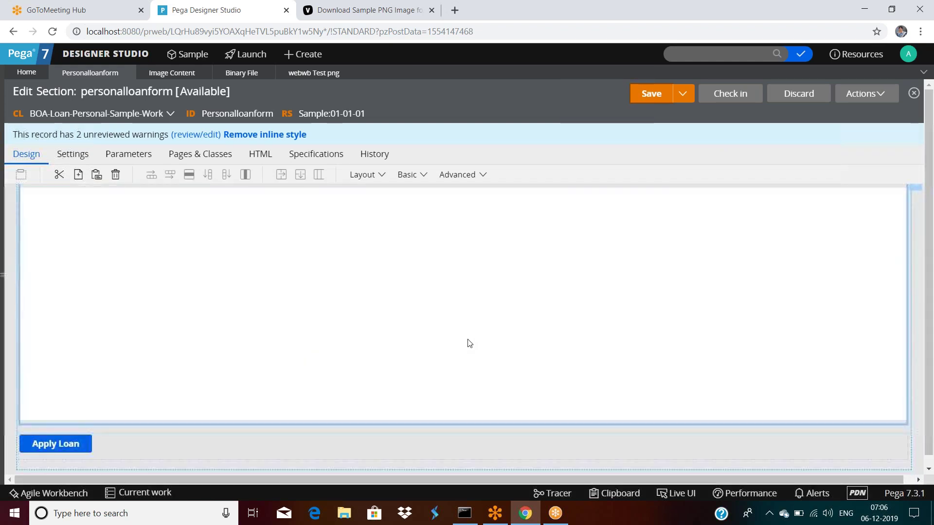
Review the Apply Loan button's cell properties without changes, then open the Dropdown's Cell Properties.
left_click(145, 430)
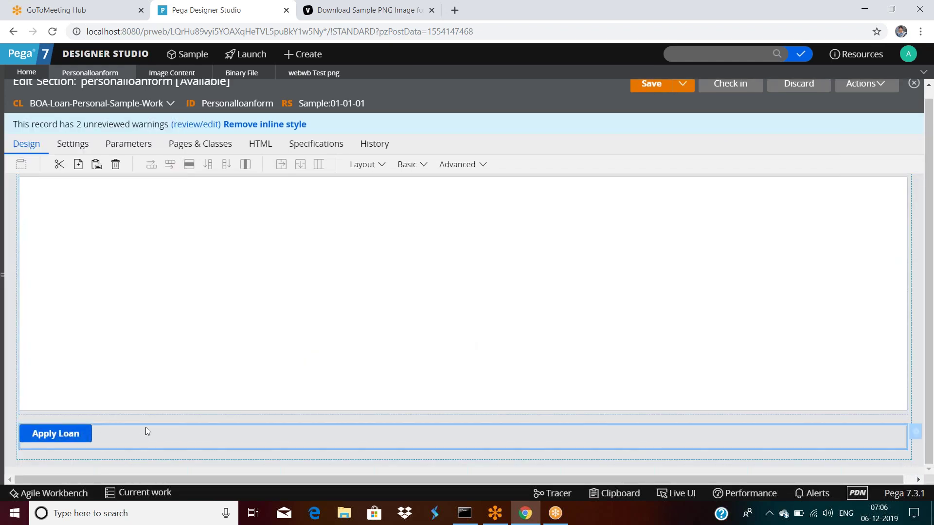
double_click(145, 428)
left_click(352, 145)
left_click(421, 147)
left_click(294, 145)
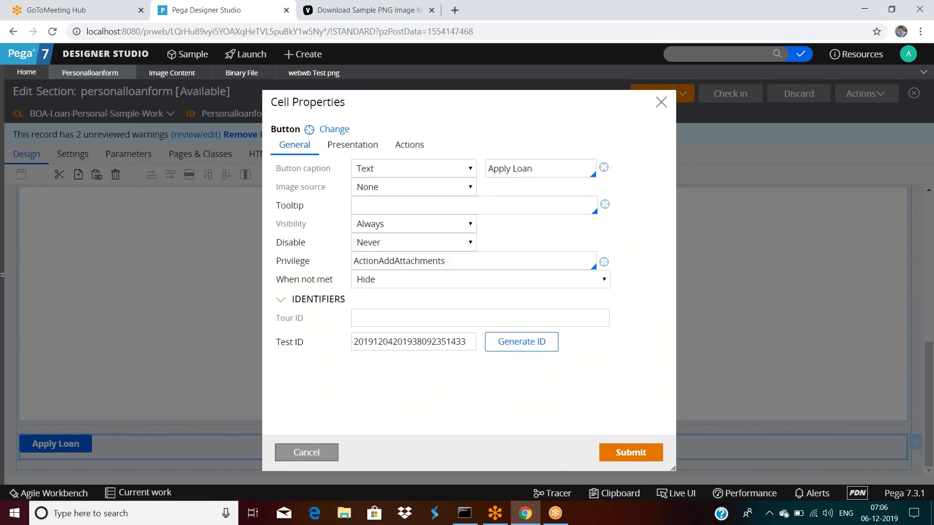
left_click(306, 452)
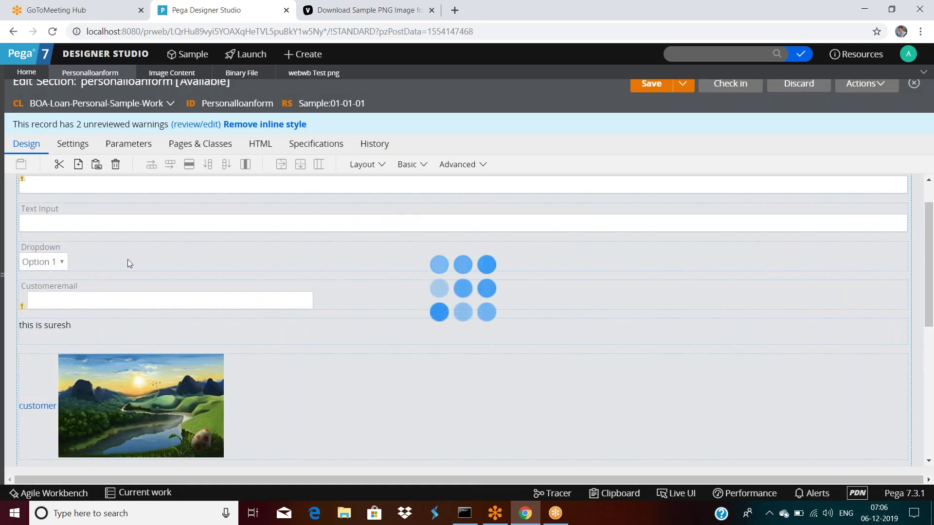
left_click(163, 269)
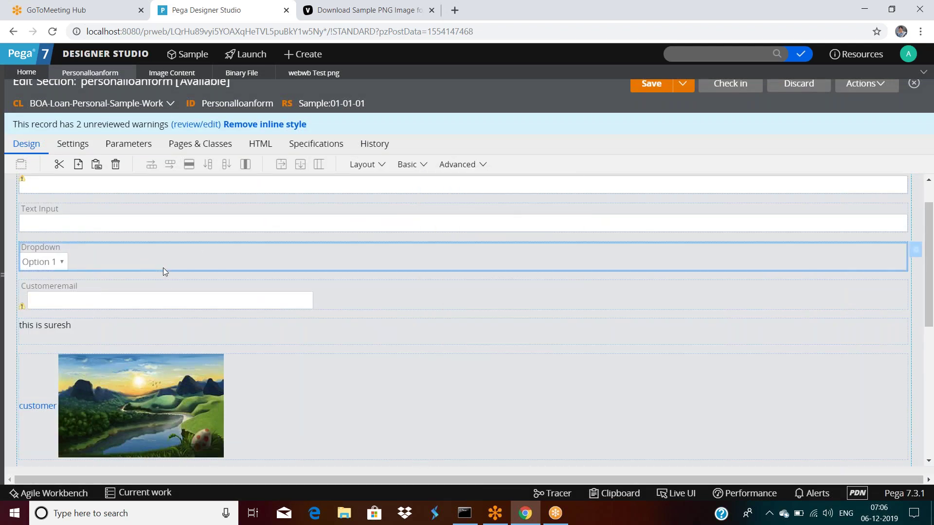
double_click(163, 271)
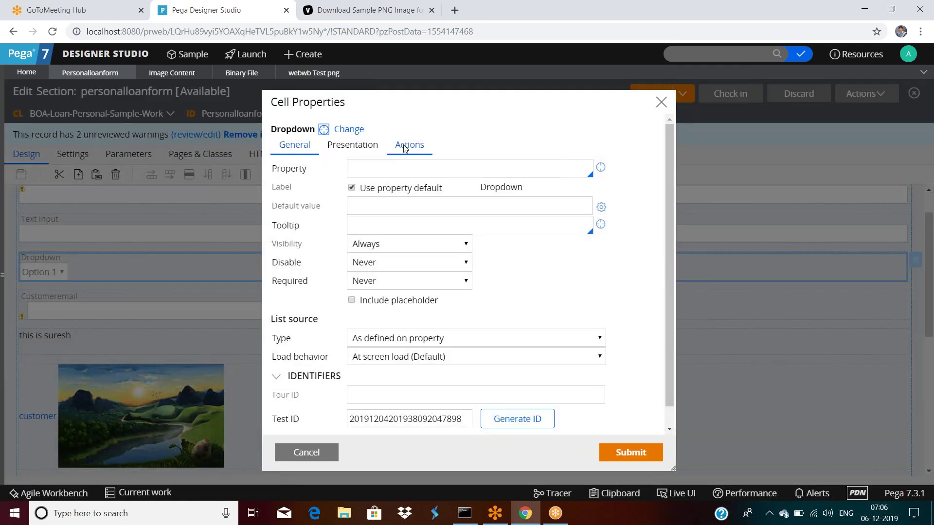
left_click(408, 145)
left_click(298, 144)
left_click(374, 167)
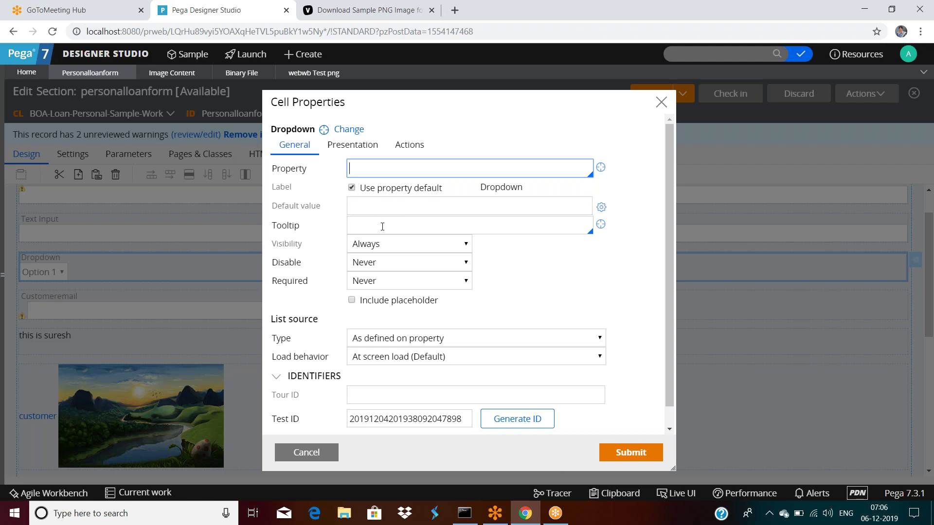
scroll(595, 276, "down", 1)
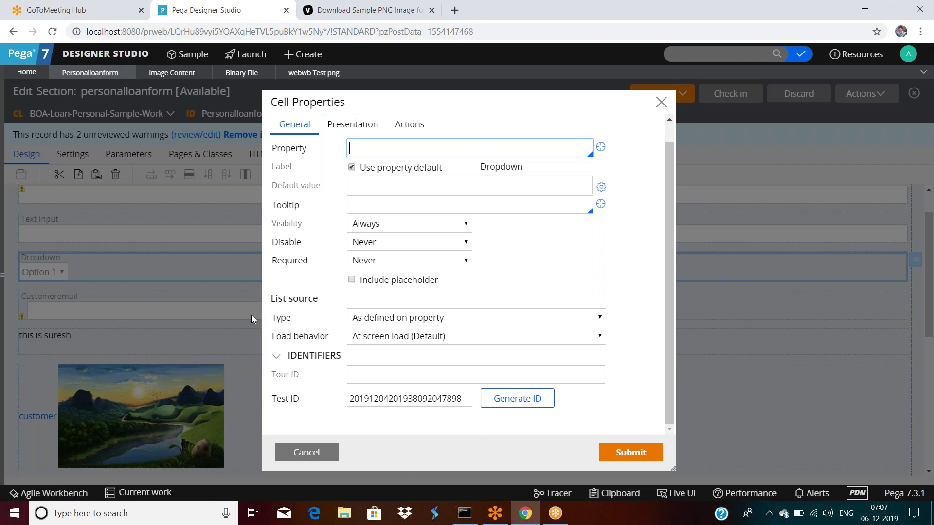
left_click(308, 298)
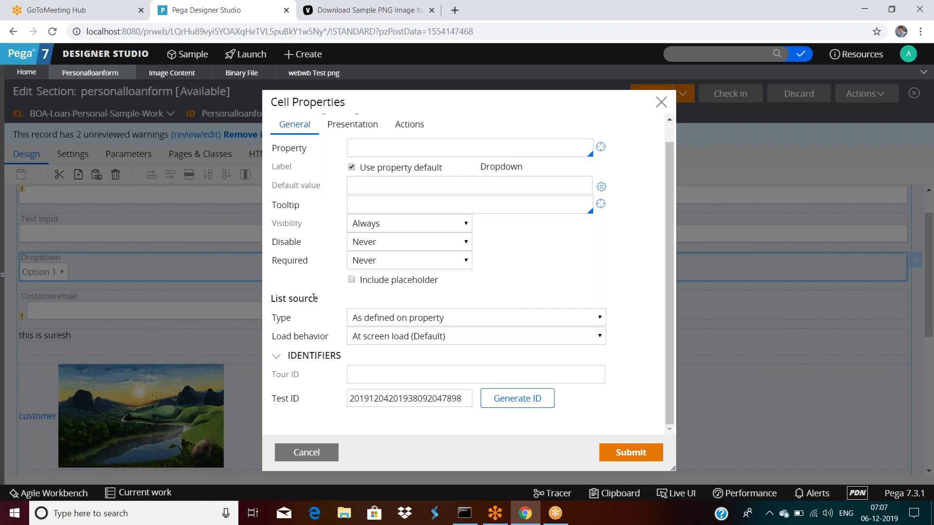
left_click(395, 321)
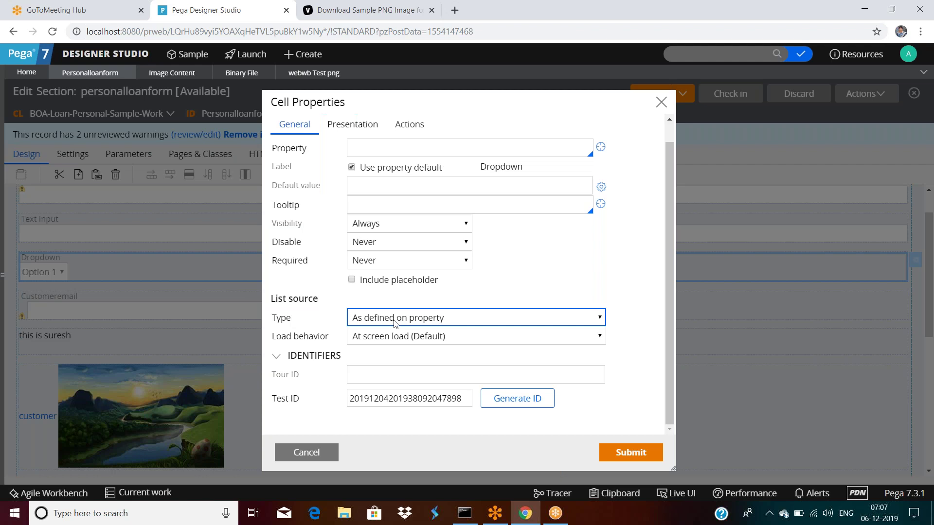
left_click(394, 321)
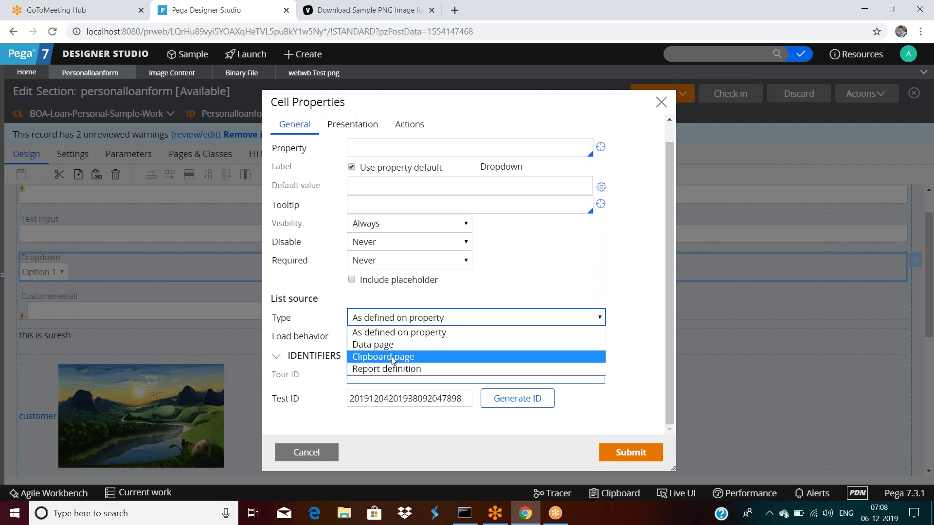
left_click(407, 333)
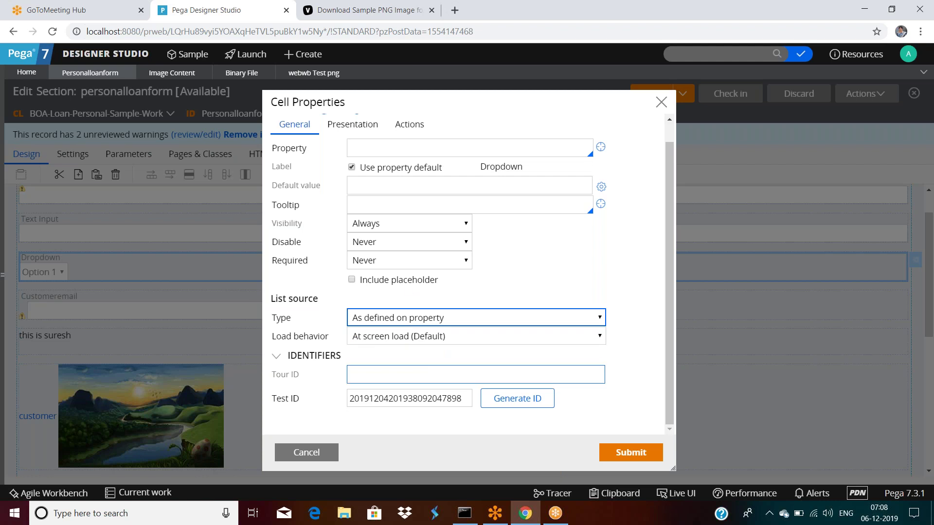
Bind the Dropdown's Property field to .Country.
left_click(394, 167)
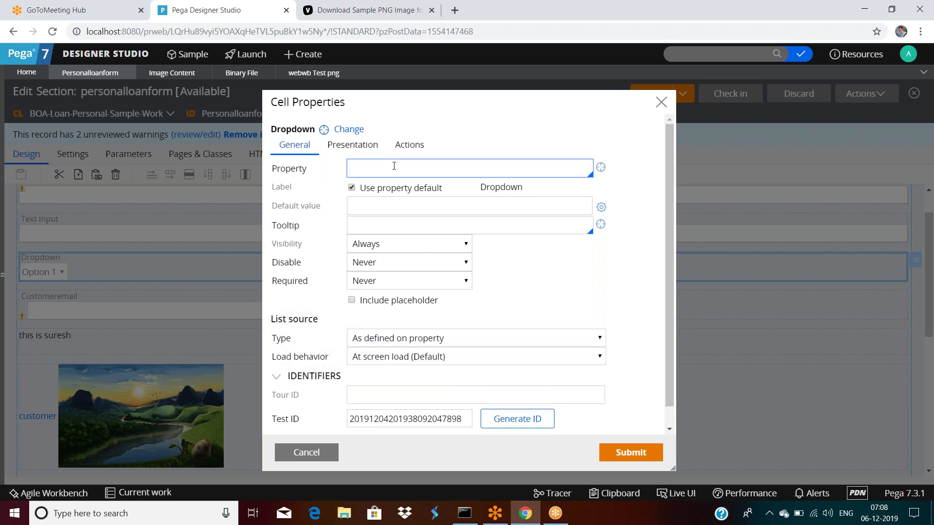
type(".Co")
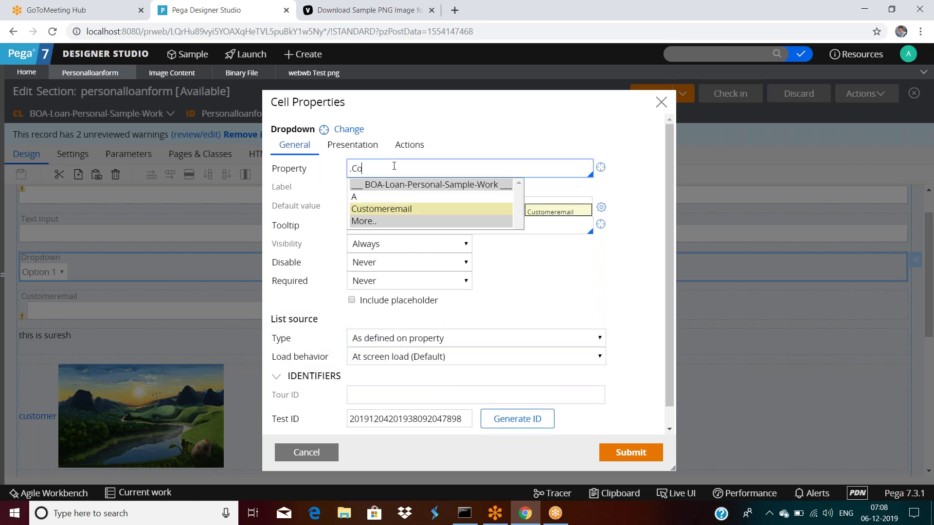
type("untry")
left_click(485, 132)
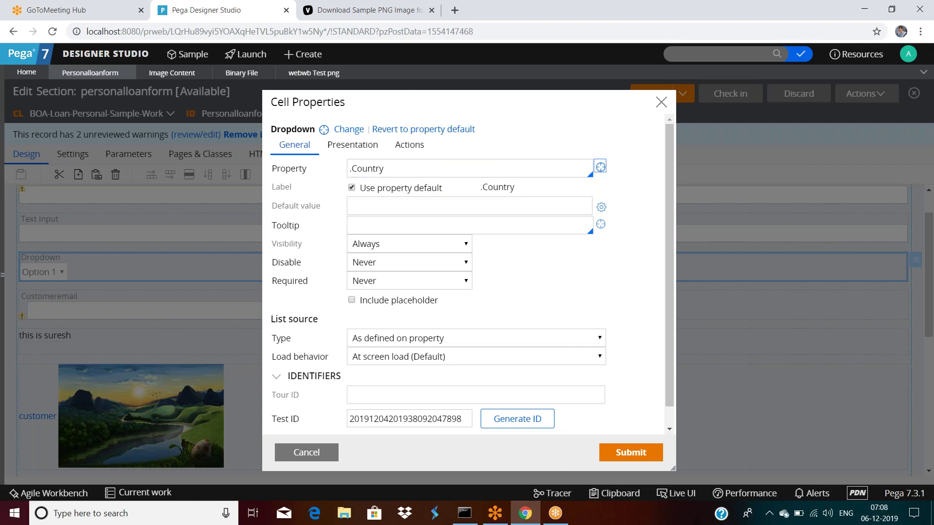
Open the Create Property form for Country and select its Apply to class value.
left_click(601, 167)
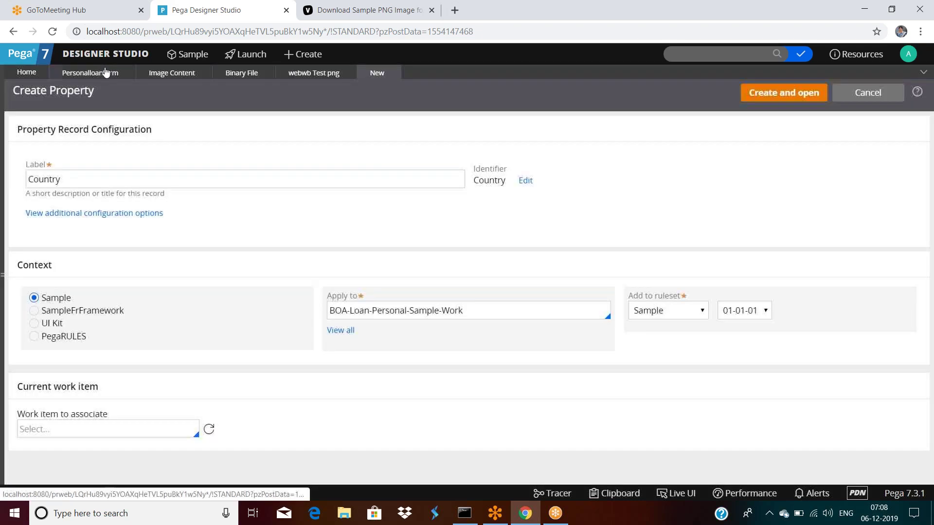
left_click(108, 73)
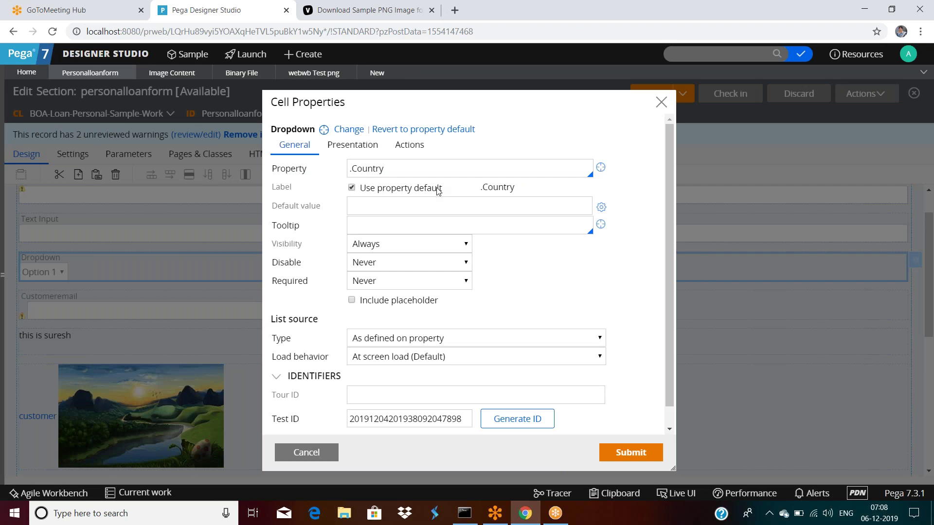
triple_click(403, 167)
left_click(403, 170)
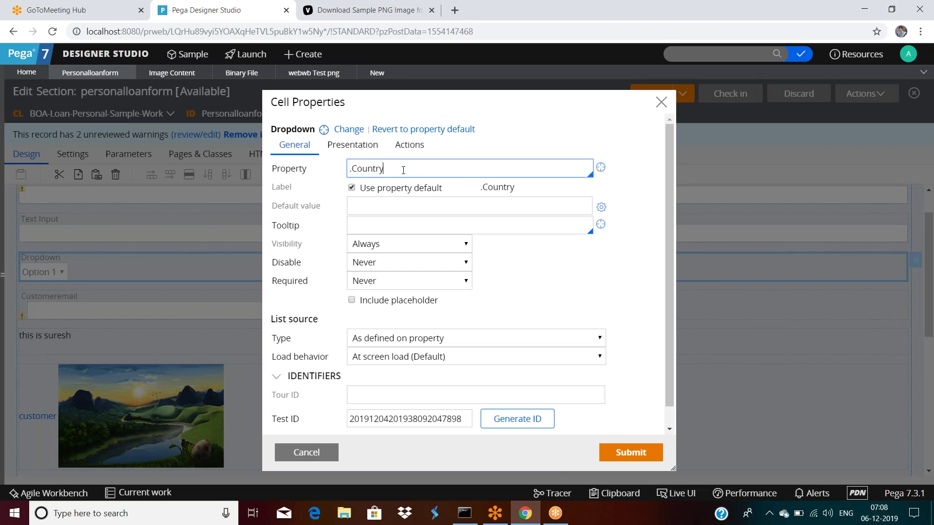
left_click(377, 72)
double_click(452, 310)
triple_click(482, 311)
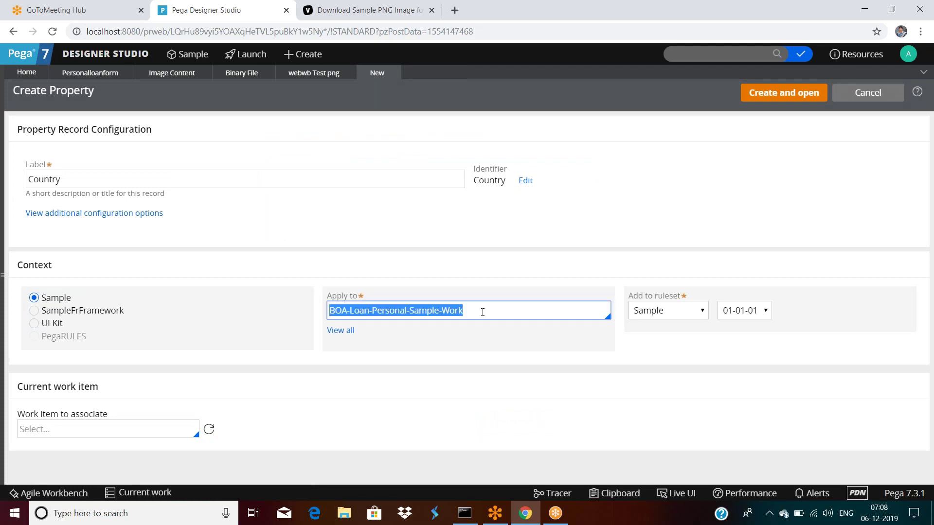
Cancel the Dropdown's Cell Properties, discarding the .Country change.
left_click(80, 75)
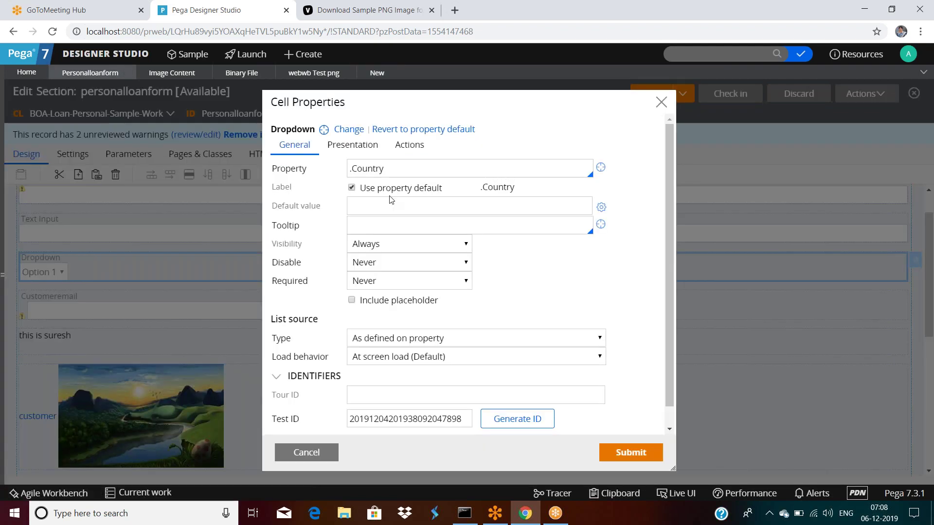
left_click(393, 167)
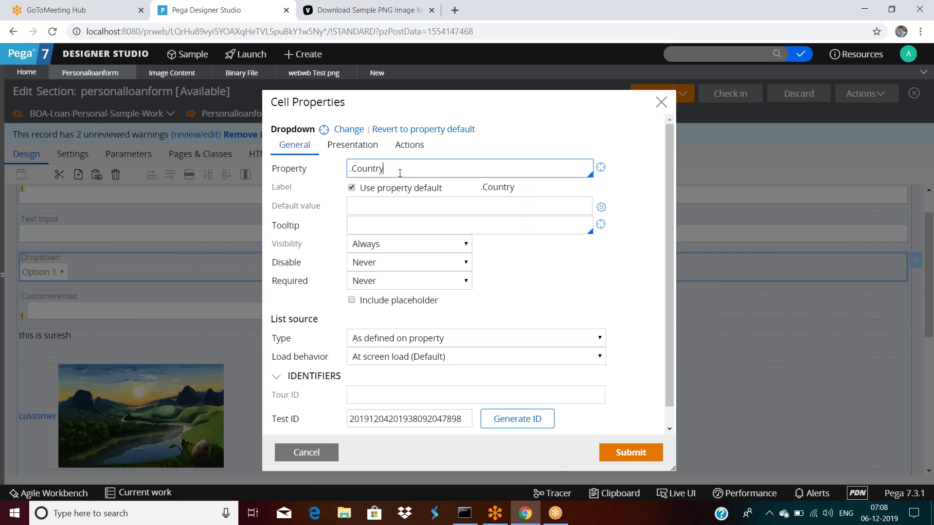
triple_click(400, 173)
left_click(306, 453)
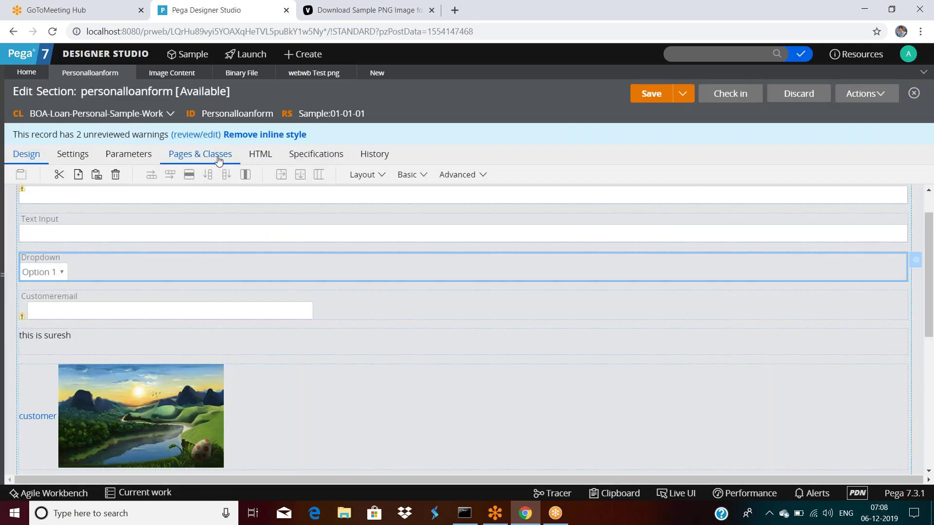
Add page ab with class Data-Admin-Operator-ID under Pages & Classes, then return to Design.
left_click(218, 155)
left_click(135, 203)
type("ab")
key("Tab")
type("Data-Admin")
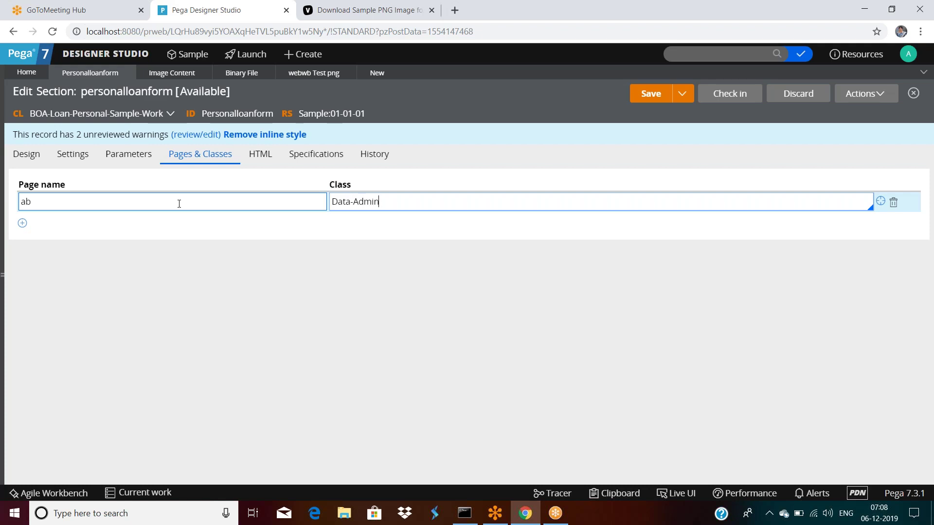
type("-Op")
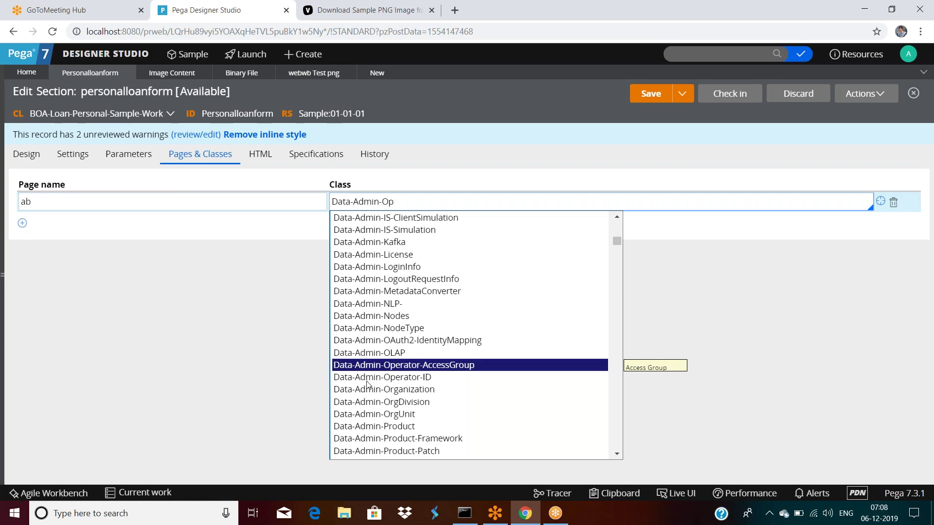
left_click(369, 378)
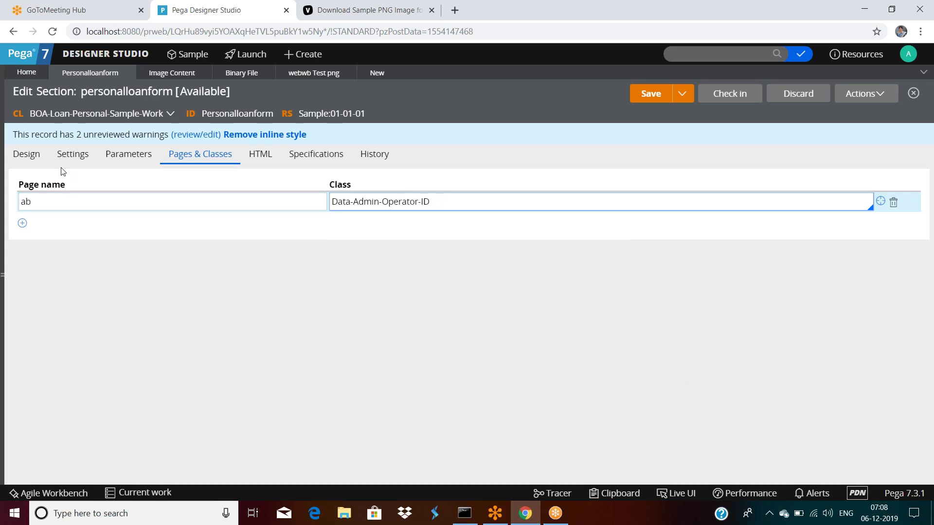
left_click(38, 157)
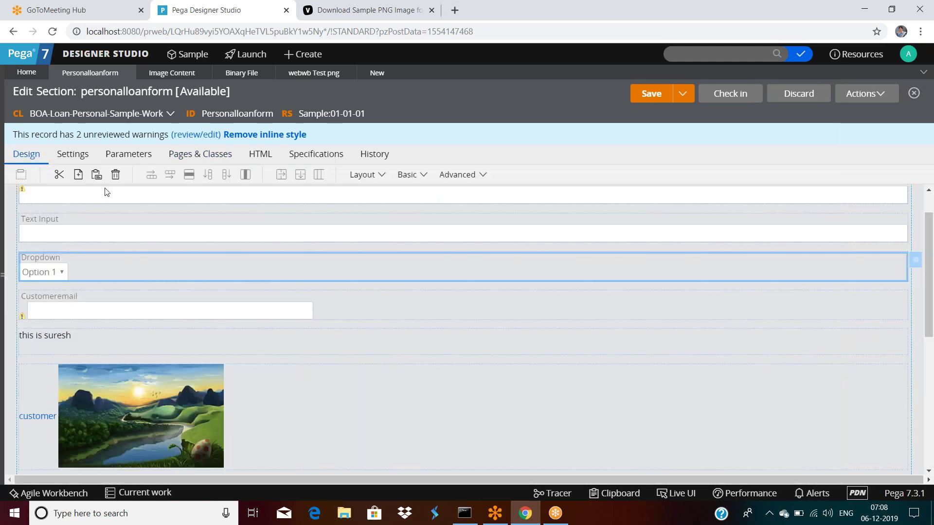
Set the Dropdown's Property to ab.Country, then cancel creating it in the wrong class.
double_click(337, 220)
left_click(425, 170)
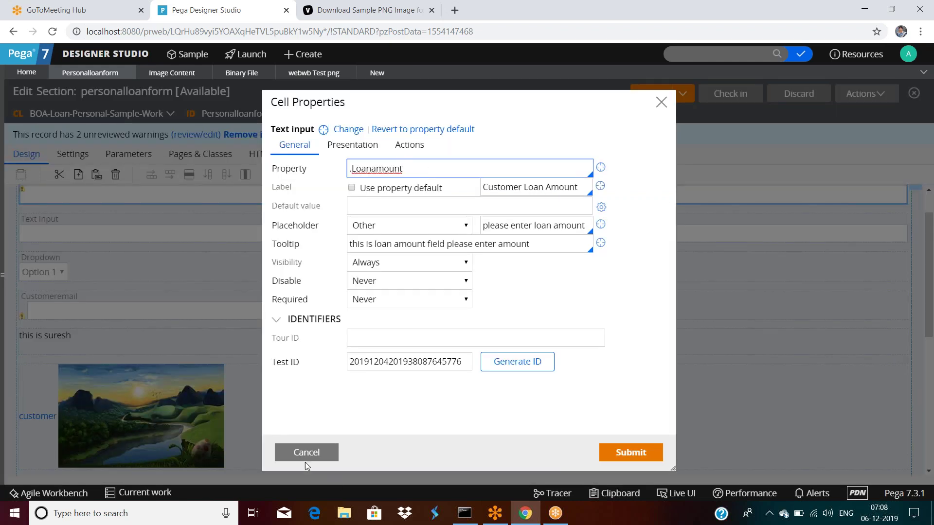
double_click(101, 266)
left_click(414, 169)
type("ab.")
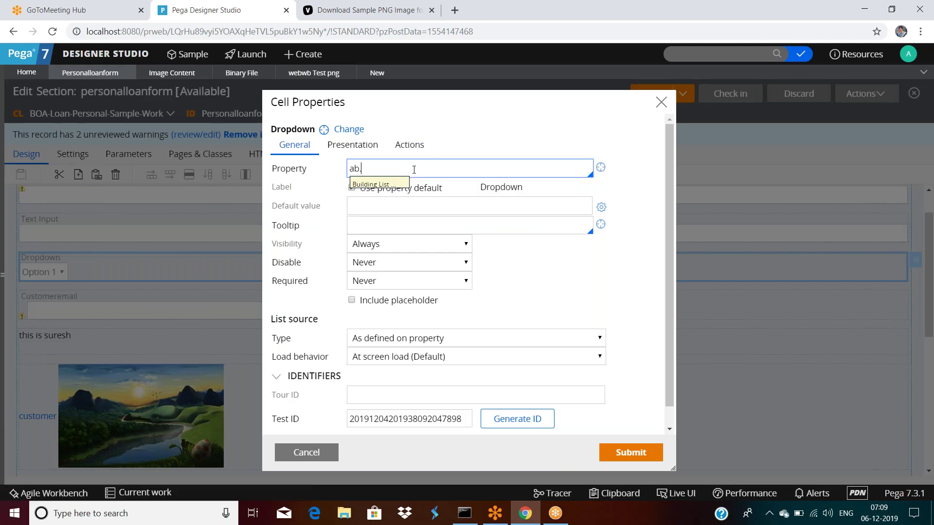
type("Country")
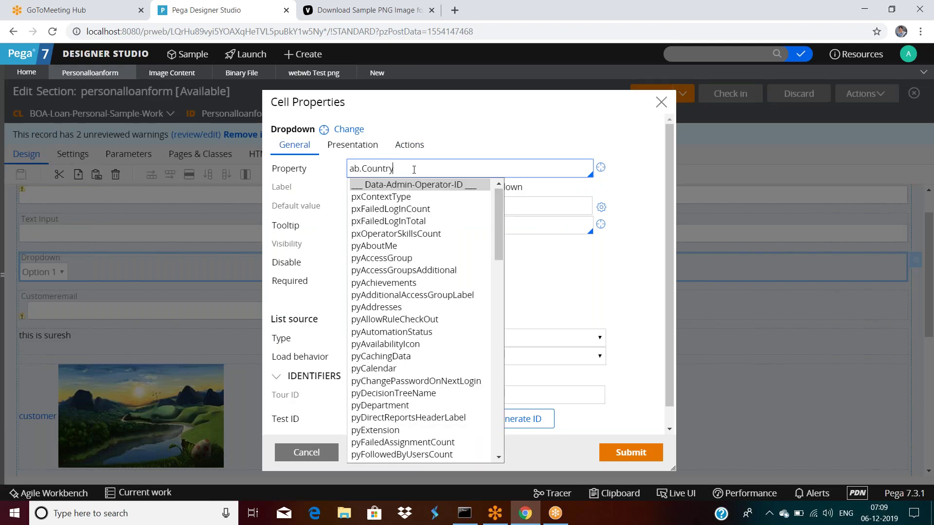
left_click(567, 125)
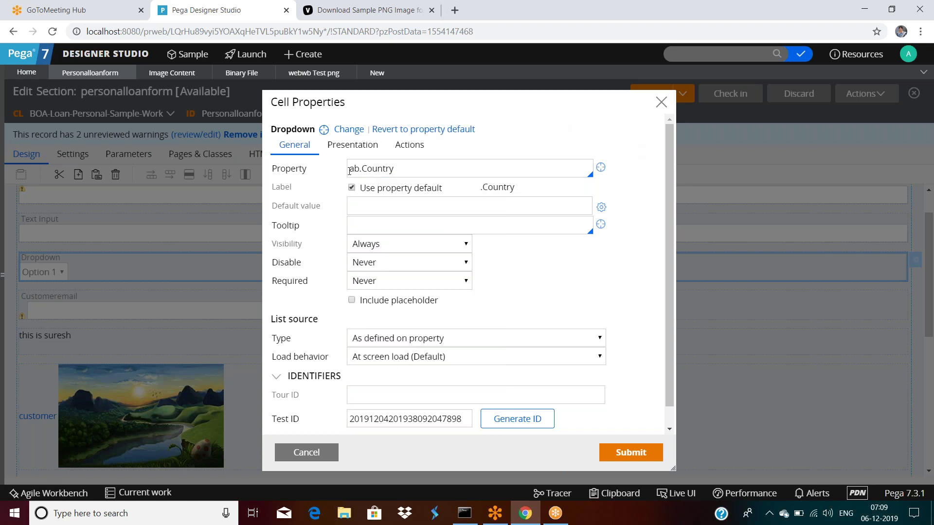
left_click(601, 168)
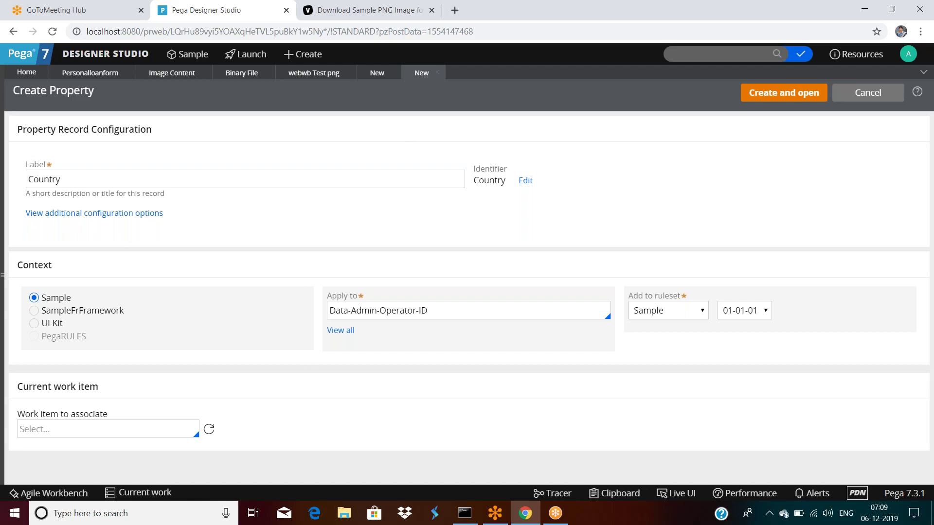
left_click(437, 72)
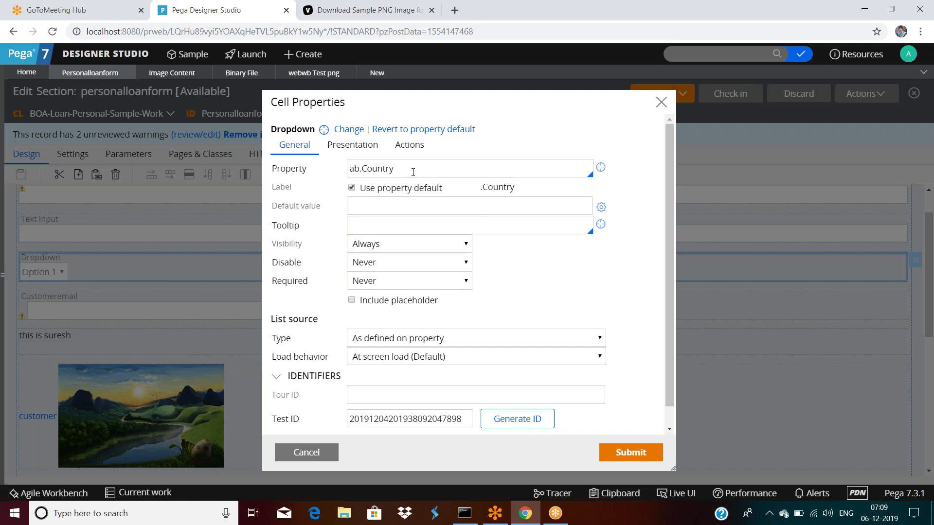
Change the property to .Country and create it in BOA-Loan-Personal-Sample-Work.
left_click(364, 168)
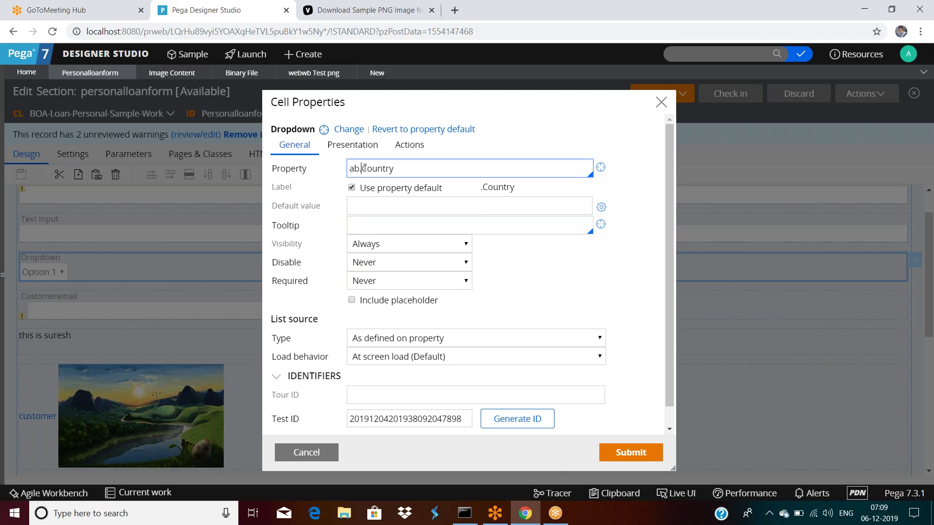
key("BackSpace")
key("BackSpace")
key("BackSpace")
type(".")
left_click(601, 167)
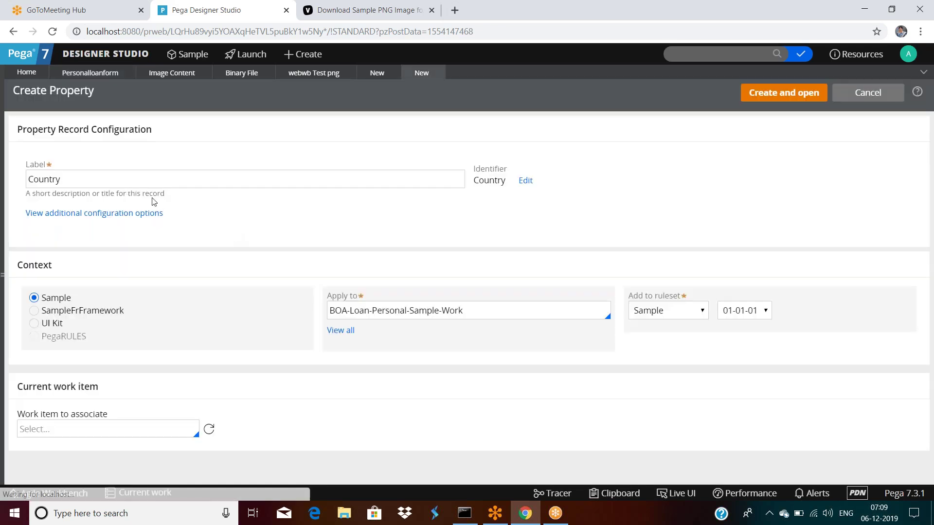
left_click(785, 93)
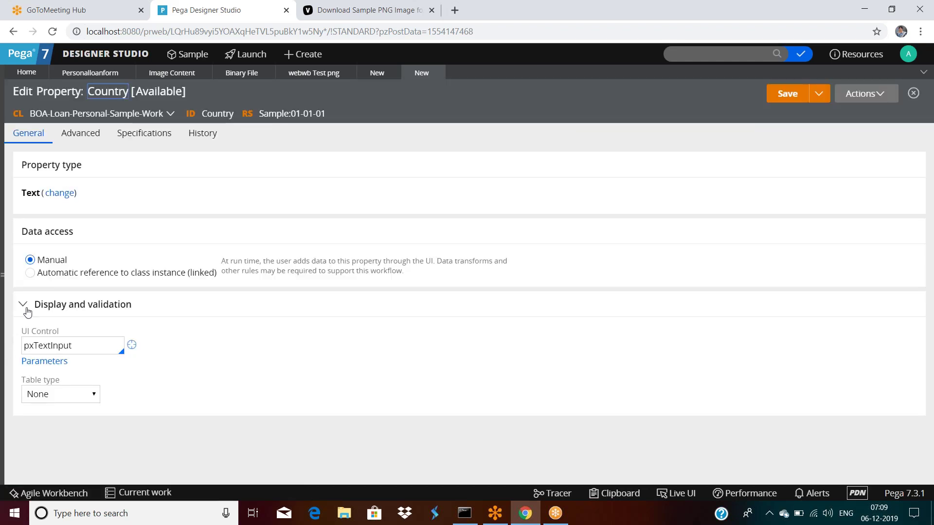
Make the Country property a Local List of USA and CHINA and save it.
left_click(25, 382)
left_click_drag(23, 381, 61, 385)
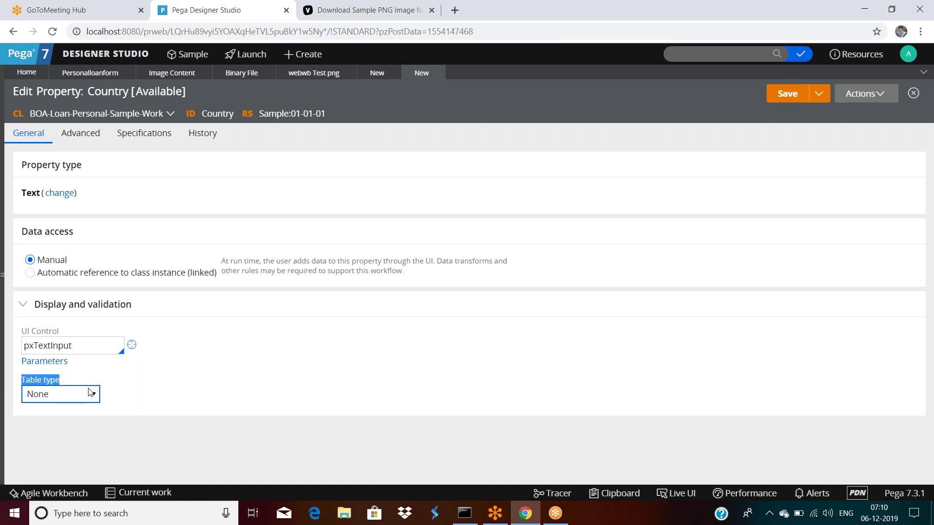
left_click(43, 397)
left_click(52, 421)
scroll(169, 406, "down", 1)
left_click(89, 420)
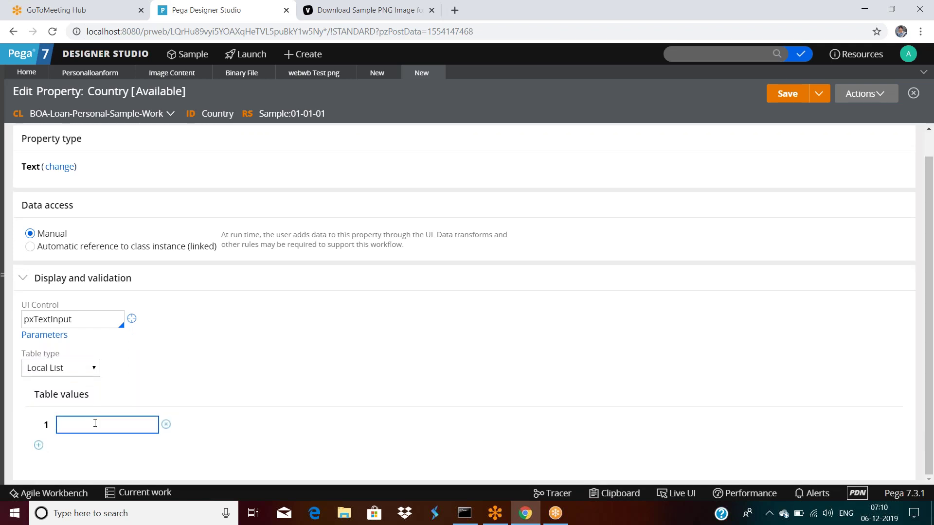
type("USA")
left_click(39, 446)
type("CHINA")
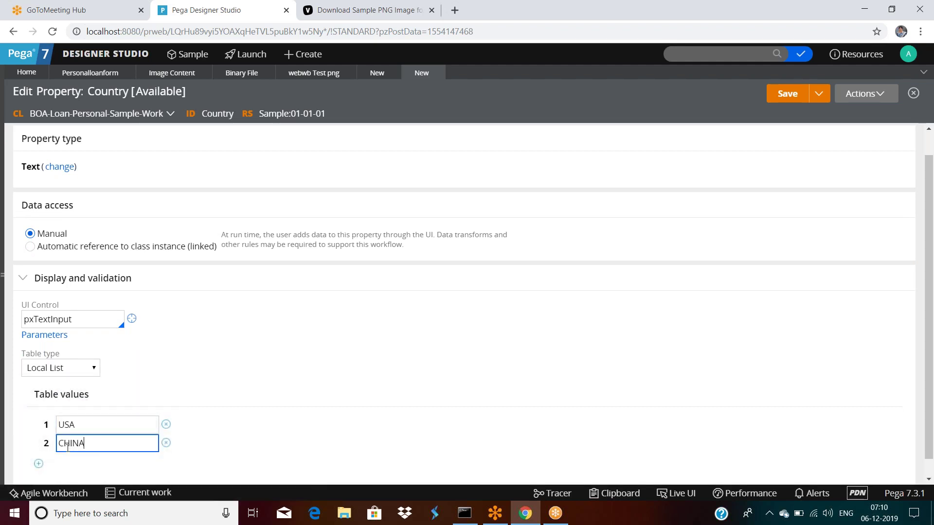
left_click(784, 94)
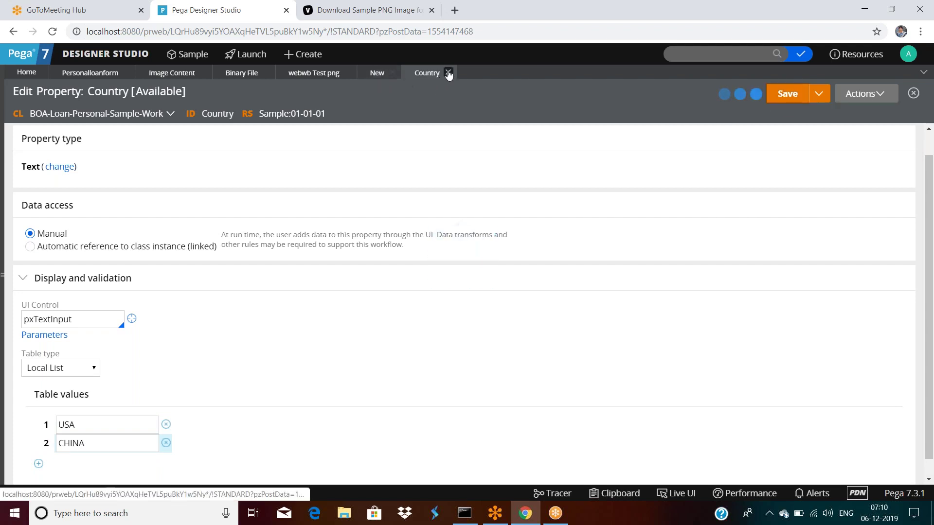
Submit .Country on the section's dropdown and save personalloanform.
left_click(86, 72)
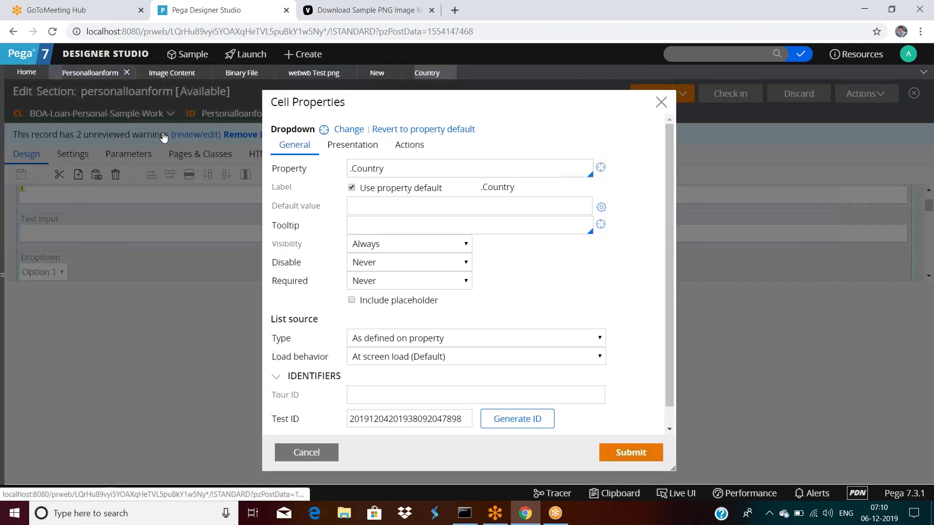
left_click(627, 451)
left_click(641, 94)
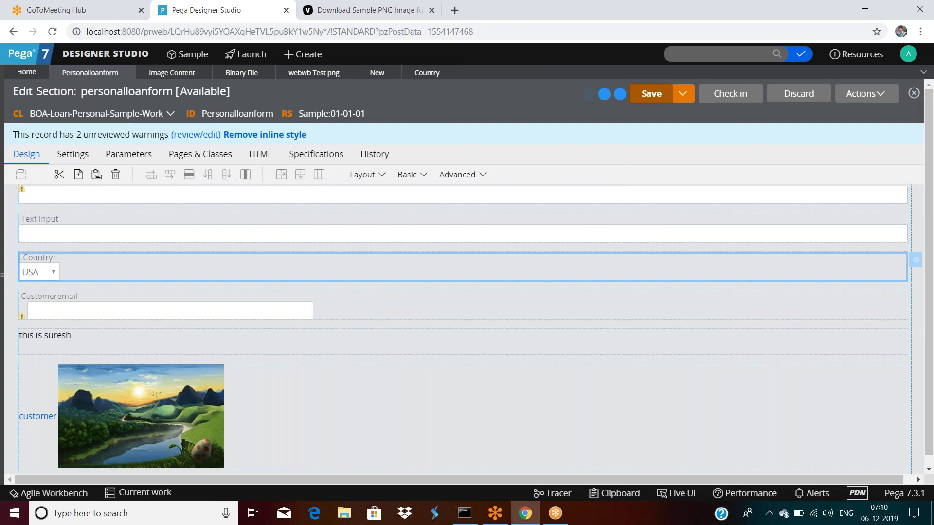
double_click(145, 267)
left_click(304, 452)
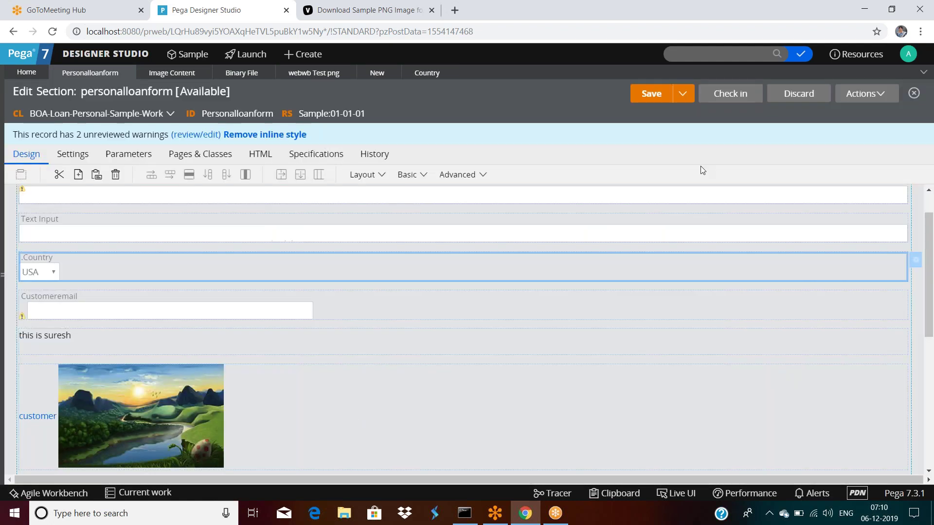
left_click(861, 95)
left_click(842, 113)
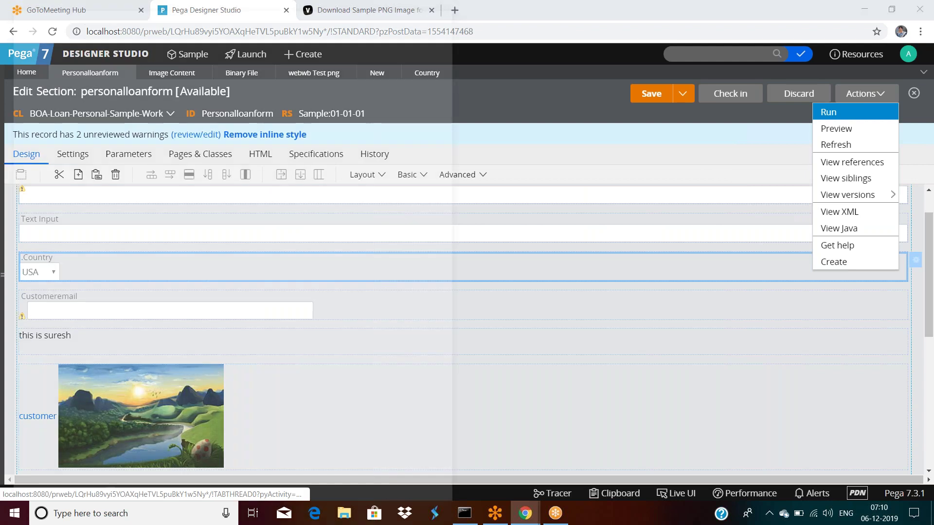
left_click(181, 306)
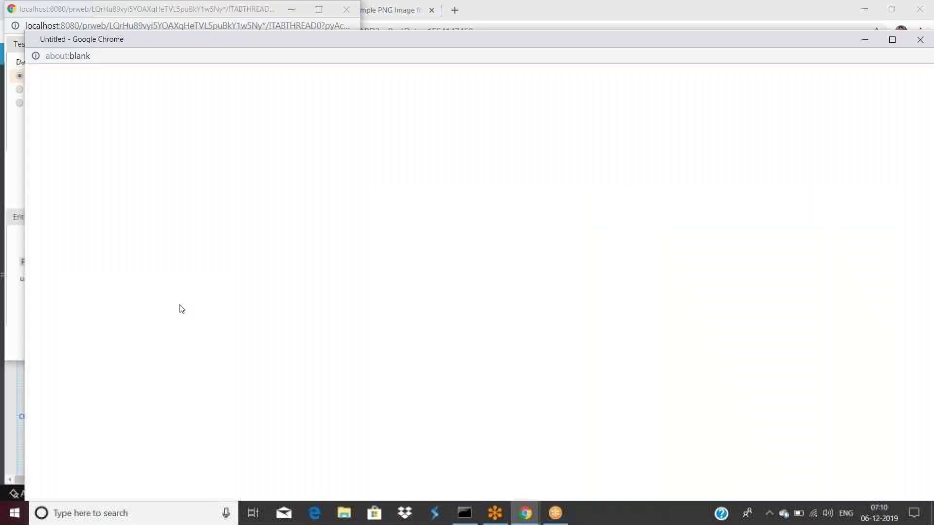
left_click(56, 141)
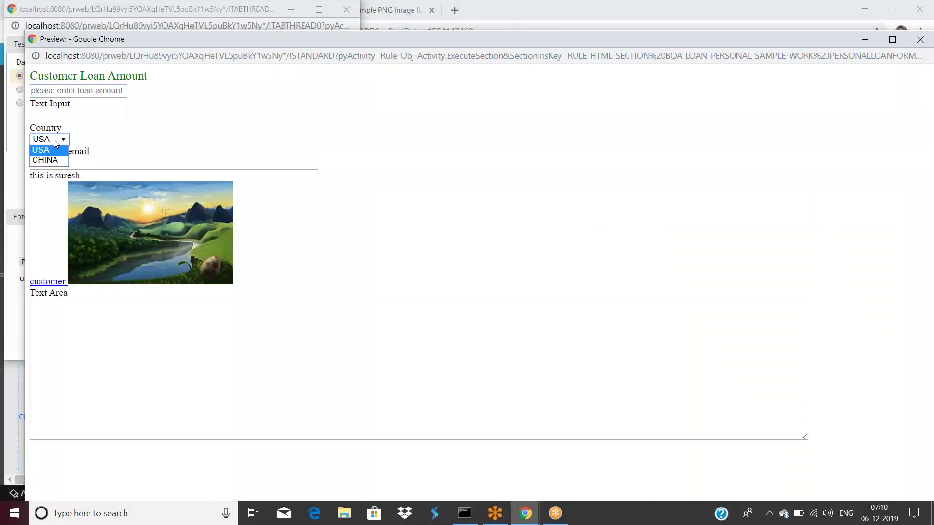
left_click_drag(262, 44, 245, 89)
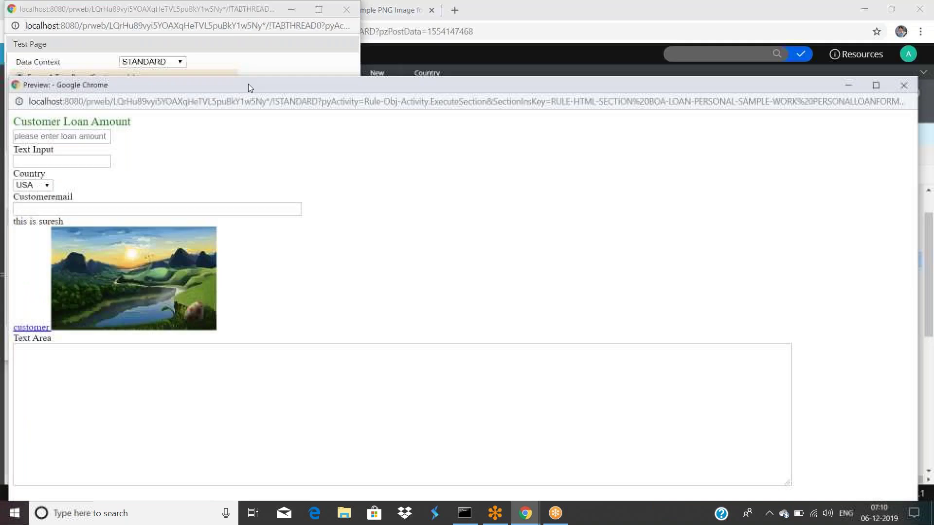
left_click(896, 86)
left_click_drag(245, 20, 275, 66)
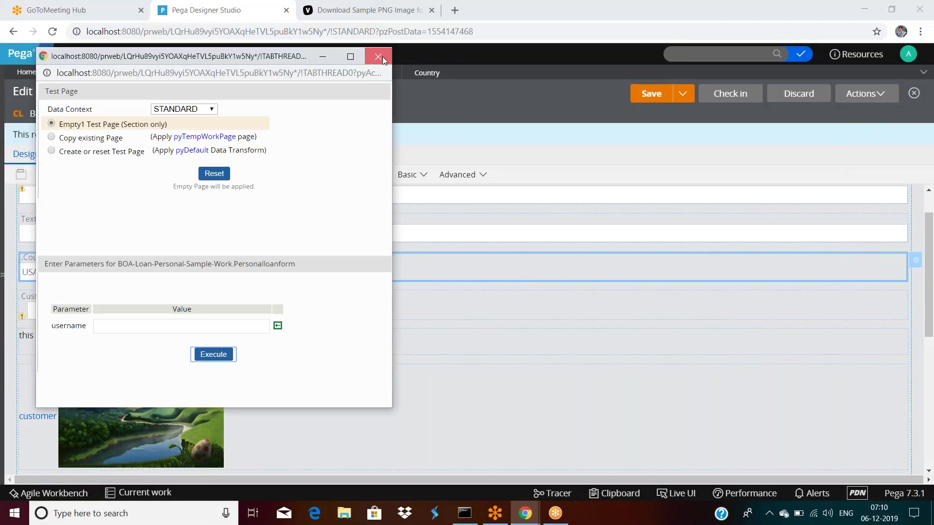
left_click(382, 56)
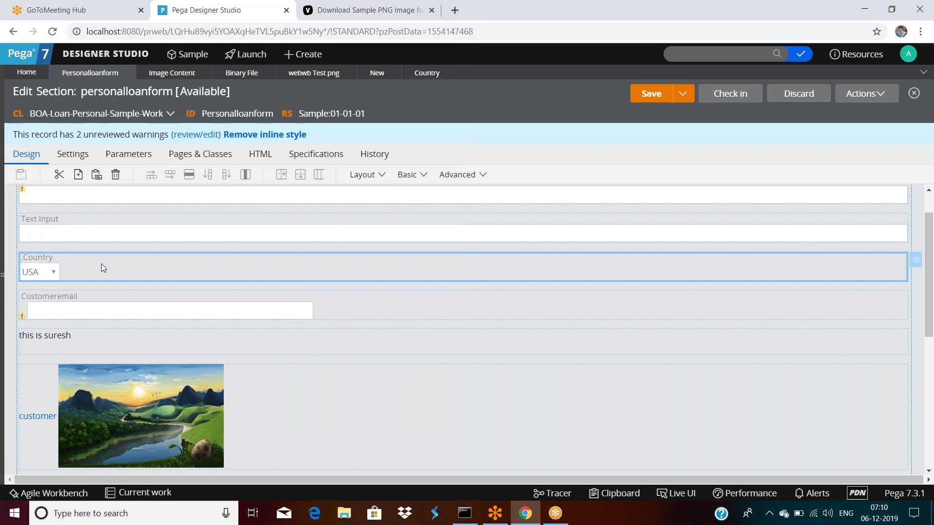
Close the Country cell's settings and return to the Country property with its USA and CHINA local list.
double_click(101, 267)
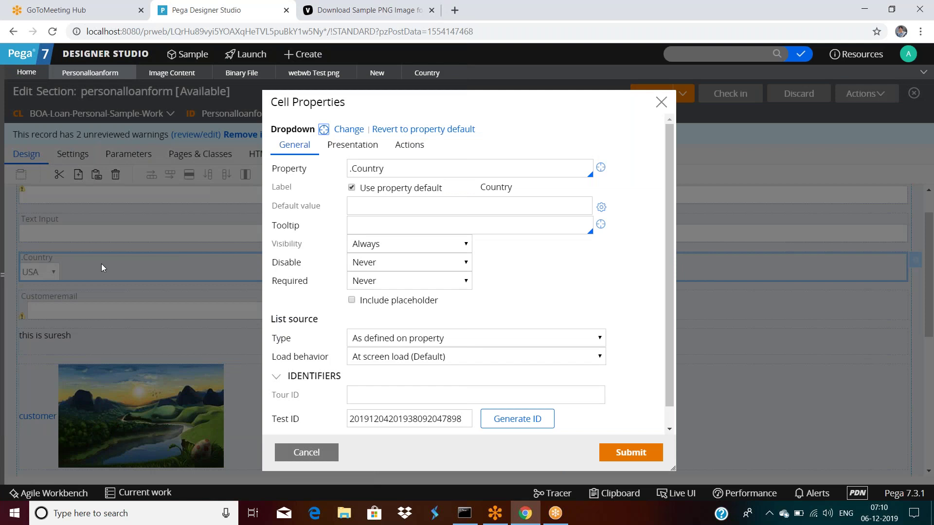
left_click(306, 453)
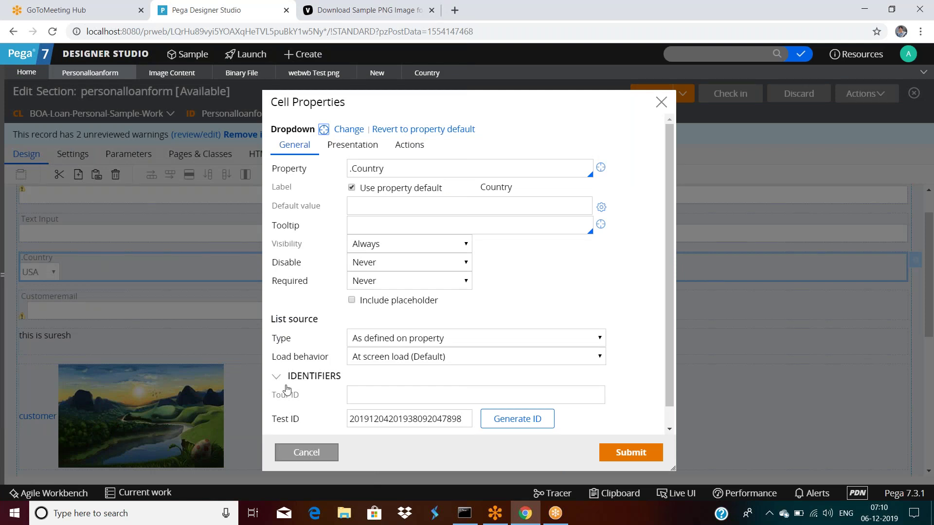
left_click(431, 73)
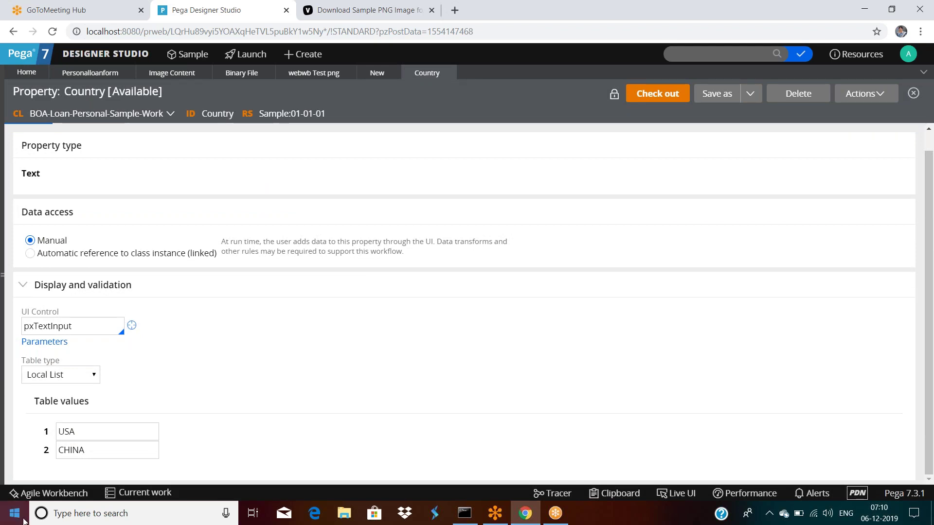
left_click(81, 432)
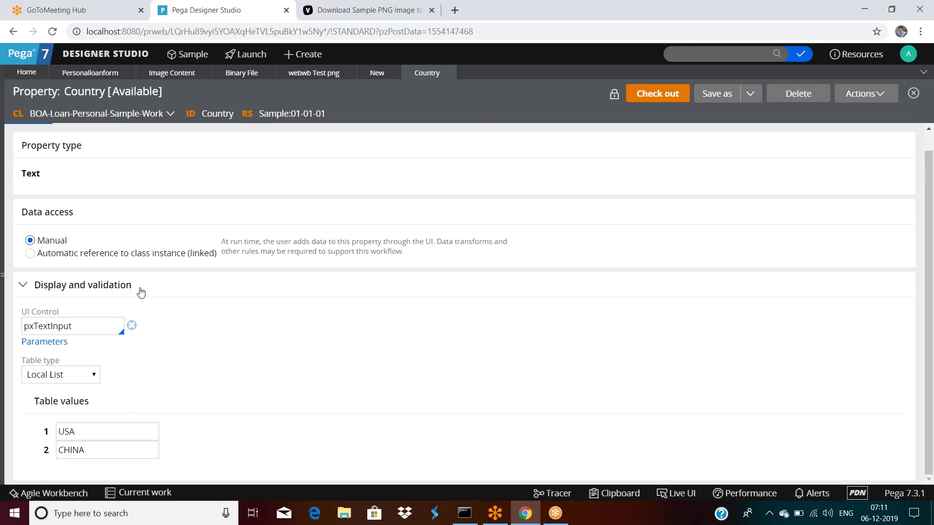
left_click_drag(127, 289, 31, 296)
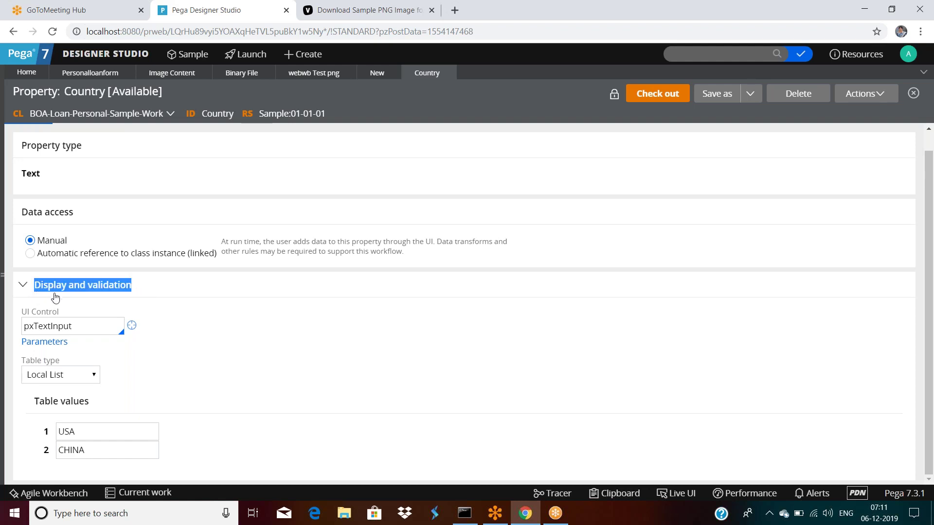
left_click(165, 309)
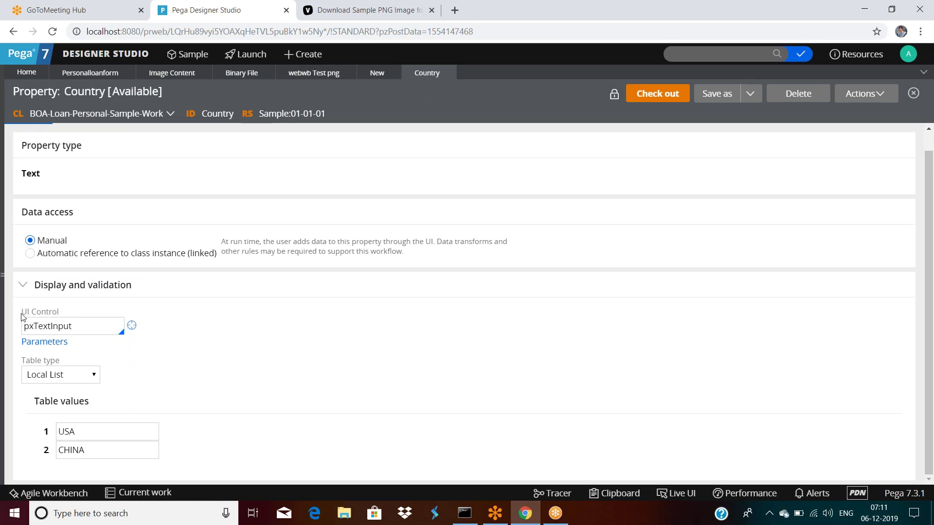
double_click(77, 327)
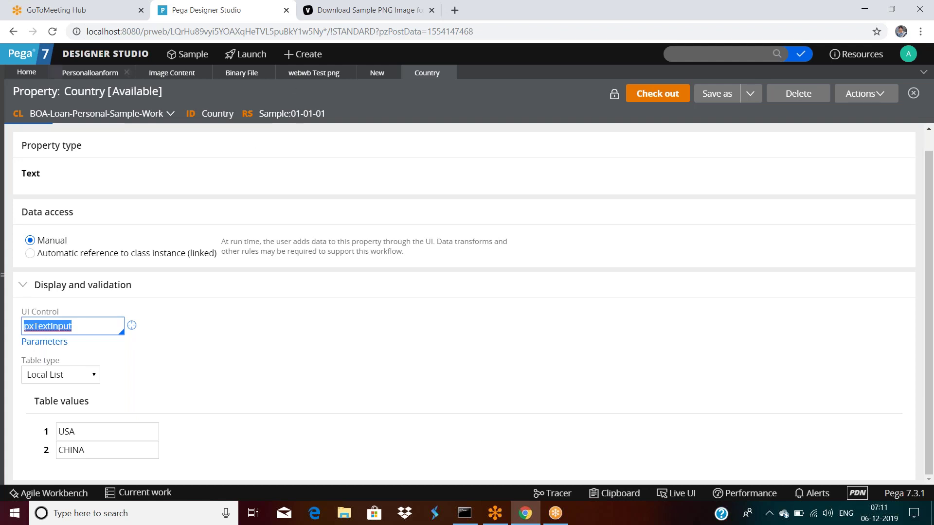
left_click(92, 73)
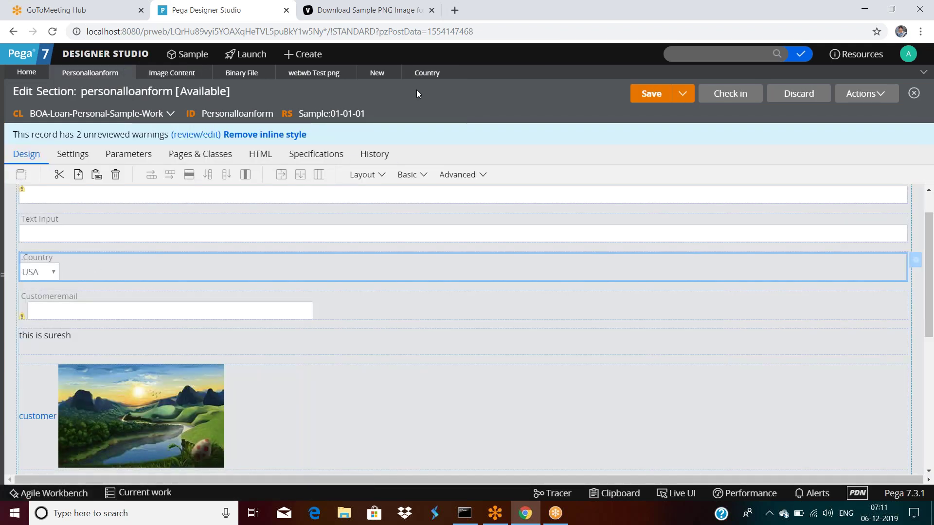
left_click(419, 74)
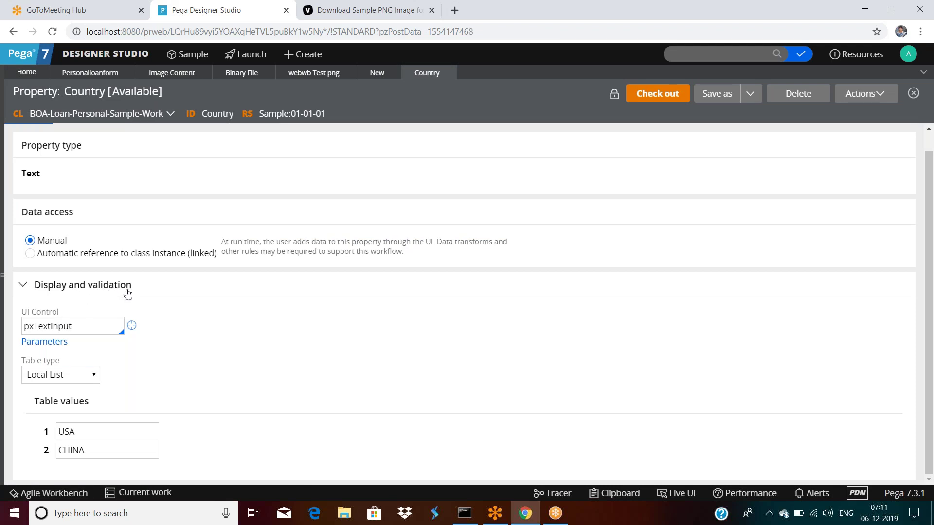
left_click(38, 377)
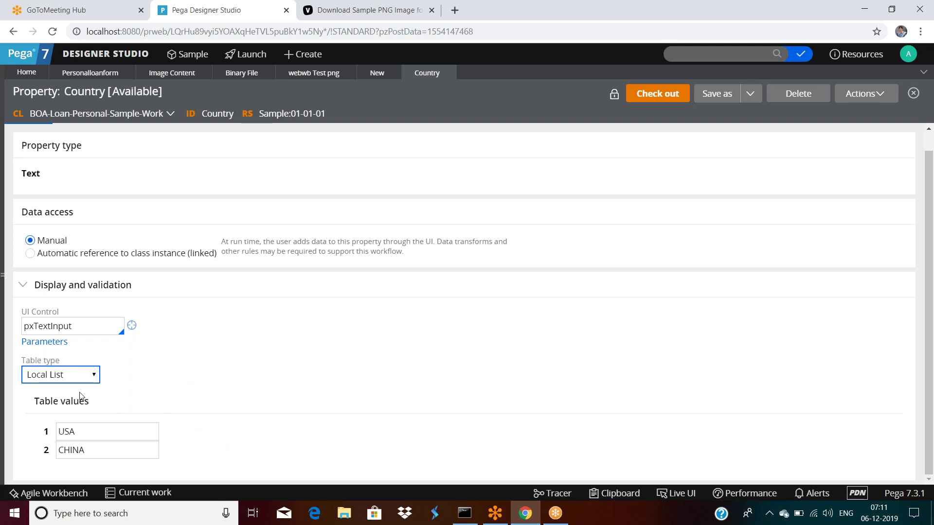
key("Tab")
Switch Country's table type to Prompt List and enter USA as United States.
left_click(63, 379)
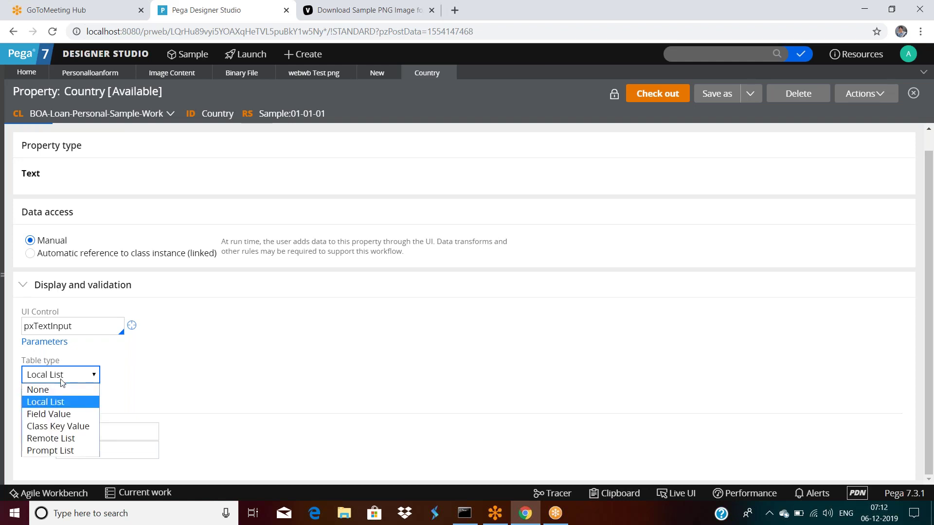
left_click(54, 450)
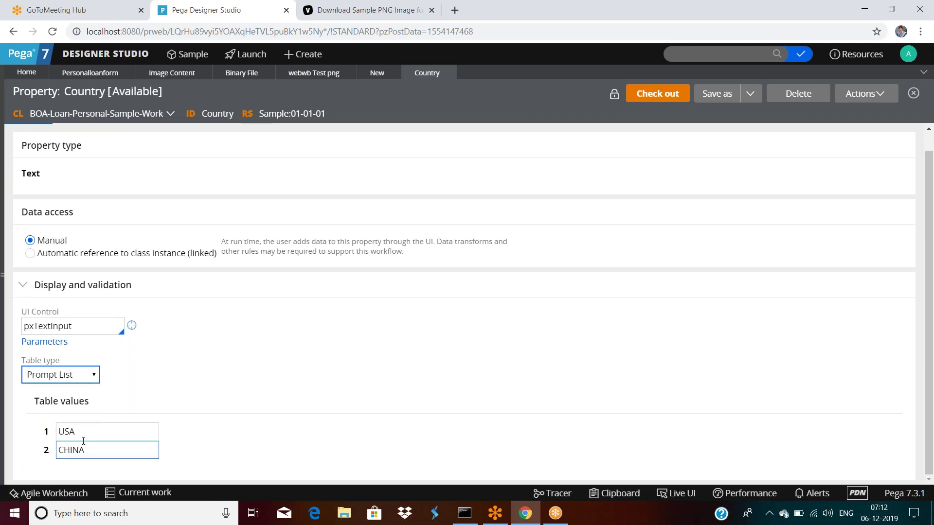
scroll(131, 420, "down", 2)
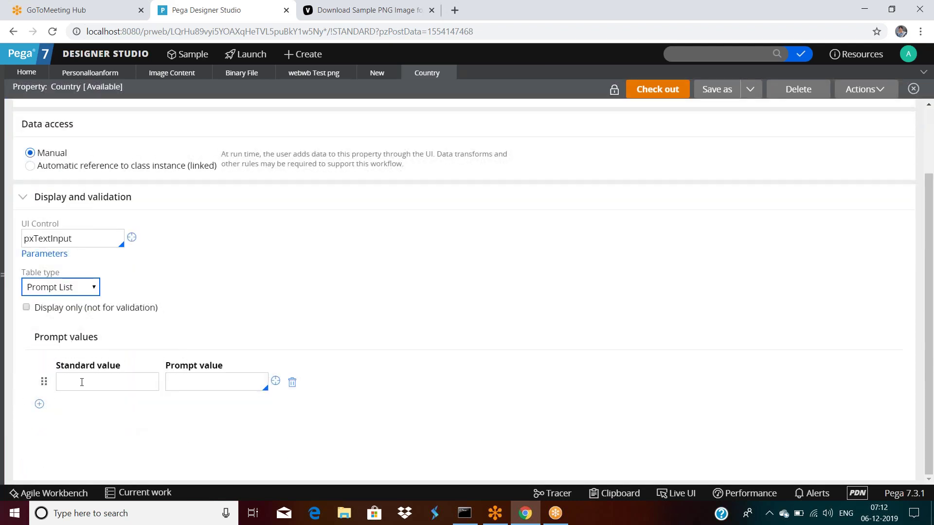
left_click(82, 382)
left_click(210, 381)
left_click(106, 388)
type("USA")
key("Tab")
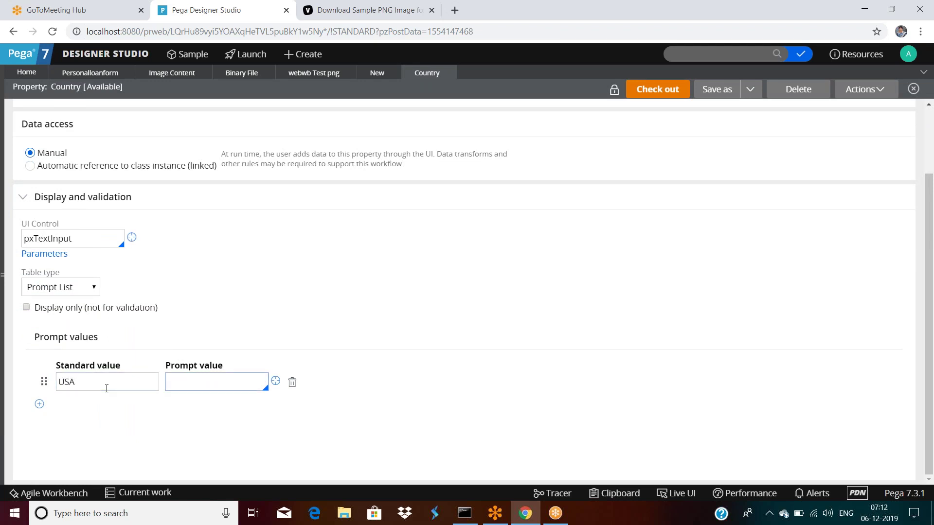
type("United States")
Add prompt rows IND as India and AUS as Australia.
left_click(39, 404)
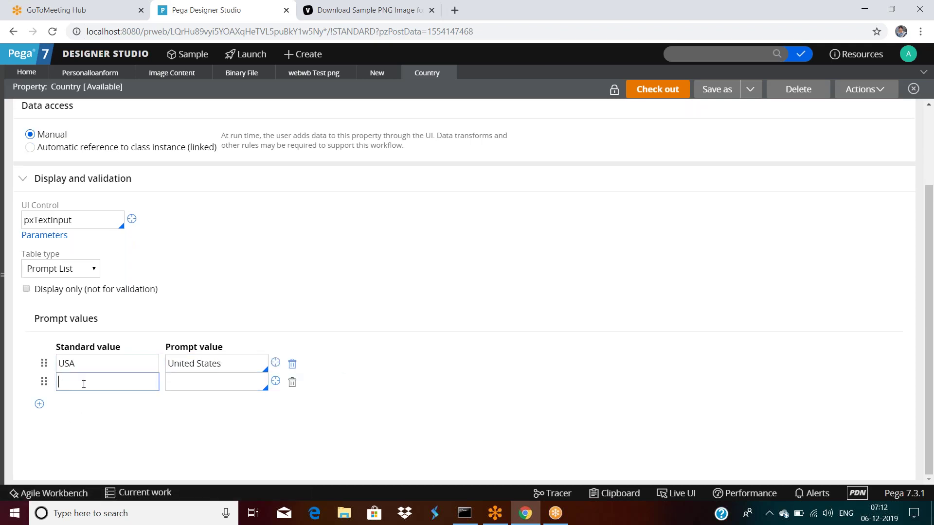
type("IND")
key("Tab")
type("India")
left_click(39, 404)
type("AUS")
key("Tab")
type("A")
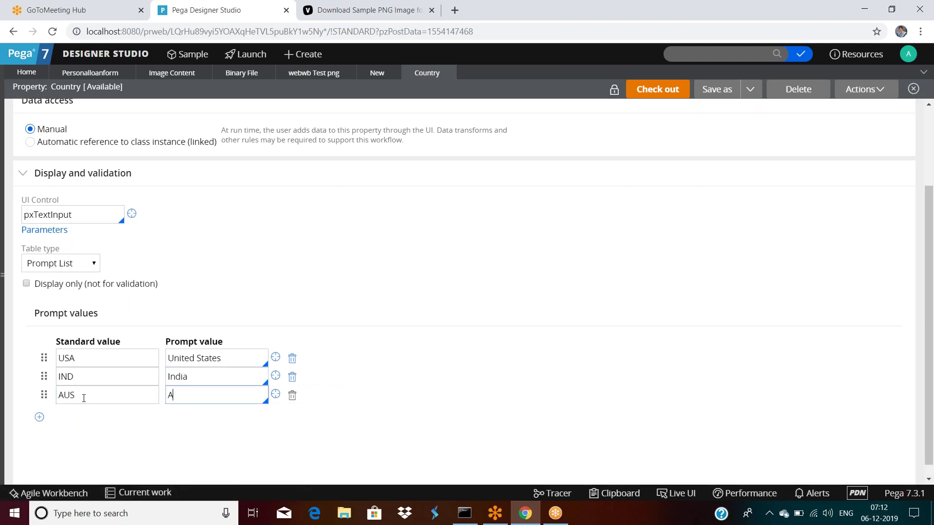
type("ustralia")
Check out the Country property, then run and execute the Personalloanform section preview.
scroll(401, 322, "up", 3)
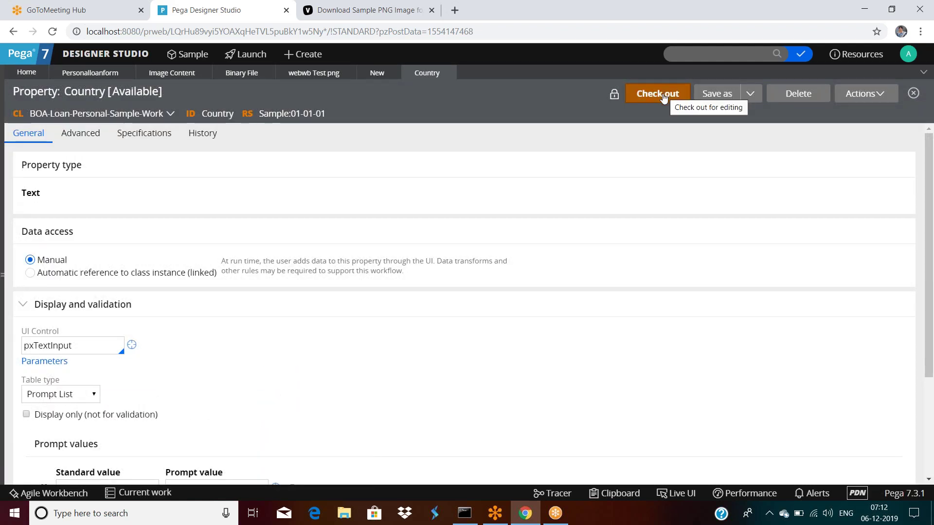
left_click(662, 96)
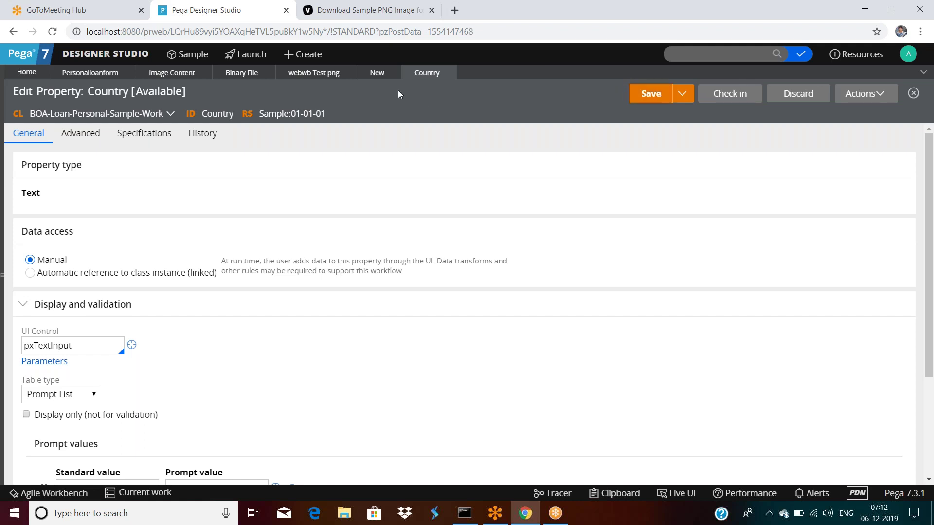
left_click(78, 74)
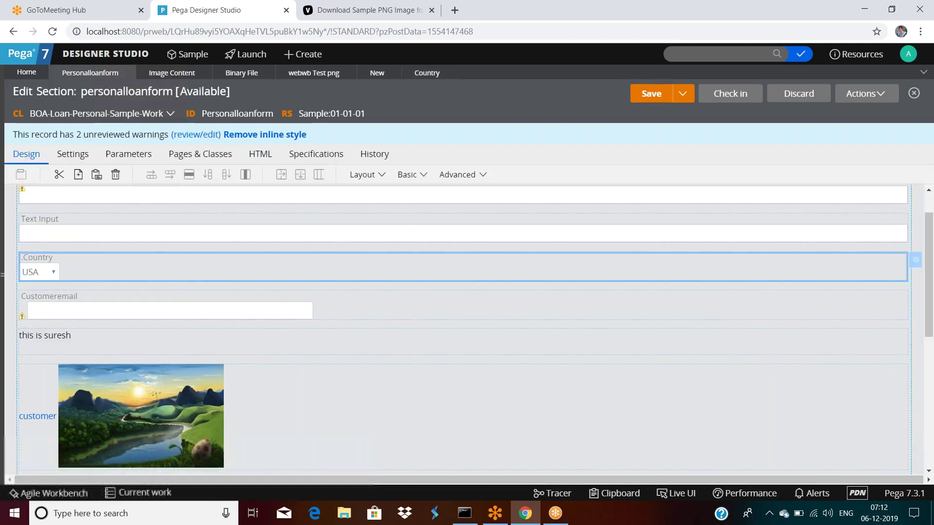
left_click(847, 100)
left_click(827, 115)
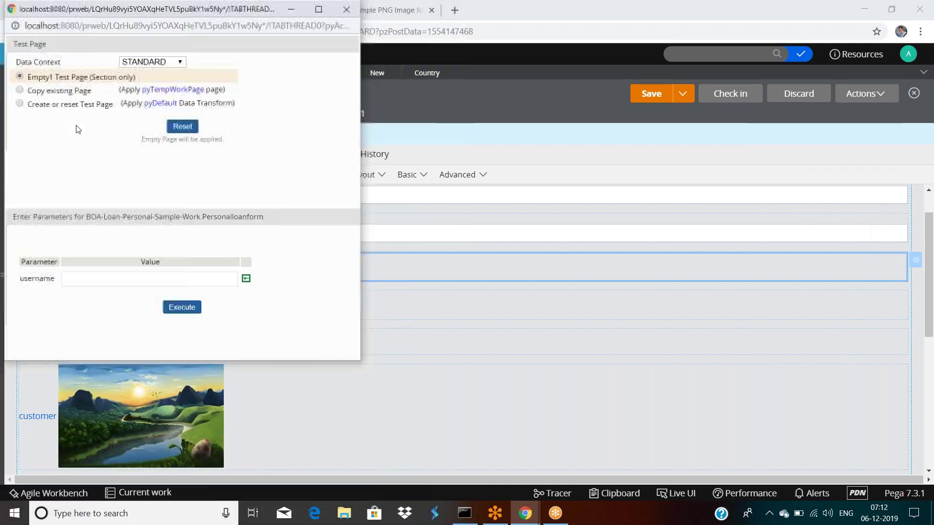
left_click(182, 307)
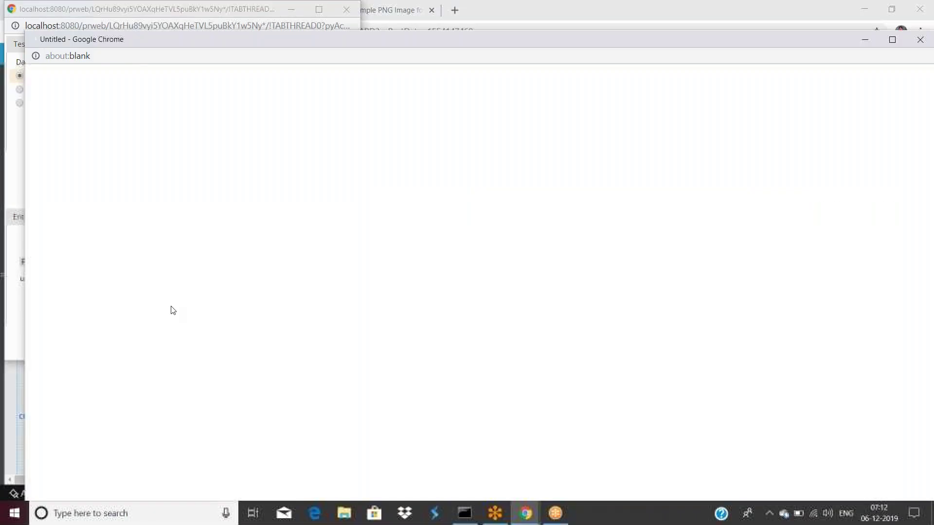
Choose India in the preview's Country dropdown.
left_click(81, 140)
left_click(81, 140)
left_click(81, 140)
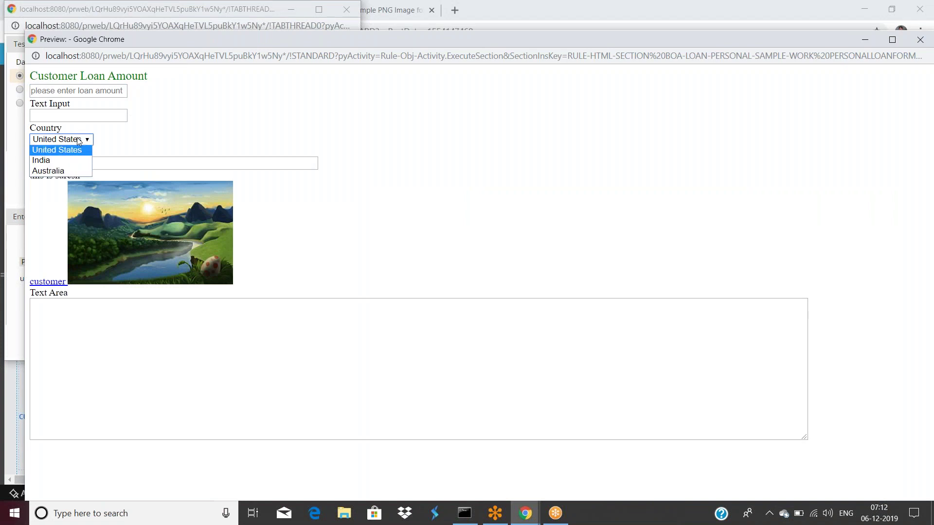
left_click(59, 162)
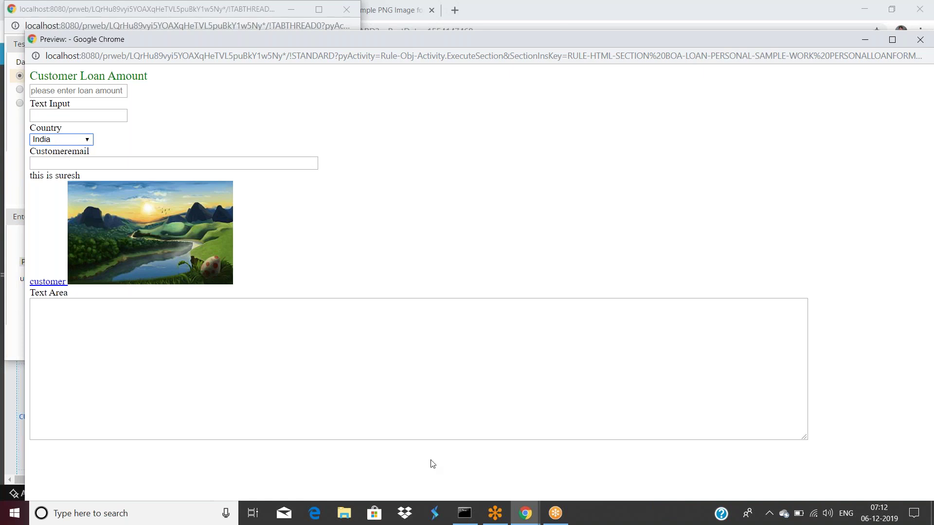
Return to the Country property and review its USA and IND prompt values.
mouse_move(522, 514)
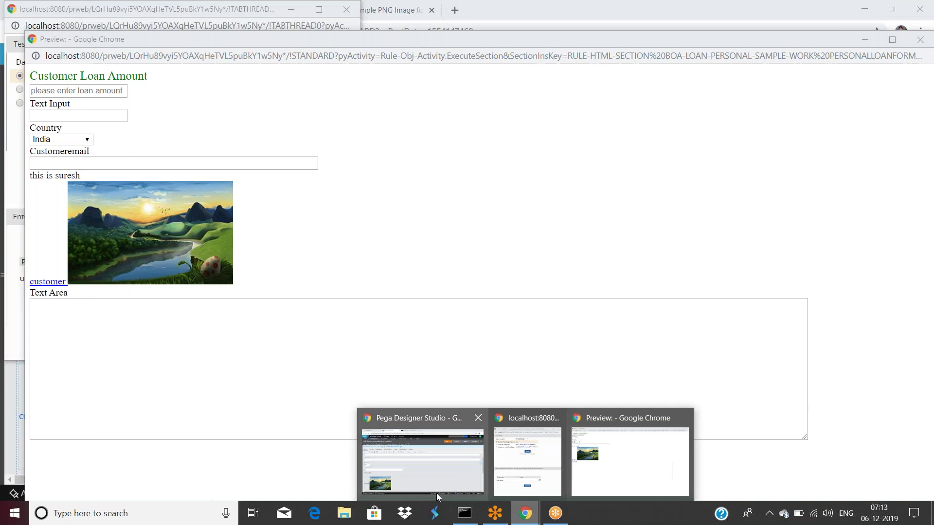
left_click(420, 477)
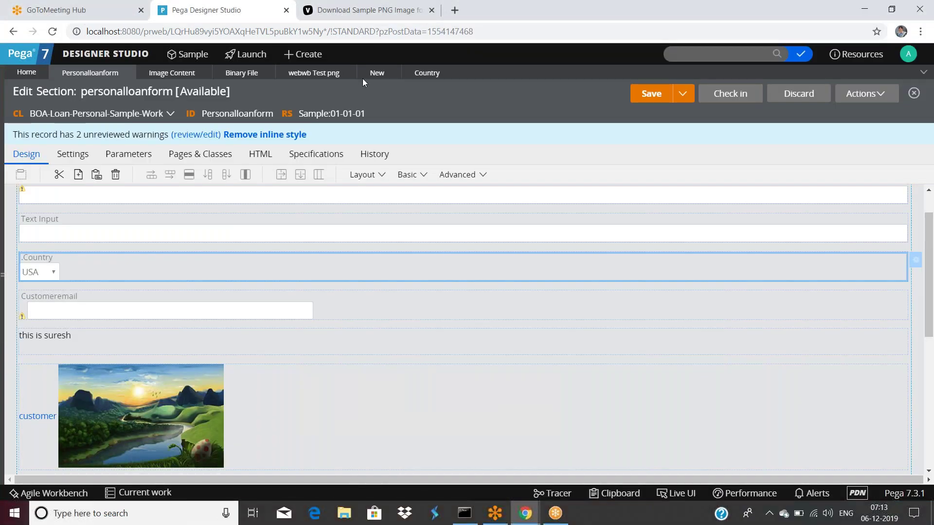
left_click(421, 76)
scroll(279, 370, "down", 3)
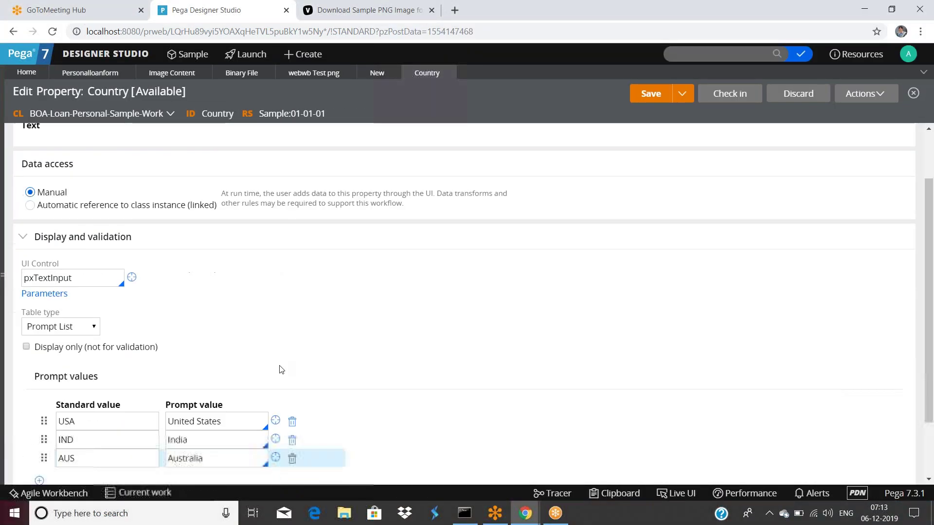
double_click(84, 345)
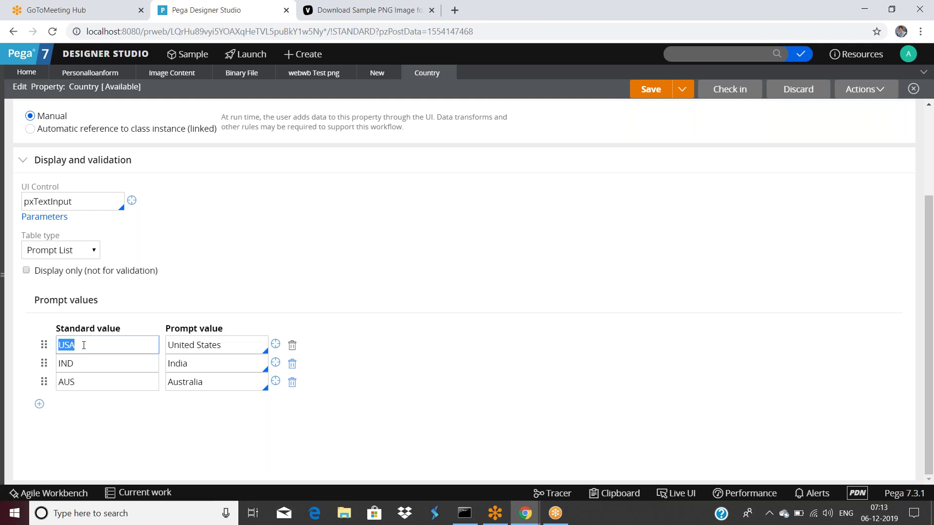
scroll(138, 278, "up", 3)
scroll(139, 279, "down", 3)
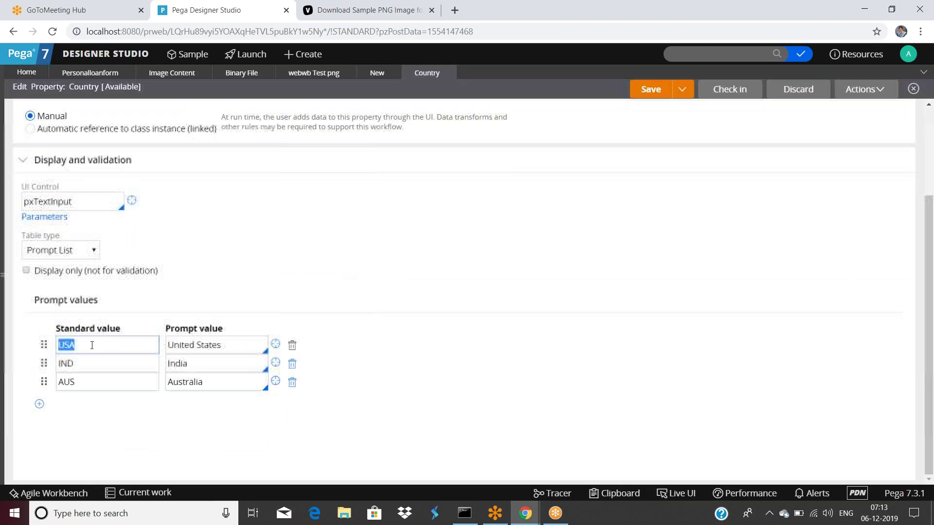
double_click(90, 364)
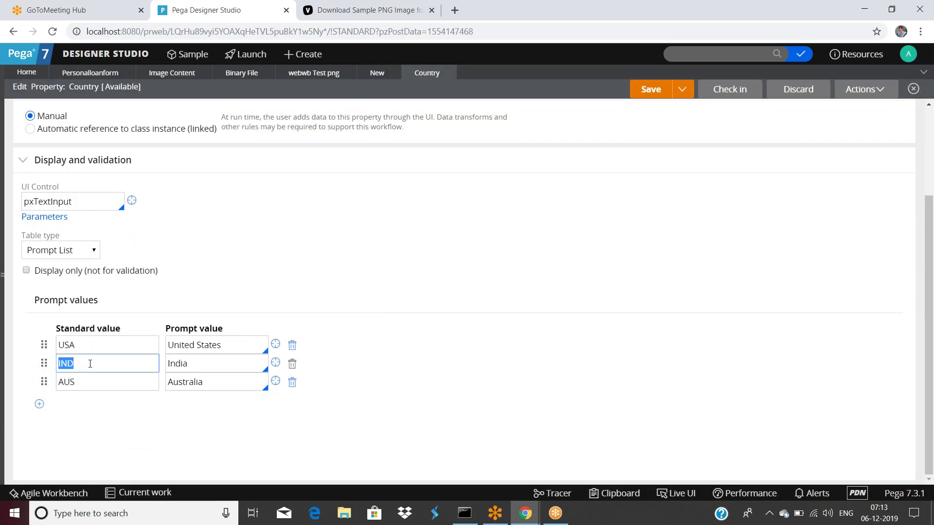
Review the AUS/Australia entry alongside the USA, IND and AUS standard values.
left_click(94, 380)
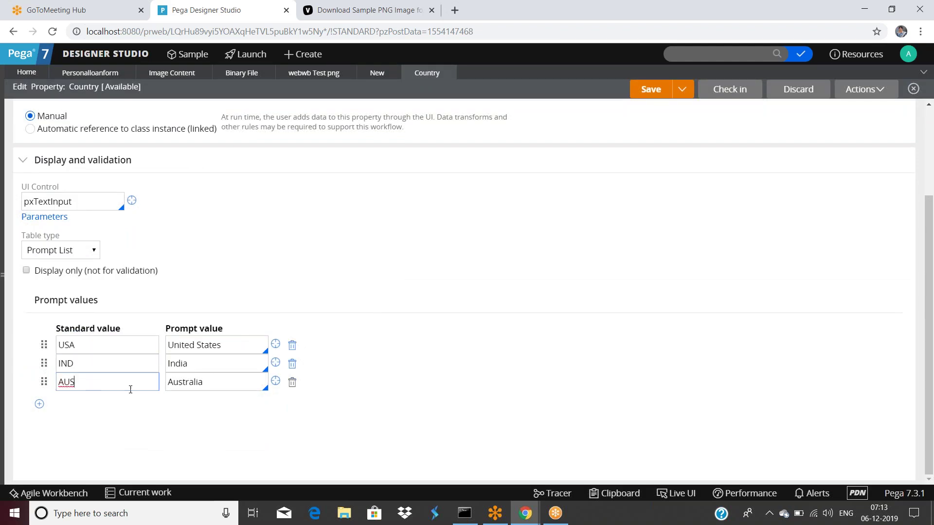
left_click_drag(212, 383, 166, 382)
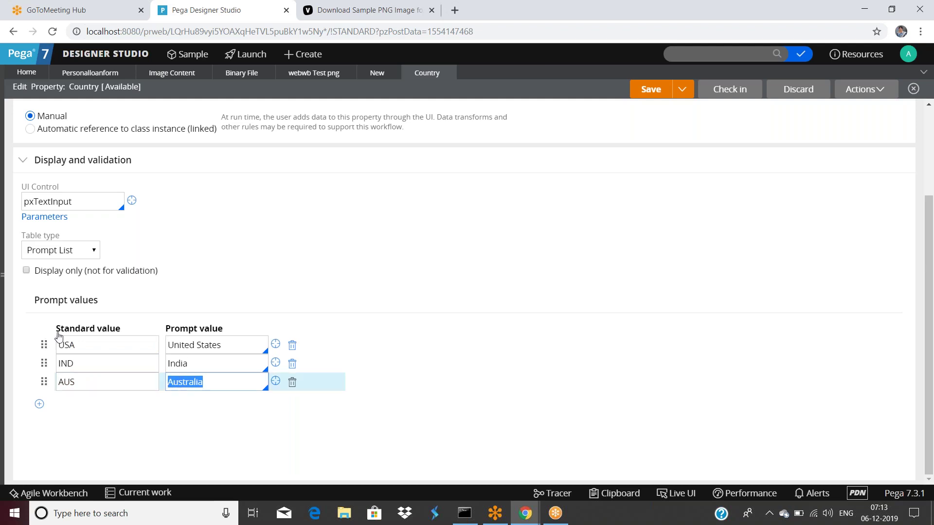
double_click(100, 346)
double_click(96, 367)
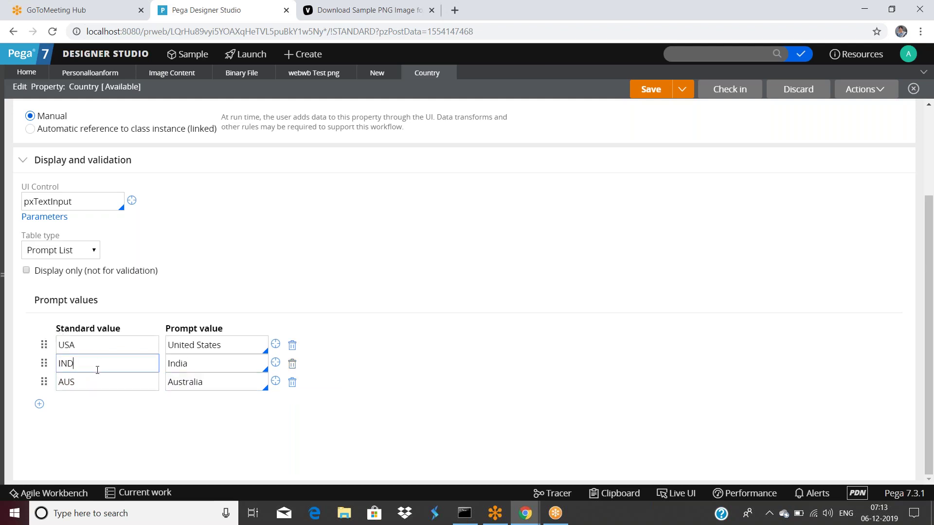
double_click(94, 382)
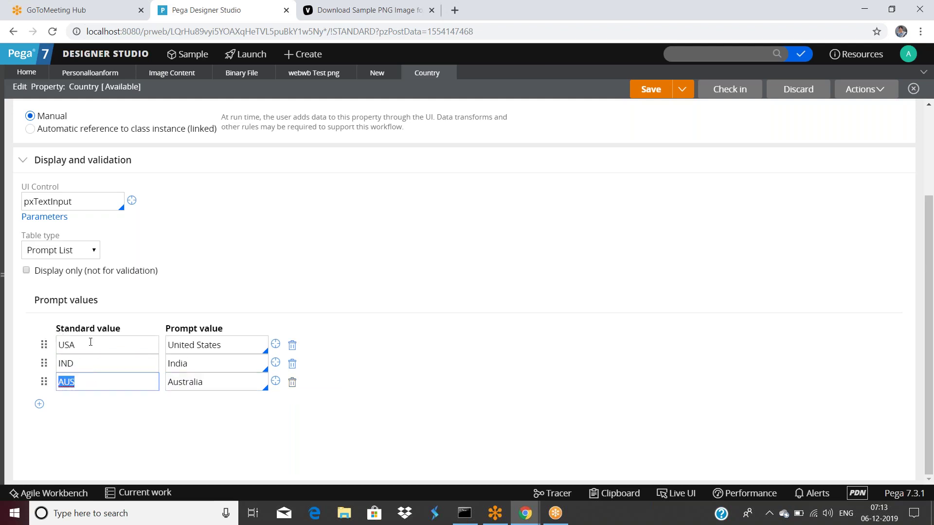
left_click(57, 253)
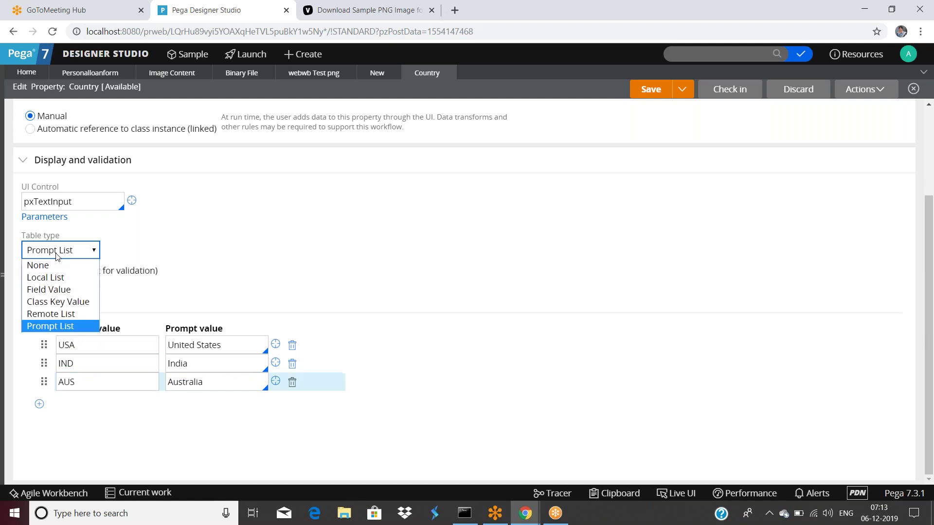
Revert Country's table type to Local List, leaving its UI control as pxTextInput.
left_click(57, 281)
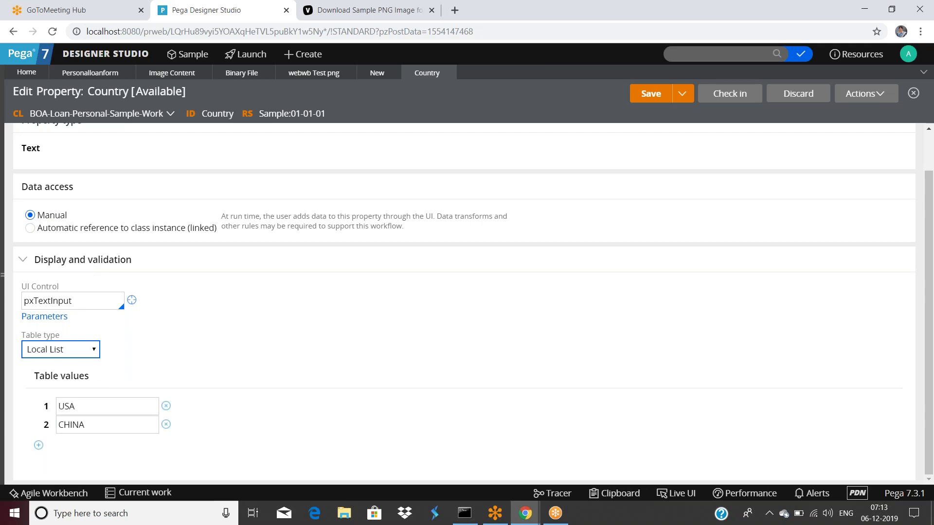
left_click(63, 349)
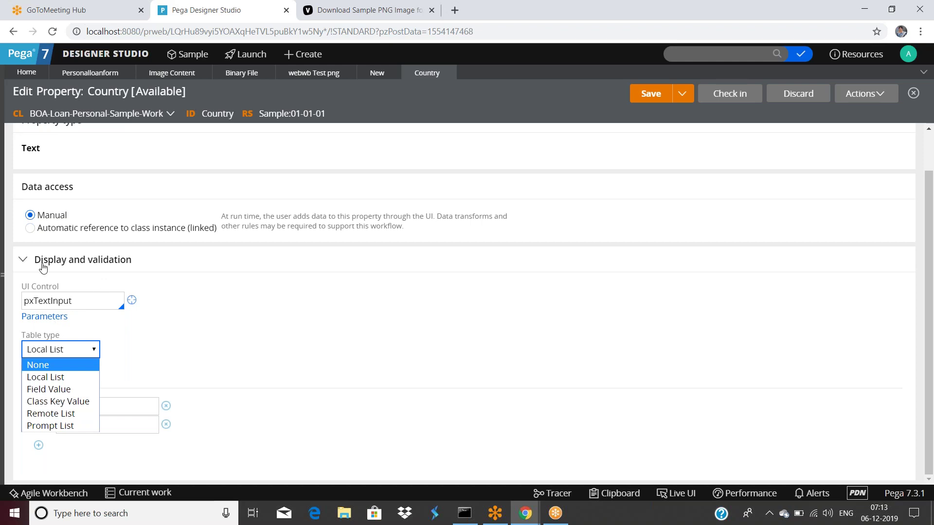
double_click(85, 303)
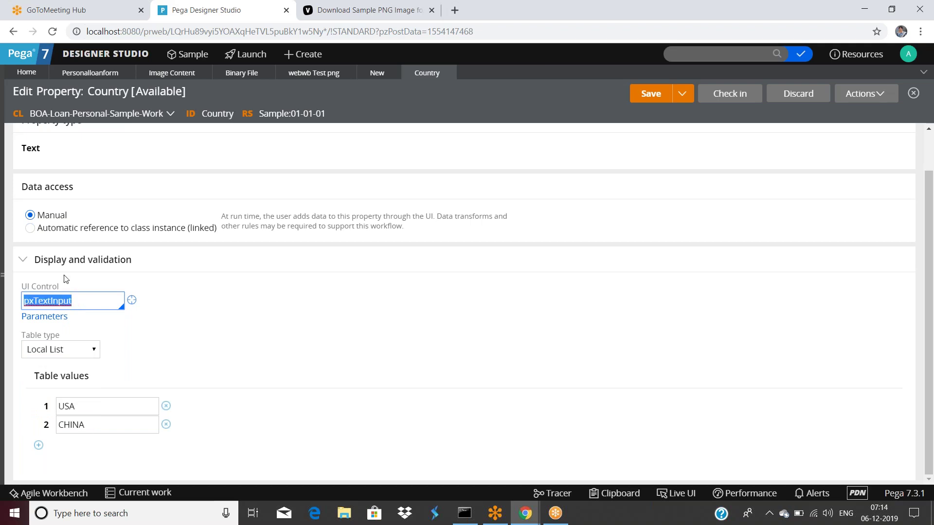
left_click(97, 303)
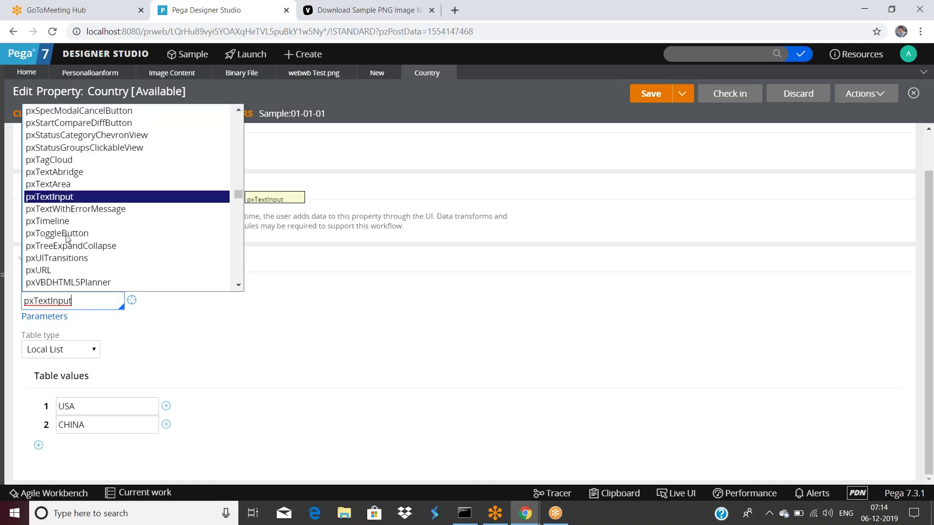
scroll(77, 212, "down", 2)
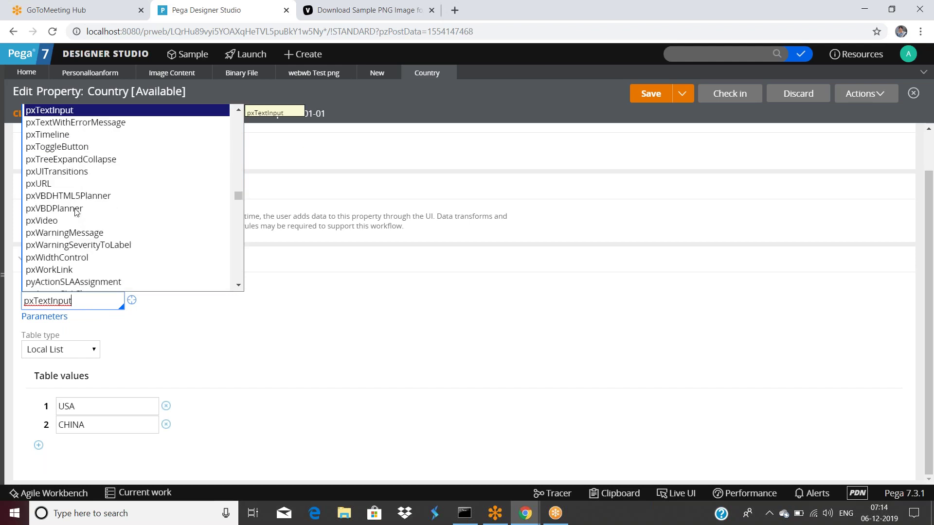
scroll(77, 212, "down", 10)
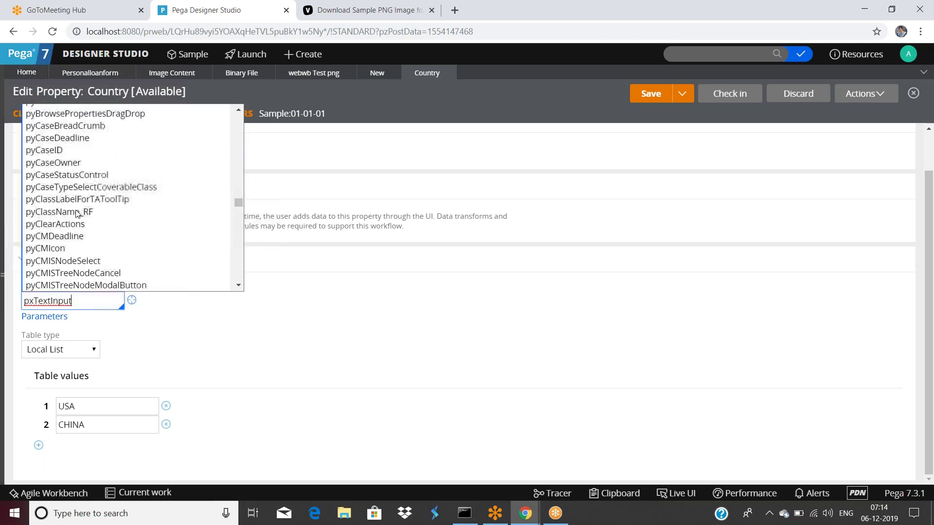
scroll(76, 214, "up", 10)
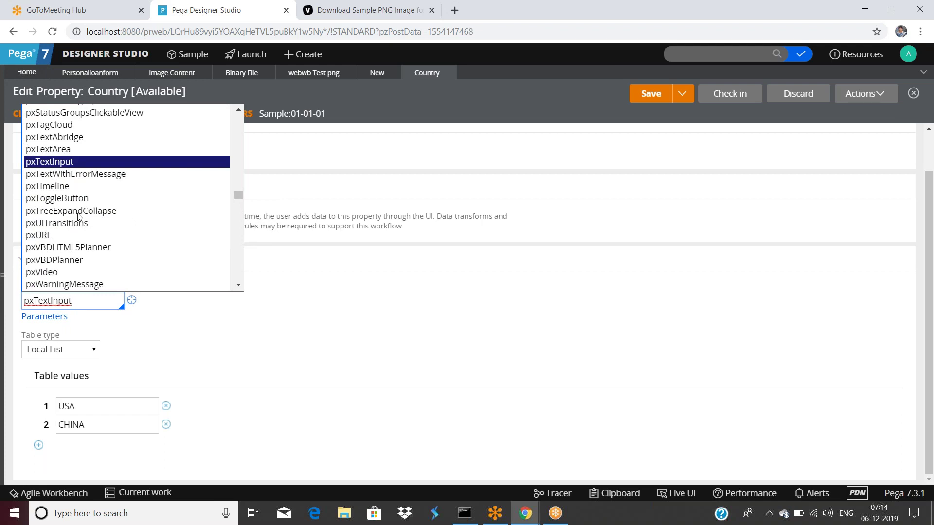
left_click(348, 267)
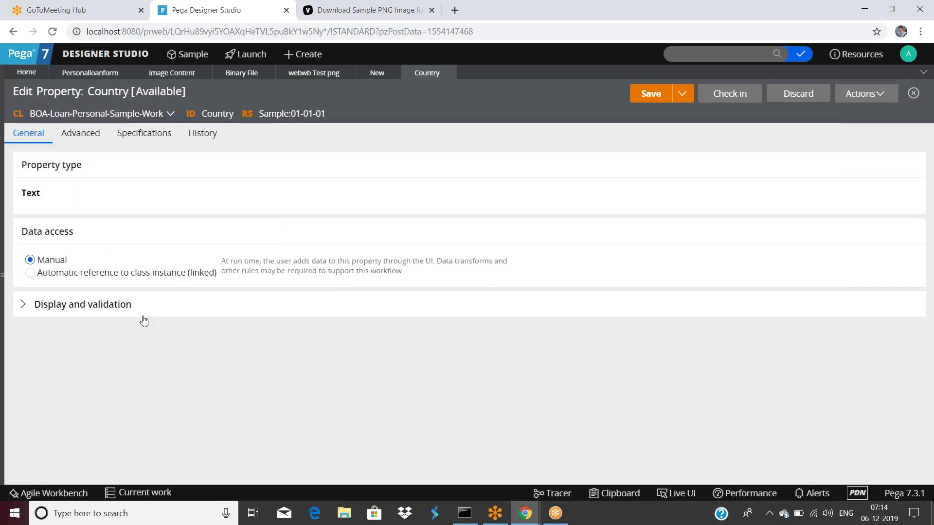
Open the pxTextInput control rule from Country's Display and validation settings.
left_click(20, 305)
double_click(82, 346)
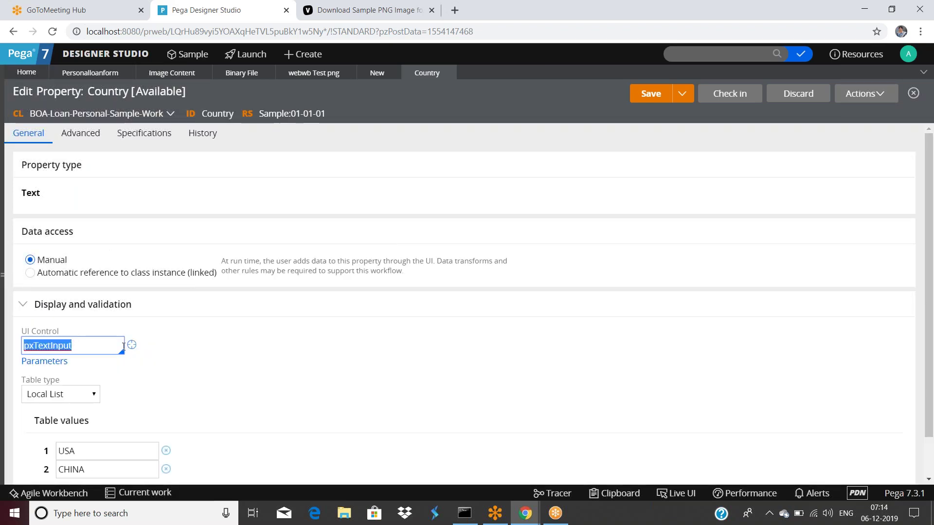
left_click(131, 344)
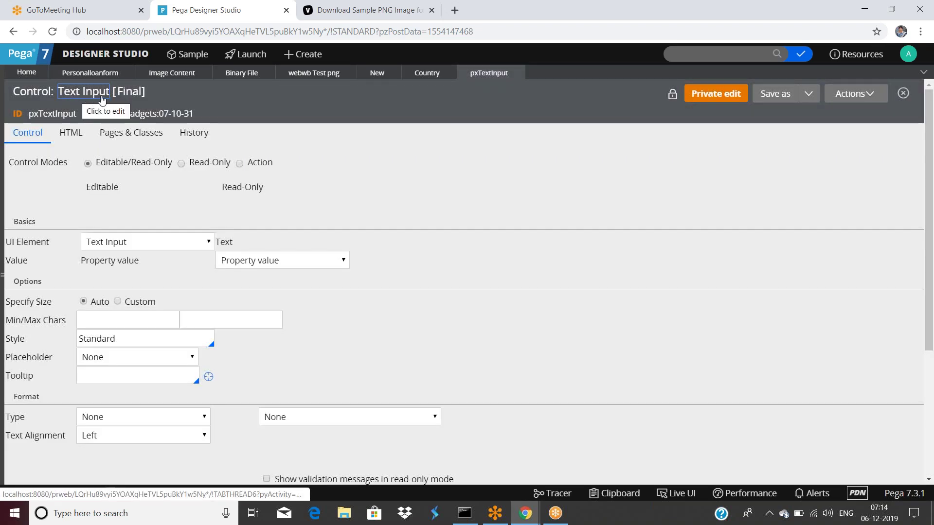
double_click(34, 91)
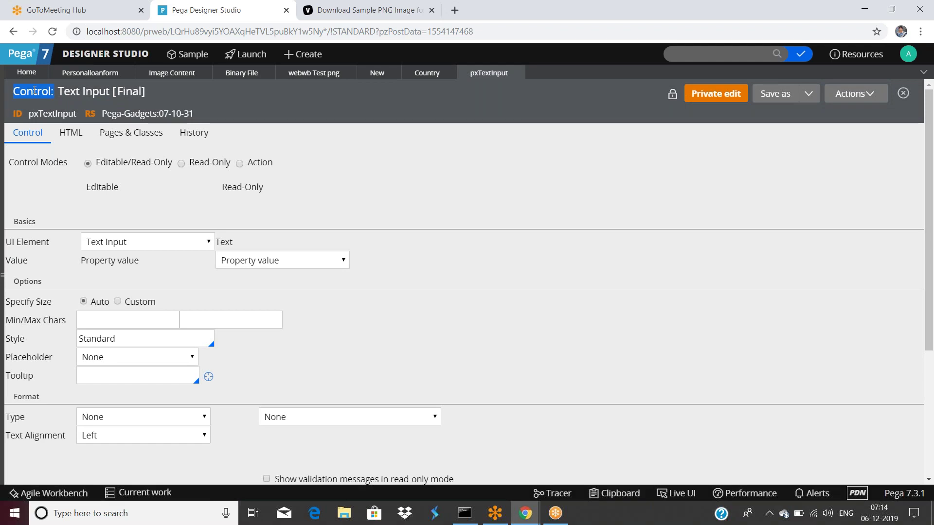
double_click(46, 111)
Browse the pxTextInput HTML and Pages & Classes tabs, then show the App explorer.
scroll(117, 188, "down", 3)
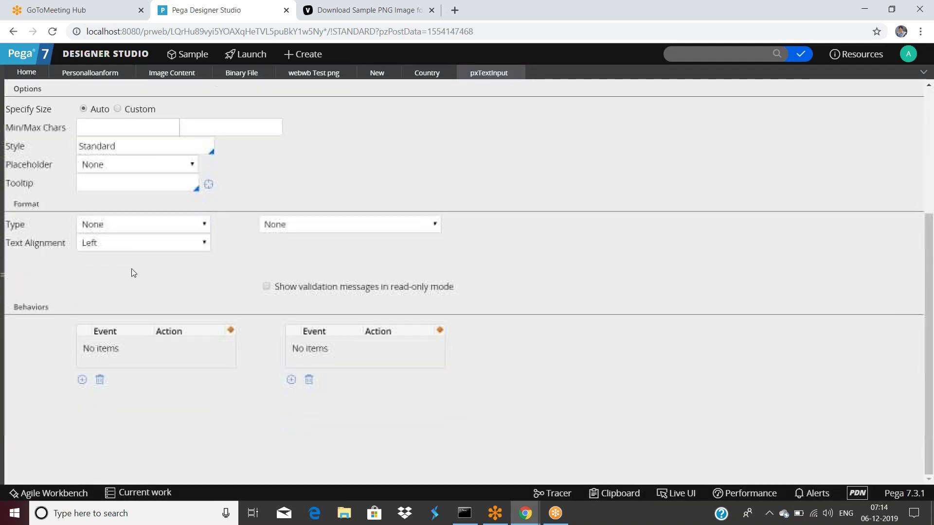
scroll(131, 269, "up", 4)
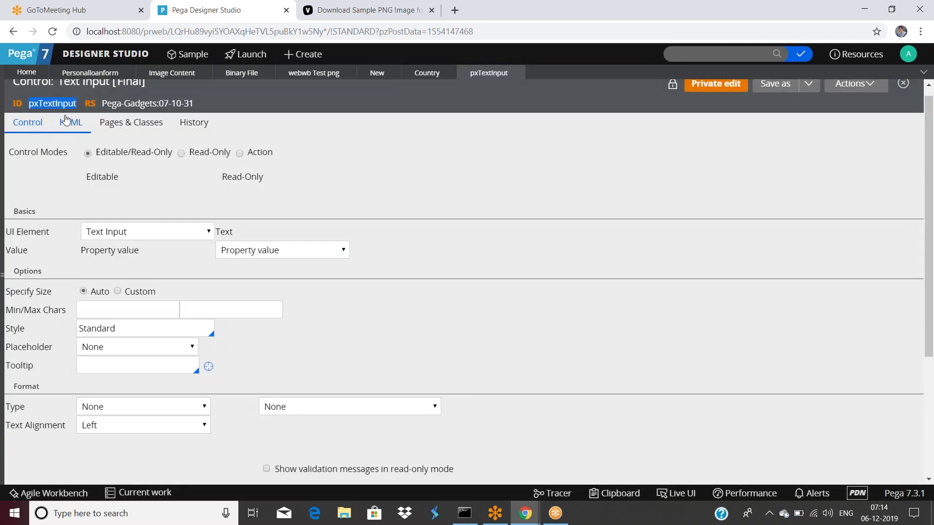
left_click(71, 124)
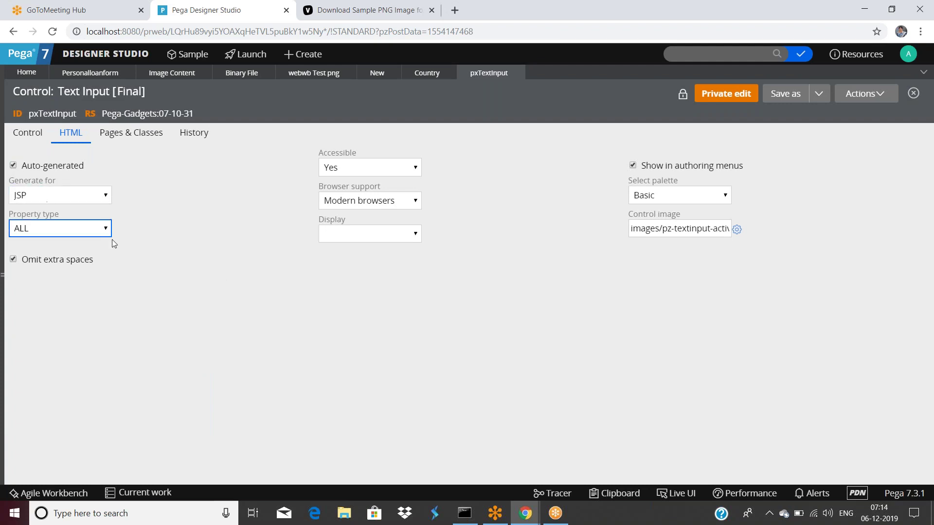
left_click(120, 146)
left_click(26, 133)
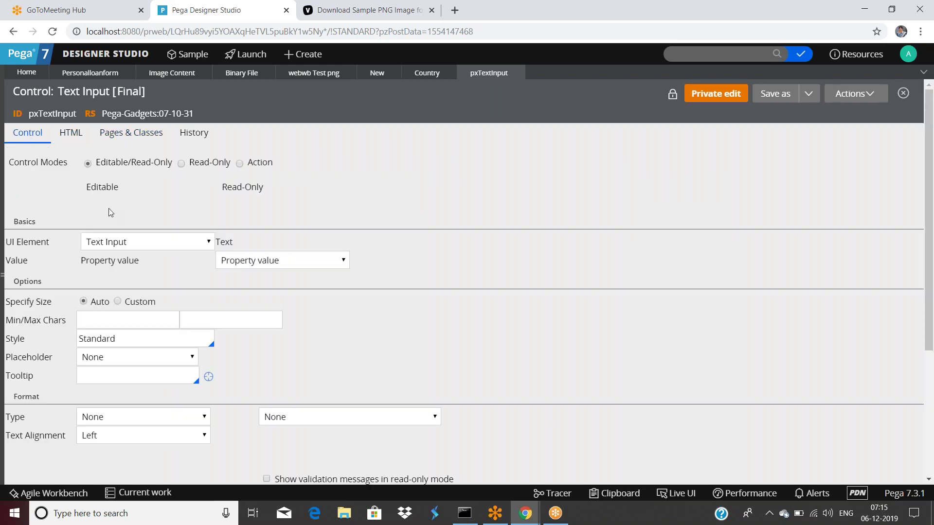
scroll(109, 208, "down", 2)
scroll(109, 208, "up", 2)
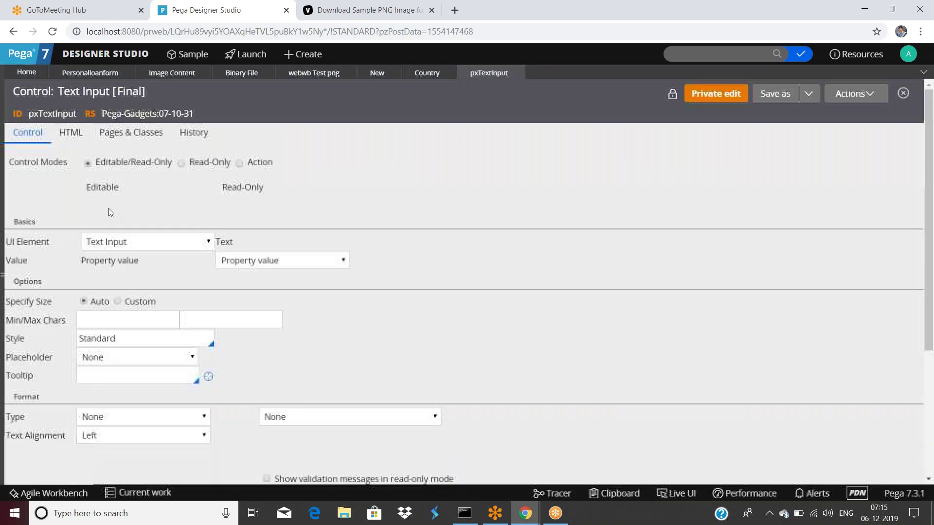
left_click(5, 278)
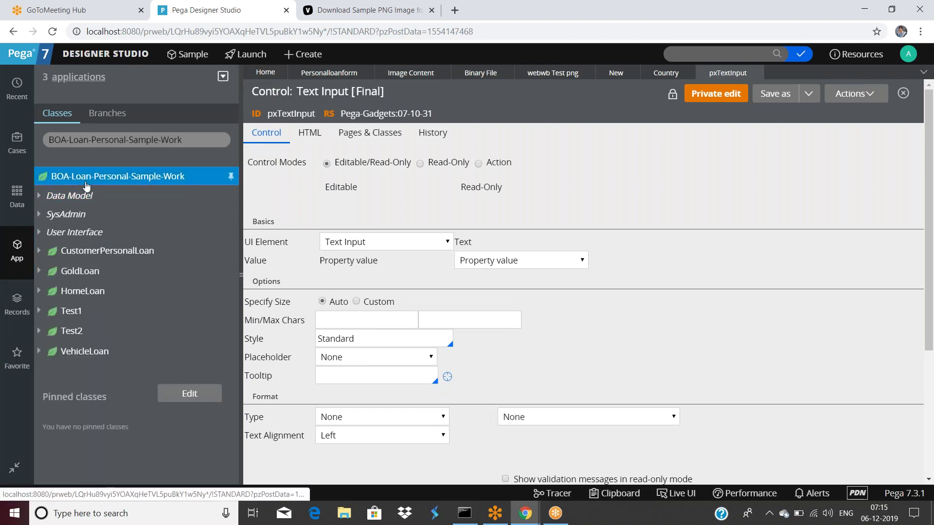
Create a new control labelled boatextcontrol on the BOA-Loan-Personal-Sample-Work class.
right_click(86, 186)
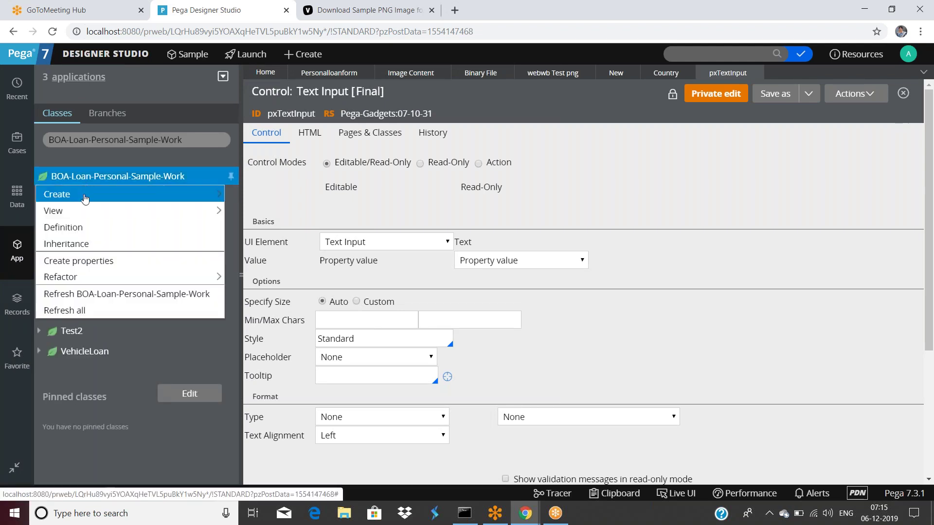
mouse_move(85, 197)
mouse_move(292, 425)
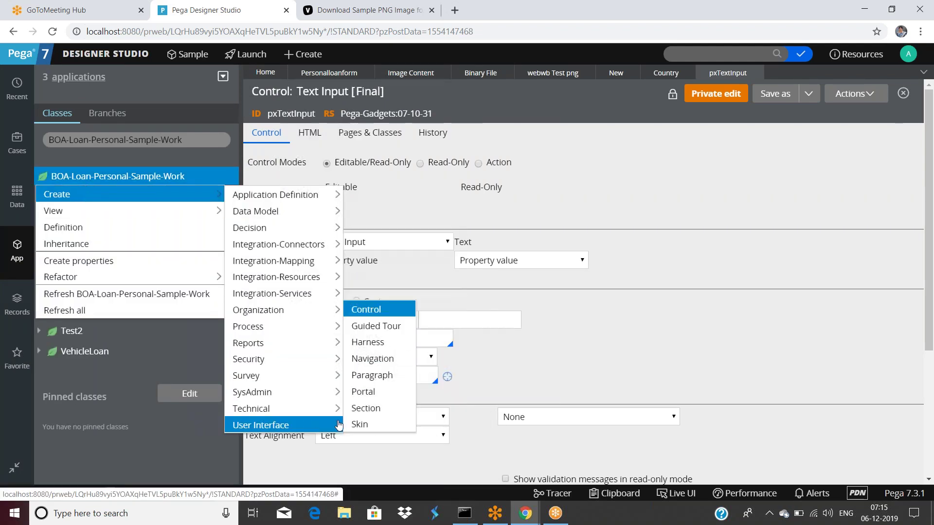
left_click(365, 309)
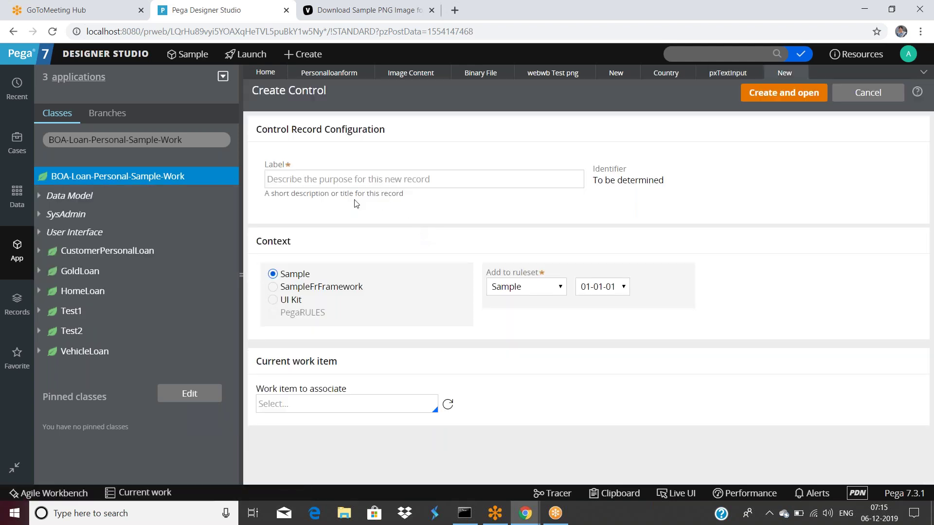
left_click(335, 180)
type("boacontrol")
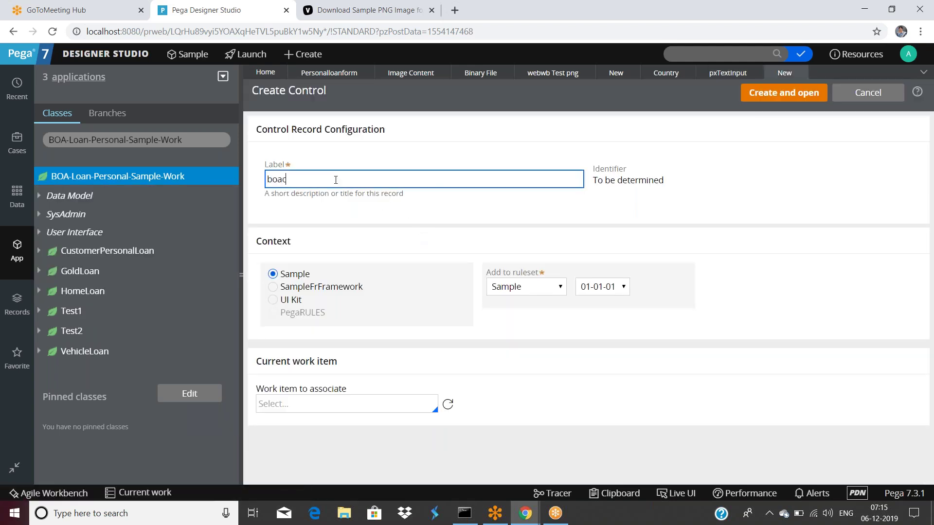
key("BackSpace")
key("BackSpace")
key("BackSpace")
key("BackSpace")
type("textcontrol")
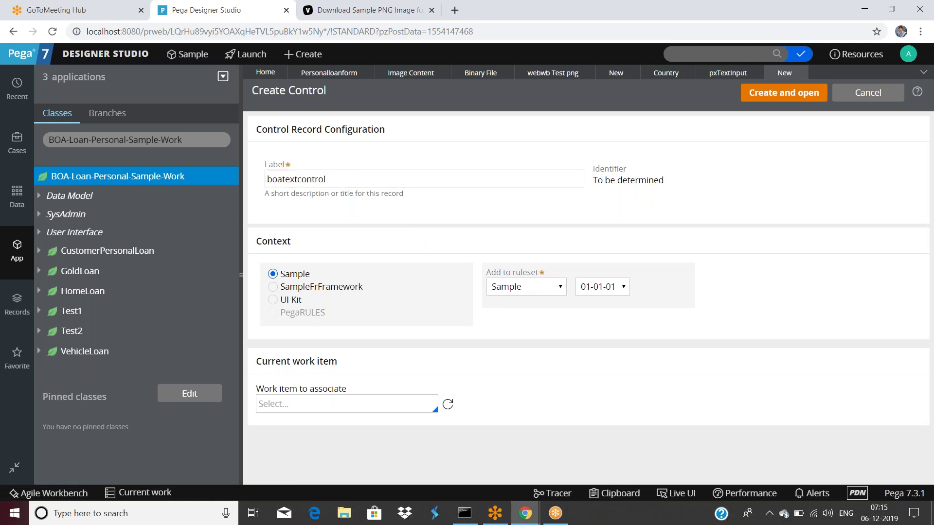
left_click(788, 98)
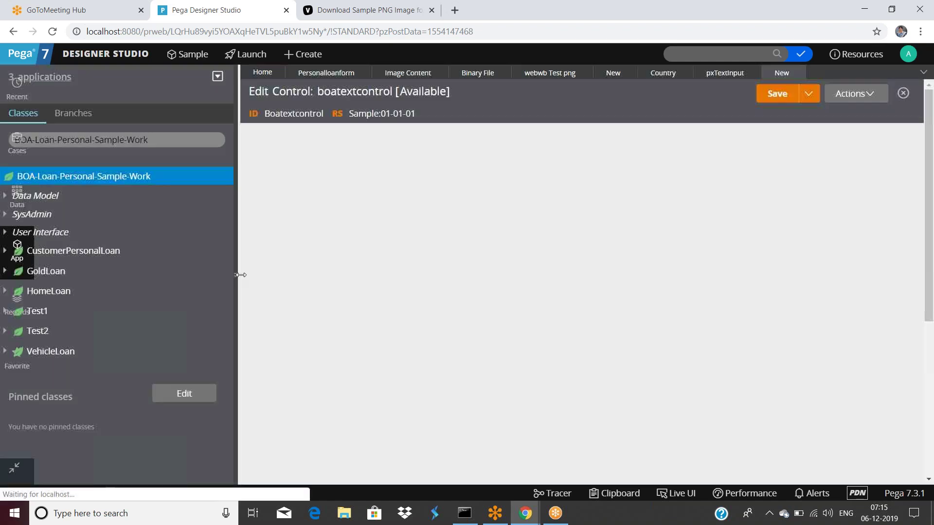
Switch between the workspace tabs and settle back on the pxTextInput control rule.
left_click(489, 72)
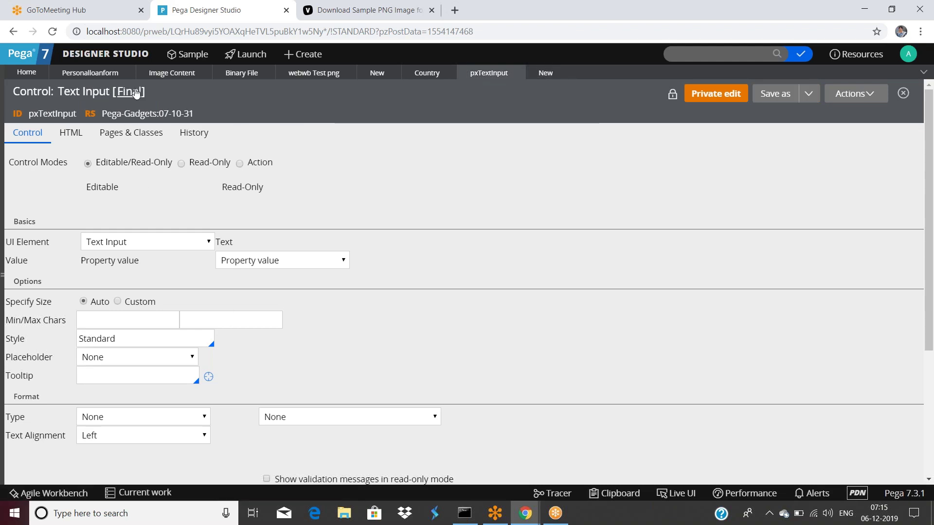
left_click(316, 74)
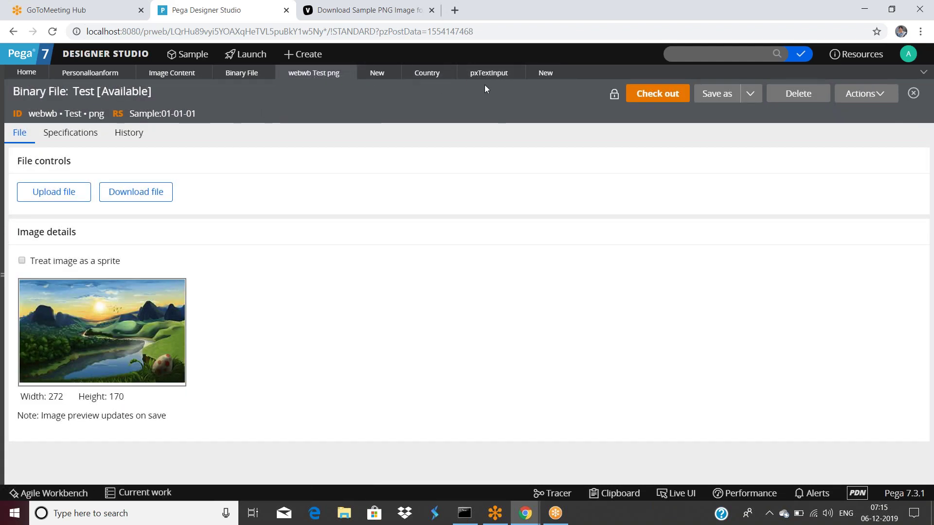
left_click(543, 77)
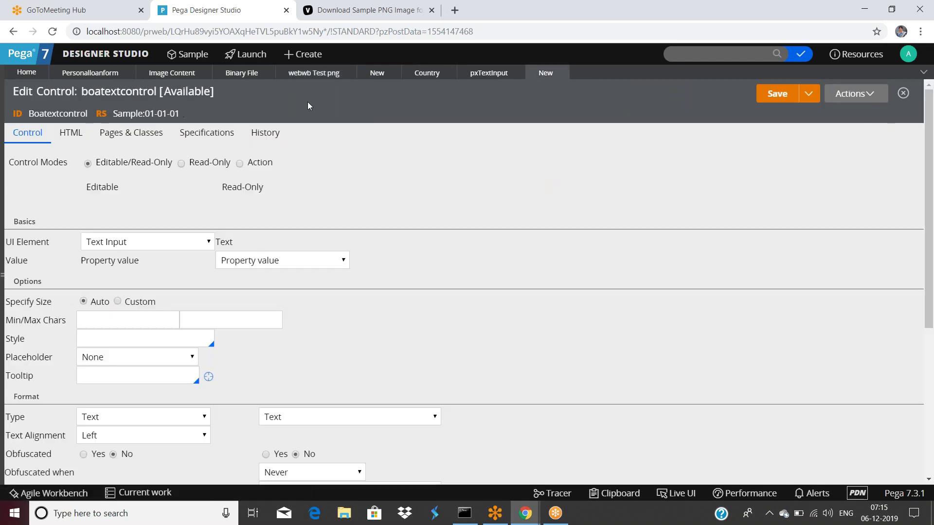
left_click(489, 73)
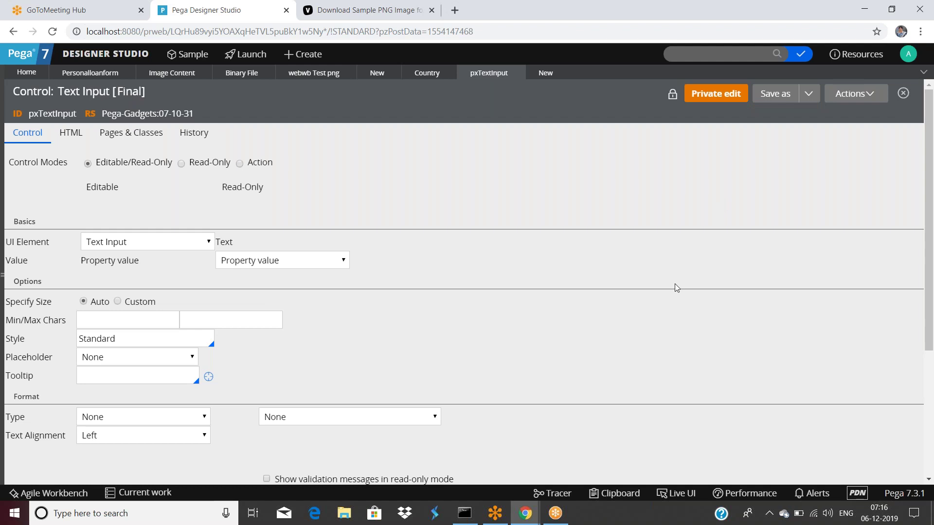
Try saving a copy of the Text Input control, then close the form after the conflict error.
left_click(773, 97)
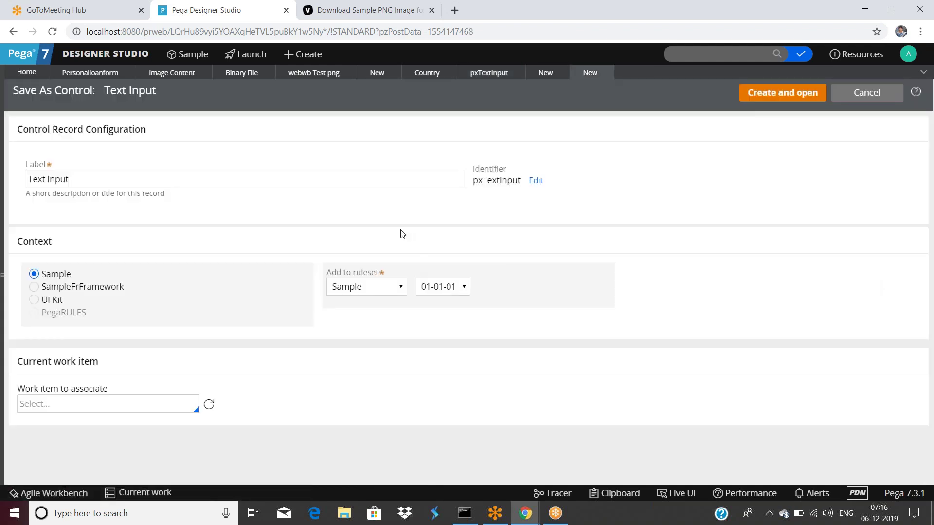
left_click(779, 93)
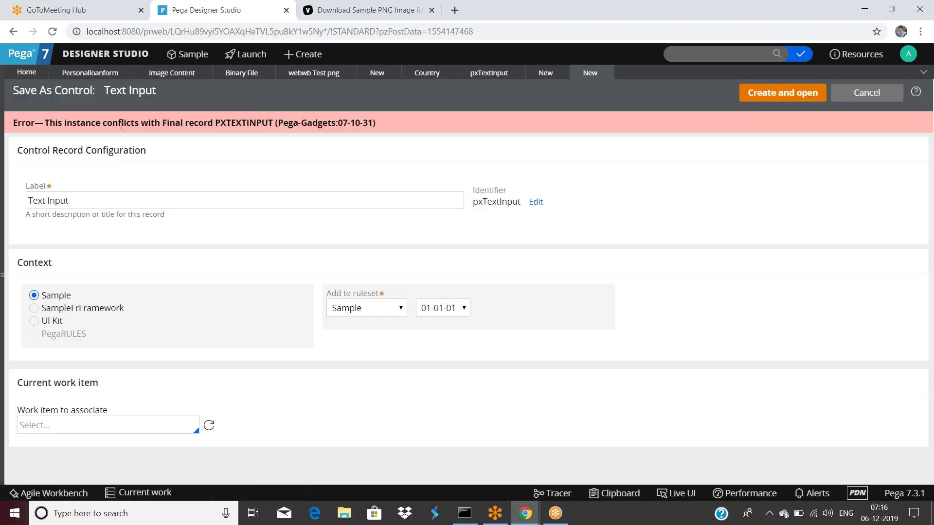
left_click_drag(156, 122, 381, 126)
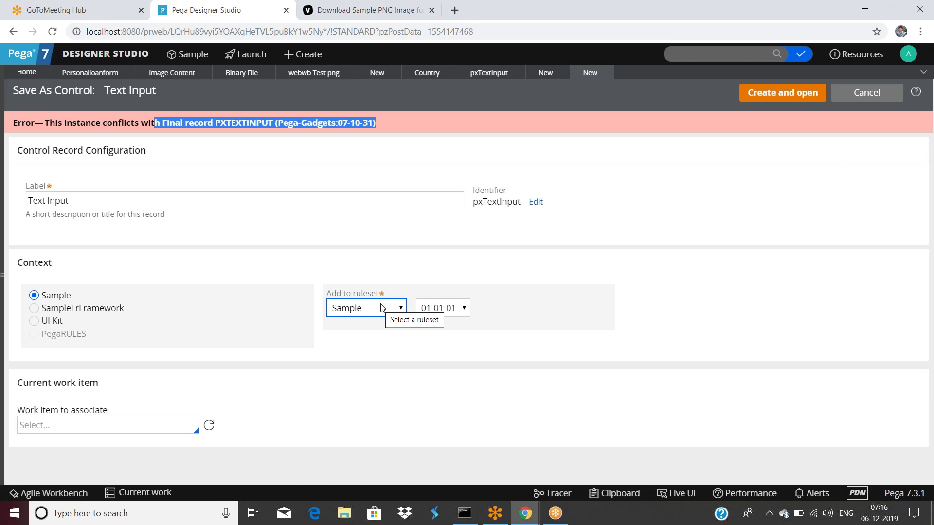
left_click(605, 73)
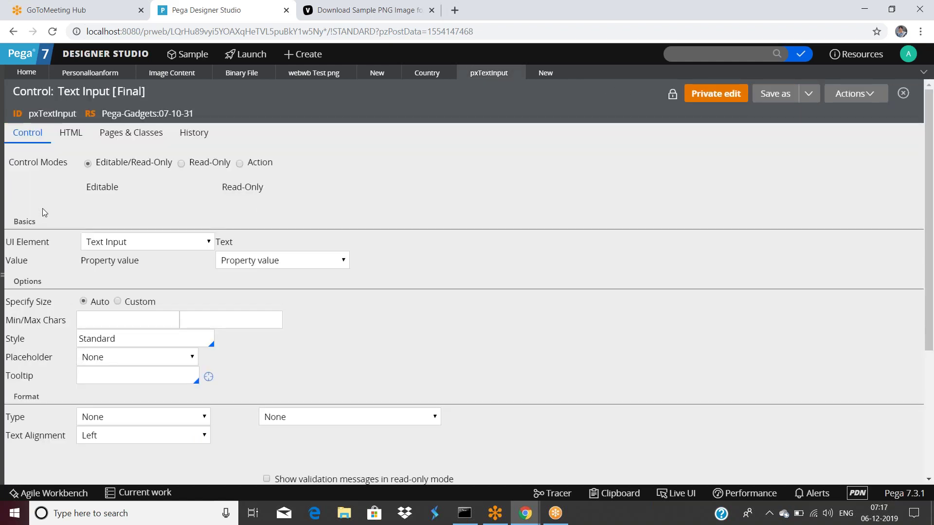
Turn off HTML auto-generation for pxTextInput and type an input tag as its HTML source.
left_click(65, 134)
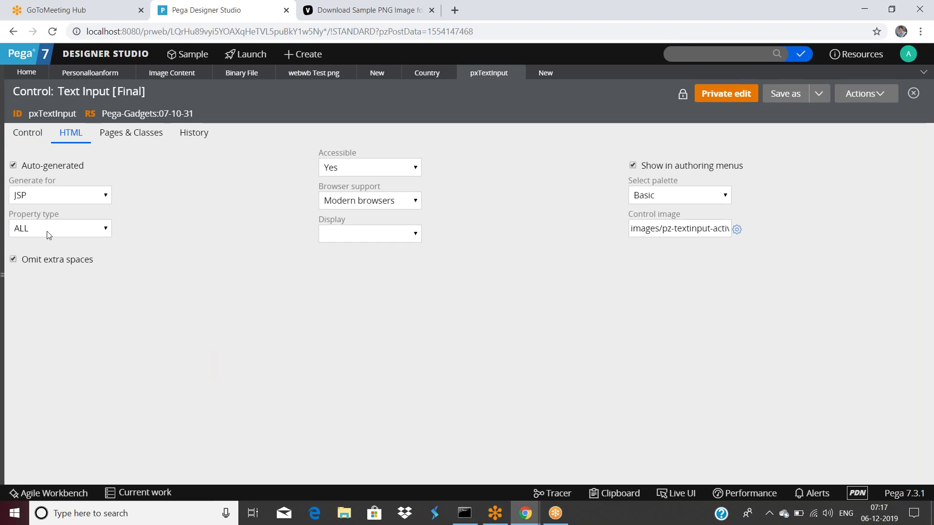
left_click(13, 165)
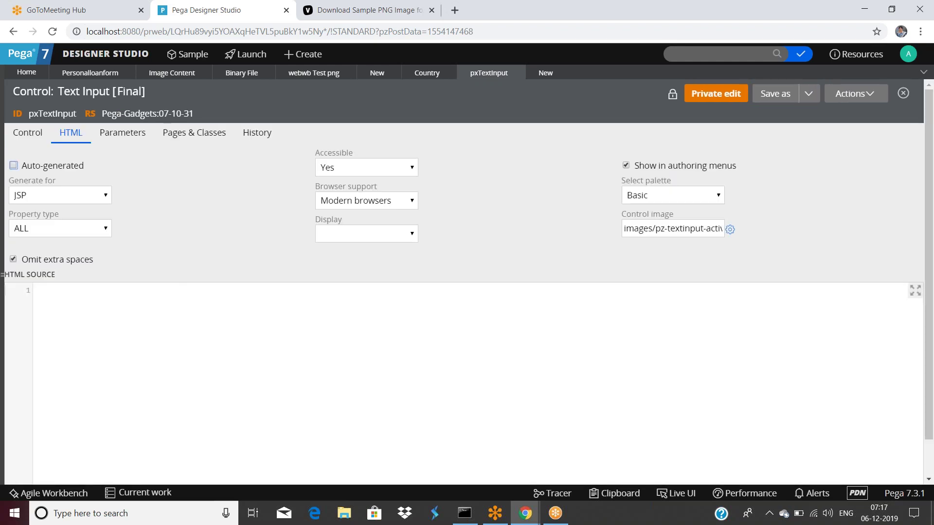
left_click(36, 290)
type("<input ttype")
key("BackSpace")
key("BackSpace")
key("BackSpace")
key("BackSpace")
type("ype=\"textclas")
key("BackSpace")
key("BackSpace")
key("BackSpace")
key("BackSpace")
type(">")
Turn pxTextInput's HTML auto-generation back on, then go to the boatextcontrol control rule.
left_click(19, 140)
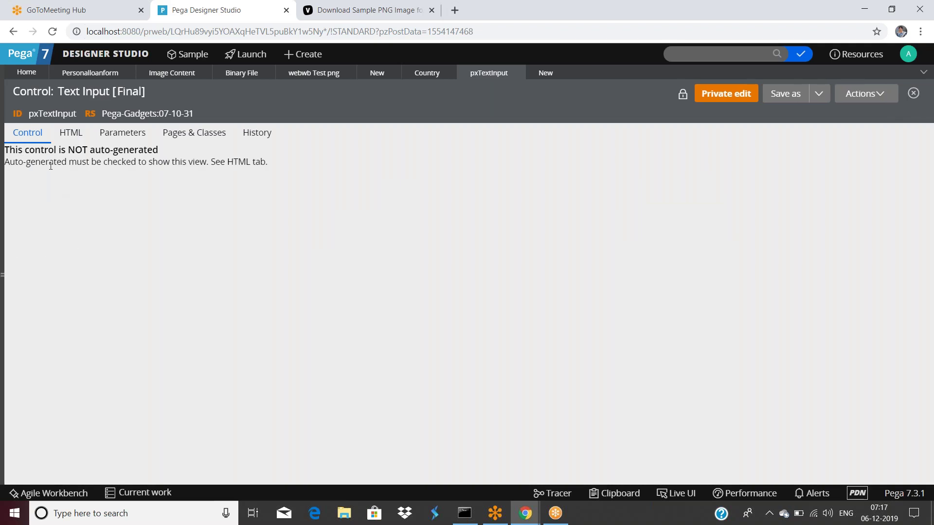
left_click(66, 140)
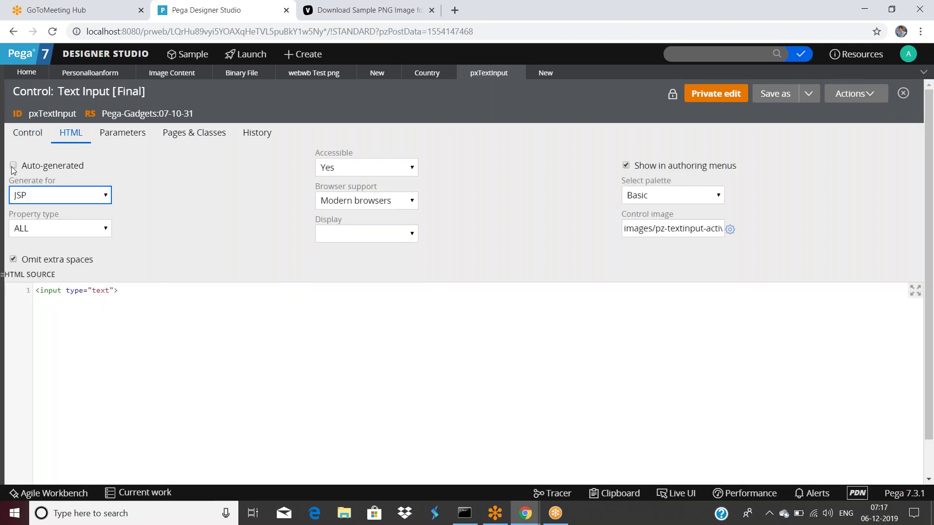
left_click(13, 165)
left_click(28, 133)
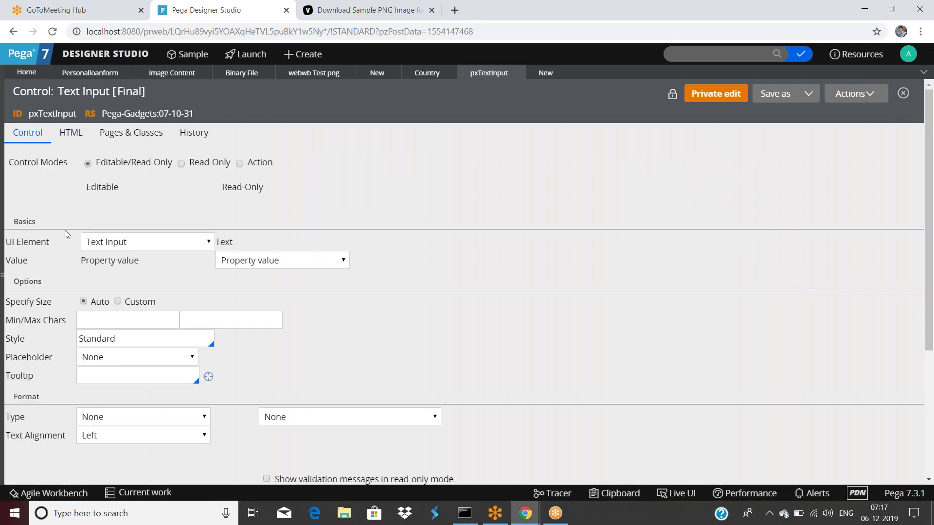
left_click(71, 133)
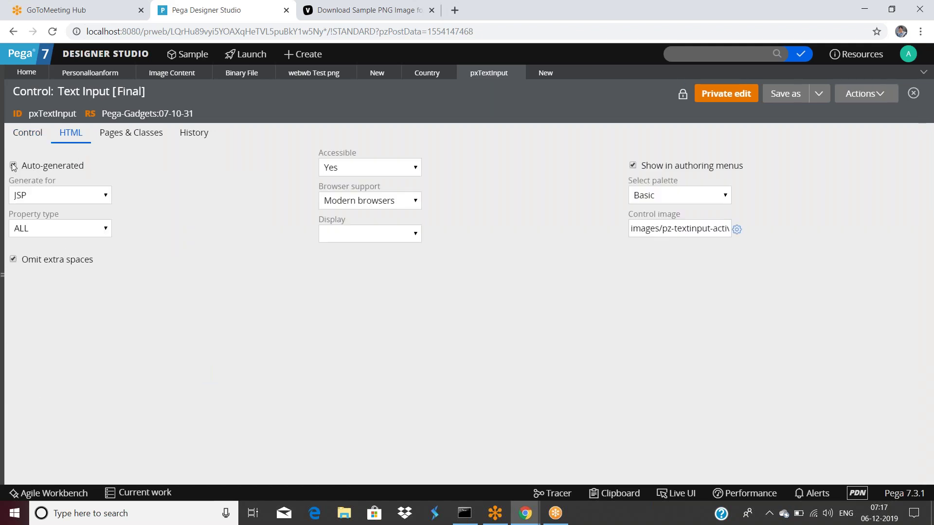
left_click(545, 73)
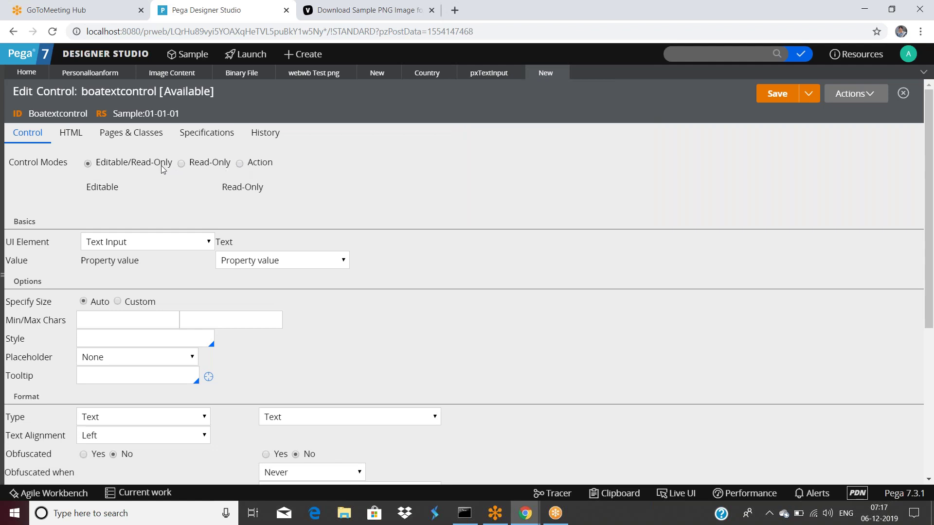
Try the Read-Only and Action control modes and review the action UI elements, keeping Button.
left_click(181, 164)
left_click(240, 164)
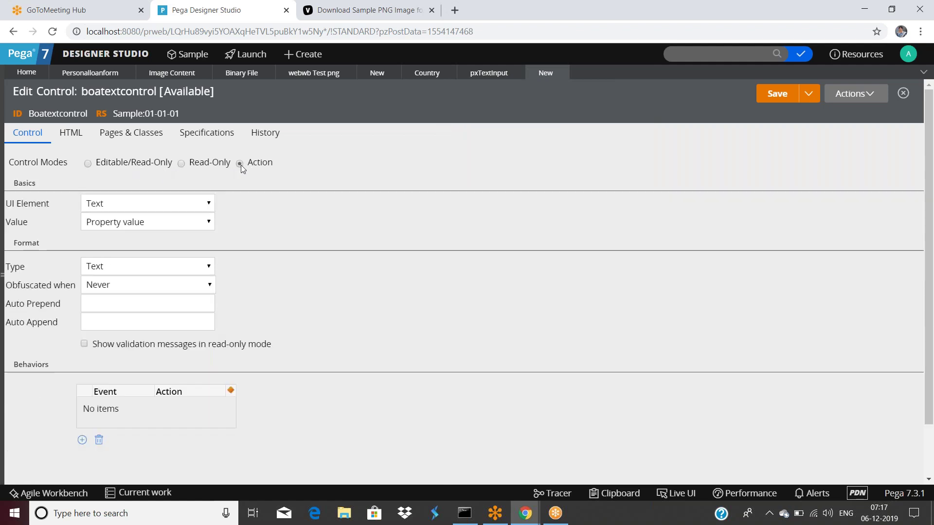
scroll(462, 282, "down", 3)
scroll(96, 177, "up", 3)
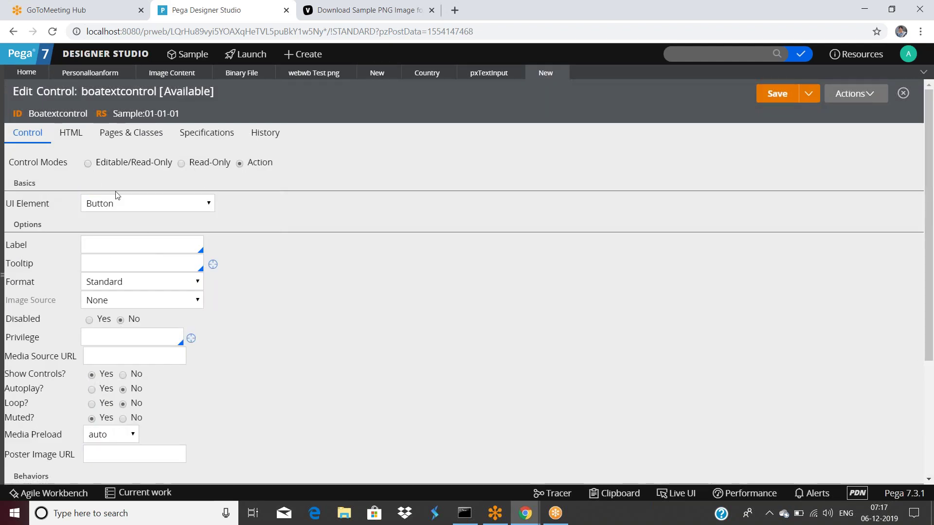
left_click(185, 204)
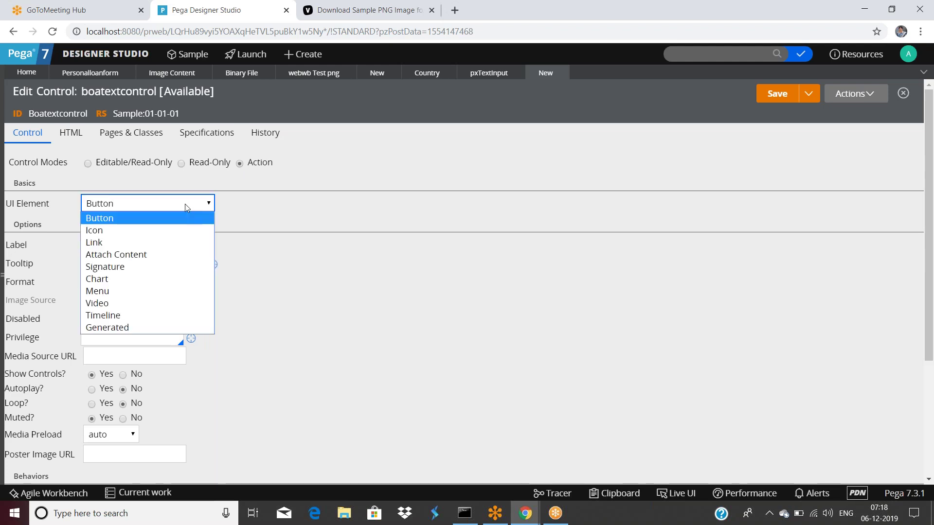
left_click(240, 176)
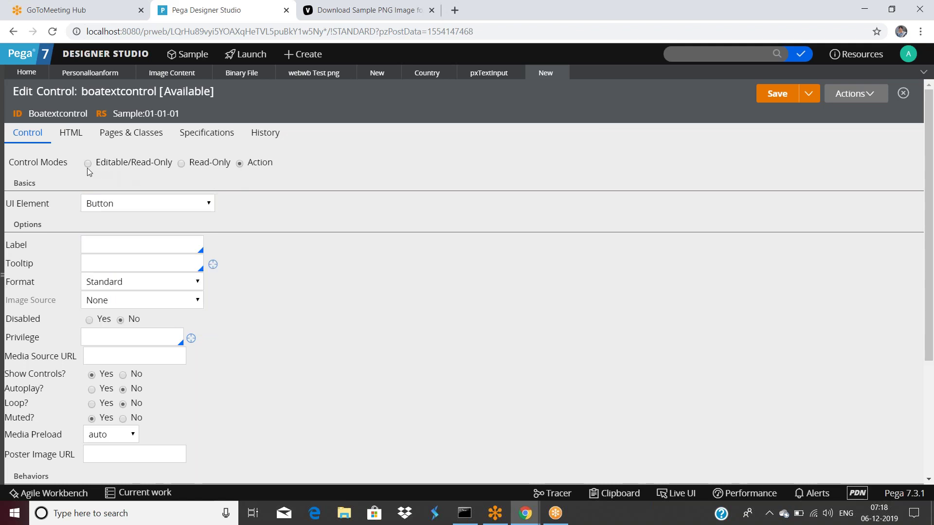
Review the editable and read-only UI elements, keeping Text Input and Text, then return to Editable/Read-Only.
left_click(88, 163)
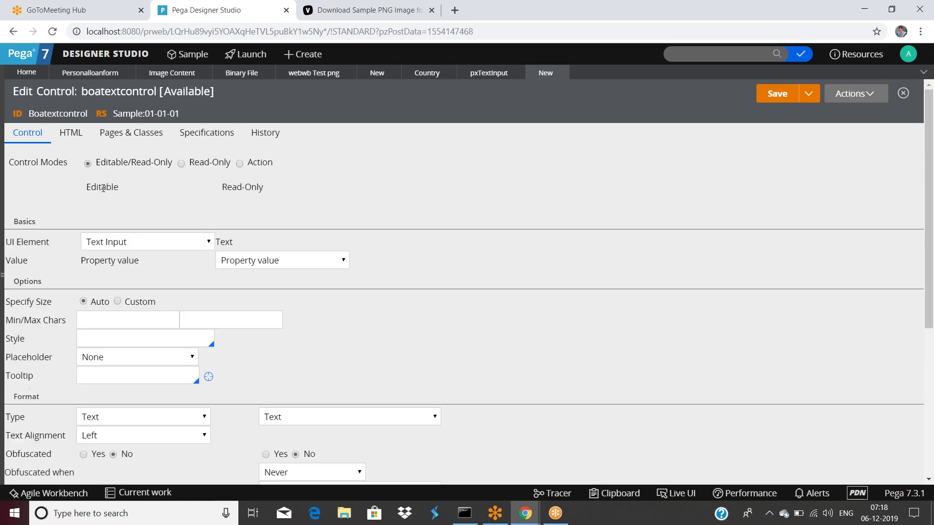
left_click(147, 243)
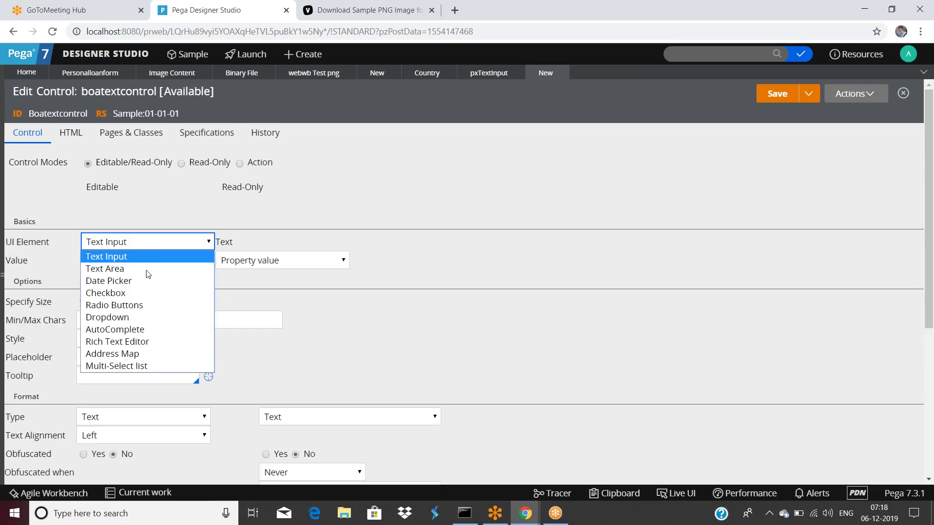
left_click(158, 189)
left_click(181, 164)
left_click(152, 208)
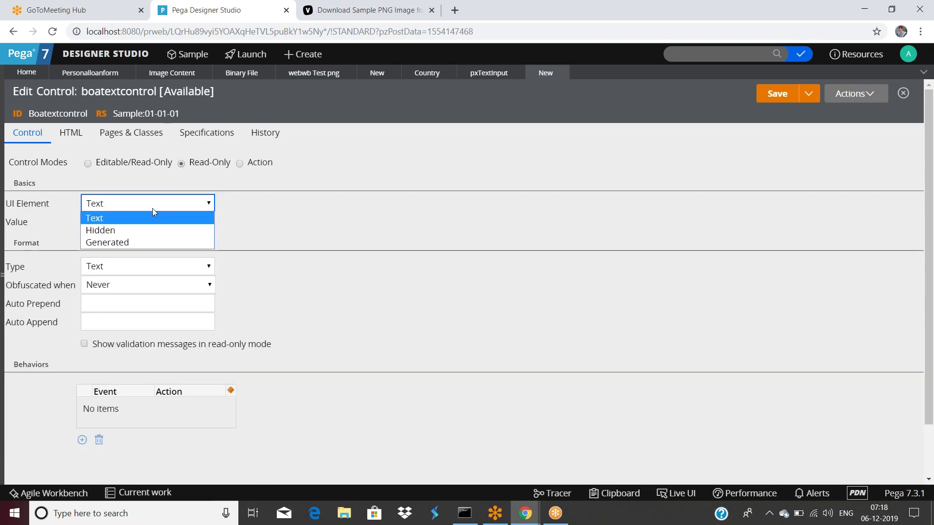
left_click(167, 177)
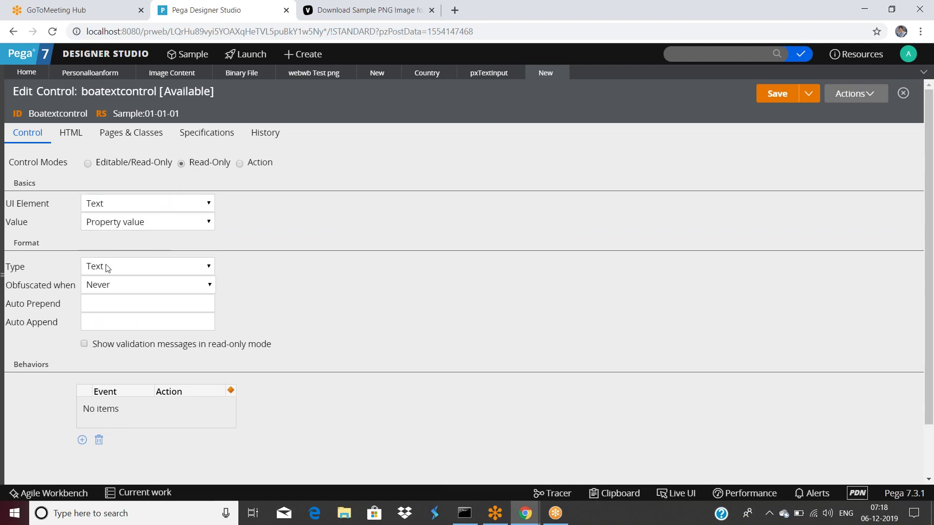
left_click(88, 164)
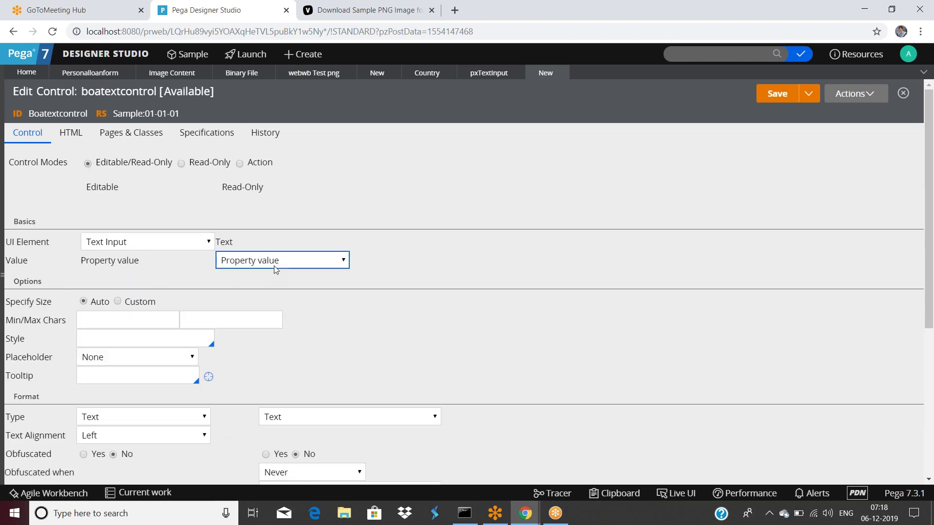
Keep Property value as the value source, check the minimum characters setting, then view the HTML settings.
left_click(262, 263)
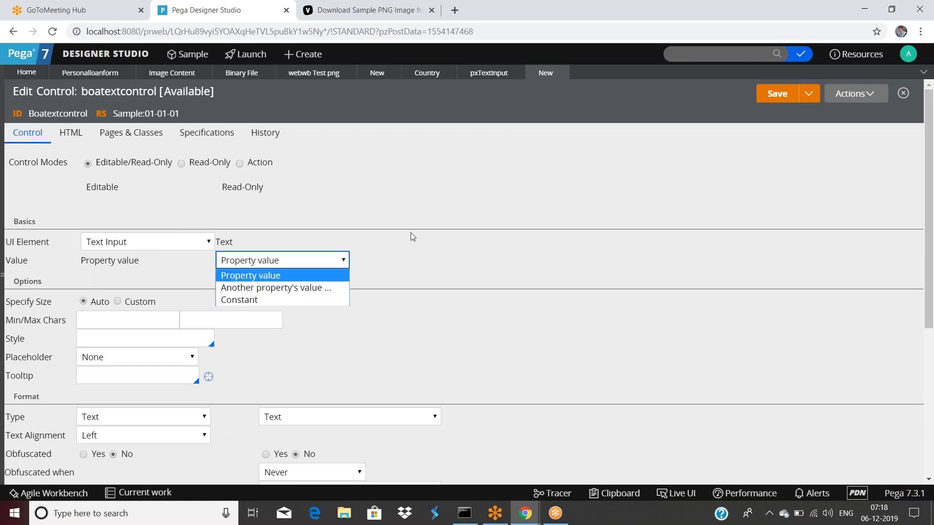
left_click(359, 284)
scroll(129, 190, "down", 3)
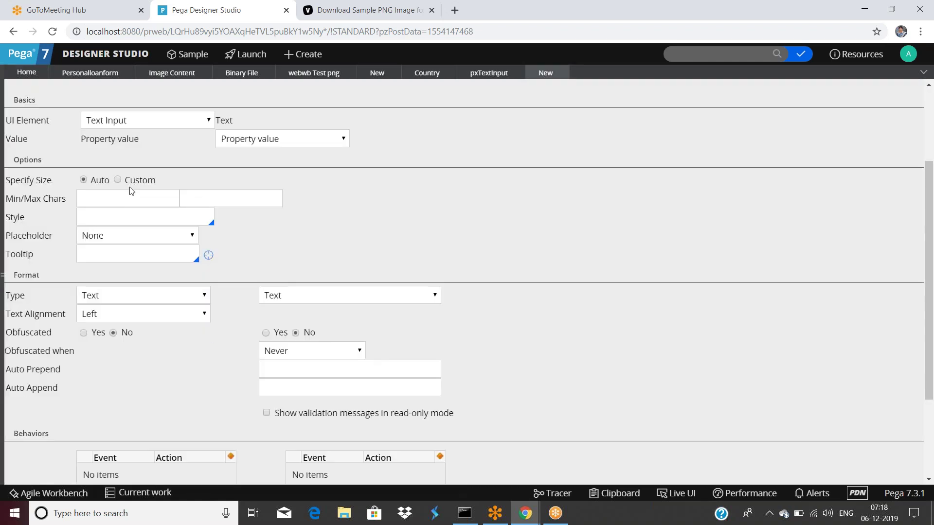
left_click(99, 201)
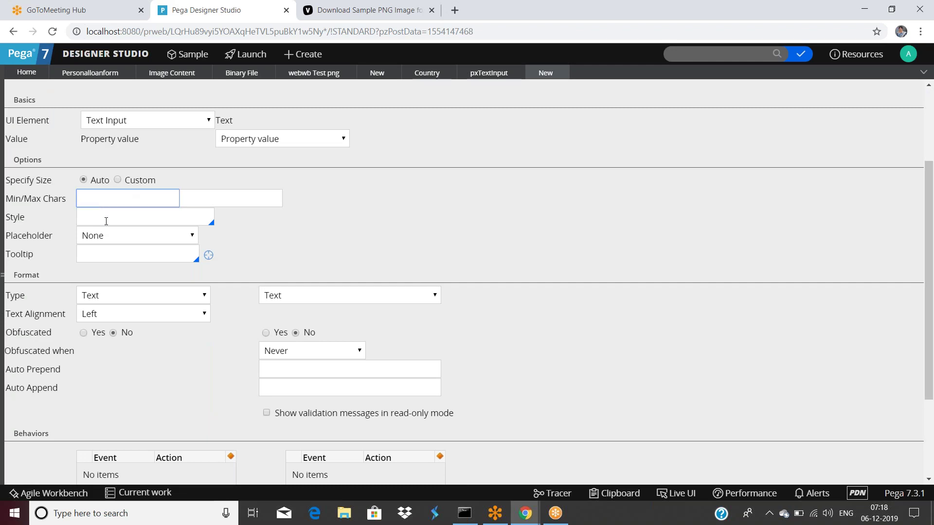
scroll(127, 273, "down", 2)
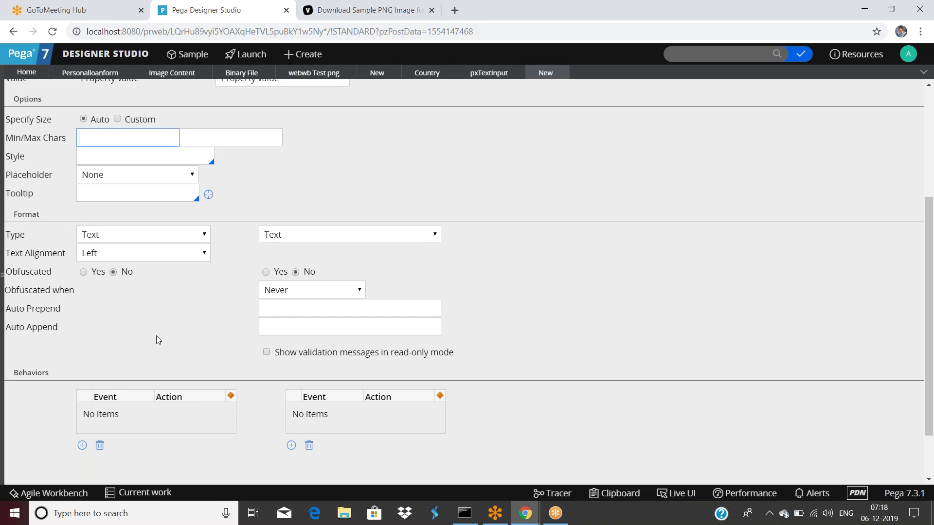
left_click(153, 344)
scroll(172, 362, "down", 5)
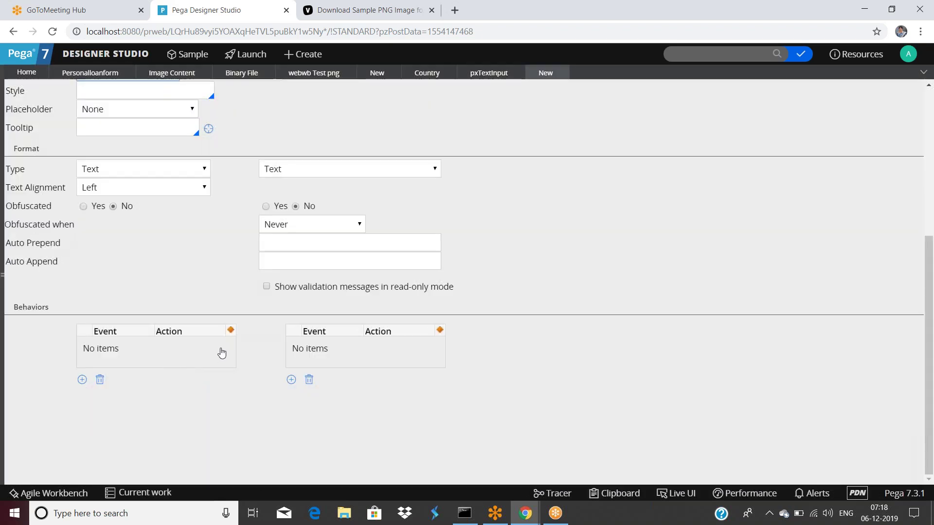
scroll(222, 353, "up", 5)
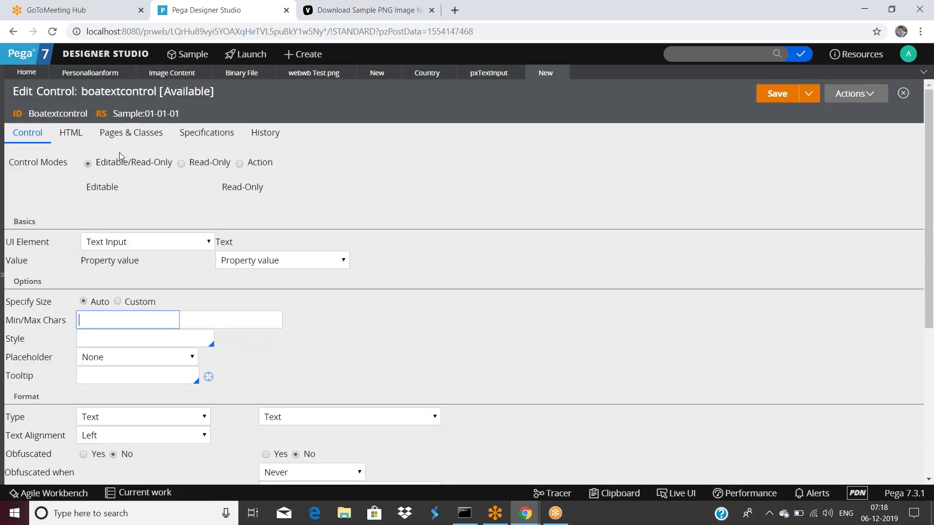
left_click(76, 141)
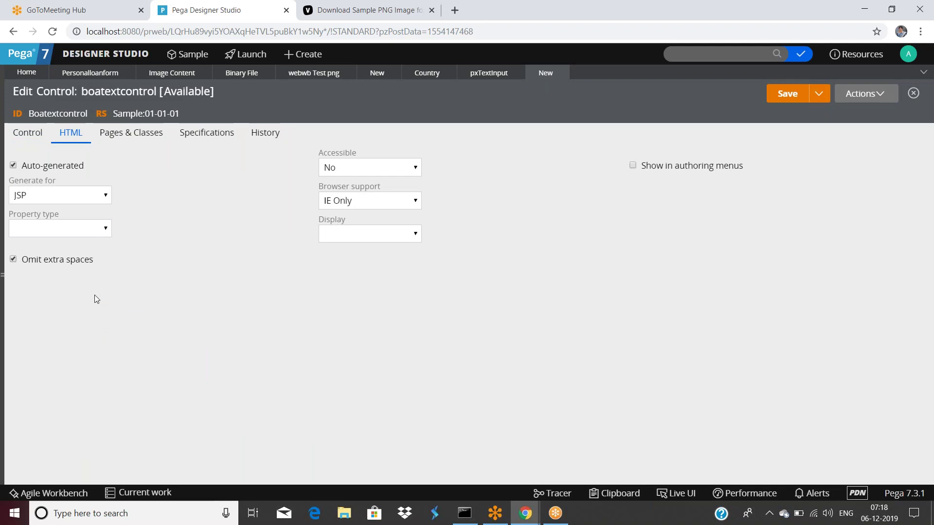
Set browser support to Modern browsers, leave property type blank, and keep JSP as the generated format.
left_click(400, 201)
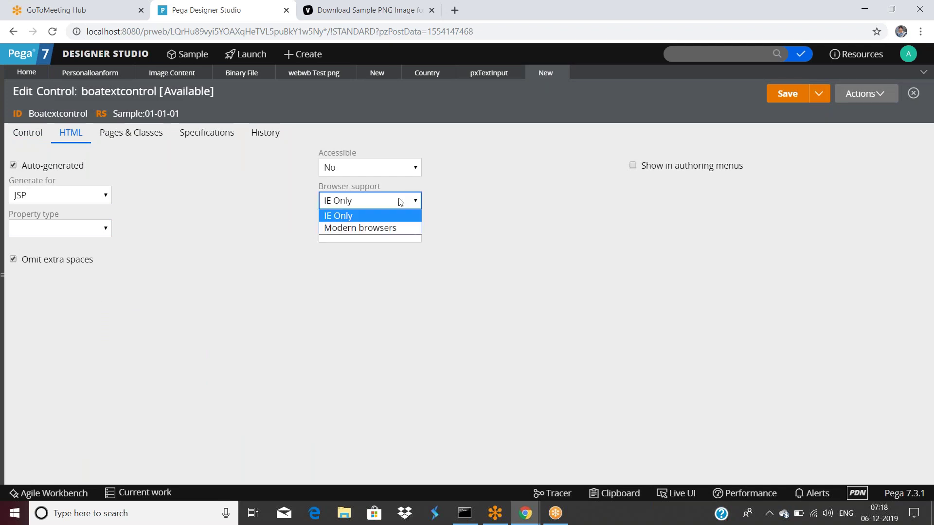
left_click(396, 228)
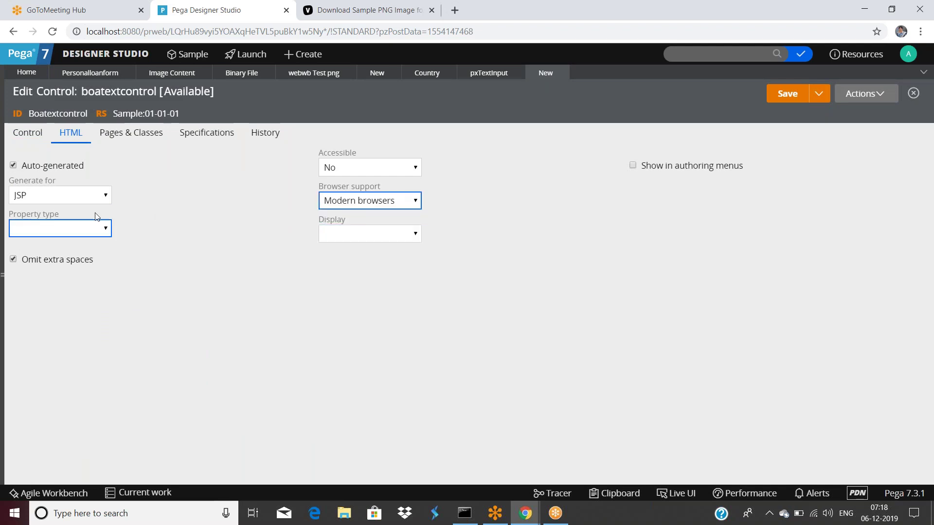
left_click(67, 229)
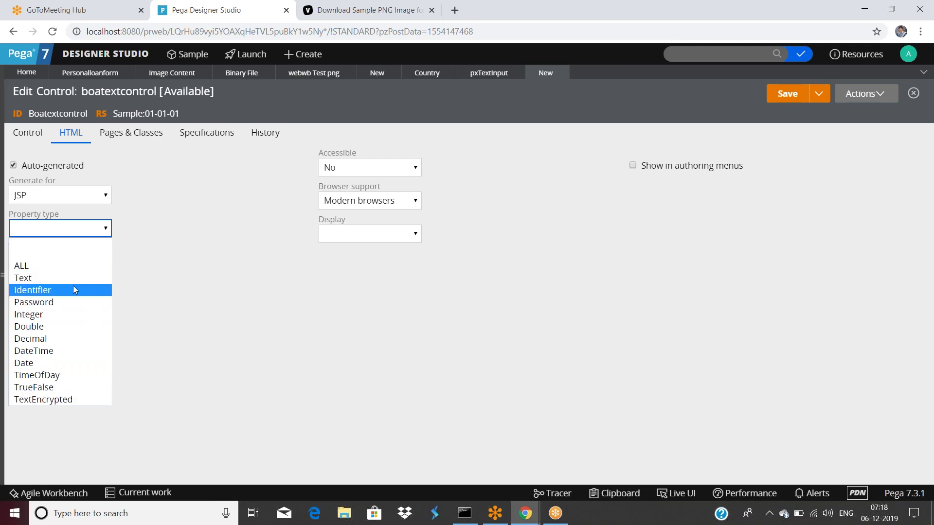
left_click(183, 253)
left_click(63, 194)
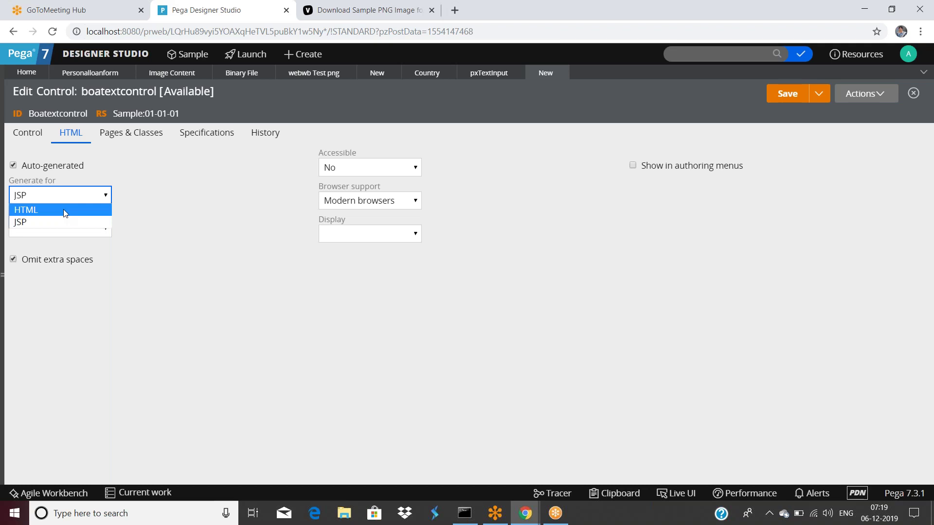
left_click(85, 364)
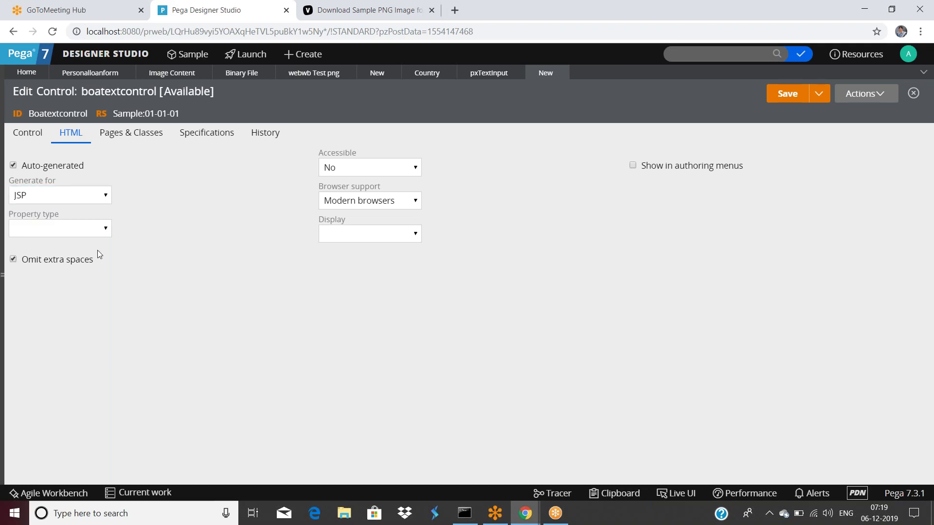
left_click(83, 199)
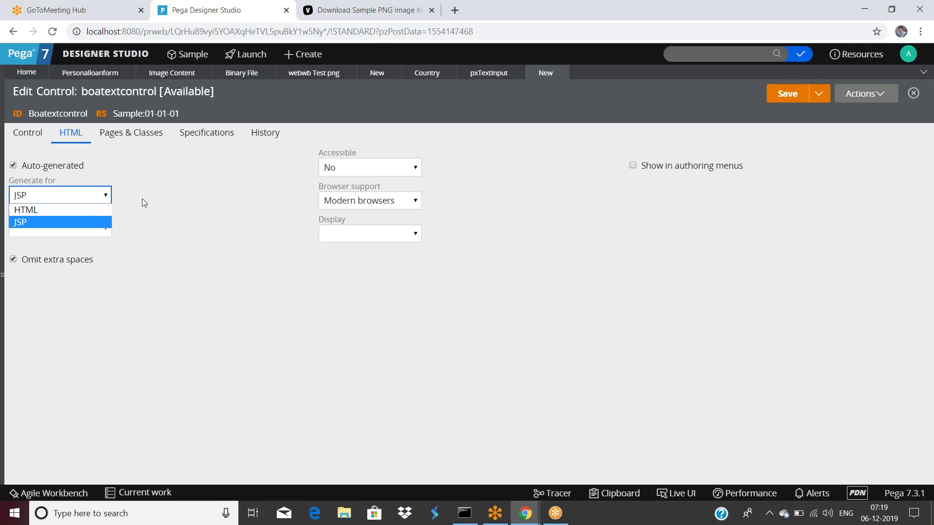
left_click(164, 195)
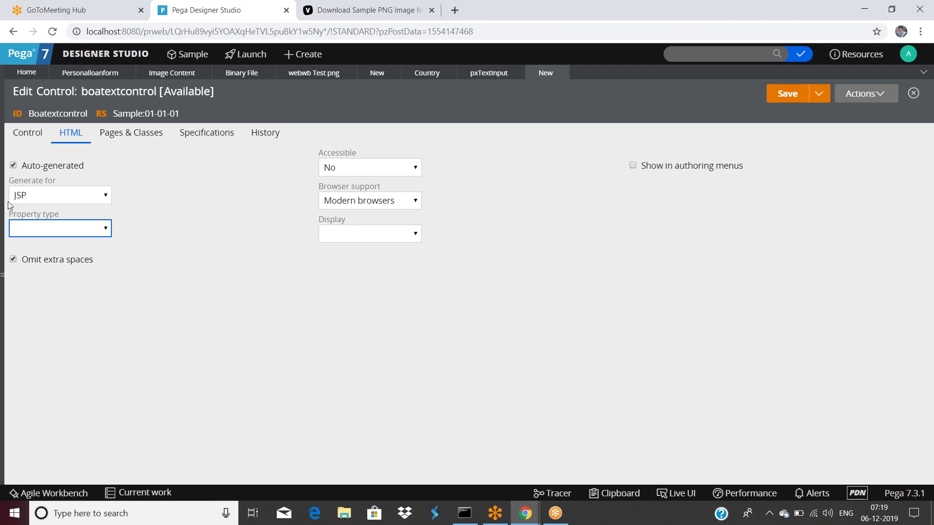
Turn off auto-generation and enter <input type="text"> as the HTML source.
left_click(12, 165)
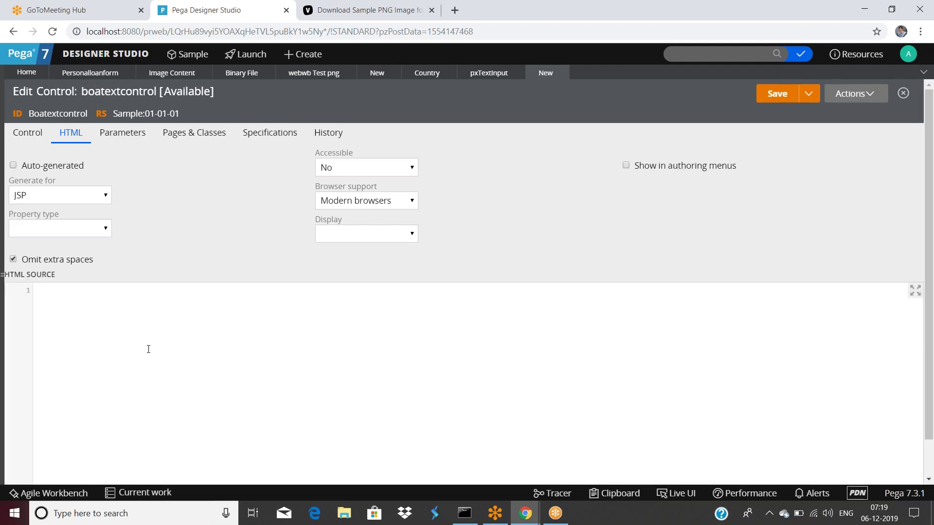
left_click(556, 478)
type("<input type=\"\"text")
type(">")
Save boatextcontrol, then set personalloanform's Customeremail cell to use Boatextcontrol as a custom control.
left_click(764, 93)
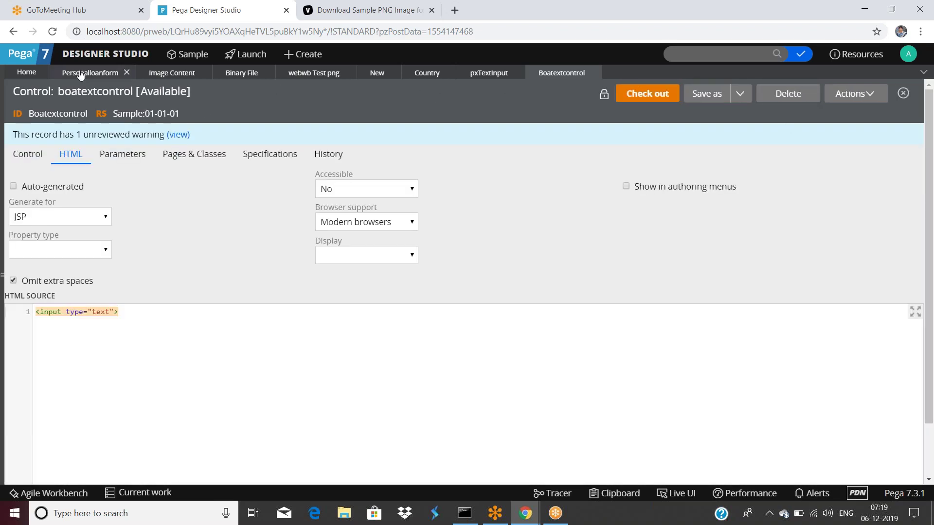
left_click(81, 74)
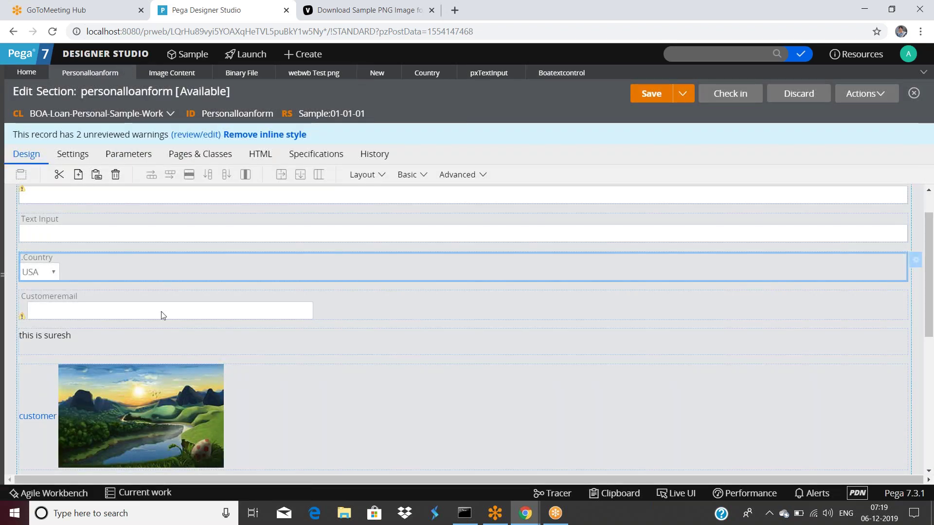
double_click(161, 311)
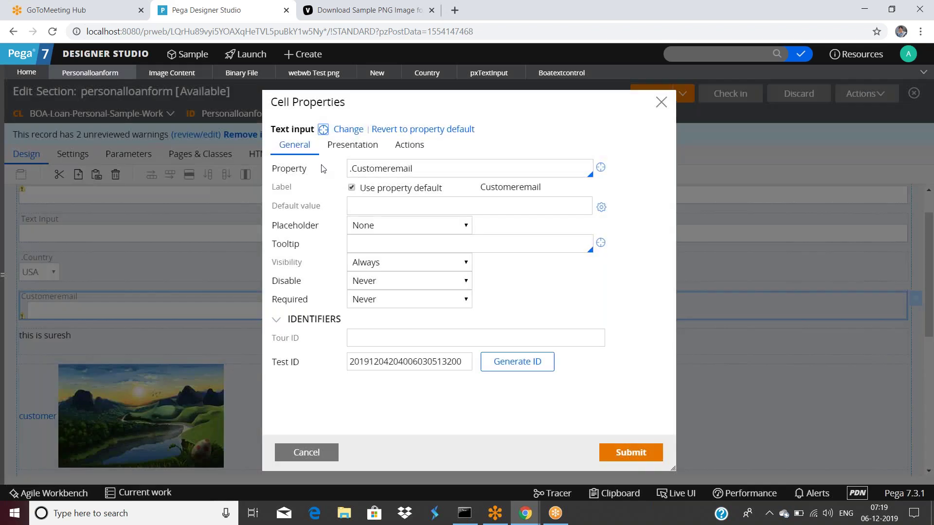
left_click(341, 130)
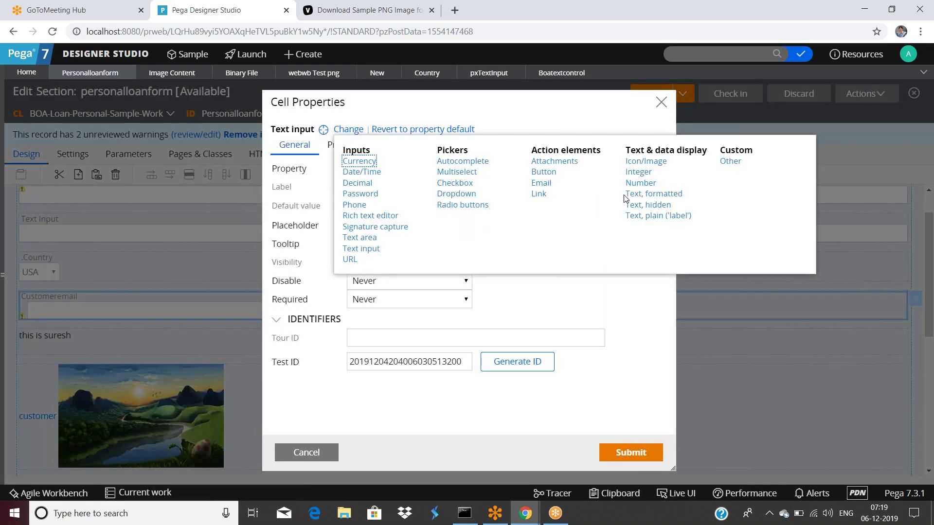
left_click(731, 161)
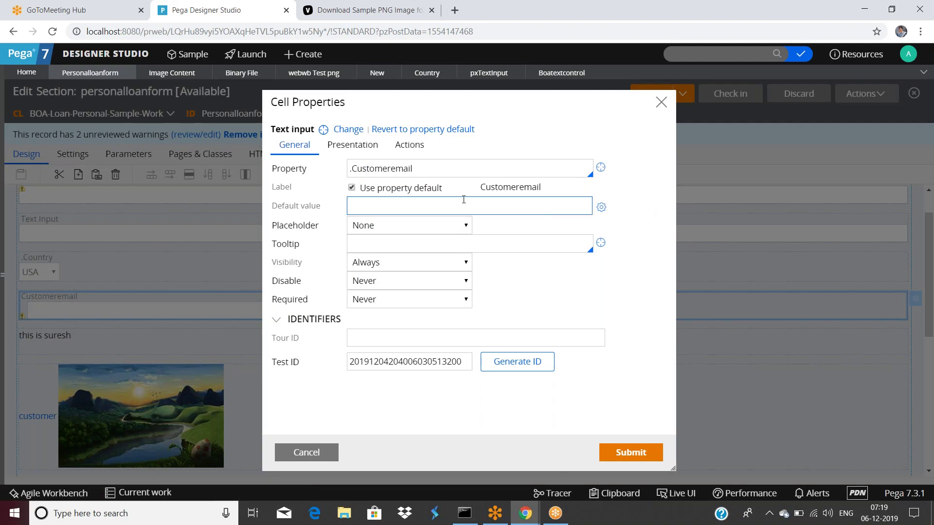
left_click(401, 128)
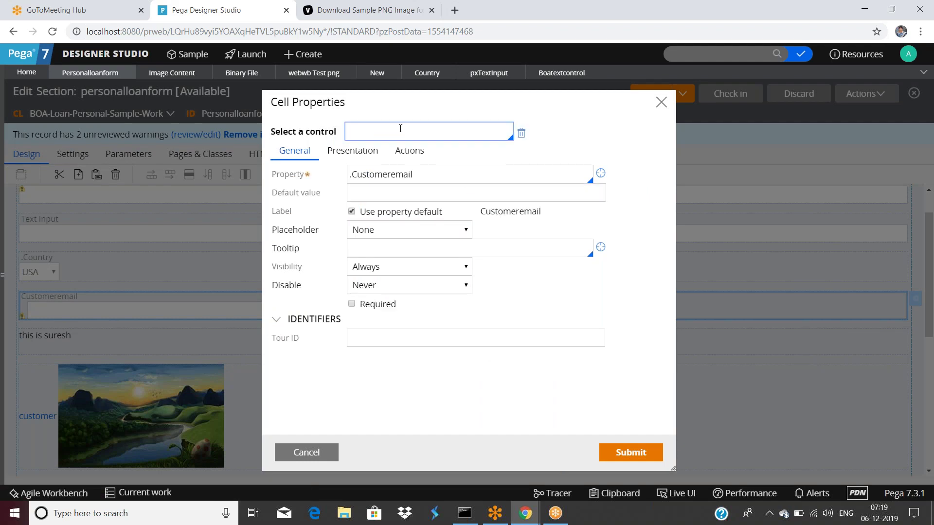
type("boa")
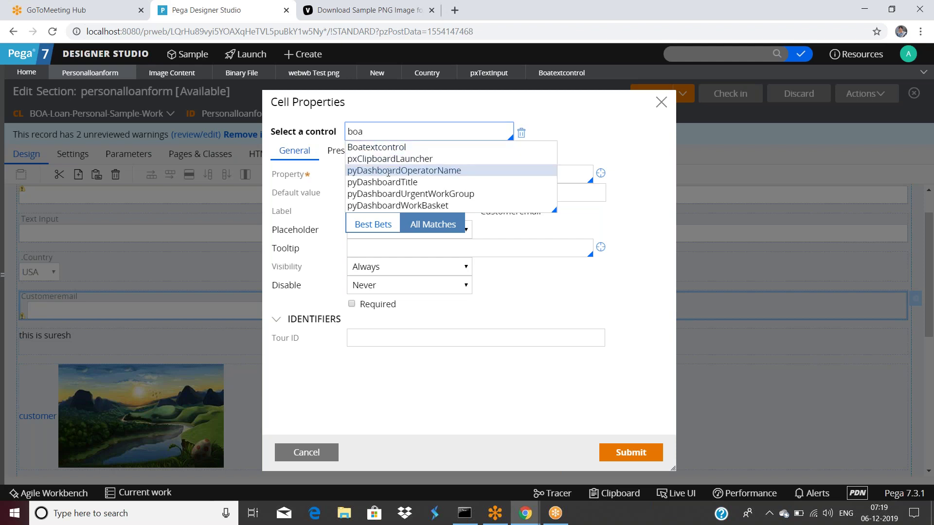
left_click(392, 146)
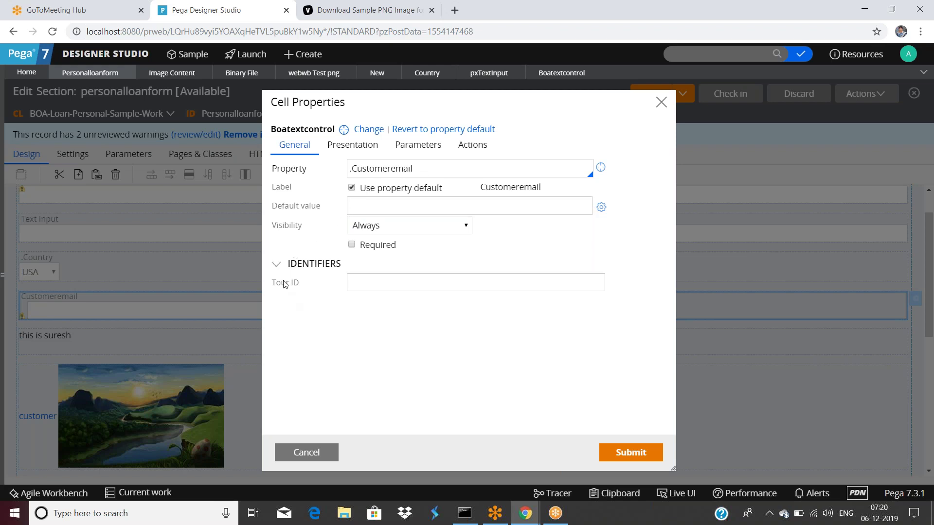
Review the Customeremail cell's presentation, parameters and actions settings, then open the Boatextcontrol record.
left_click(352, 149)
left_click(418, 145)
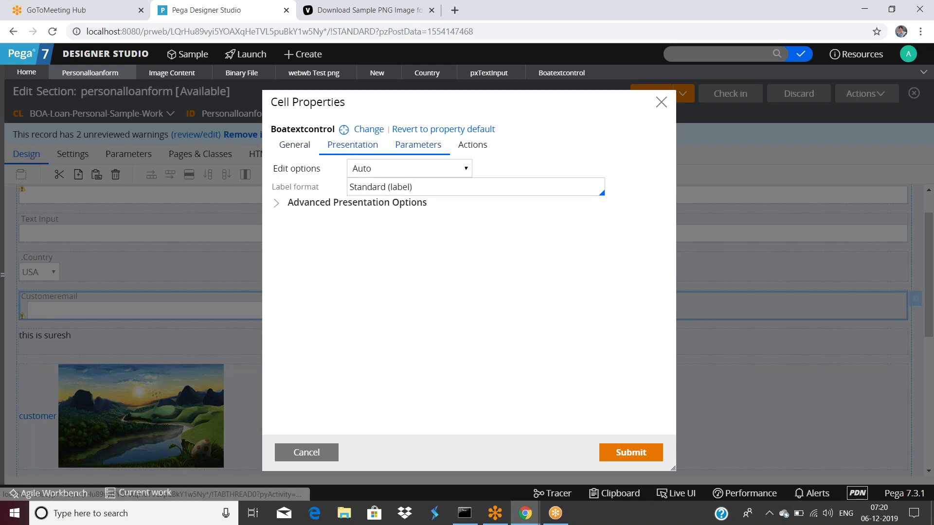
left_click(338, 149)
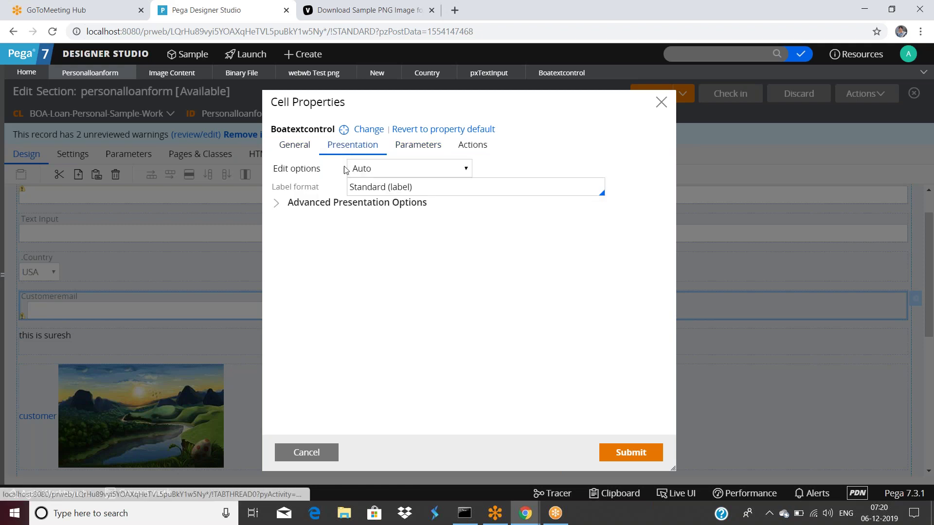
left_click(485, 145)
left_click(294, 145)
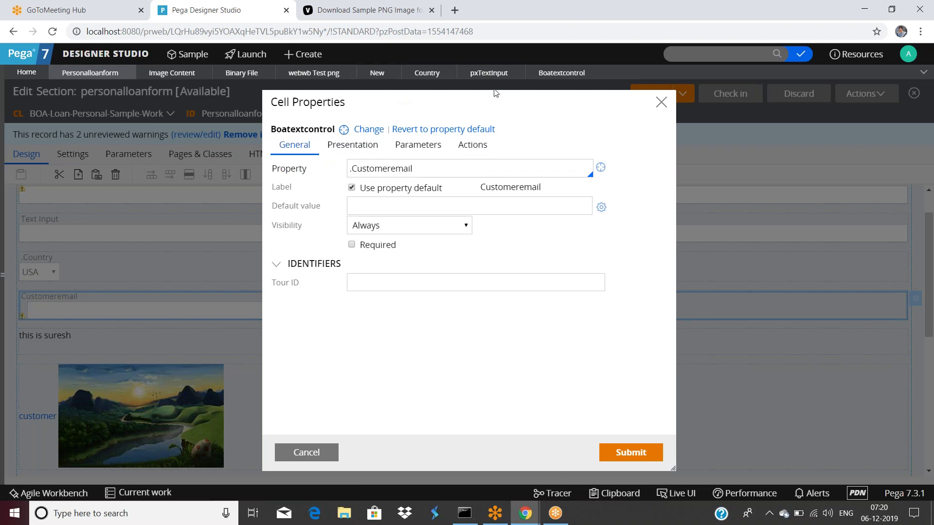
left_click(547, 72)
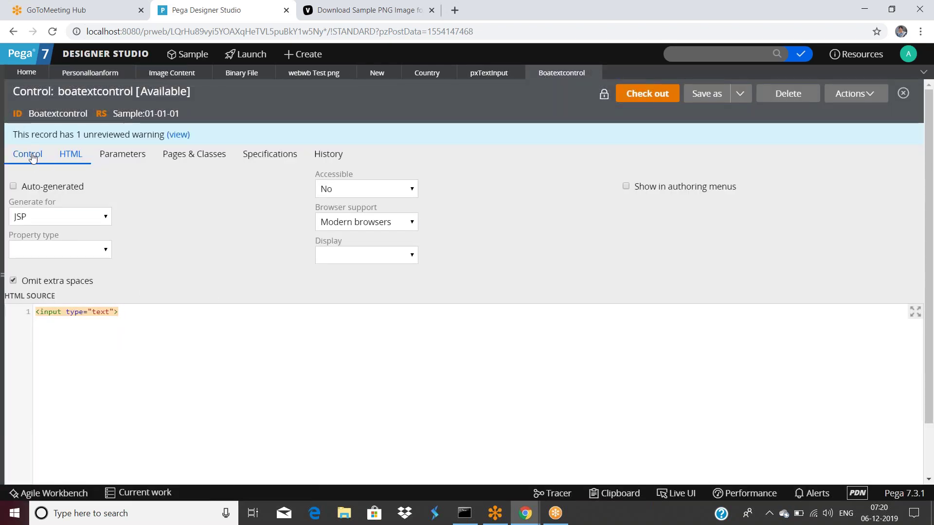
Turn HTML auto-generation back on for boatextcontrol.
left_click(33, 155)
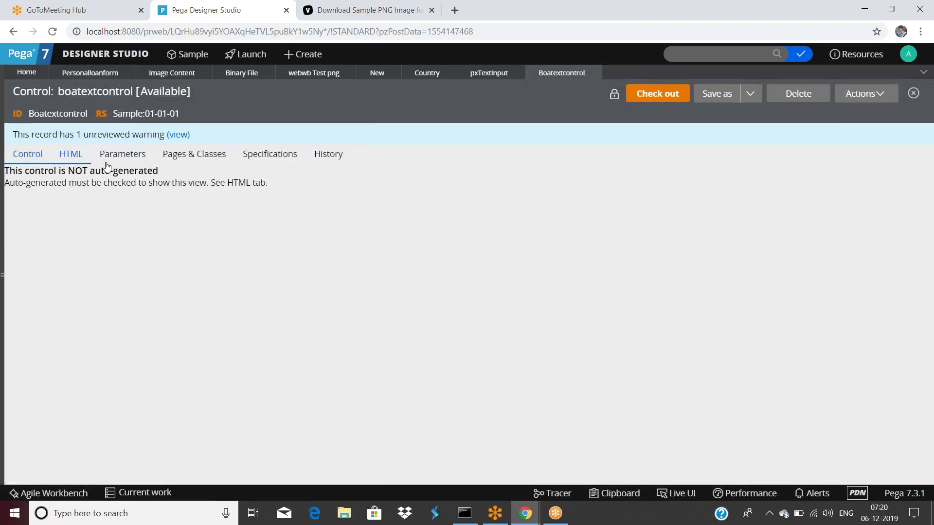
left_click(72, 155)
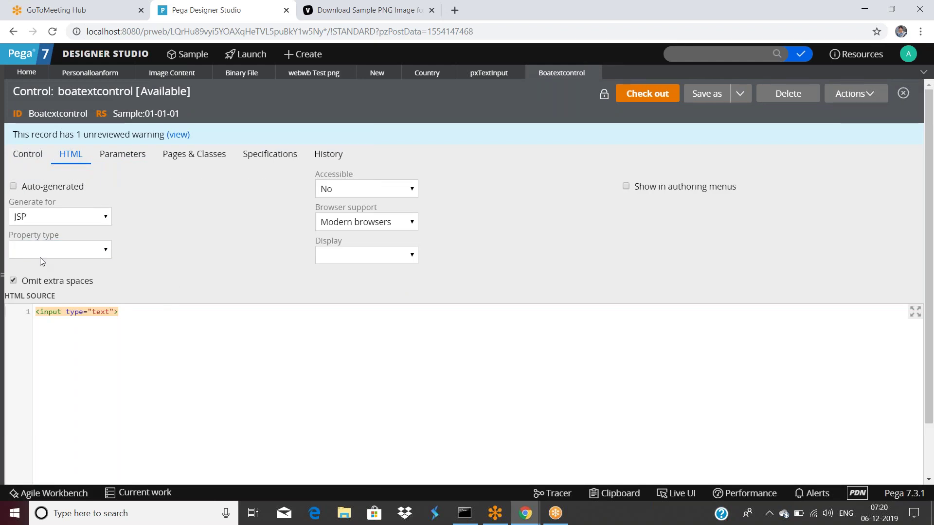
left_click_drag(121, 311, 41, 309)
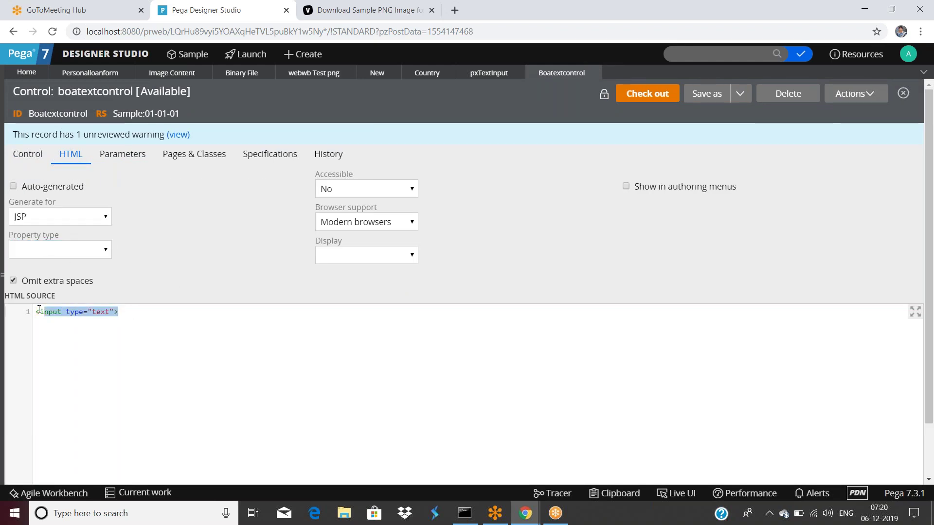
left_click(14, 186)
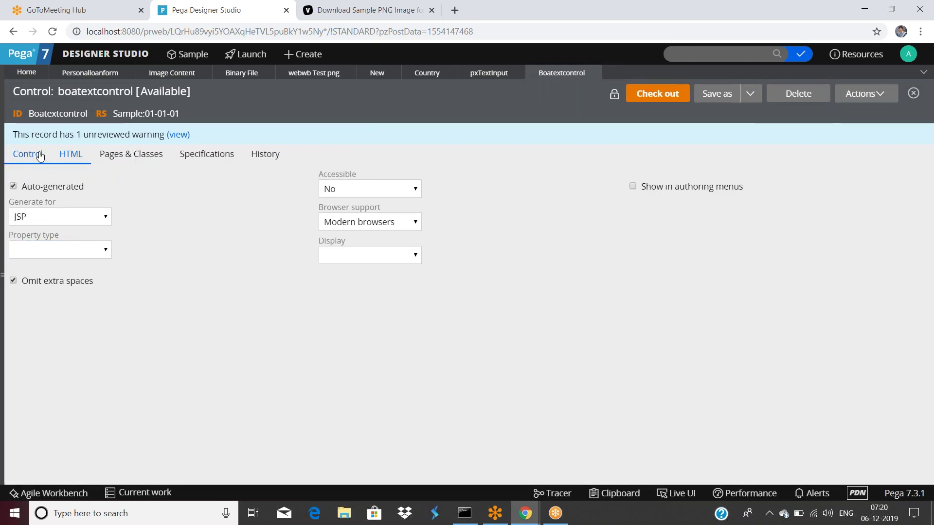
Scroll through boatextcontrol's Control tab settings and check the rule out for editing.
left_click(40, 155)
scroll(187, 275, "down", 1)
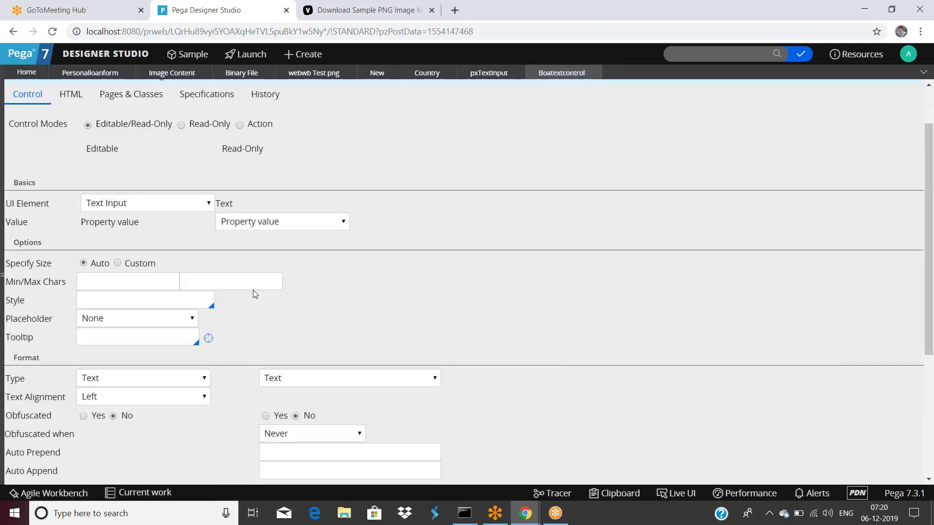
scroll(253, 290, "up", 1)
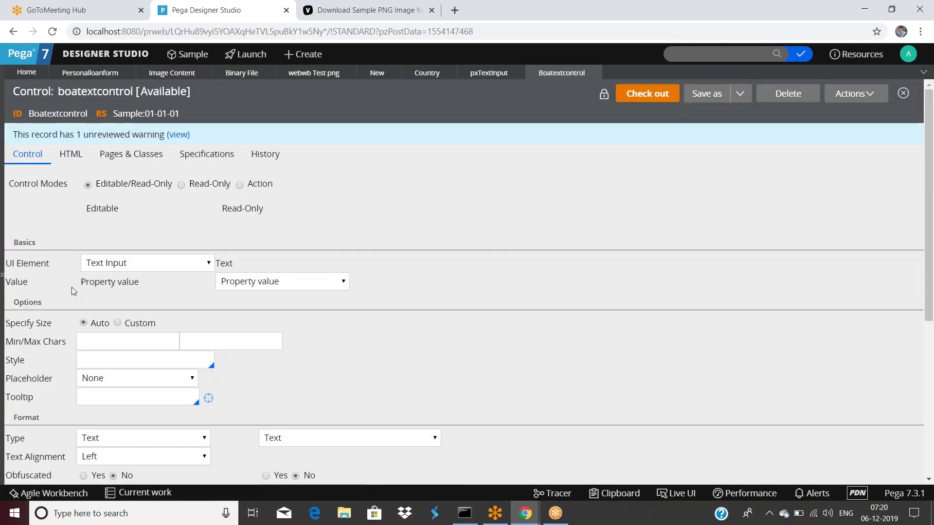
scroll(72, 287, "down", 1)
scroll(381, 313, "up", 1)
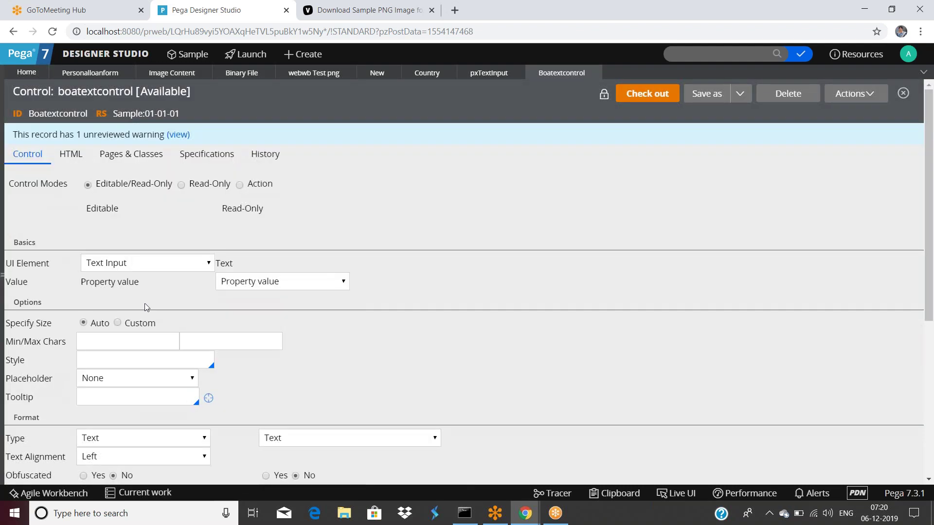
scroll(141, 379, "down", 1)
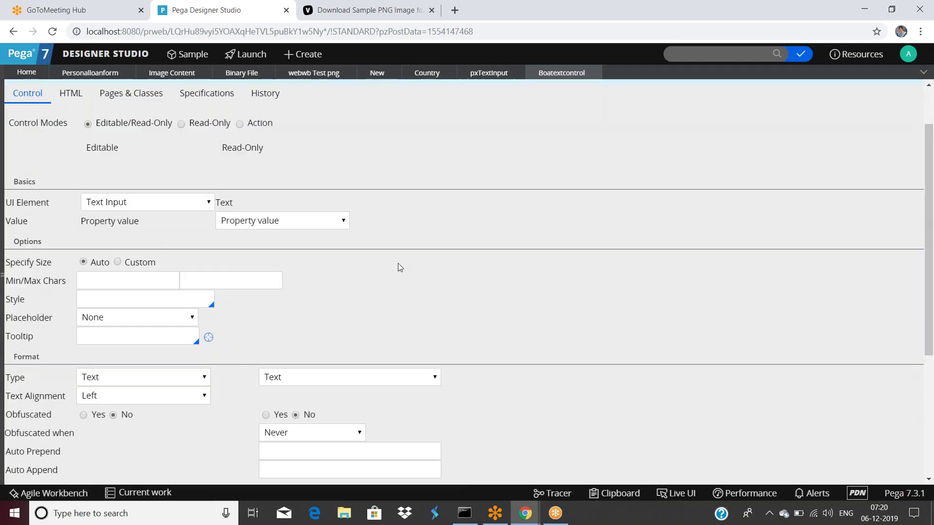
scroll(407, 267, "up", 1)
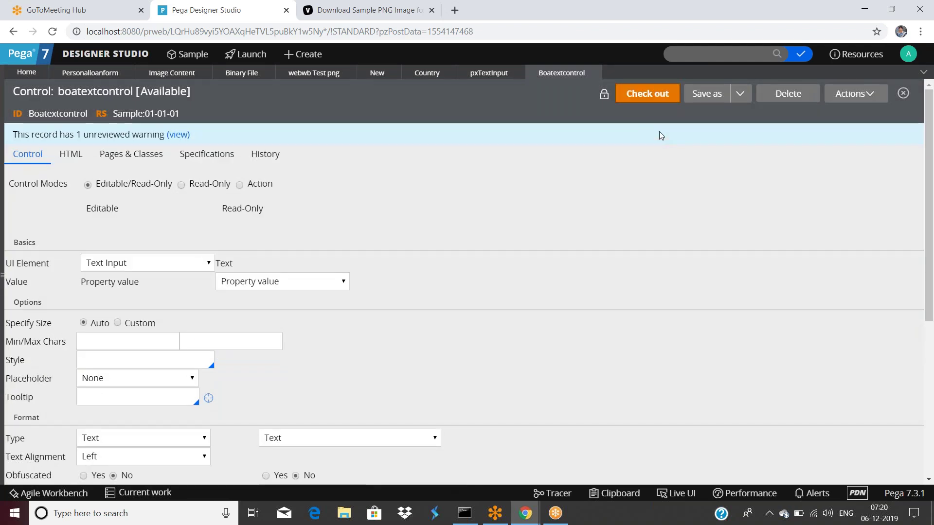
left_click(651, 95)
Save the checked-out control, reselect Boatextcontrol for the Customeremail cell, then view the control rule.
left_click(643, 95)
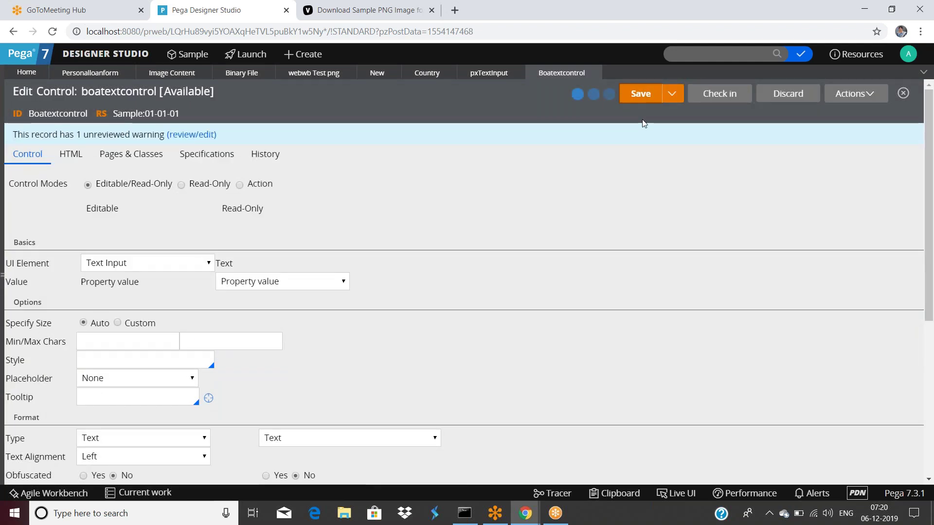
left_click(90, 73)
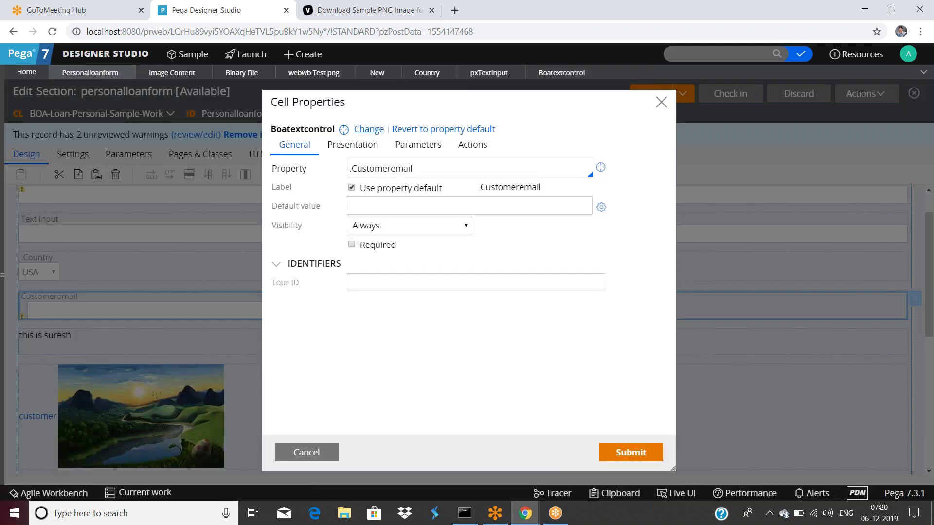
left_click(363, 130)
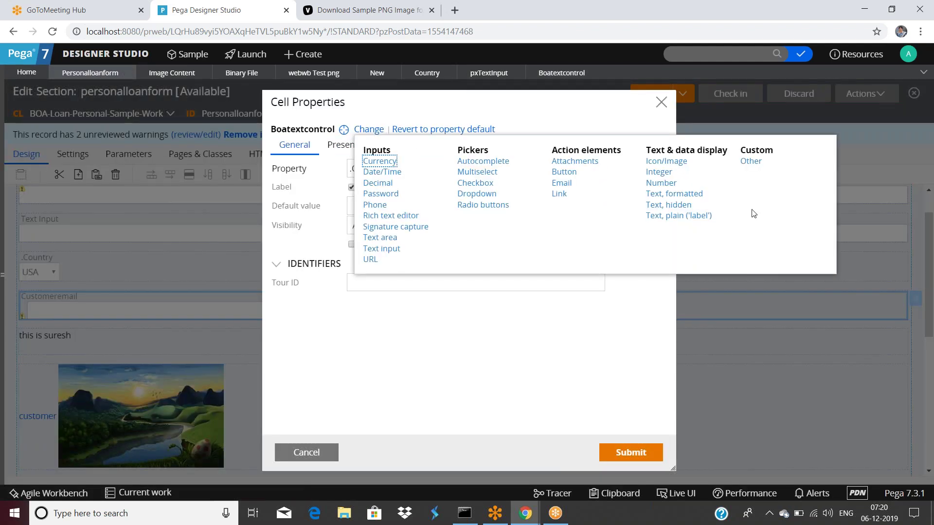
left_click(750, 161)
left_click(437, 132)
type("boa")
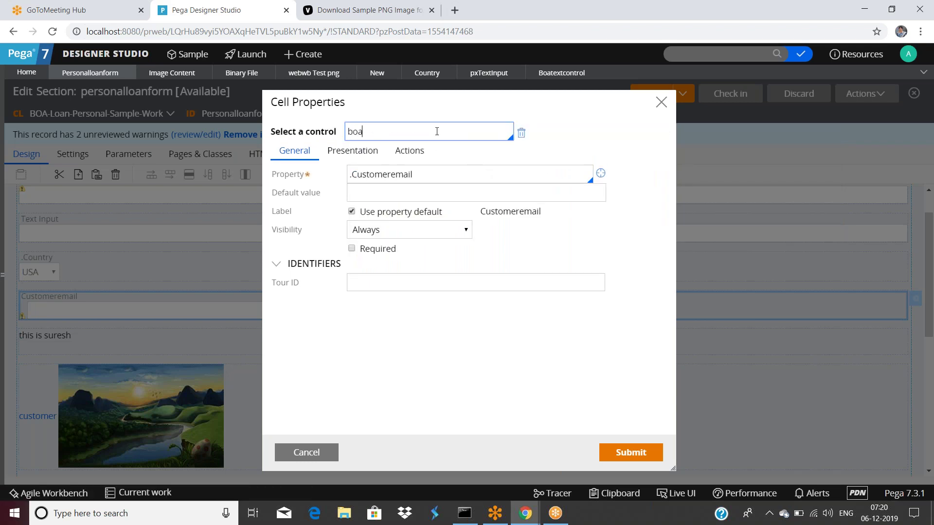
left_click(407, 146)
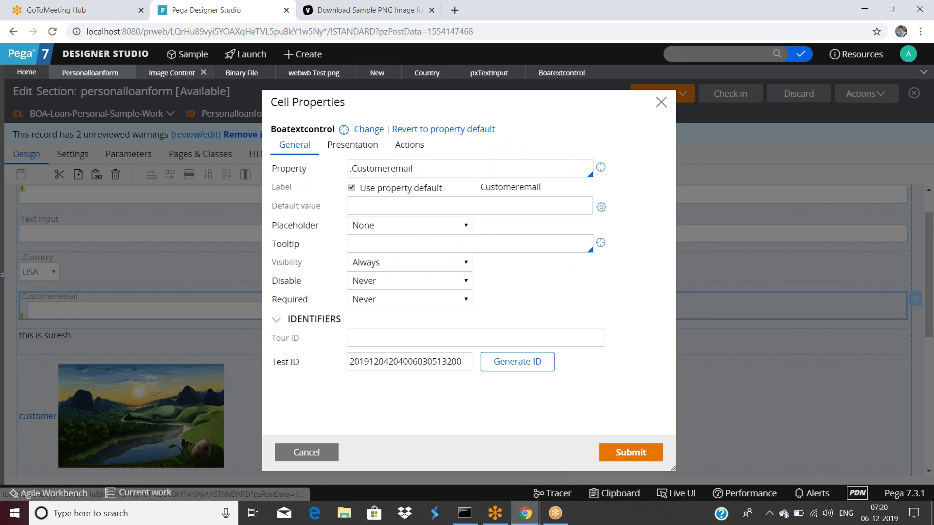
left_click(559, 73)
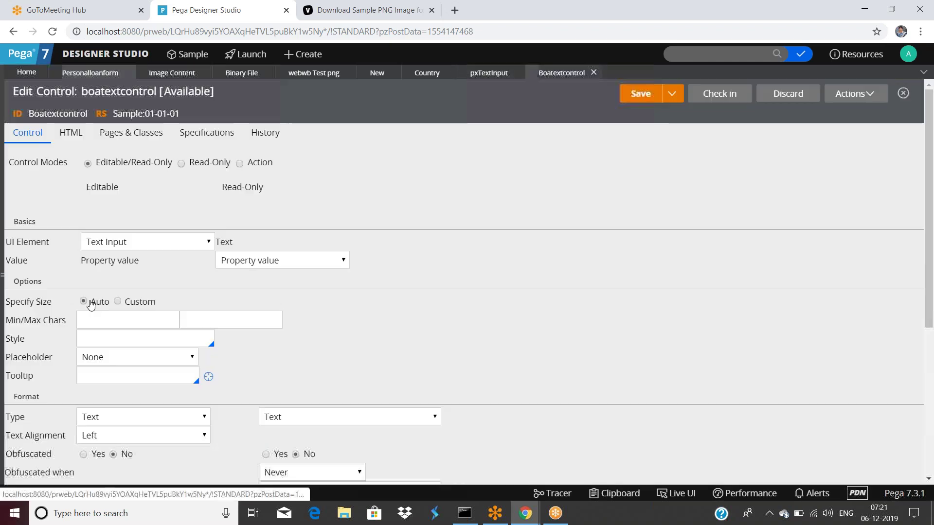
Look through the boatextcontrol form and pxTextInput, then go back to the personalloanform section.
scroll(133, 368, "down", 5)
scroll(133, 367, "up", 5)
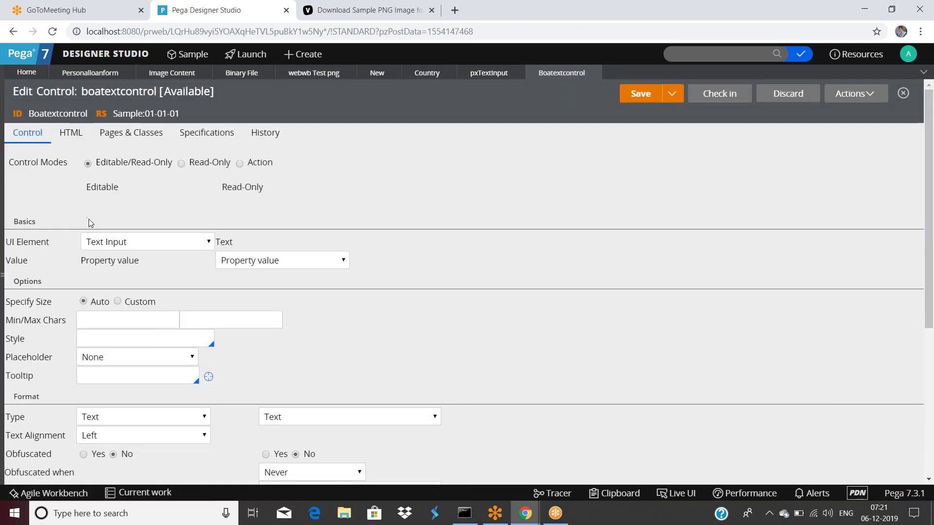
scroll(90, 221, "down", 1)
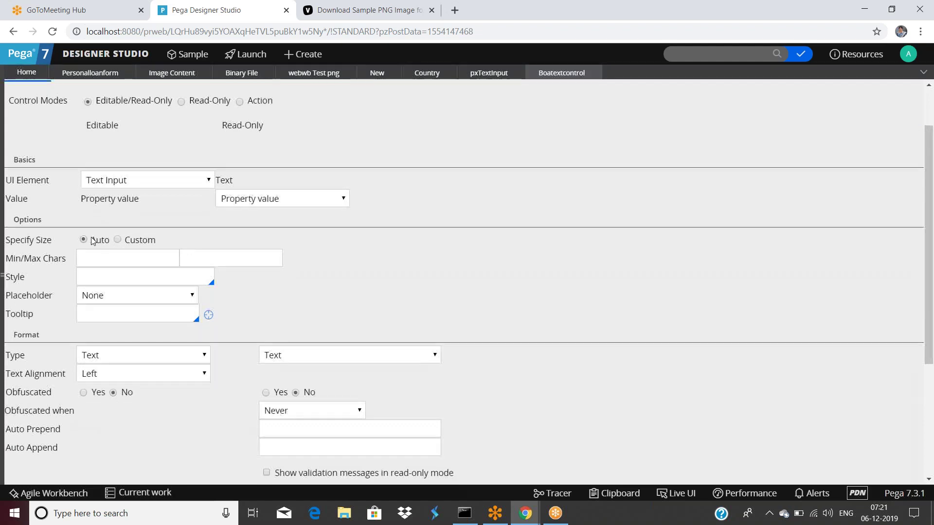
scroll(92, 240, "down", 2)
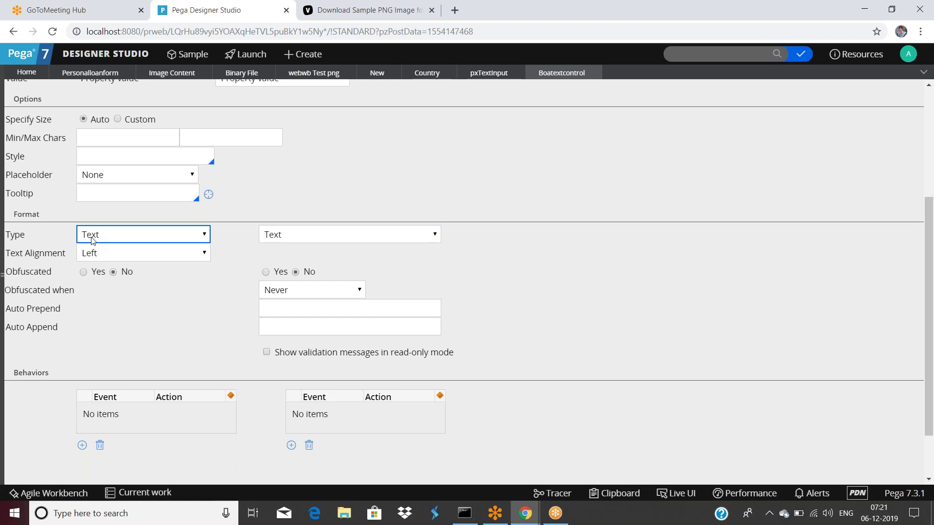
scroll(92, 241, "up", 4)
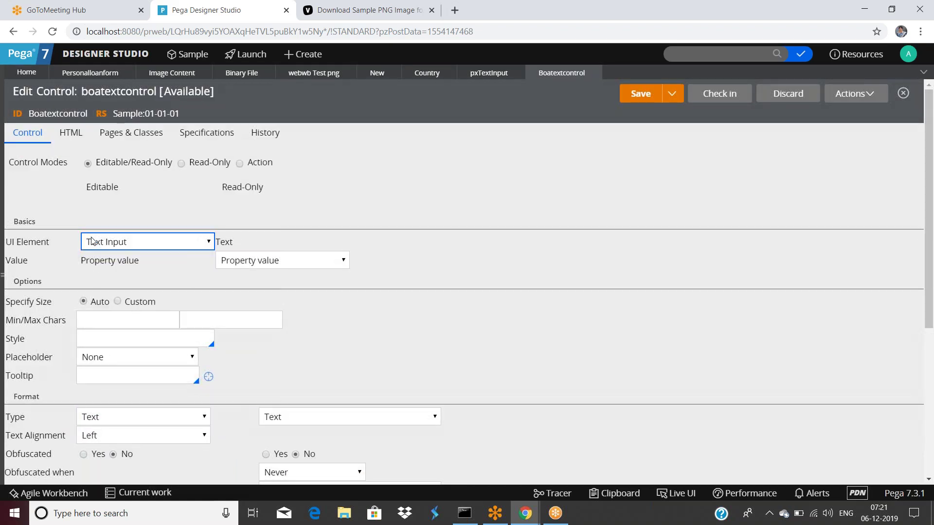
left_click(489, 72)
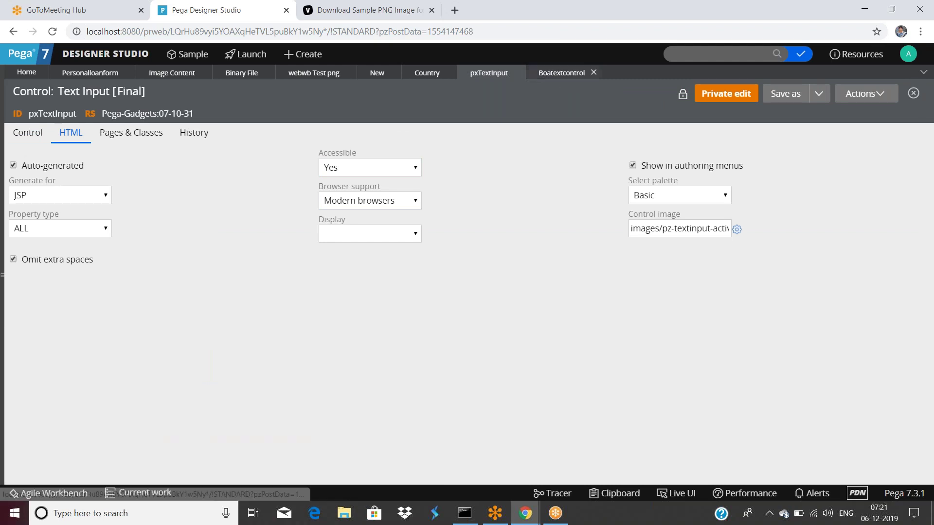
left_click(561, 72)
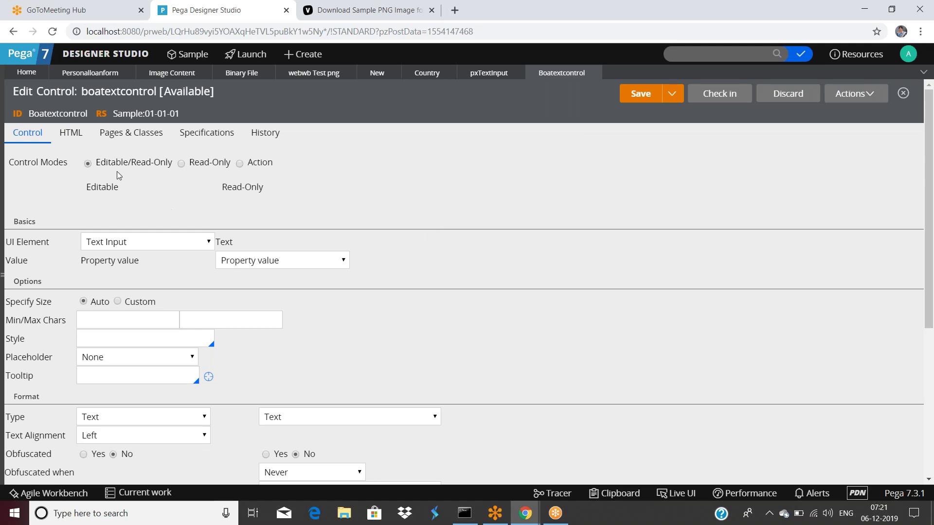
left_click(124, 73)
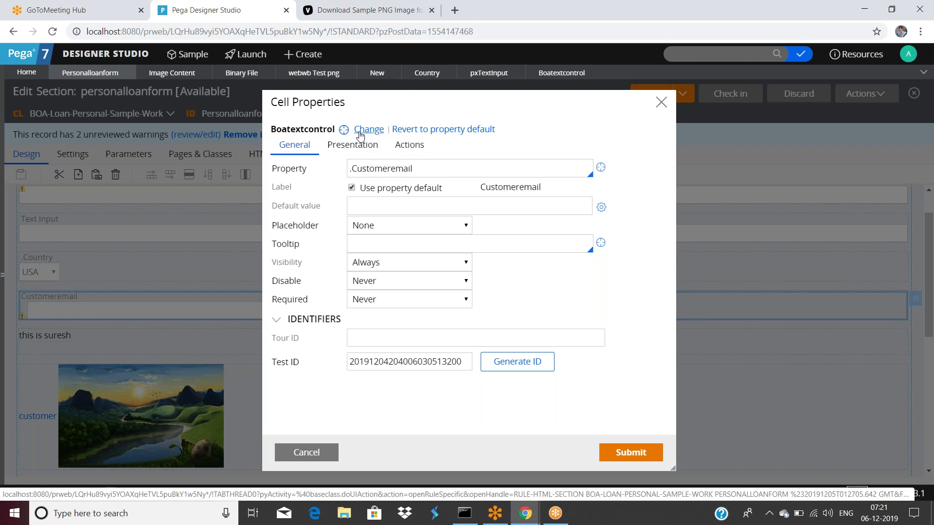
Cancel the Customeremail cell properties and open the loanamount property behind Customer Loan Amount.
left_click(358, 134)
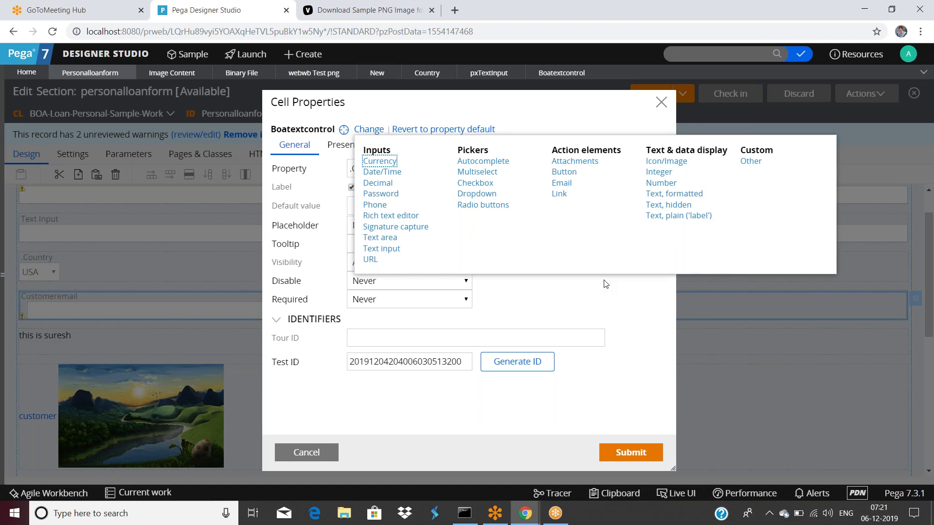
left_click(308, 451)
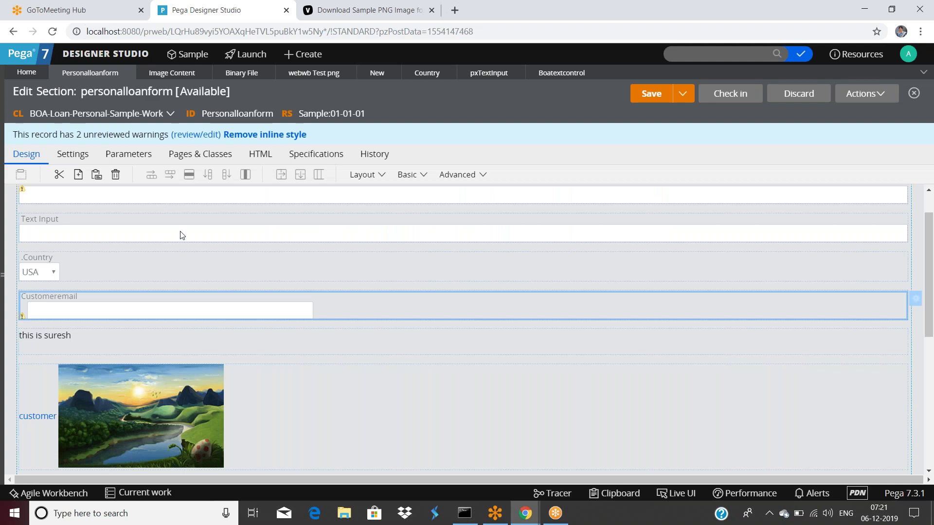
scroll(262, 292, "up", 1)
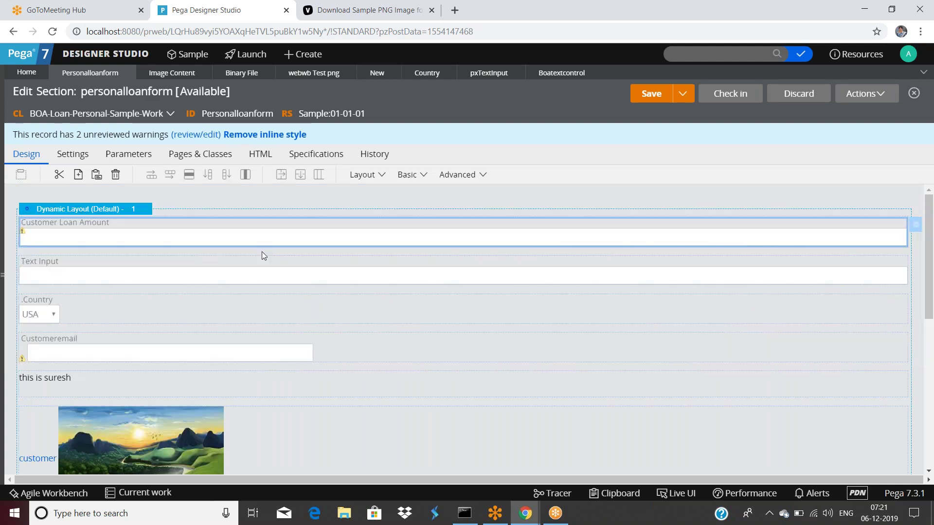
double_click(260, 244)
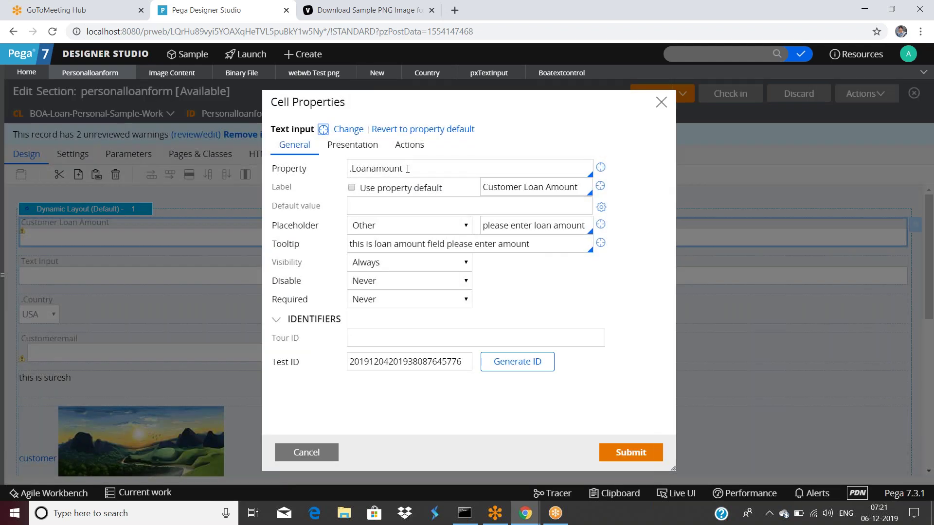
left_click(600, 167)
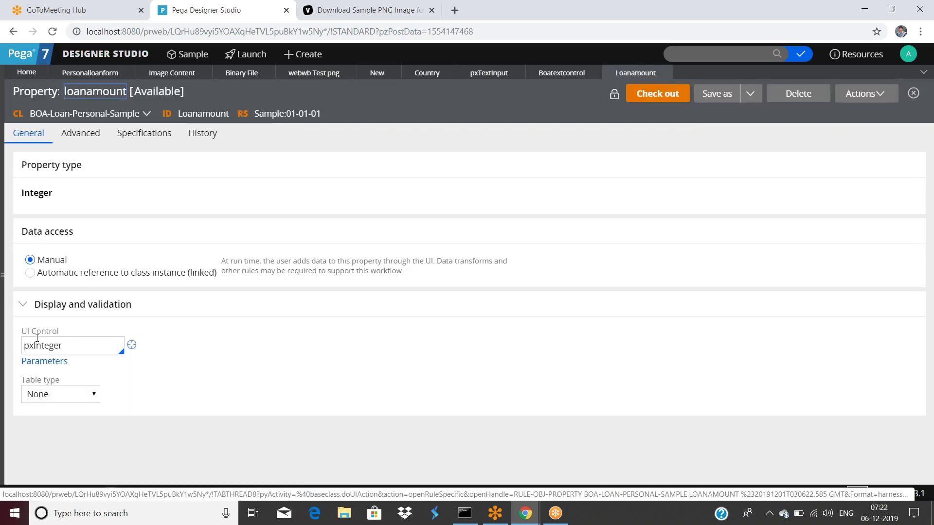
Open pxInteger from loanamount's UI Control field, look through it, then return to personalloanform.
left_click_drag(20, 331, 60, 335)
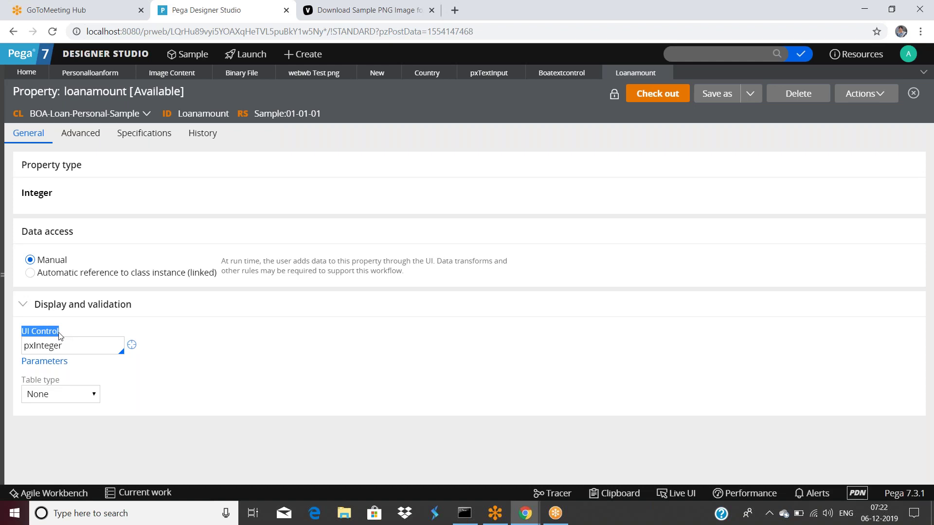
double_click(80, 347)
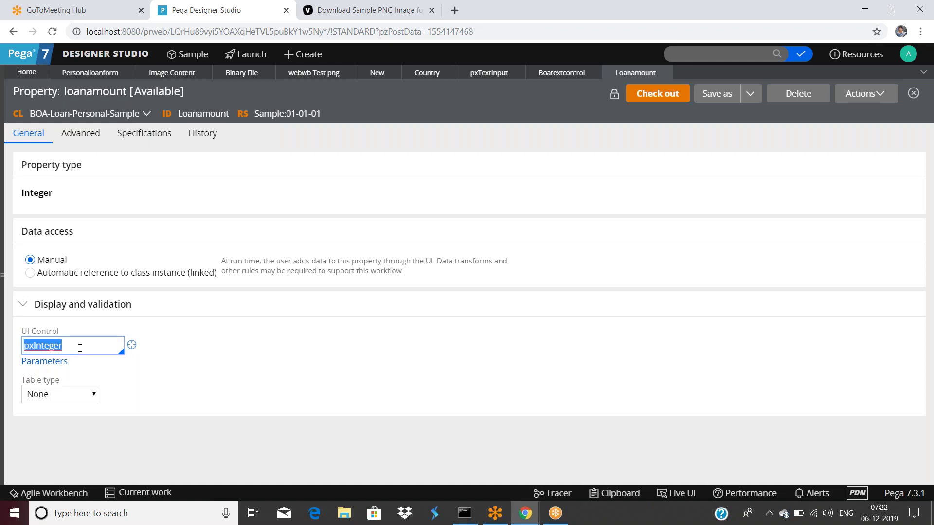
left_click(131, 345)
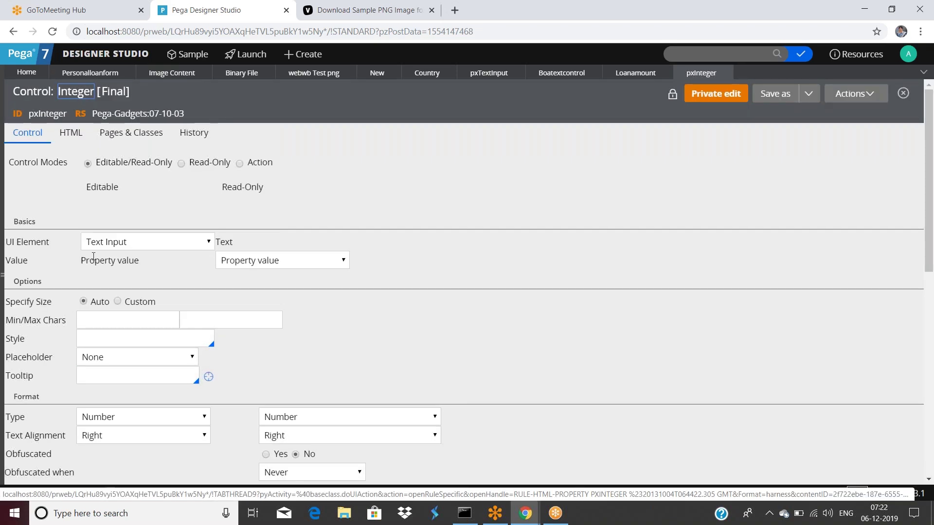
scroll(281, 290, "down", 2)
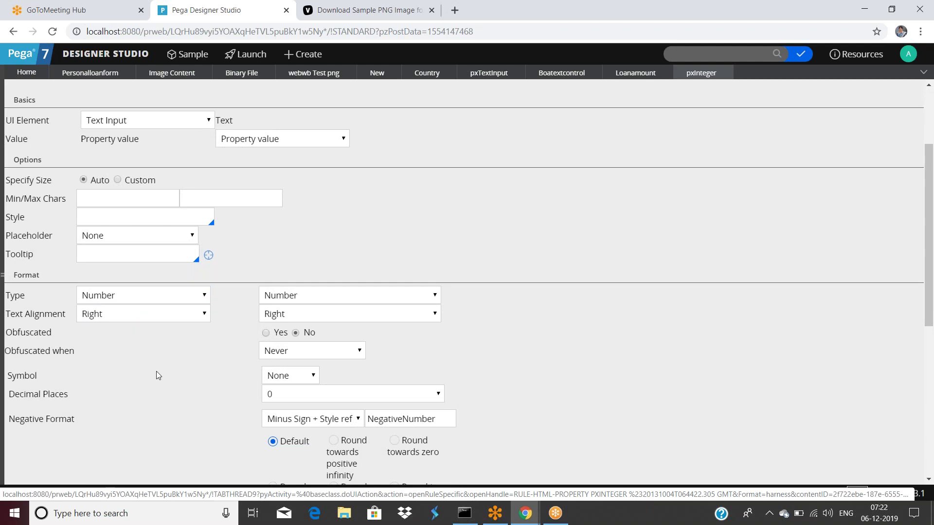
scroll(156, 372, "up", 2)
left_click(90, 72)
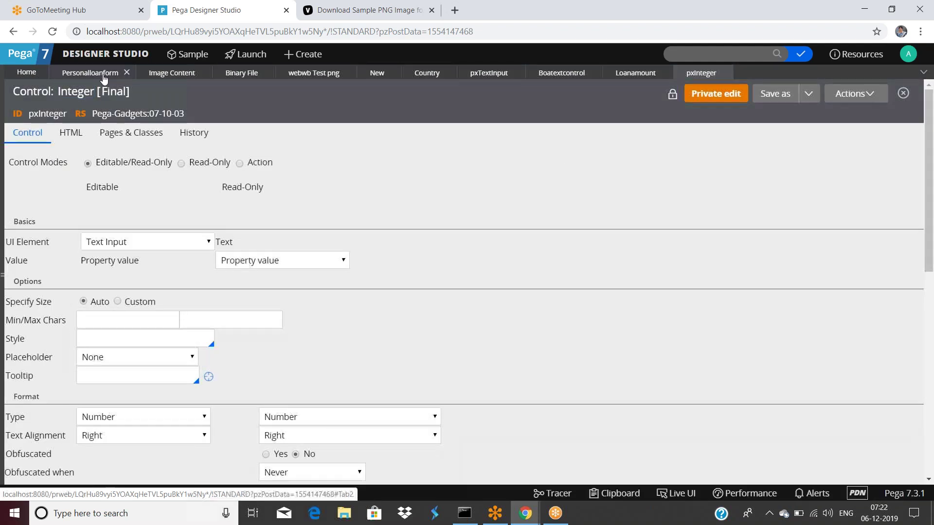
Drag a Text Input from Basic above Customeremail and open the new cell's properties.
left_click(314, 458)
double_click(109, 352)
left_click(308, 451)
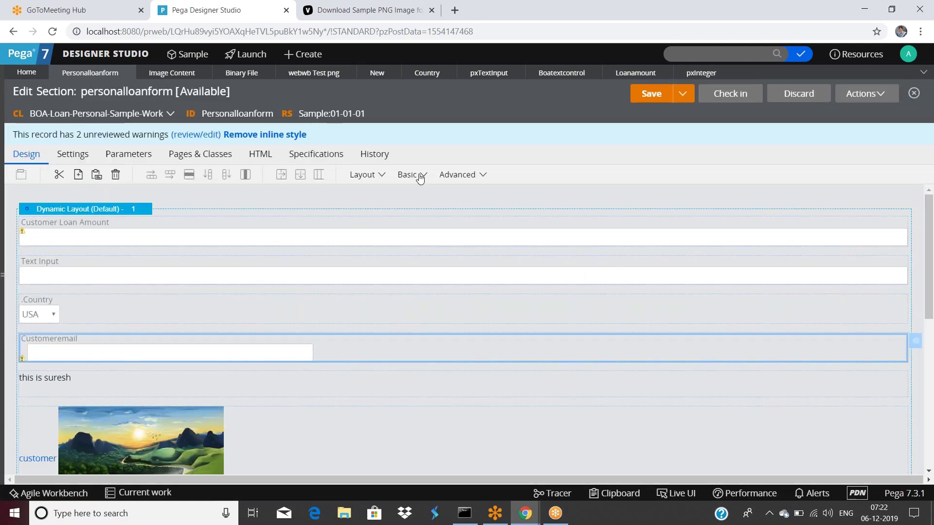
left_click(421, 176)
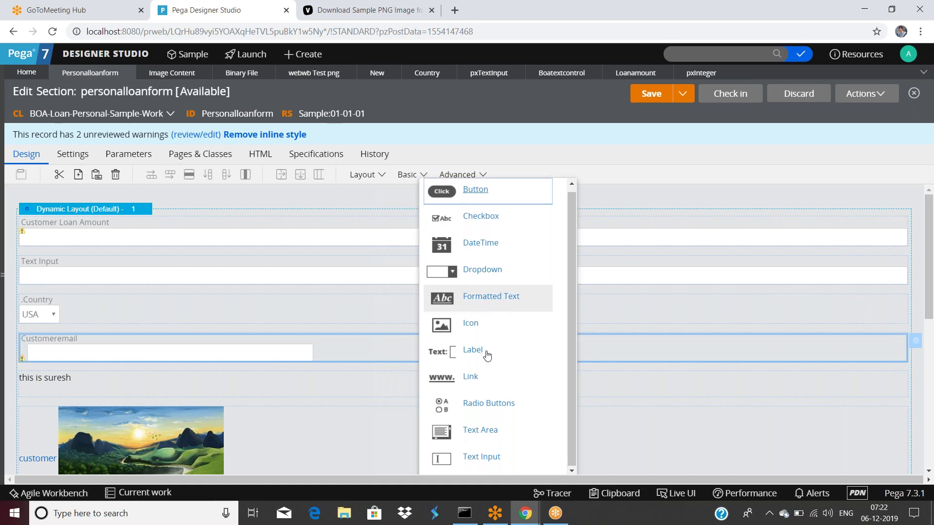
mouse_move(446, 463)
left_mouse_down()
mouse_move(270, 402)
mouse_move(235, 356)
left_mouse_up()
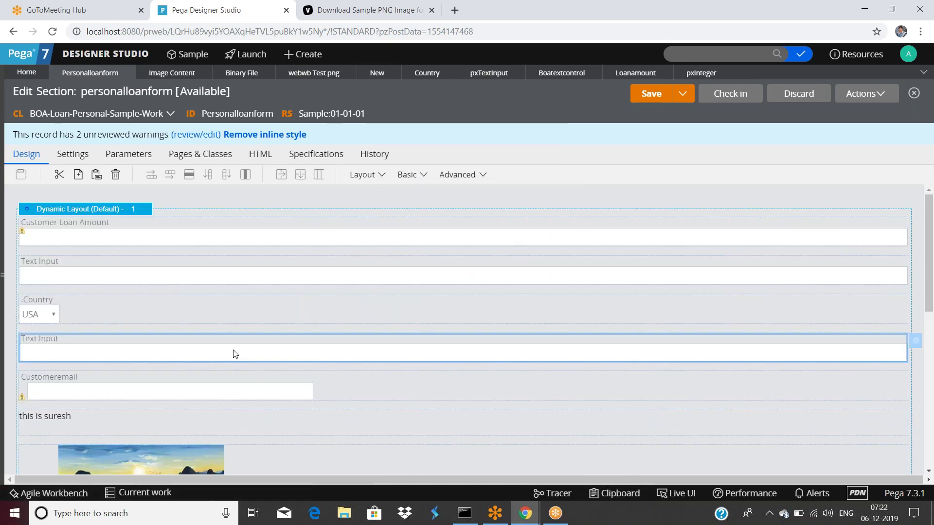
double_click(246, 366)
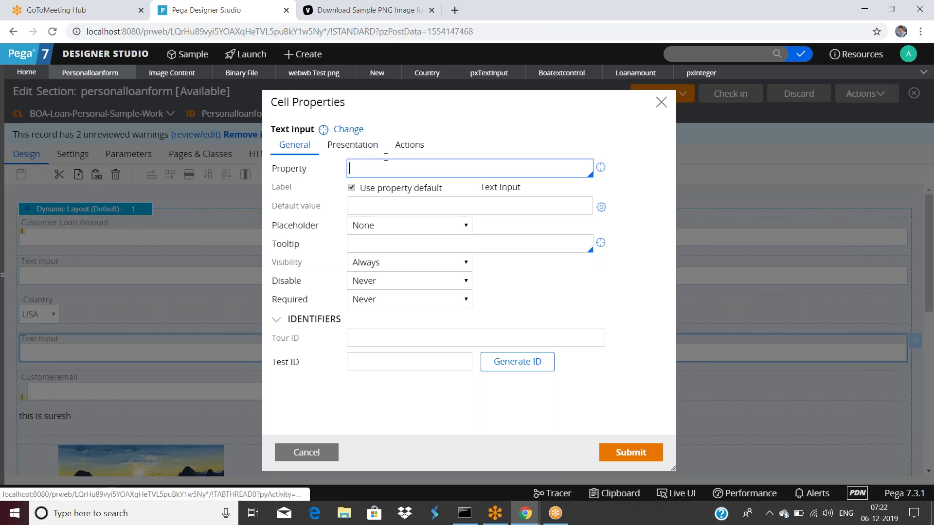
Inspect the pxTextInput control rule behind the new Text input cell, then return to personalloanform.
left_click(409, 225)
left_click(469, 206)
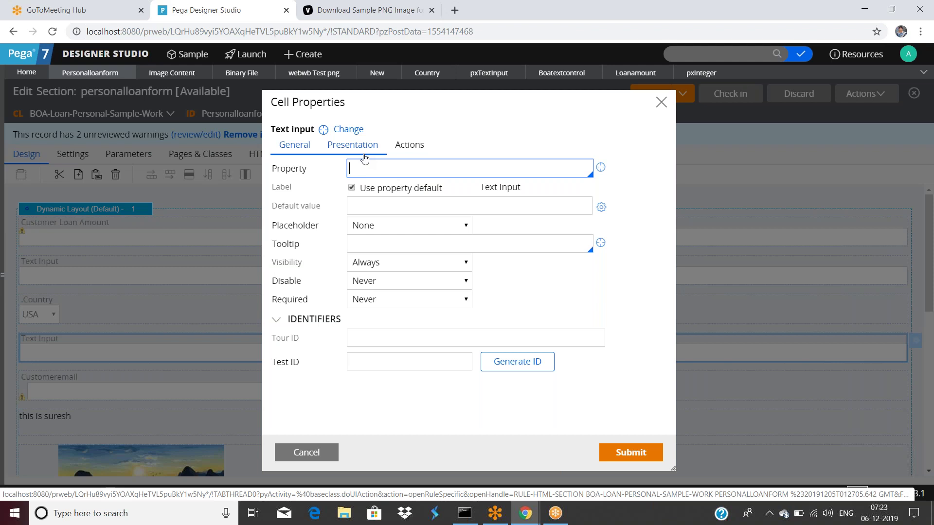
left_click(322, 130)
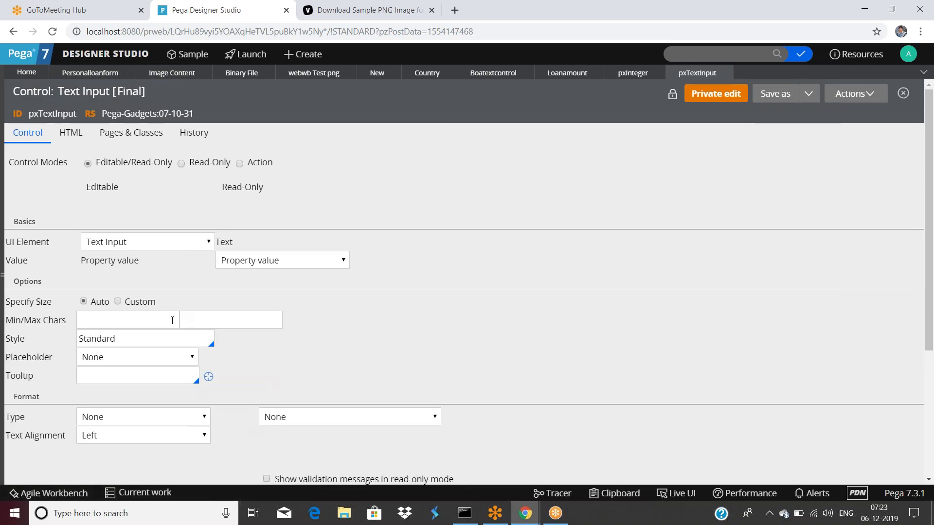
scroll(172, 320, "down", 3)
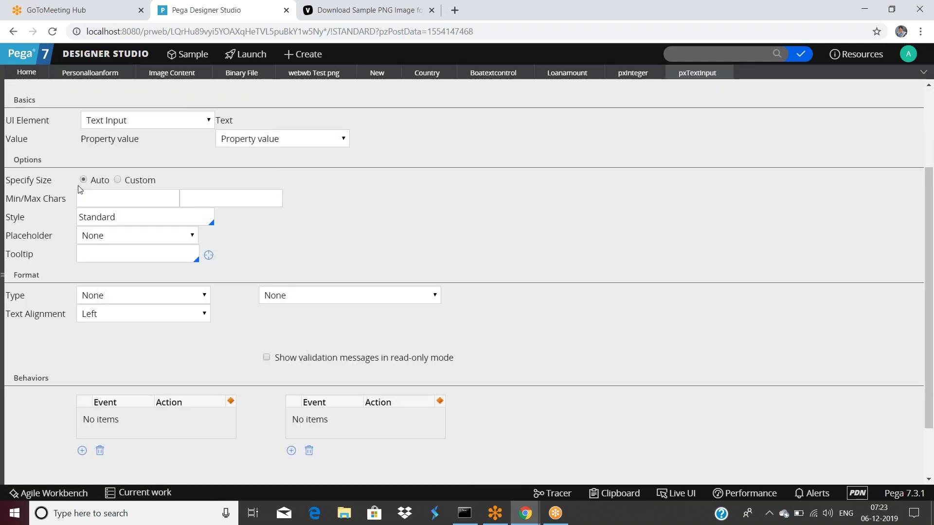
scroll(121, 236, "up", 3)
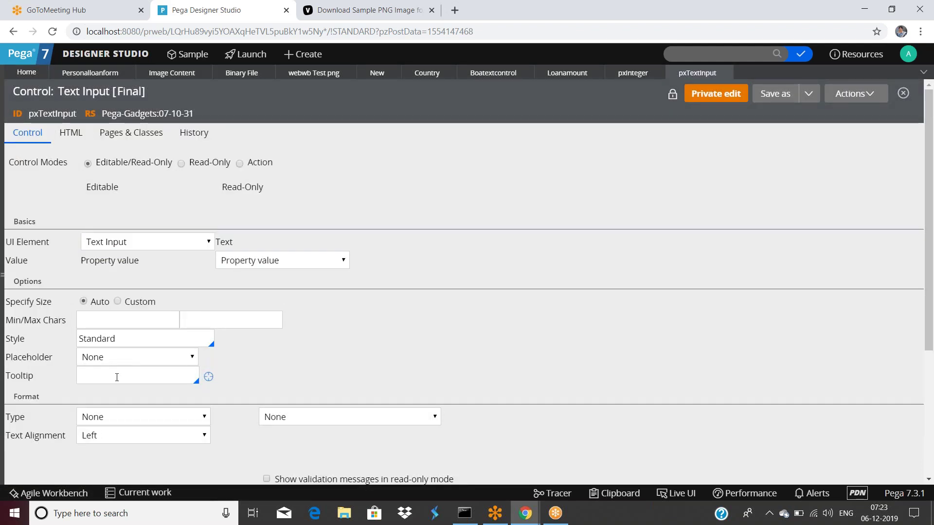
scroll(124, 367, "down", 3)
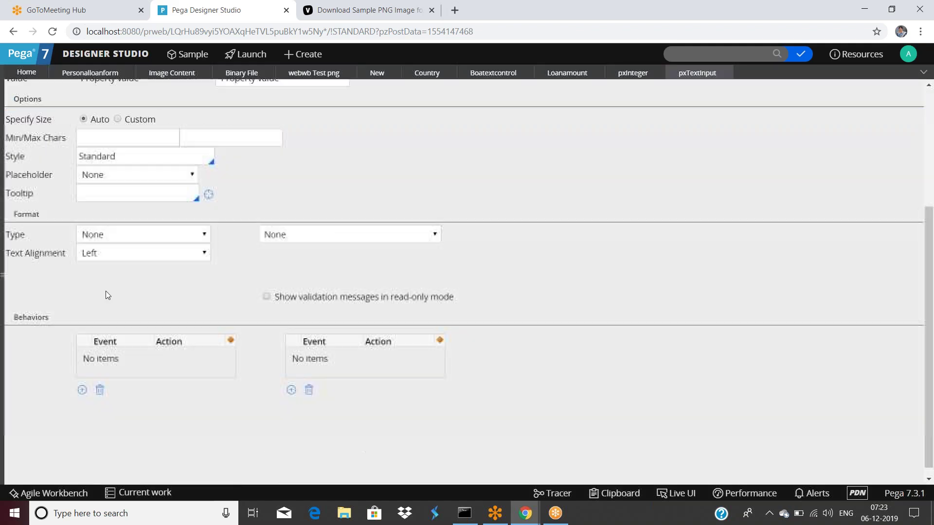
scroll(104, 278, "up", 3)
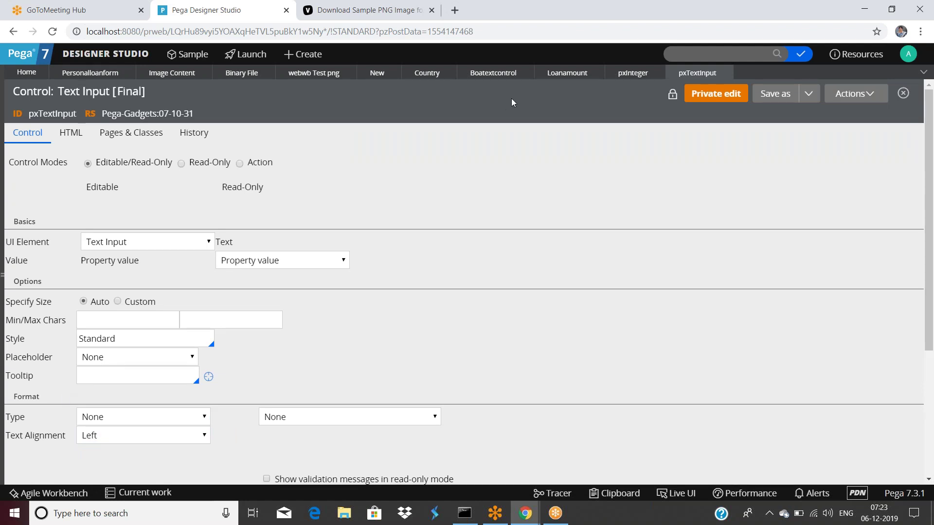
left_click(92, 73)
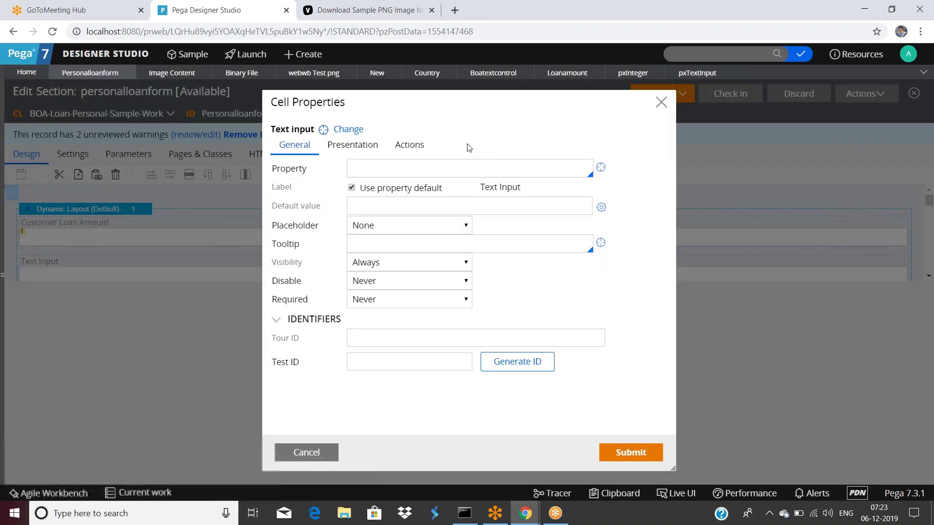
Set the new Text Input cell's property to .Customeremail from autocomplete and submit.
left_click(433, 171)
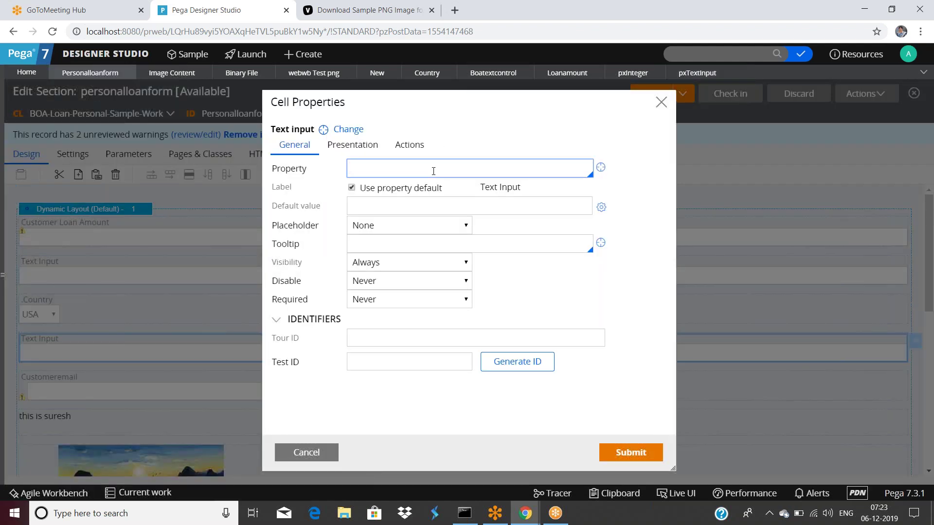
type(".")
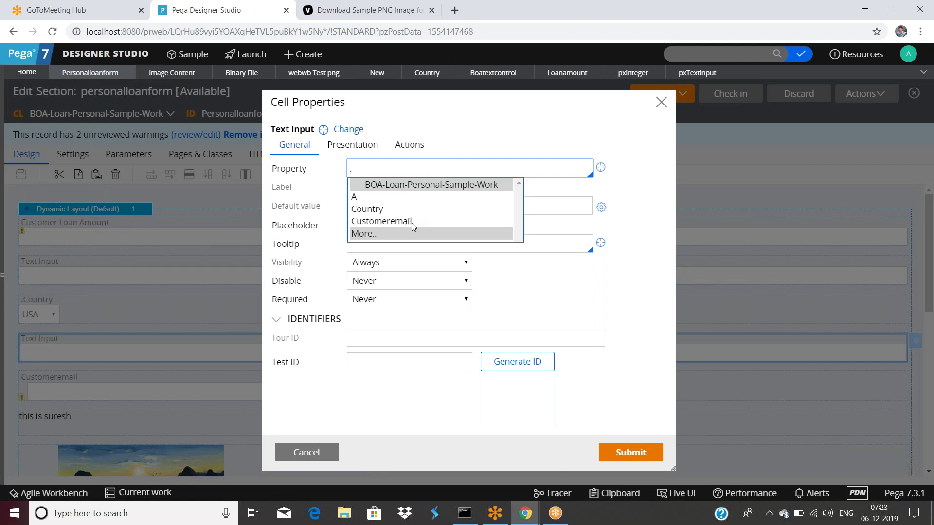
left_click(410, 222)
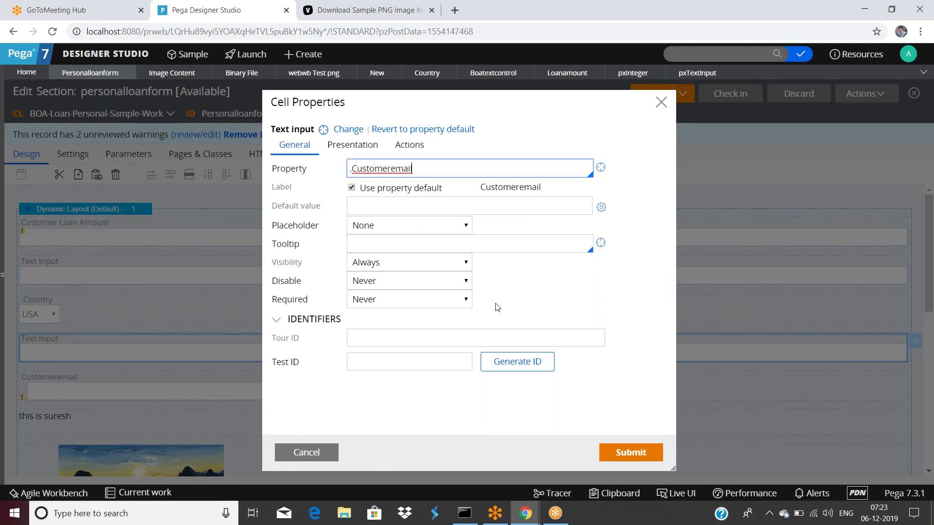
left_click(625, 453)
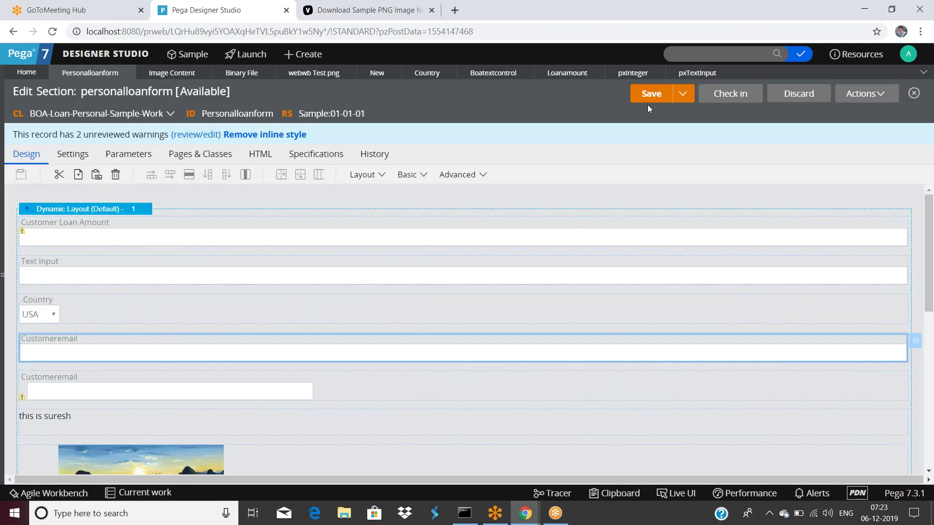
Save the section and open the Customeremail property rule from its cell.
left_click(647, 99)
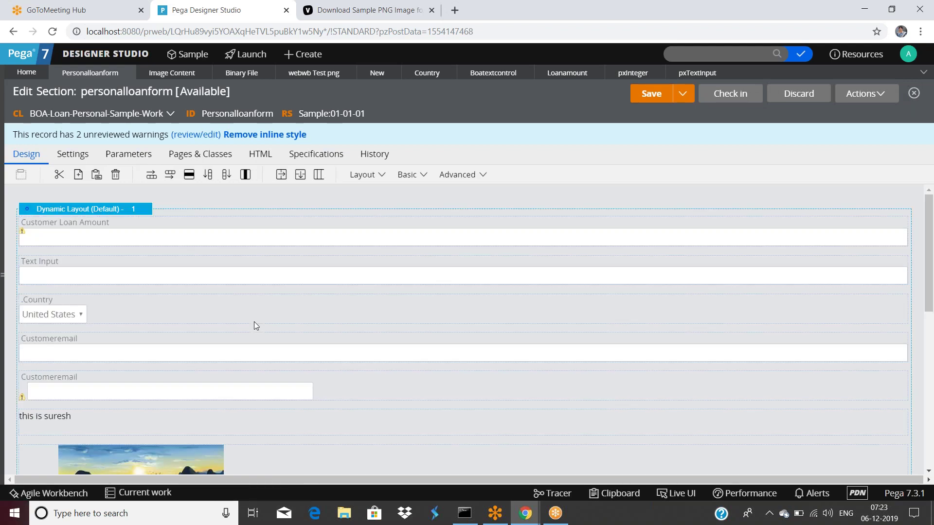
scroll(254, 321, "down", 1)
scroll(254, 323, "down", 2)
double_click(200, 233)
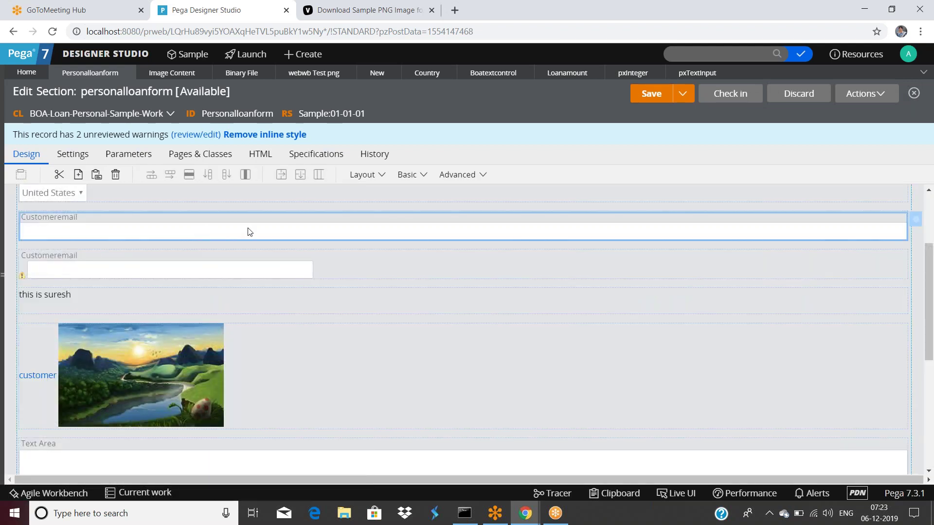
left_click(601, 168)
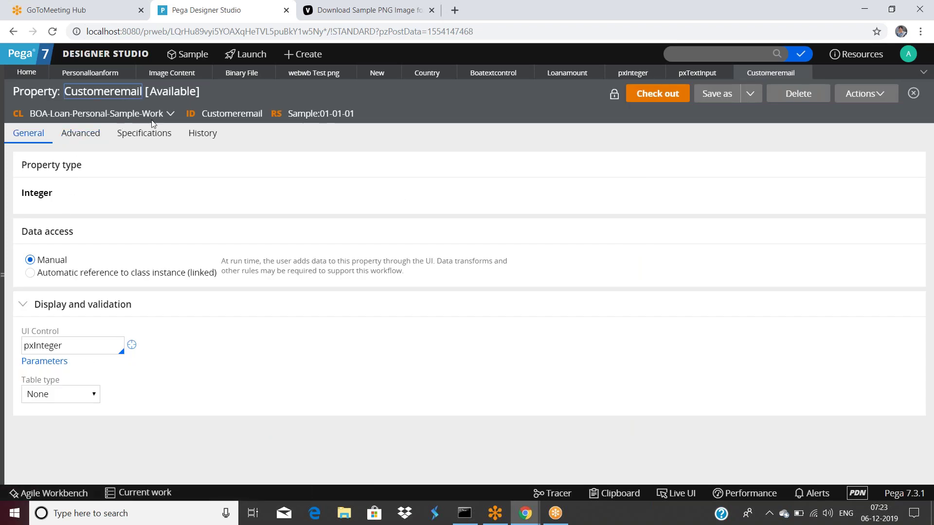
Check the property's Integer type and pxInteger UI control, then return to personalloanform.
double_click(214, 114)
left_click_drag(20, 194, 54, 199)
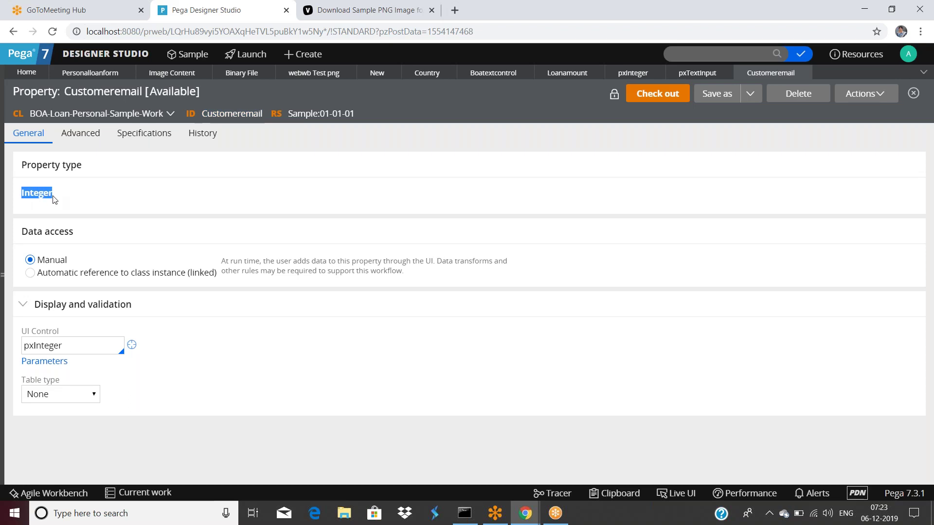
left_click(59, 201)
left_click(74, 349)
double_click(74, 349)
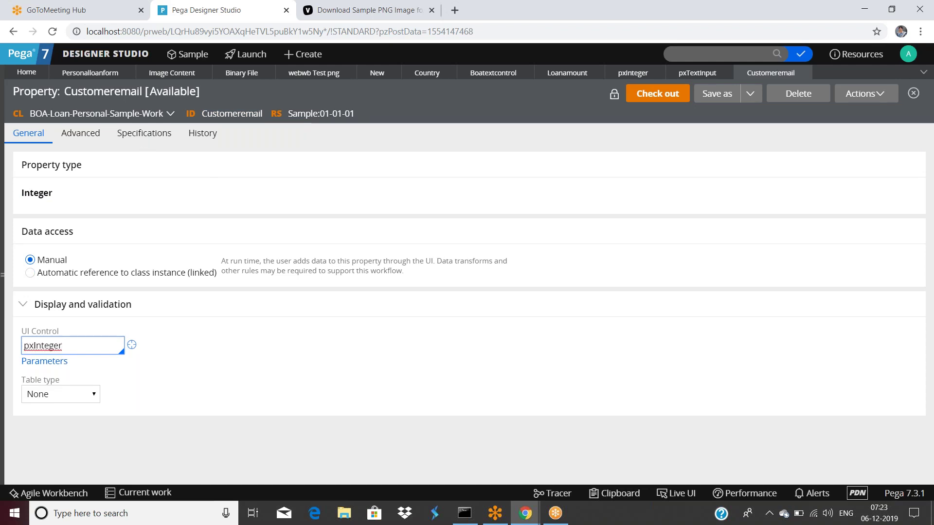
left_click(92, 74)
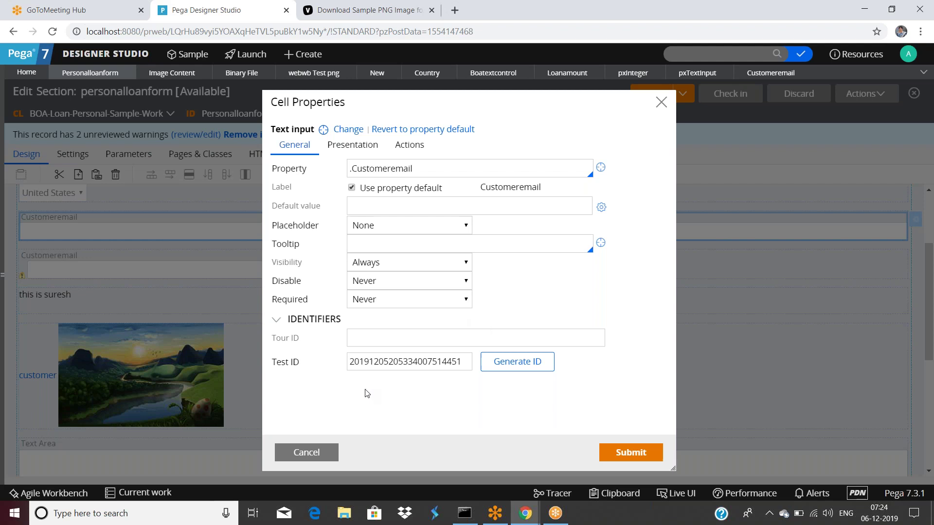
Cancel the open cell settings and drop a new Text Input above Customer Loan Amount.
left_click(308, 452)
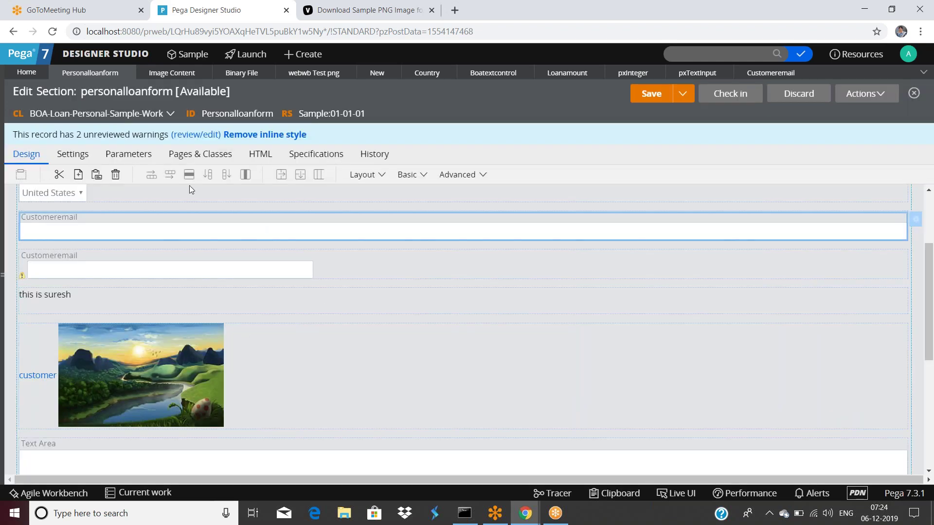
scroll(280, 261, "down", 5)
scroll(282, 263, "up", 8)
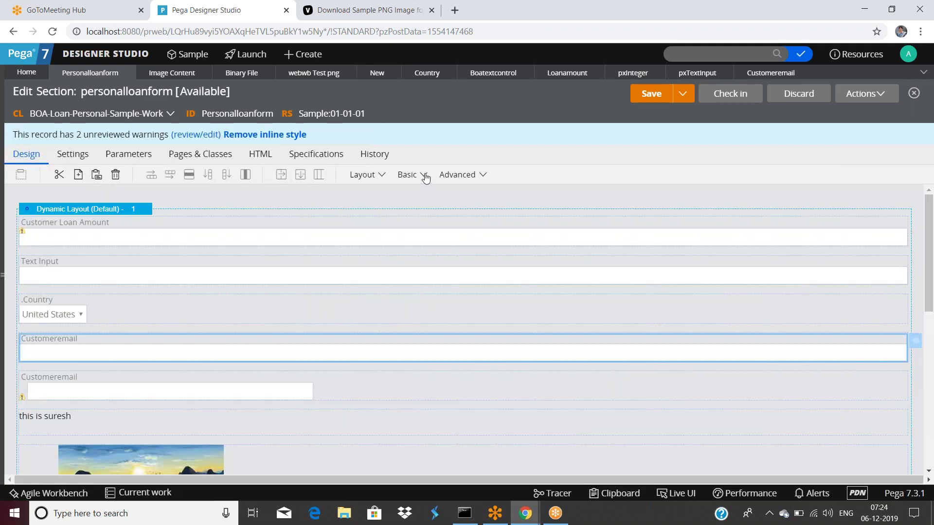
left_click(425, 178)
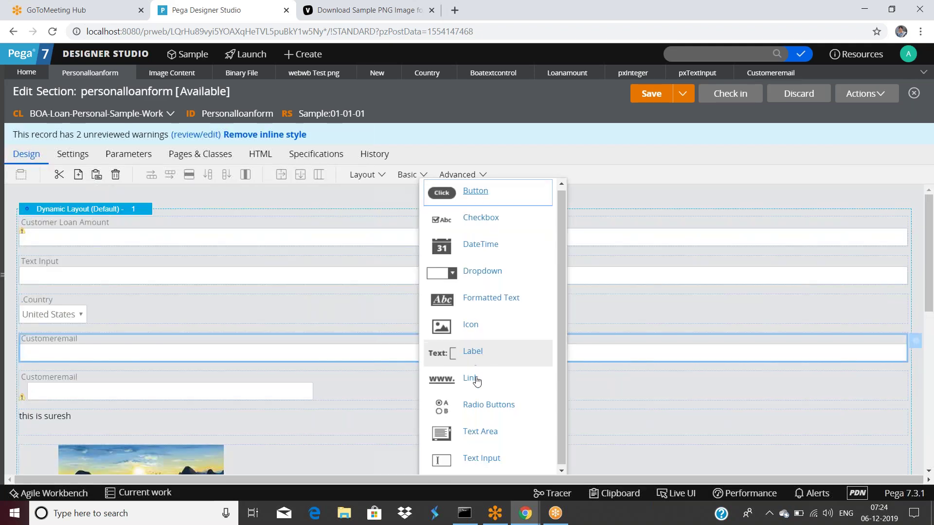
left_click_drag(439, 459, 149, 231)
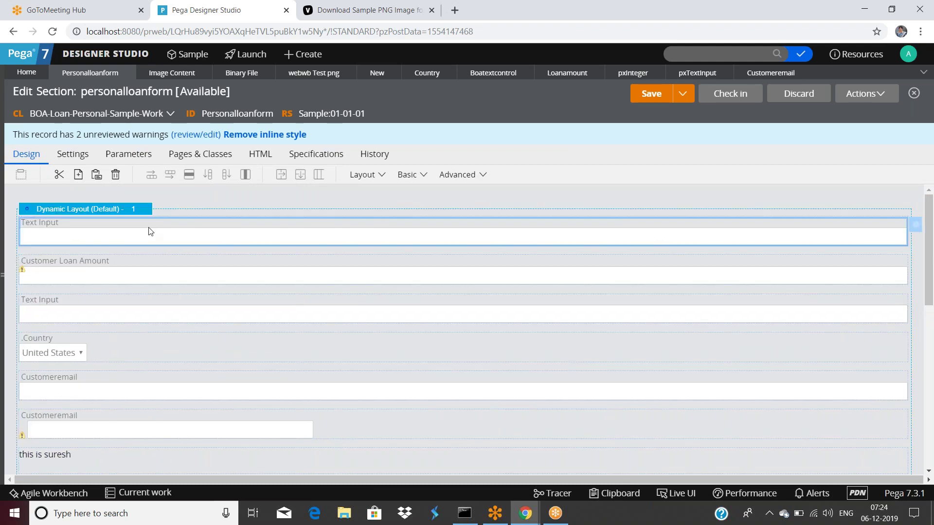
double_click(150, 231)
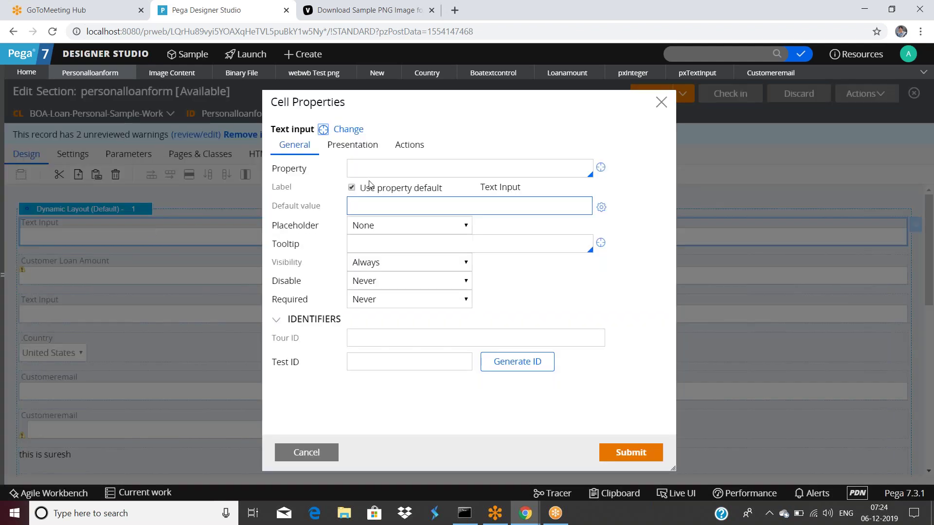
Set the new cell's property to .CustomerSalary and start creating that property.
left_click(401, 170)
type(".Customer")
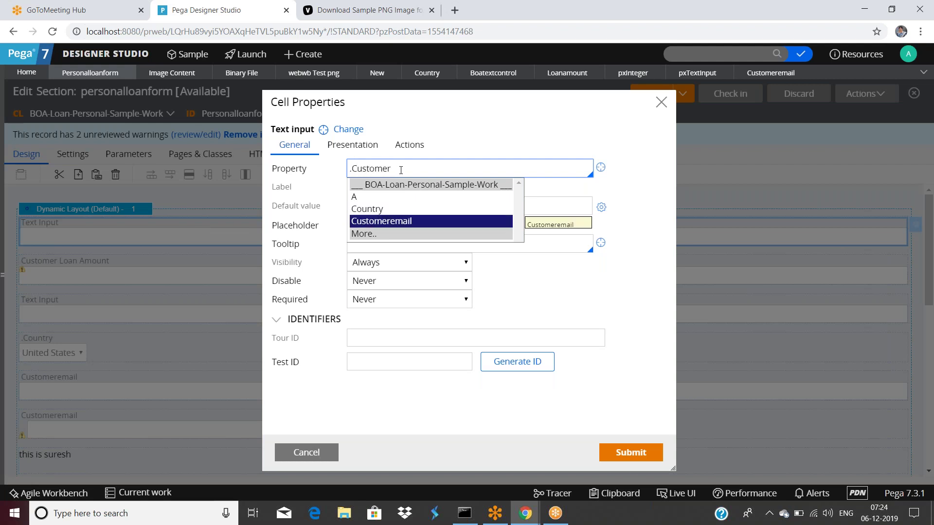
type("Salary")
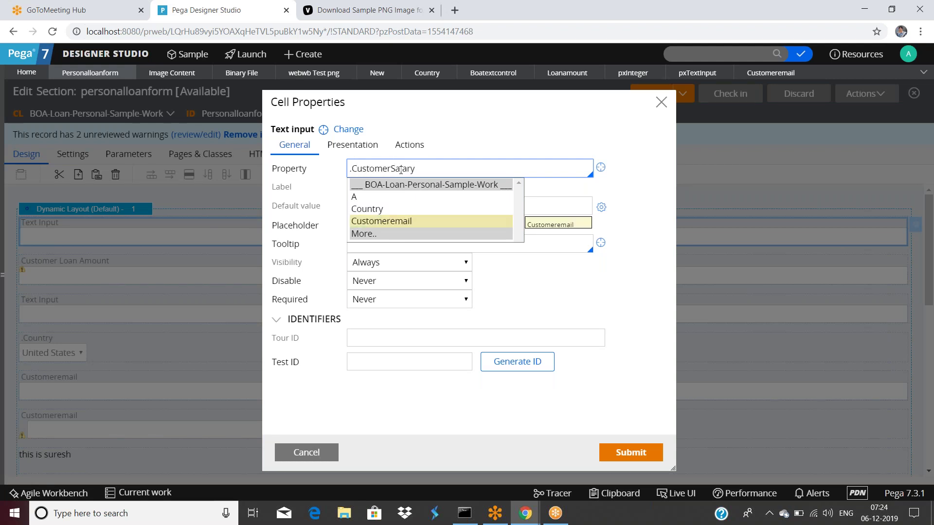
left_click(620, 171)
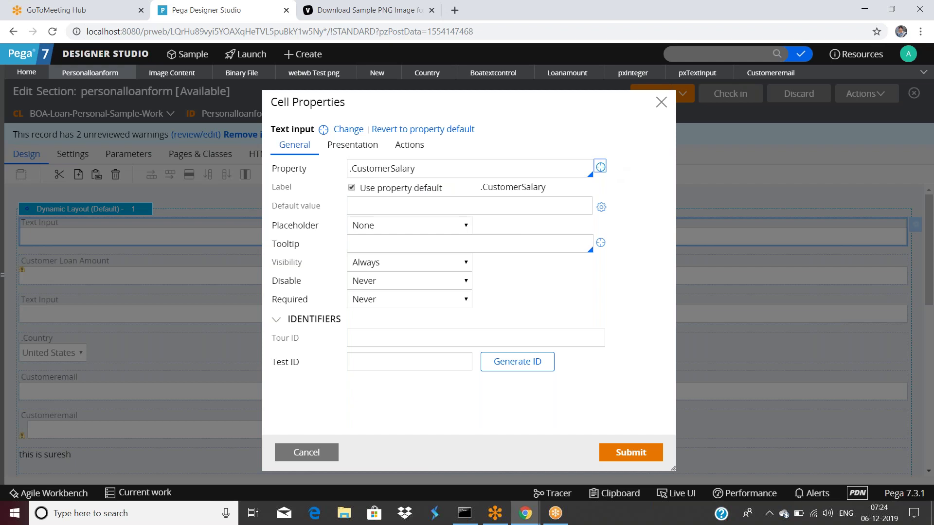
left_click(601, 167)
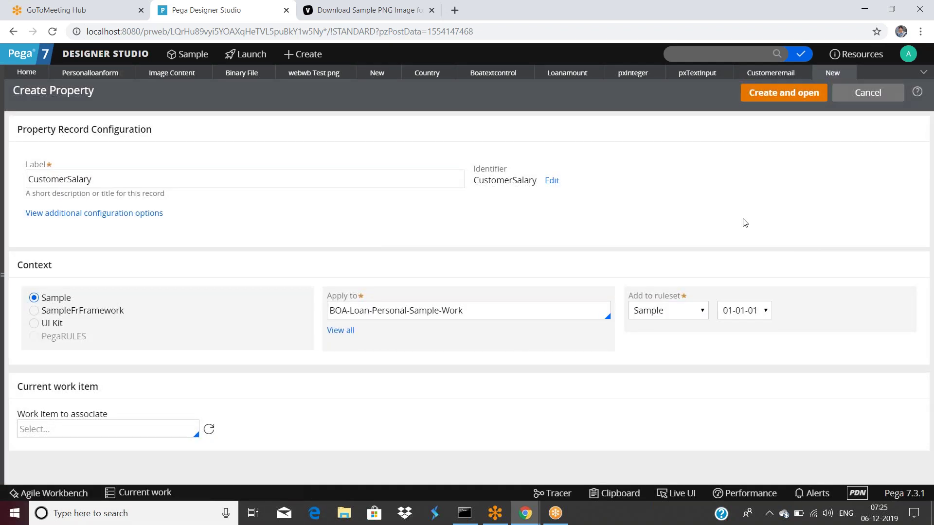
Create the CustomerSalary property, settle on type Double after trying DateTime and Text, and save.
left_click(793, 94)
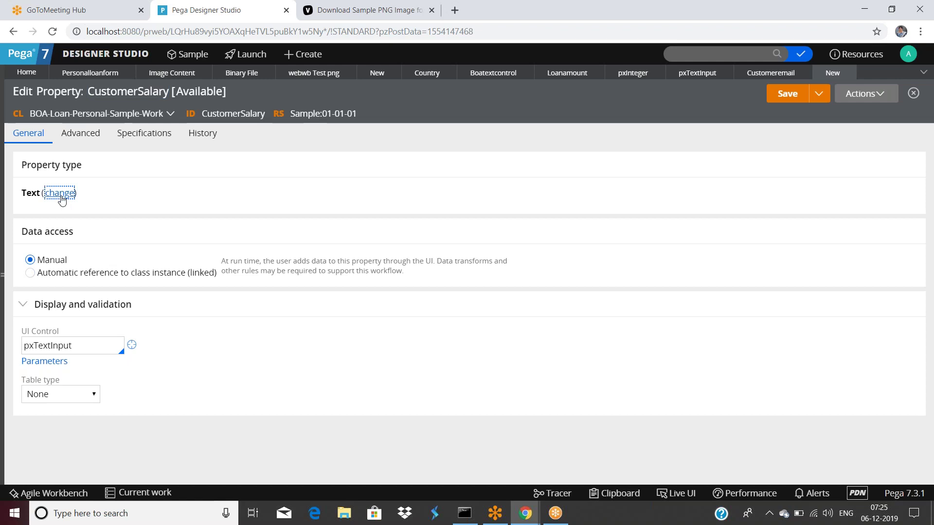
left_click(61, 194)
left_click(73, 299)
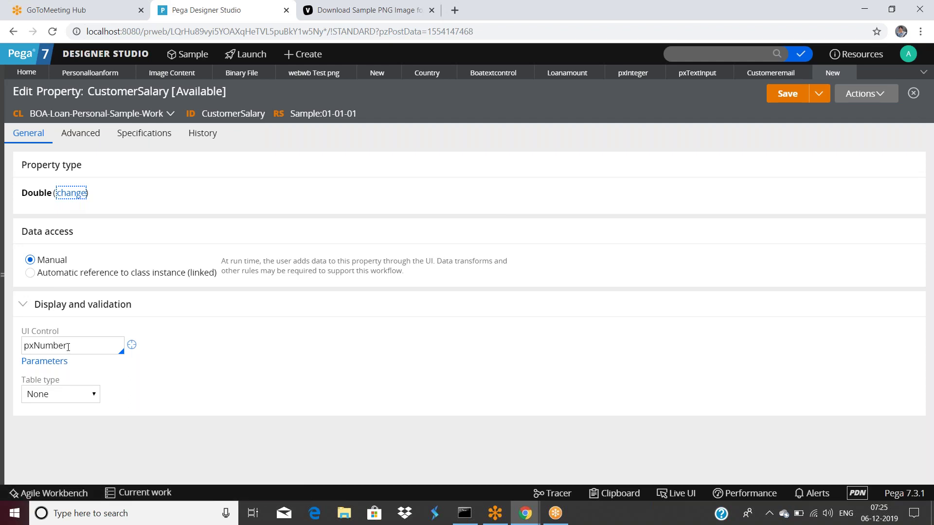
left_click(65, 195)
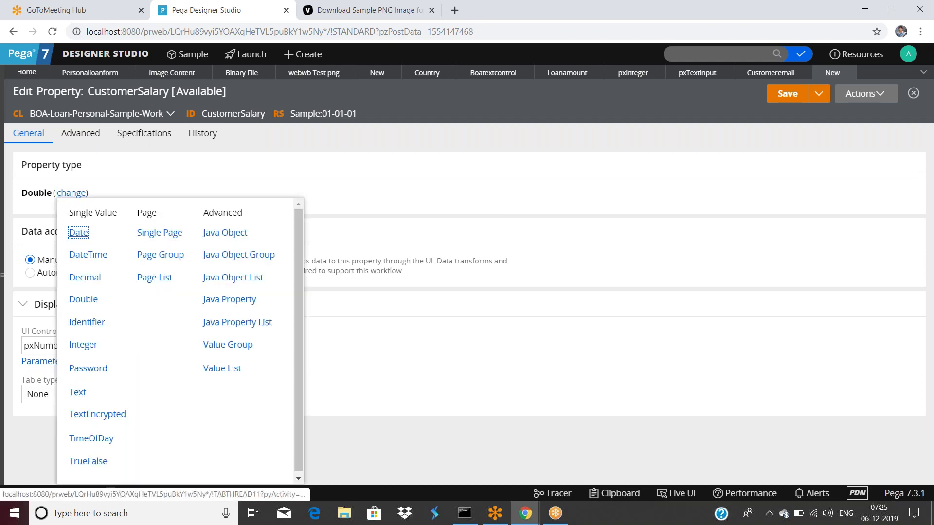
left_click(94, 256)
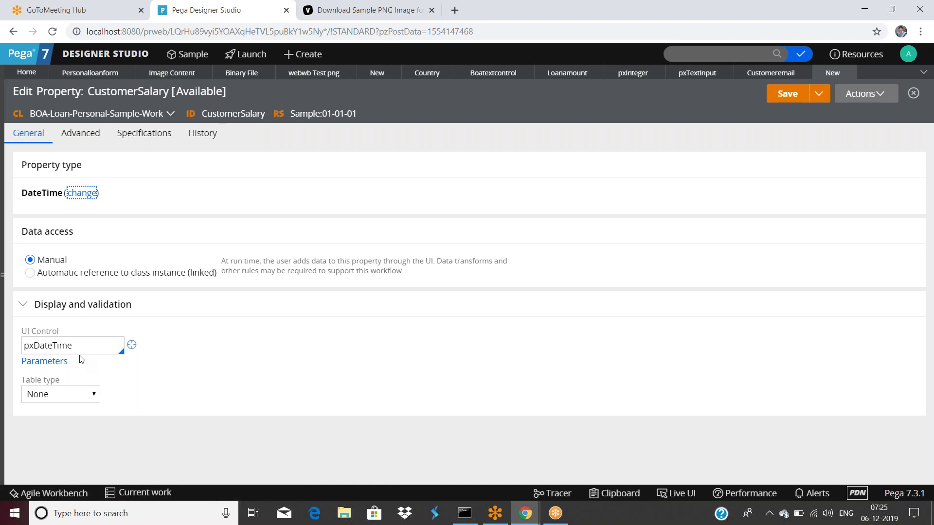
left_click(81, 193)
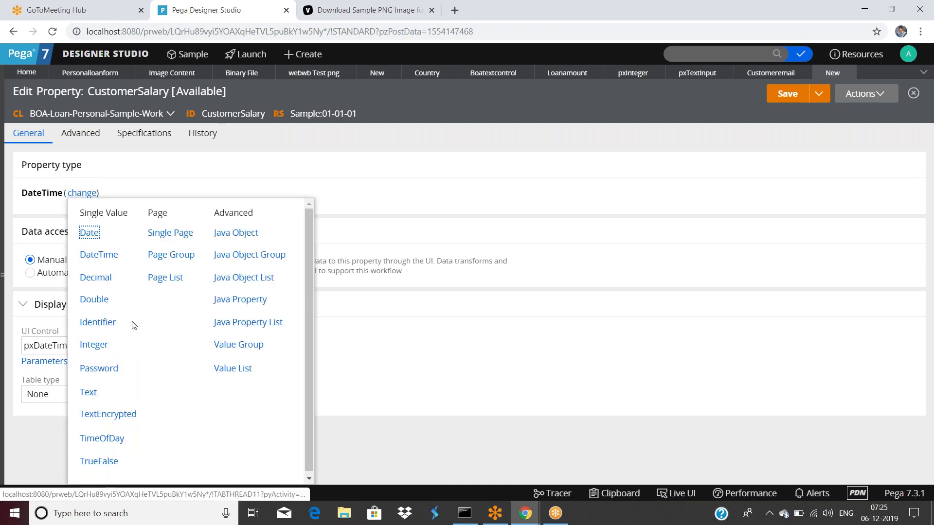
left_click(88, 392)
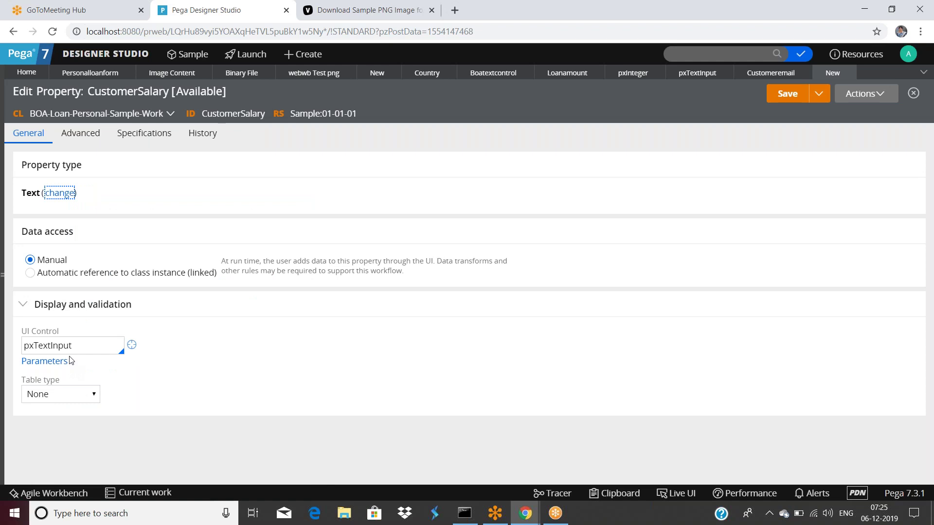
left_click(68, 194)
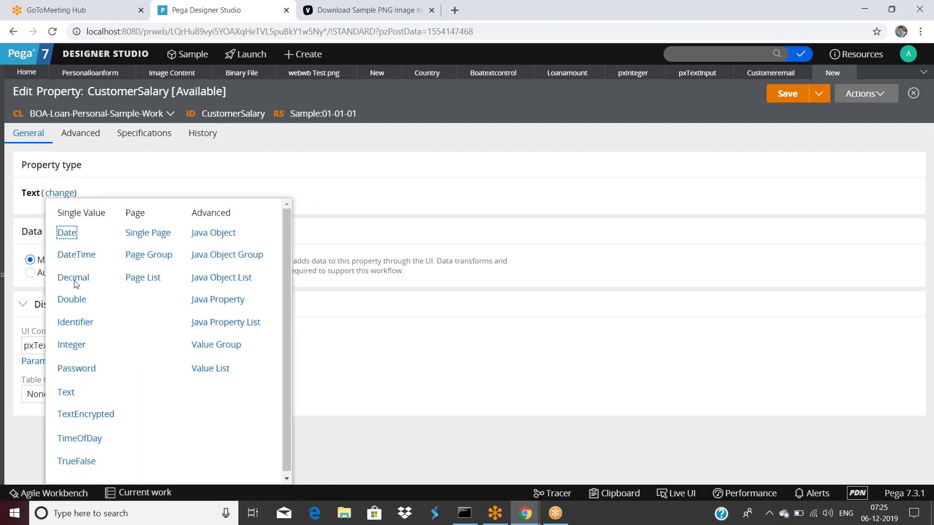
left_click(72, 300)
left_click(787, 93)
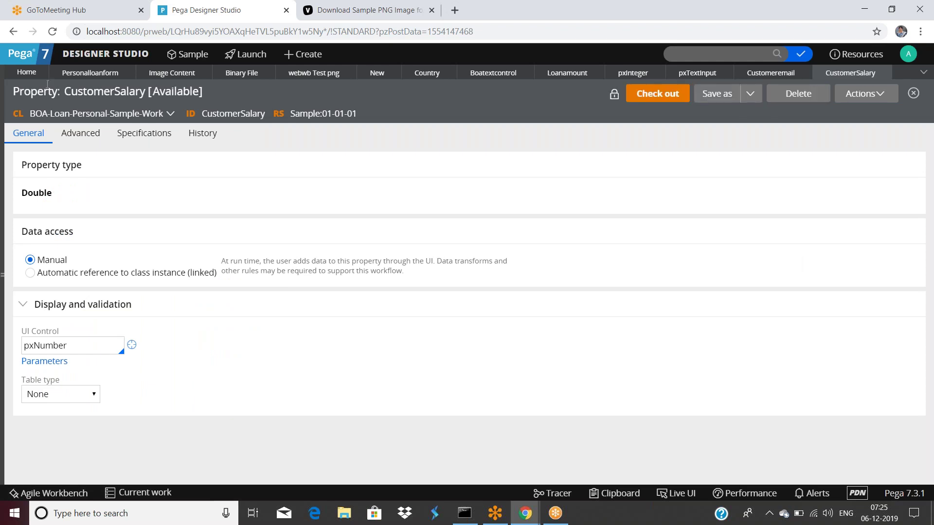
Submit the CustomerSalary cell settings in personalloanform and save the section.
left_click(73, 76)
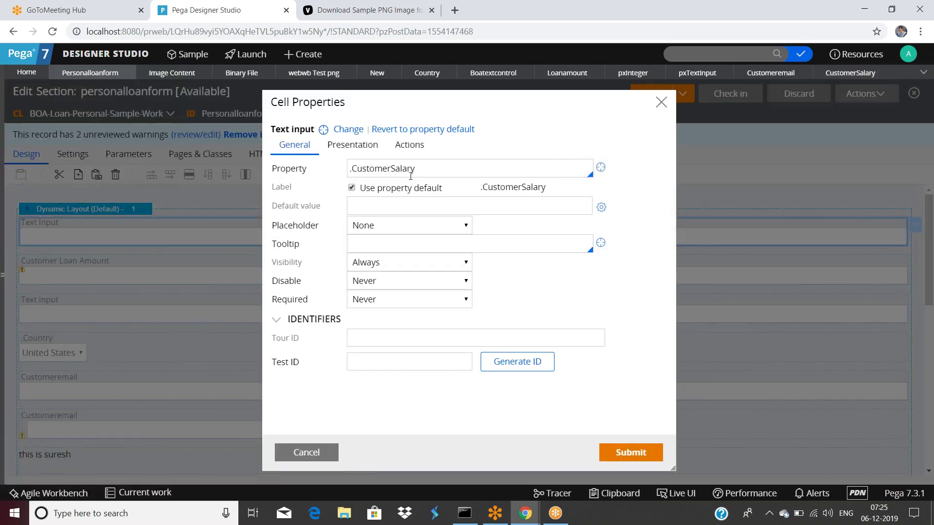
left_click(600, 452)
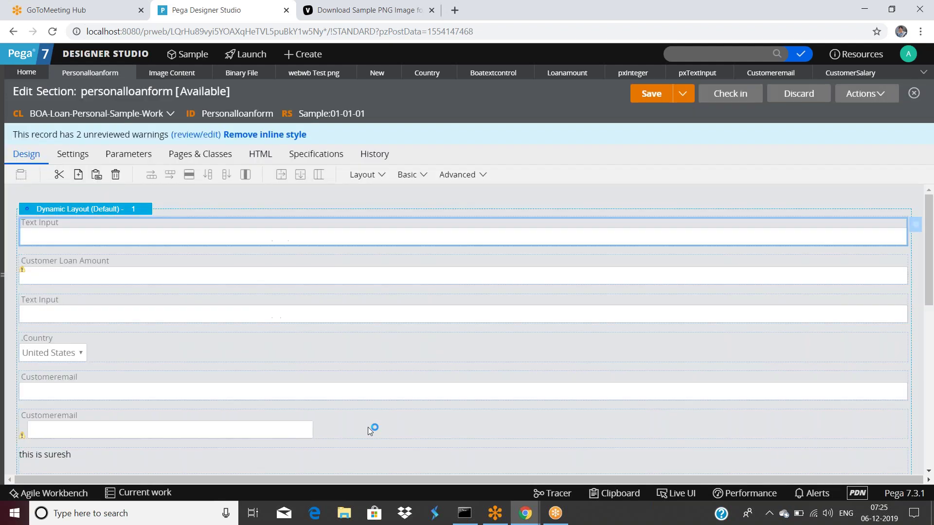
left_click(650, 92)
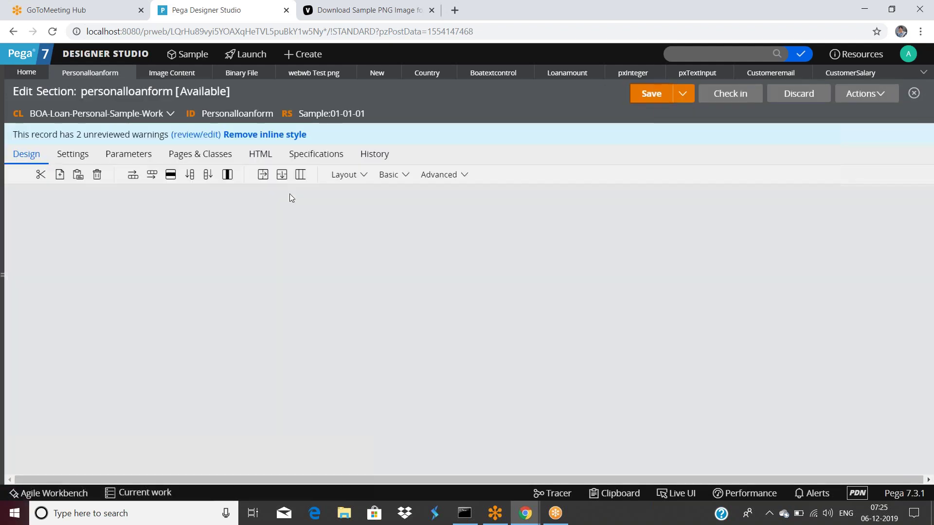
Reopen the CustomerSalary cell's properties and view its Presentation settings.
double_click(116, 237)
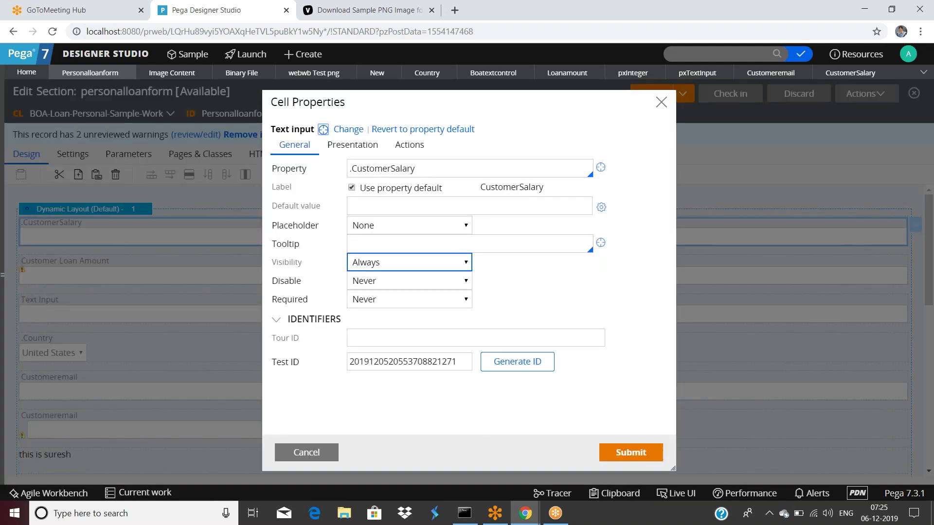
double_click(424, 169)
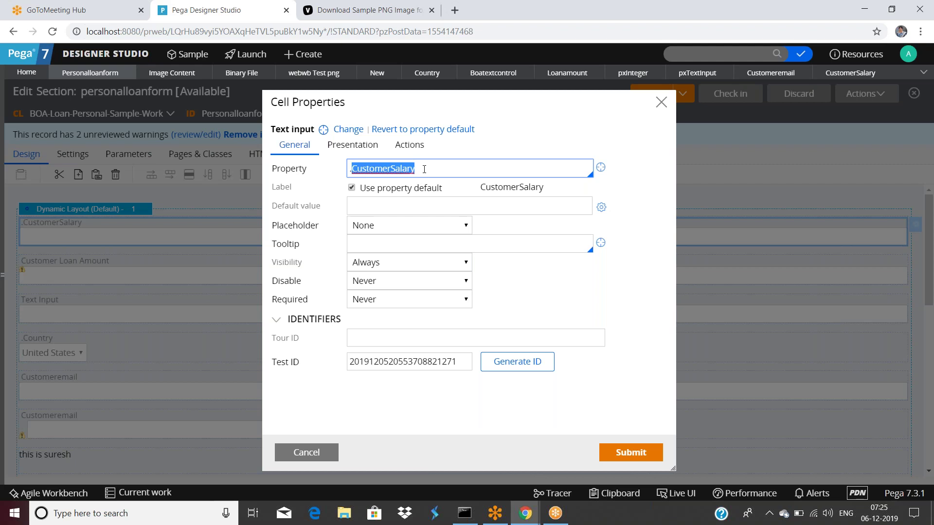
left_click(424, 169)
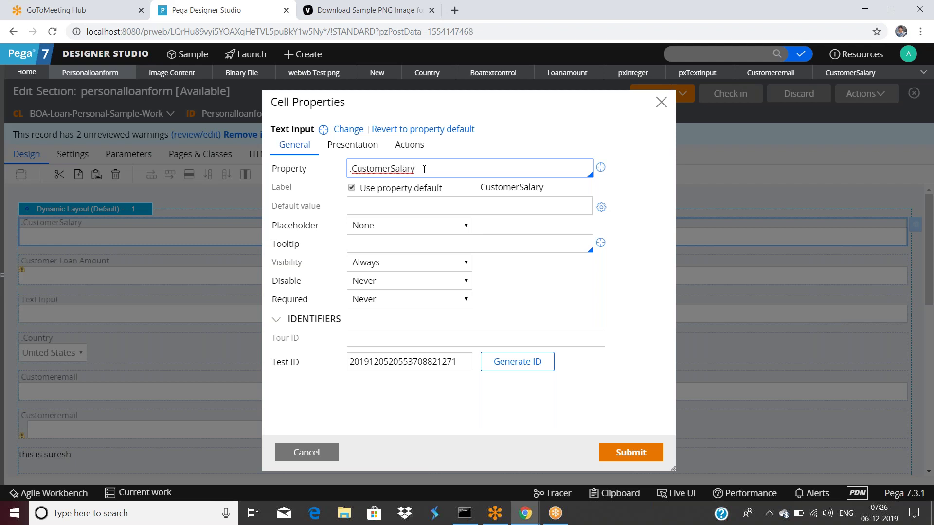
left_click(353, 144)
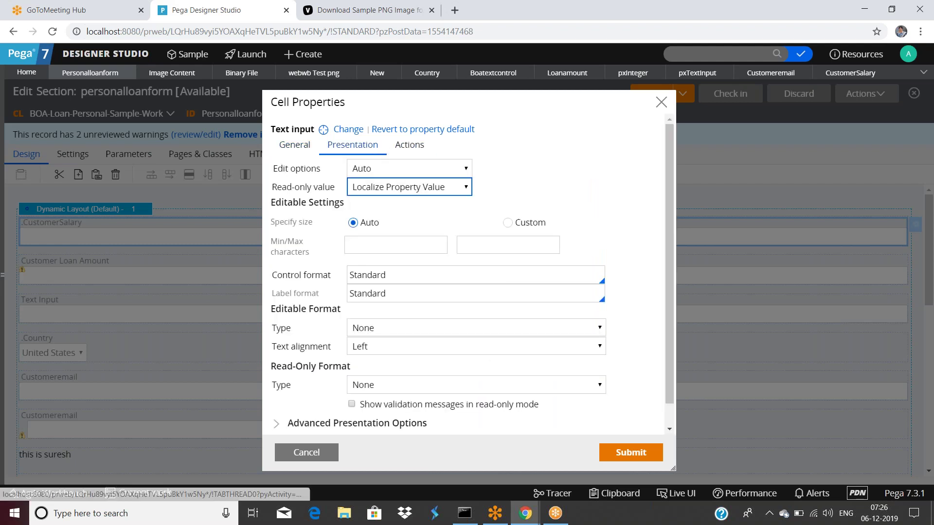
Revert the CustomerSalary cell's control to the property default instead of Text input.
scroll(419, 251, "down", 1)
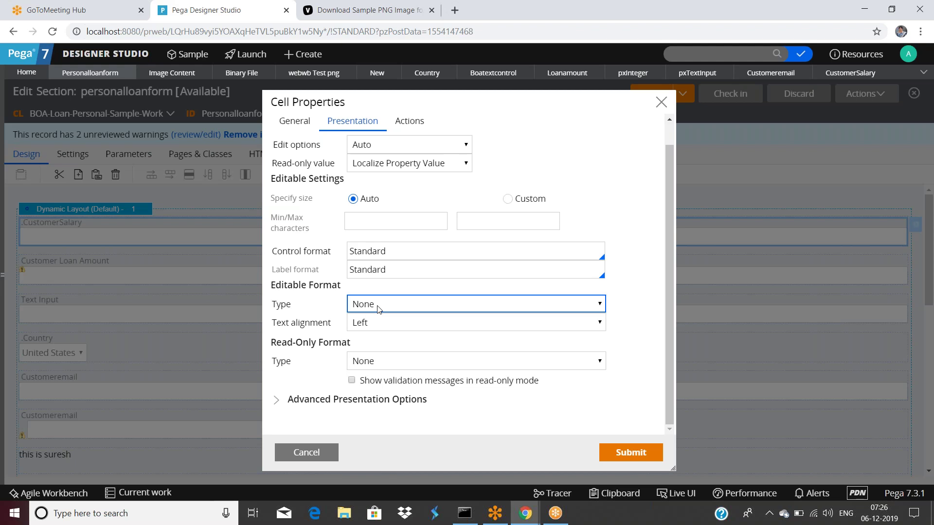
scroll(486, 229, "up", 1)
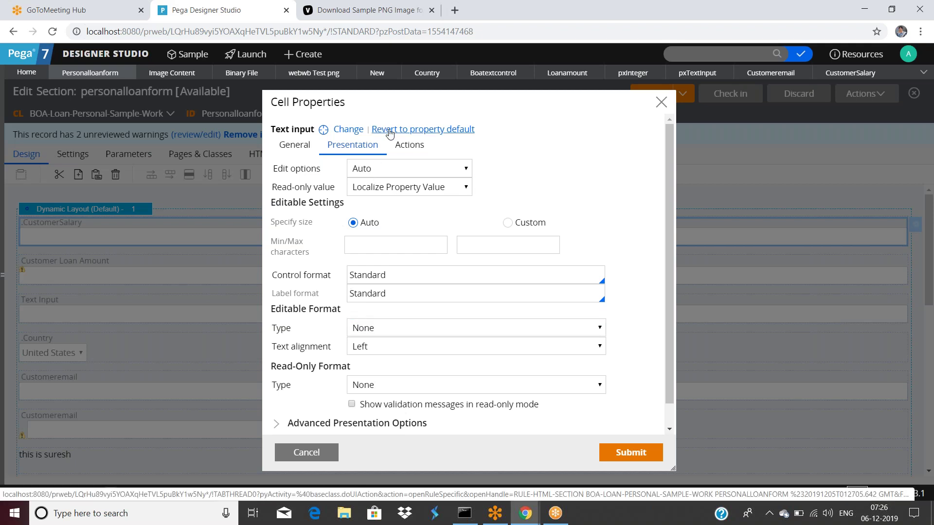
left_click(389, 133)
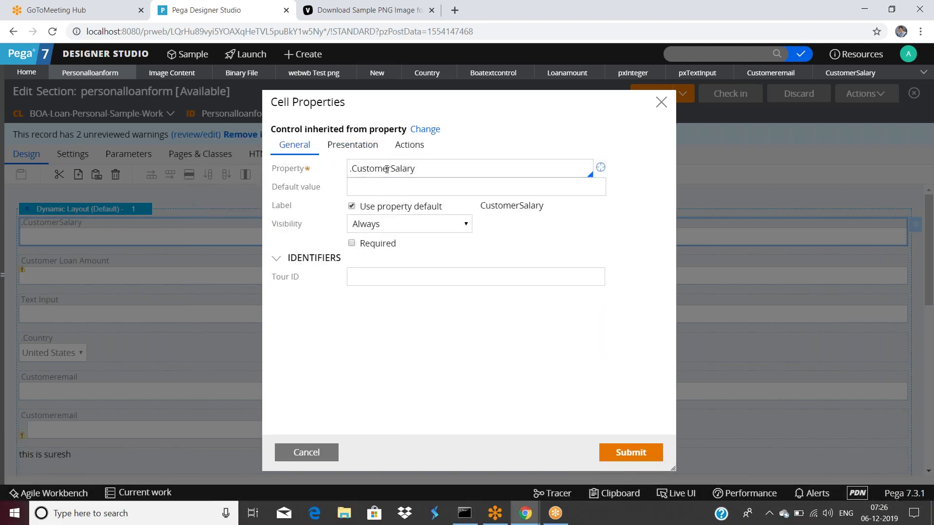
Review the inherited control's presentation and advanced options for the CustomerSalary cell.
left_click(389, 187)
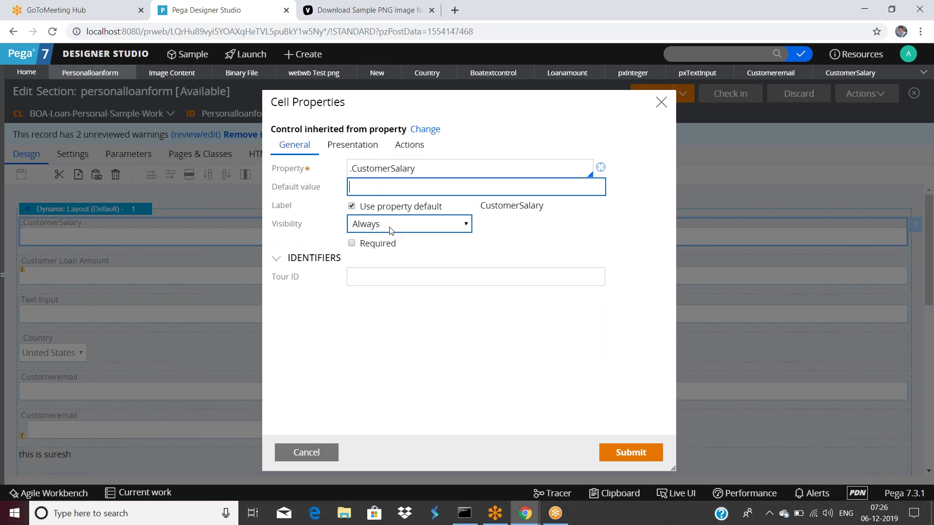
left_click(354, 151)
left_click(276, 203)
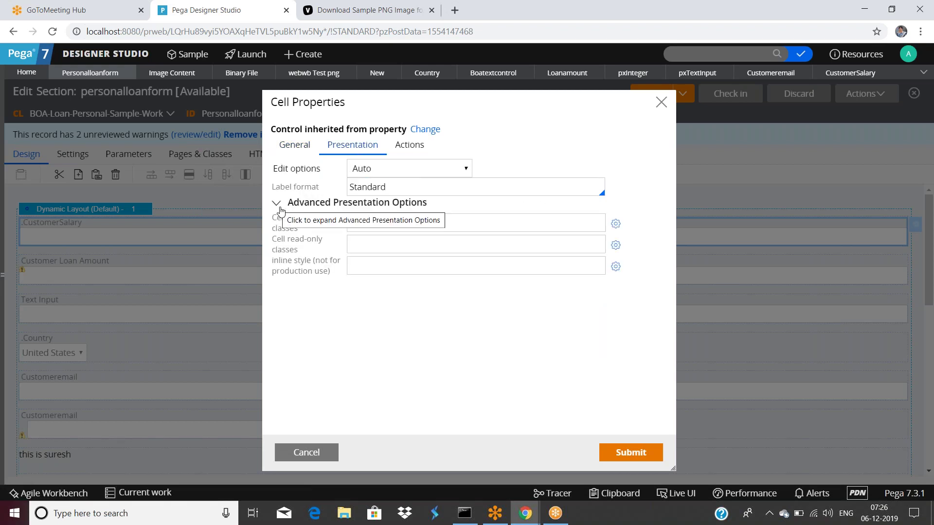
left_click(296, 146)
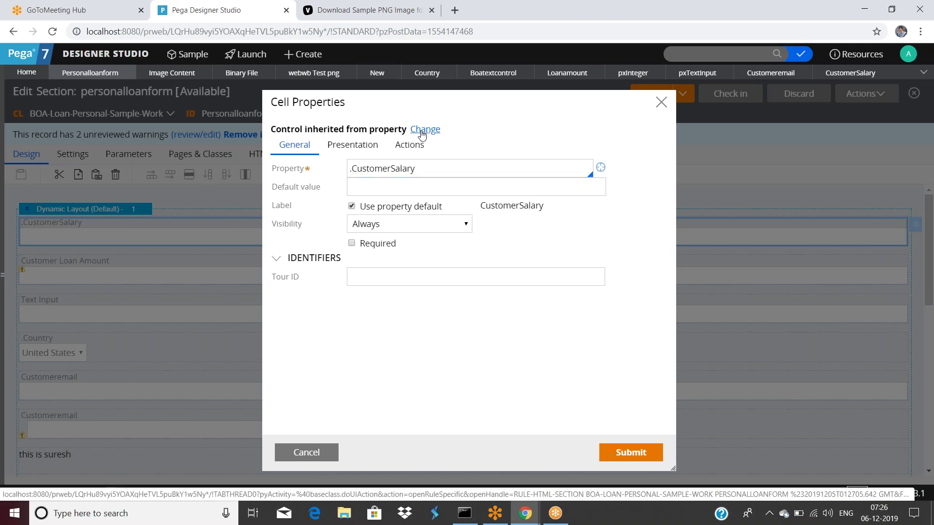
Check the inherited-from-property note, then view the CustomerSalary rule's pxNumber UI control.
triple_click(425, 168)
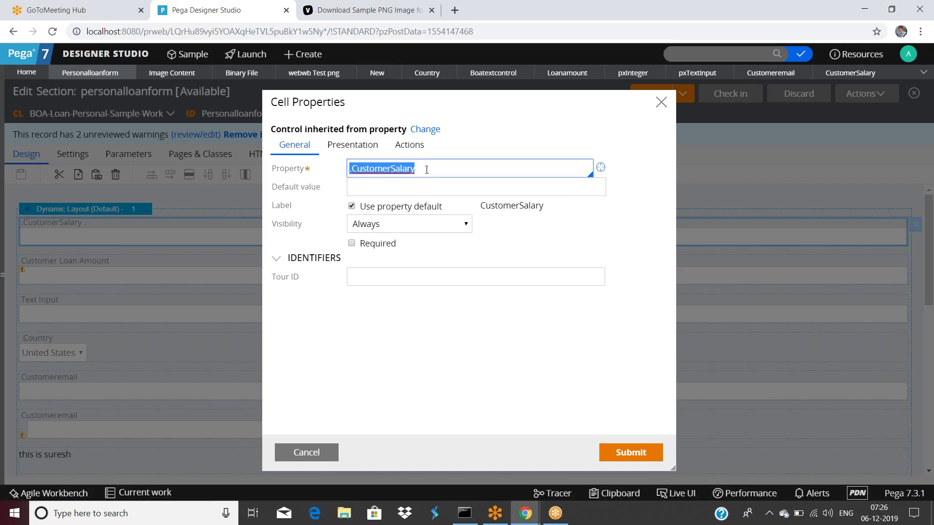
left_click(353, 148)
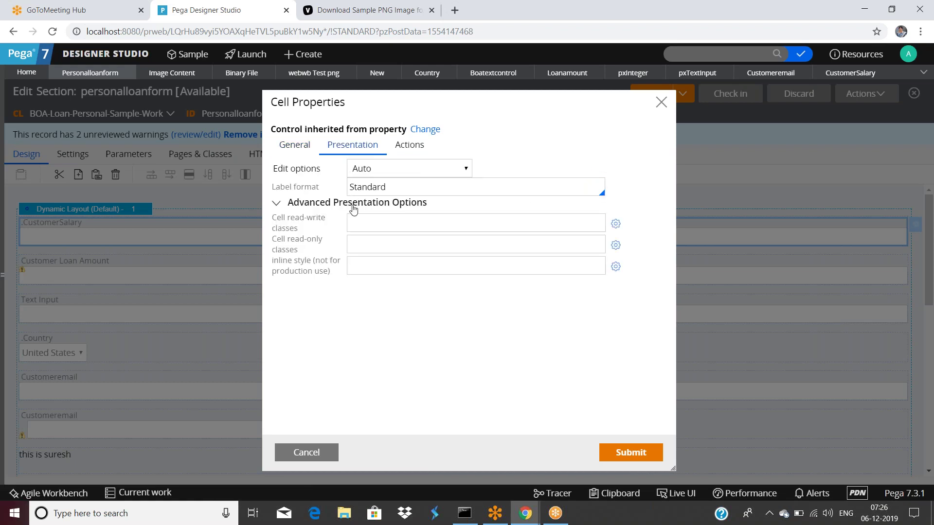
left_click(299, 146)
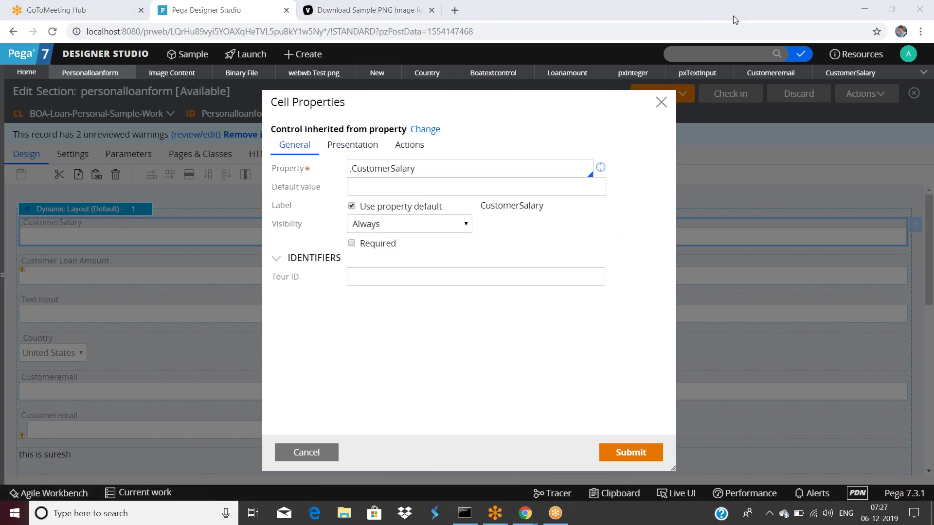
left_click(302, 148)
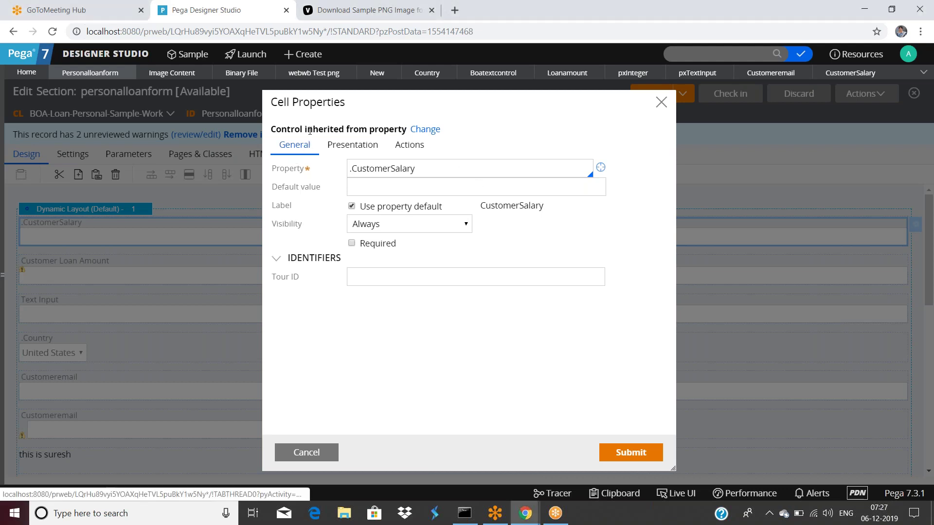
left_click_drag(302, 129, 395, 132)
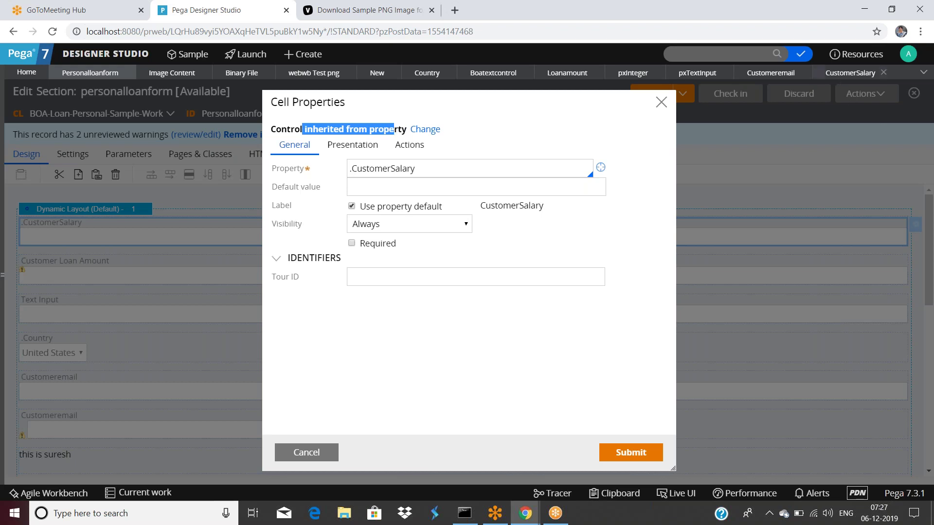
left_click(881, 71)
double_click(79, 342)
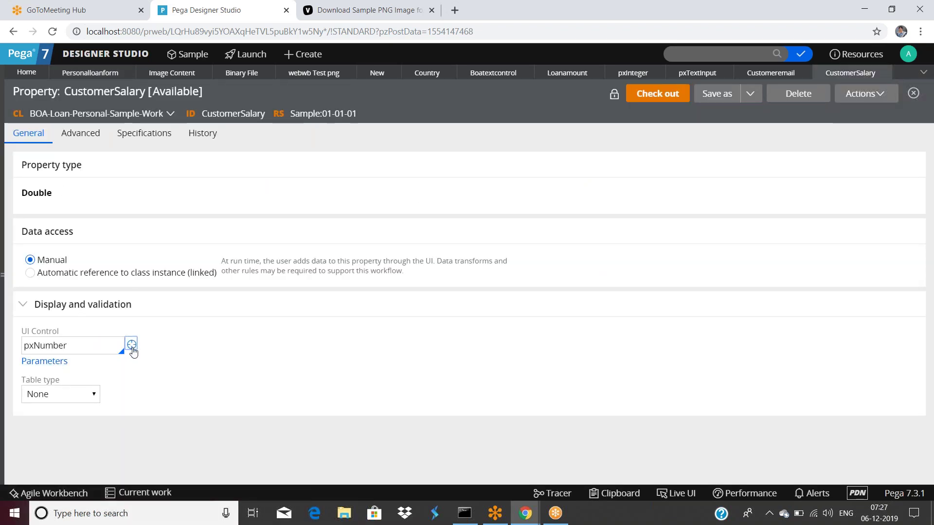
Open the pxNumber rule, a right-aligned Number-format Text Input, then return to CustomerSalary.
left_click(131, 345)
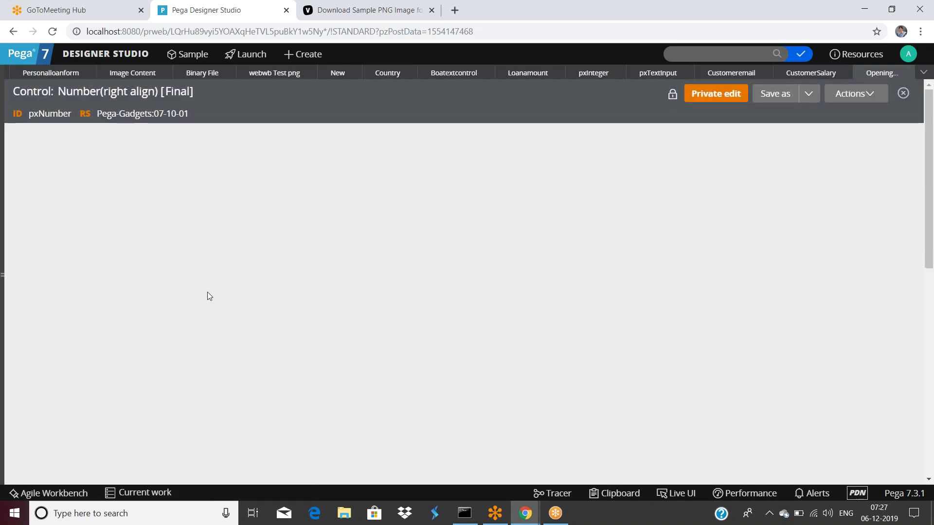
scroll(198, 338, "down", 3)
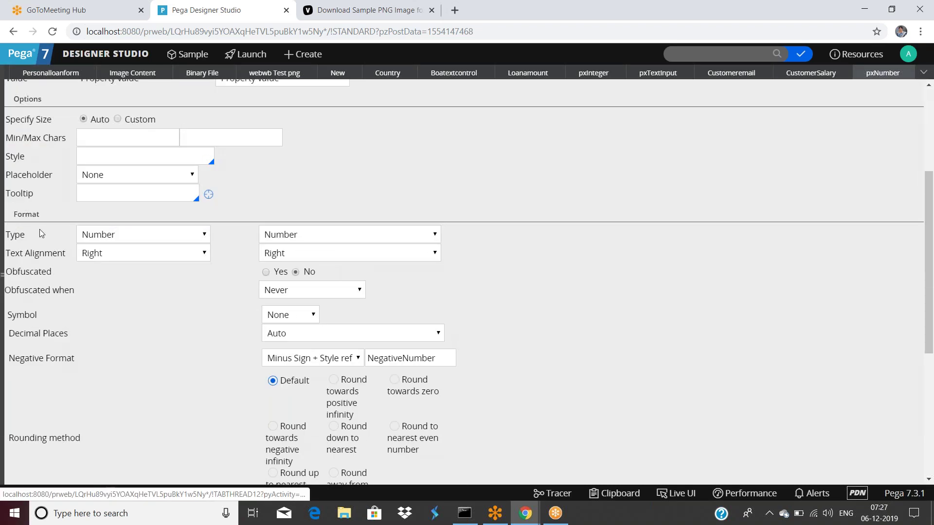
scroll(183, 374, "up", 3)
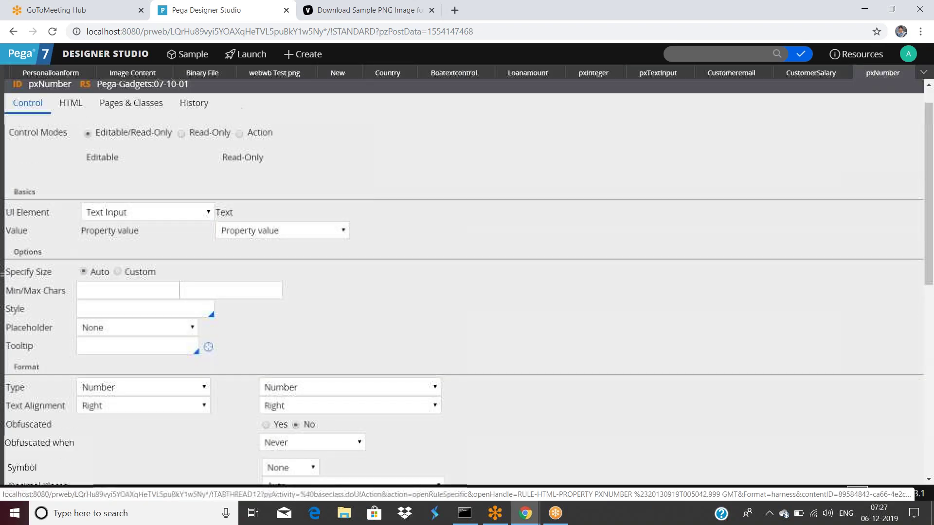
left_click(798, 78)
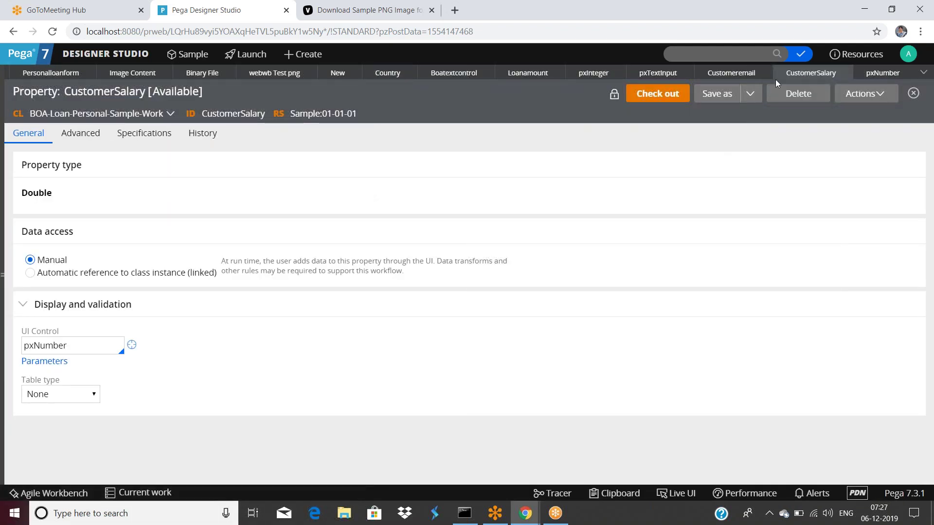
Submit the cell, save personalloanform, and close the Loanamount, Boatextcontrol and Country tabs.
left_click(58, 74)
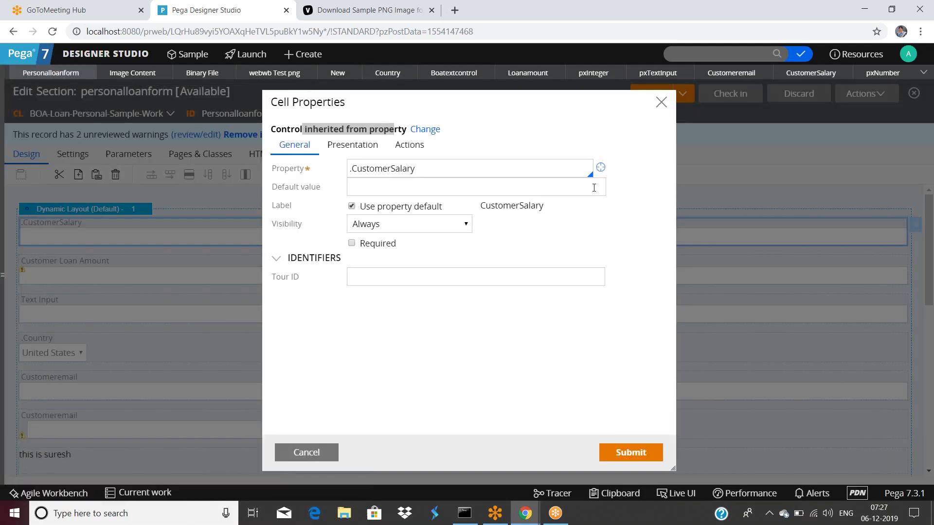
left_click(606, 444)
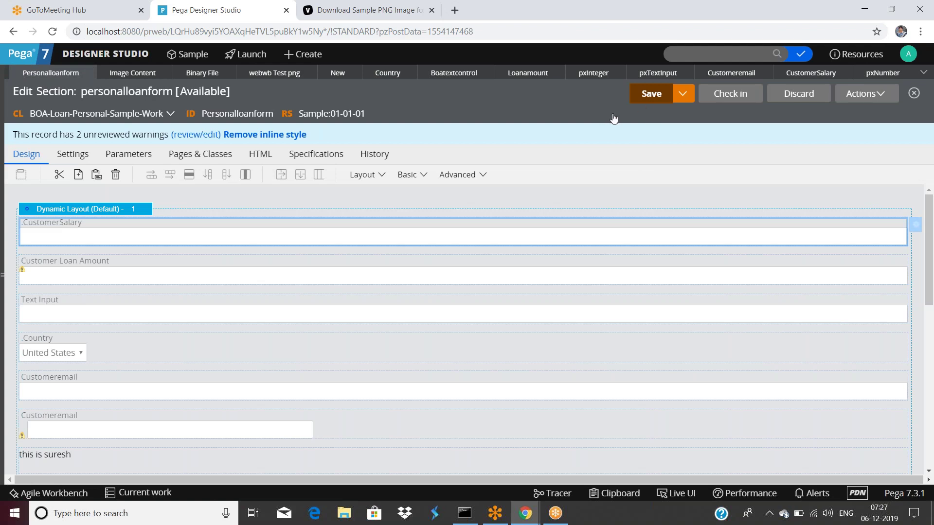
left_click(656, 98)
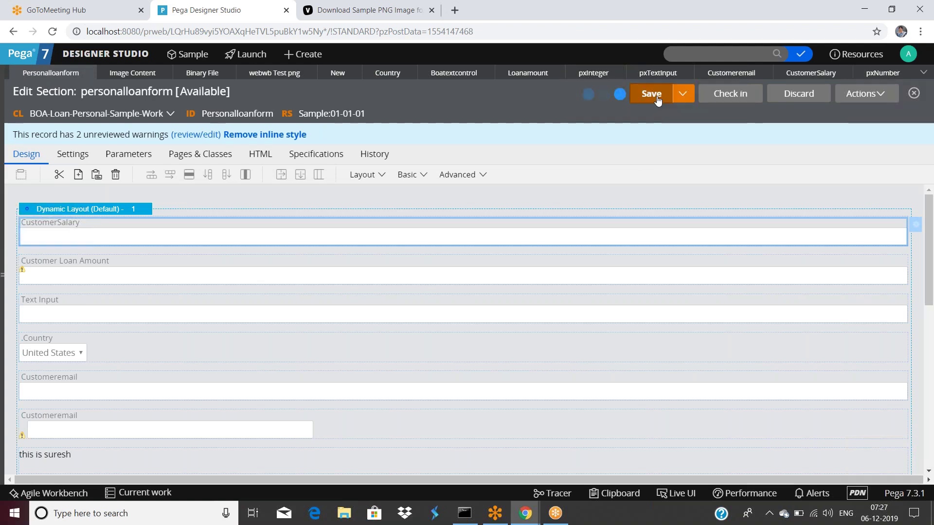
left_click(557, 73)
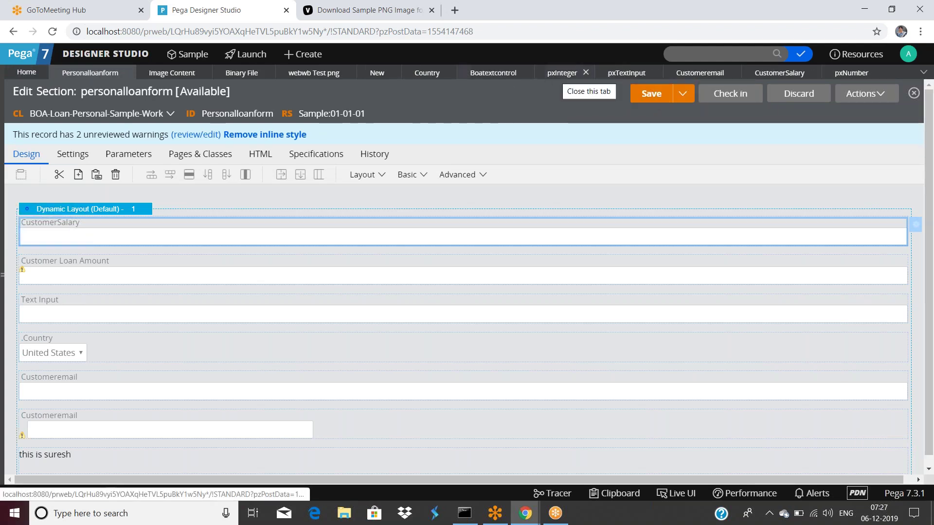
left_click(523, 73)
left_click(452, 74)
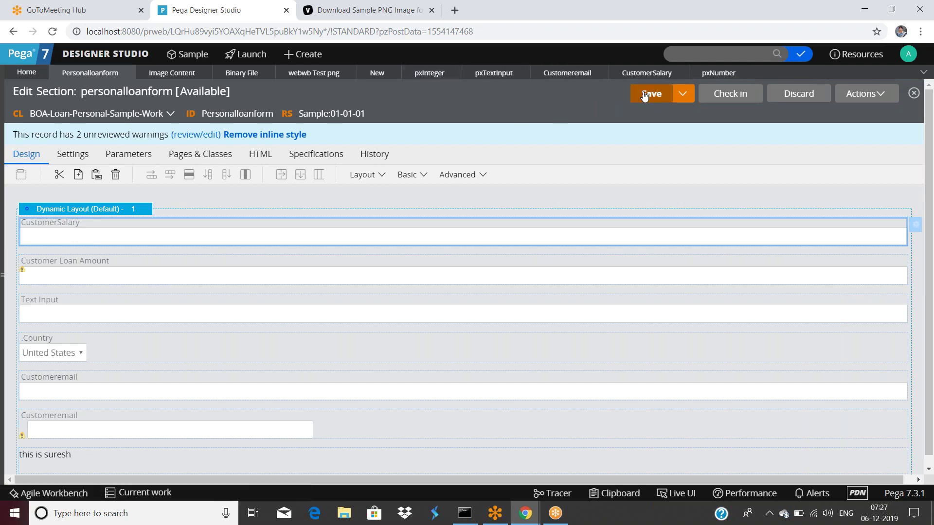
Run the section with an empty test page, showing CustomerSalary as a numeric spinner, then close the preview.
left_click(865, 93)
left_click(829, 112)
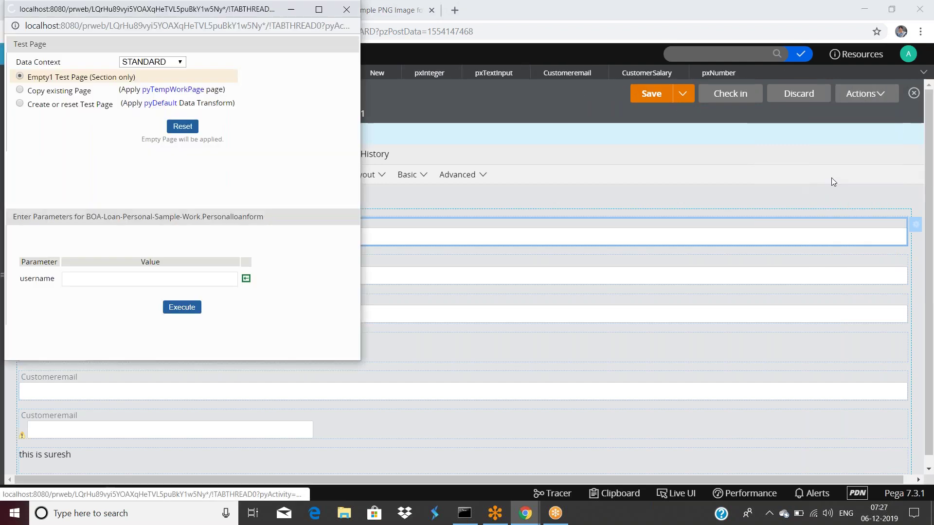
left_click(181, 308)
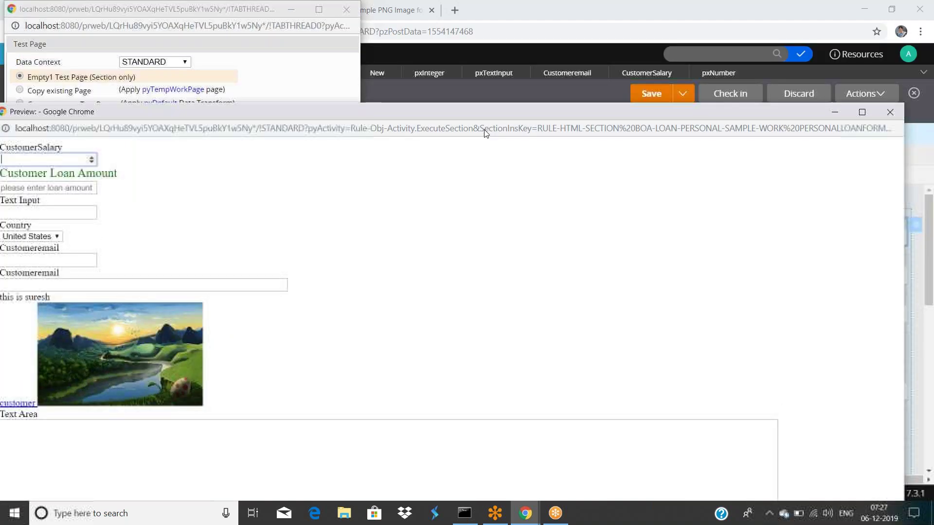
left_click(892, 121)
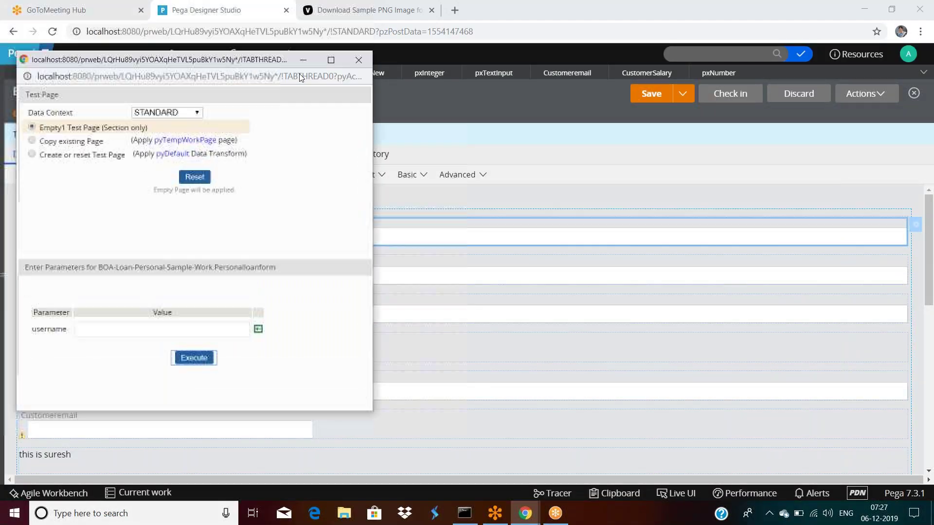
left_click(77, 215)
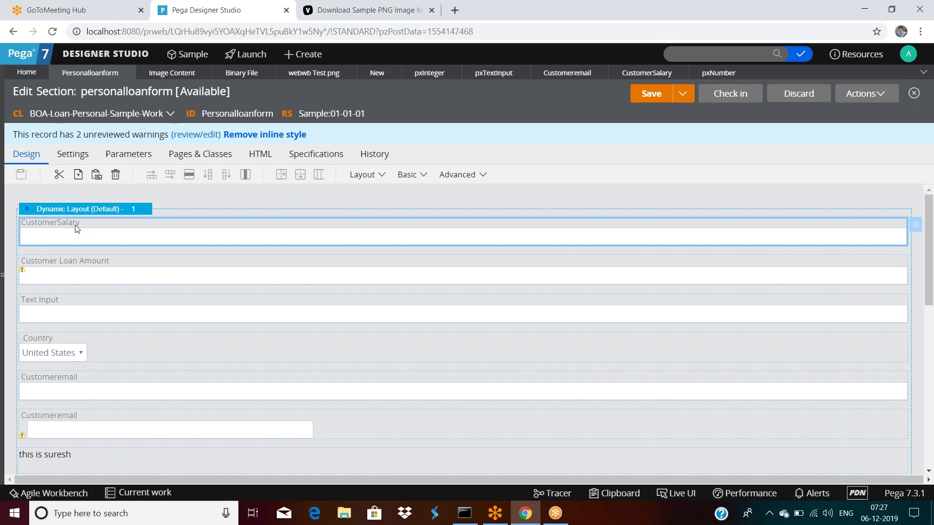
double_click(75, 229)
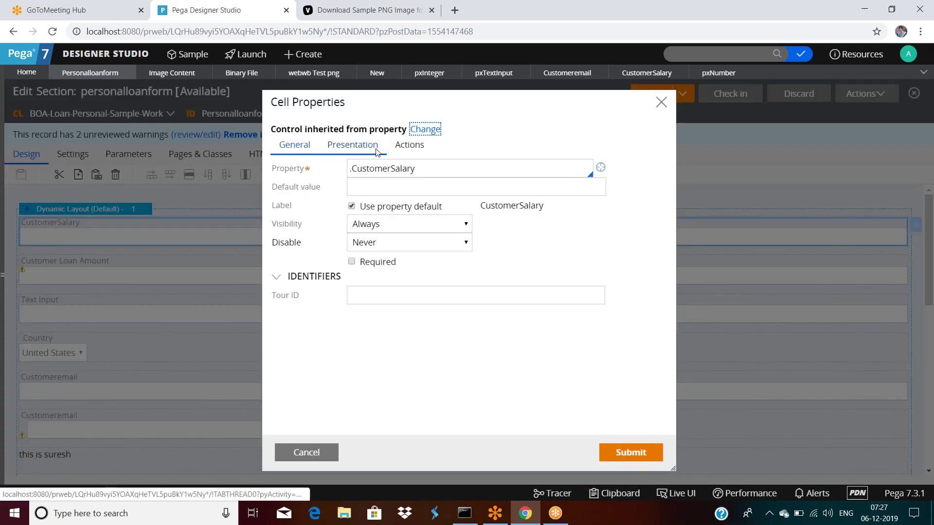
left_click(376, 151)
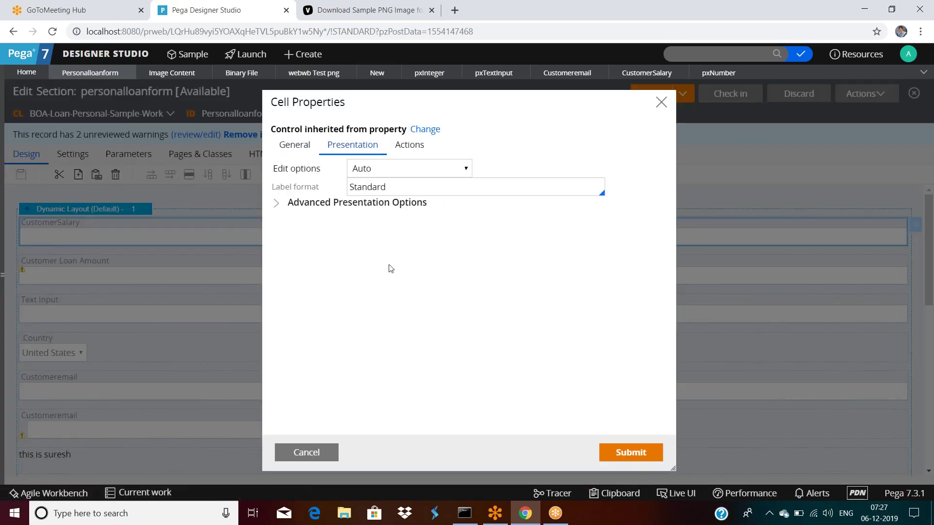
left_click(292, 145)
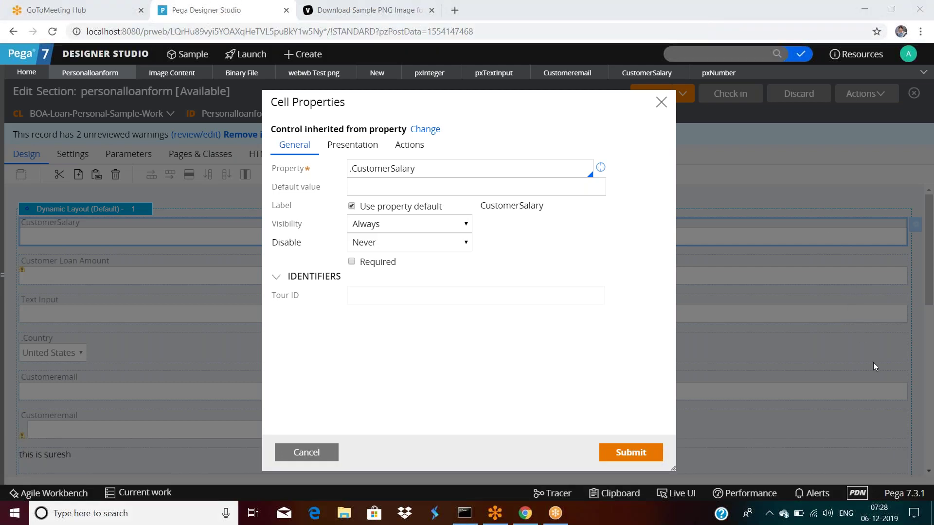
left_click(535, 354)
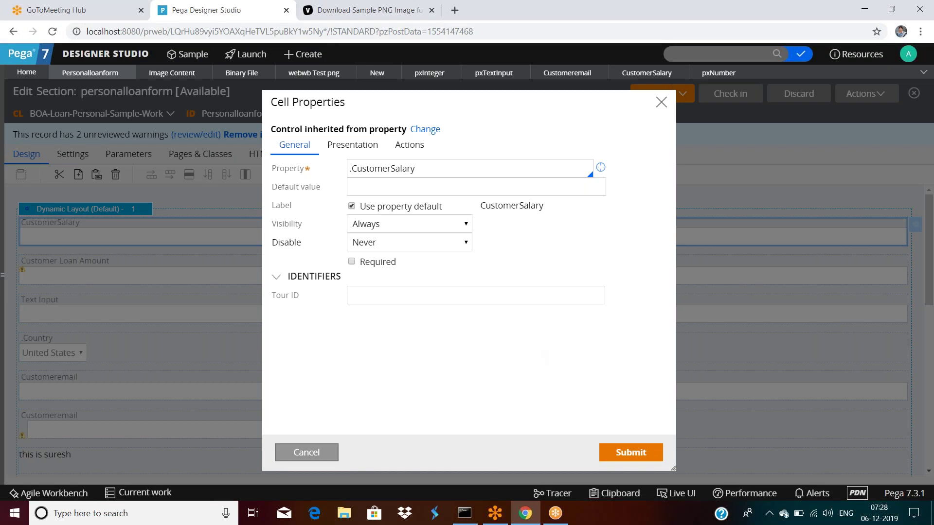
left_click(309, 452)
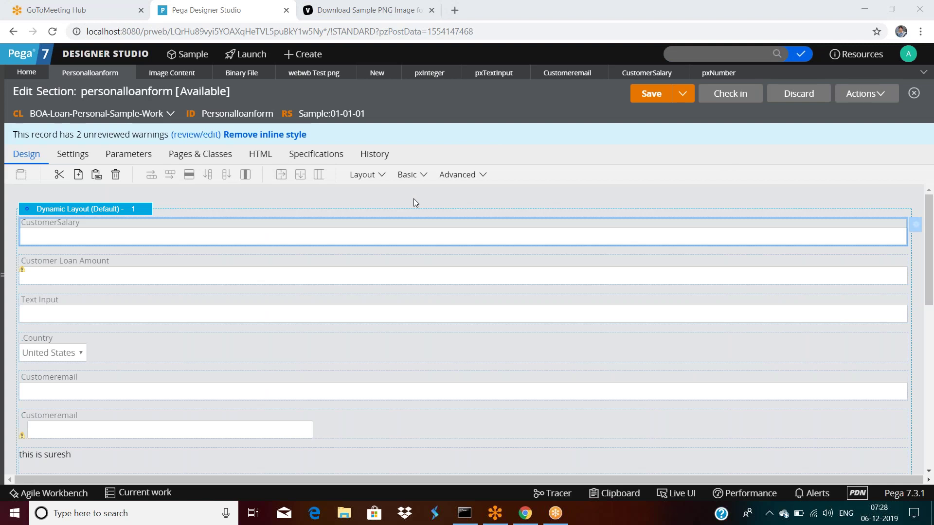
left_click(419, 74)
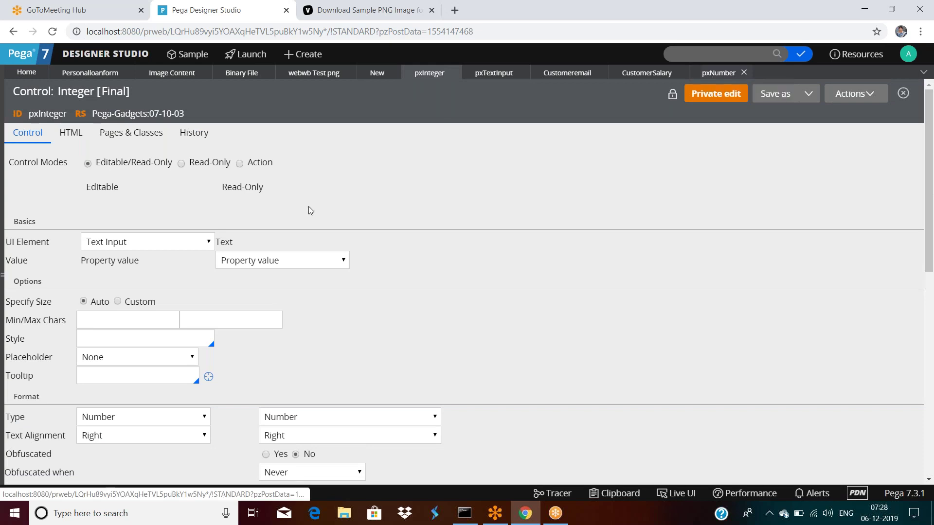
left_click(104, 74)
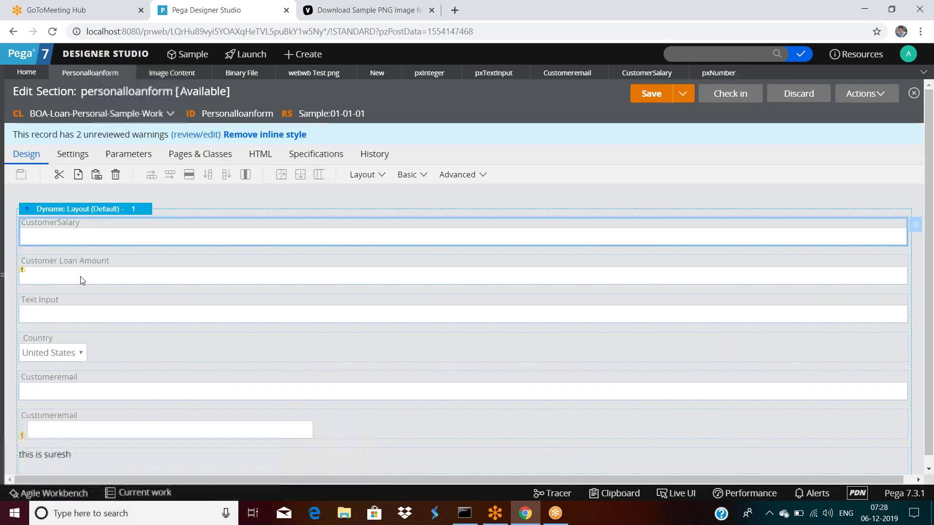
Open the Country cell's properties and its property rule to review the UI control value.
double_click(81, 348)
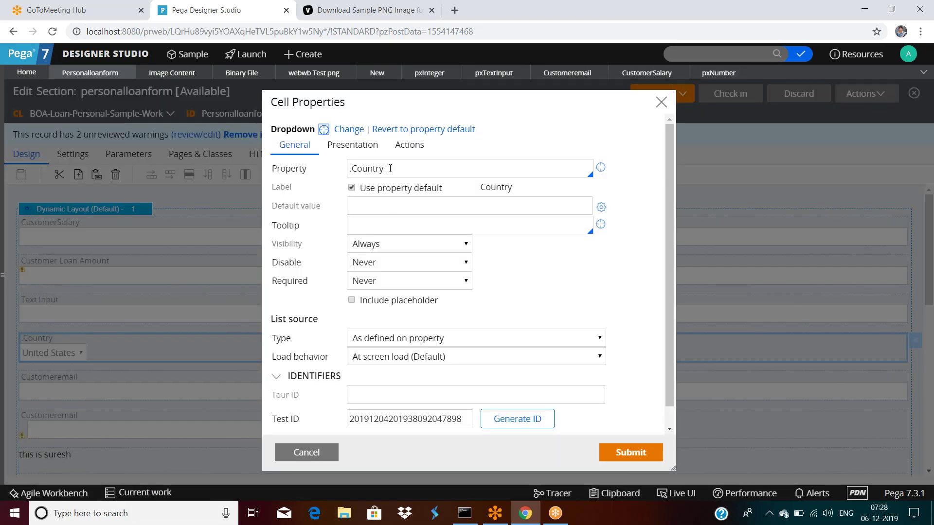
left_click(600, 168)
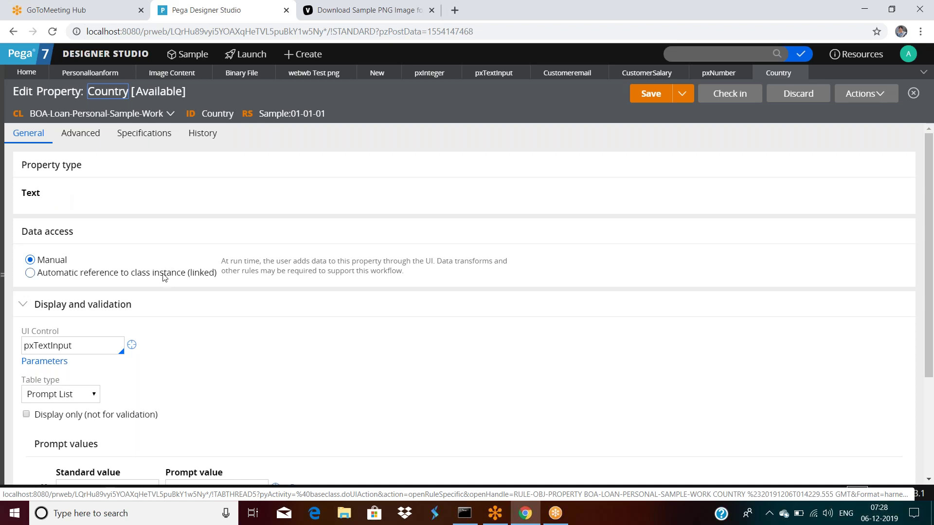
scroll(67, 285, "down", 1)
left_click(66, 285)
double_click(77, 285)
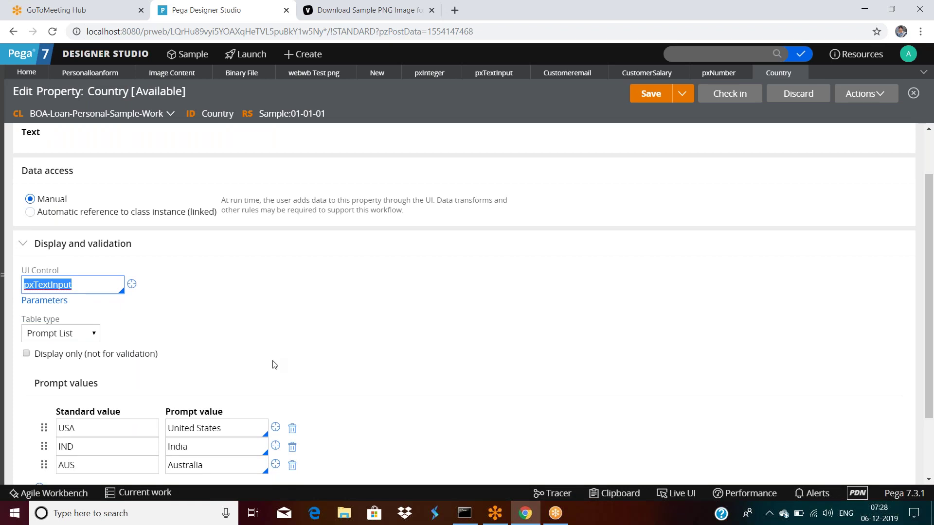
scroll(271, 363, "down", 2)
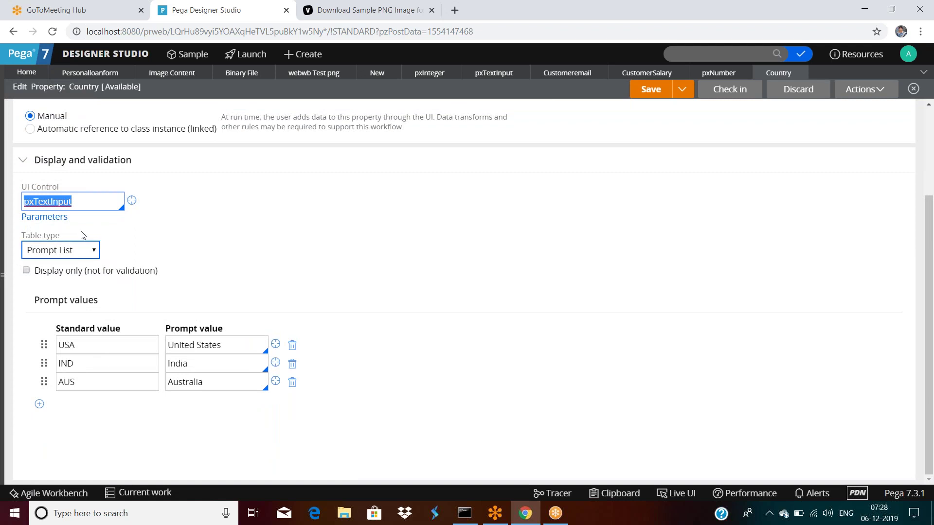
scroll(143, 318, "up", 3)
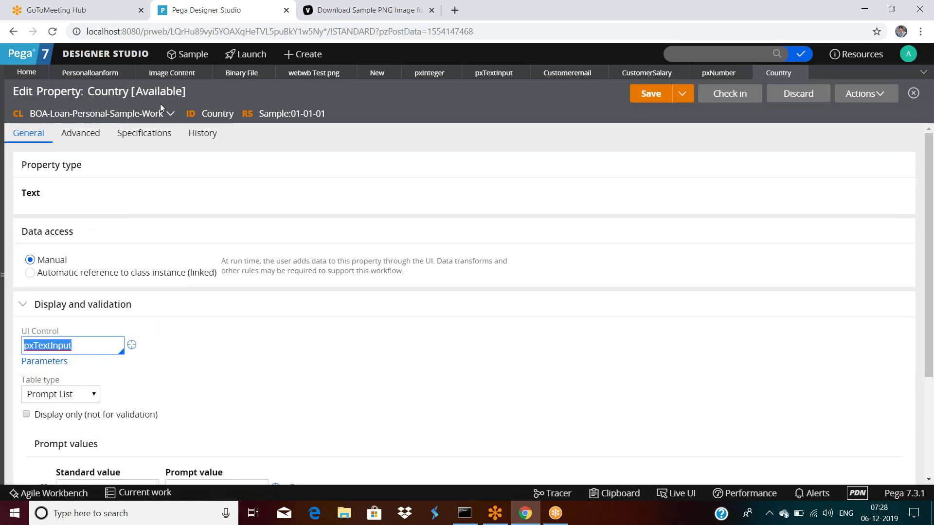
Close the webwb Test png tab and reopen the Country cell's list source settings.
left_click(347, 72)
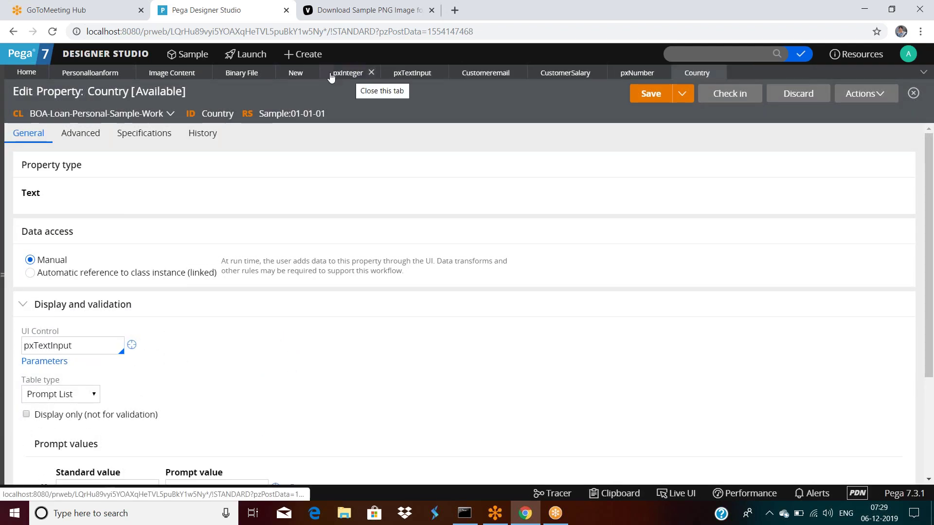
left_click(82, 77)
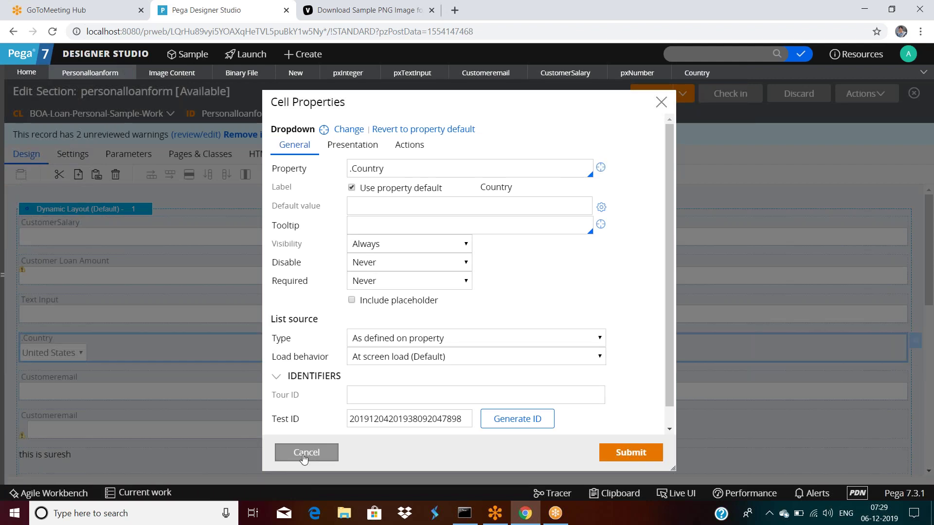
left_click(304, 452)
scroll(128, 290, "down", 2)
scroll(139, 296, "down", 2)
scroll(141, 296, "up", 4)
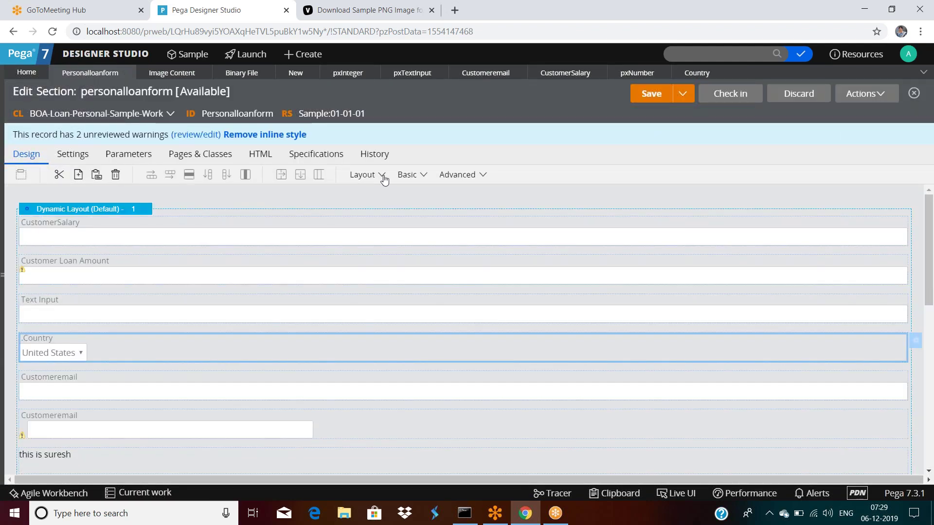
double_click(110, 346)
scroll(288, 312, "down", 1)
left_click_drag(273, 298, 318, 299)
Set the Country list's load behavior to 'After screen renders', submit, and save the section.
left_click(363, 319)
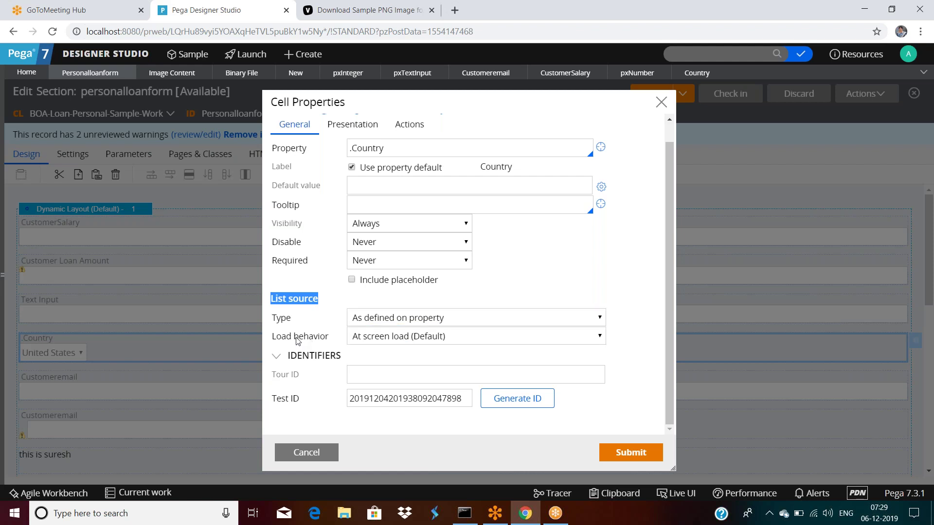
left_click(390, 340)
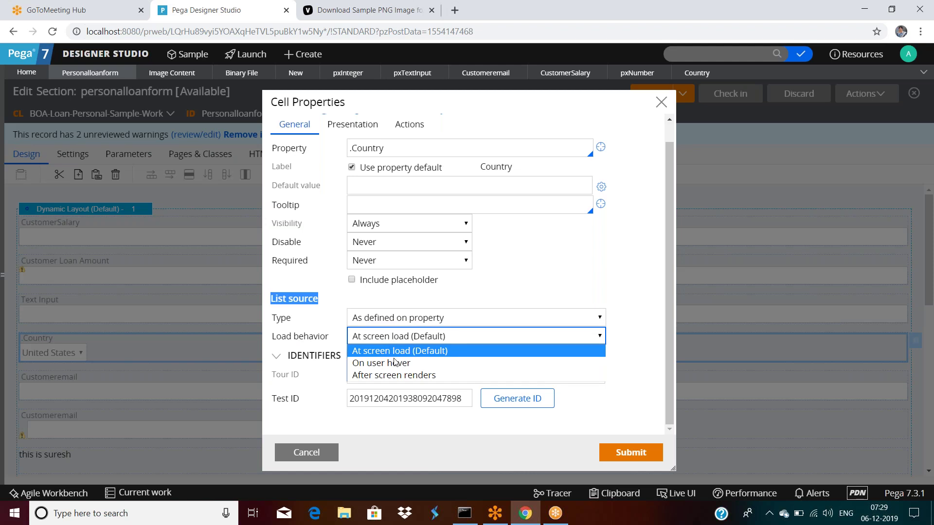
left_click(392, 375)
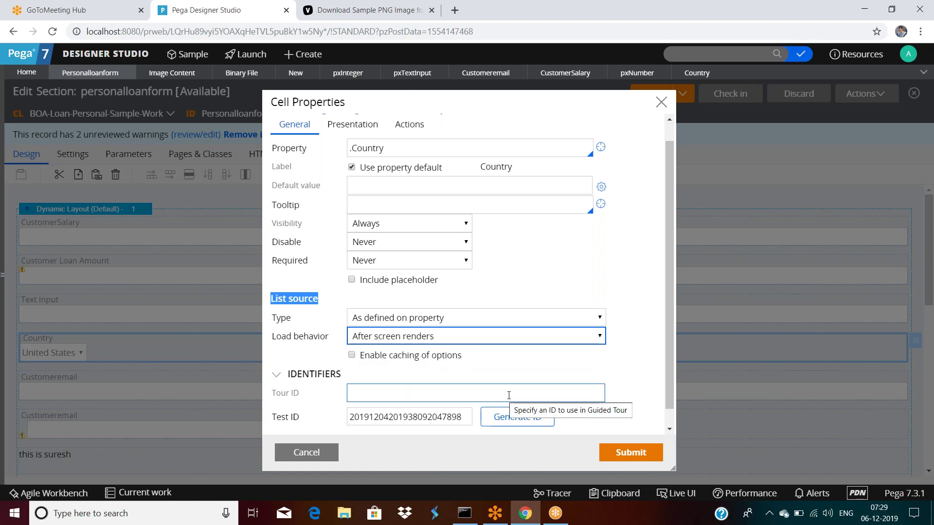
scroll(486, 389, "down", 1)
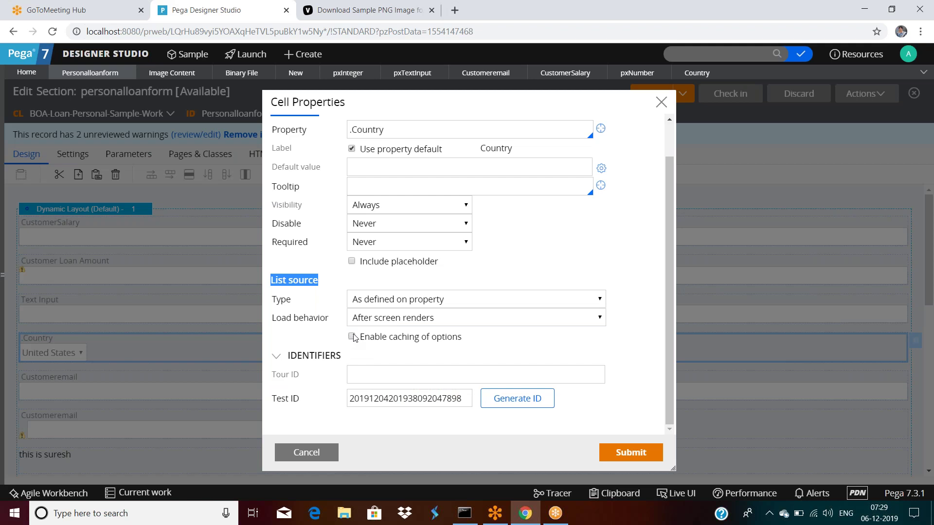
left_click(631, 453)
left_click(651, 94)
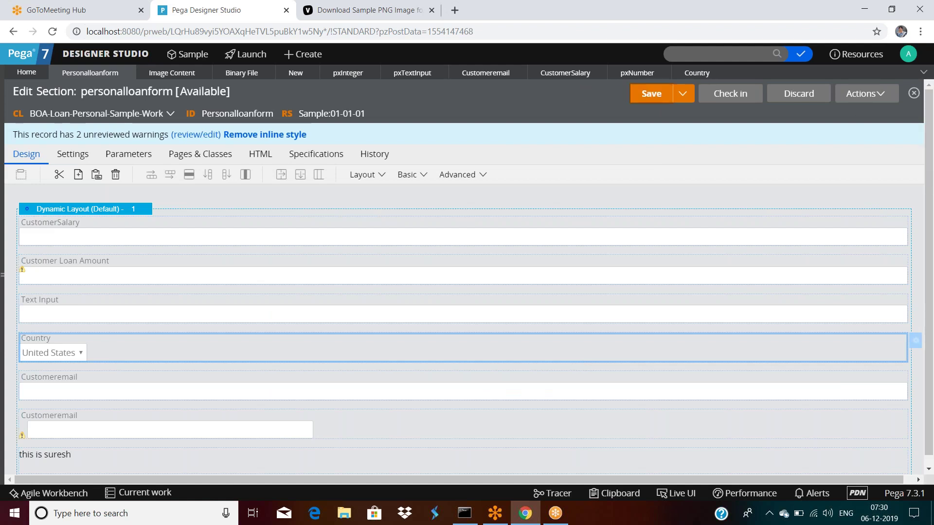
left_click(875, 94)
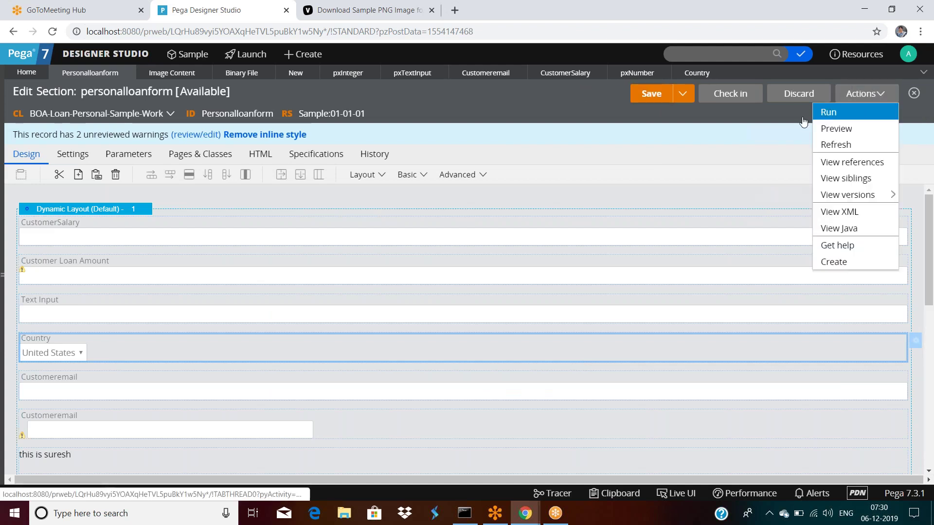
Run the section on a test page, try the empty Country dropdown, and close both windows.
left_click(827, 111)
left_click(181, 306)
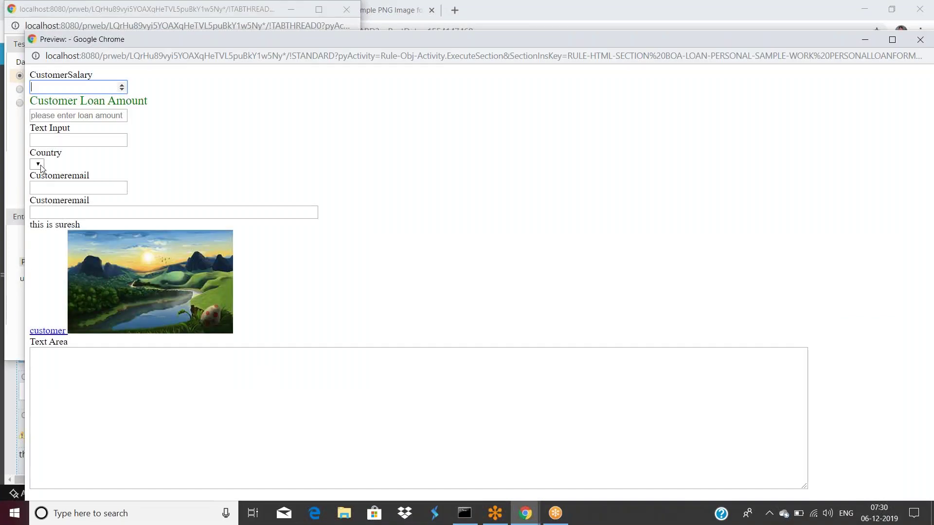
left_click(40, 167)
left_click_drag(402, 40, 298, 110)
key("alt+F4")
left_click_drag(194, 9, 319, 128)
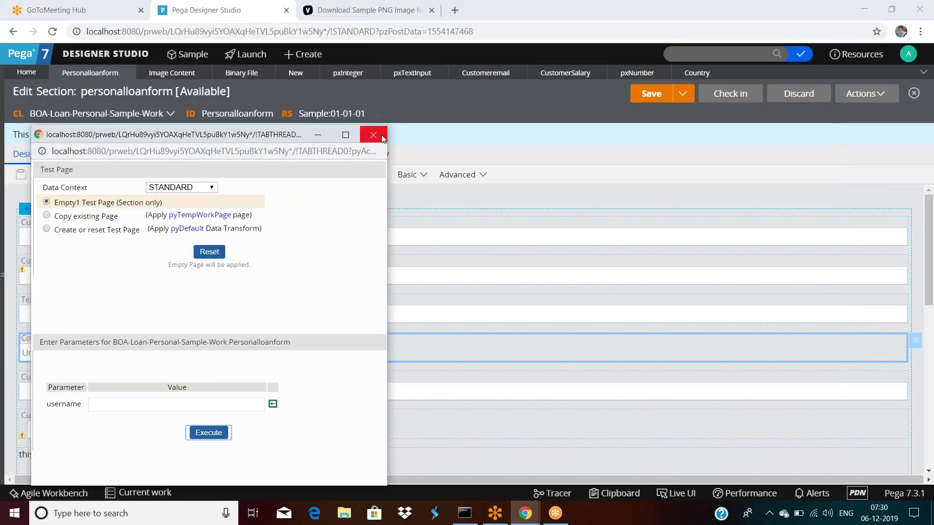
left_click(372, 132)
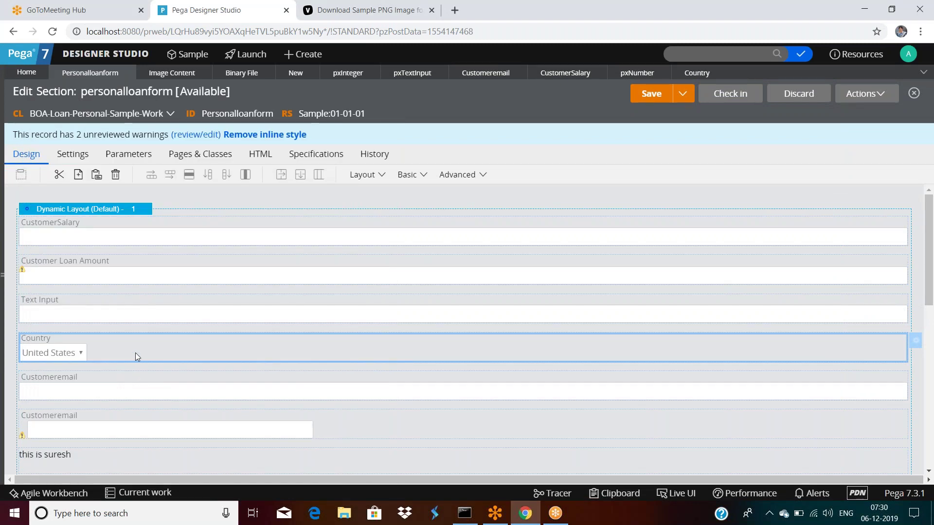
double_click(135, 352)
Save and check in the Country property rule with the comment 'dsafsaf'.
scroll(384, 337, "down", 1)
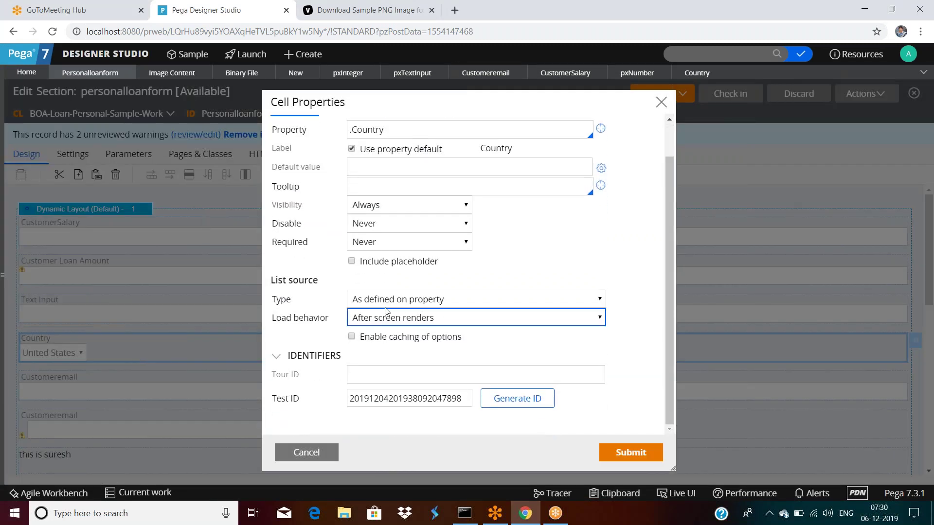
scroll(404, 340, "up", 1)
left_click(600, 167)
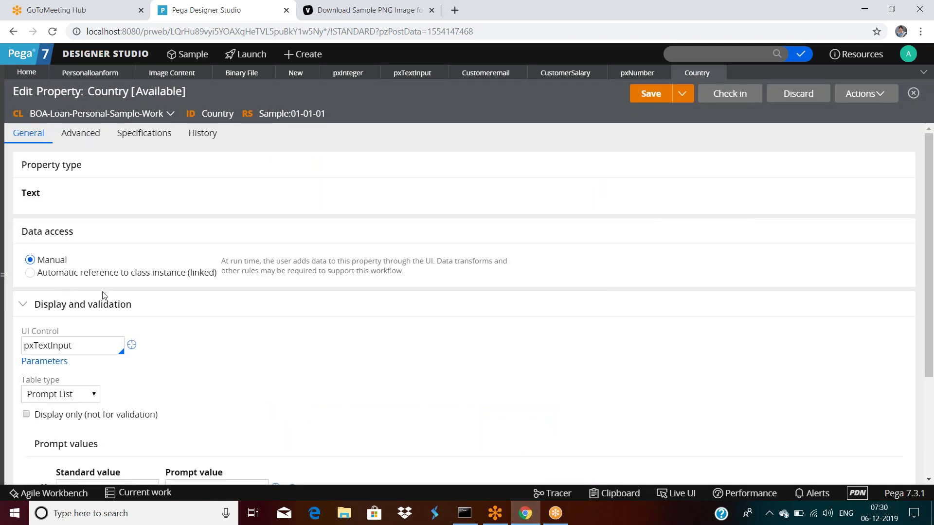
scroll(103, 295, "down", 3)
scroll(117, 338, "up", 3)
left_click(641, 103)
left_click(730, 94)
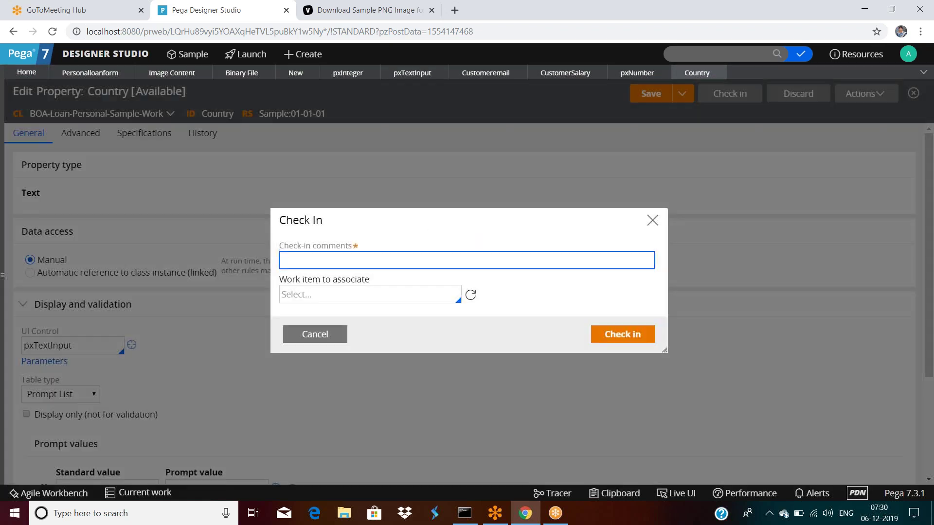
type("dsafsaf")
left_click(167, 204)
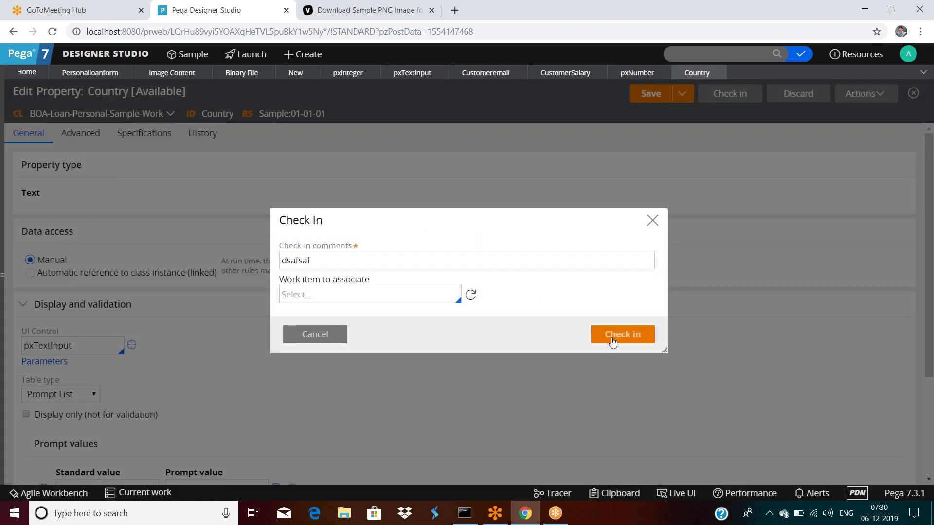
left_click(612, 338)
left_click(90, 72)
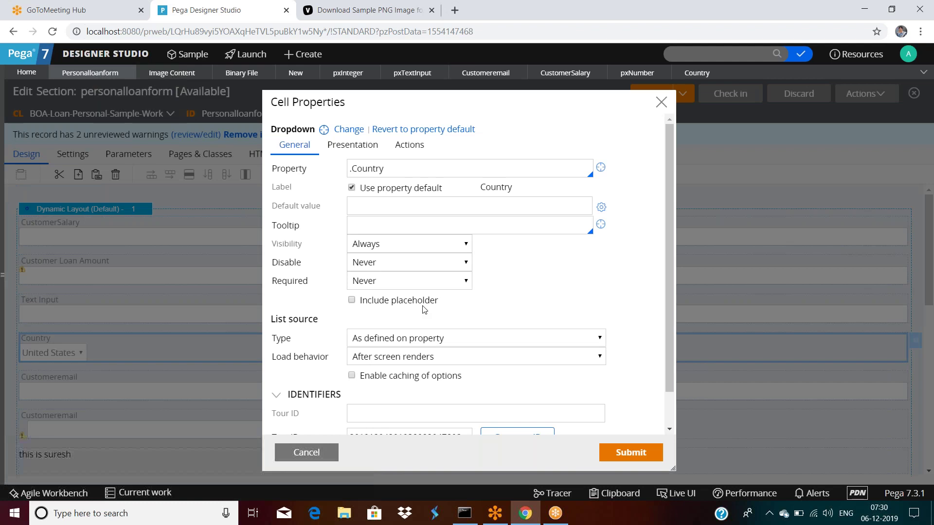
Set the Country dropdown's load behavior to 'On user hover' and save the section.
scroll(425, 309, "down", 2)
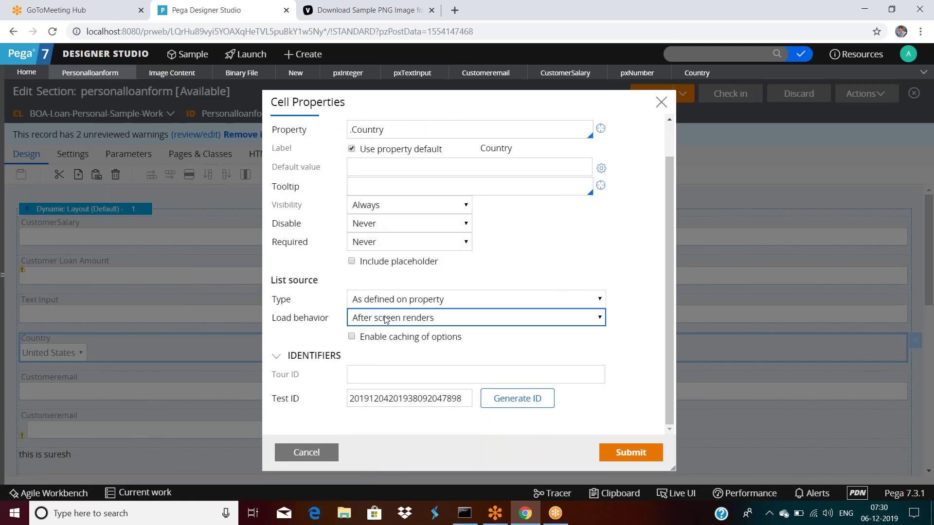
left_click(382, 321)
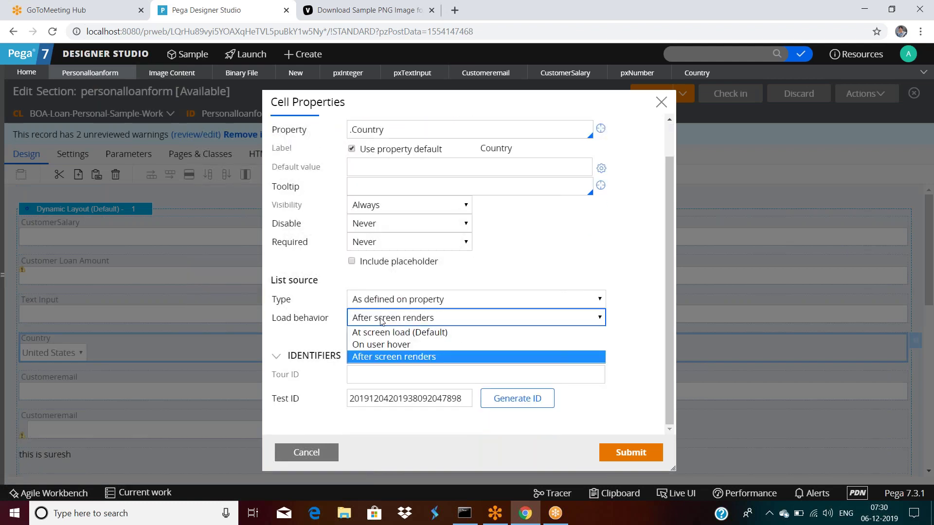
left_click(381, 345)
left_click(627, 449)
left_click(647, 92)
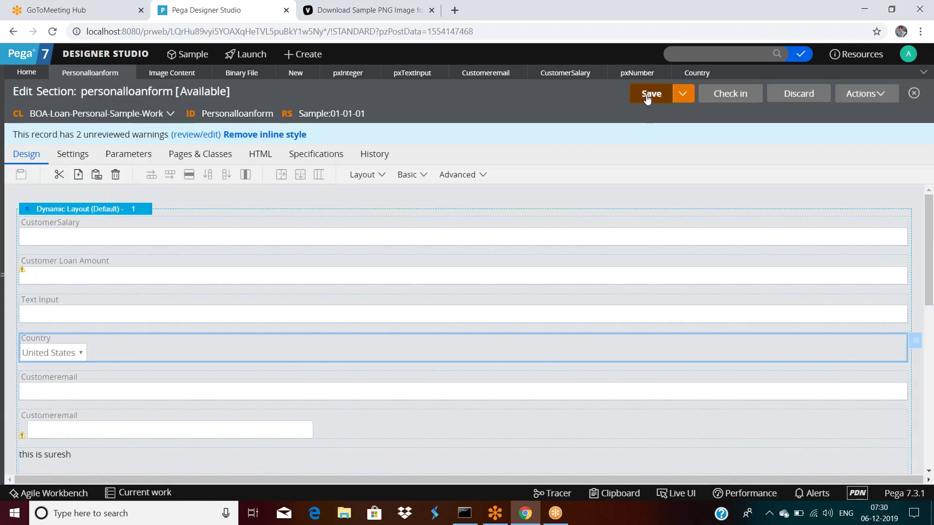
Run a section preview, check the still-empty Country dropdown, and close the preview.
left_click(864, 94)
left_click(841, 120)
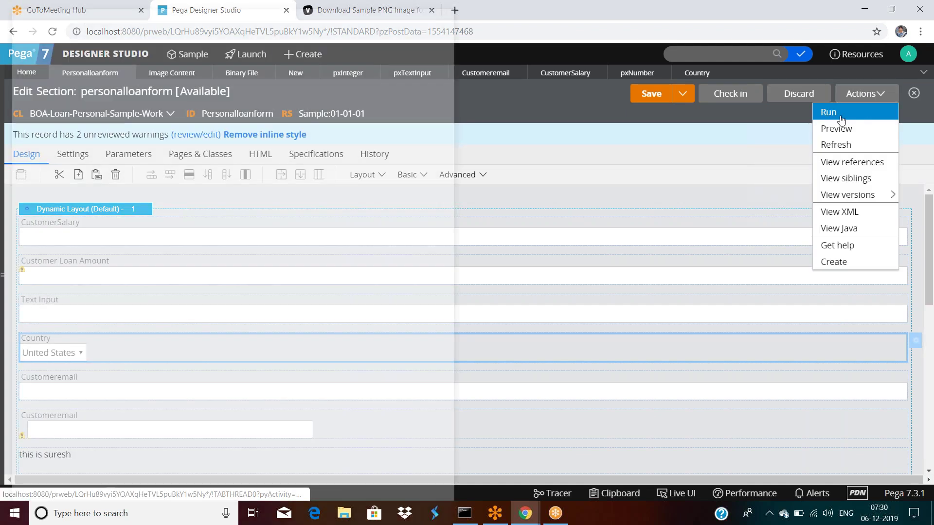
left_click(181, 307)
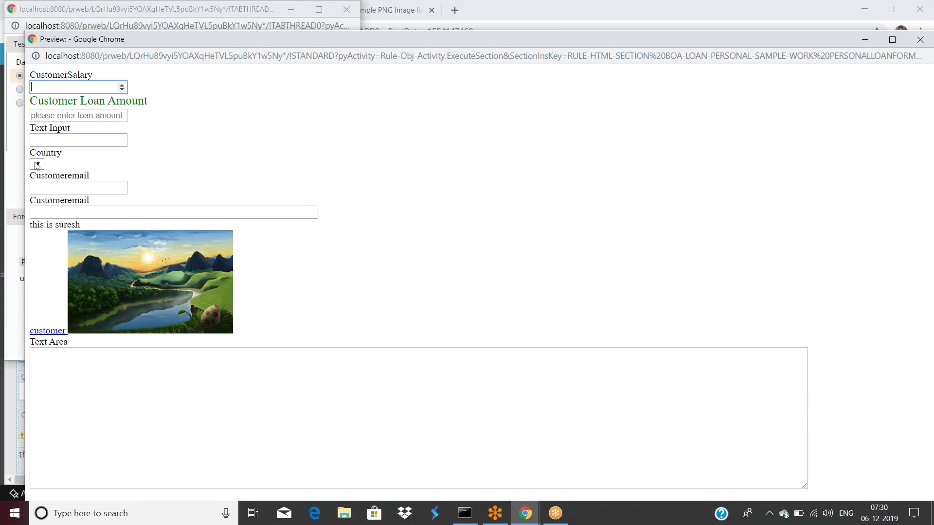
left_click(41, 166)
left_click_drag(313, 40, 190, 112)
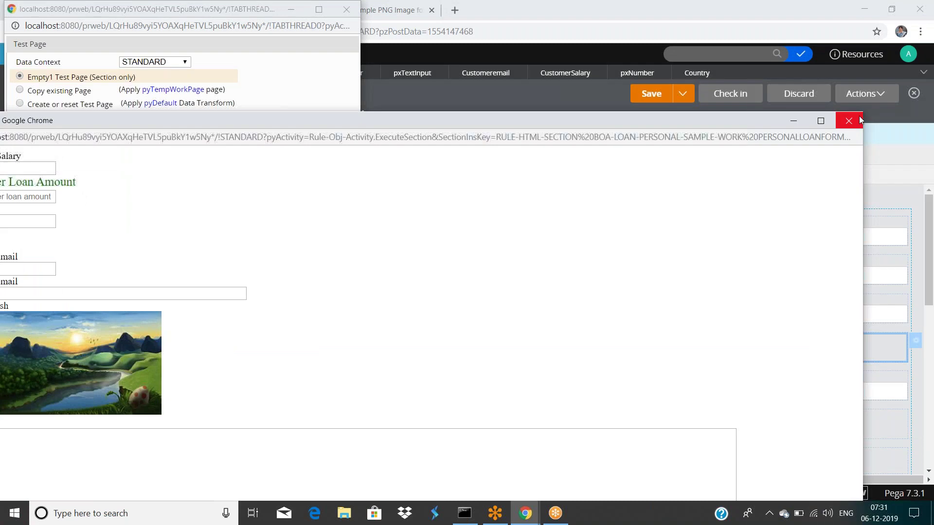
left_click(838, 113)
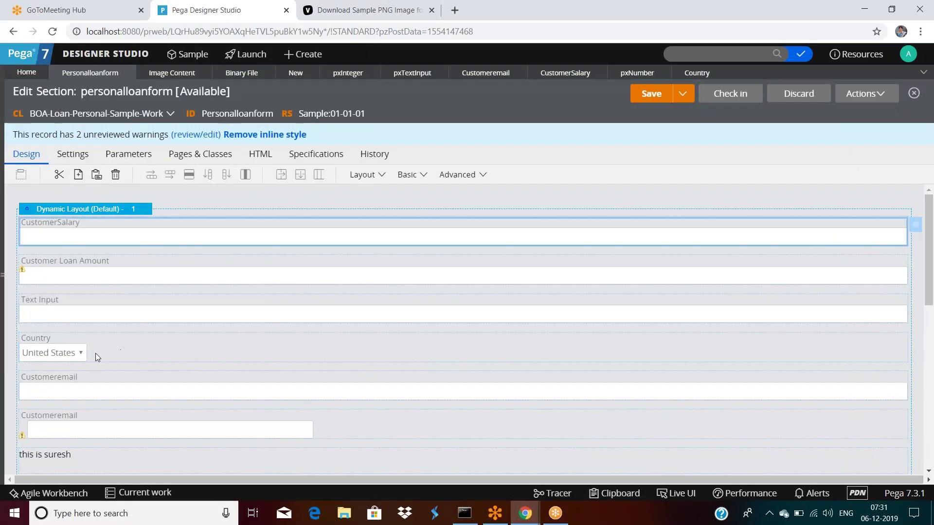
Set the Country cell's load behavior back to 'At screen load (Default)'.
double_click(96, 353)
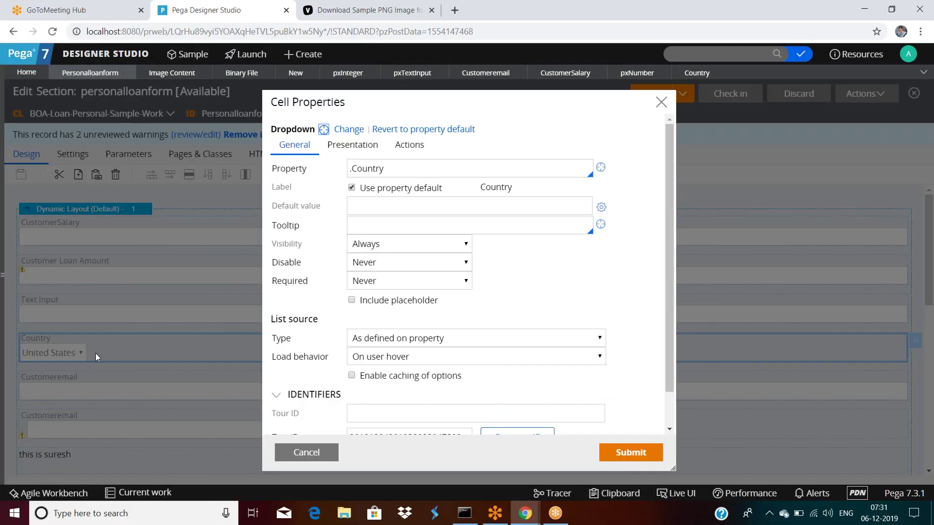
left_click(392, 363)
left_click(392, 371)
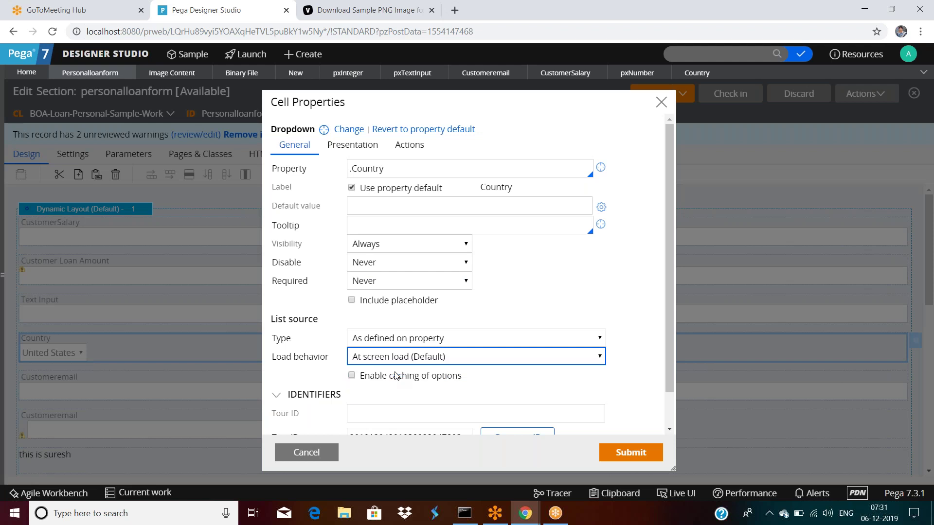
Submit the change and preview the form, with Country showing United States, then close both windows.
left_click(614, 450)
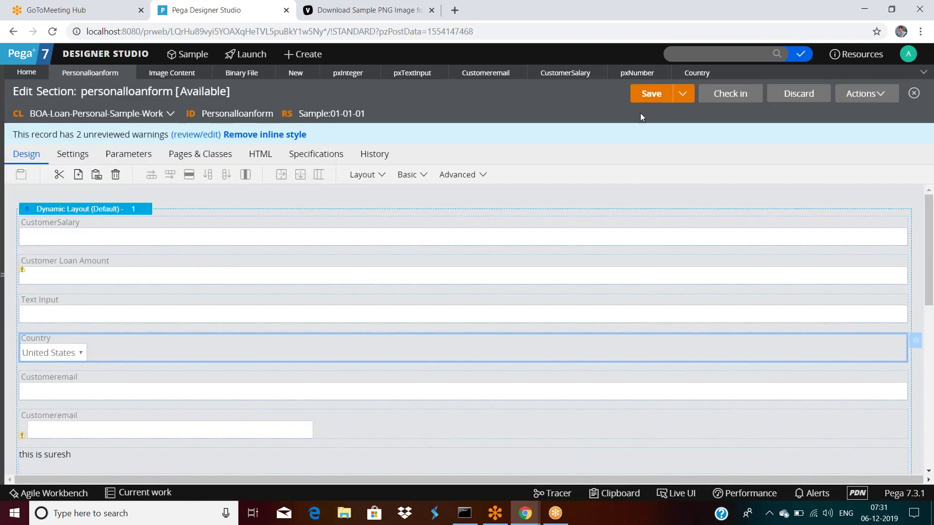
left_click(859, 95)
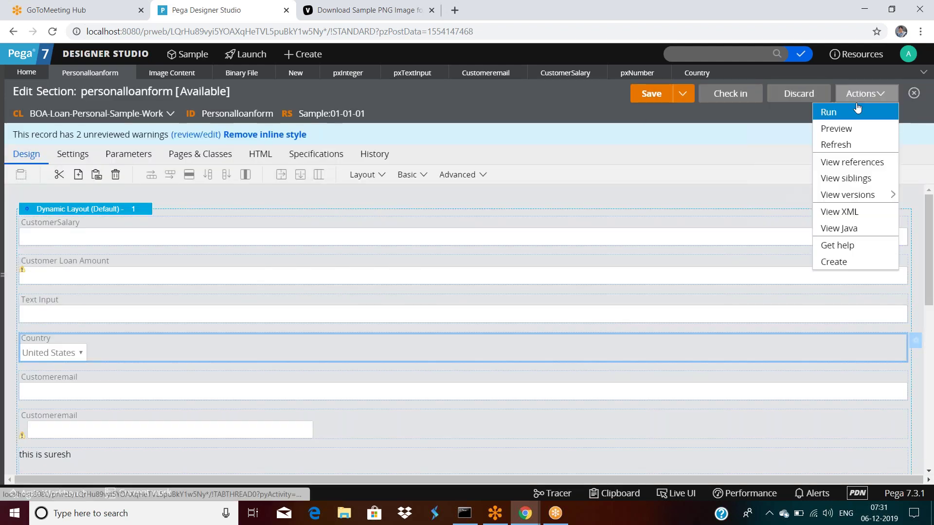
left_click(840, 115)
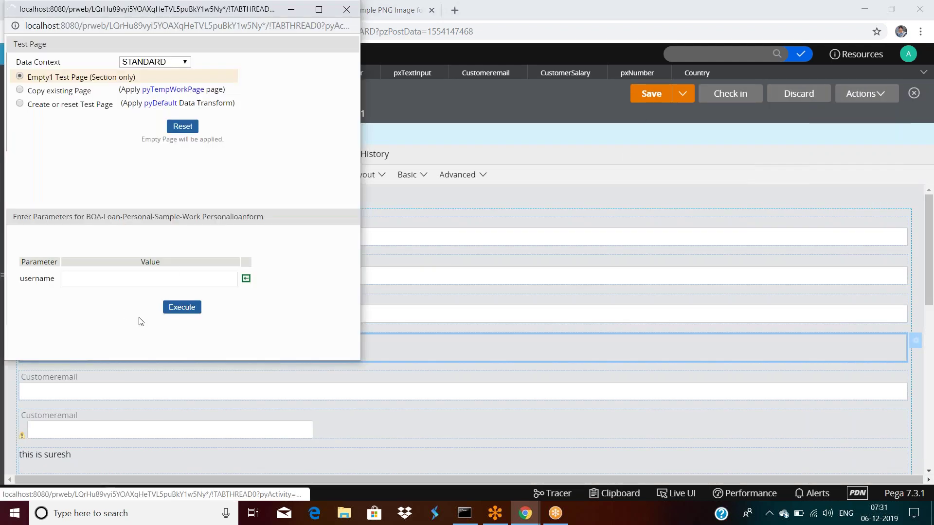
left_click(190, 308)
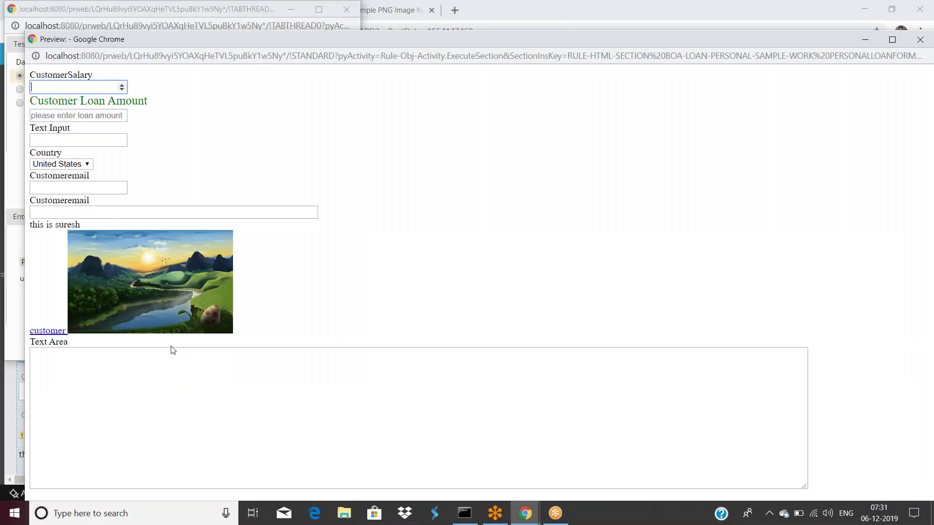
left_click_drag(492, 37, 334, 96)
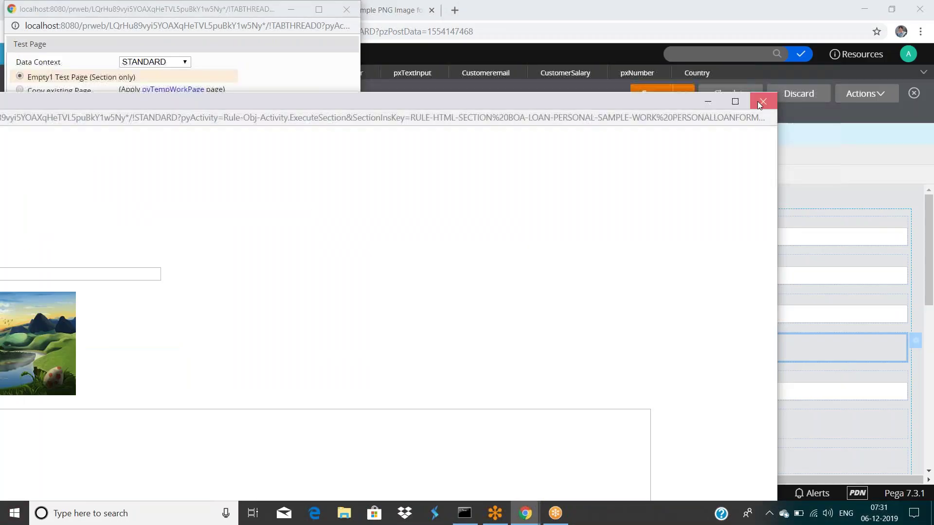
left_click(759, 99)
left_click_drag(234, 15, 243, 62)
left_click(354, 57)
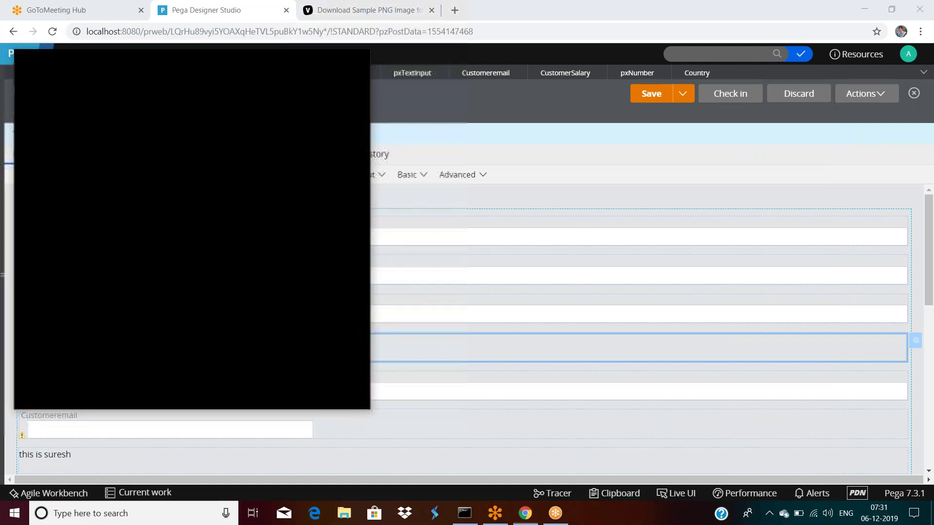
Set Country's load behavior to 'After screen renders' and enable caching of options.
double_click(154, 342)
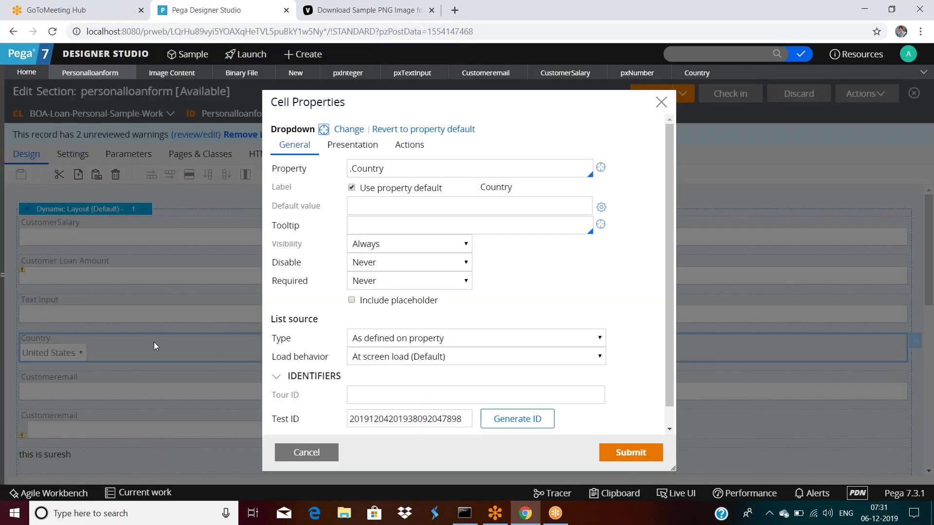
left_click(382, 358)
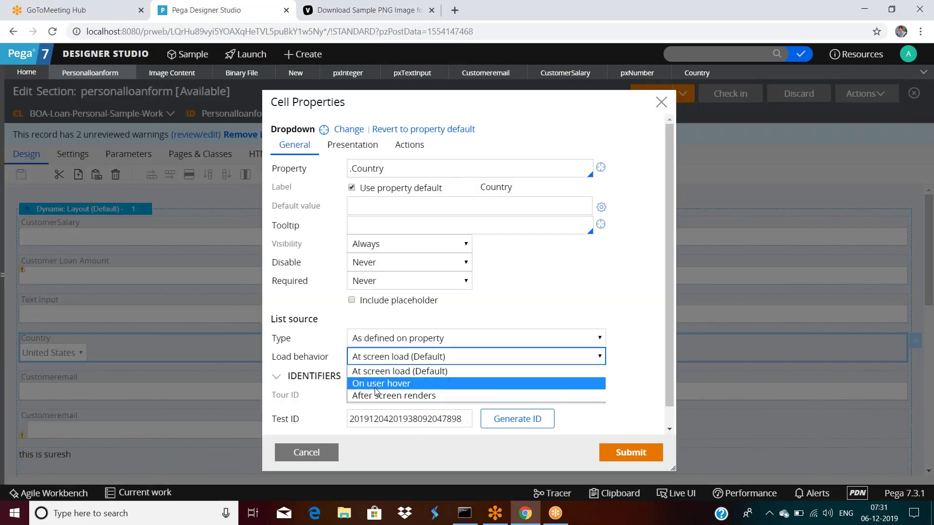
left_click(378, 396)
left_click(402, 377)
scroll(410, 380, "down", 1)
scroll(428, 340, "up", 1)
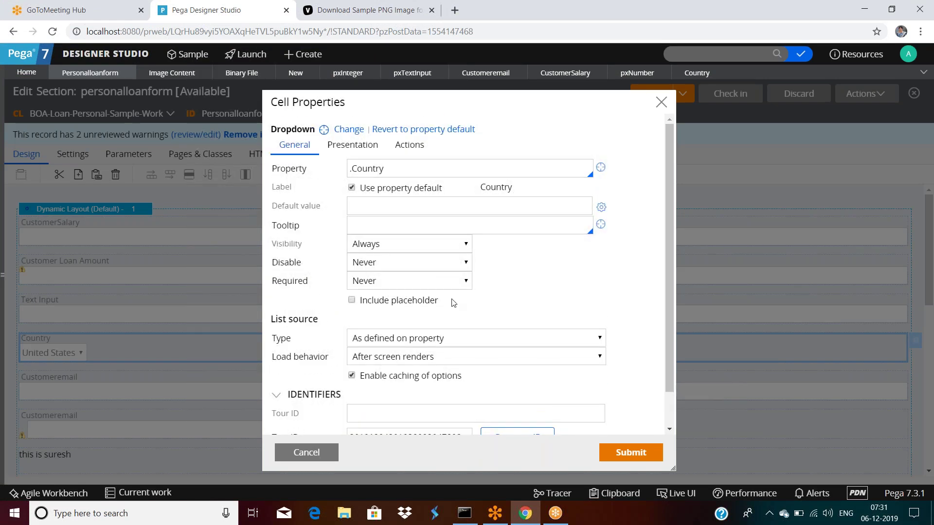
scroll(457, 314, "down", 1)
scroll(467, 258, "up", 1)
Keep the read-only value as Display text of selected option, submit, and save the section.
left_click(352, 145)
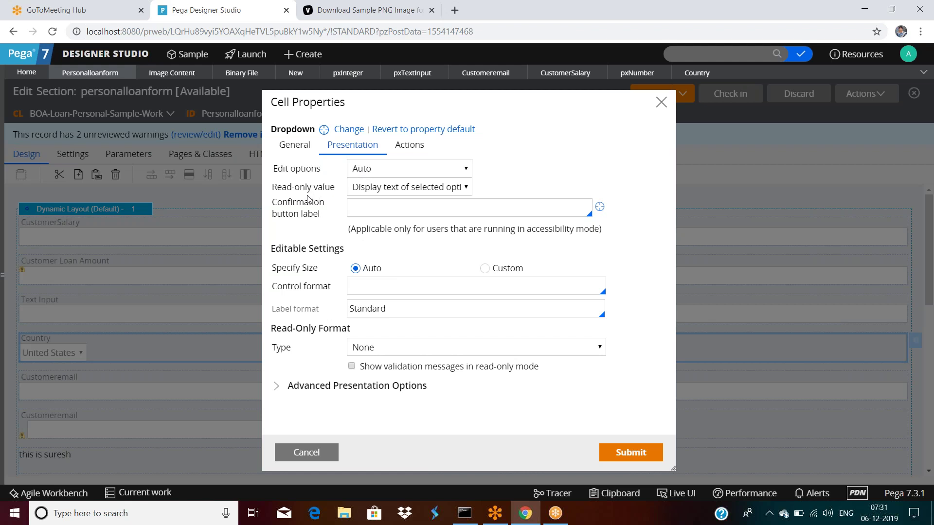
left_click(412, 195)
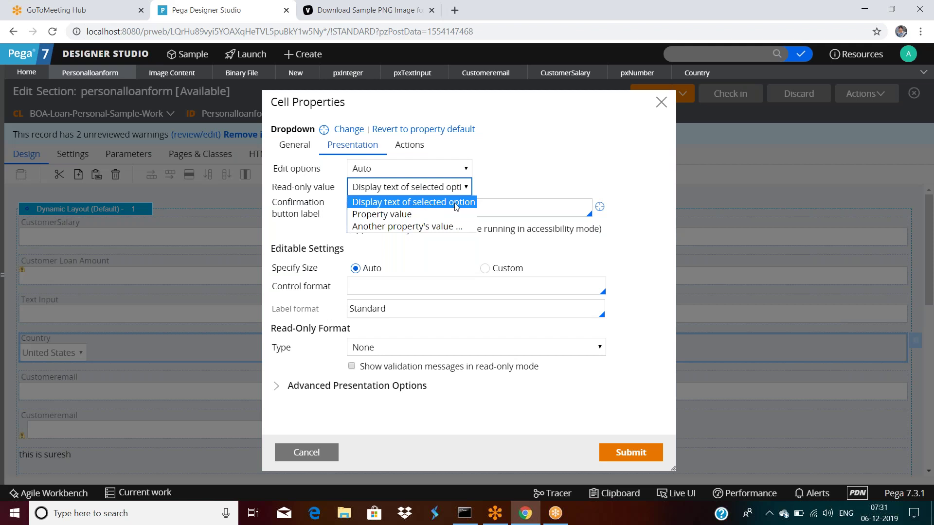
left_click(523, 185)
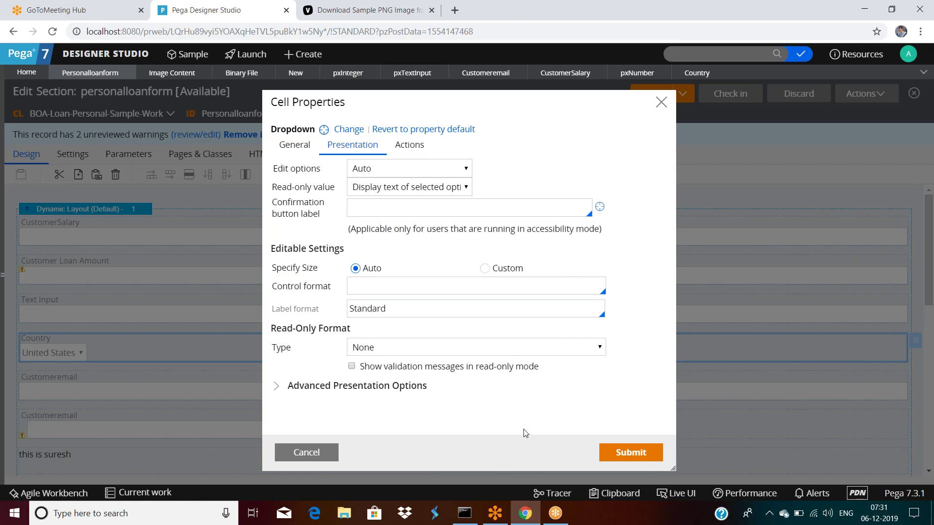
left_click(627, 453)
left_click(650, 97)
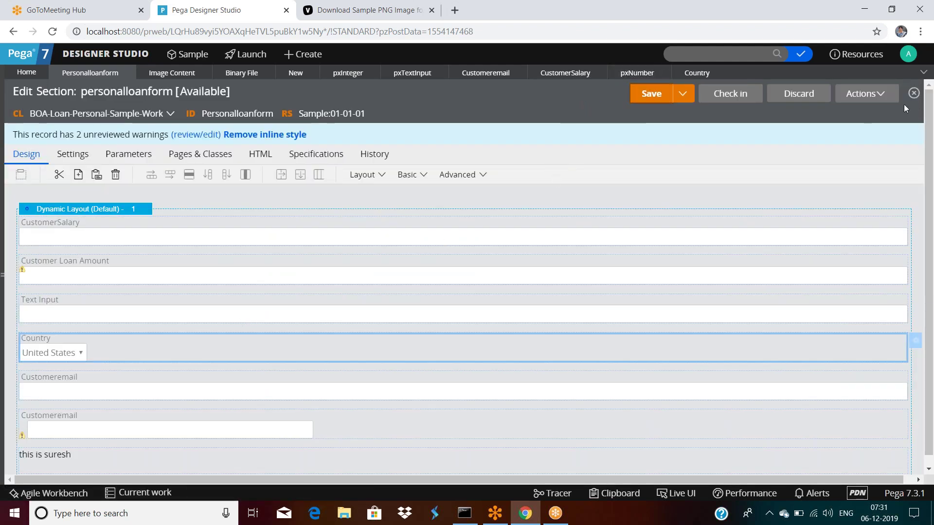
left_click(865, 94)
left_click(826, 112)
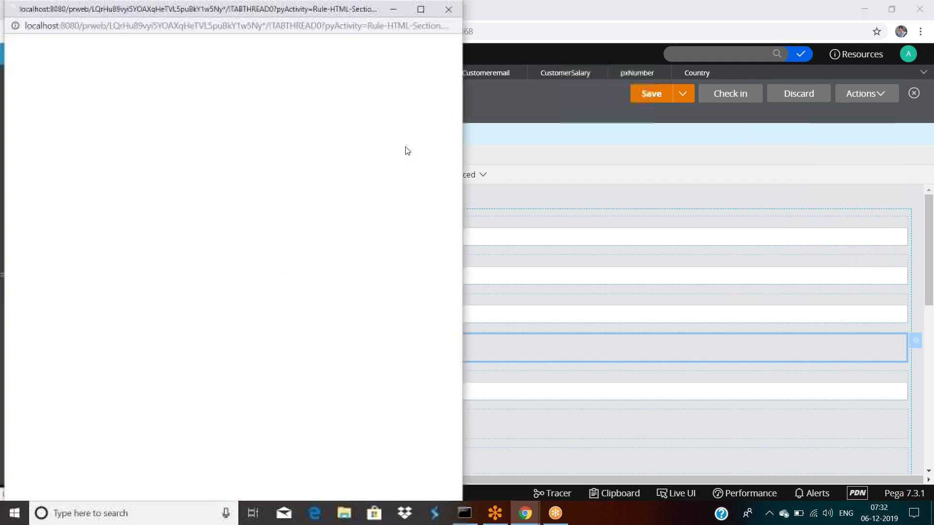
left_click(186, 311)
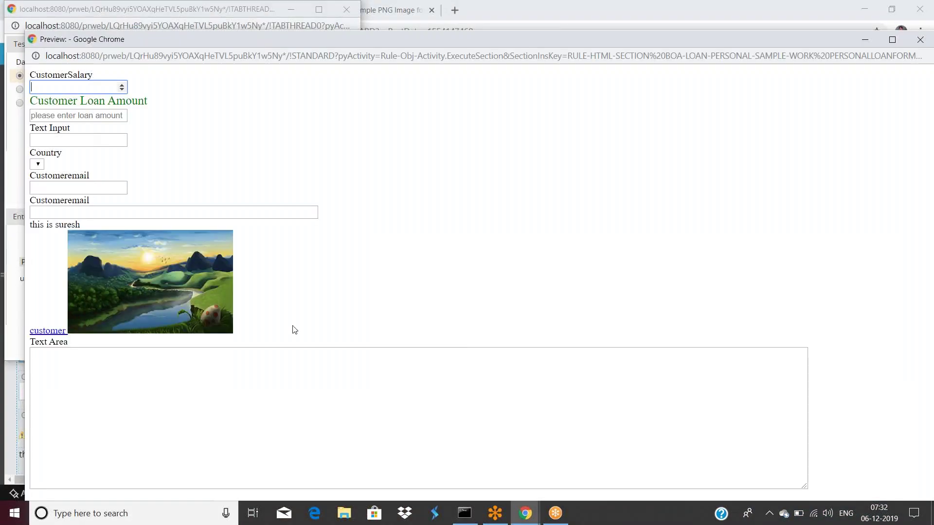
left_click(38, 164)
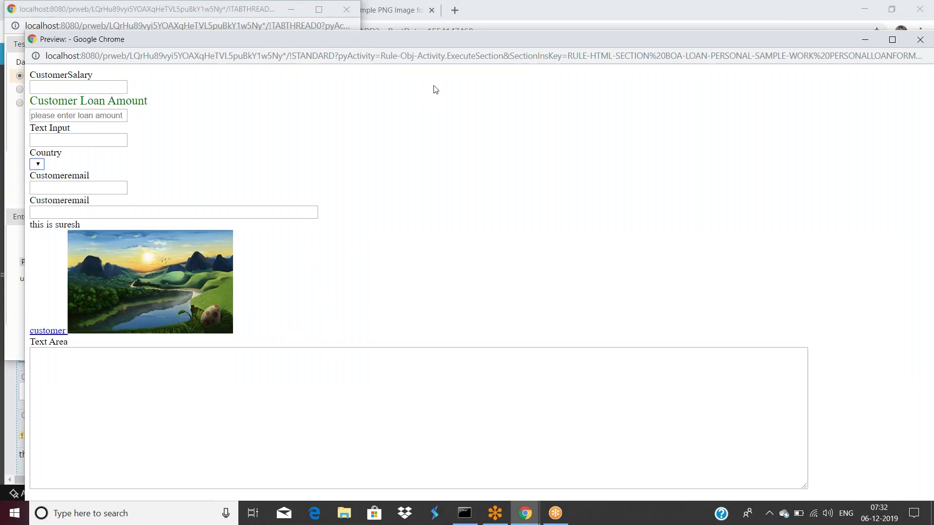
left_click_drag(503, 37, 409, 79)
left_click(820, 82)
left_click_drag(132, 8, 146, 77)
left_click(360, 75)
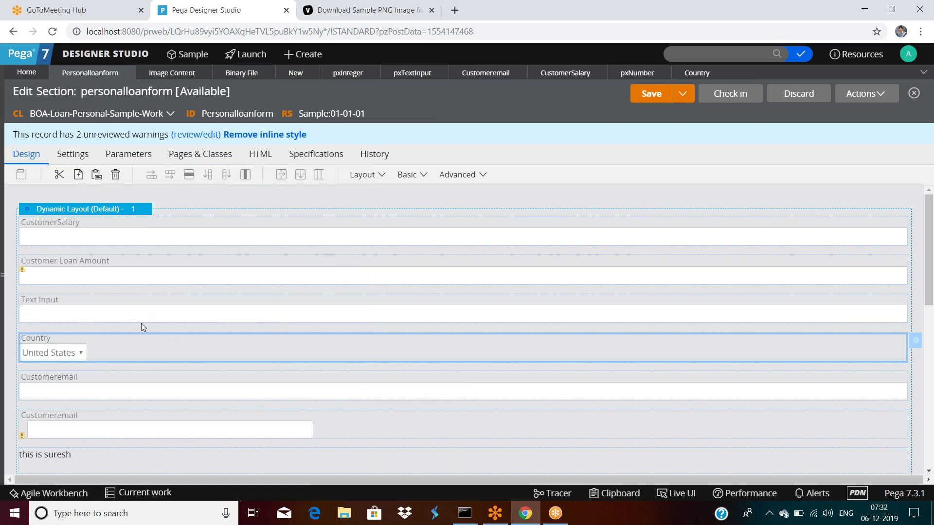
Try On user hover in the Country cell, then return load behavior to At screen load (Default).
scroll(142, 326, "down", 3)
scroll(142, 325, "up", 1)
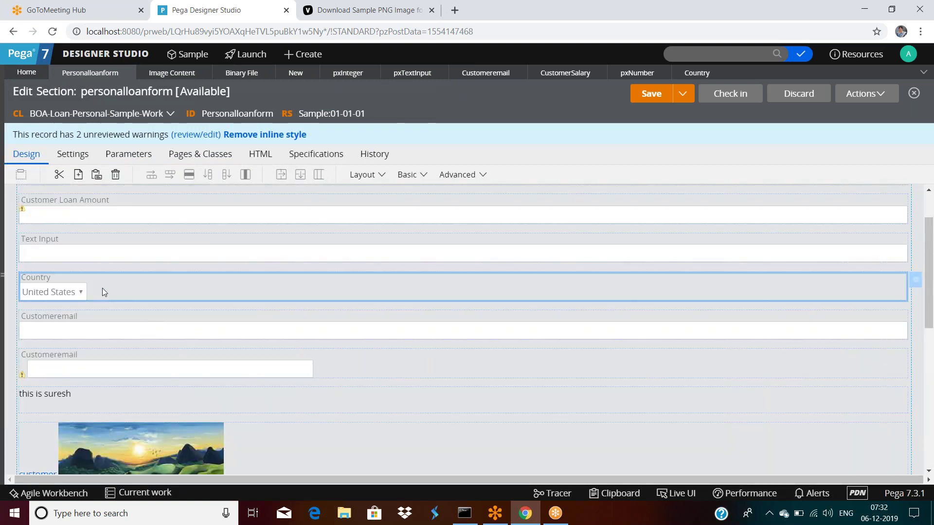
double_click(103, 291)
scroll(428, 311, "down", 1)
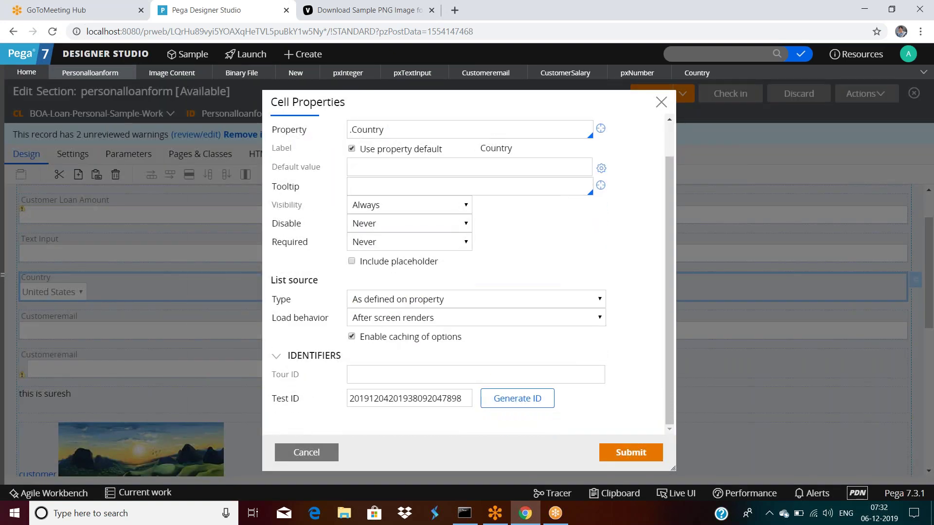
left_click(399, 318)
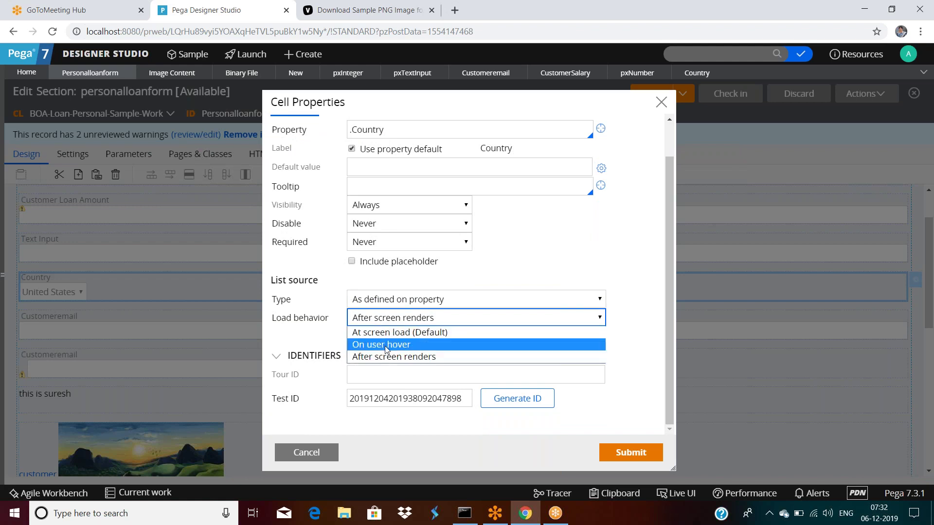
left_click(384, 345)
left_click(393, 320)
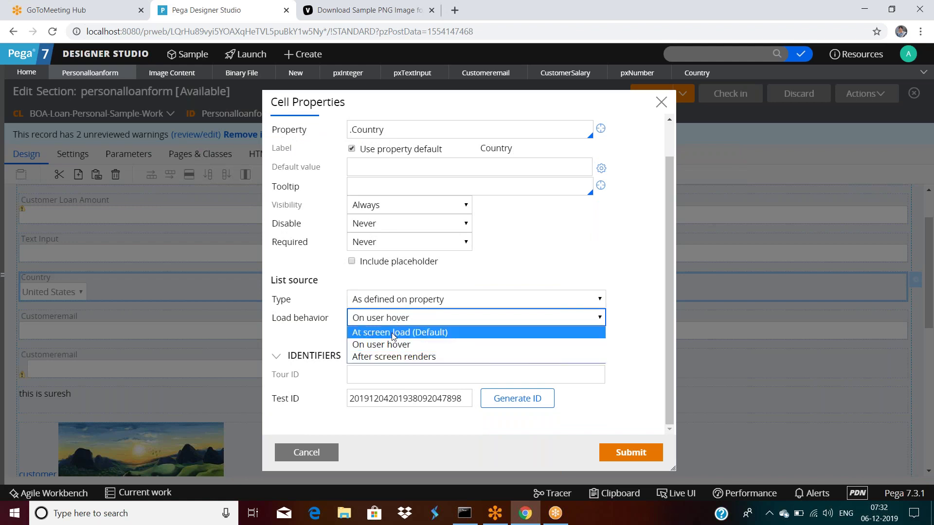
left_click(394, 330)
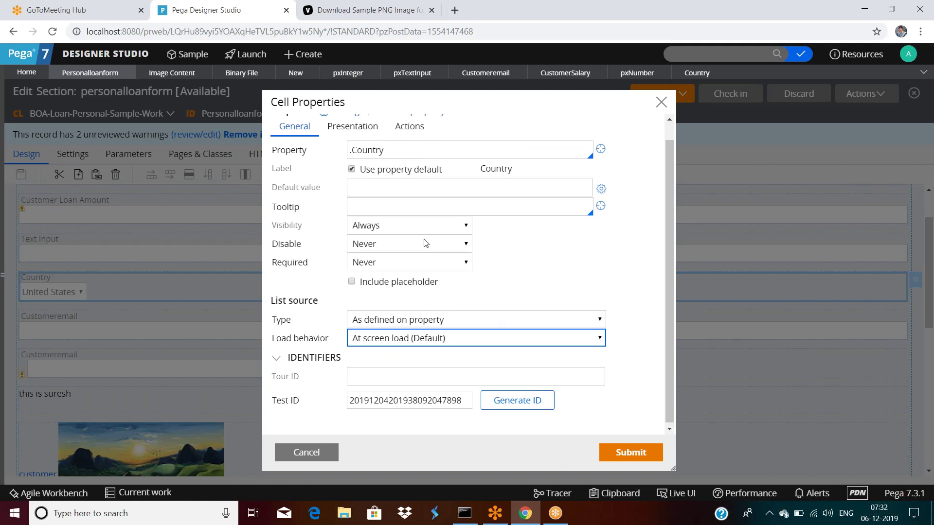
Review the Advanced Presentation Options and Control format, then cancel the cell properties.
left_click(352, 144)
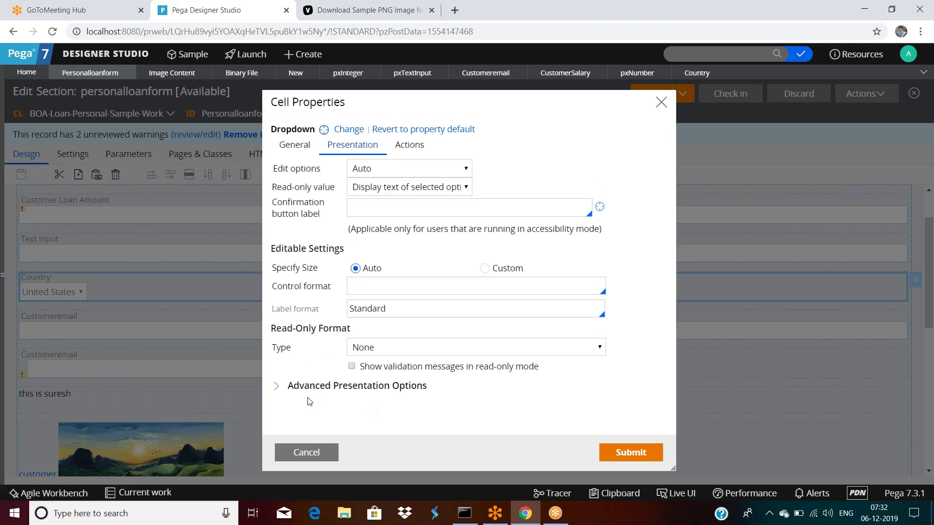
left_click(276, 386)
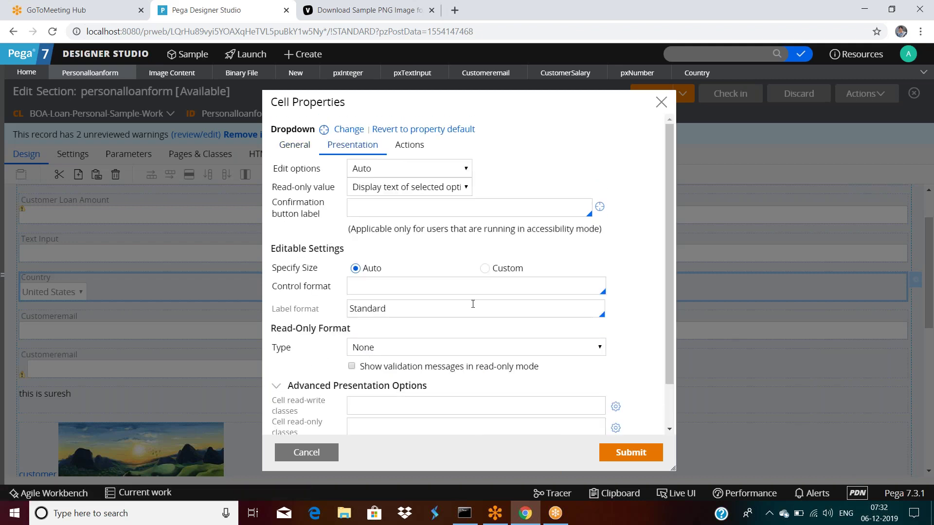
left_click(368, 287)
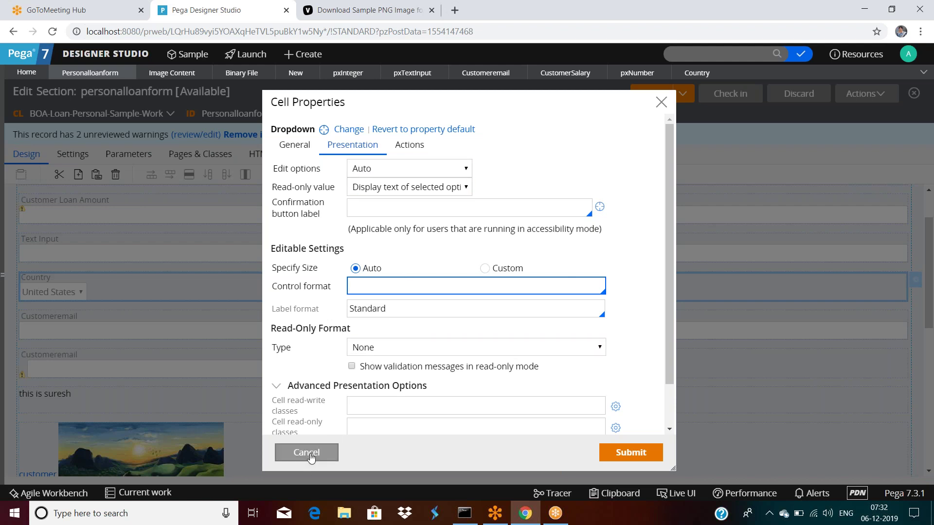
left_click(311, 453)
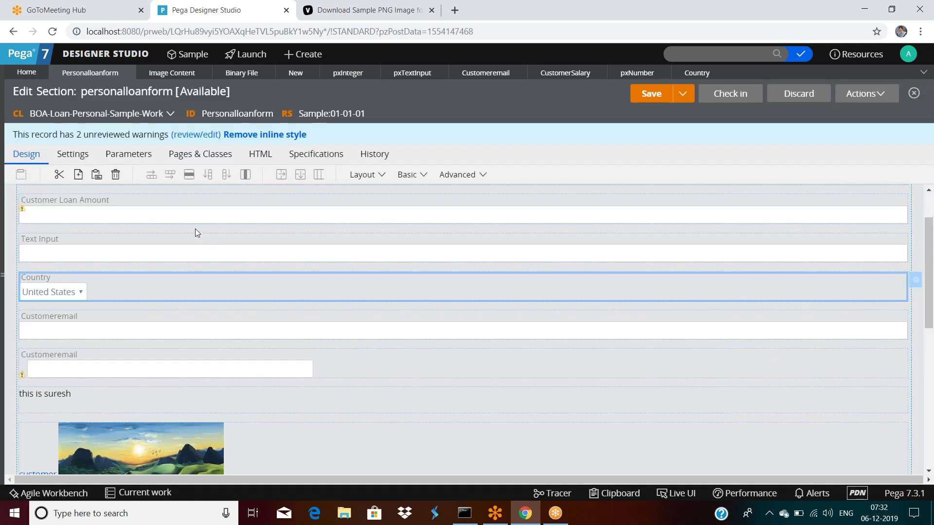
Insert a Formatted Text cell above the Text Area and open its properties.
scroll(209, 293, "down", 5)
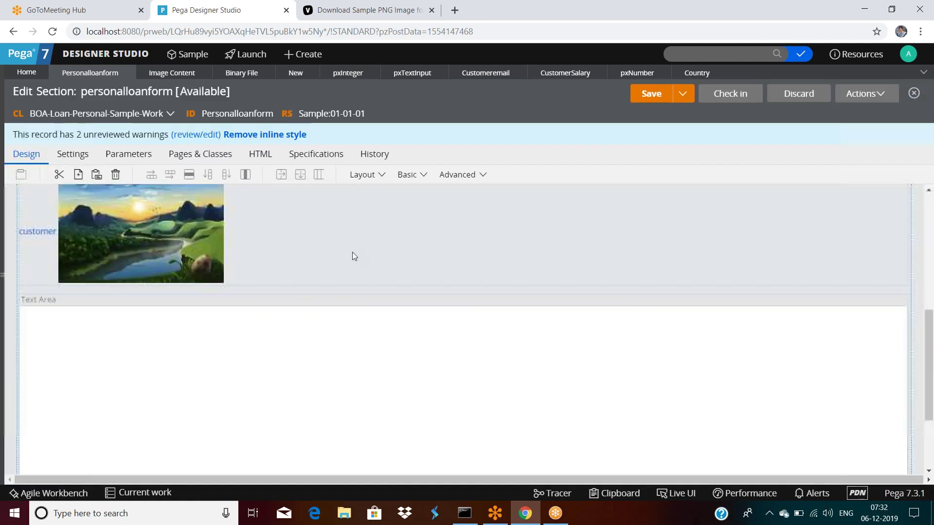
left_click(424, 180)
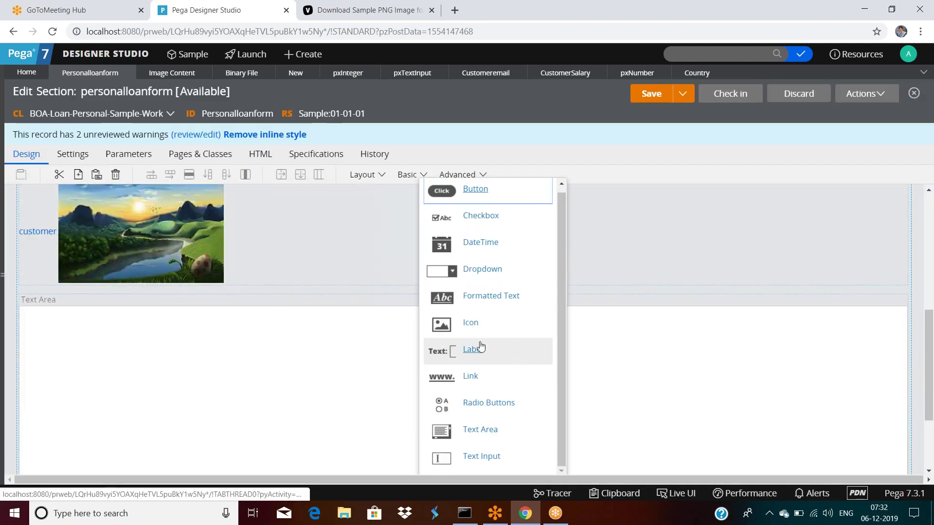
left_click_drag(424, 302, 122, 360)
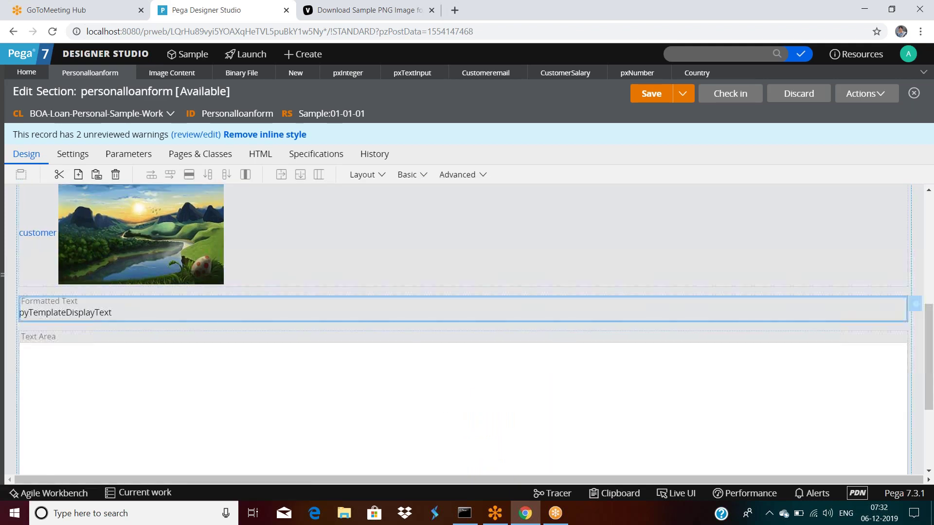
double_click(191, 311)
Bind the cell to .Customeremail, review its presentation options, then cancel without saving.
left_click(382, 167)
type(".C")
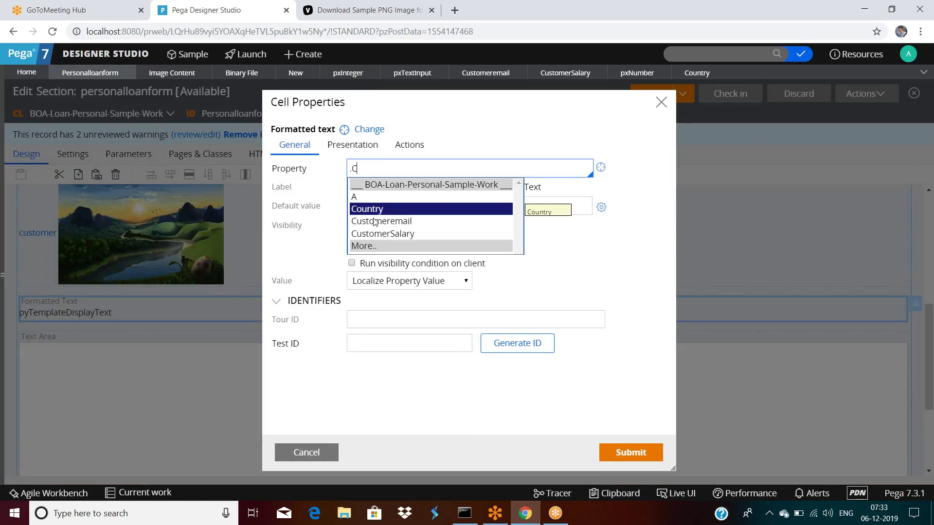
left_click(375, 221)
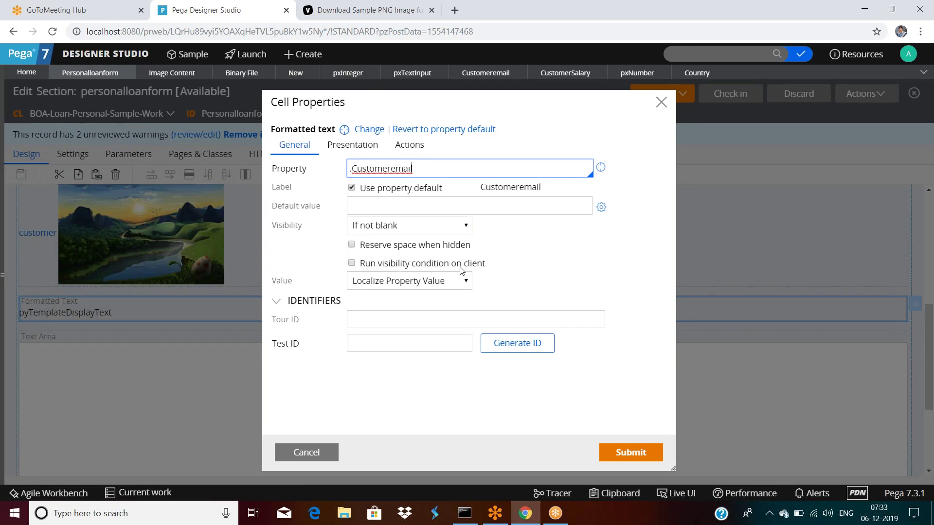
left_click(352, 144)
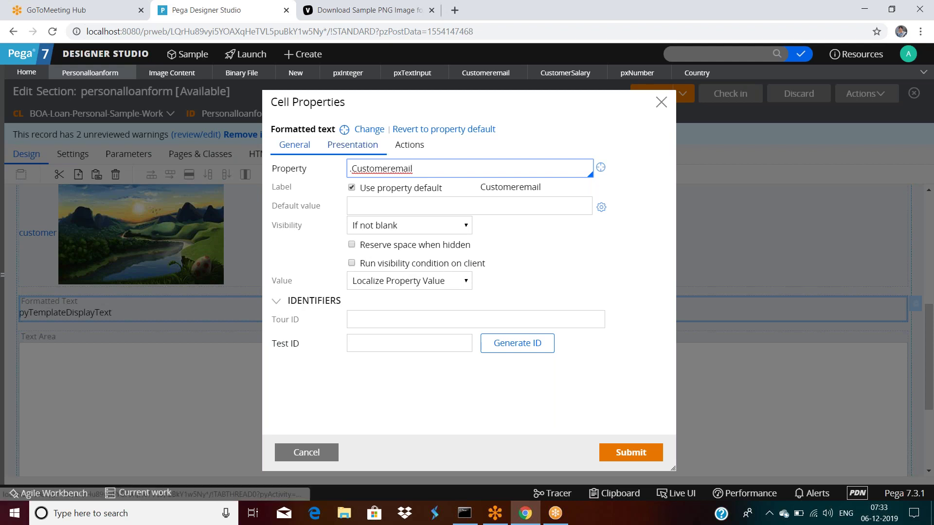
left_click(276, 242)
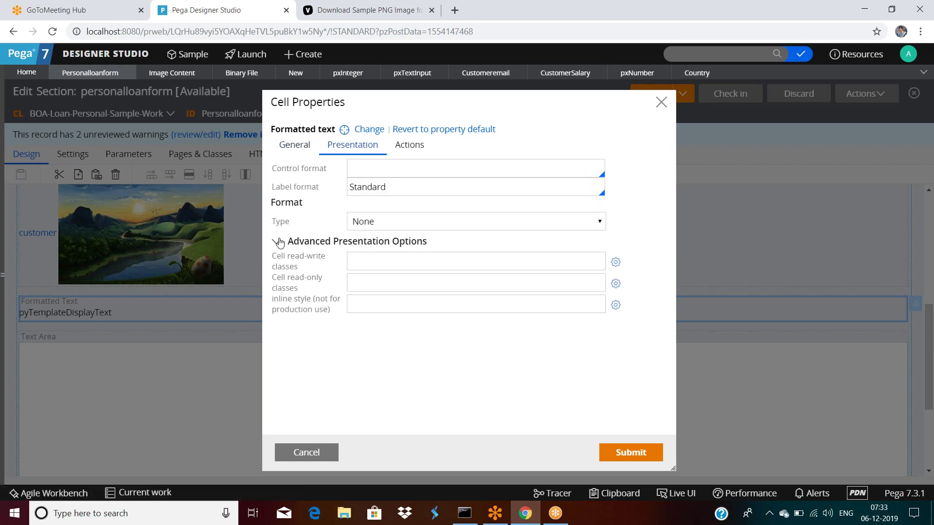
left_click(288, 142)
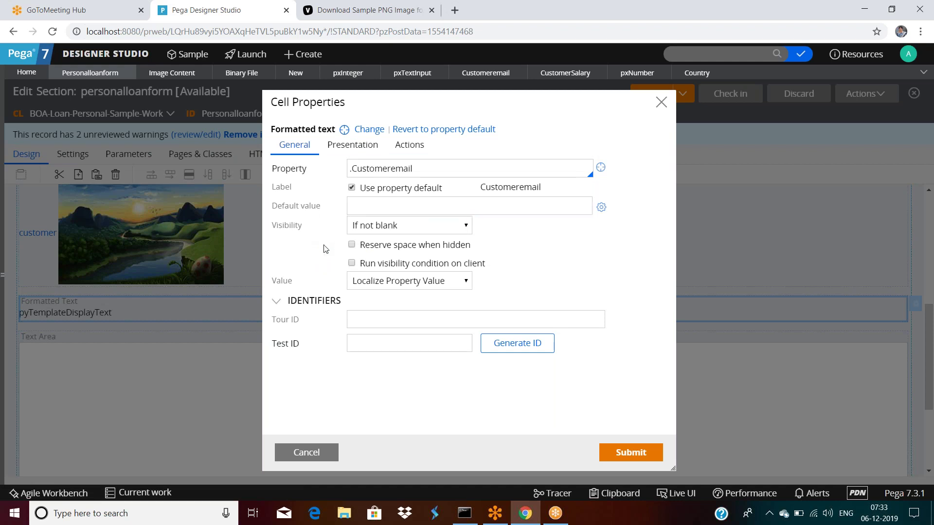
left_click(308, 452)
left_click(423, 176)
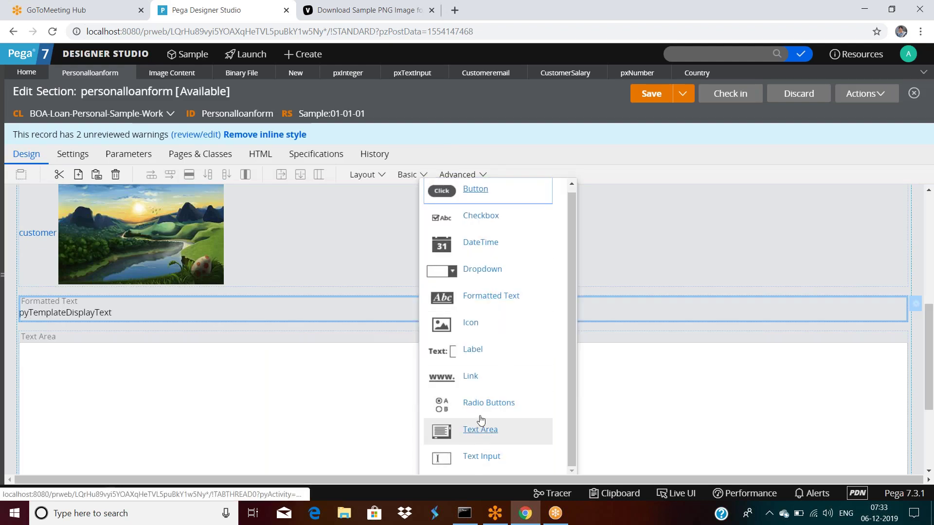
Place a Radio Buttons group (Option A, B, C) in the layout above Text Input.
left_click_drag(481, 410, 149, 322)
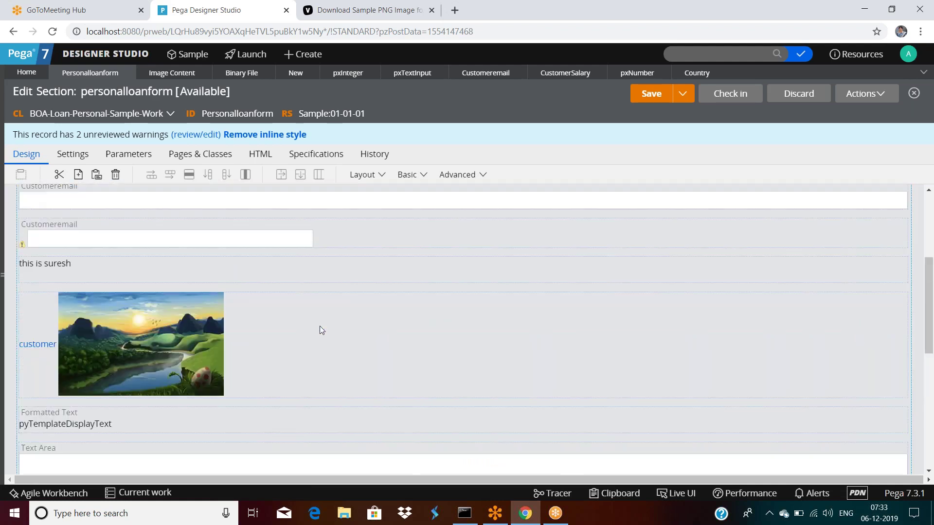
scroll(319, 326, "down", 4)
scroll(319, 323, "up", 8)
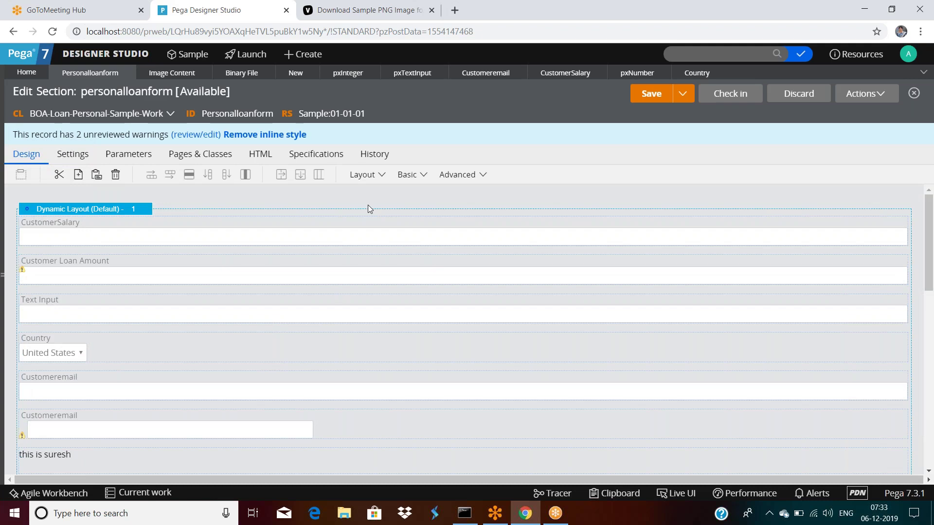
left_click(424, 176)
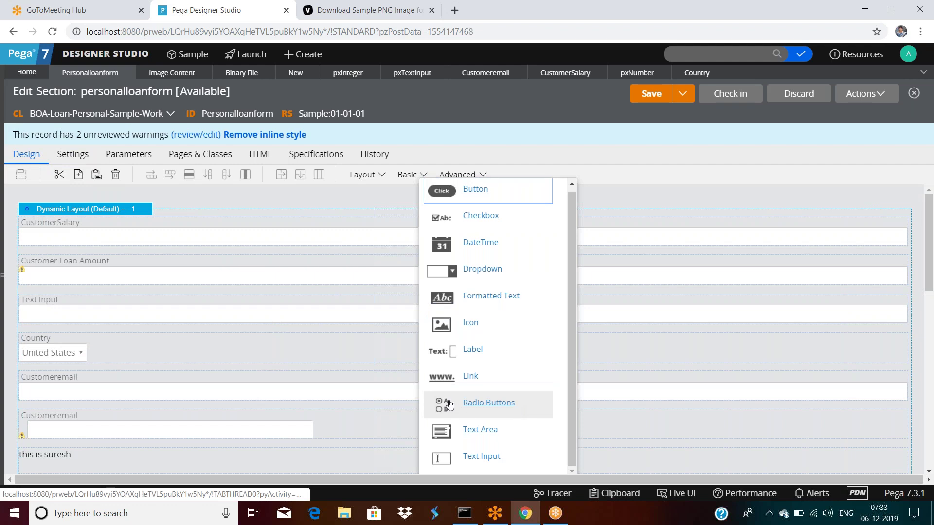
left_click_drag(488, 403, 104, 309)
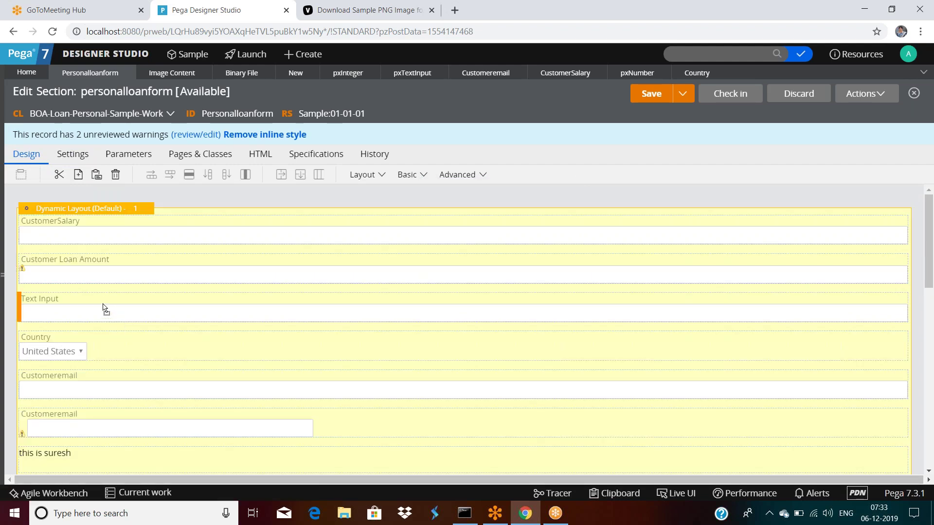
left_click_drag(104, 309, 105, 309)
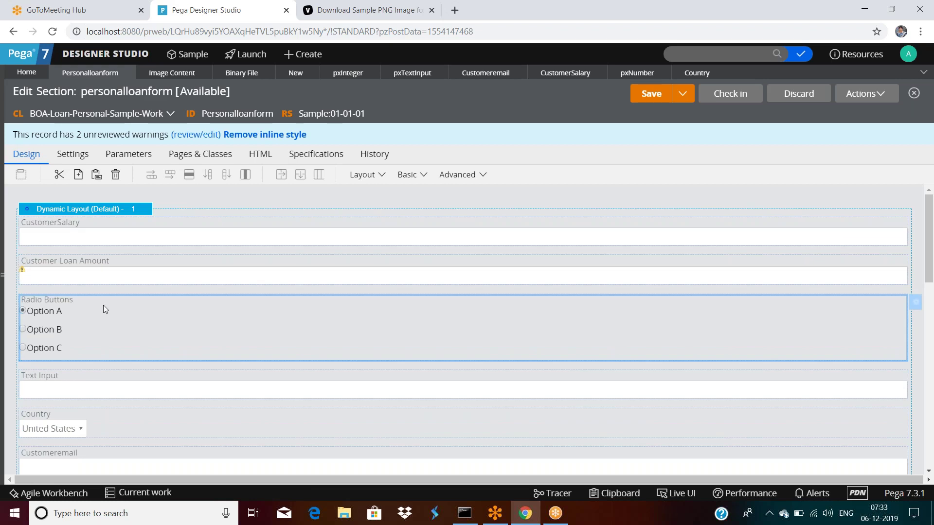
Bind the Radio Buttons cell to the .Country property.
double_click(103, 306)
left_click(374, 171)
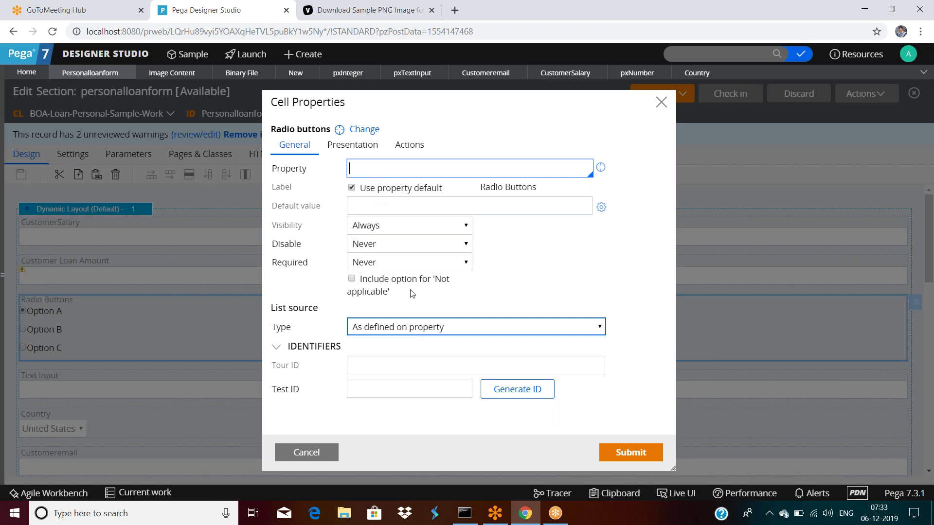
type(".C")
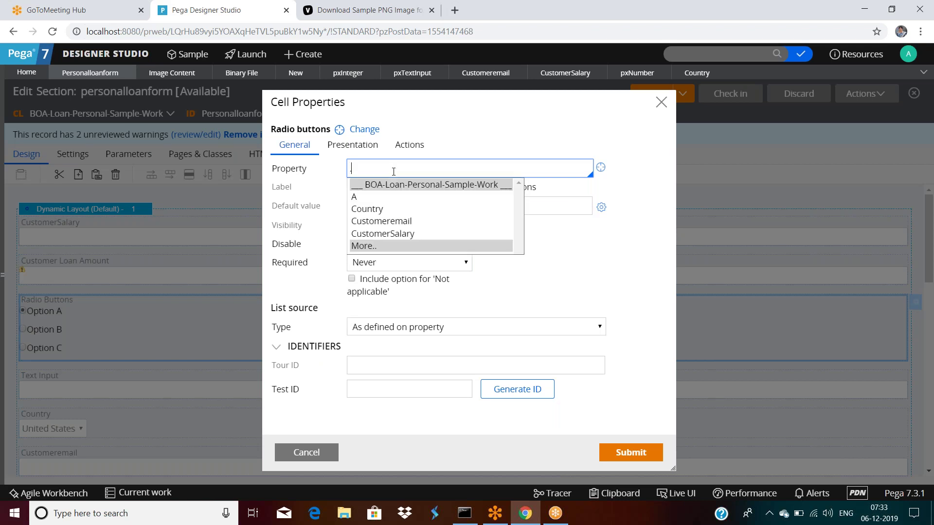
left_click(408, 210)
Set the radio buttons to Horizontal orientation with 3 items before a new row.
left_click(351, 146)
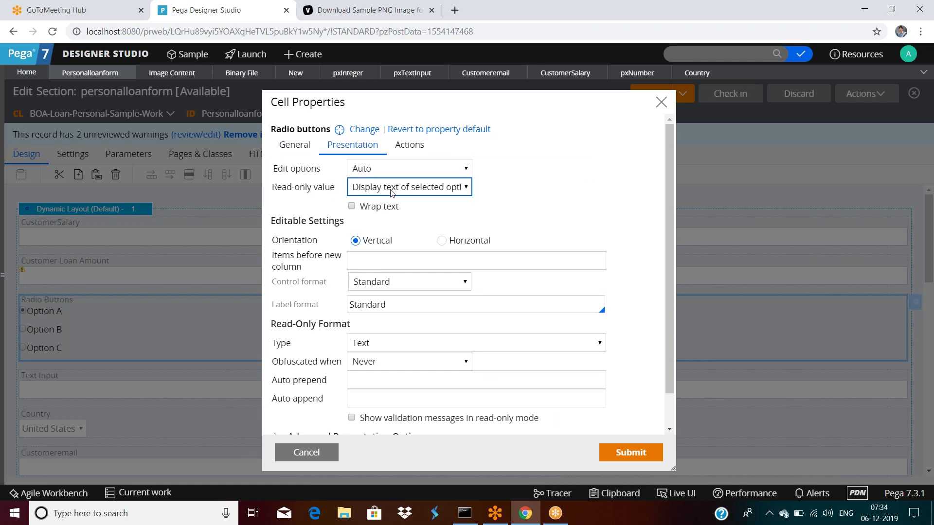
scroll(311, 229, "down", 1)
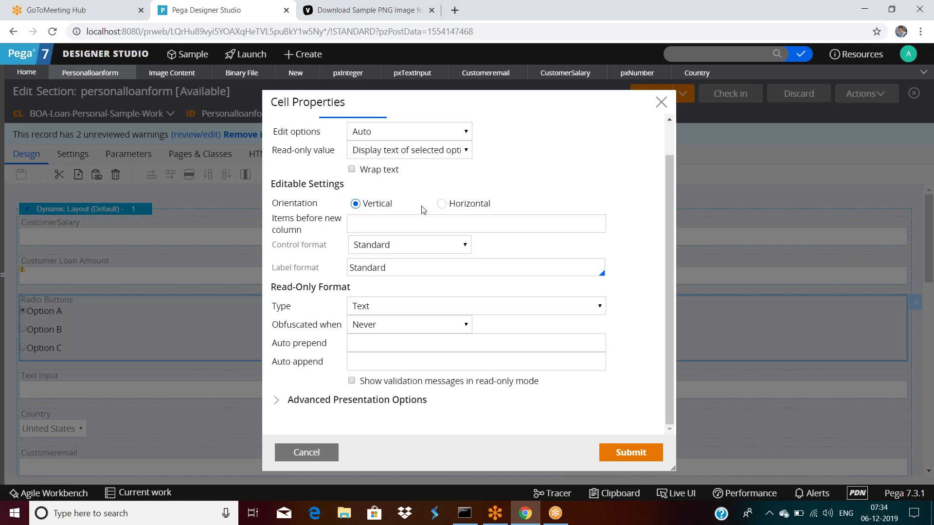
left_click(441, 204)
left_click(404, 225)
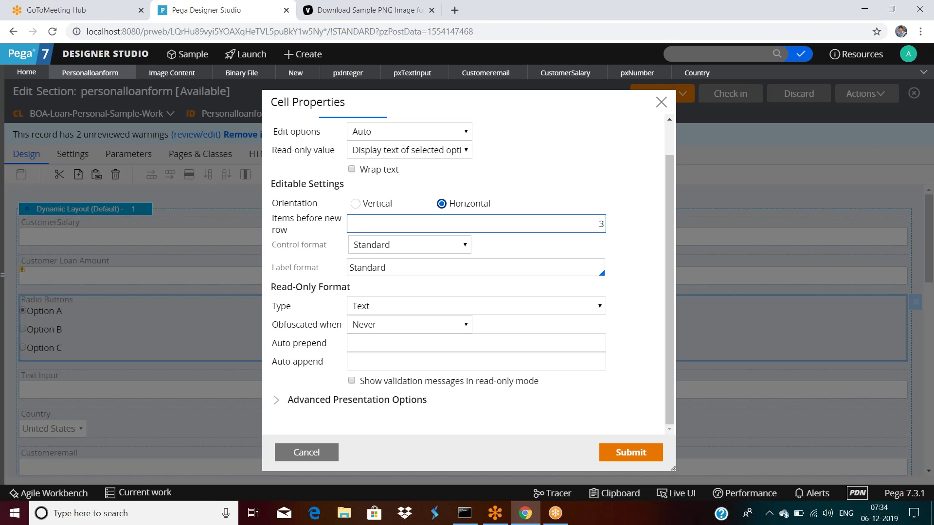
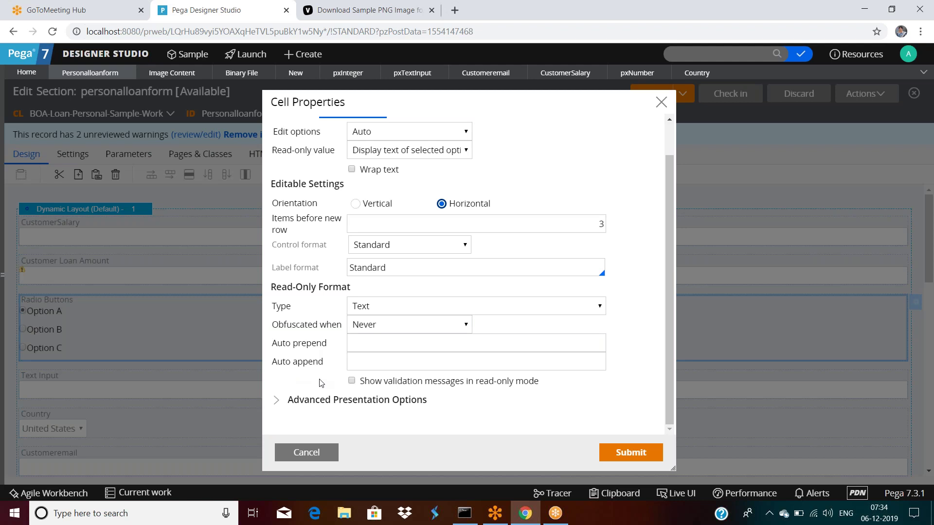
Submit the Country radio cell settings, save the section, and start a test run.
left_click(637, 460)
left_click(650, 93)
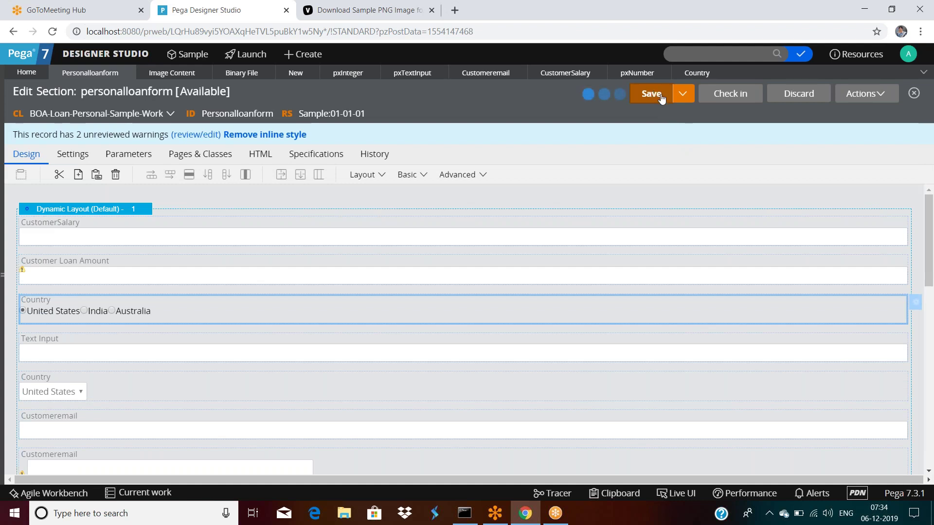
left_click(862, 95)
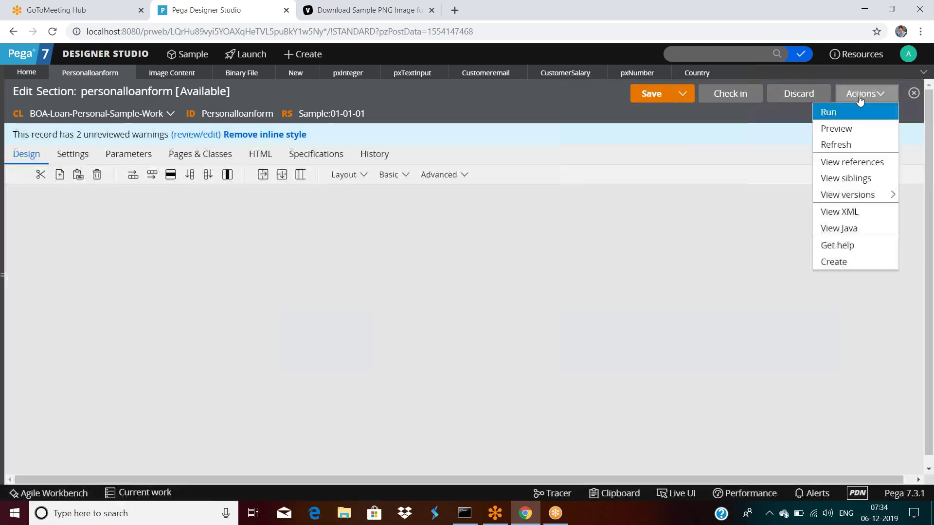
key("Return")
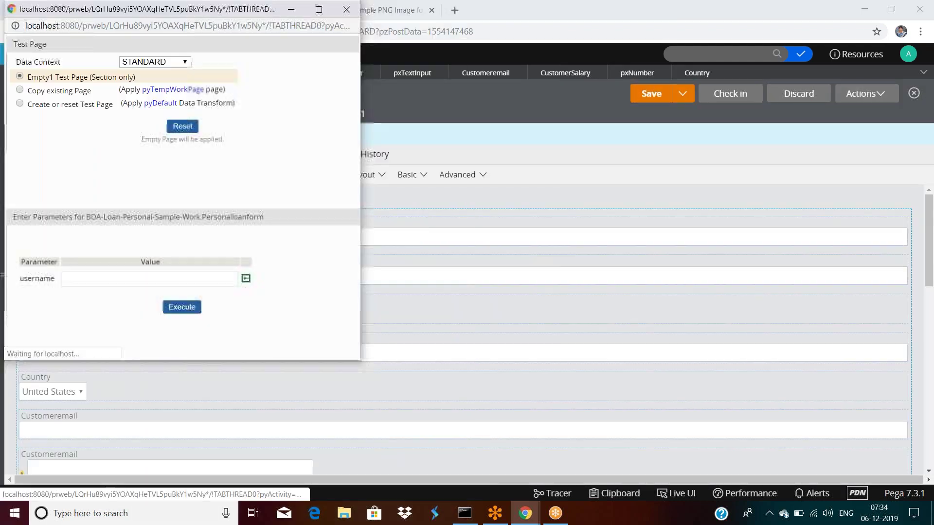
Preview the form, select India, then close the preview and test page windows.
left_click(178, 307)
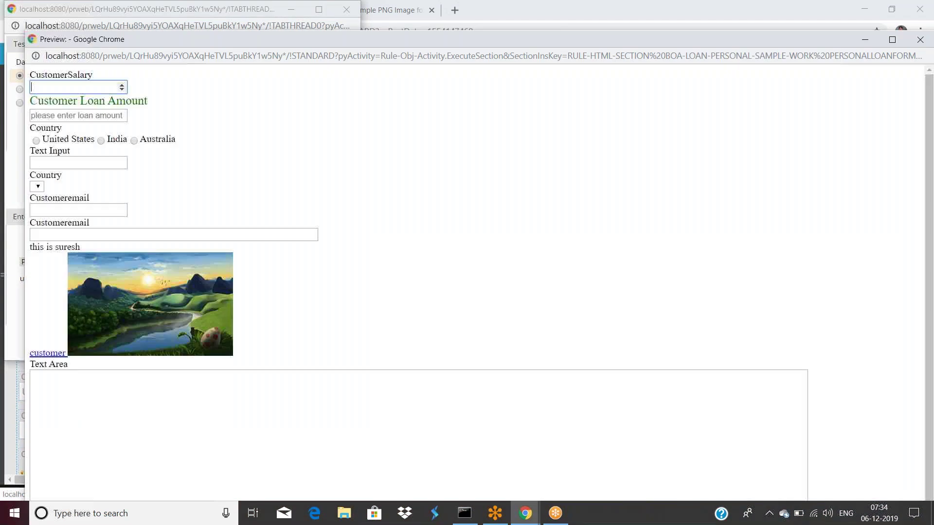
left_click(100, 140)
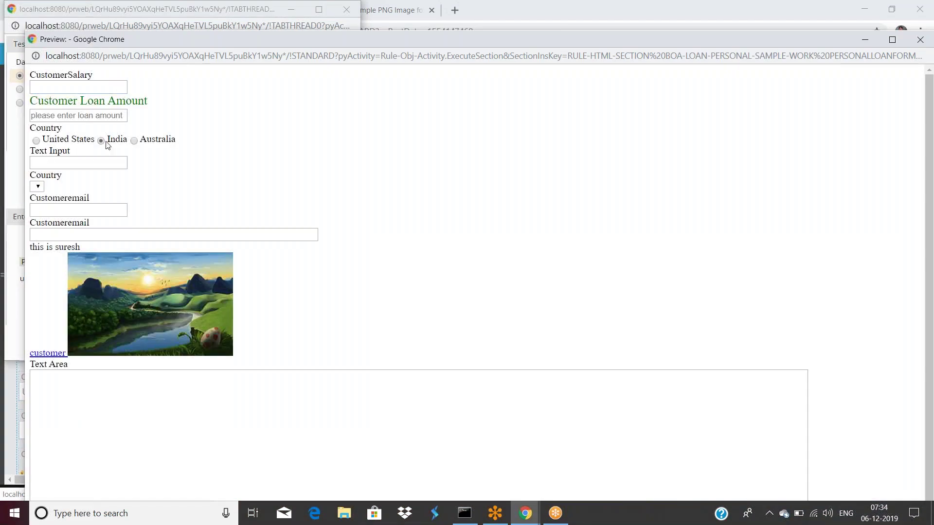
left_click_drag(253, 41, 191, 103)
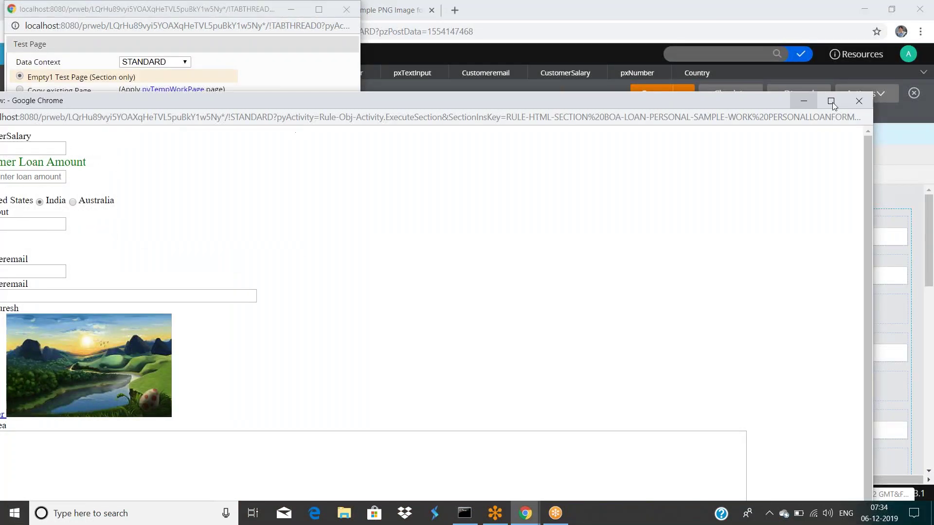
left_click(858, 101)
left_click_drag(253, 9, 253, 55)
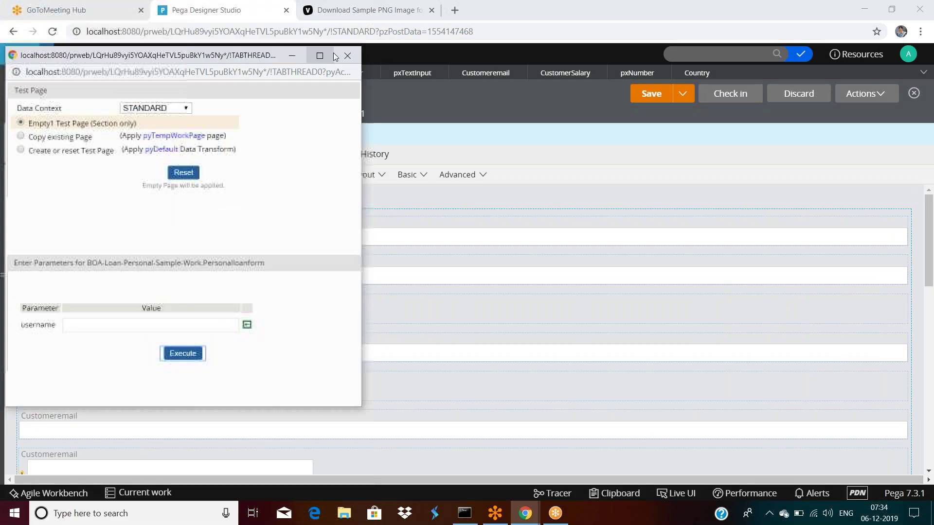
left_click(348, 55)
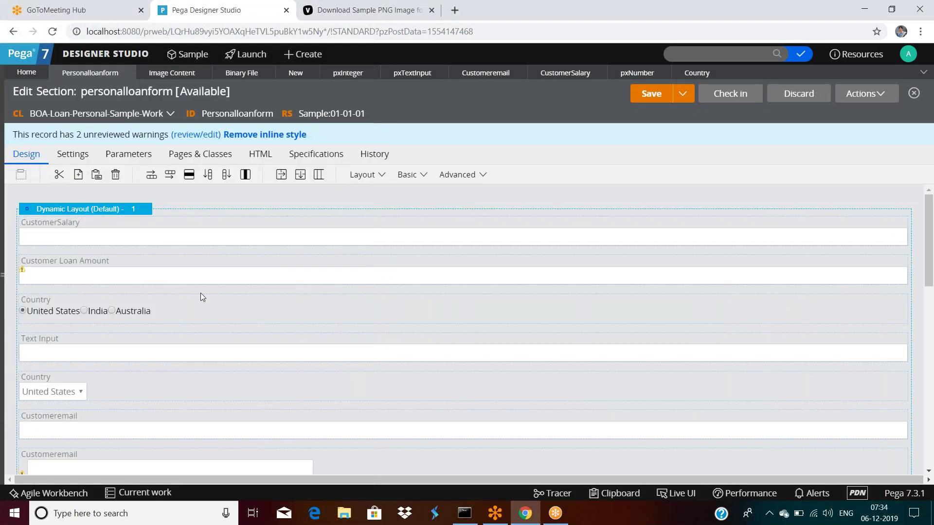
Add a checkbox below CustomerSalary bound to .Country, captioned 'Selelct Country'.
left_click(422, 176)
left_click_drag(483, 220, 163, 264)
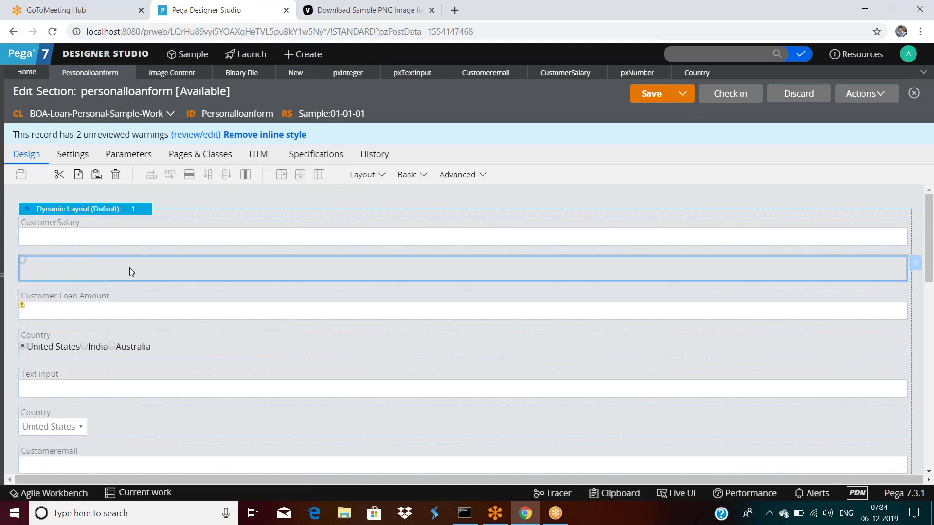
double_click(312, 261)
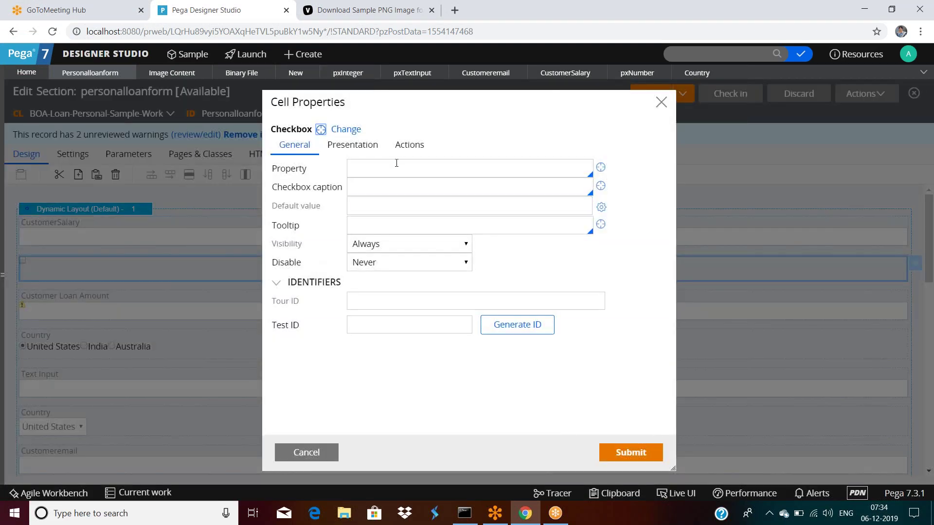
type(".Count")
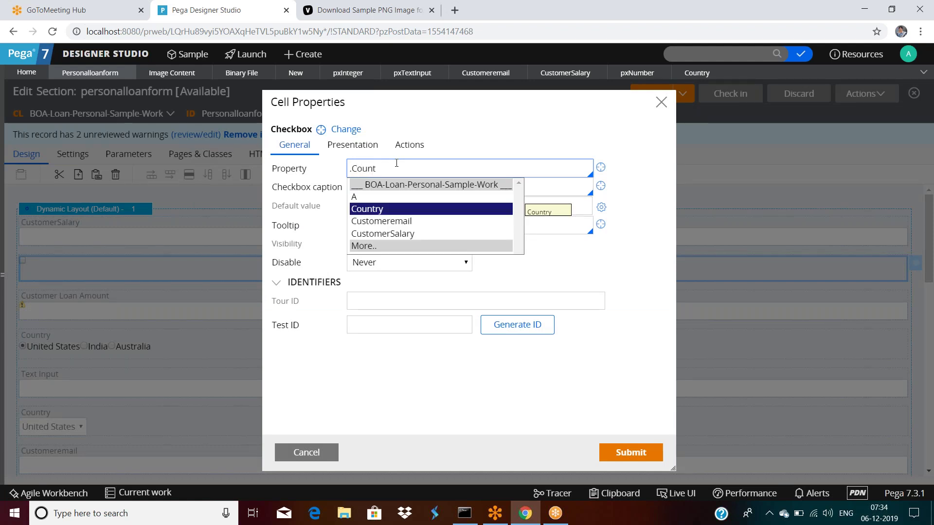
key("Return")
left_click(373, 188)
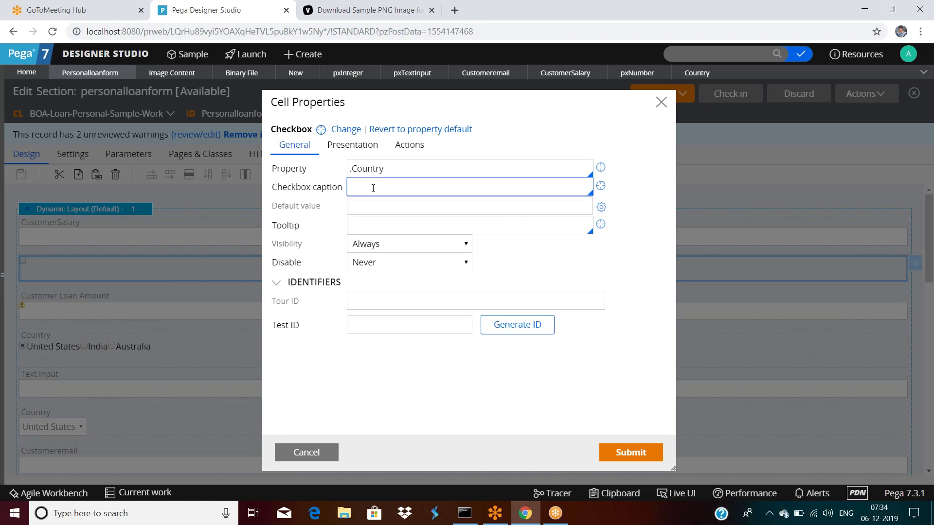
type("C")
type("Selelct")
type(" Countr")
Set the checkbox's True/False read-only texts to Yes and No, then submit.
left_click(348, 152)
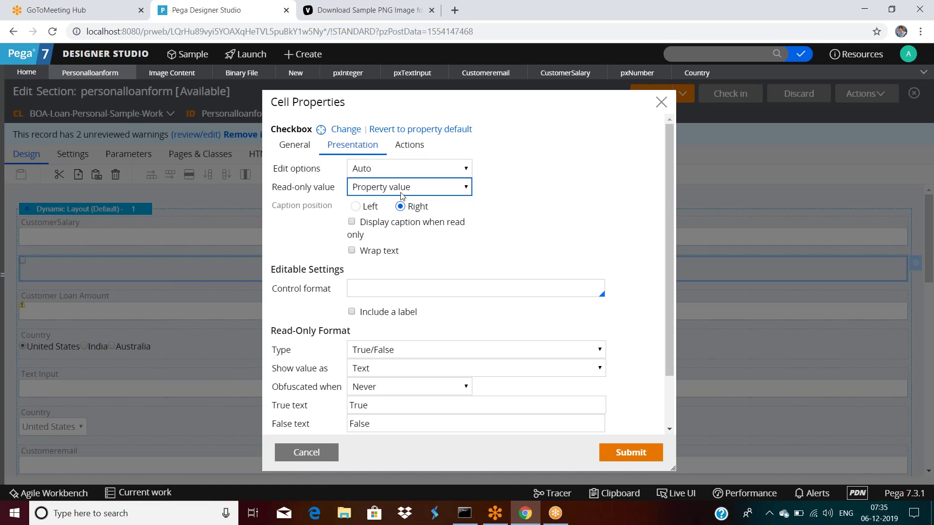
scroll(401, 271, "down", 3)
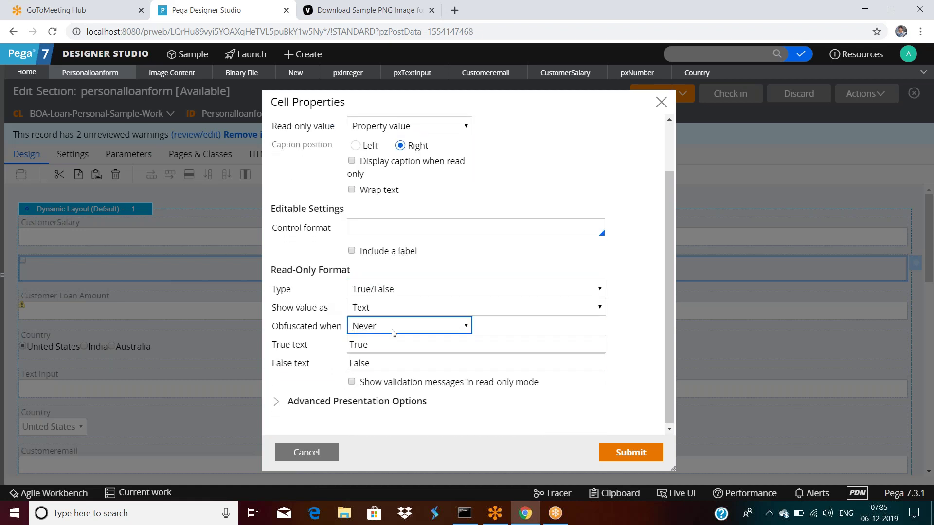
scroll(429, 346, "up", 3)
scroll(429, 346, "up", 2)
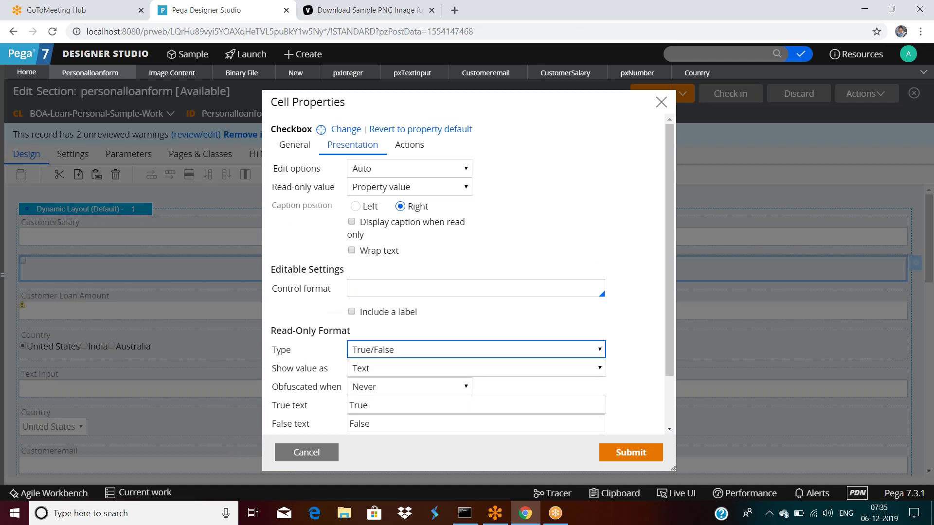
scroll(389, 289, "down", 3)
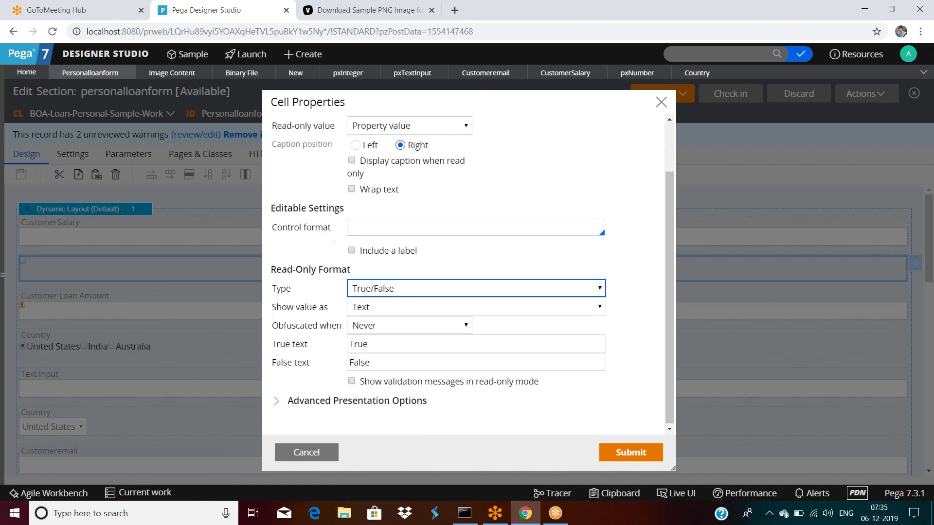
left_click(390, 289)
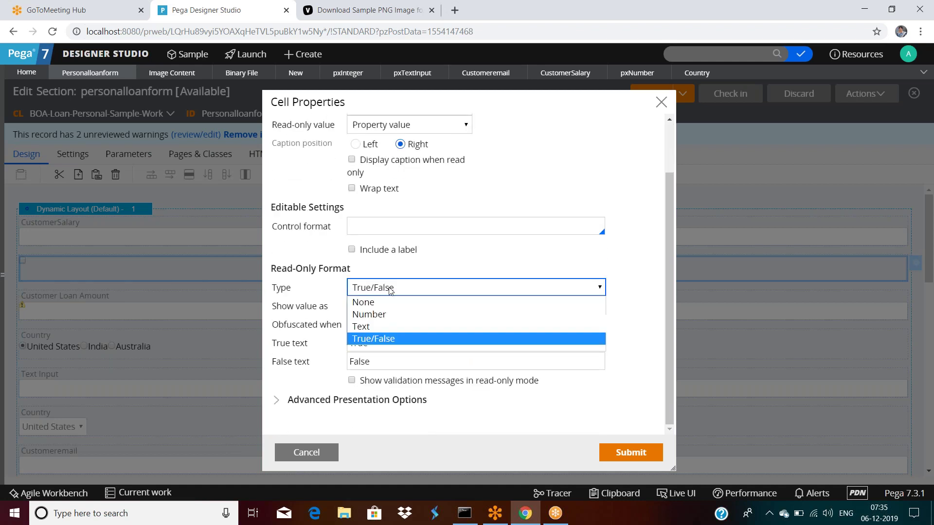
left_click(389, 289)
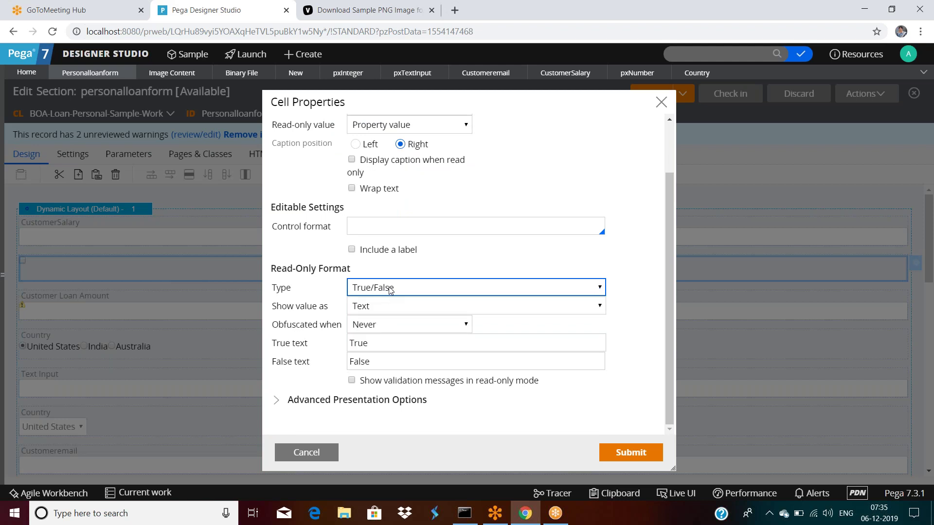
double_click(390, 343)
type("Yes")
double_click(390, 361)
type("No")
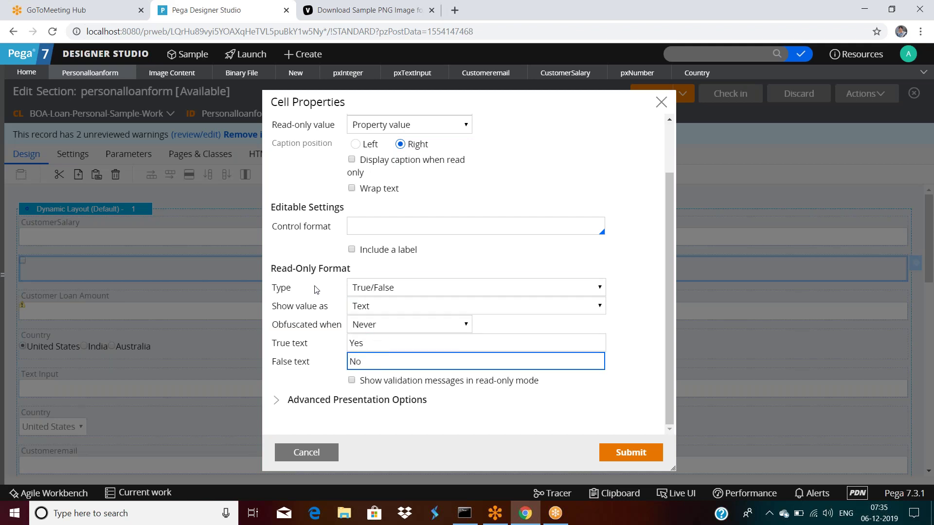
left_click(377, 291)
left_click(375, 292)
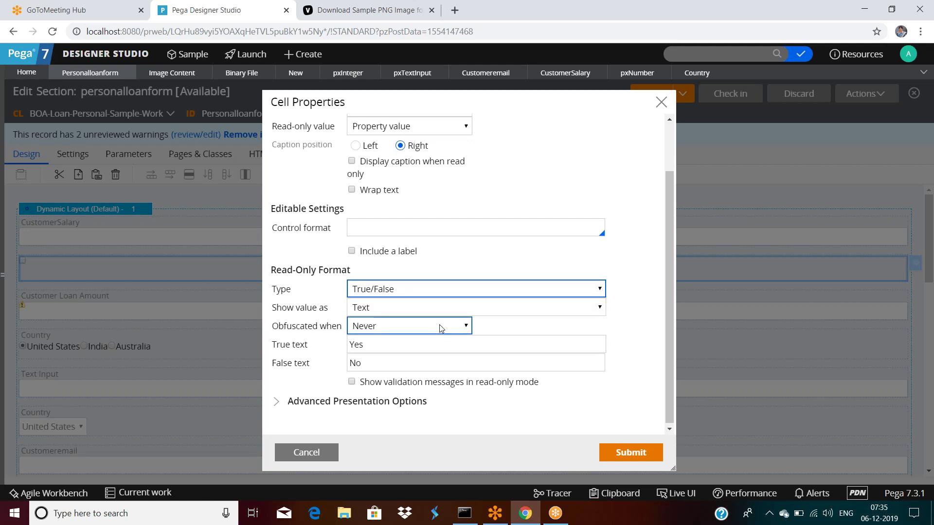
scroll(440, 327, "up", 2)
left_click(623, 451)
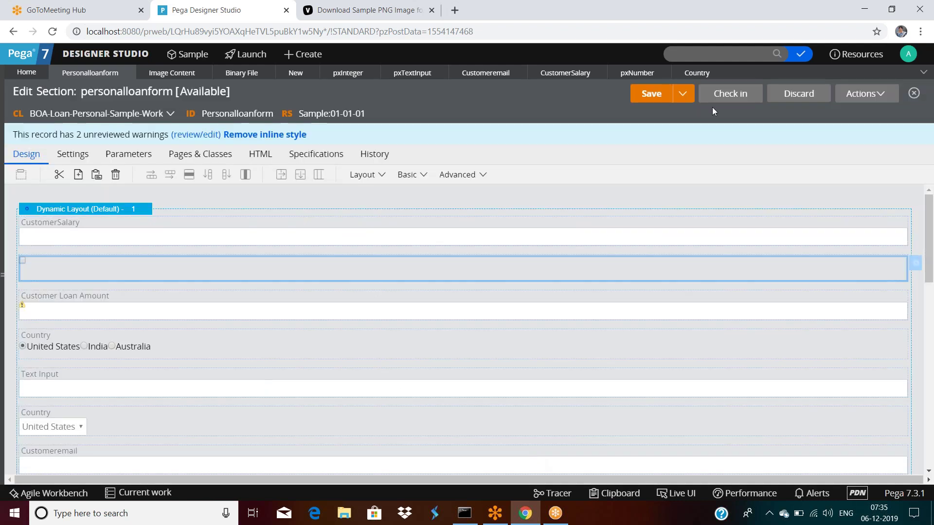
Save the personalloanform section and run it in a preview.
left_click(651, 94)
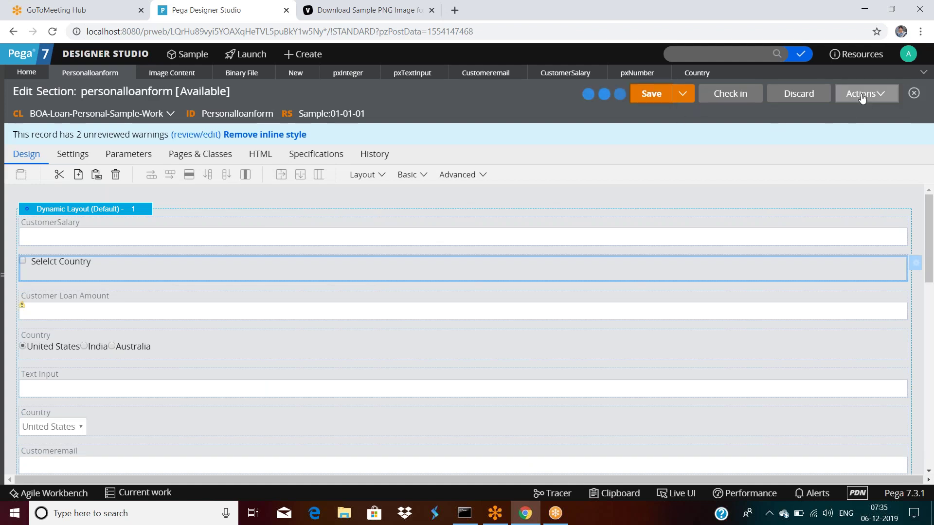
left_click(863, 97)
left_click(837, 117)
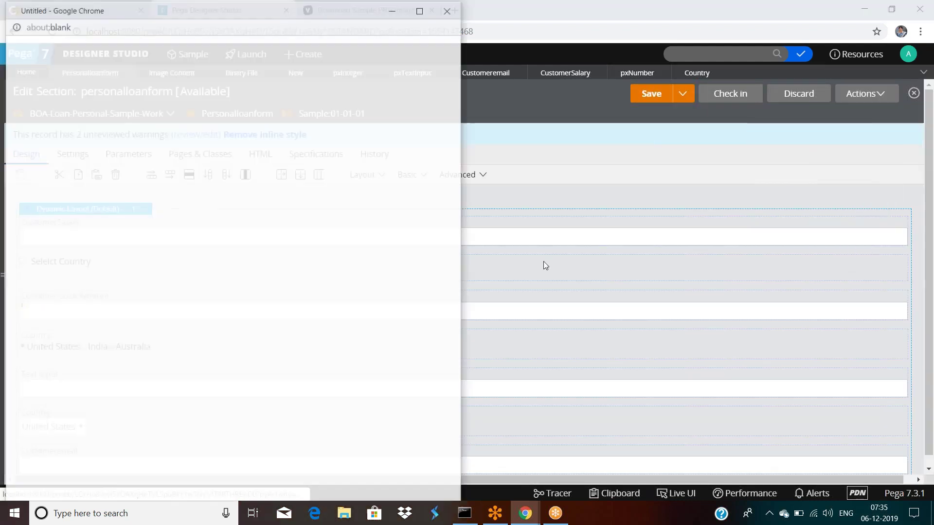
left_click(182, 307)
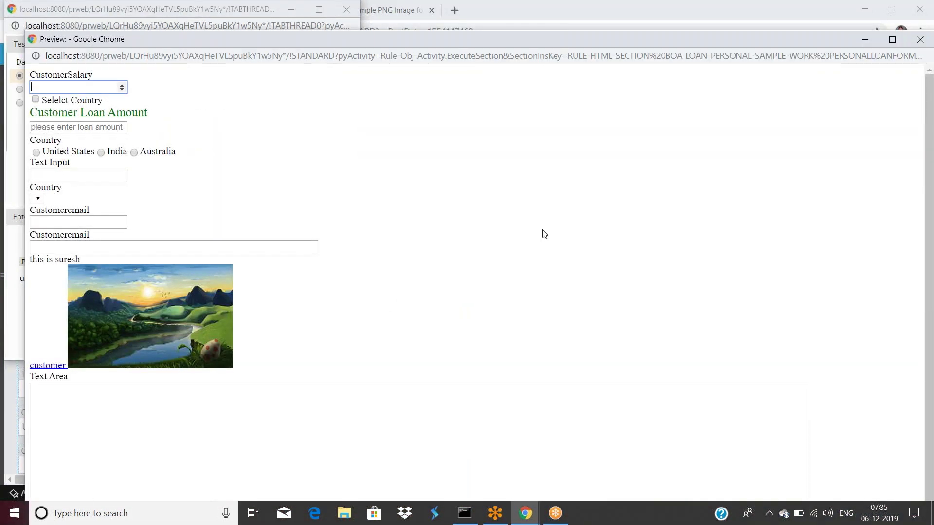
Tick the Selelct Country checkbox in the preview, then close the preview and test windows.
left_click(35, 100)
left_click(741, 25)
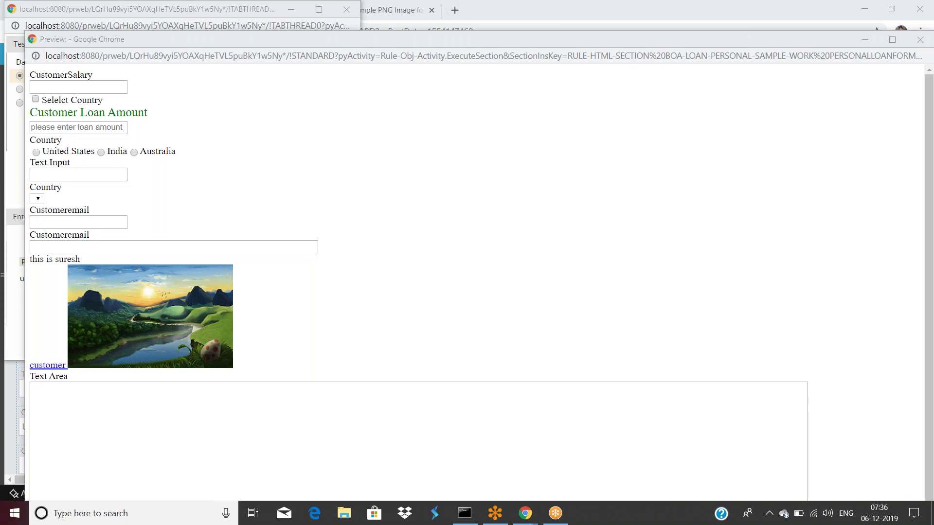
double_click(459, 42)
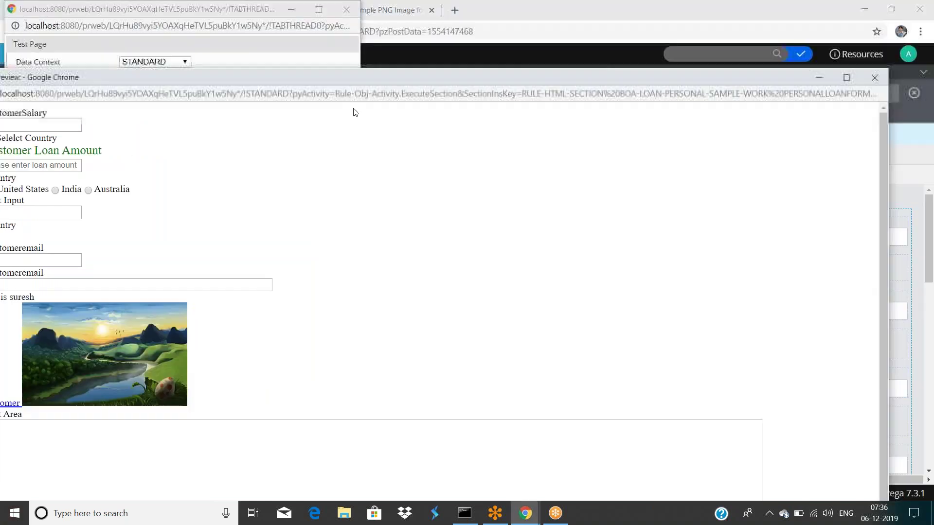
left_click(793, 144)
left_click_drag(247, 22, 251, 48)
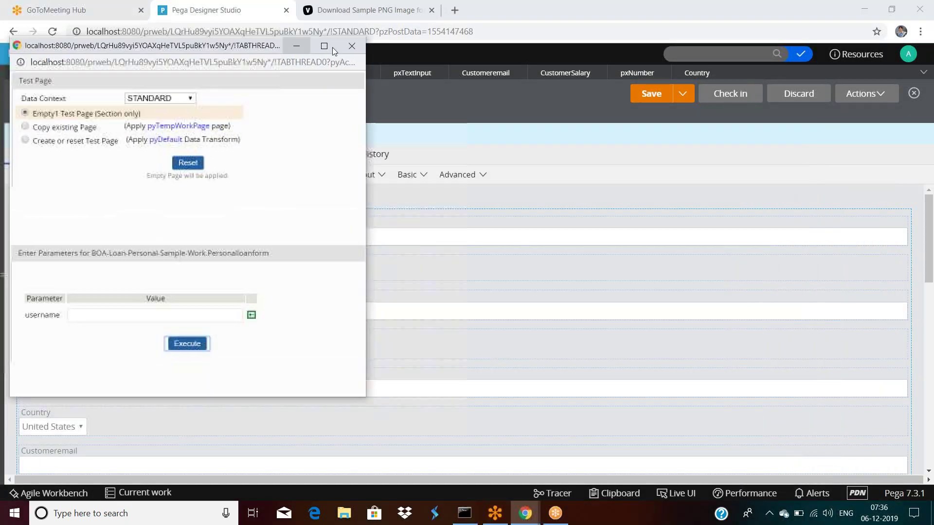
left_click(348, 38)
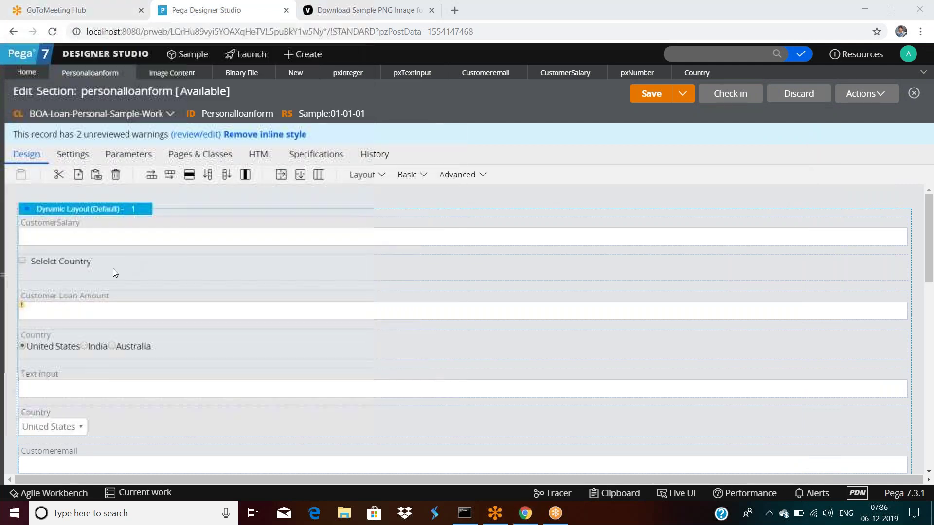
Review the checkbox's read-only format: True/False type, value shown as text, obfuscation Never.
double_click(85, 273)
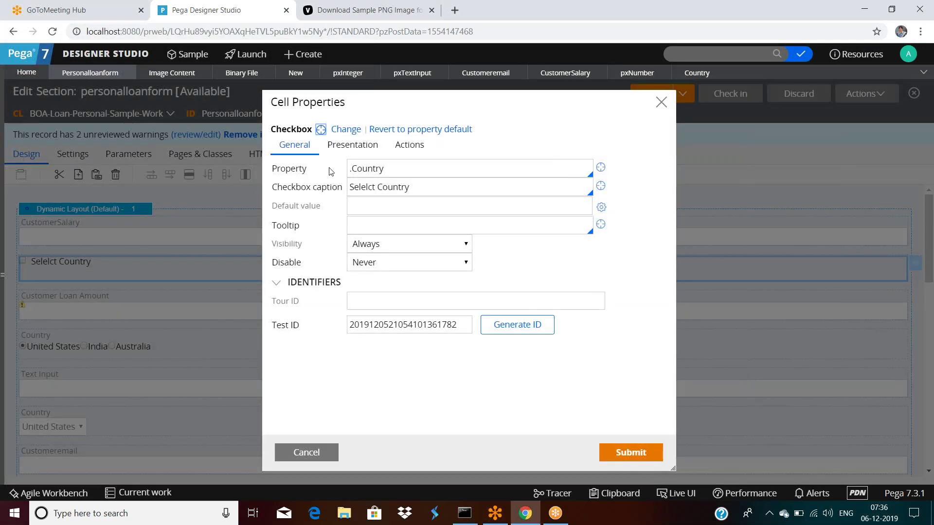
left_click(430, 171)
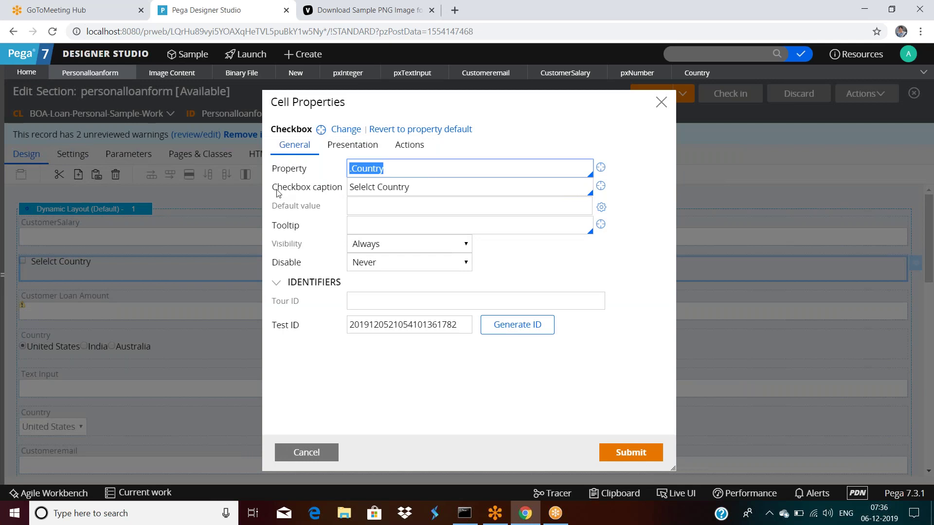
left_click(352, 145)
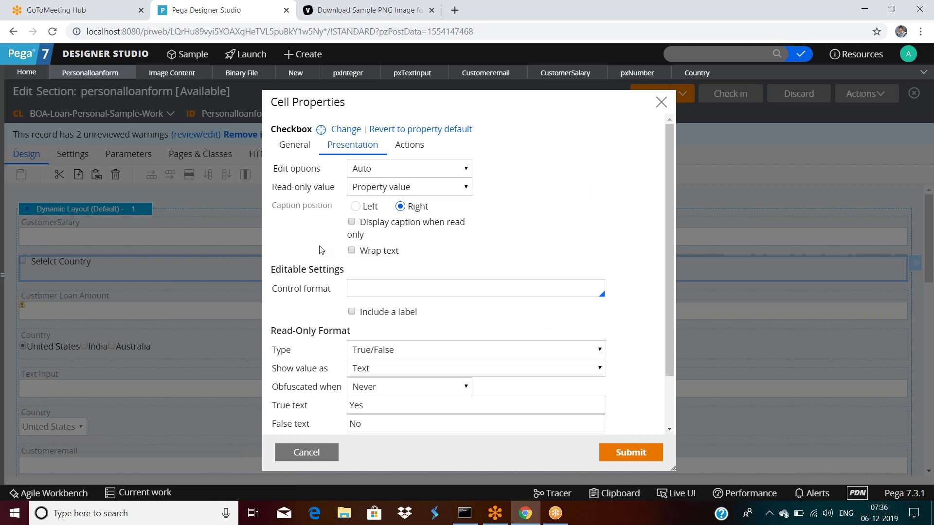
scroll(305, 243, "down", 2)
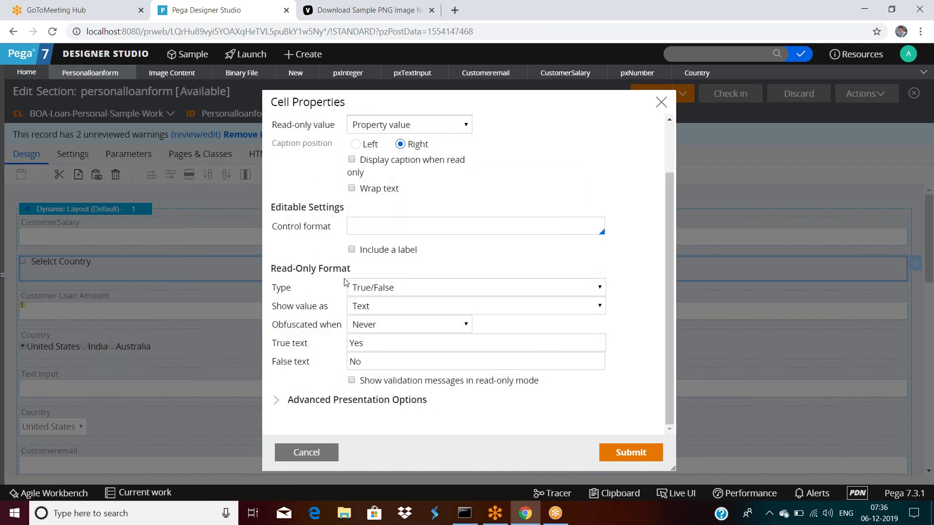
scroll(350, 241, "up", 2)
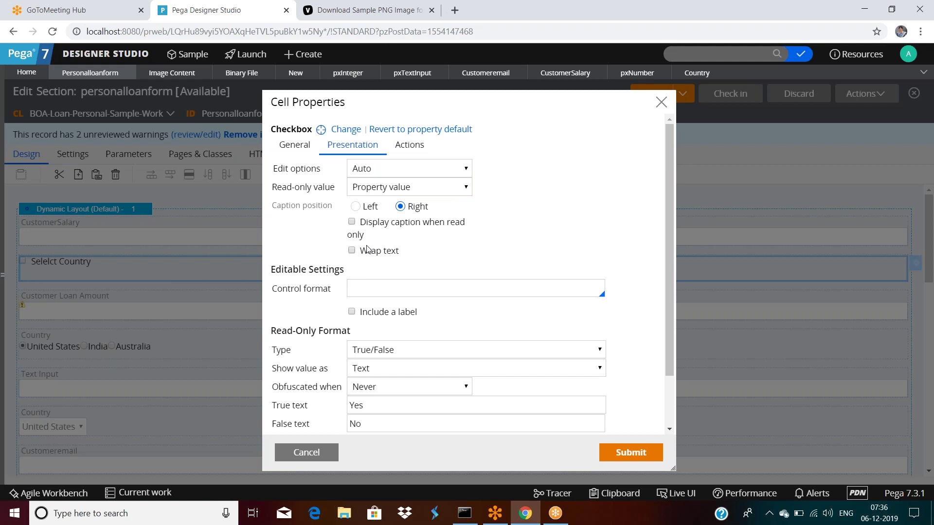
left_click(367, 359)
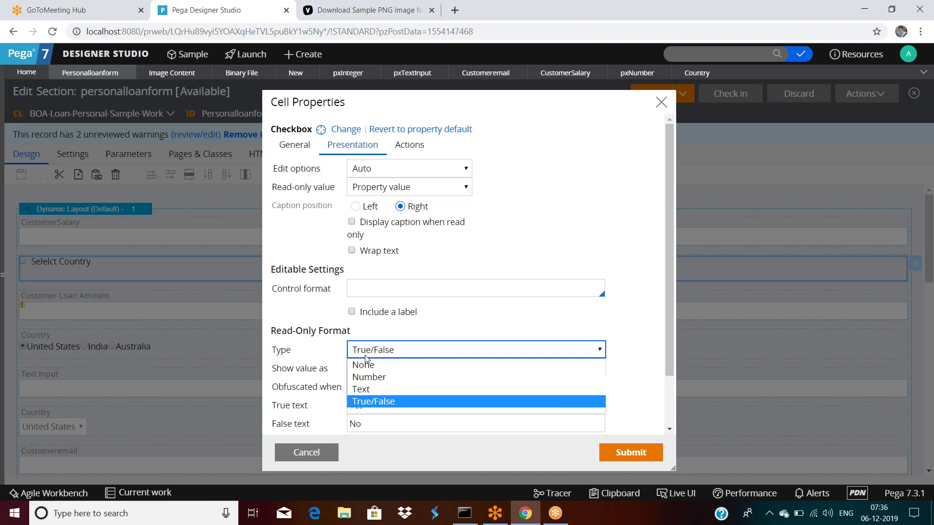
left_click(366, 358)
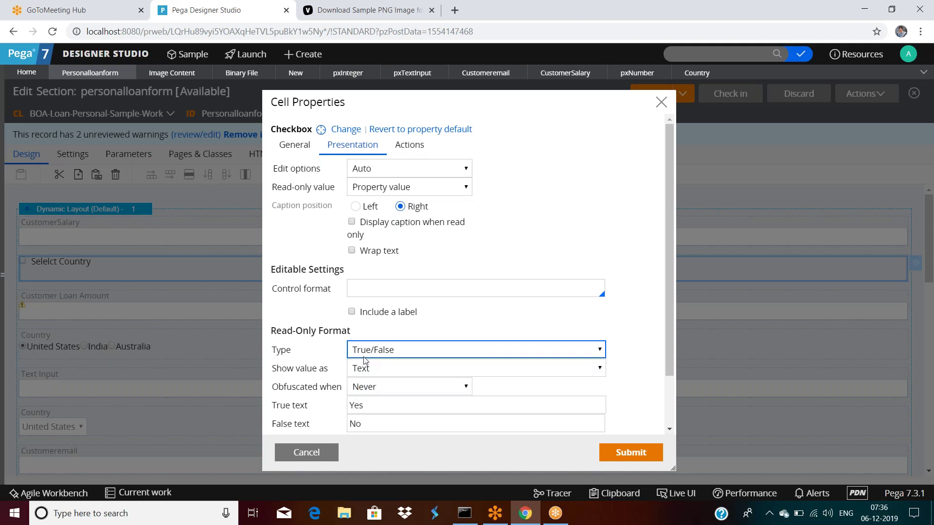
scroll(365, 360, "down", 1)
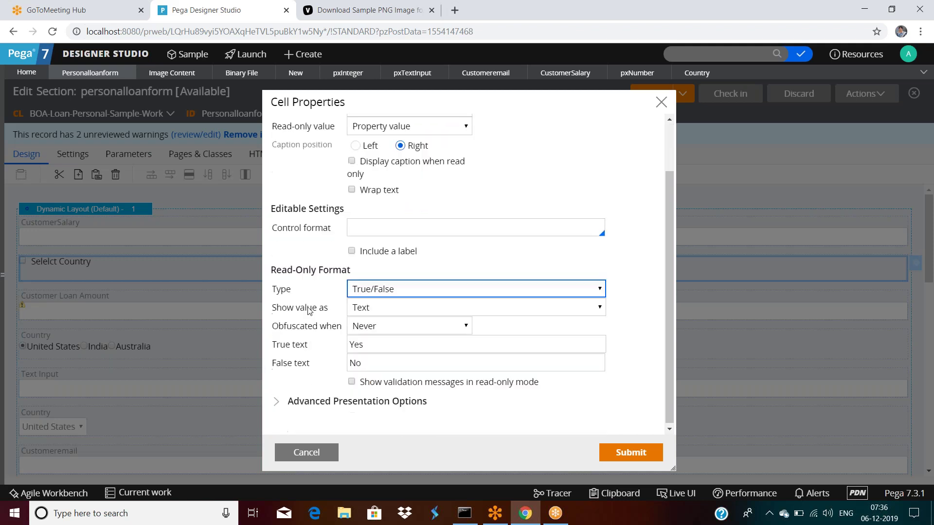
left_click(399, 311)
left_click(399, 311)
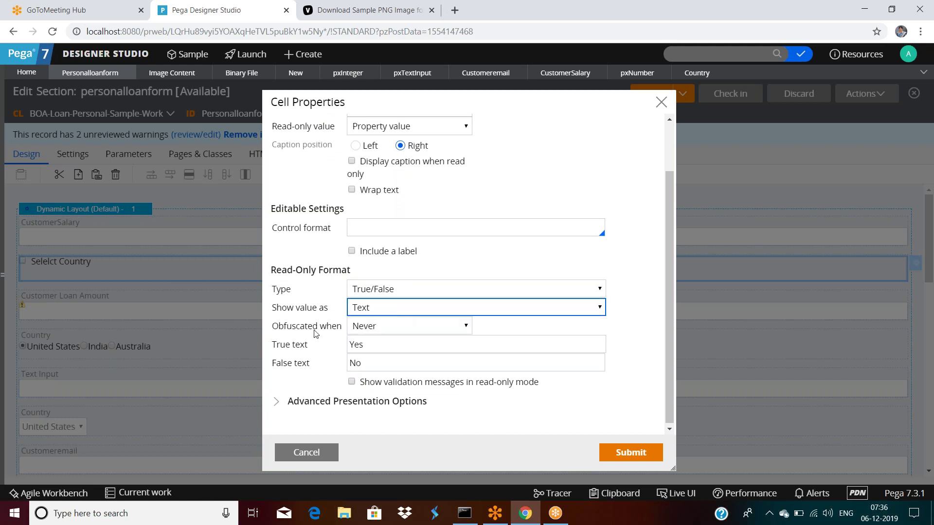
left_click(377, 327)
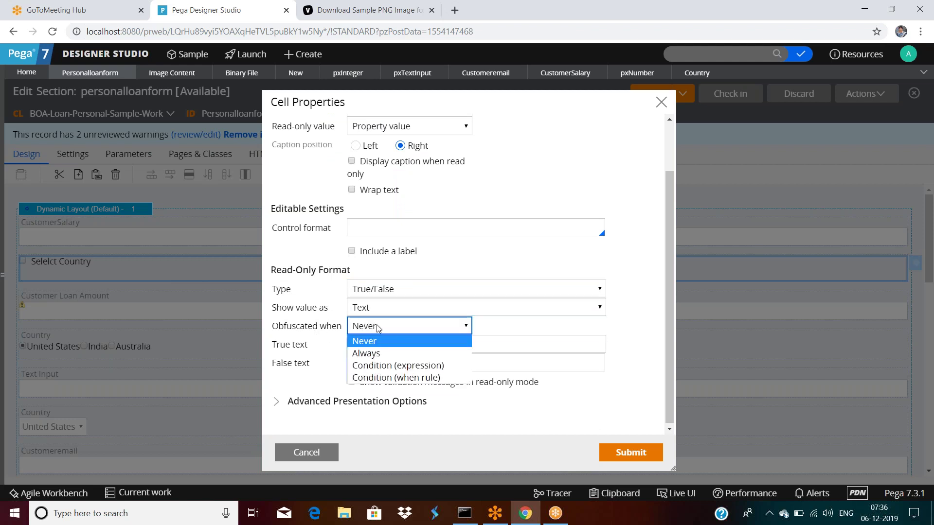
left_click(377, 327)
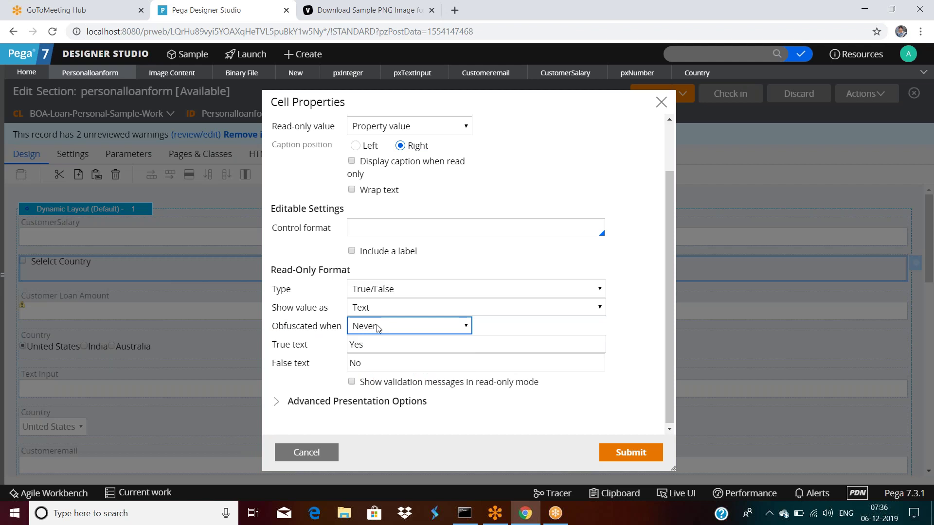
Check the True text Yes setting and set Edit options to Read-only (always).
triple_click(282, 350)
triple_click(313, 350)
left_click_drag(272, 326, 341, 331)
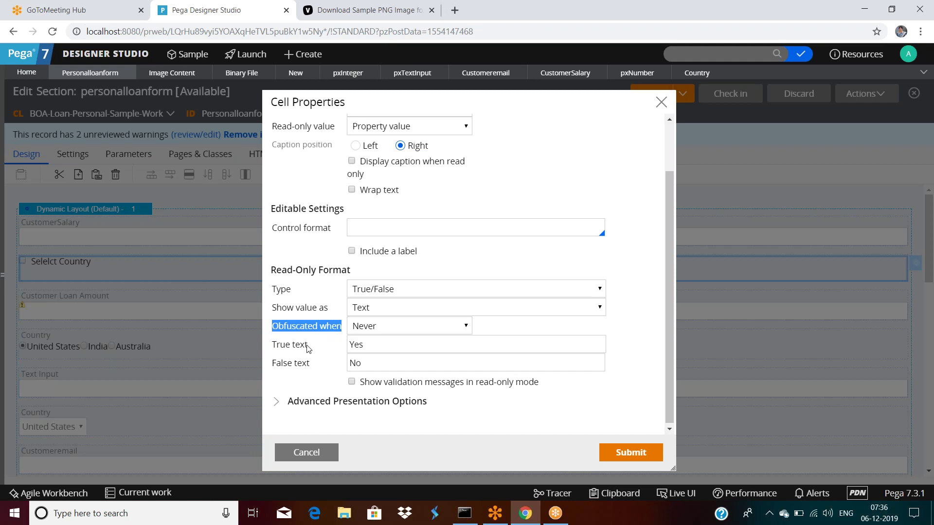
left_click_drag(273, 354, 319, 357)
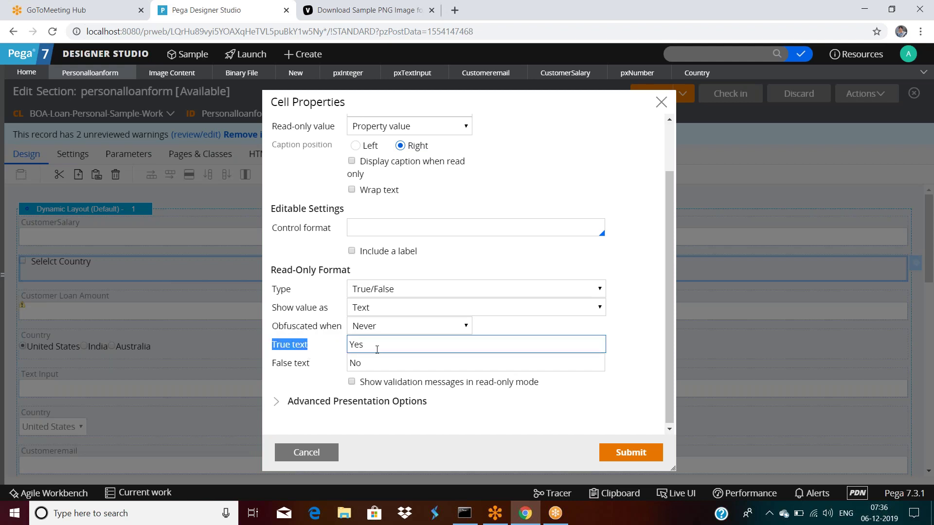
left_click(295, 364)
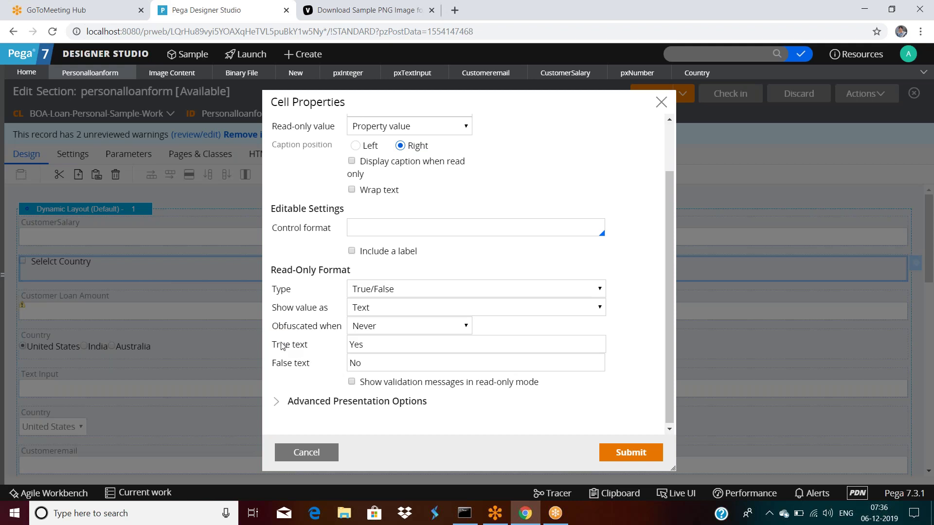
double_click(367, 344)
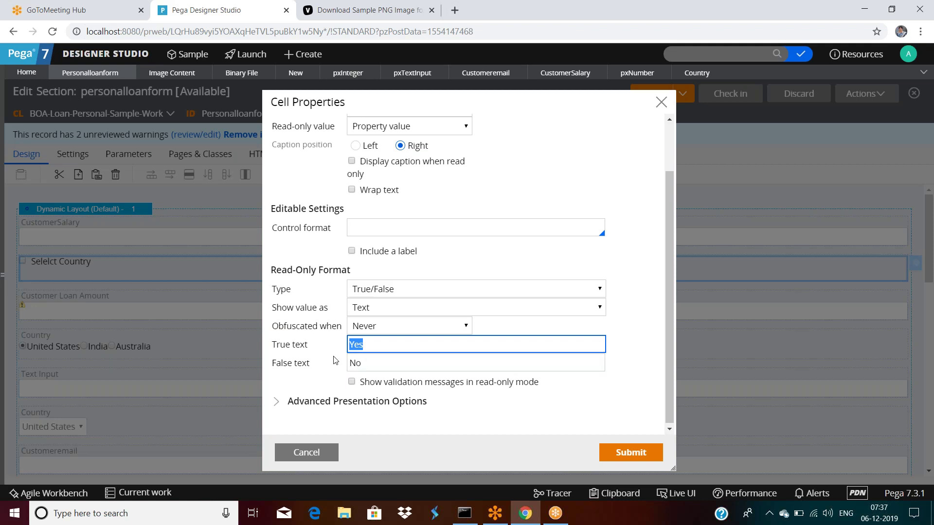
scroll(471, 211, "up", 2)
left_click(370, 169)
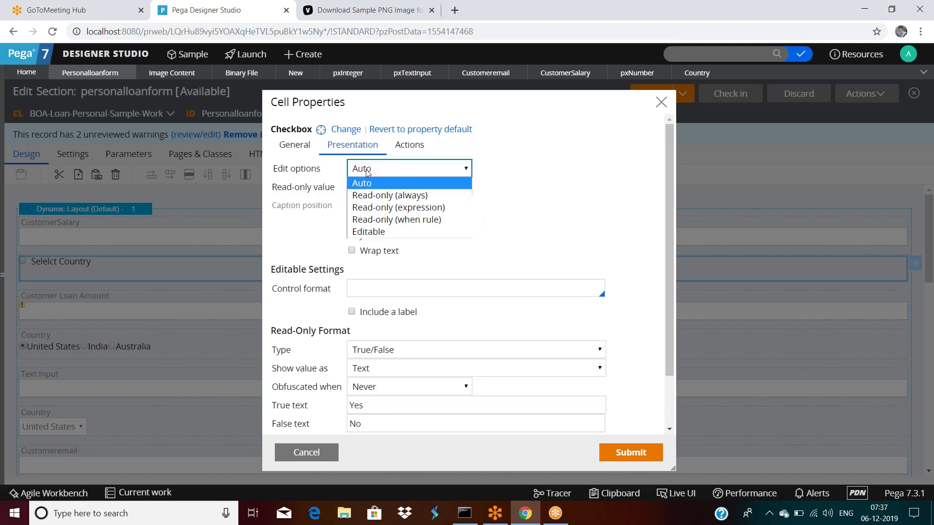
left_click(377, 198)
Submit the read-only Country checkbox, save the section, and start a test run.
scroll(548, 235, "down", 1)
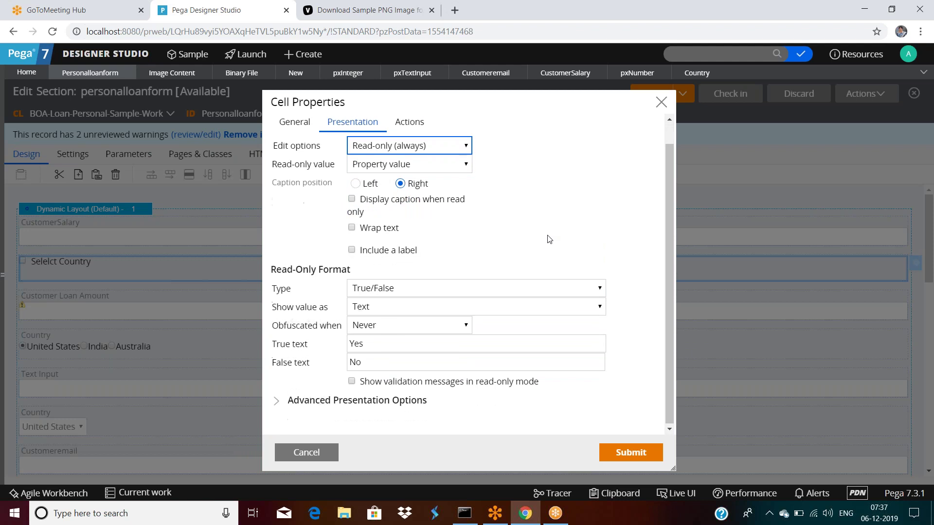
left_click(631, 452)
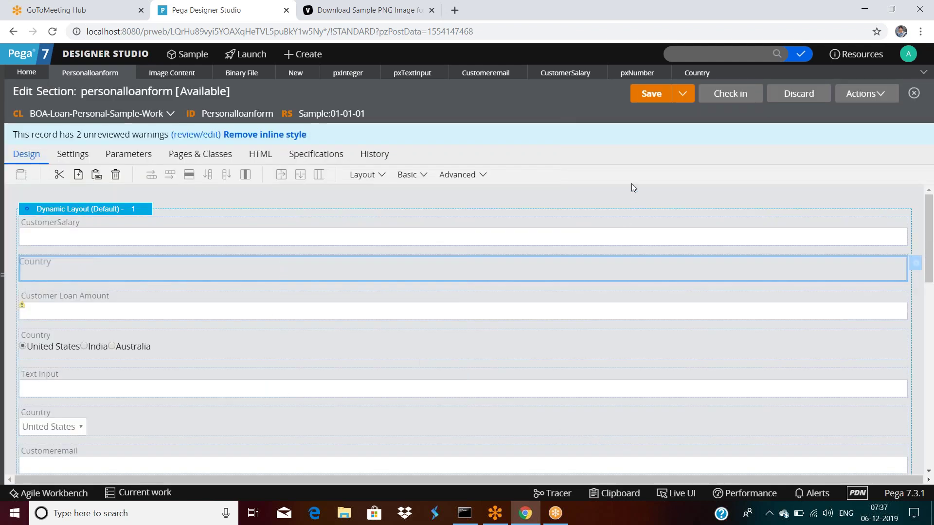
left_click(651, 93)
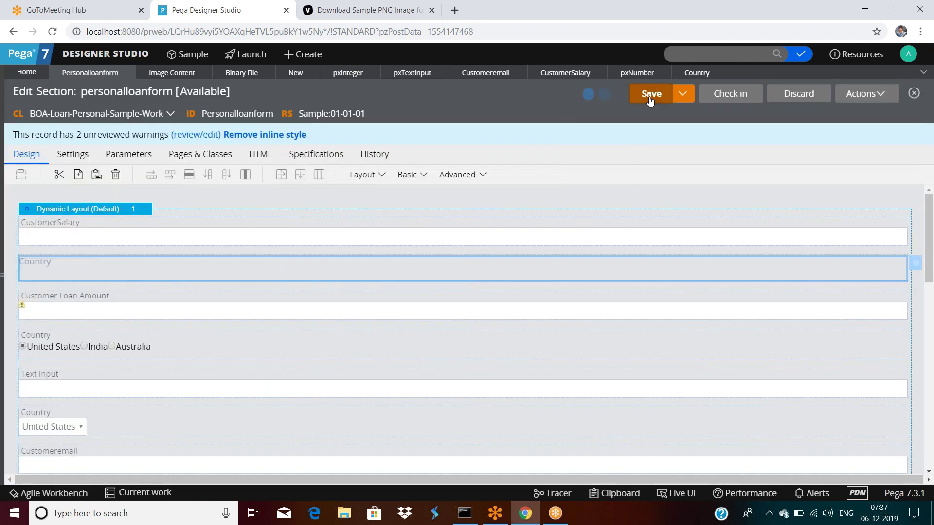
left_click(856, 95)
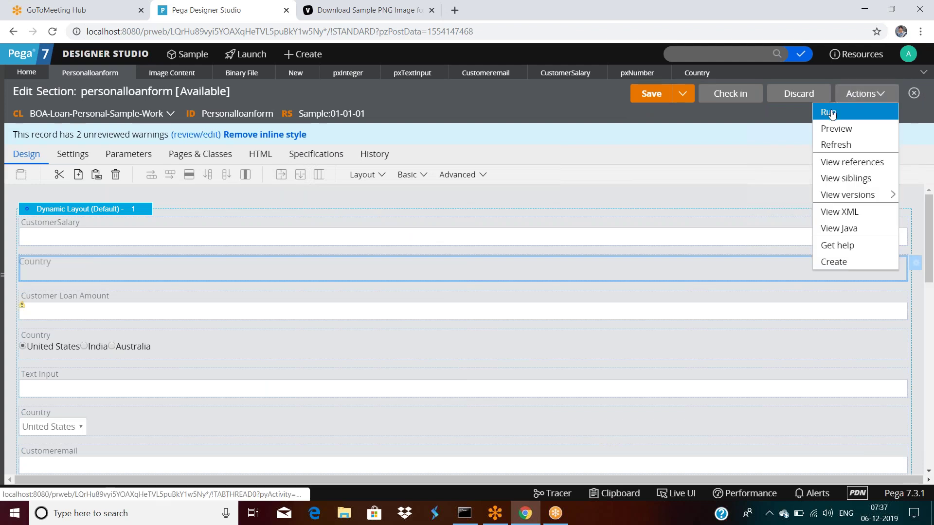
left_click(830, 112)
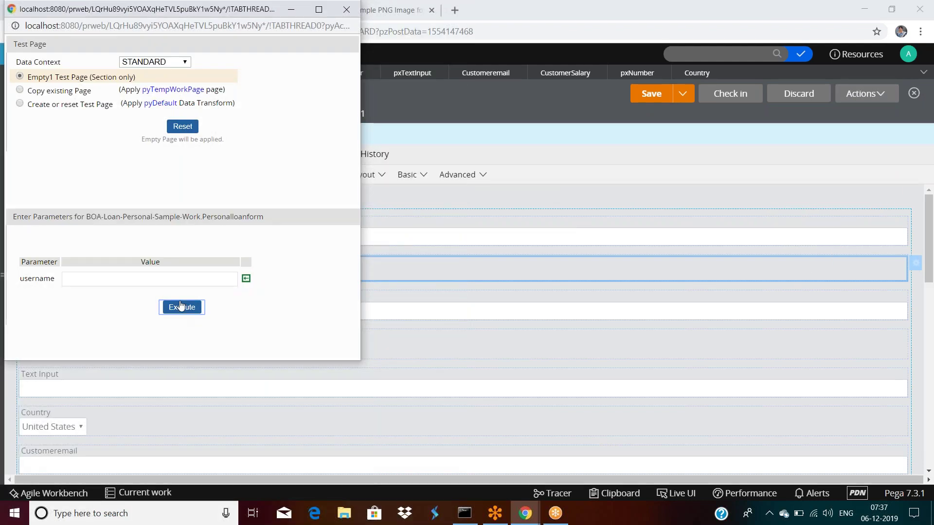
Preview the form showing the checkbox as No, then close the preview and test windows.
left_click(181, 307)
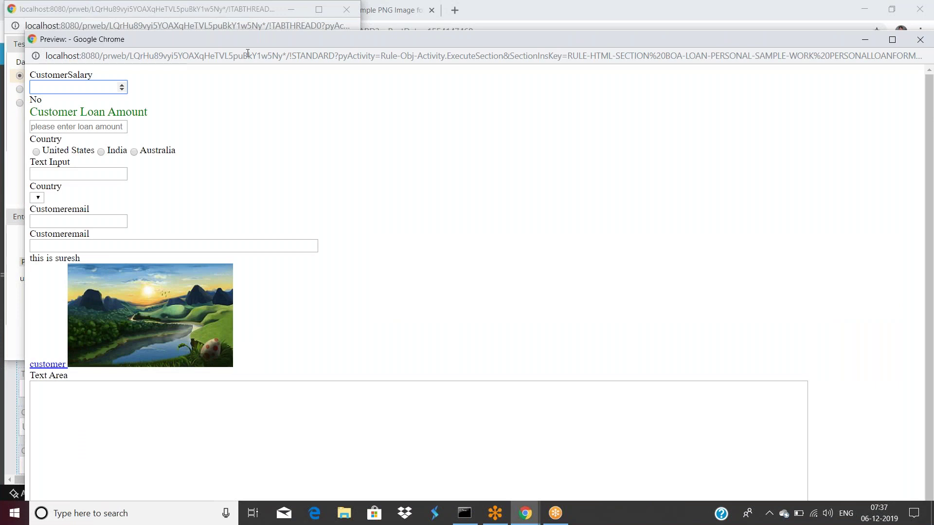
left_click_drag(276, 39, 248, 140)
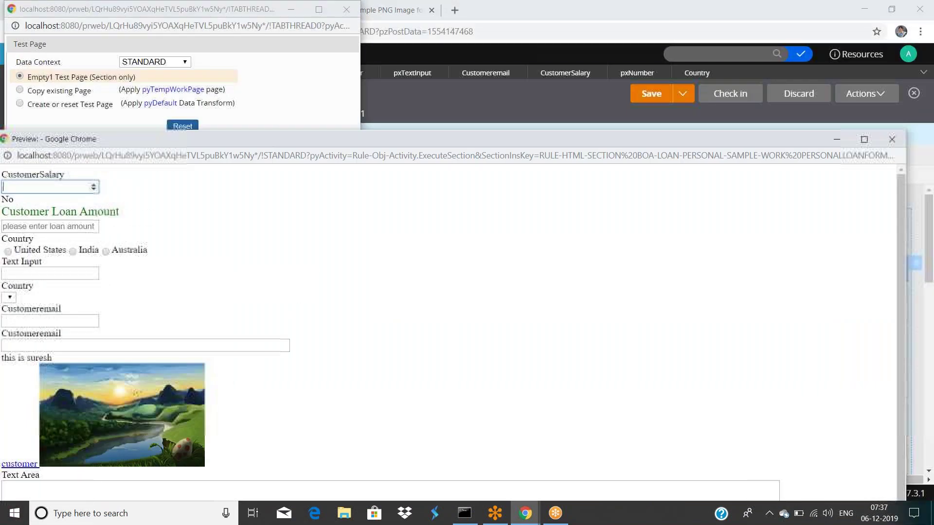
left_click(892, 140)
left_click_drag(264, 34, 256, 100)
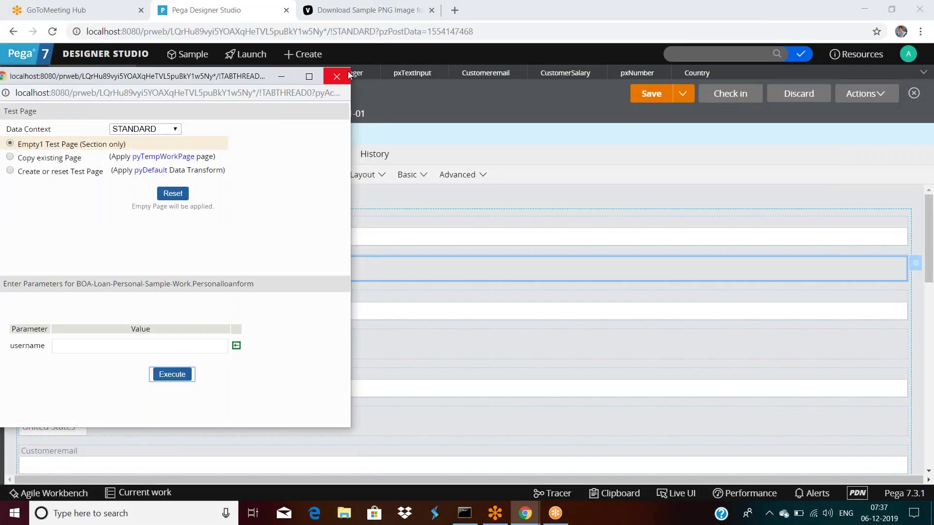
left_click(338, 75)
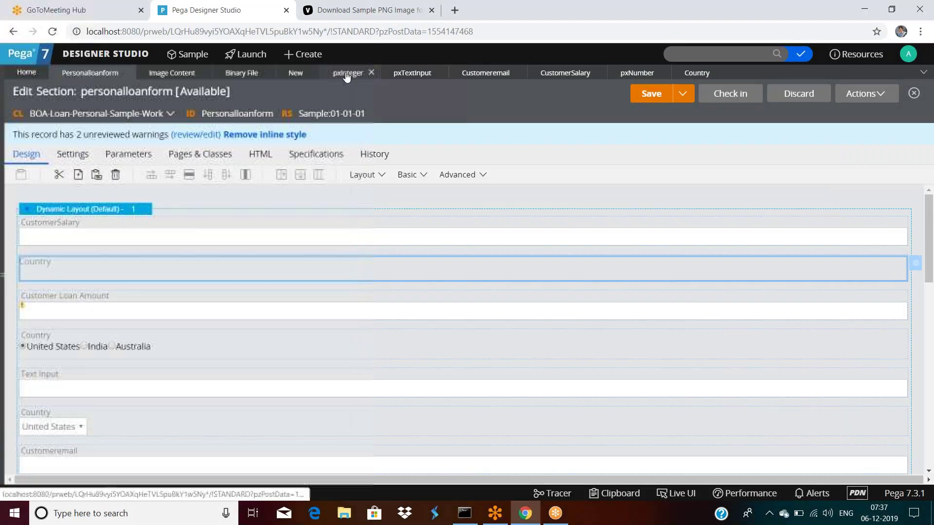
Reopen the Country checkbox cell properties and cancel without changes.
double_click(91, 267)
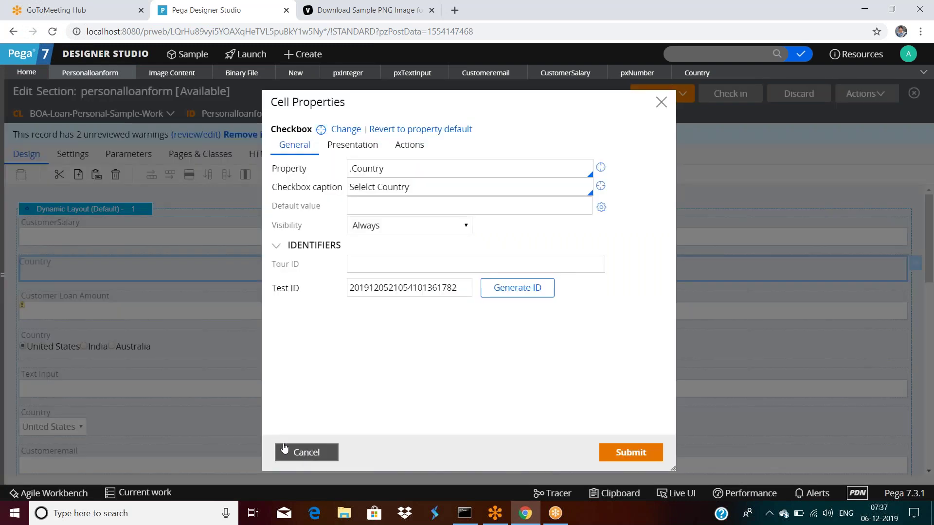
left_click(285, 447)
scroll(488, 262, "down", 5)
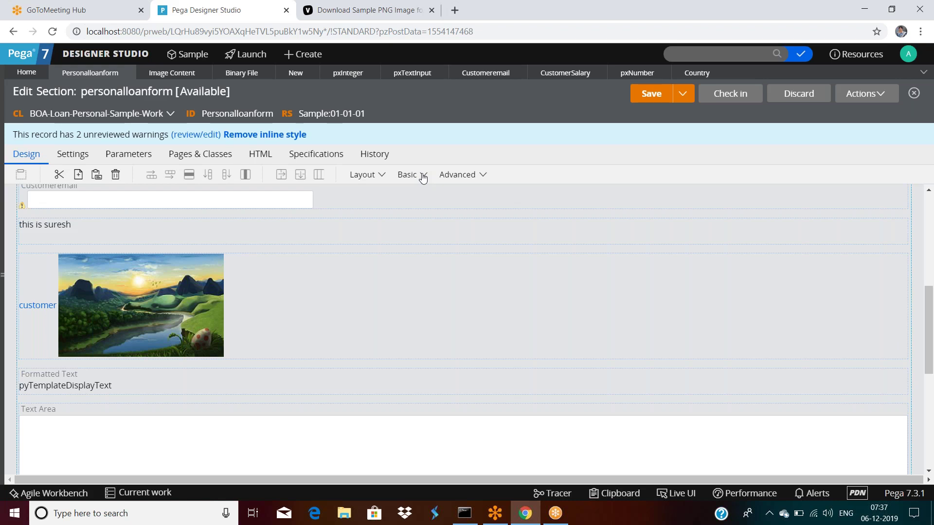
left_click(423, 176)
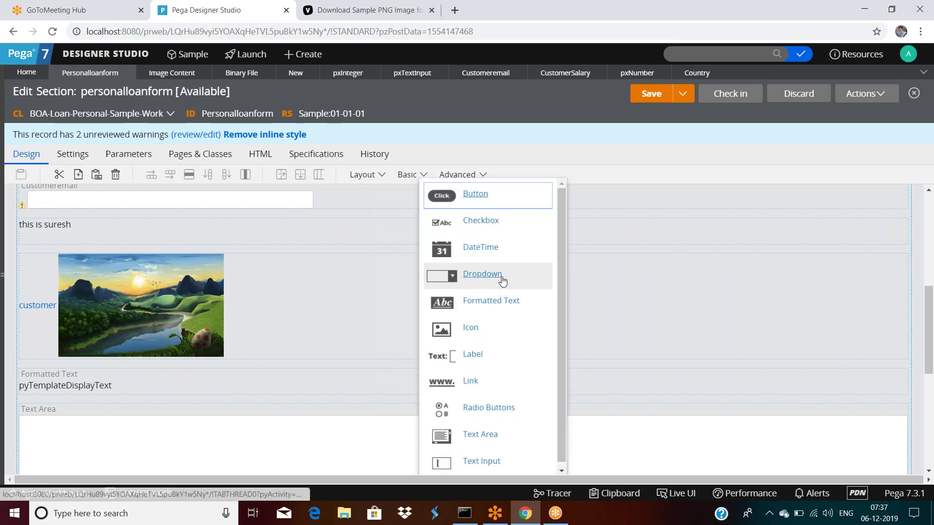
Place a DateTime control above 'this is suresh' and begin entering its property.
left_click(448, 253)
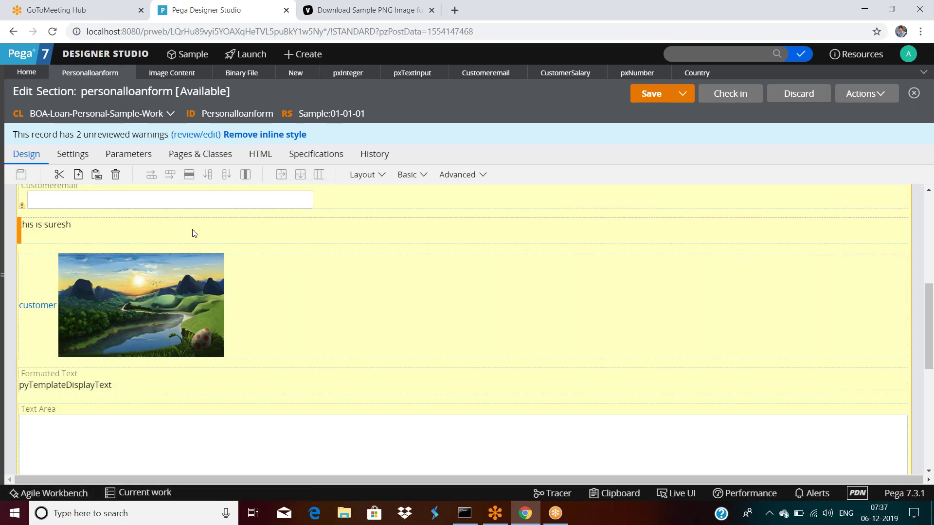
left_click(321, 272)
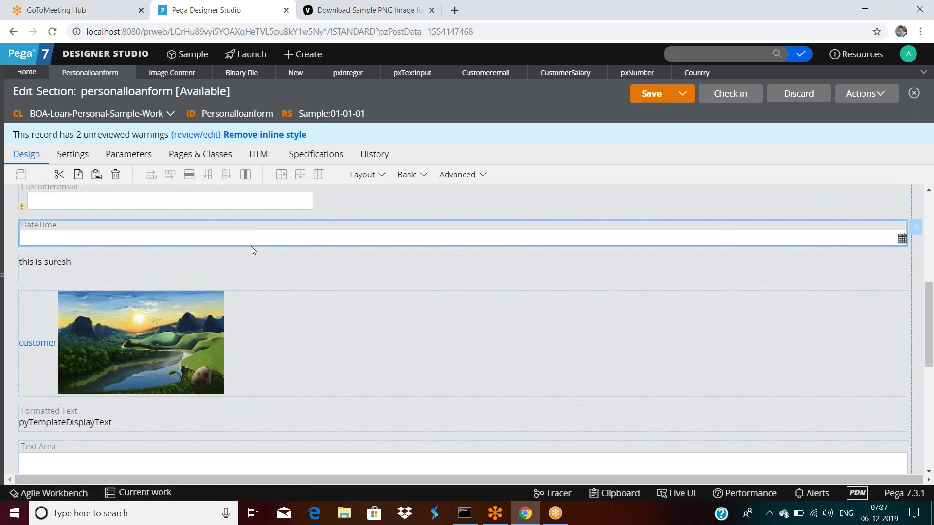
left_click(301, 176)
left_click(390, 169)
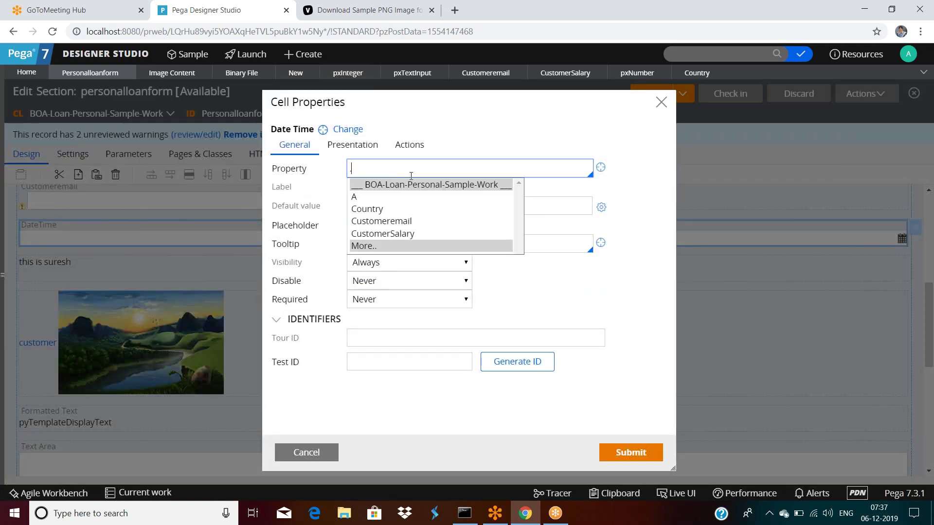
type(".cus")
key("BackSpace")
key("BackSpace")
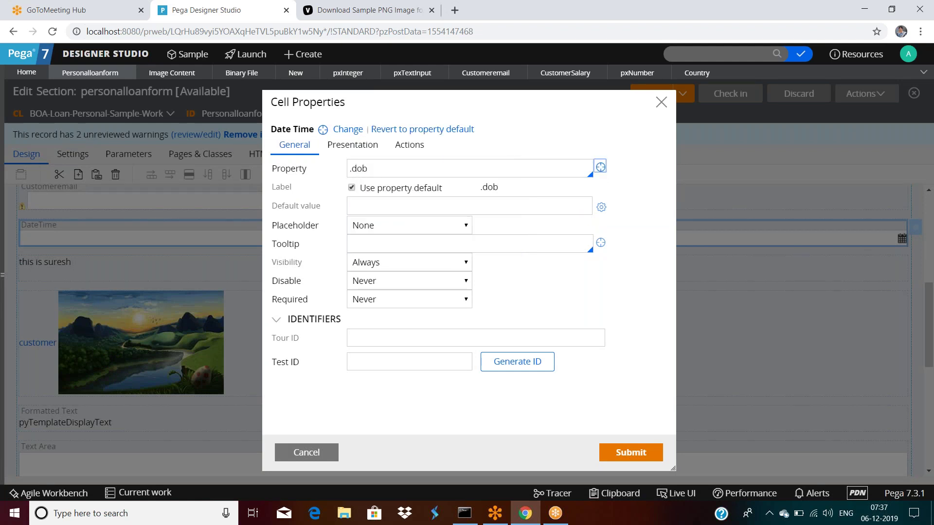
Create the dob property with type DateTime, save it, and return to personalloanform.
left_click(600, 167)
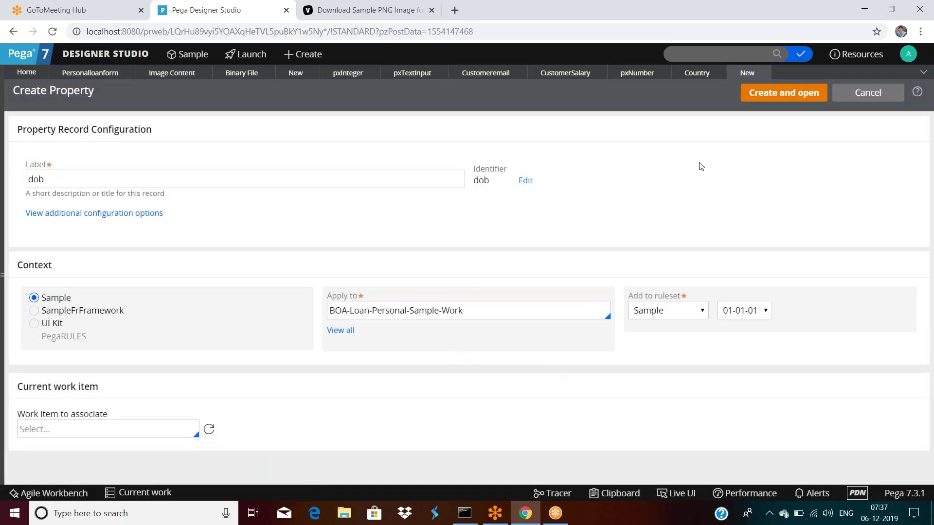
left_click(777, 93)
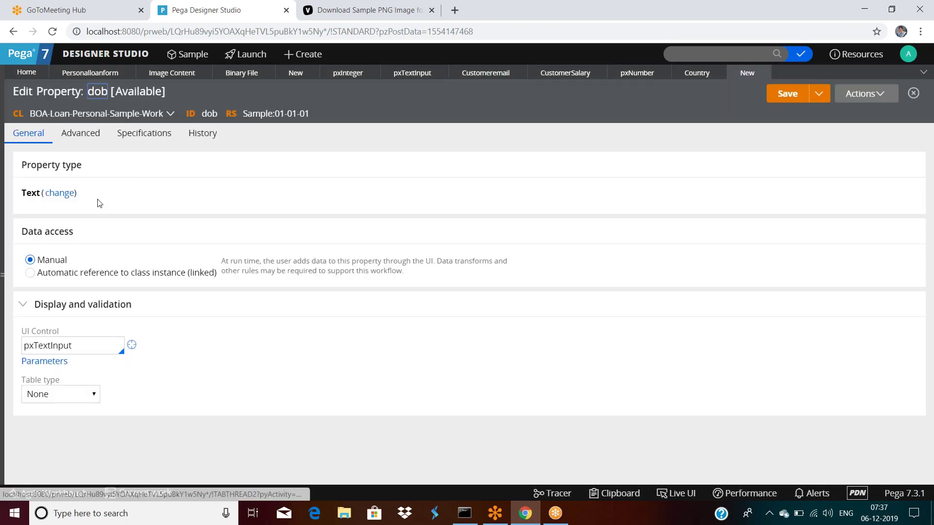
left_click(54, 194)
left_click(78, 256)
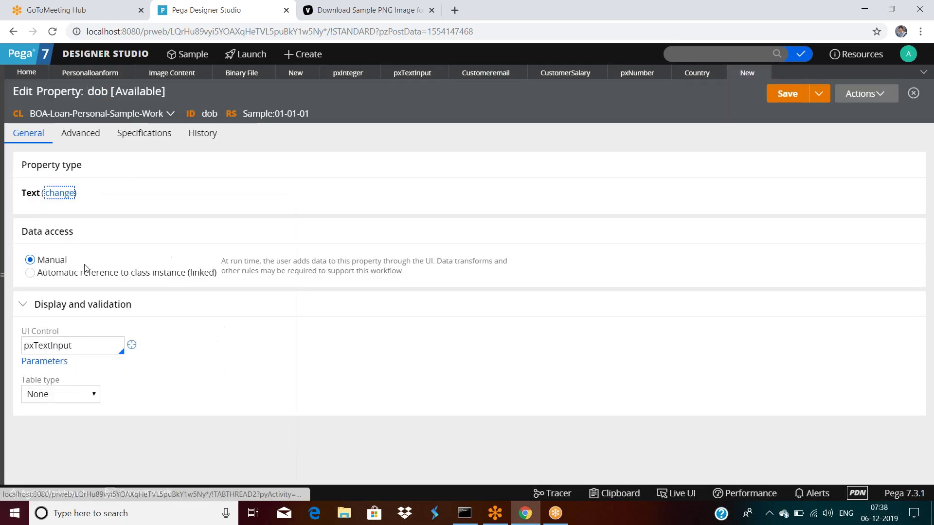
left_click(767, 95)
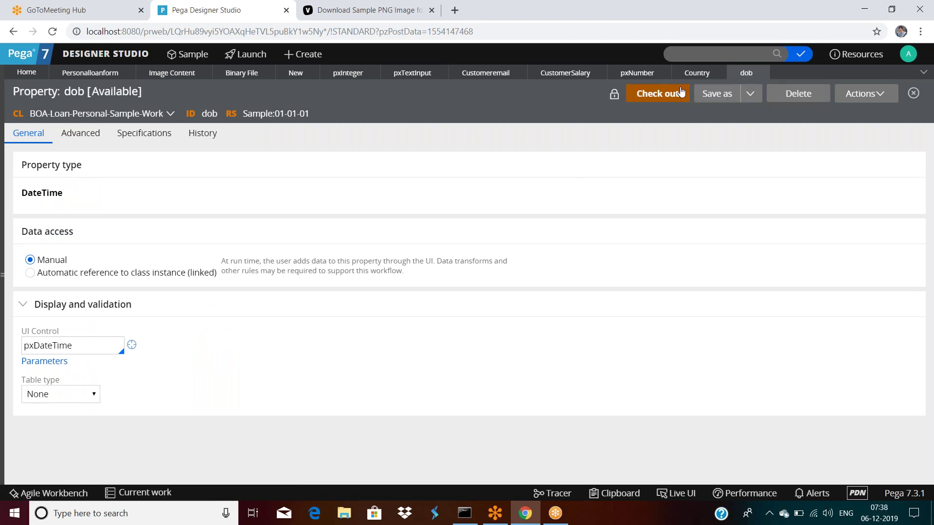
left_click(93, 74)
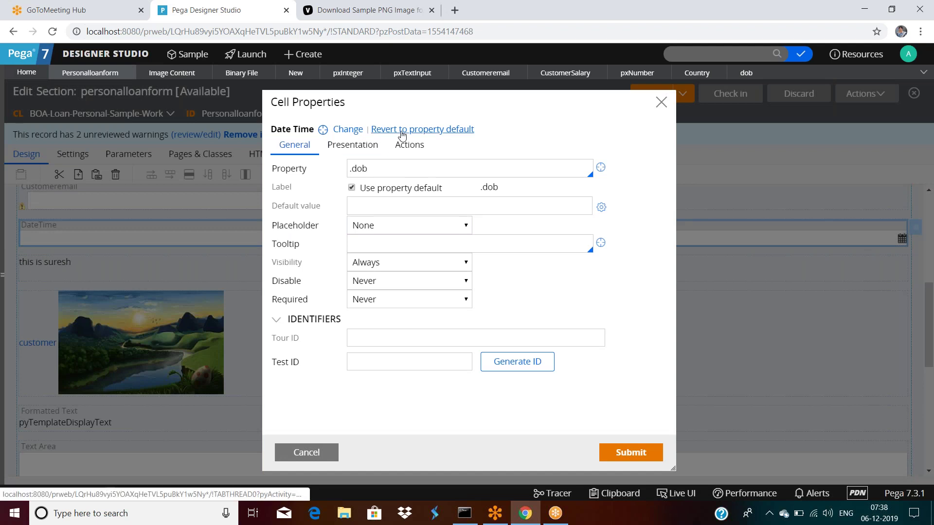
Review the dob cell's Text Input + calendar presentation settings and submit them.
left_click(356, 146)
scroll(442, 309, "down", 3)
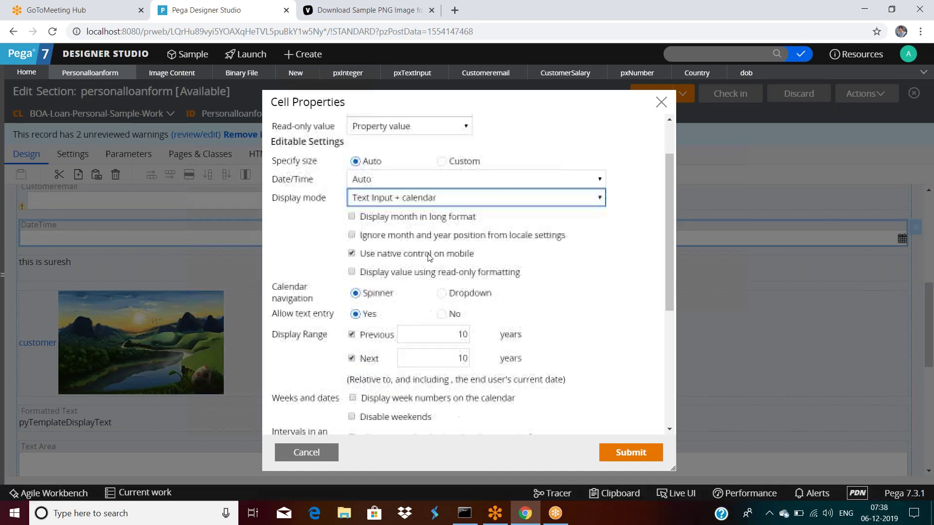
scroll(442, 309, "down", 2)
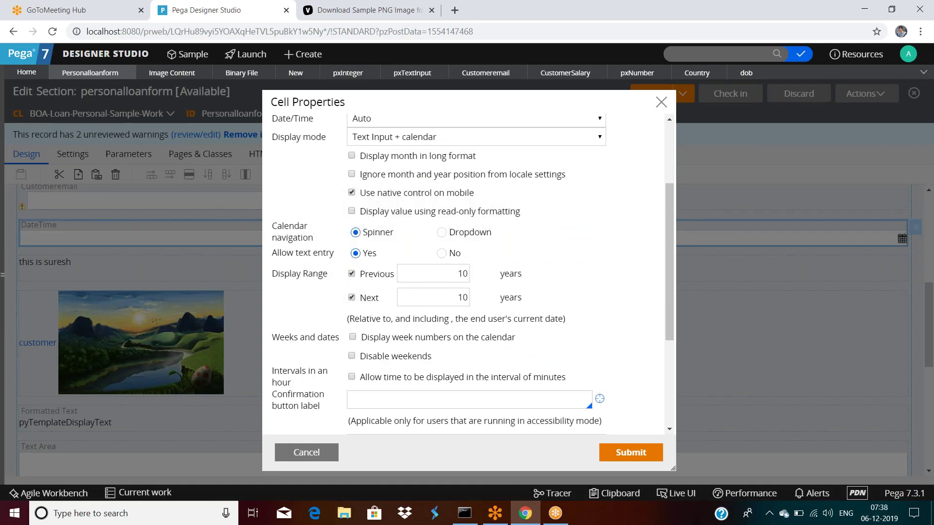
scroll(427, 265, "down", 2)
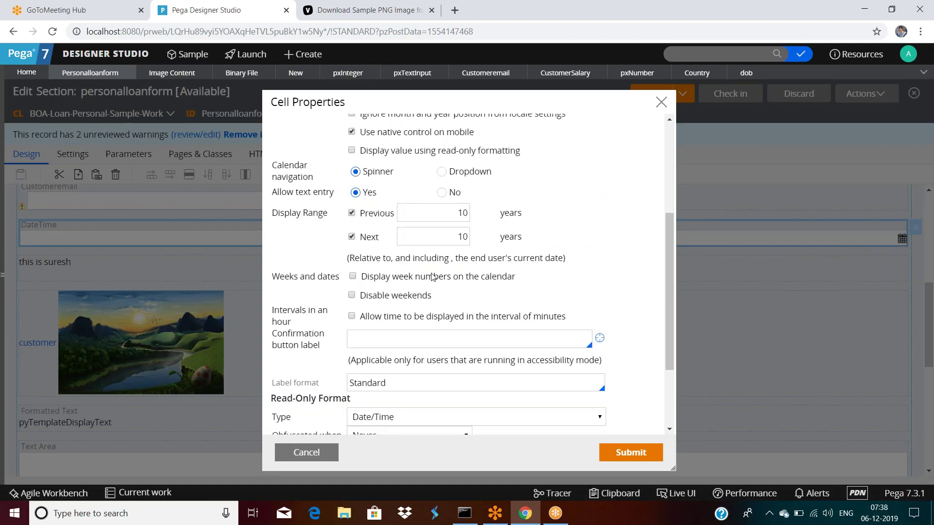
scroll(445, 229, "down", 3)
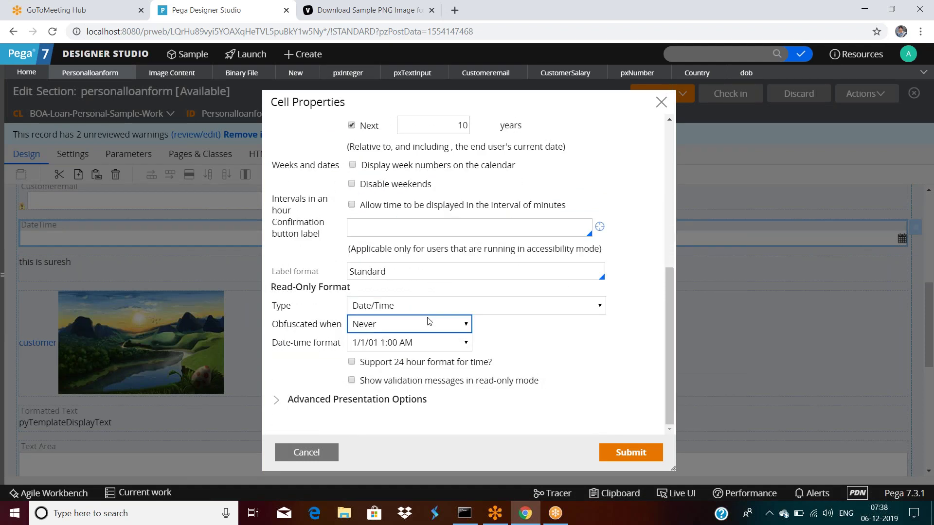
scroll(429, 321, "up", 3)
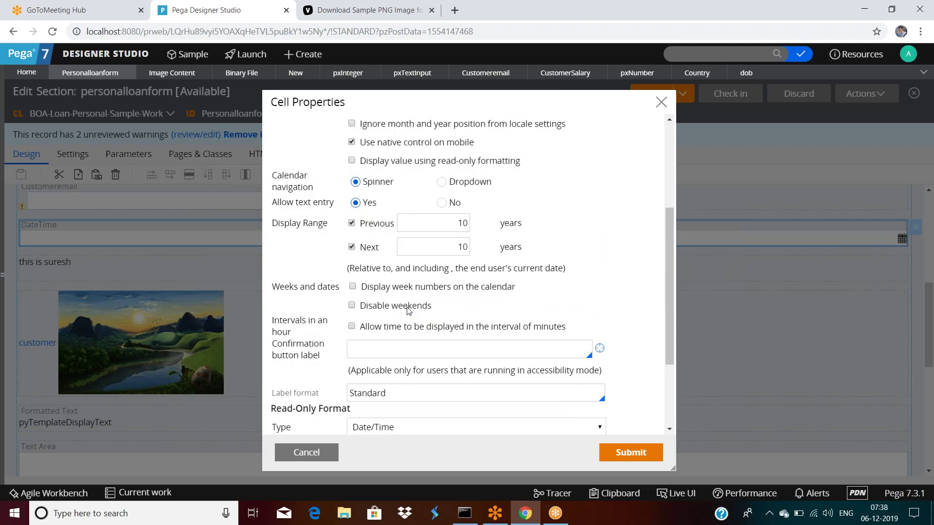
scroll(408, 310, "up", 4)
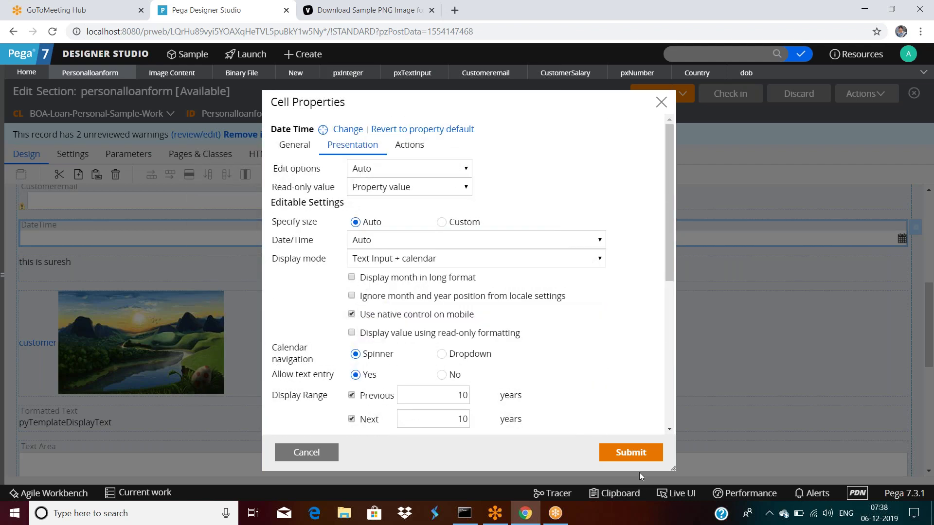
left_click(631, 453)
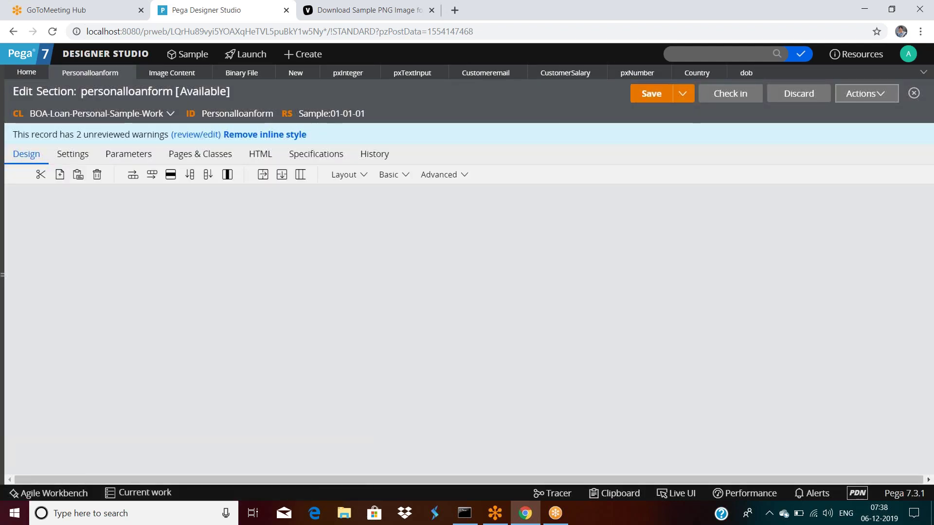
Run the section, try the dob date field in the preview, and close the test windows.
left_click(866, 93)
left_click(826, 113)
left_click(176, 311)
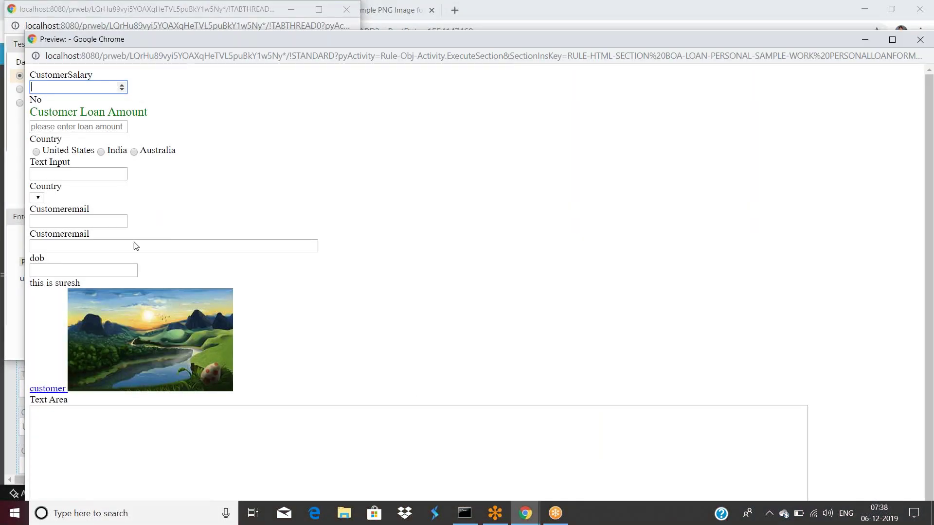
left_click(107, 268)
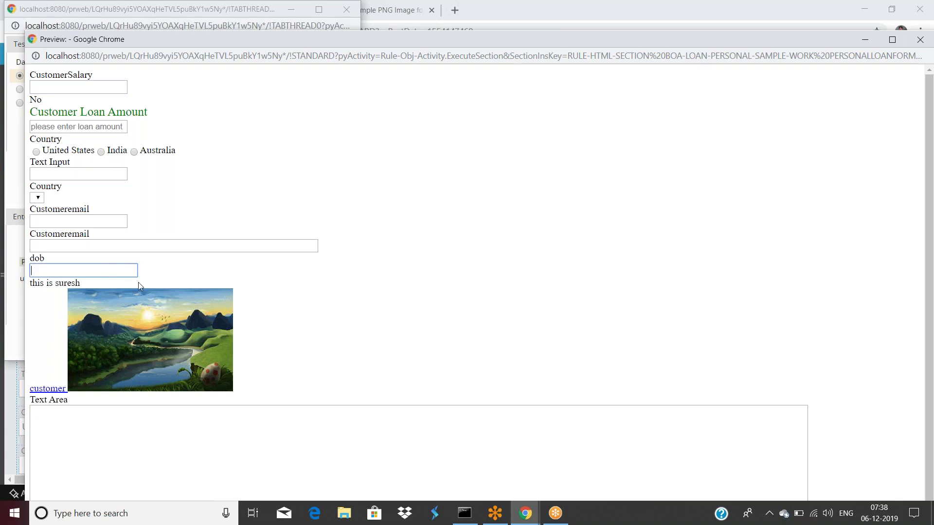
double_click(614, 40)
left_click(874, 141)
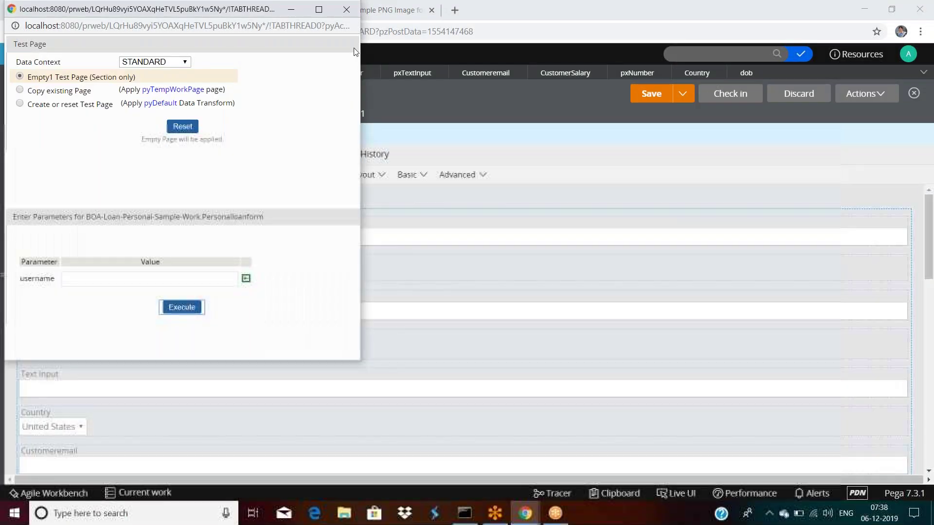
left_click_drag(225, 10, 225, 57)
left_click(346, 55)
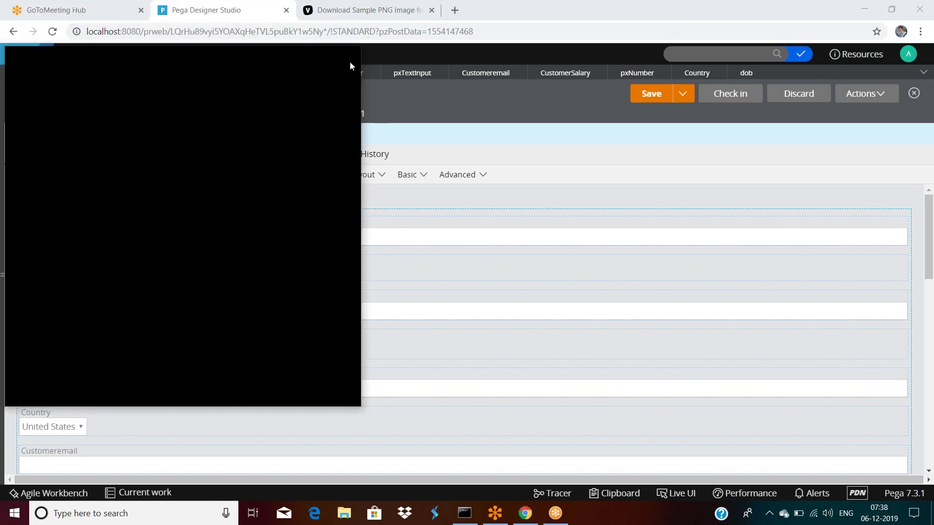
Rerun the preview and inspect its HTML source showing dob's pxDateTime calendar markup.
left_click(866, 94)
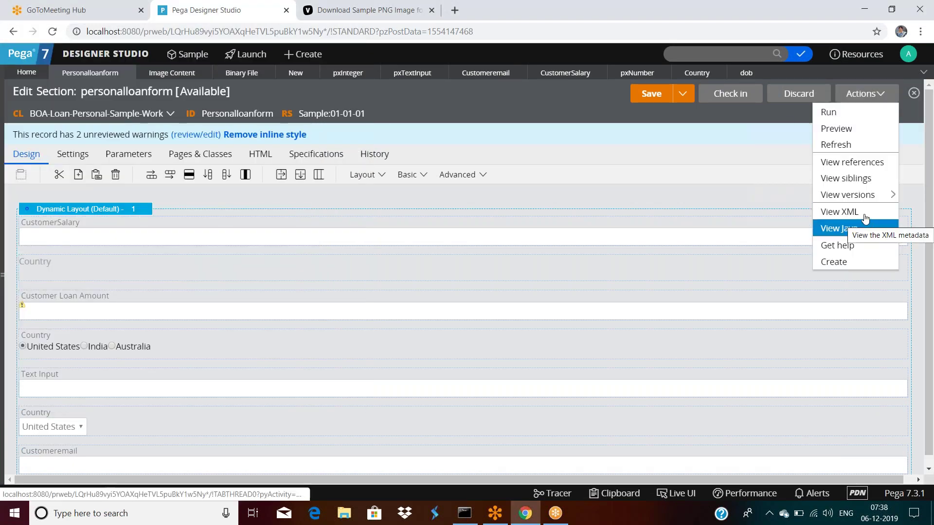
left_click(822, 116)
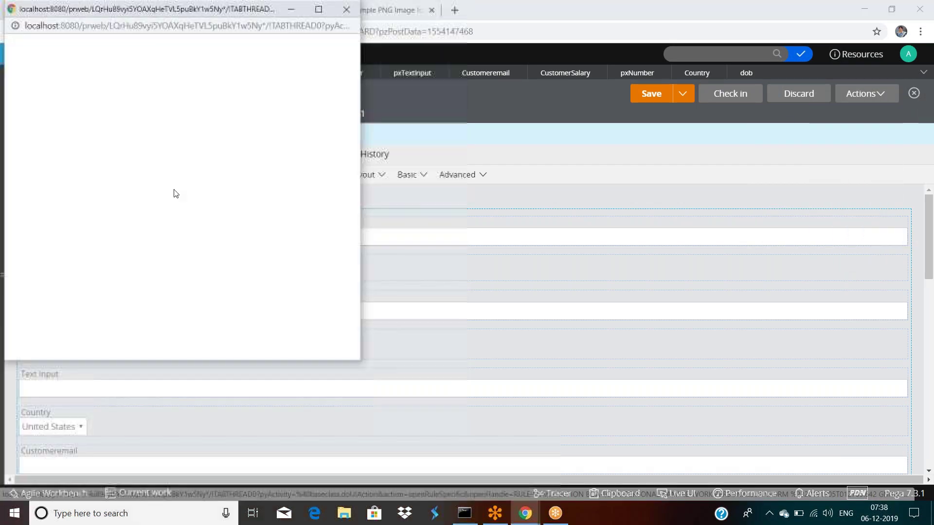
left_click(181, 308)
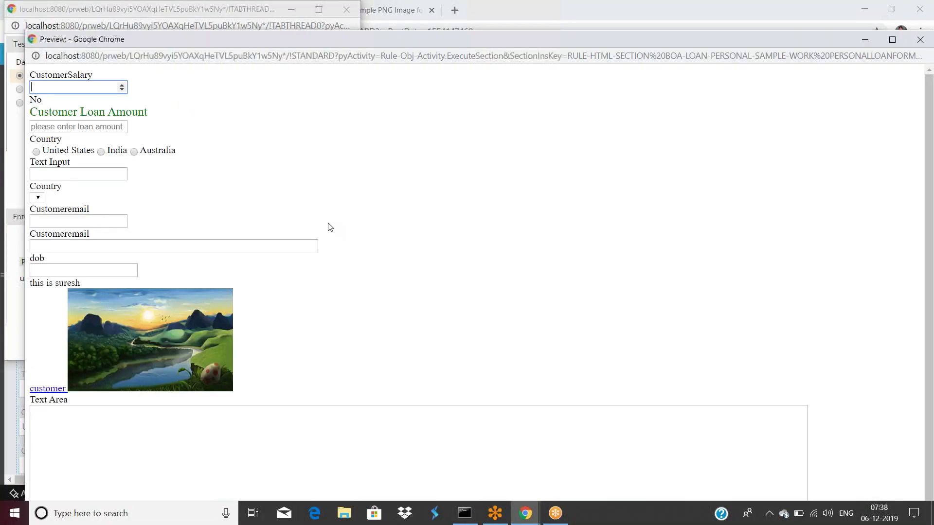
right_click(281, 215)
left_click(312, 342)
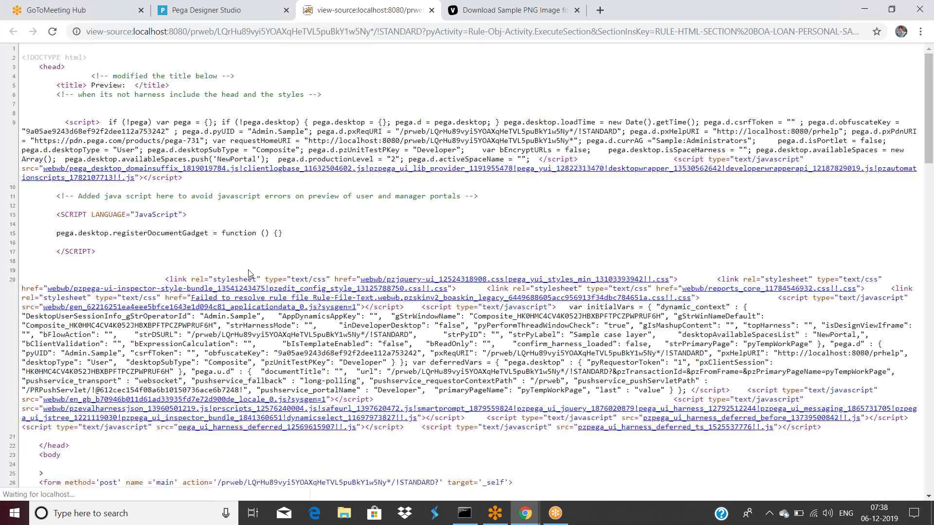
scroll(248, 274, "down", 1)
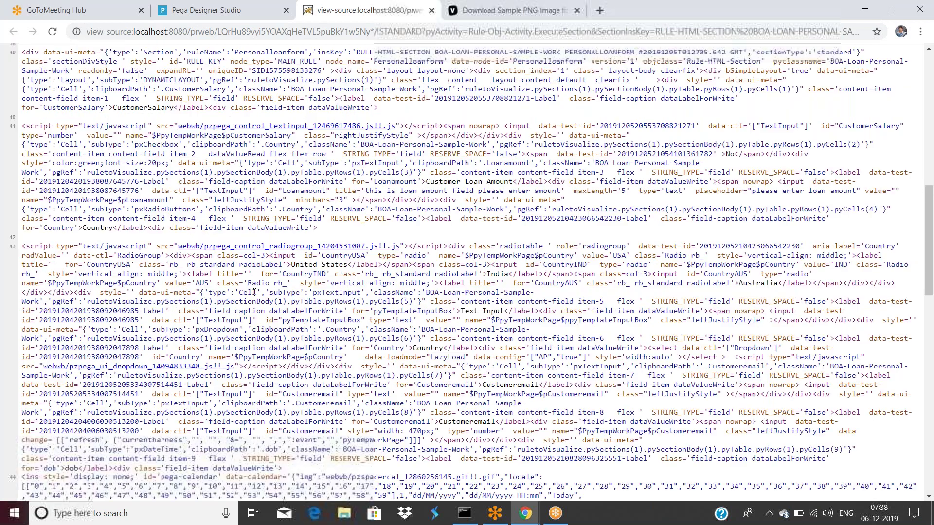
scroll(254, 292, "down", 10)
scroll(260, 323, "up", 10)
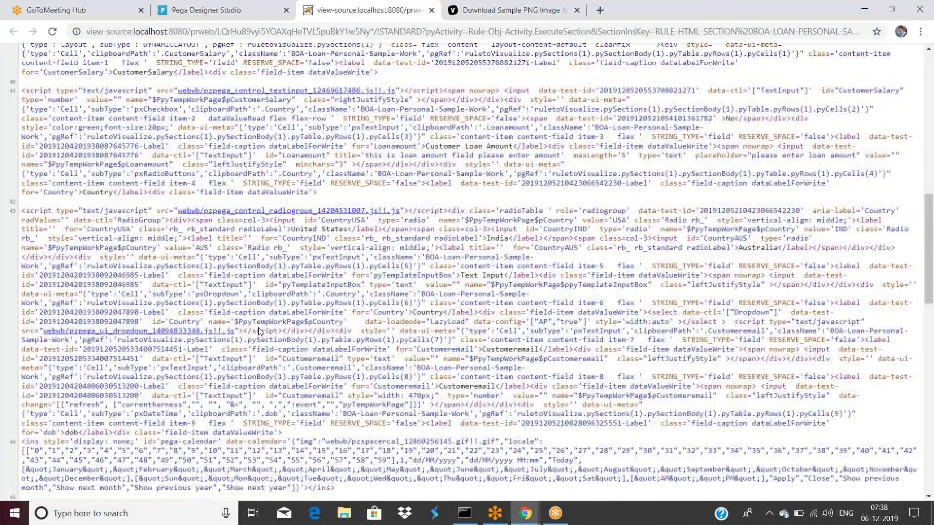
key("ctrl+shift+Tab")
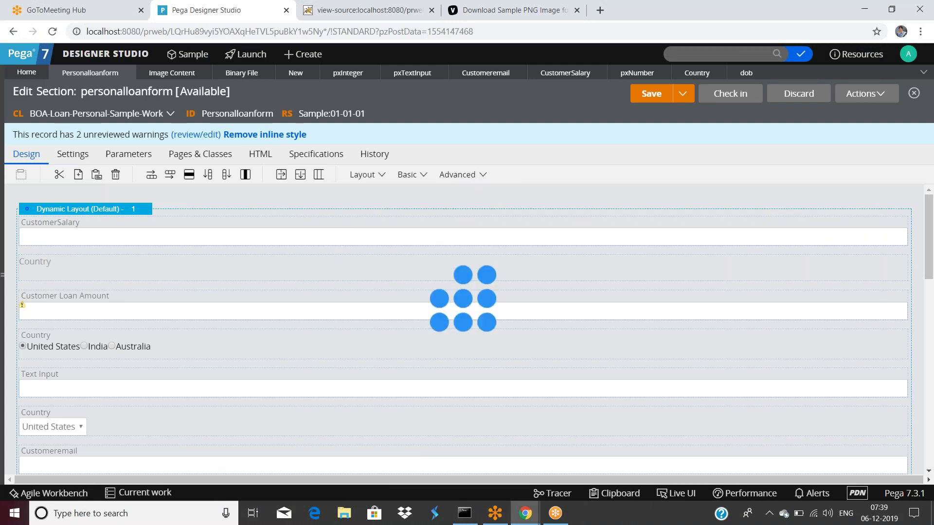
Place an Advanced Video control above Customer Loan Amount and open its cell properties.
left_click(481, 177)
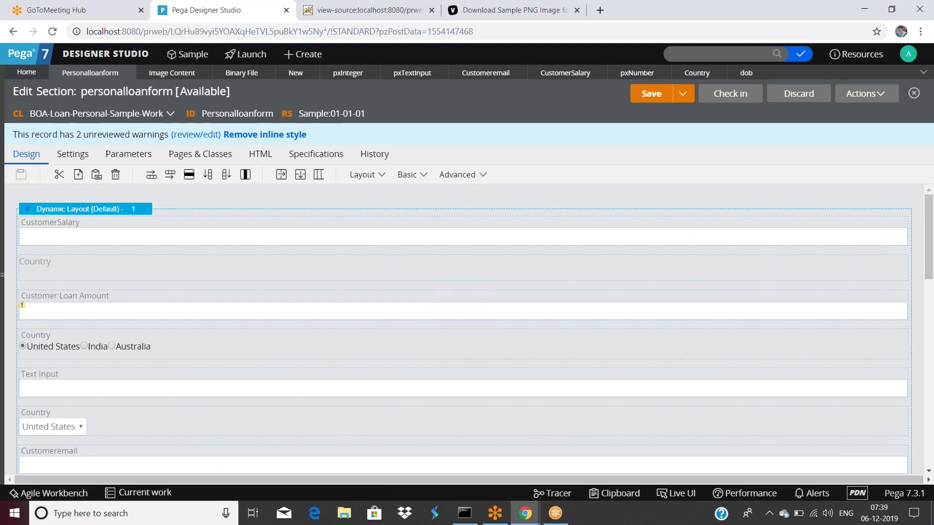
scroll(543, 281, "down", 1)
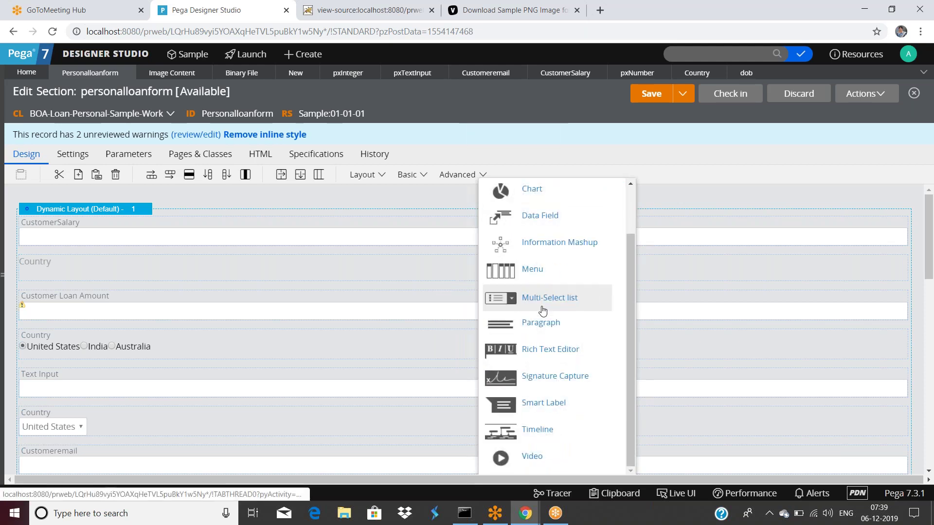
scroll(542, 311, "down", 1)
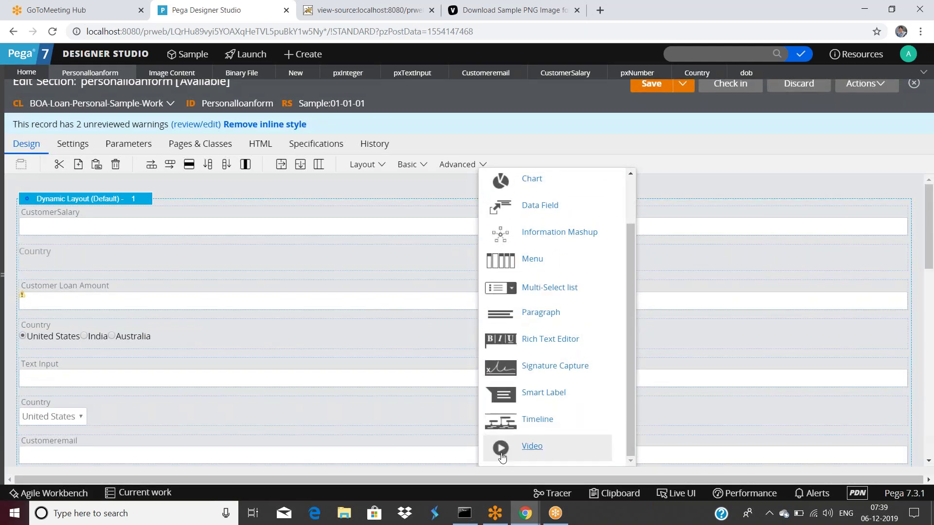
left_click_drag(503, 443, 107, 288)
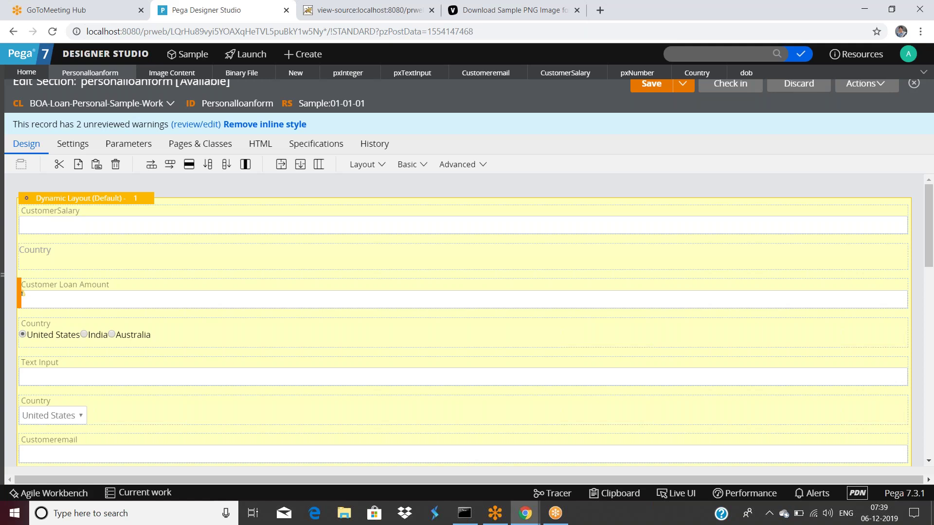
left_click_drag(107, 288, 107, 289)
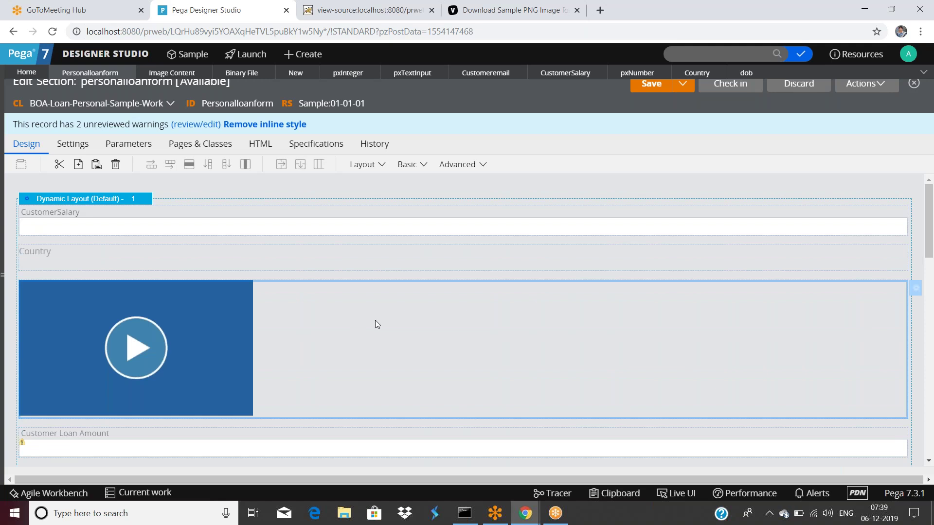
double_click(375, 320)
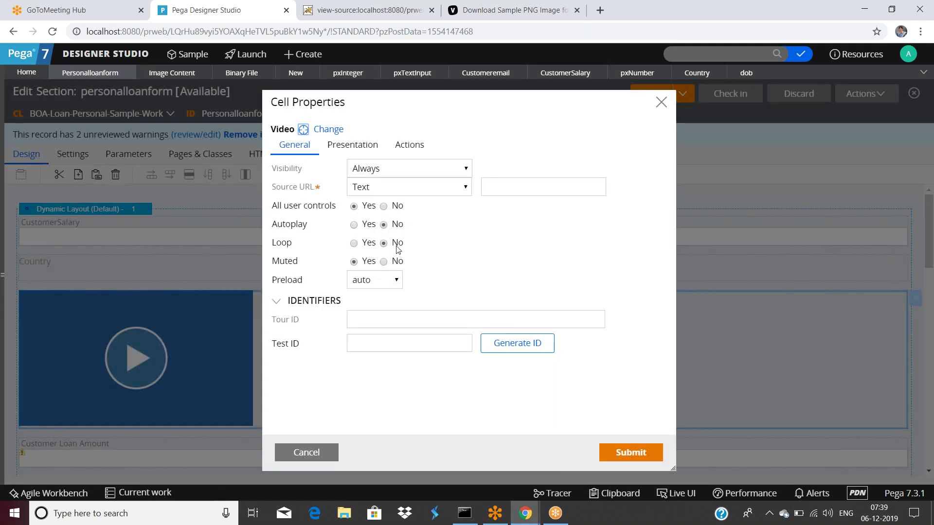
Keep preload on auto, set the Source URL type to Text, and return to the page-source tab.
left_click(367, 286)
left_click(366, 293)
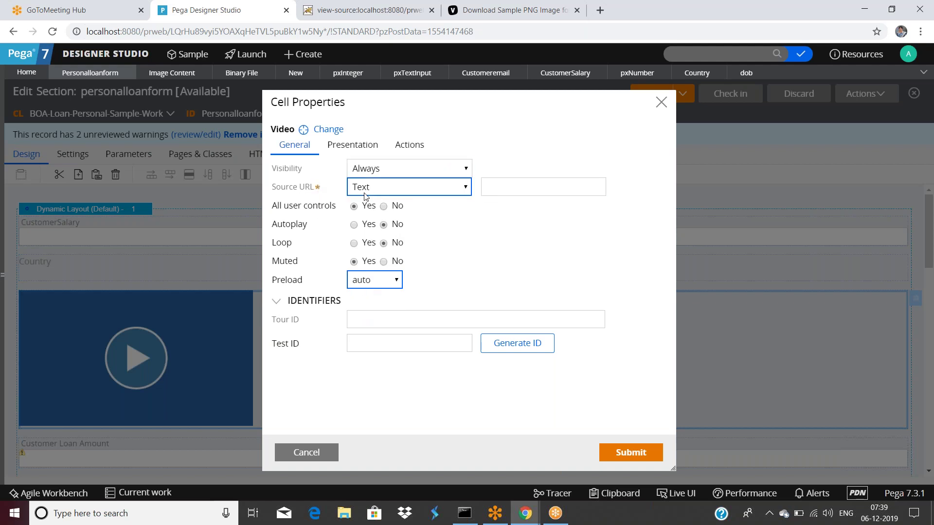
left_click(423, 186)
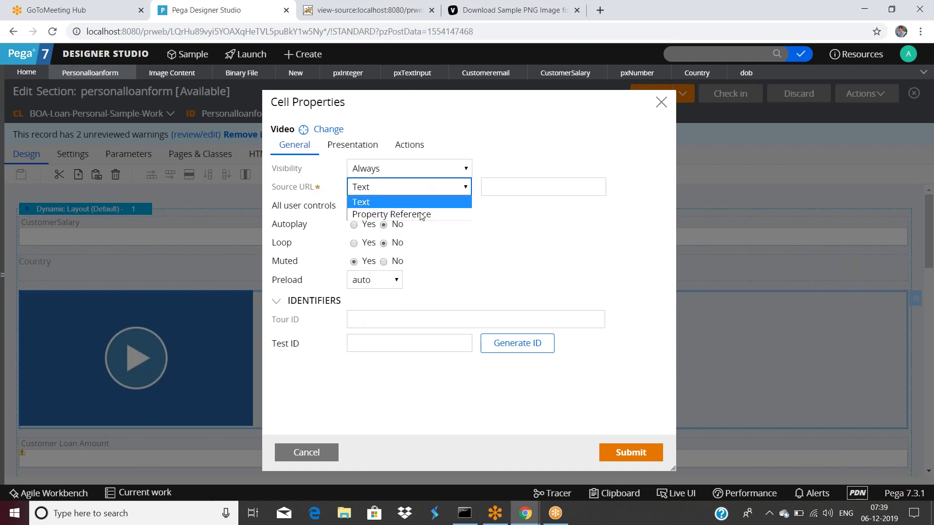
left_click(419, 213)
left_click(430, 190)
left_click(406, 202)
left_click(517, 188)
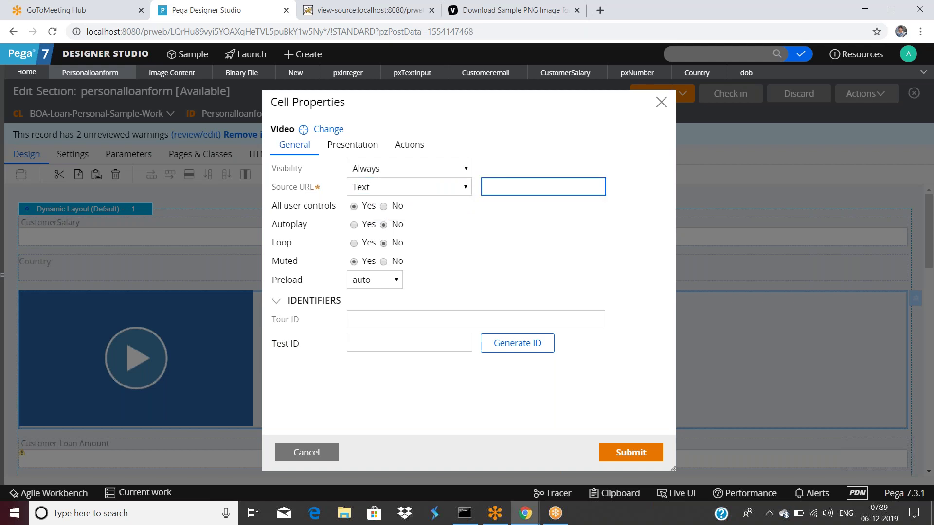
left_click(76, 10)
left_click(312, 11)
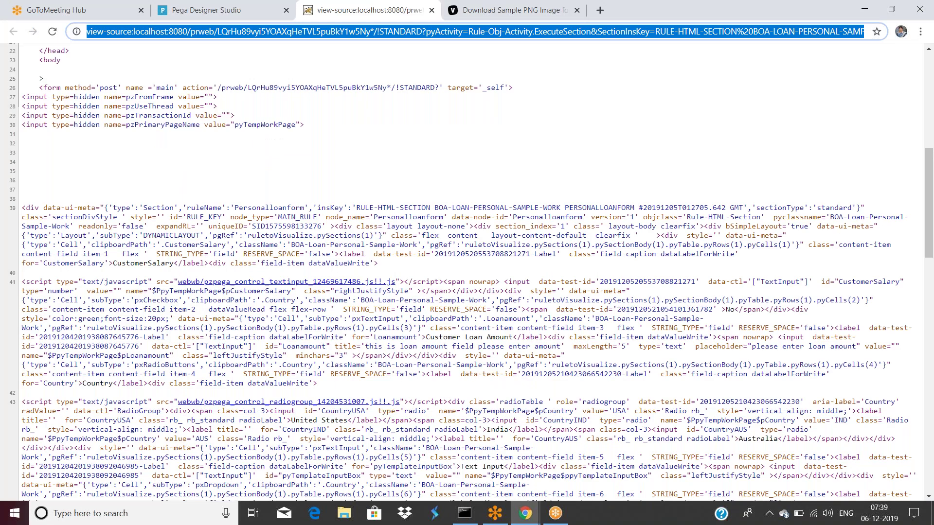
Search Google for 'sample video' and open the Sample Video on Vimeo result.
type("sample vi")
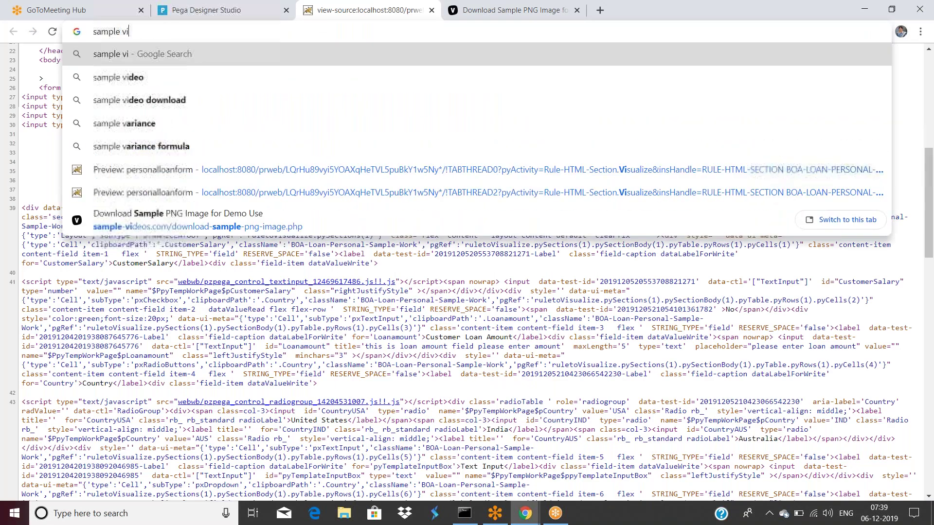
type("deo")
key("Return")
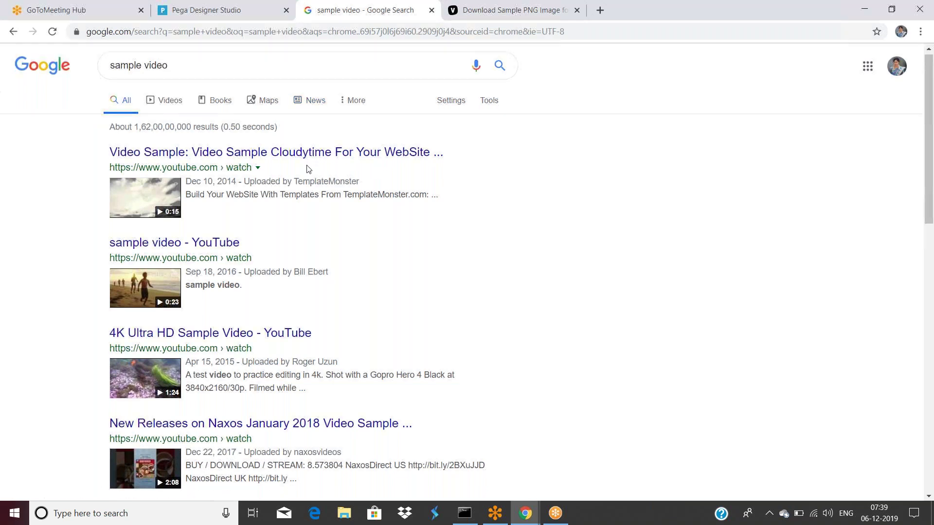
scroll(307, 169, "down", 8)
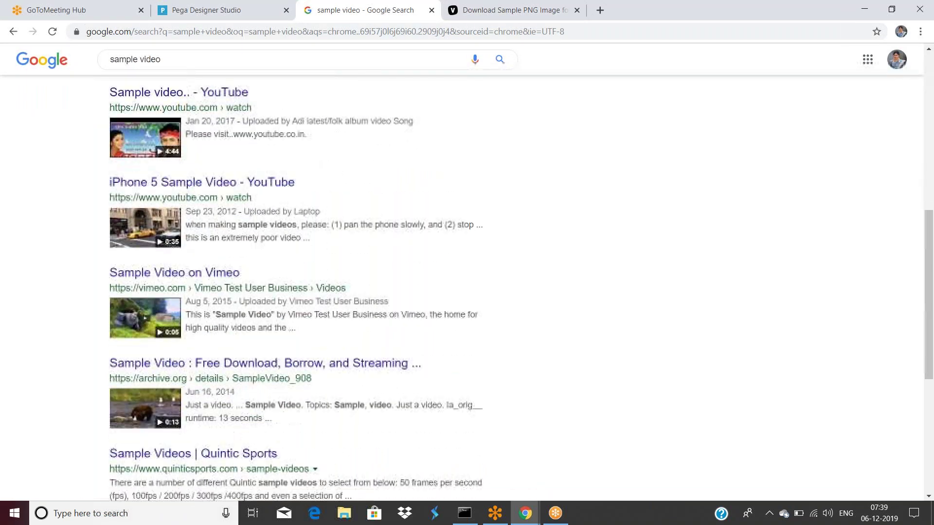
left_click(169, 275)
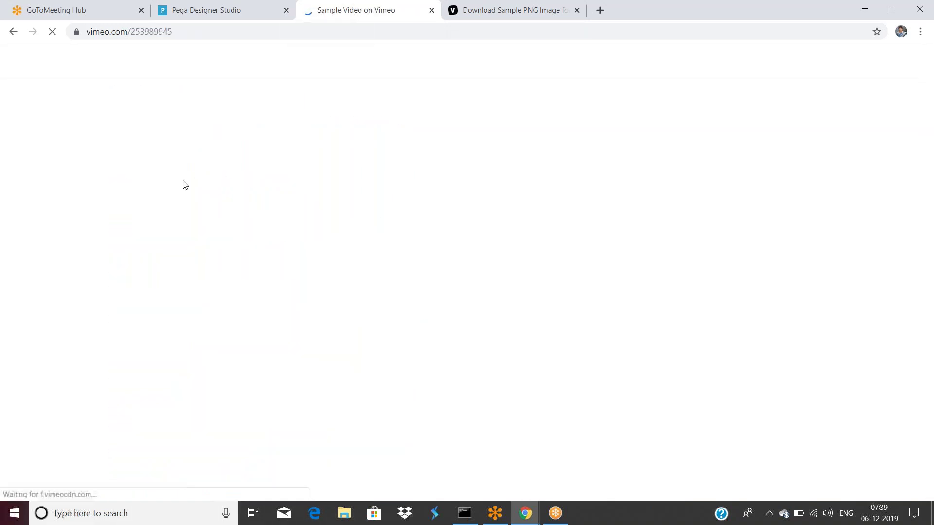
left_click(237, 28)
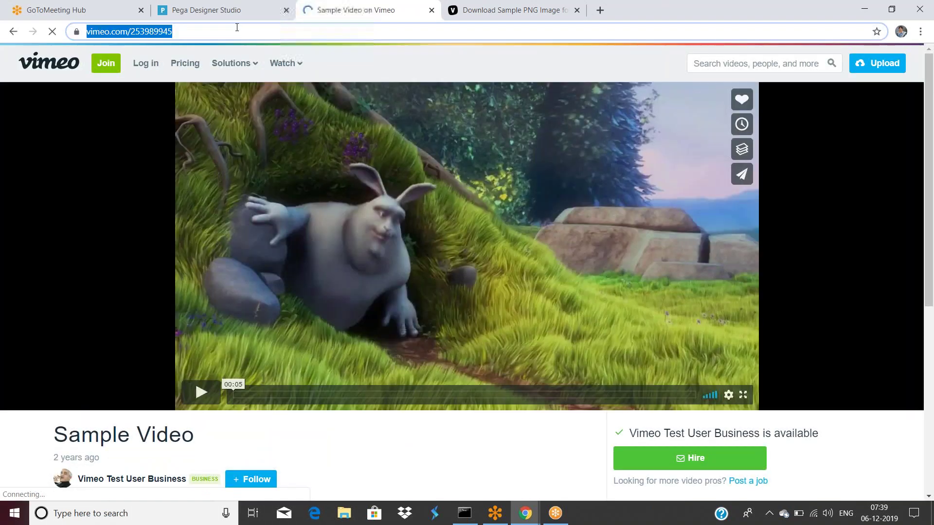
key("ctrl+c")
left_click(218, 9)
left_click(496, 190)
key("ctrl+v")
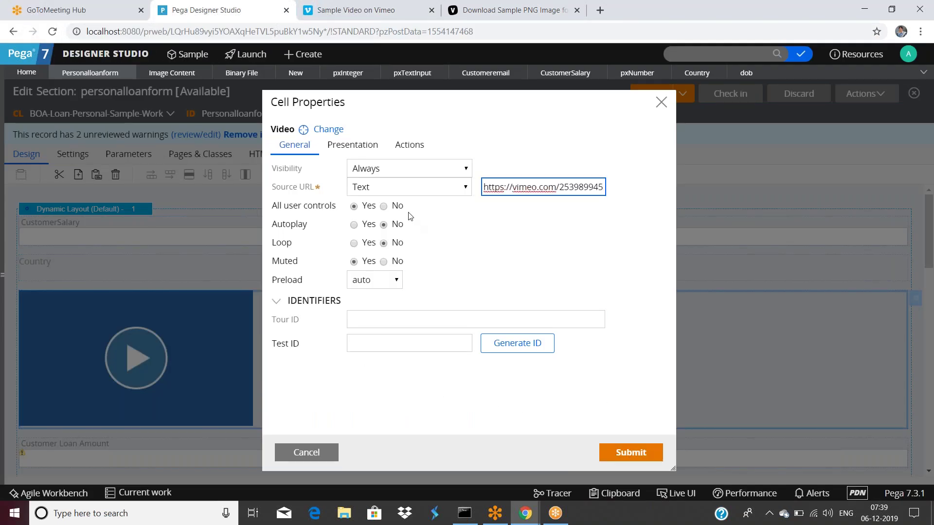
Review and apply the video cell's presentation settings.
left_click(372, 153)
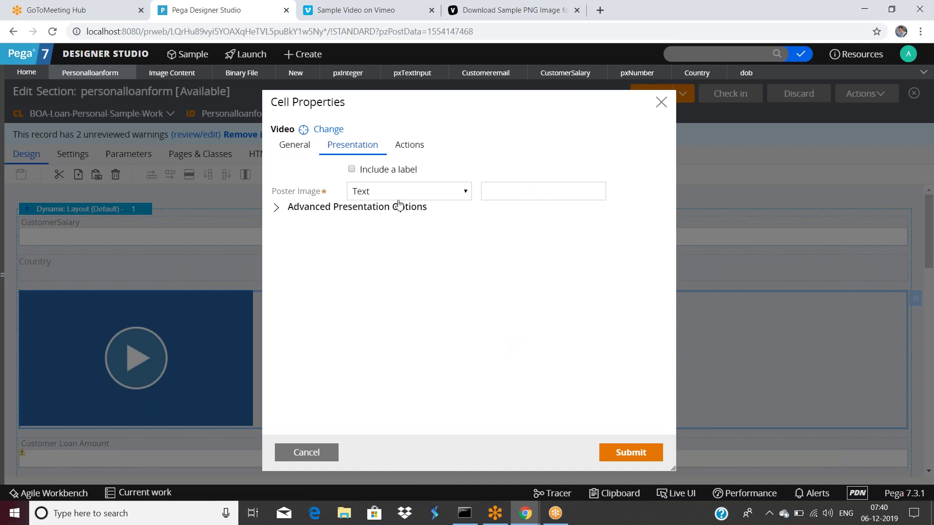
left_click(632, 452)
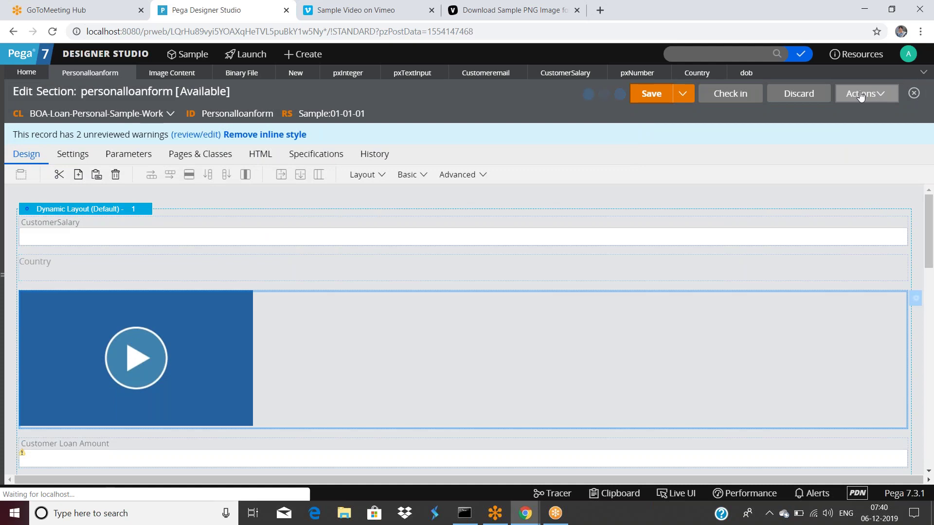
scroll(302, 291, "down", 10)
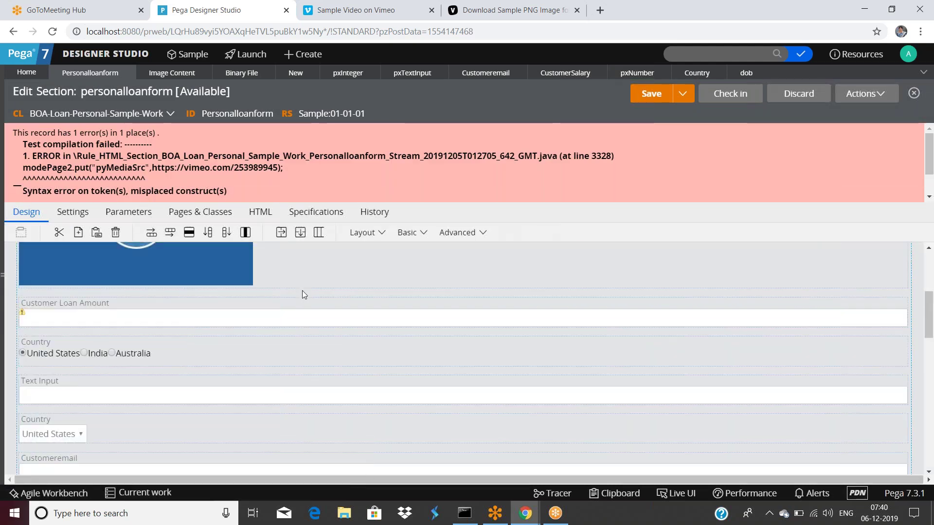
scroll(304, 295, "down", 8)
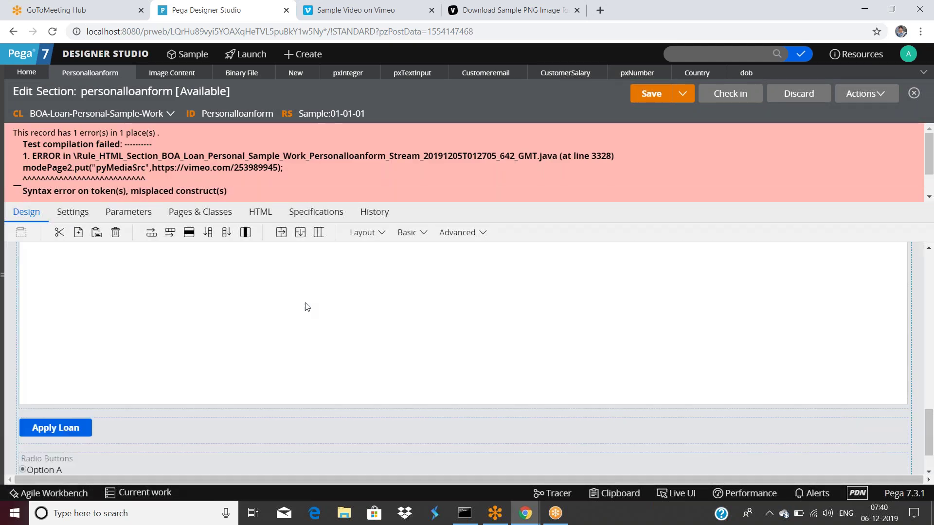
scroll(305, 308, "up", 6)
scroll(306, 308, "up", 8)
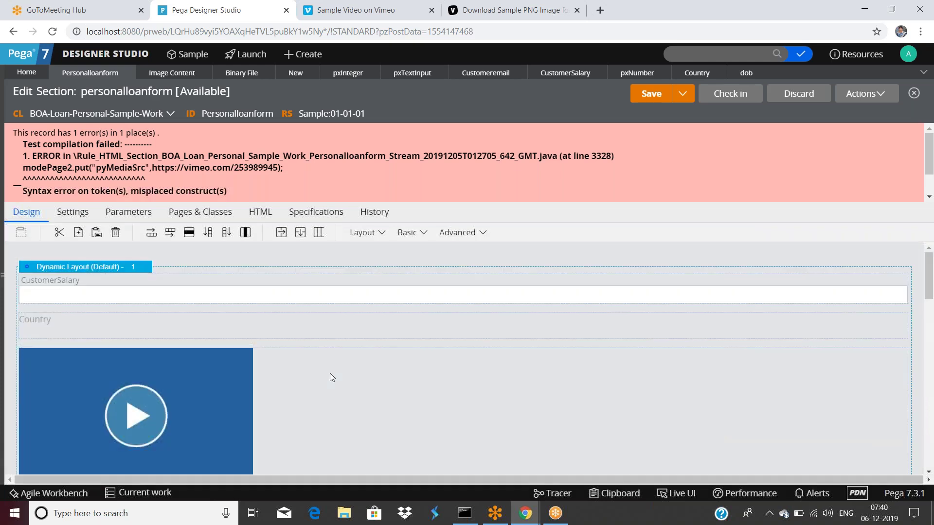
Wrap the video Source URL in double quotes and save personalloanform.
double_click(332, 378)
left_click(527, 189)
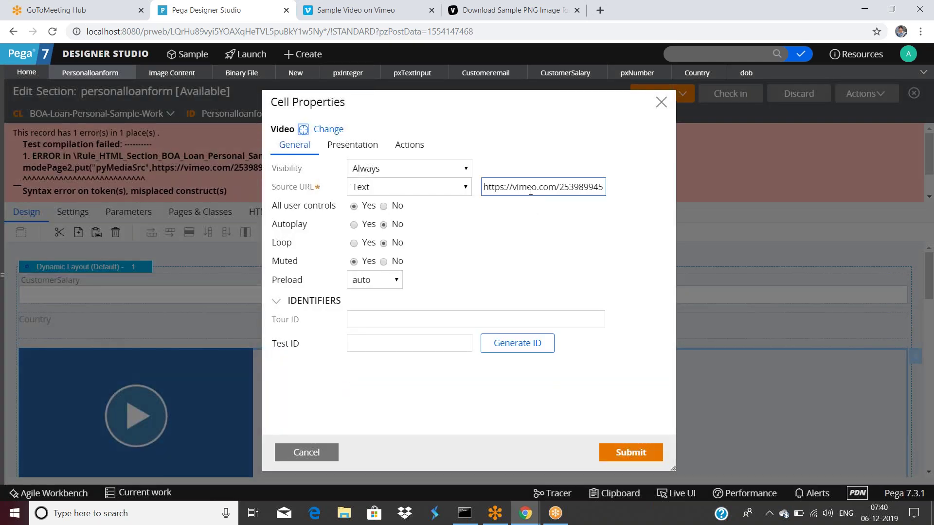
type("\"")
key("End")
type("\"")
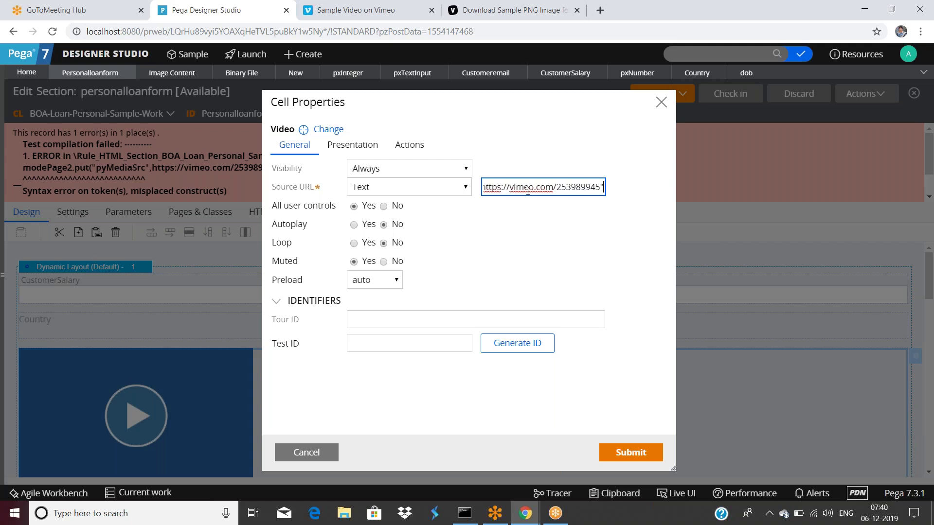
left_click(630, 452)
left_click(648, 95)
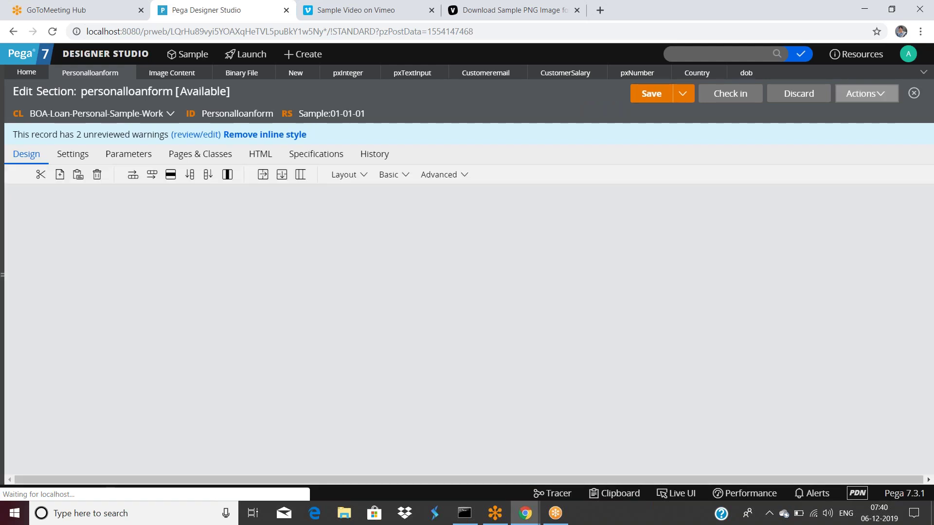
Test-run the section to preview the form, then close the preview.
left_click(863, 95)
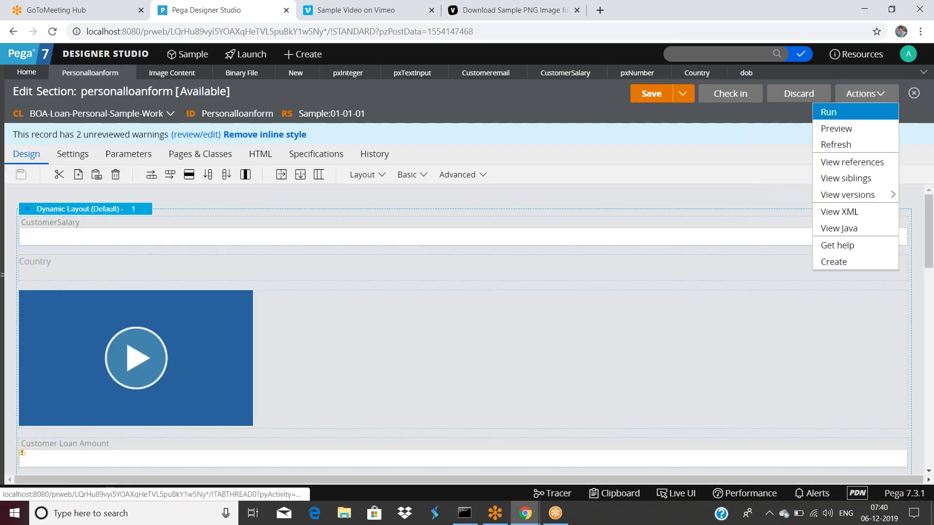
left_click(832, 112)
left_click(181, 307)
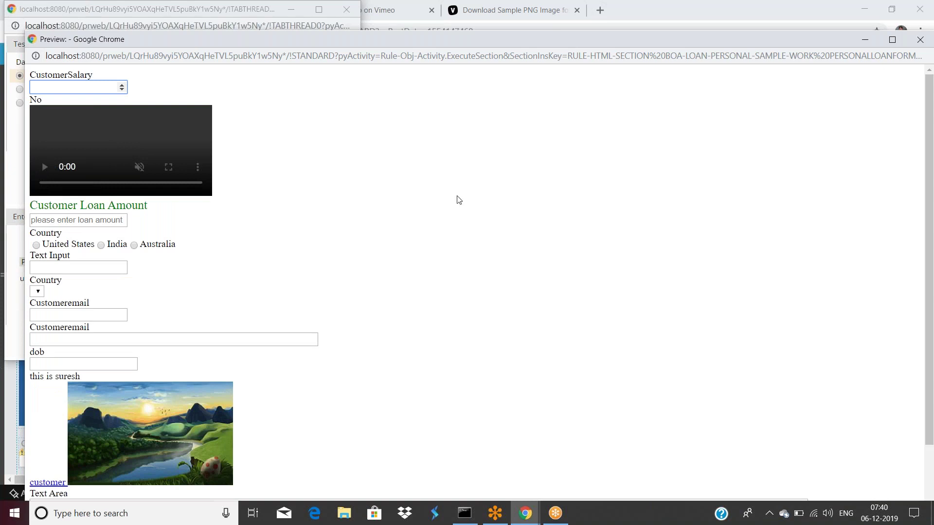
left_click_drag(256, 36, 256, 93)
left_click(920, 96)
left_click(343, 339)
Change the video Source URL from https to http.
double_click(349, 339)
left_click(504, 186)
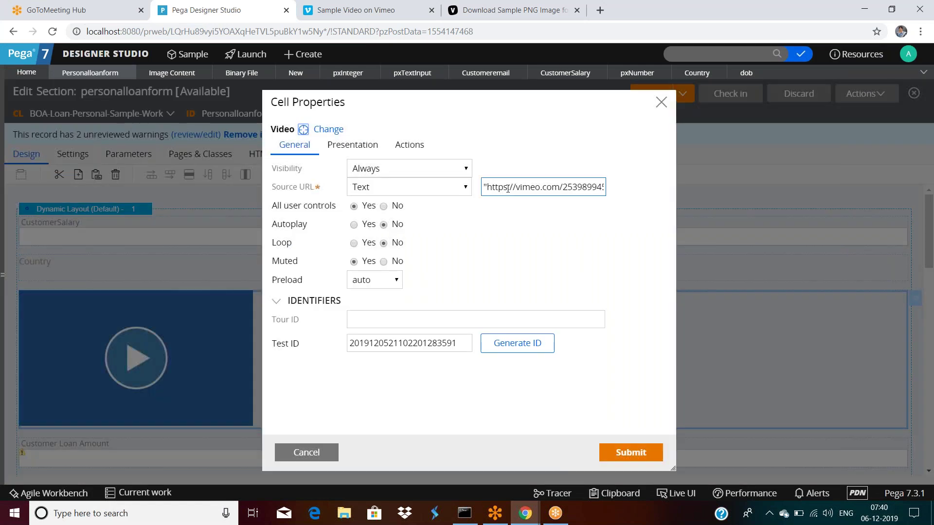
key("Delete")
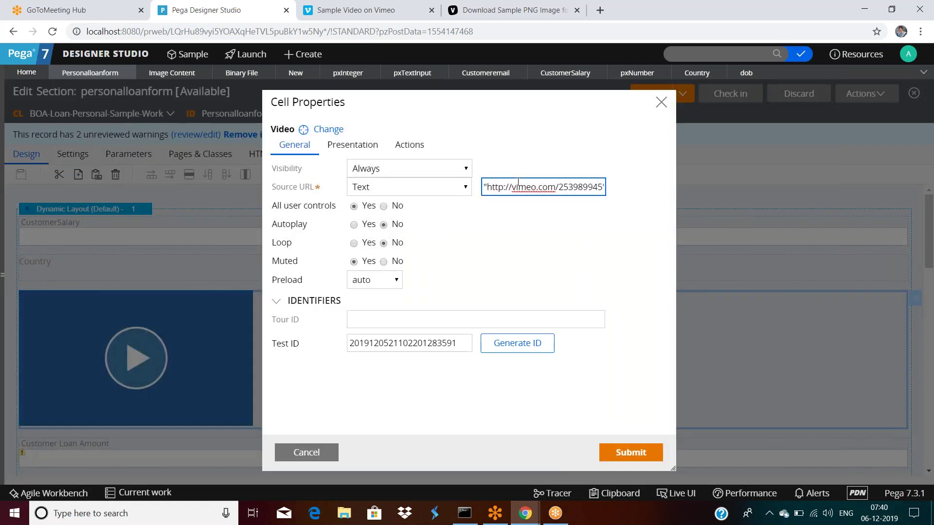
left_click(608, 452)
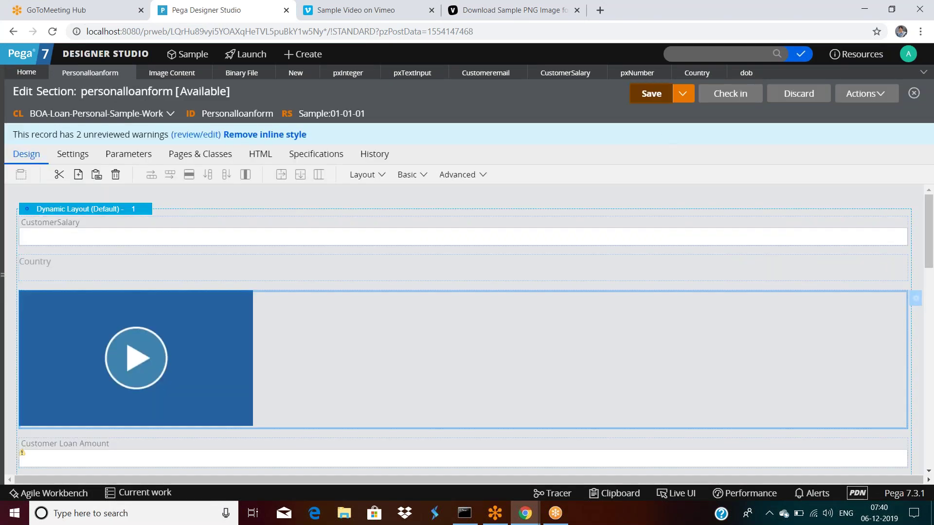
Re-run the section and try the updated video player in the preview.
left_click(865, 93)
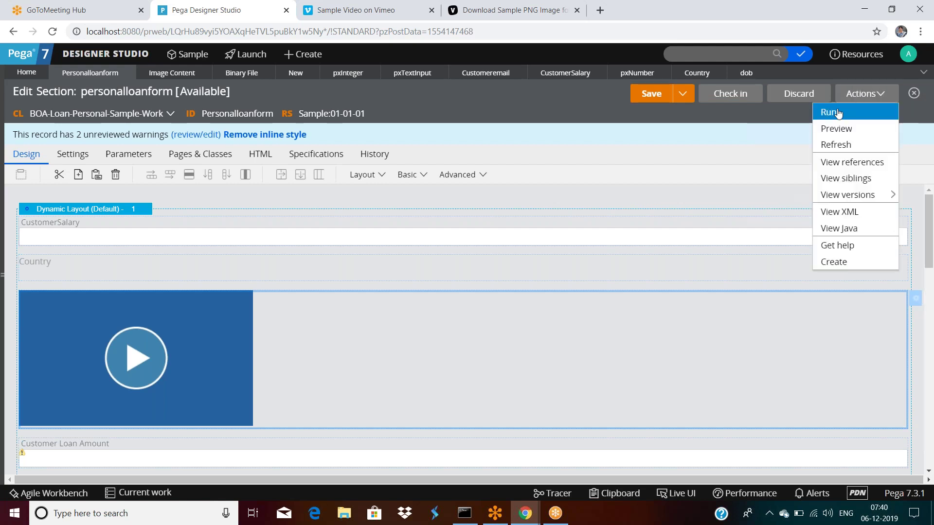
left_click(832, 112)
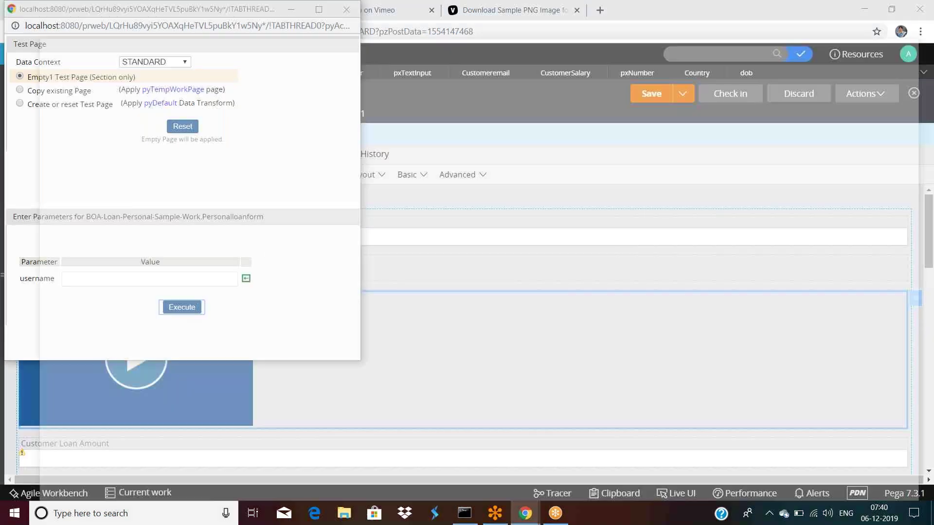
key("Return")
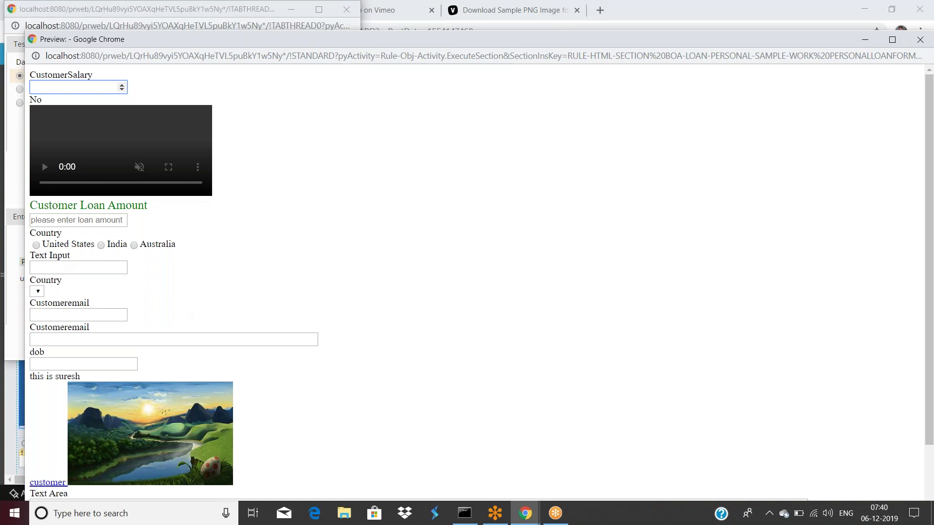
left_click(73, 167)
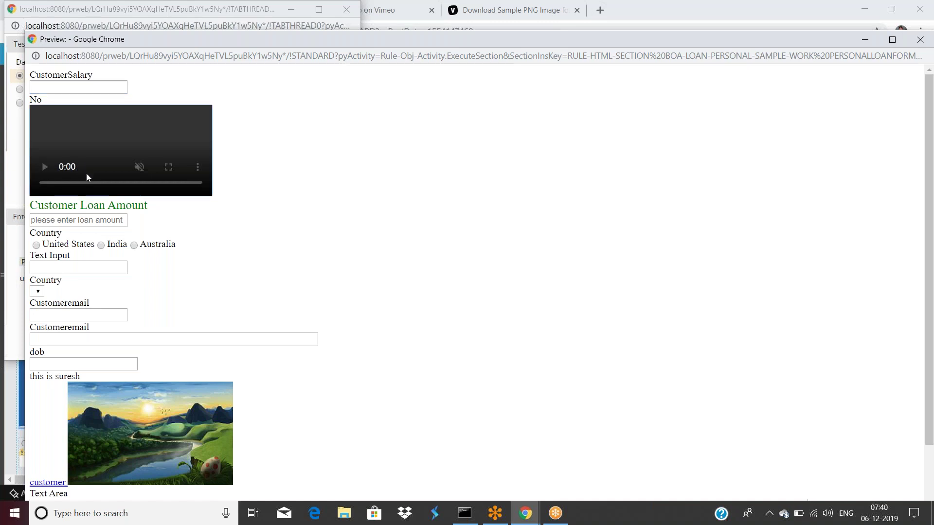
left_click_drag(160, 42, 149, 154)
left_click(918, 157)
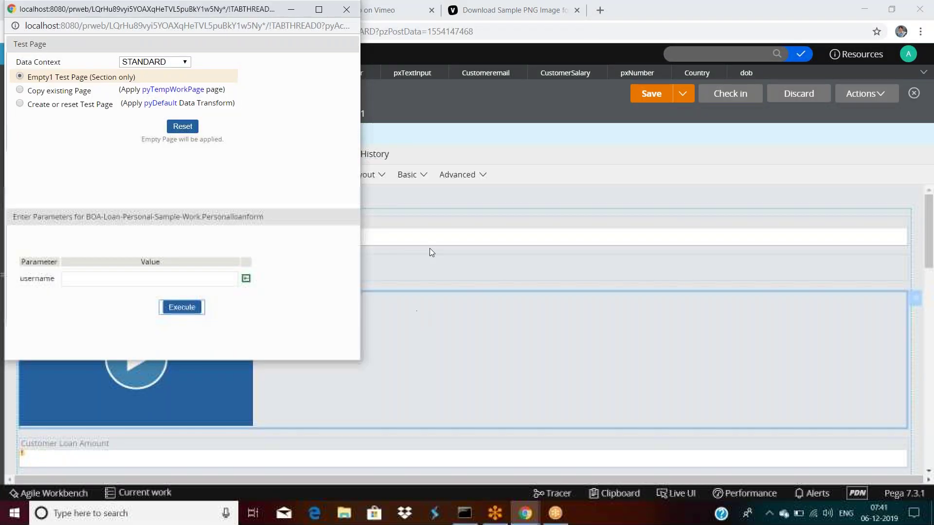
left_click(431, 246)
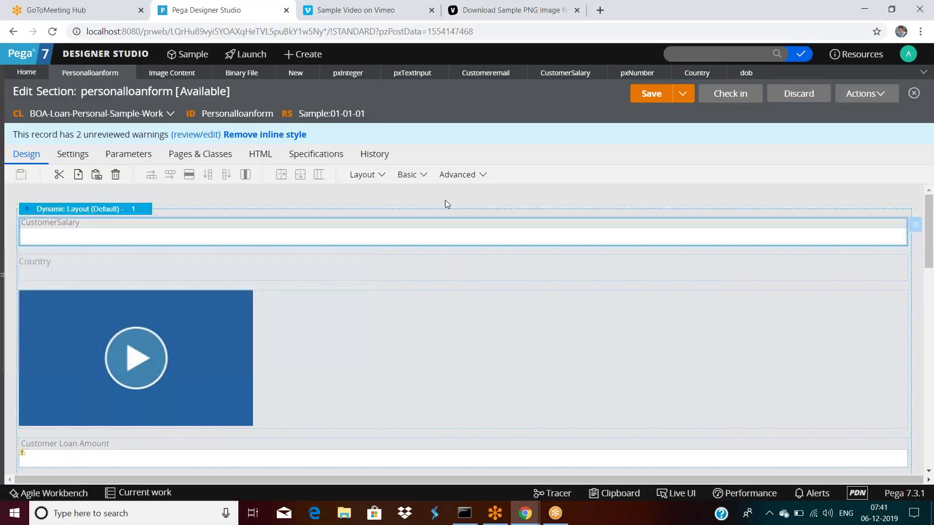
Drop a Paragraph control from the Advanced controls above the video.
left_click(477, 177)
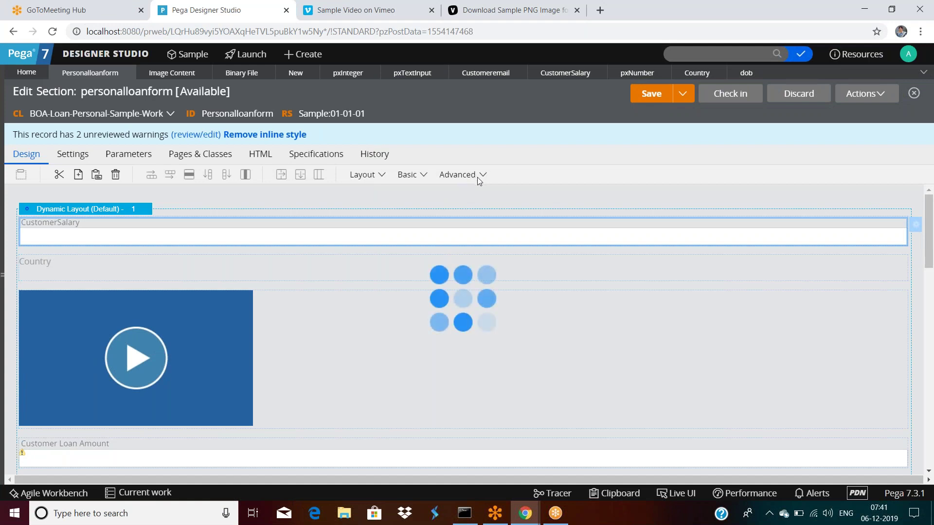
scroll(506, 321, "down", 3)
scroll(508, 328, "down", 1)
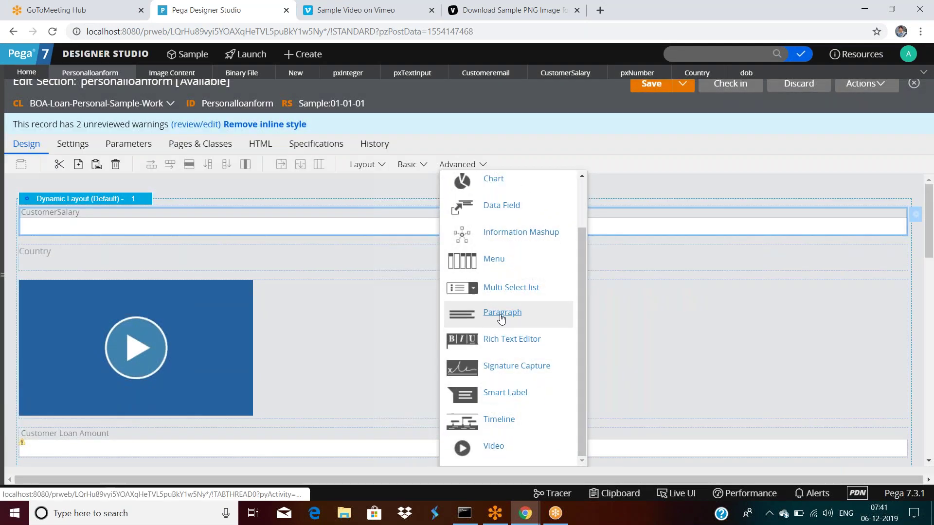
left_click_drag(501, 314, 262, 302)
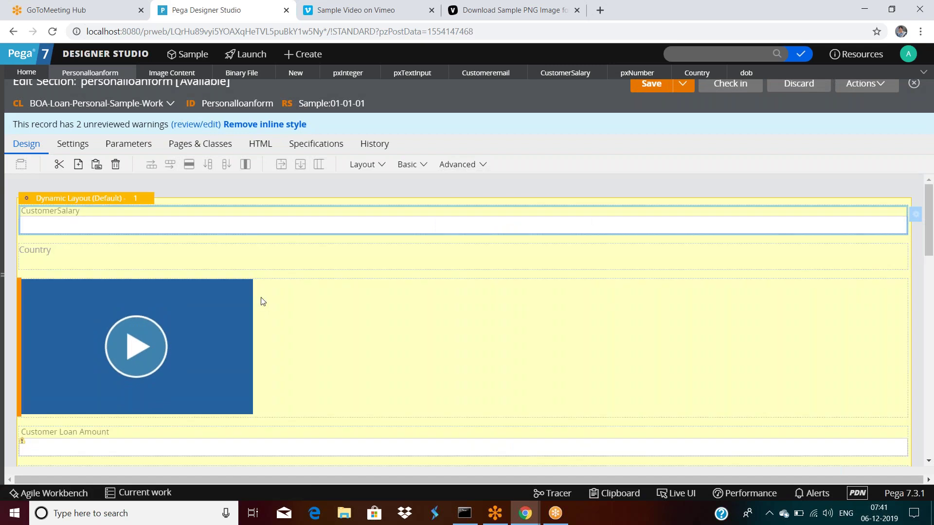
left_click_drag(261, 301, 278, 311)
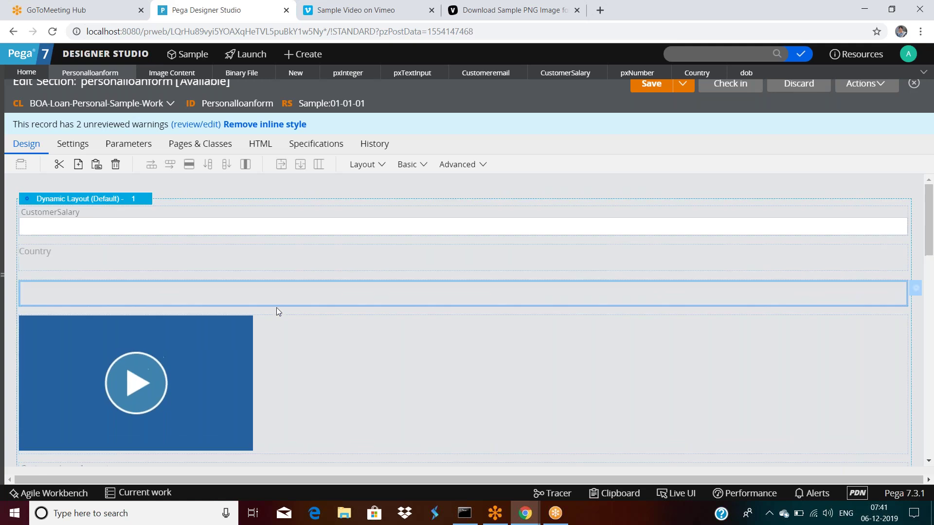
Set the paragraph cell to reference emailmessage and start creating that rule.
double_click(142, 292)
left_click(460, 167)
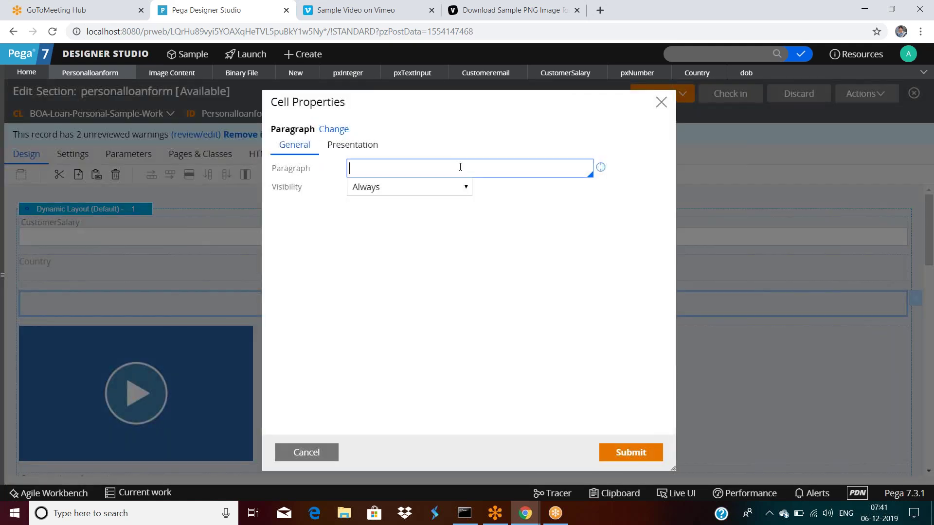
type("myparagra")
key("BackSpace")
key("BackSpace")
key("BackSpace")
key("BackSpace")
key("BackSpace")
key("BackSpace")
key("BackSpace")
key("BackSpace")
key("BackSpace")
type("emailmessGE")
key("BackSpace")
key("BackSpace")
type("AG")
key("BackSpace")
key("BackSpace")
type("age")
left_click(601, 167)
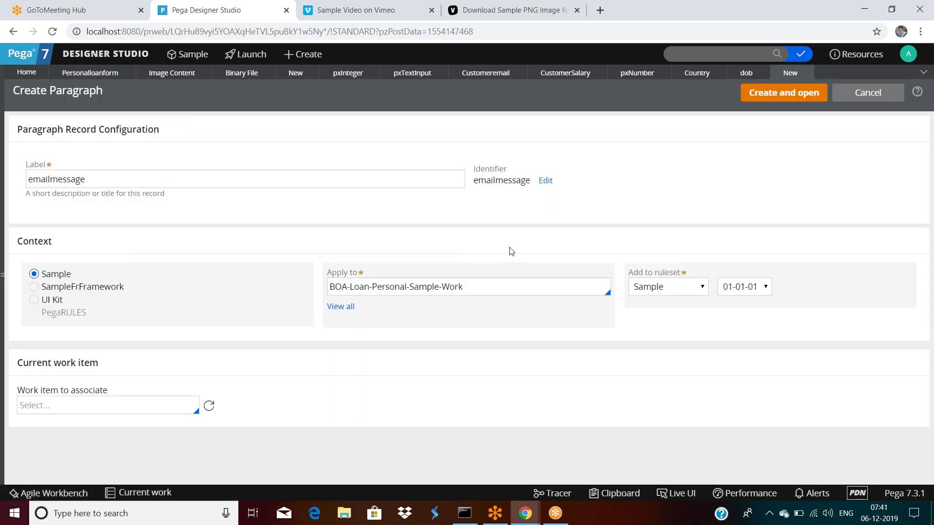
Create the emailmessage paragraph and type a greeting, 'Transactin complete successfully.' and 'Tsdoufsda'.
left_click(797, 92)
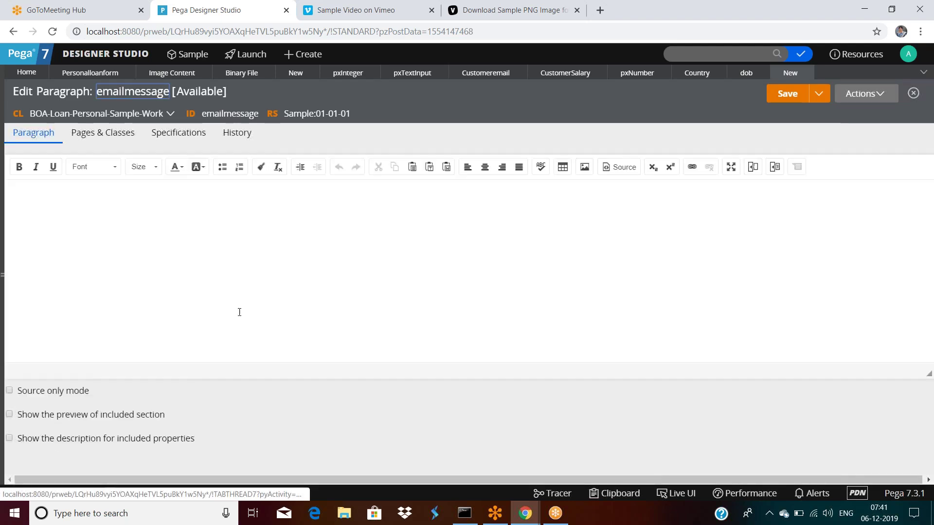
left_click(241, 232)
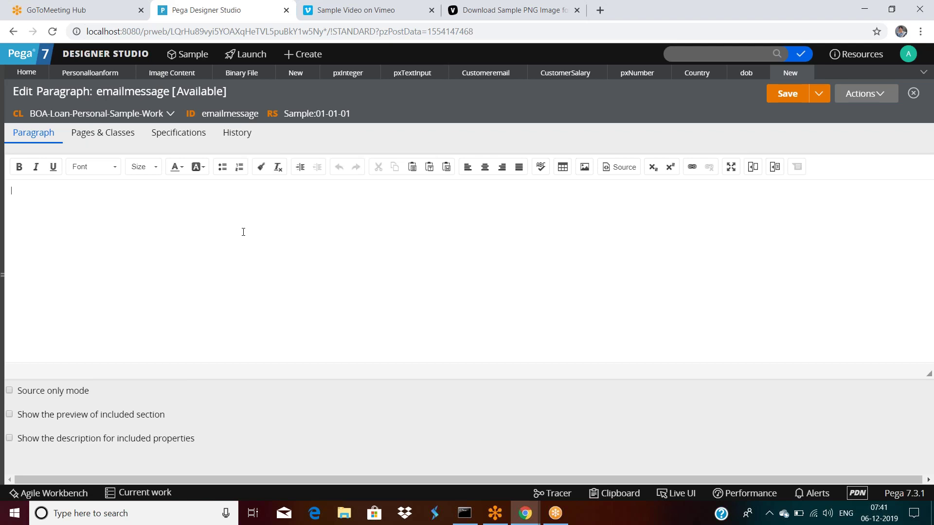
type("HI")
type(" Suresh, Tran")
type("sac")
type("tin comp")
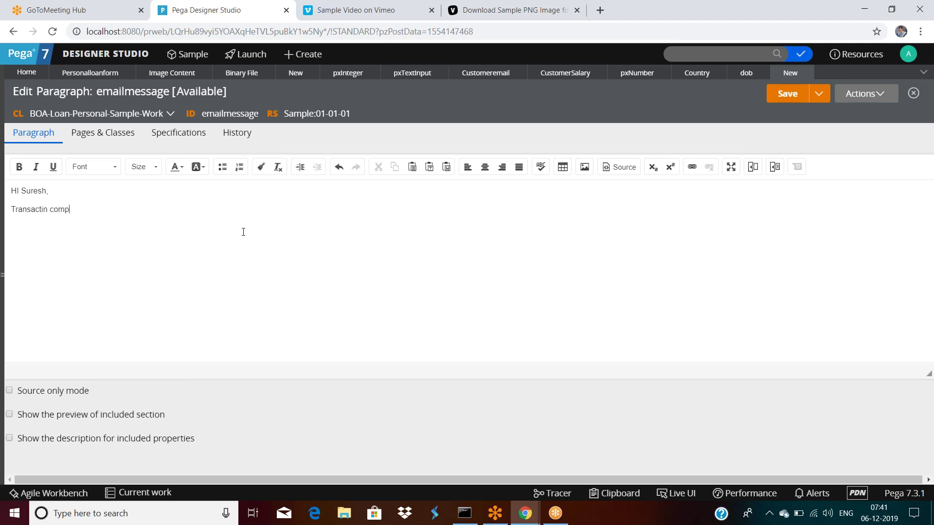
type("lete successfully. ")
type("Tsdoufsda amount is")
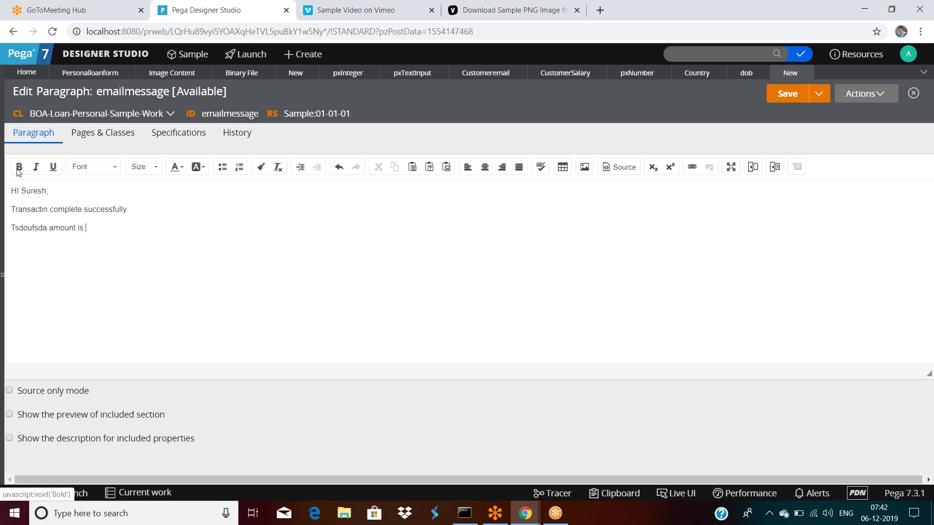
Make the recipient's name bold and centre the greeting line.
double_click(28, 190)
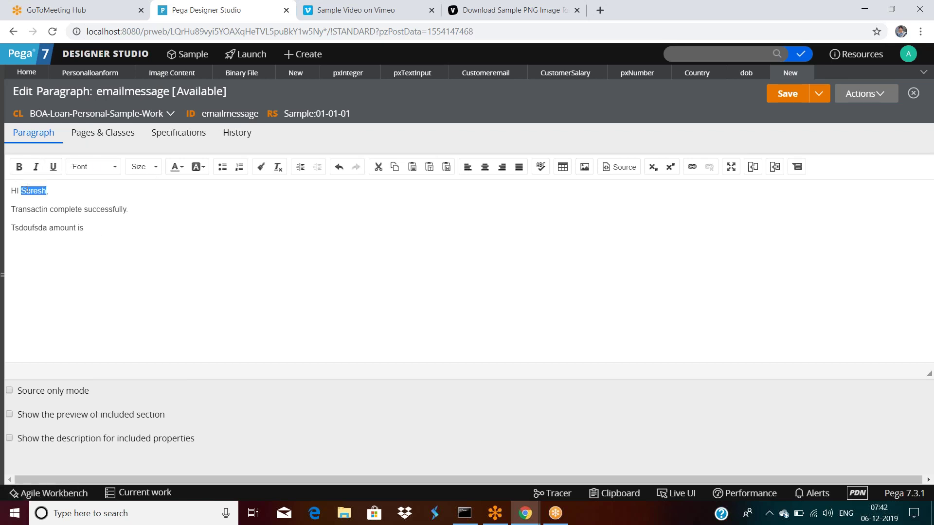
left_click(19, 167)
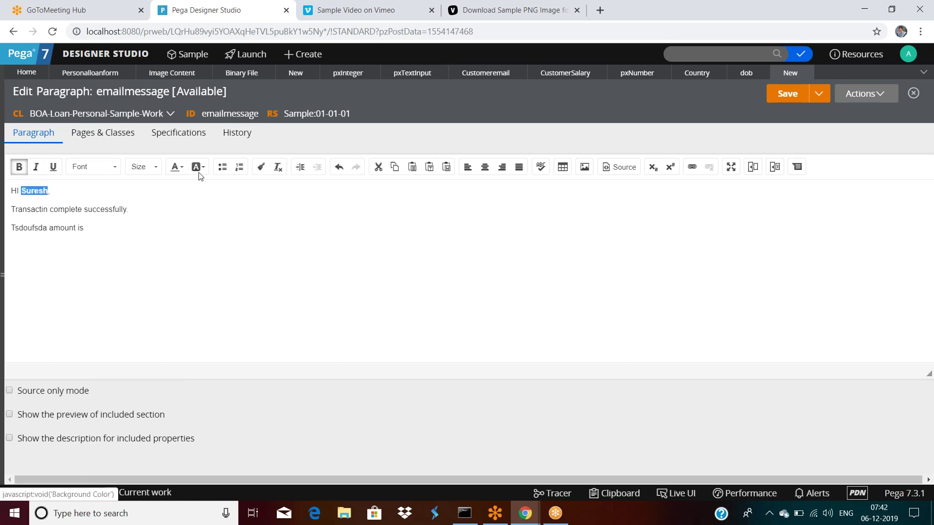
left_click(485, 167)
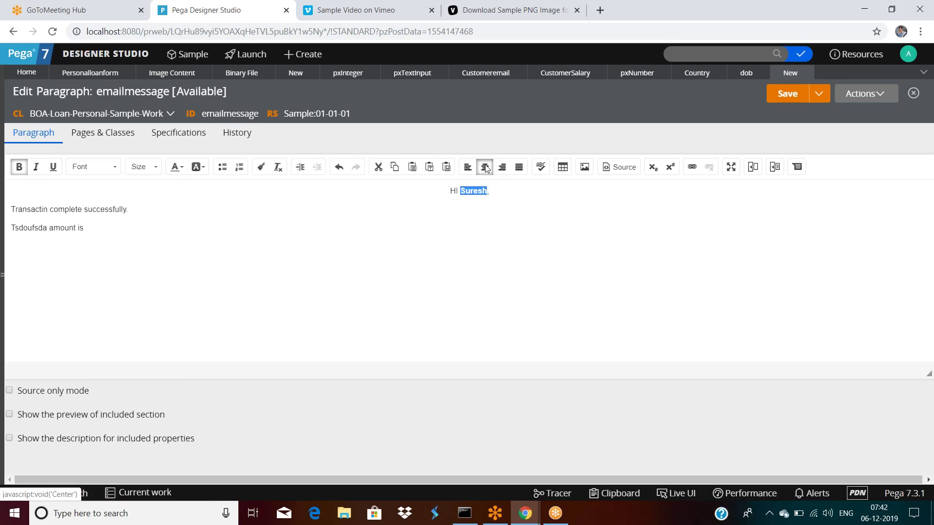
left_click(365, 231)
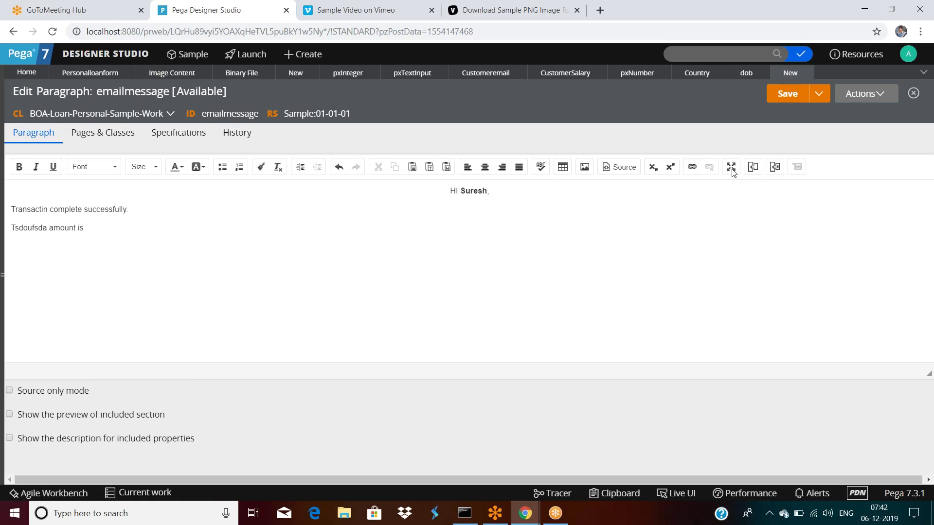
Insert the .CustomerSalary property reference after 'amount is'.
left_click(752, 168)
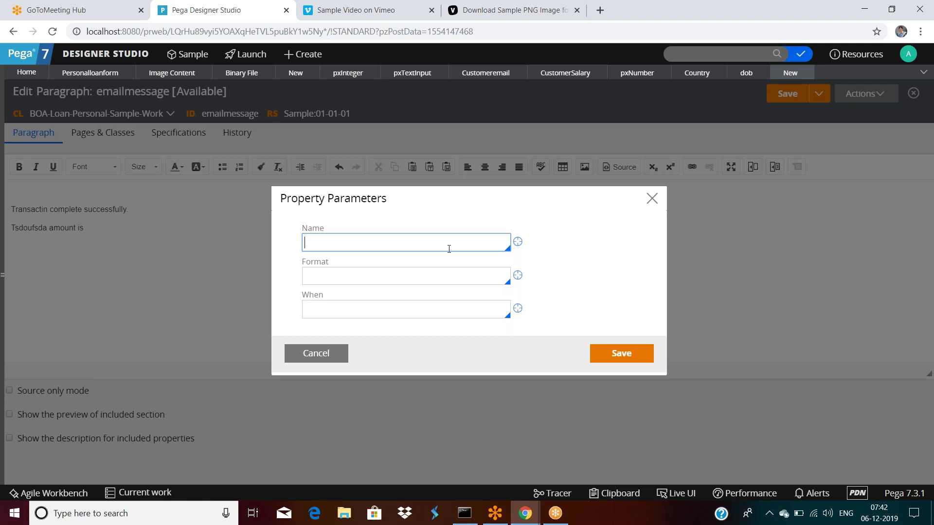
type(".")
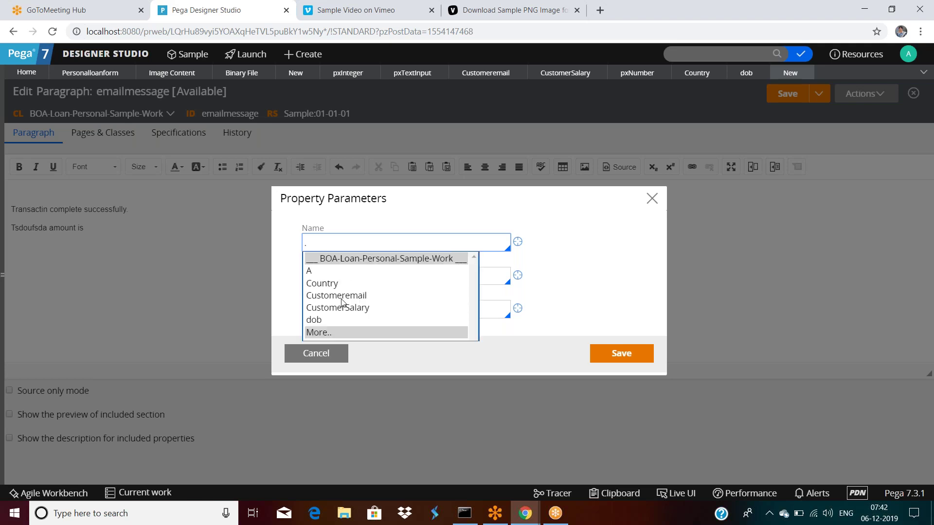
left_click(342, 308)
left_click(621, 354)
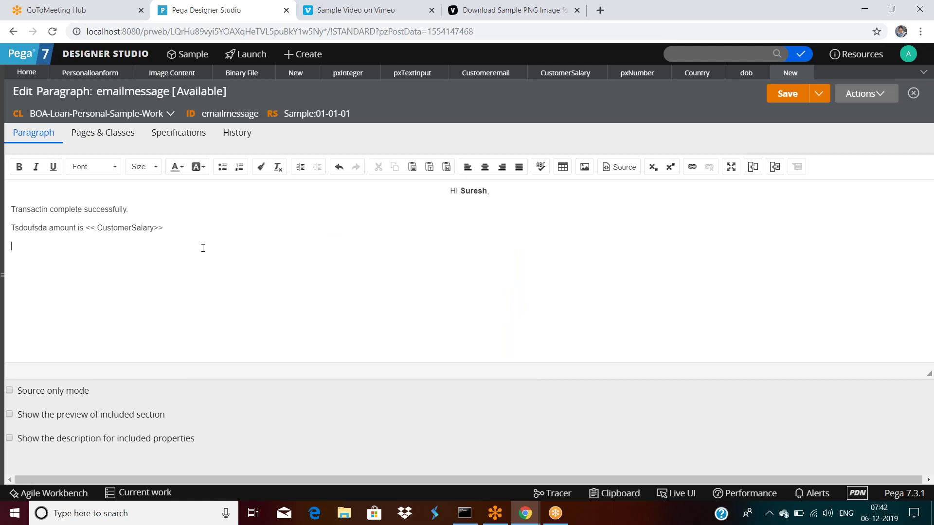
Include a Rule-HTML-Section named hi and start creating that new section.
left_click(774, 169)
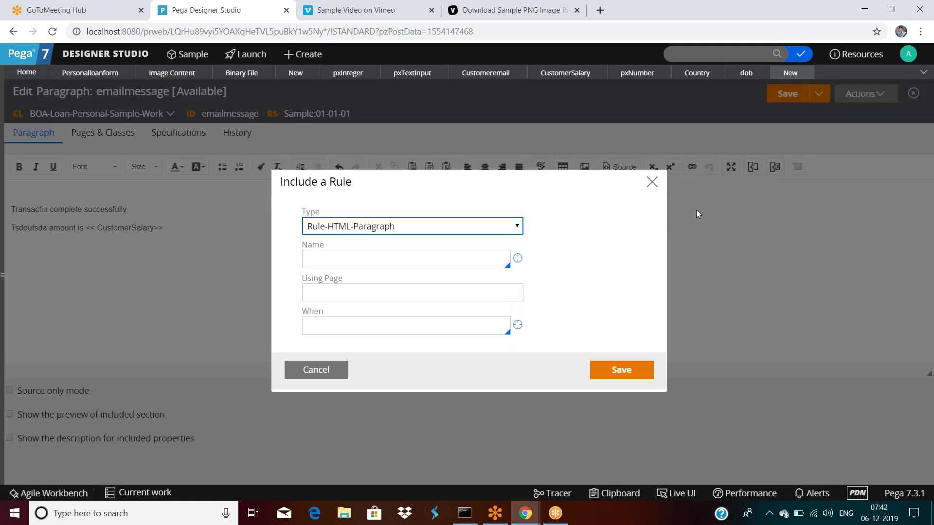
left_click(378, 230)
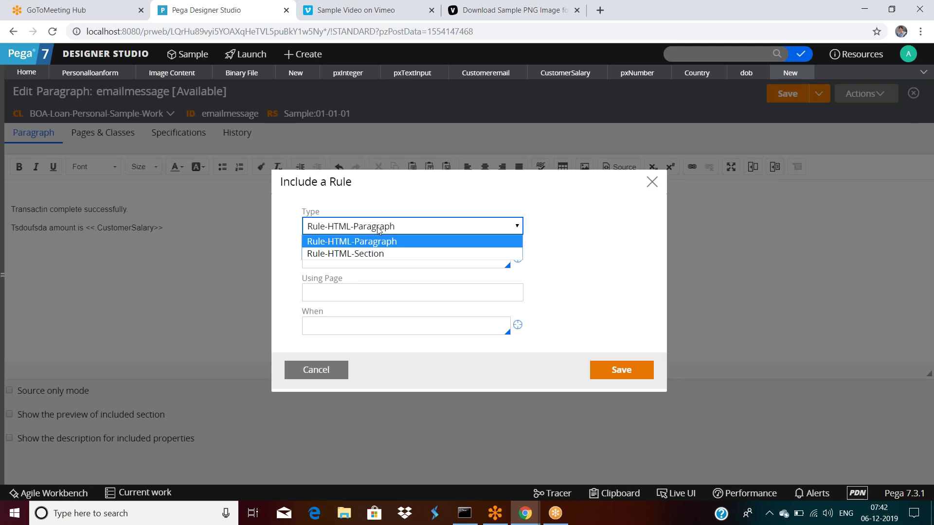
left_click(379, 255)
left_click(379, 263)
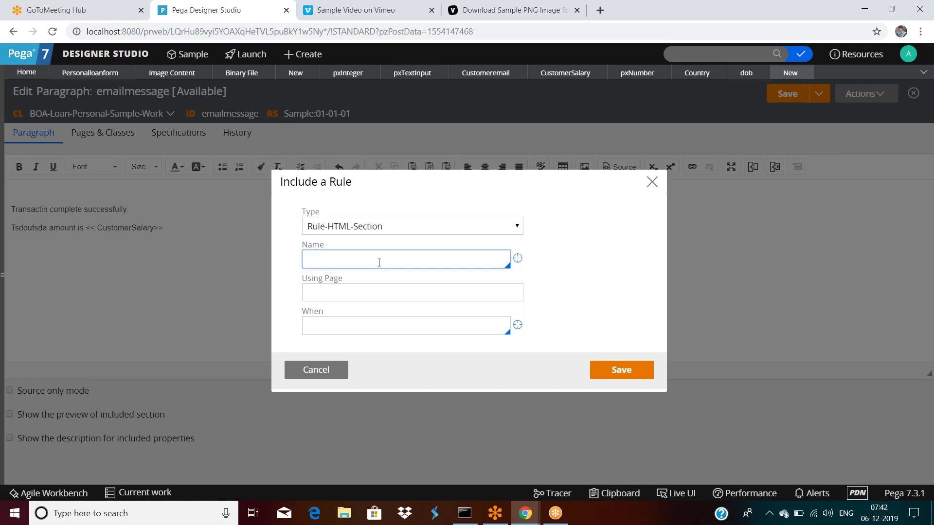
type("hi")
left_click(328, 327)
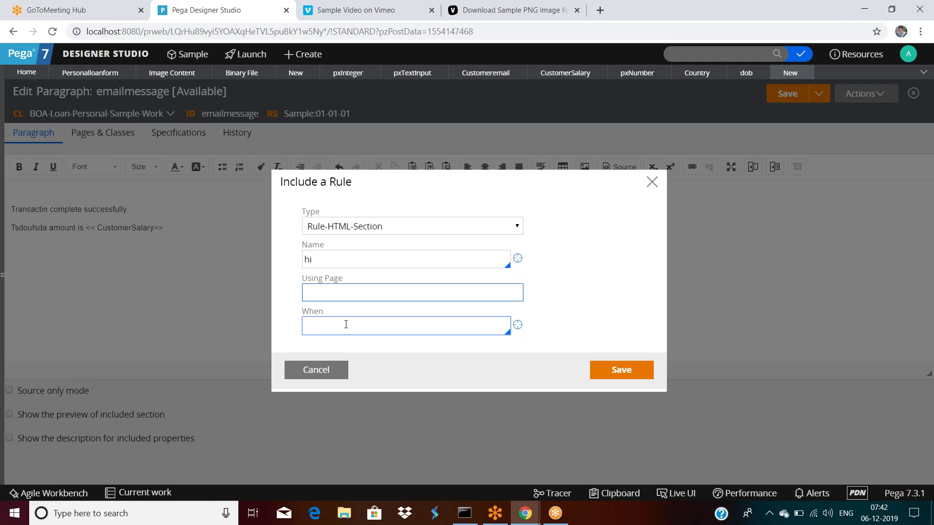
left_click(347, 293)
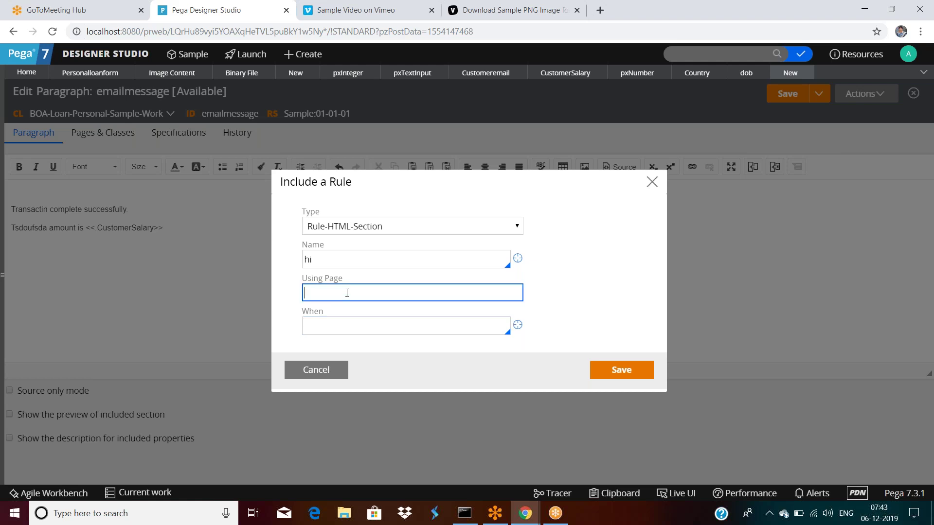
left_click(518, 258)
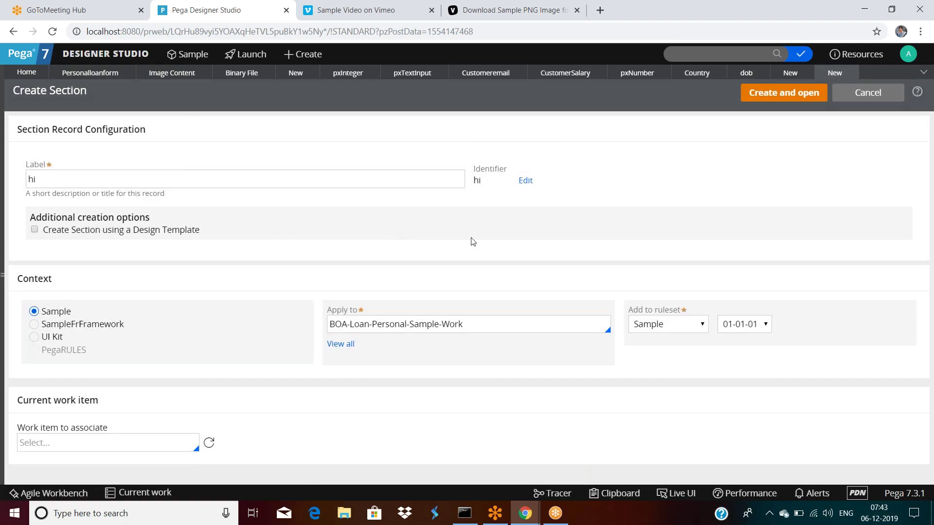
Create and save the hi section with one Button, then include it in the paragraph.
left_click(761, 101)
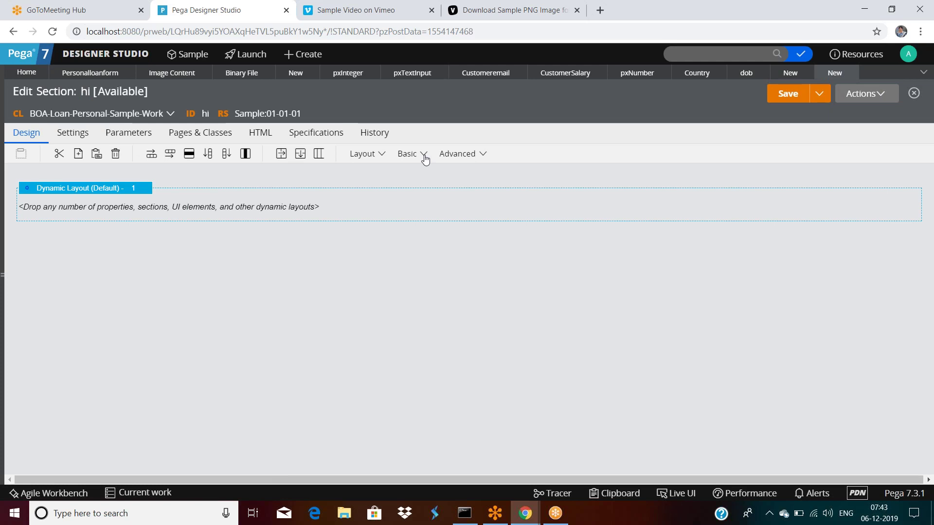
left_click(424, 154)
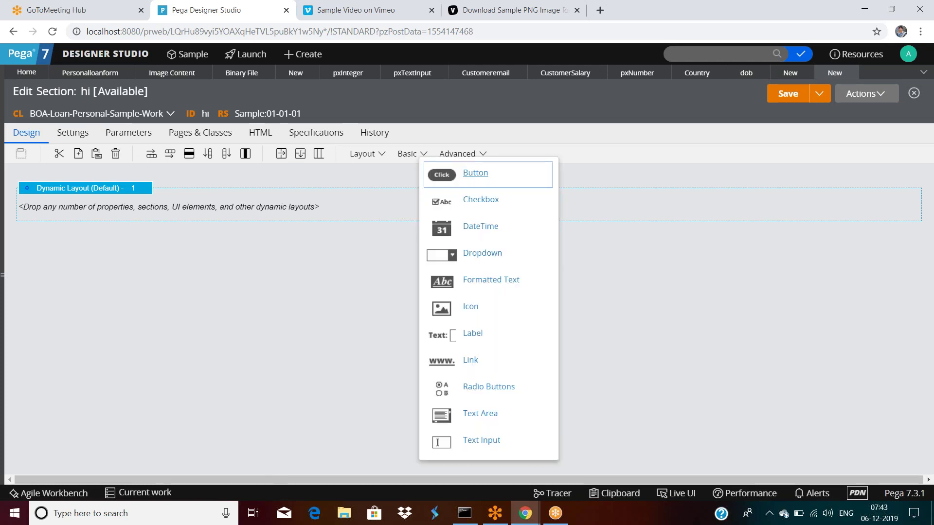
left_click_drag(435, 175, 312, 216)
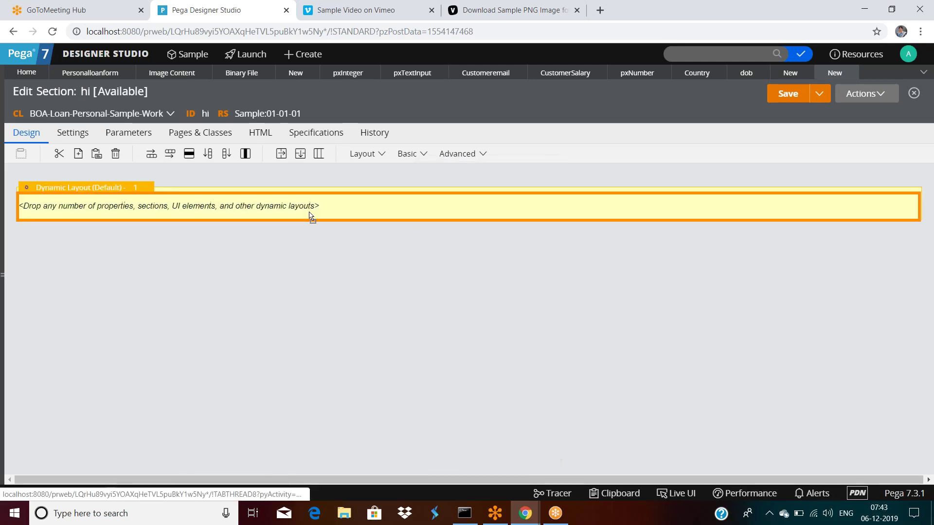
left_click(784, 95)
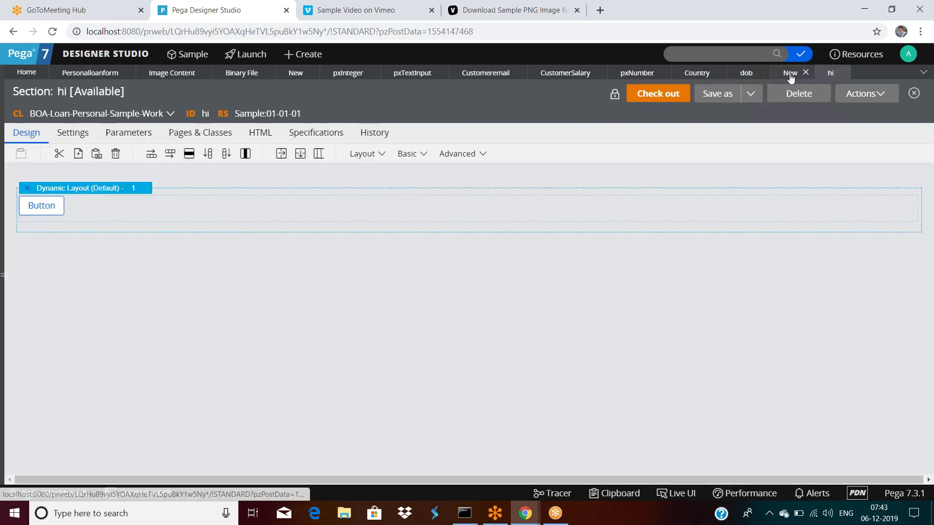
left_click(788, 72)
left_click(593, 369)
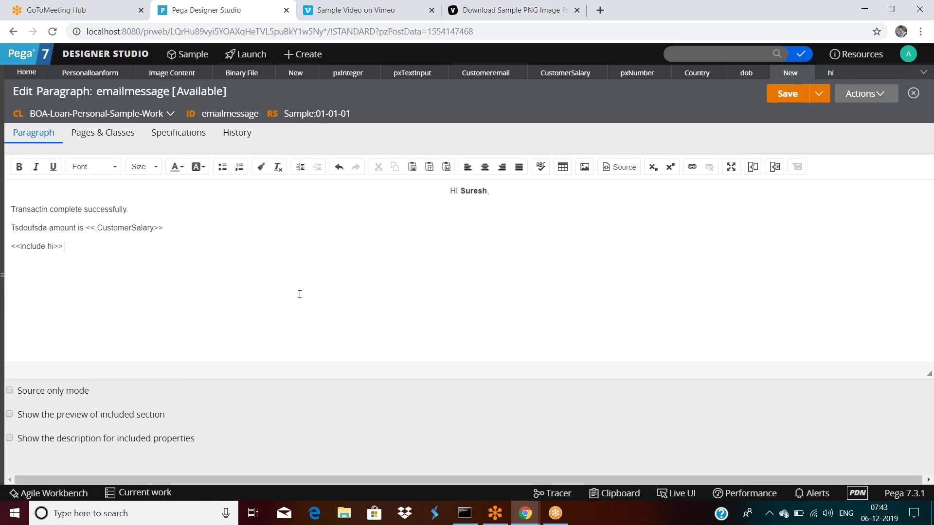
Save the emailmessage paragraph and display its HTML source.
left_click(781, 93)
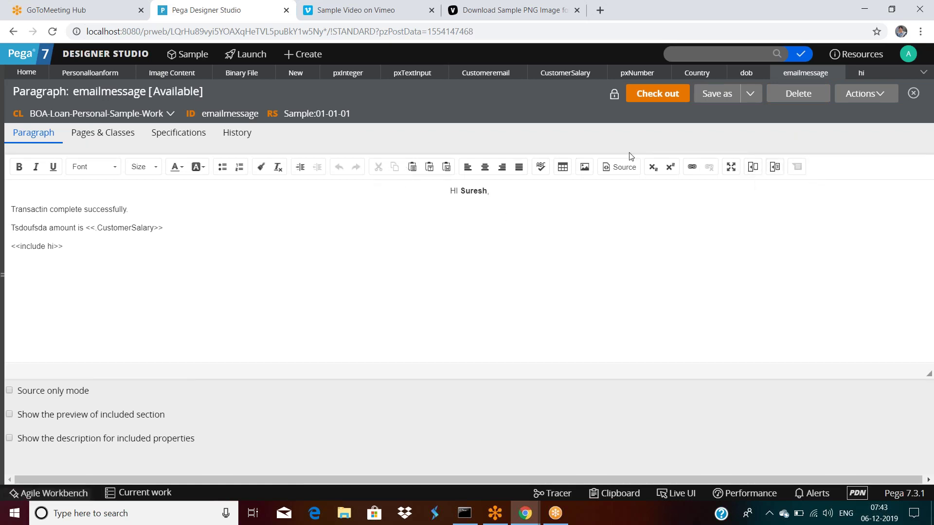
left_click(619, 167)
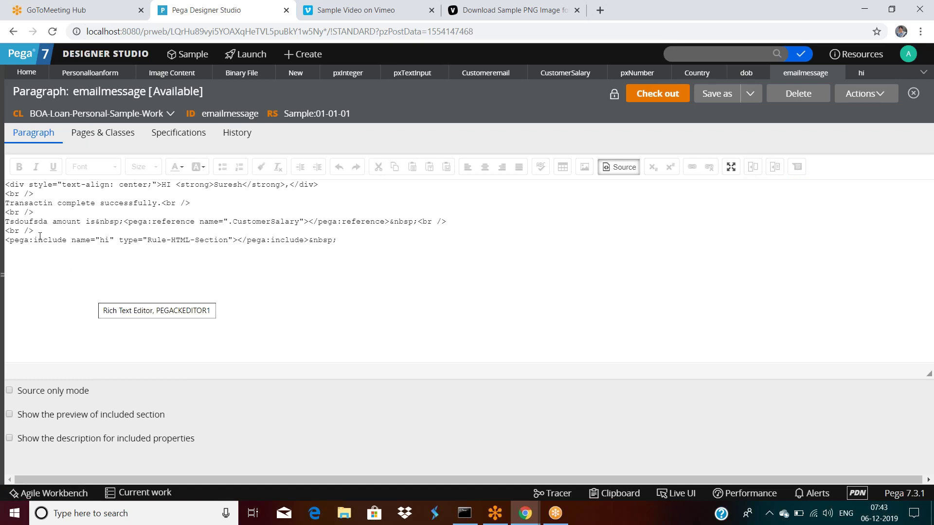
Review the pega:include Rule-HTML-Section and pega:reference CustomerSalary markup in the source.
left_click_drag(40, 237, 426, 229)
left_click(360, 239)
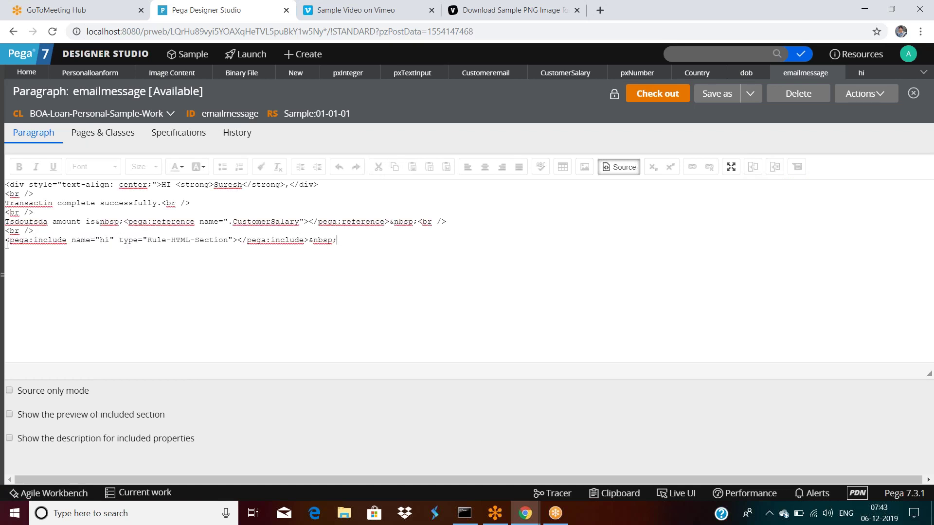
left_click_drag(6, 240, 239, 239)
left_click(238, 240)
left_click_drag(146, 242, 234, 240)
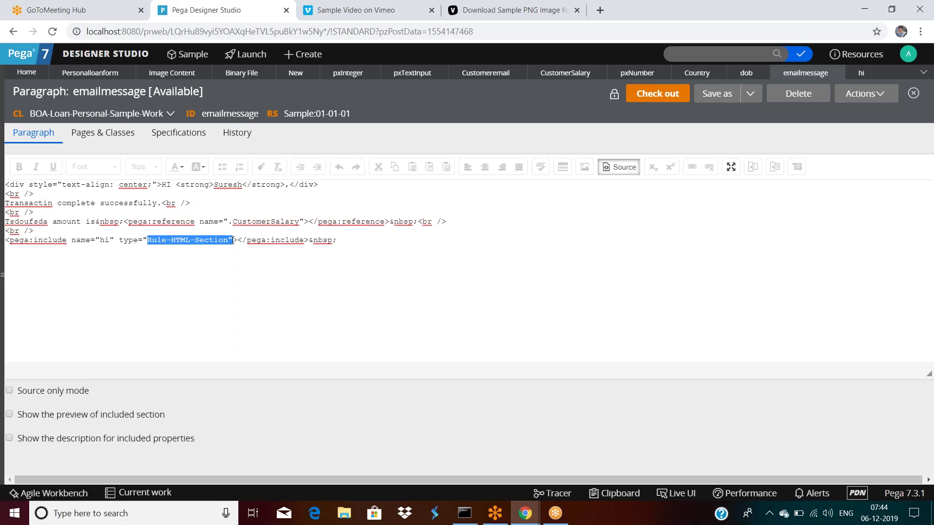
left_click(243, 251)
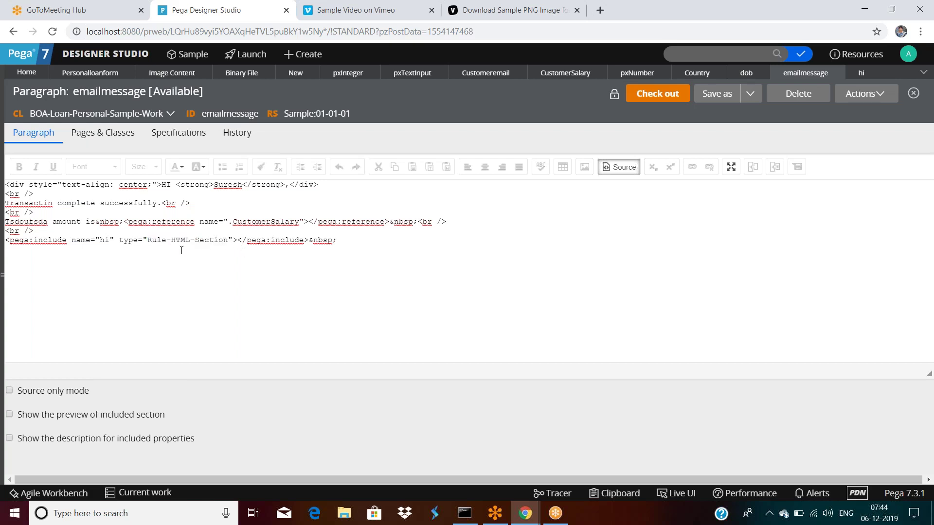
left_click_drag(147, 241, 226, 242)
left_click(266, 250)
double_click(173, 223)
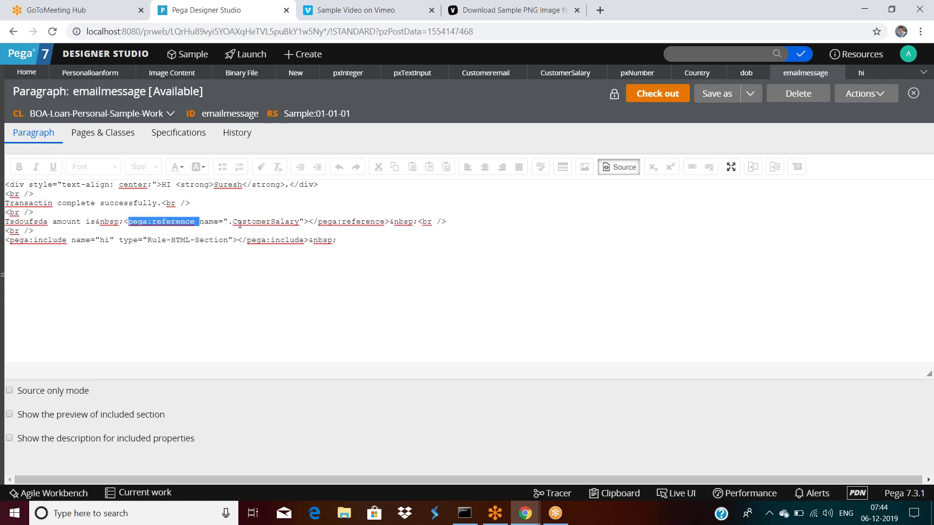
left_click_drag(233, 222, 300, 221)
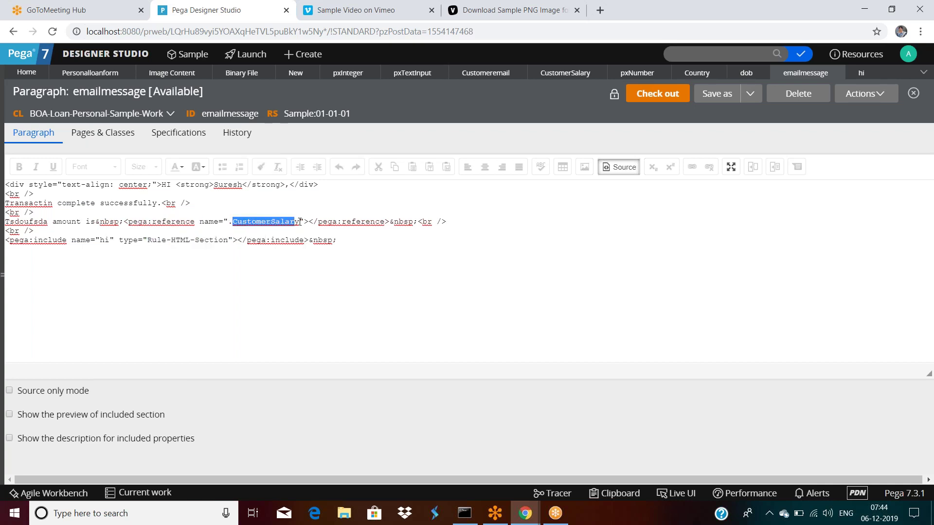
left_click(300, 221)
double_click(70, 224)
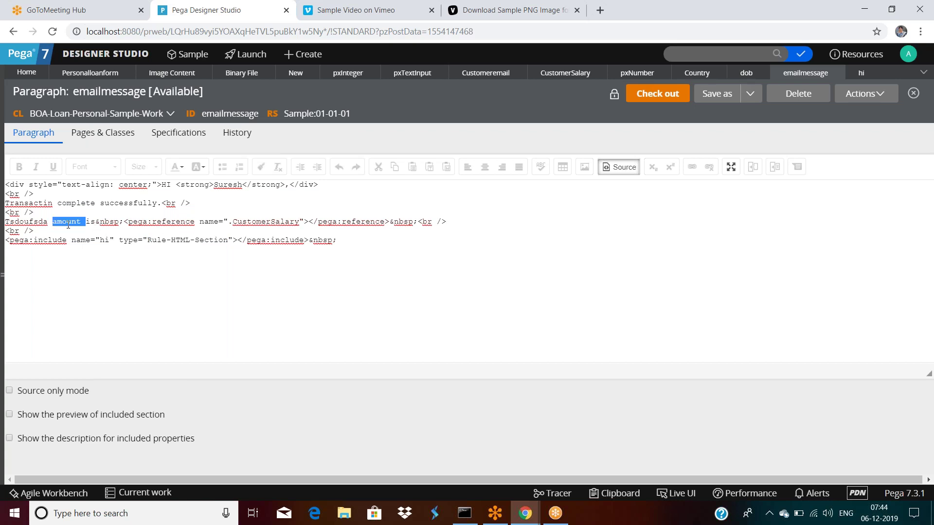
left_click(139, 242)
Maximize and restore the editor, then return to the formatted paragraph view.
left_click(731, 166)
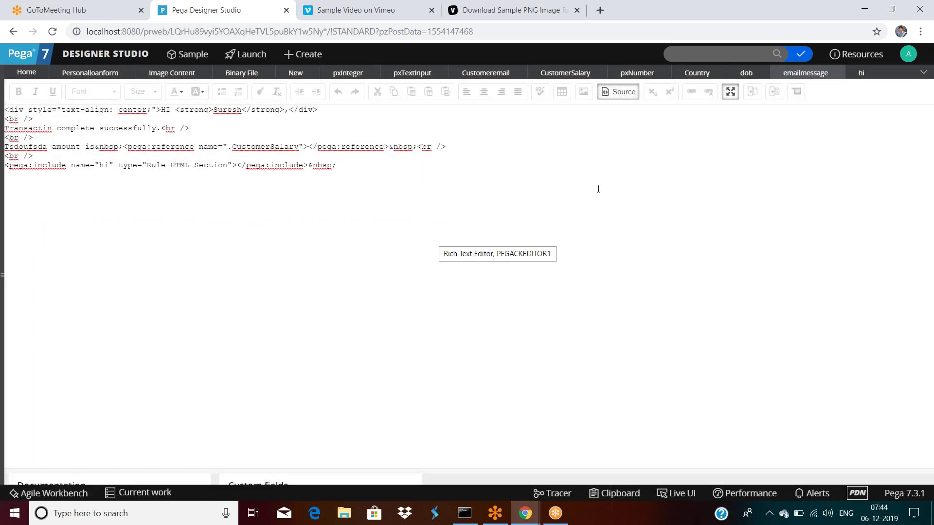
left_click(729, 92)
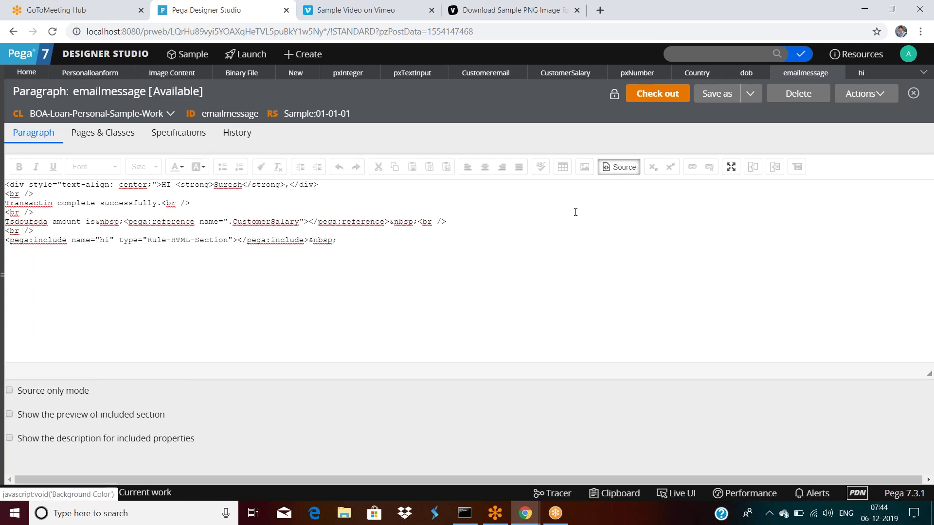
left_click(619, 167)
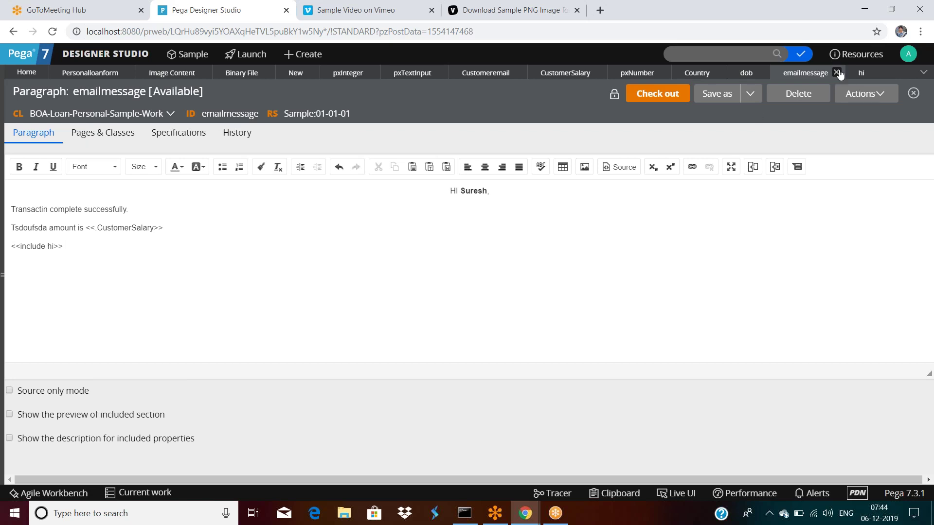
left_click(843, 73)
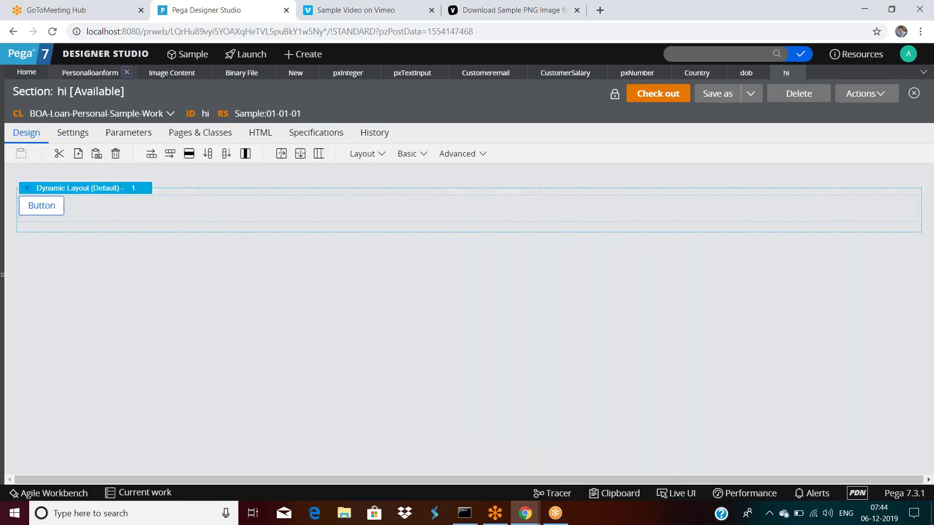
Confirm the emailmessage paragraph cell and save personalloanform.
left_click(83, 75)
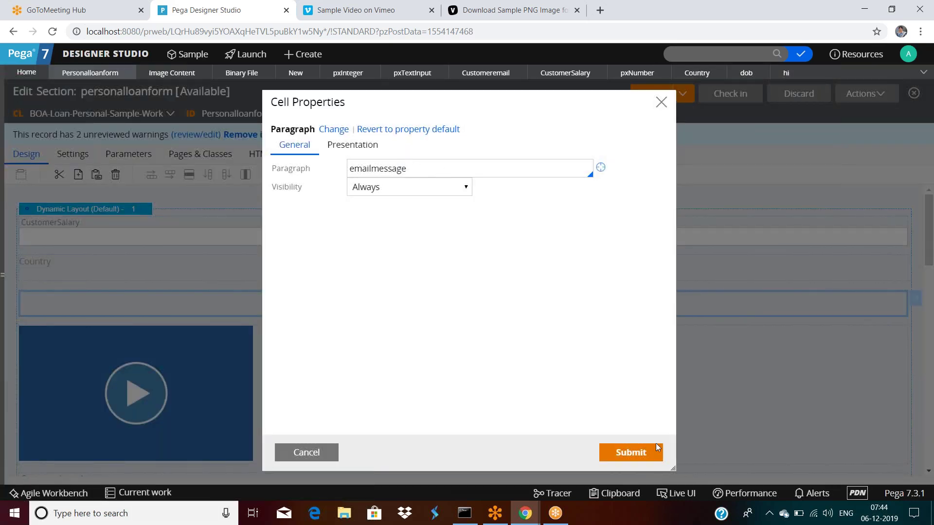
left_click(630, 452)
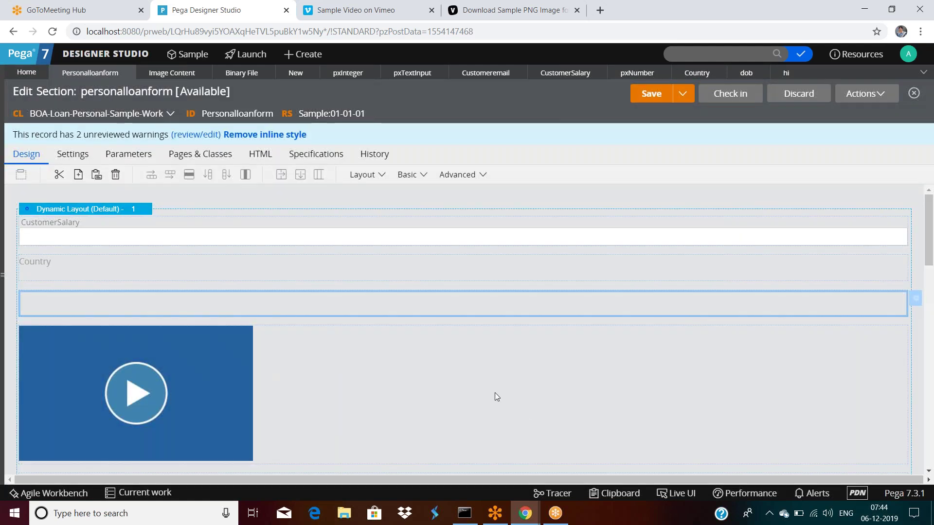
left_click(650, 96)
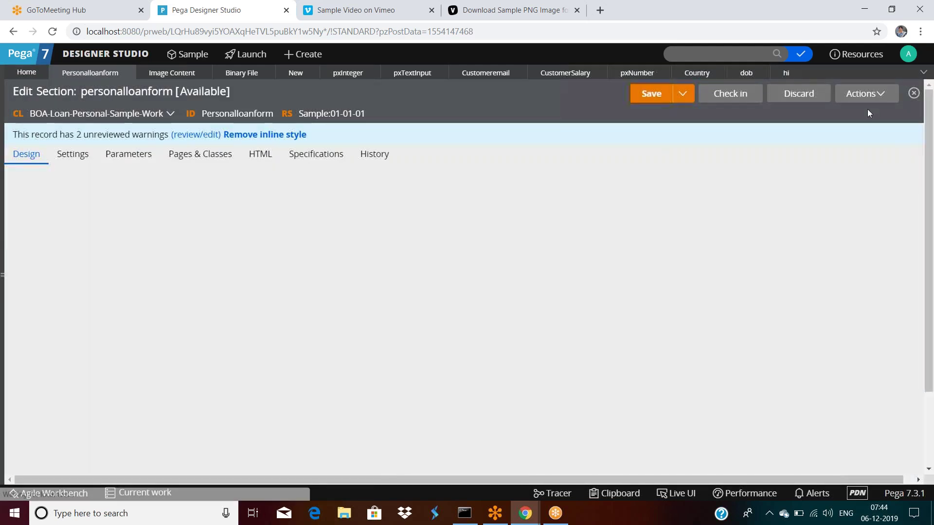
Test-run personalloanform, review the rendered paragraph, then close the preview and test page.
left_click(856, 95)
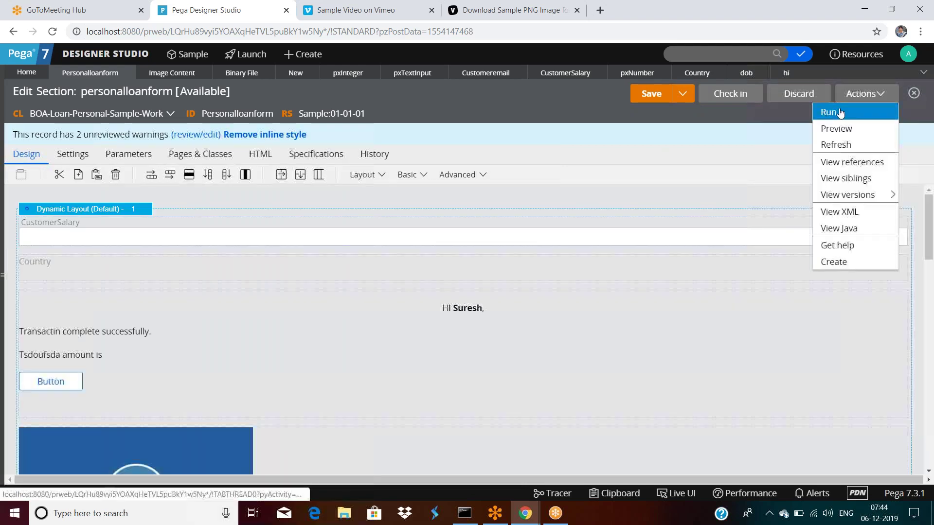
left_click(829, 112)
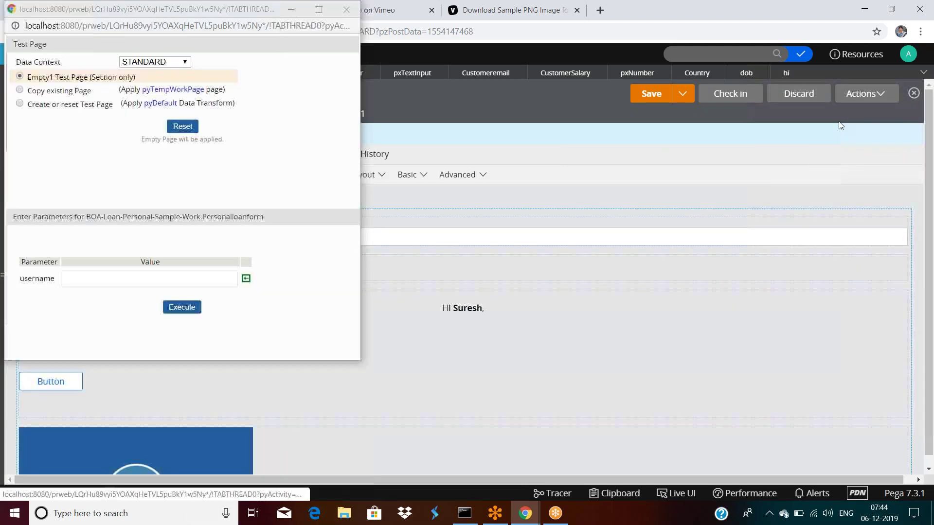
left_click(182, 307)
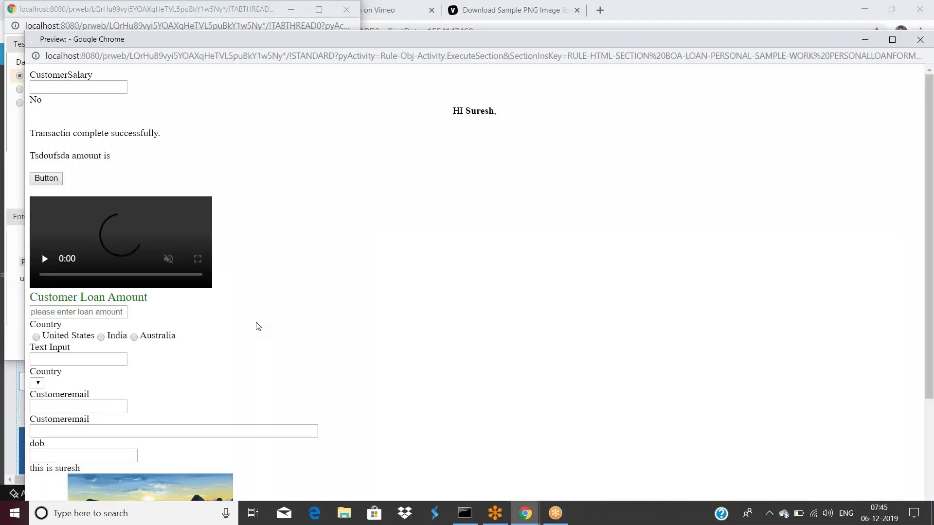
left_click_drag(30, 132, 163, 133)
left_click(80, 164)
left_click_drag(73, 181, 40, 183)
left_click(316, 161)
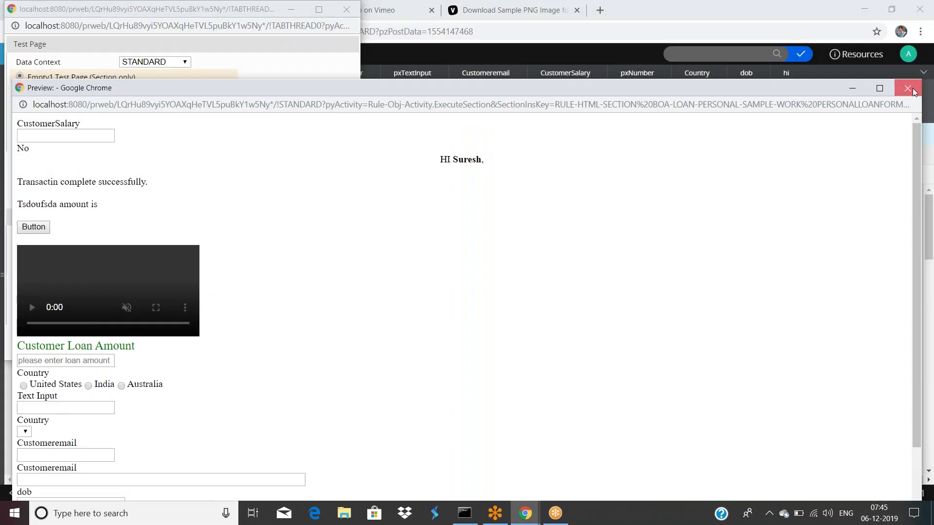
left_click(908, 88)
left_click(346, 10)
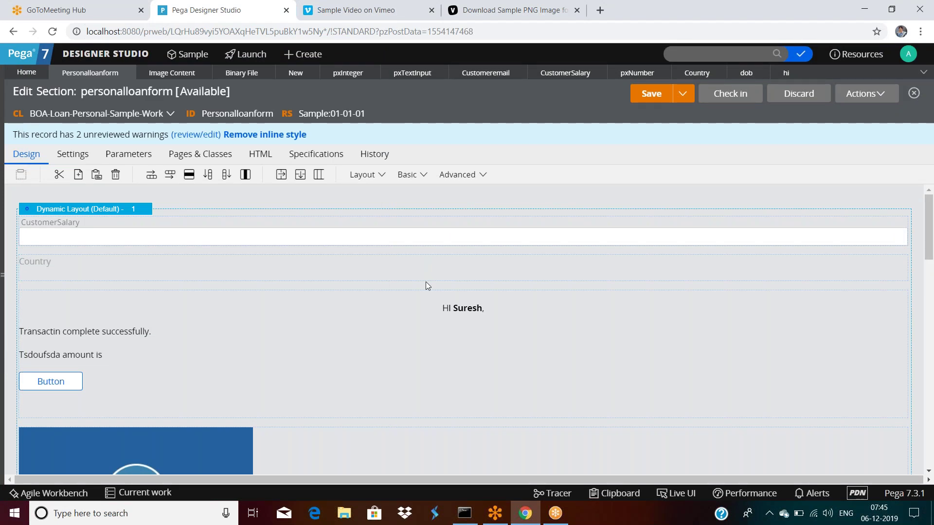
Save the form's dynamic layout as a new section with purpose 'test'.
left_click(72, 215)
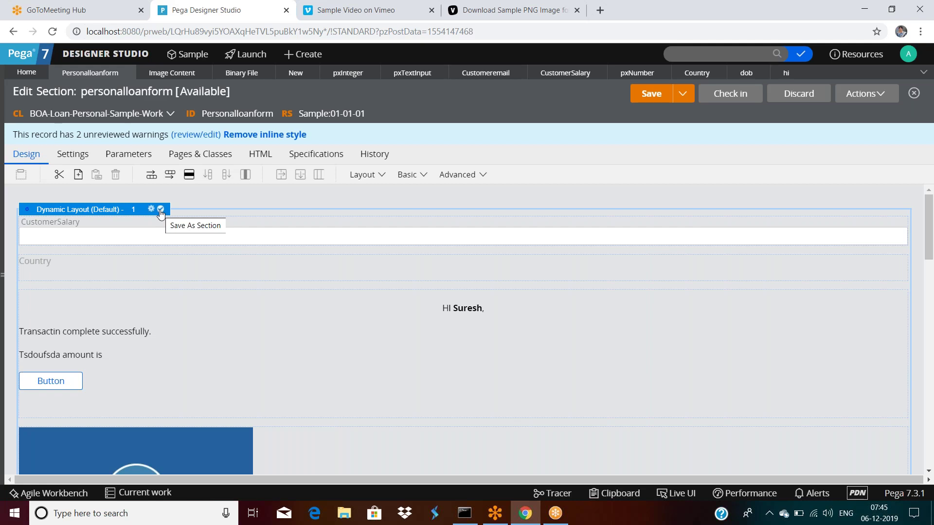
left_click(161, 209)
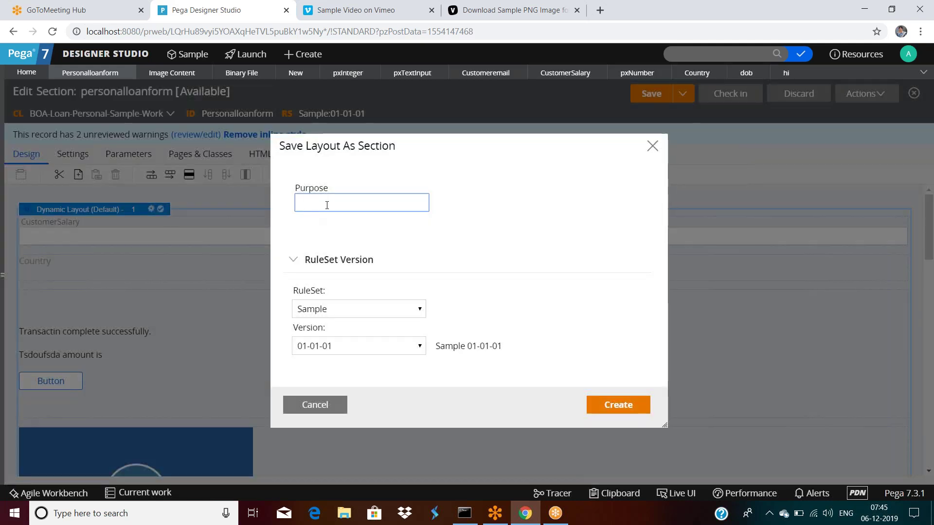
type("test")
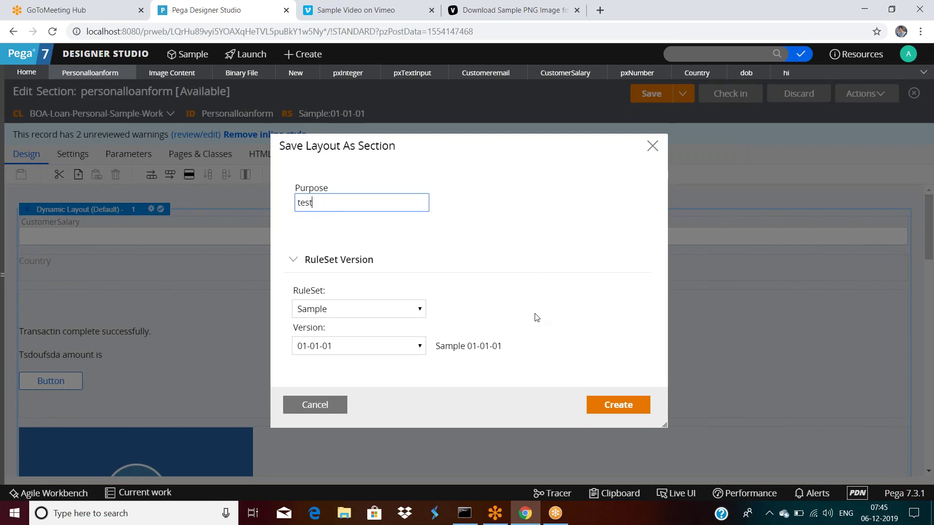
left_click(616, 410)
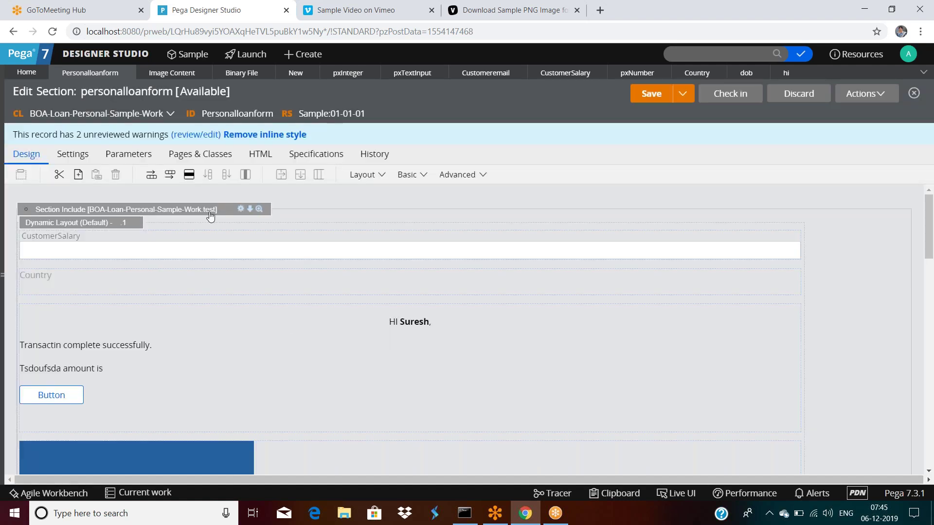
Search rules for 'test', browse the results list, then close it.
left_click(694, 52)
type("test")
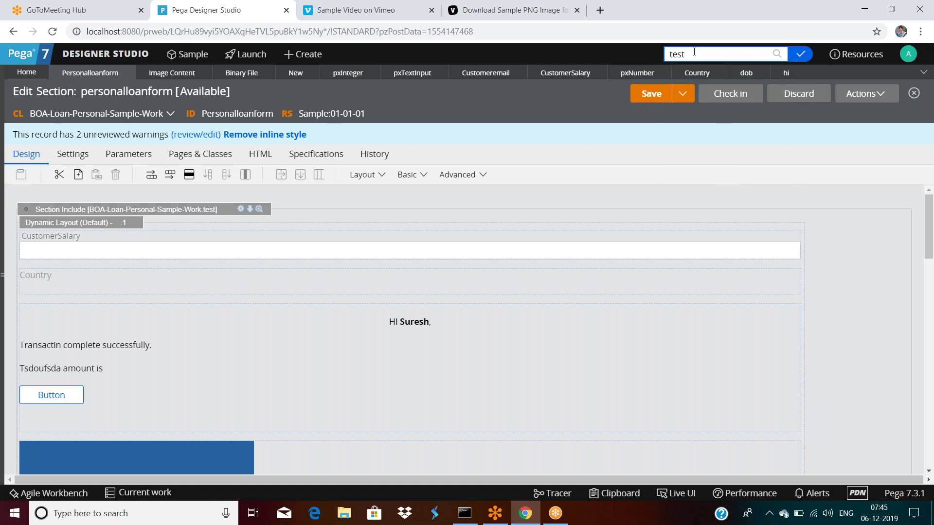
key("Return")
scroll(376, 342, "down", 15)
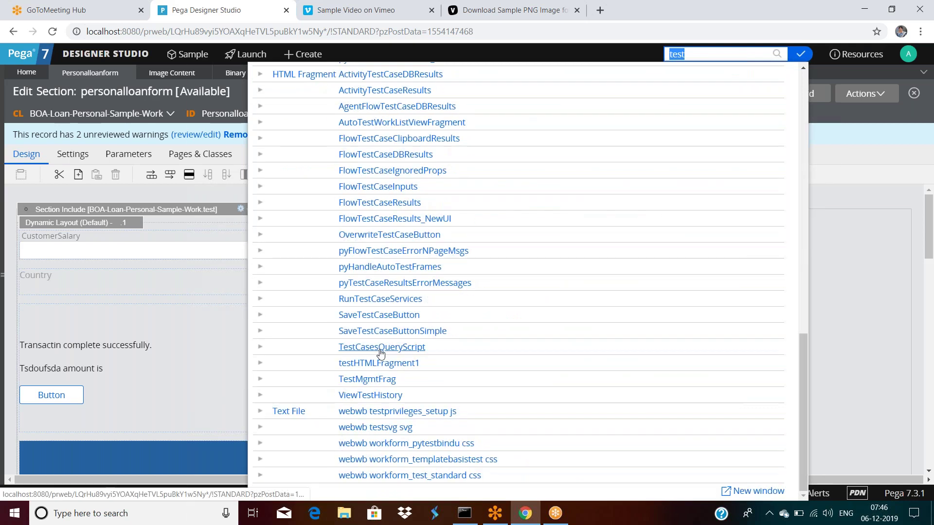
scroll(380, 343, "up", 4)
scroll(381, 344, "down", 4)
scroll(381, 344, "up", 6)
scroll(380, 344, "down", 5)
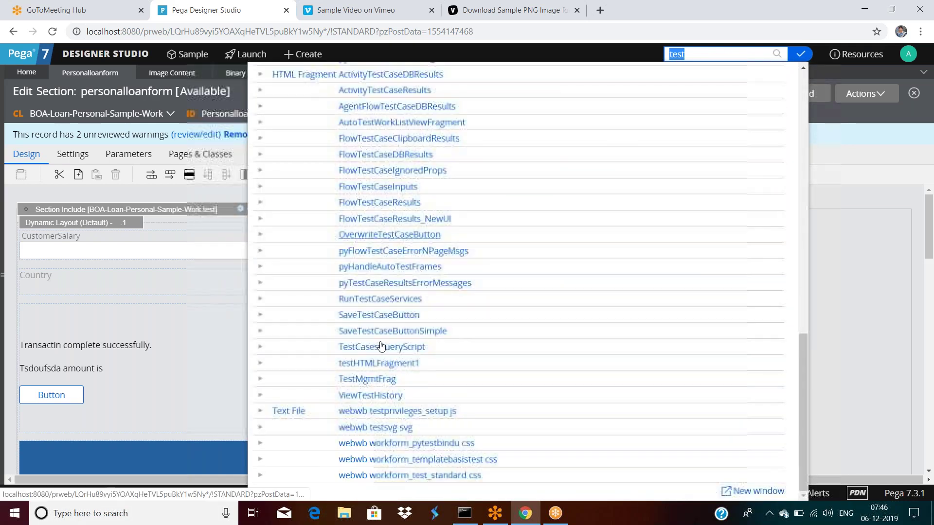
scroll(380, 345, "up", 9)
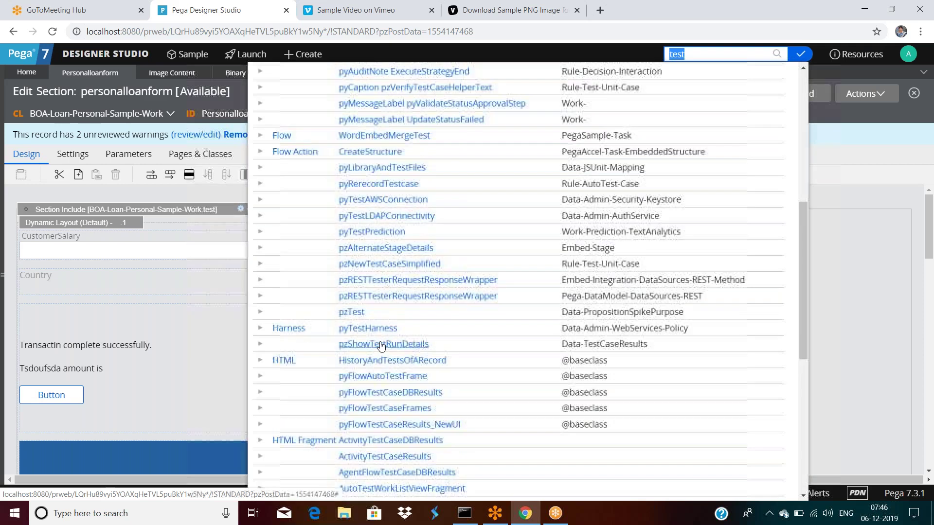
scroll(381, 345, "up", 7)
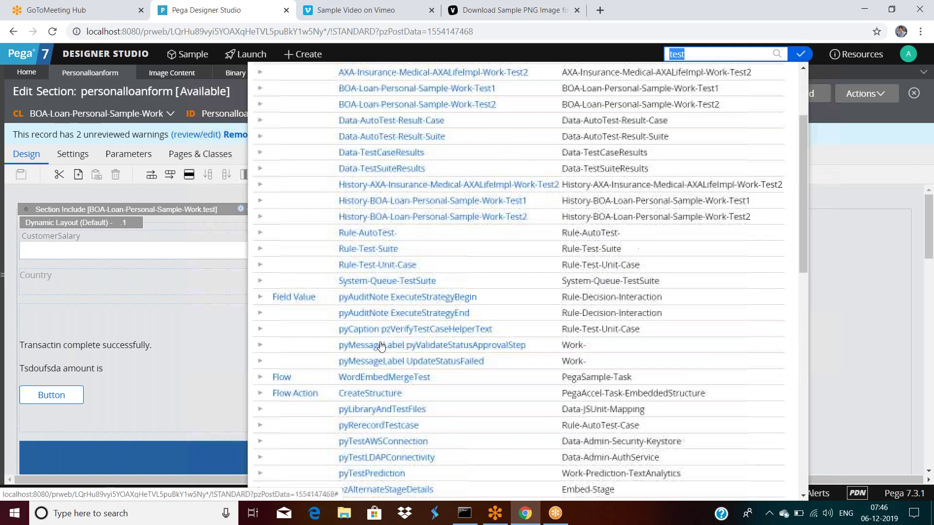
left_click(868, 244)
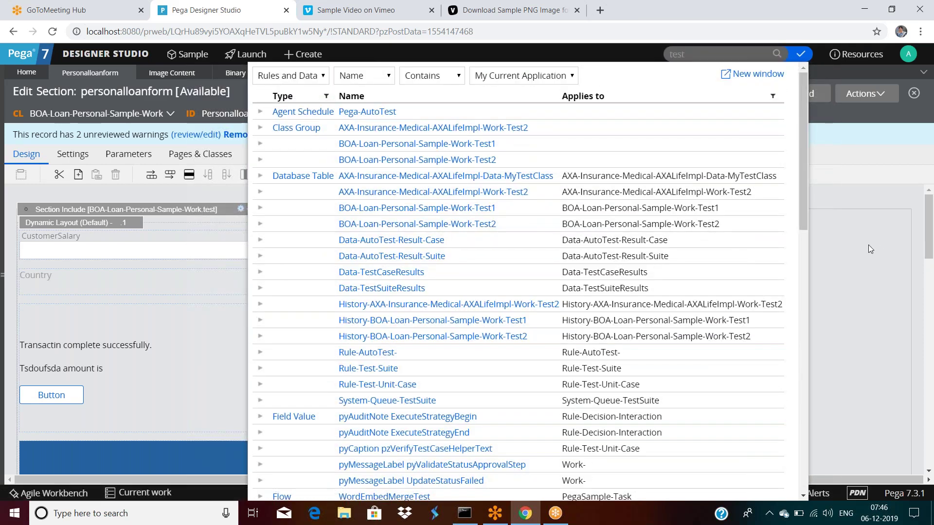
Save the personalloanform section and check it in with comment 'asfdsf'.
left_click(662, 95)
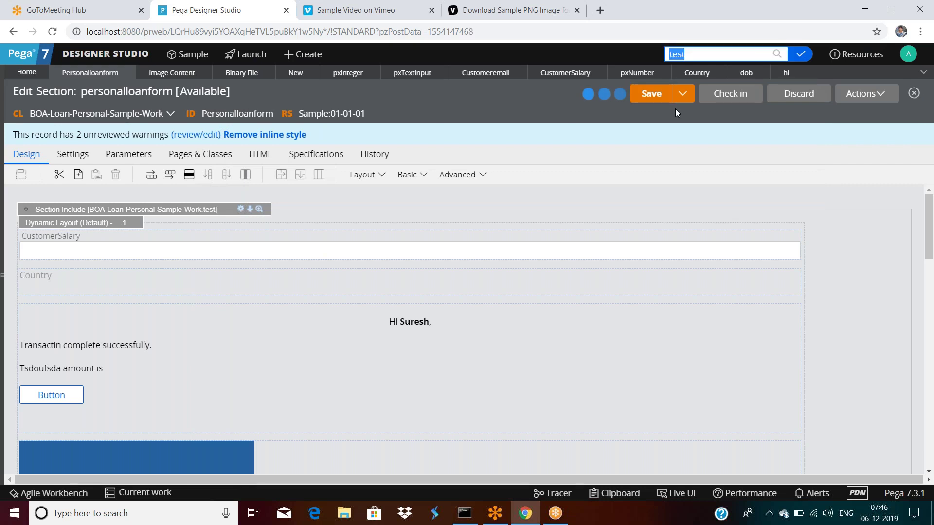
left_click(730, 93)
left_click(223, 303)
type("asfdsf")
left_click(865, 375)
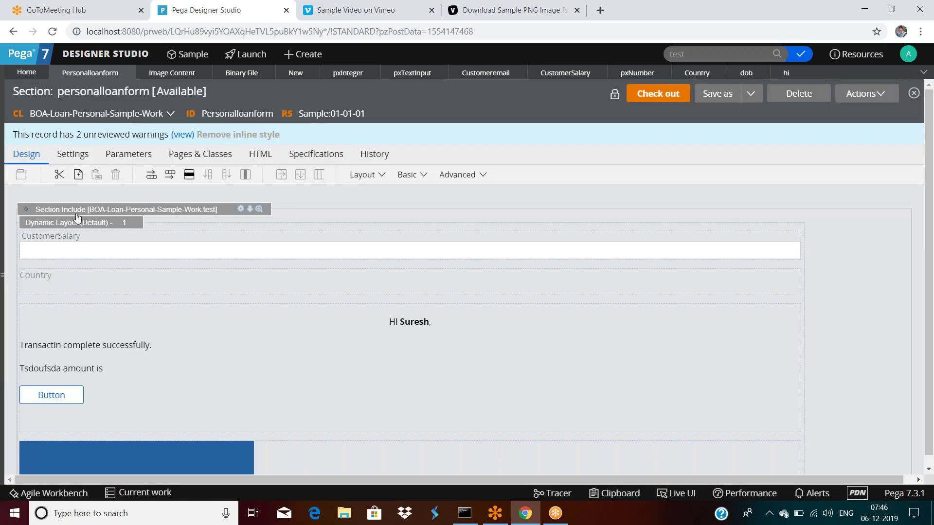
Open the included test section rule in its own tab, accepting the refresh warning.
double_click(221, 116)
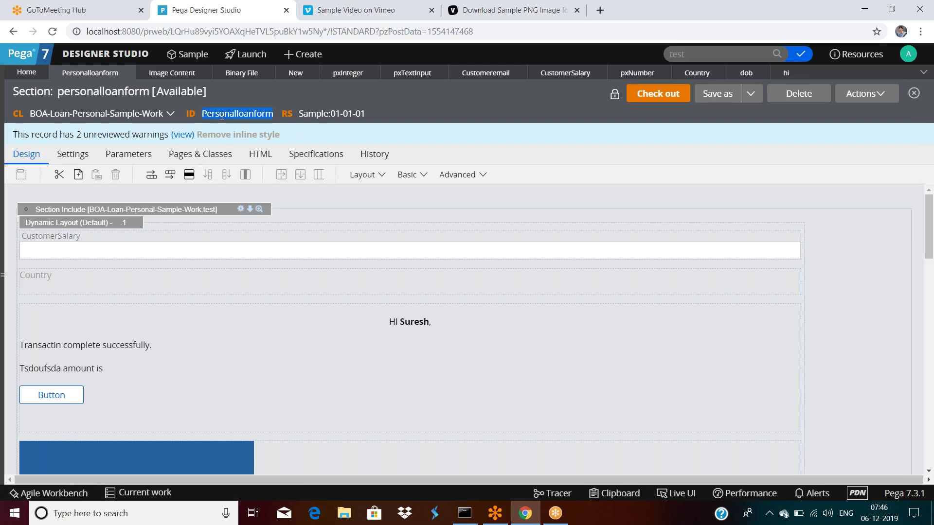
left_click(259, 210)
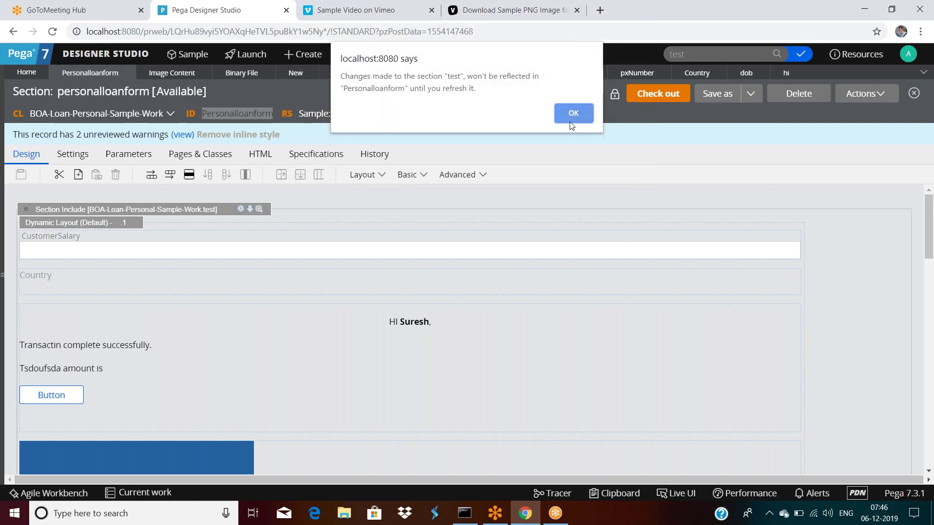
left_click(570, 117)
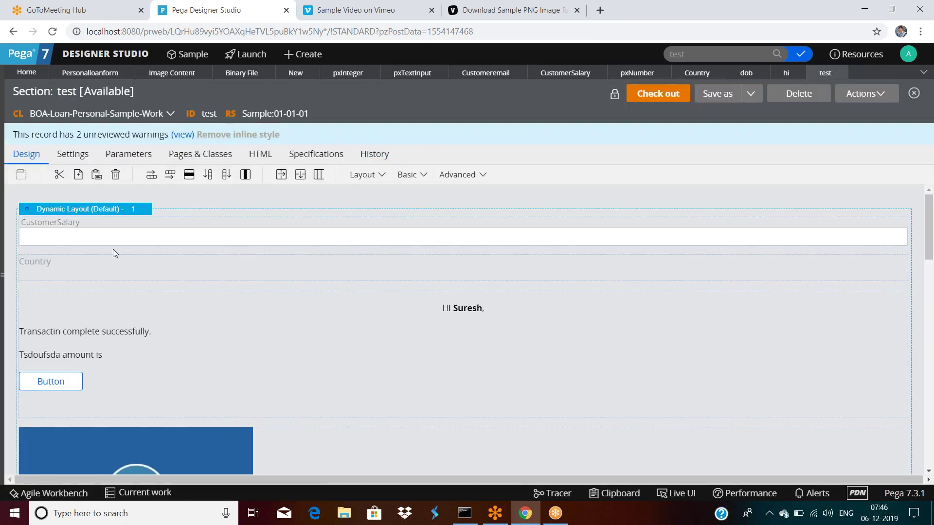
Back in personalloanform, delete the test Section Include.
left_click(90, 72)
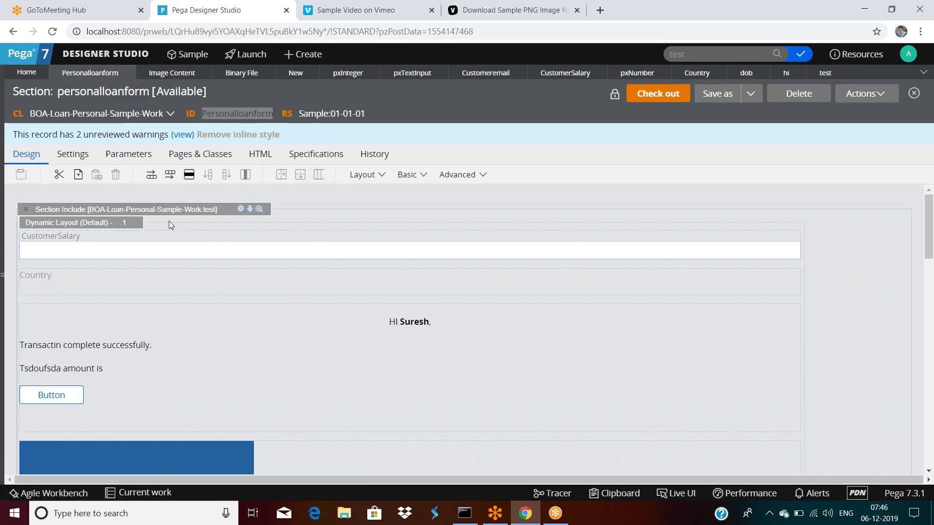
right_click(202, 204)
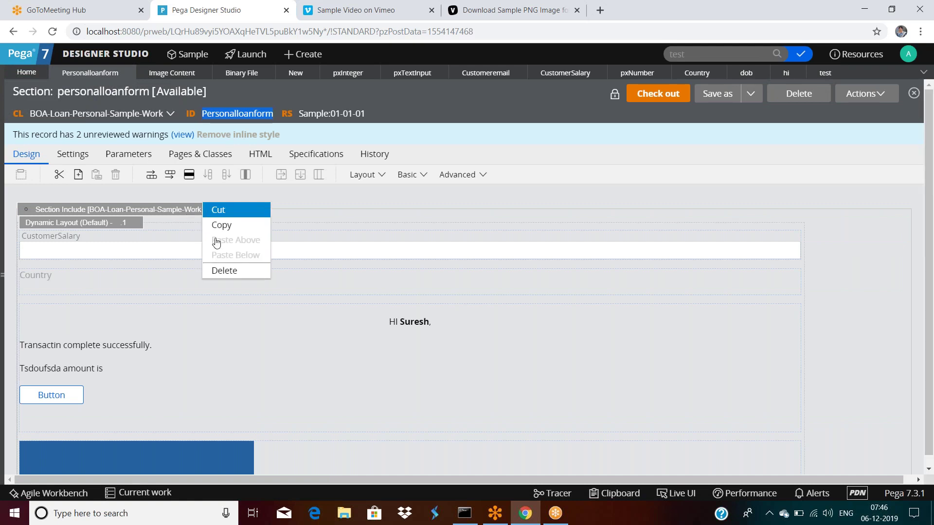
left_click(229, 271)
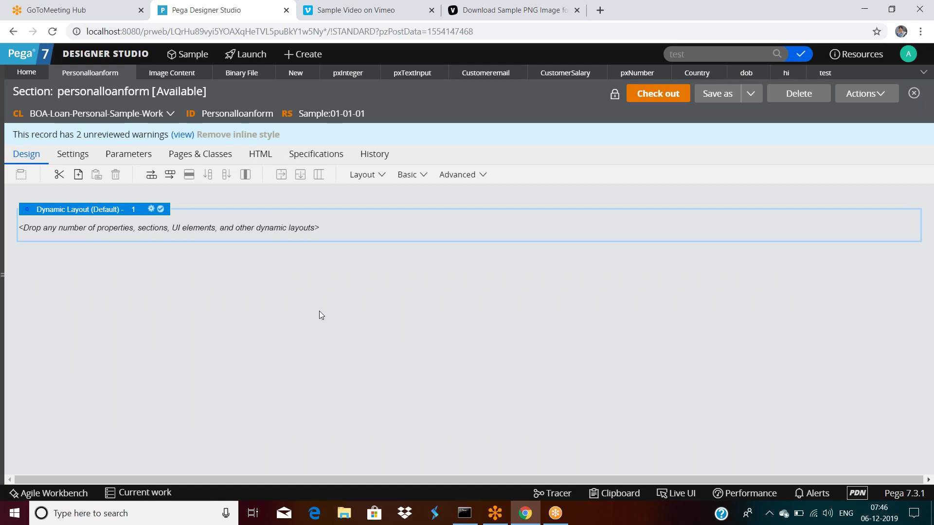
Drag an Embedded section from the layout list into the dynamic layout.
left_click(382, 176)
scroll(494, 377, "down", 2)
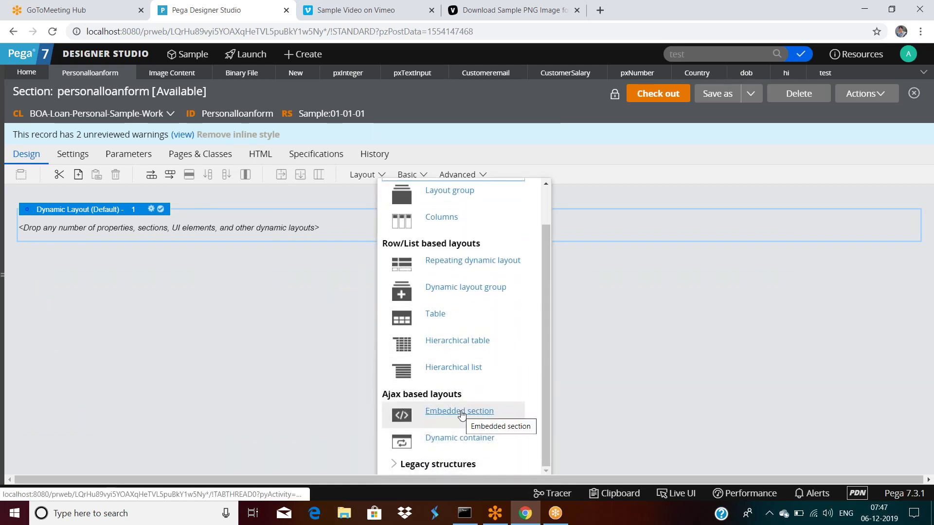
left_click_drag(461, 413, 209, 278)
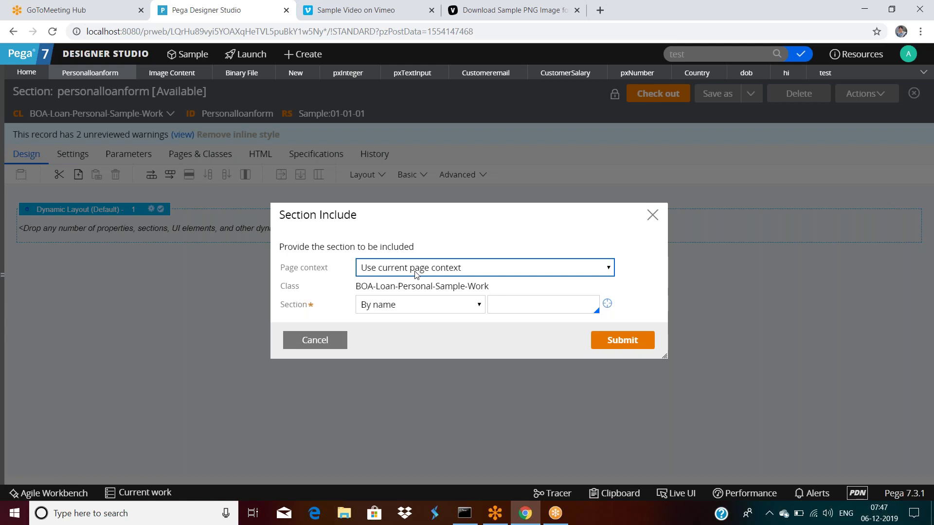
Try clipboard-page and property page contexts, then settle on 'Use current page context'.
left_click(414, 271)
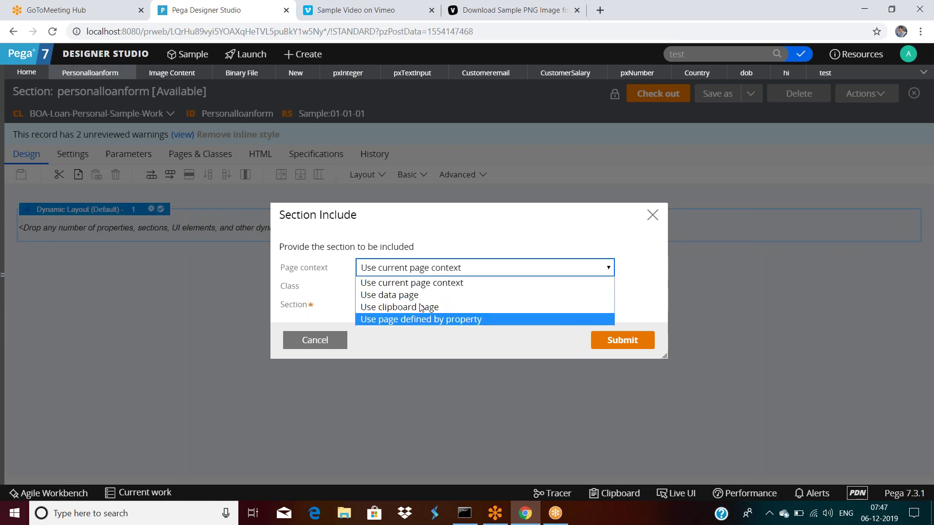
left_click(433, 243)
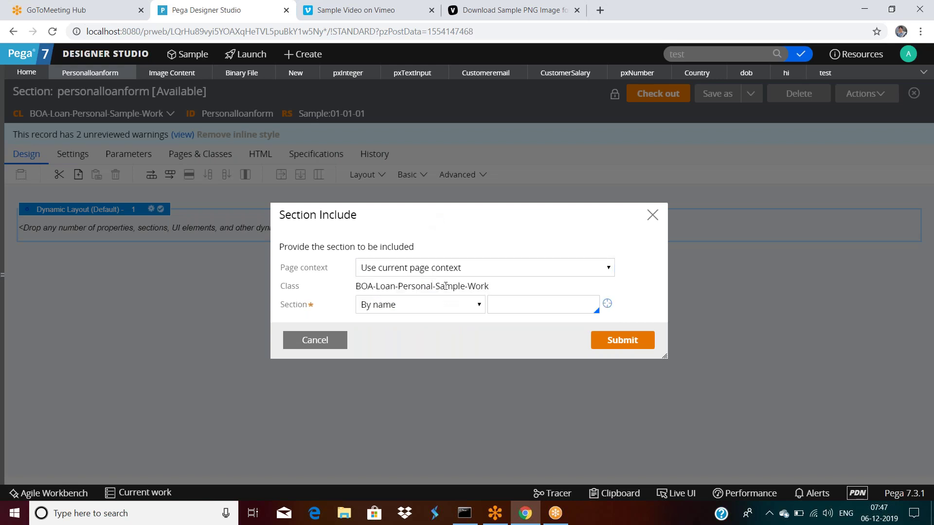
left_click(443, 269)
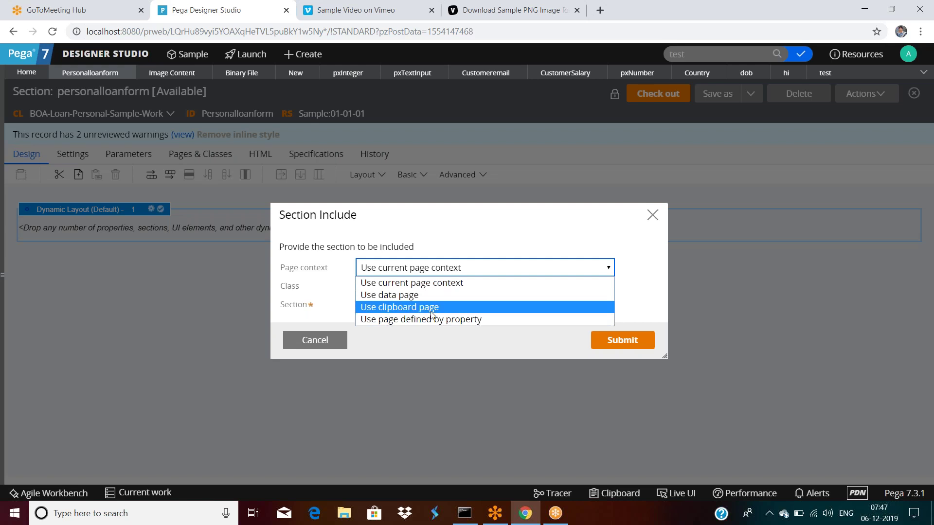
left_click(431, 307)
left_click(430, 293)
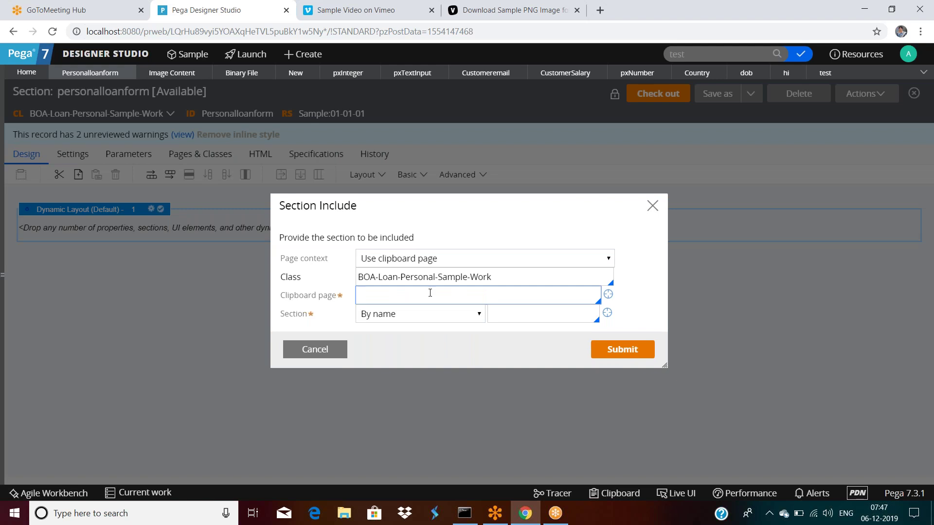
left_click(428, 260)
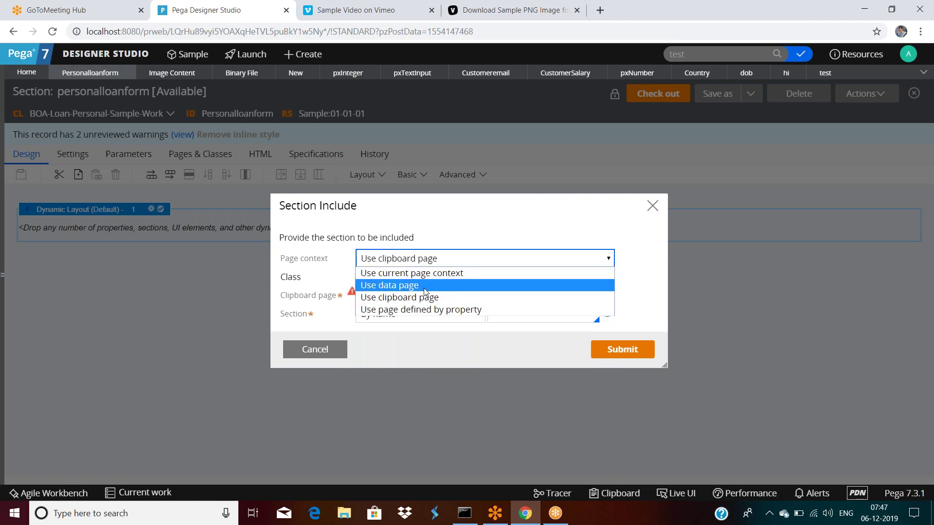
left_click(422, 314)
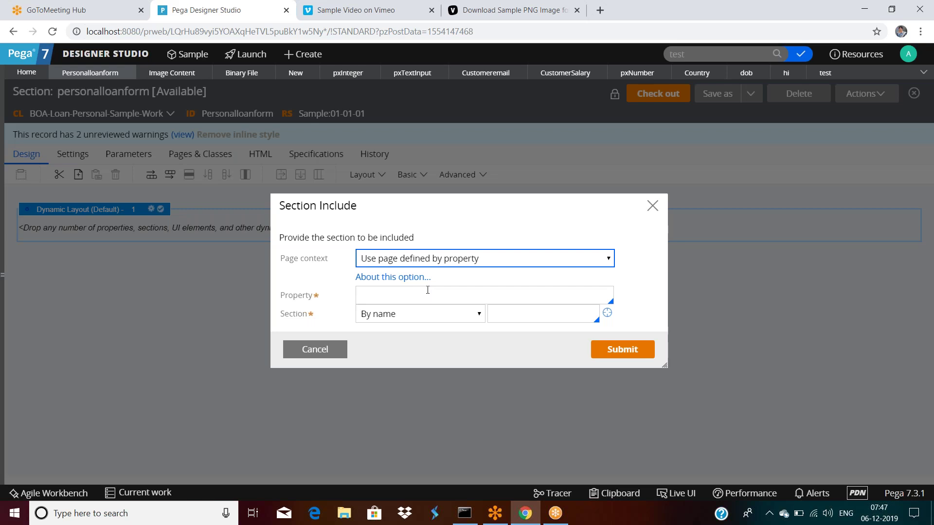
left_click(428, 290)
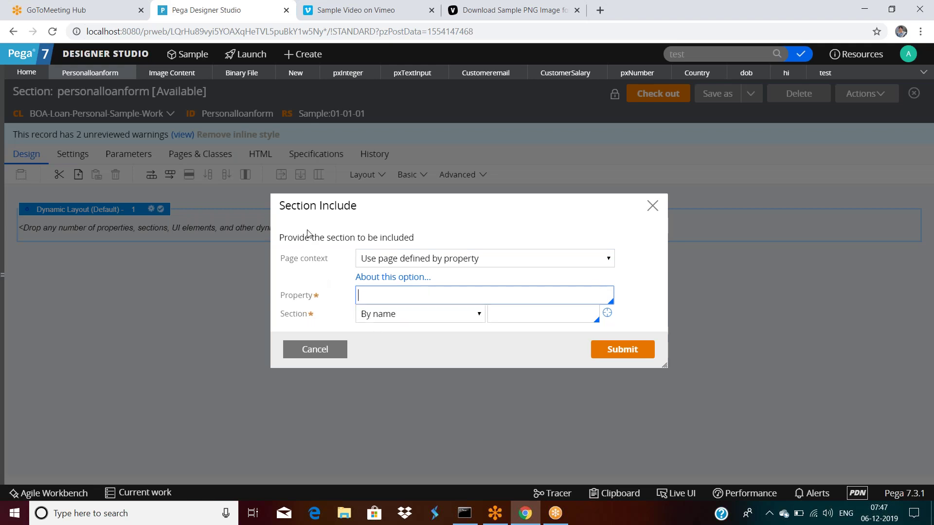
left_click(396, 258)
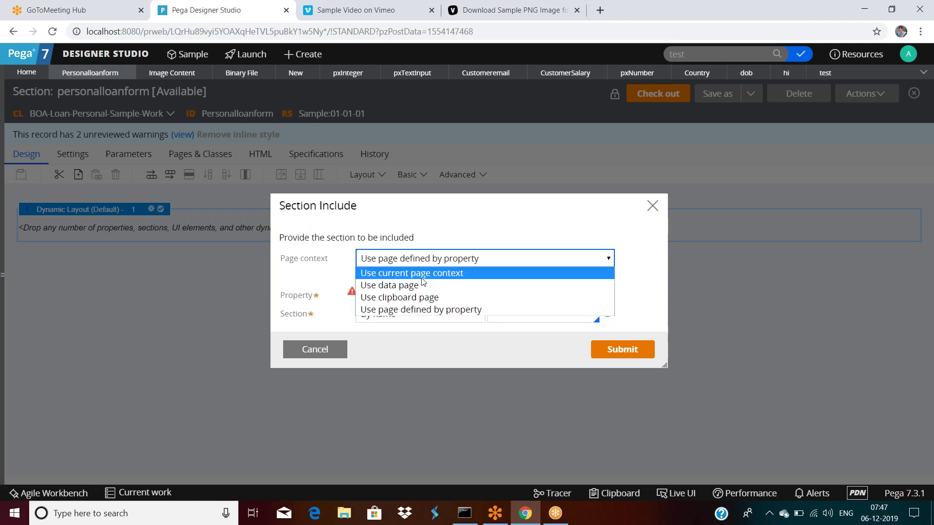
left_click(421, 278)
left_click(527, 308)
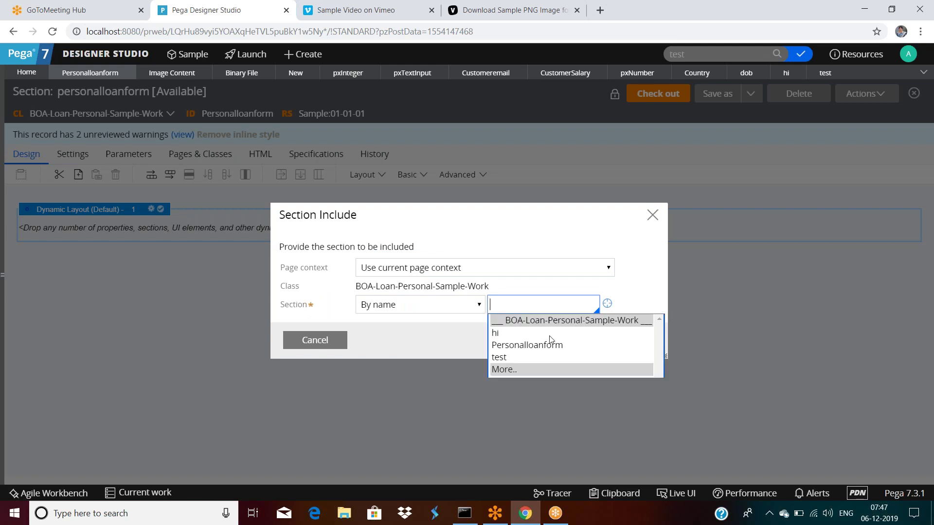
Pick 'test' from the full section list and submit the Section Include.
left_click(504, 371)
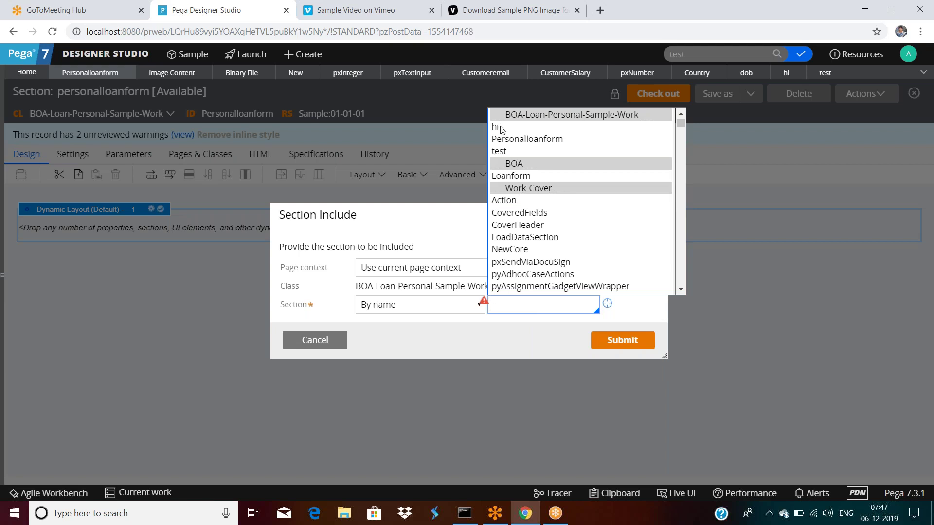
left_click(503, 153)
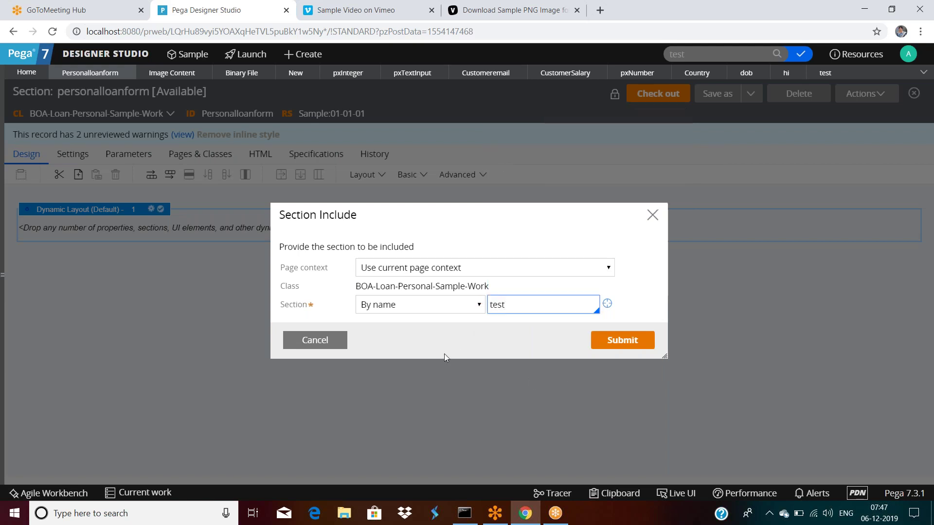
left_click(623, 340)
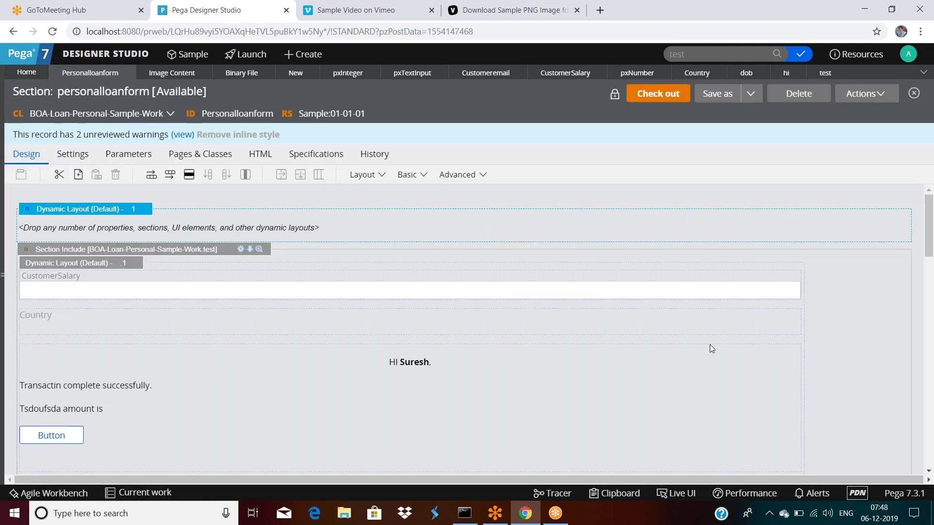
Delete the empty top dynamic layout and inspect the paragraph cell properties without changes.
right_click(129, 210)
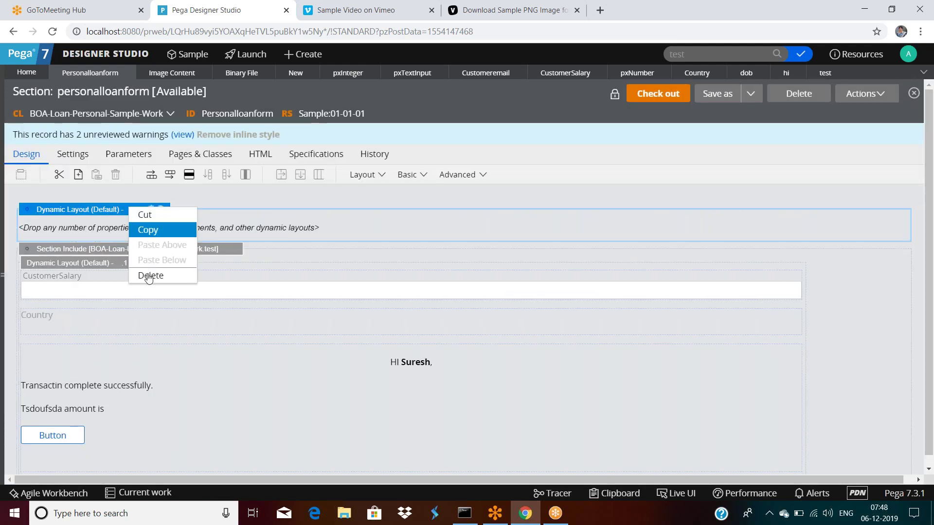
left_click(150, 275)
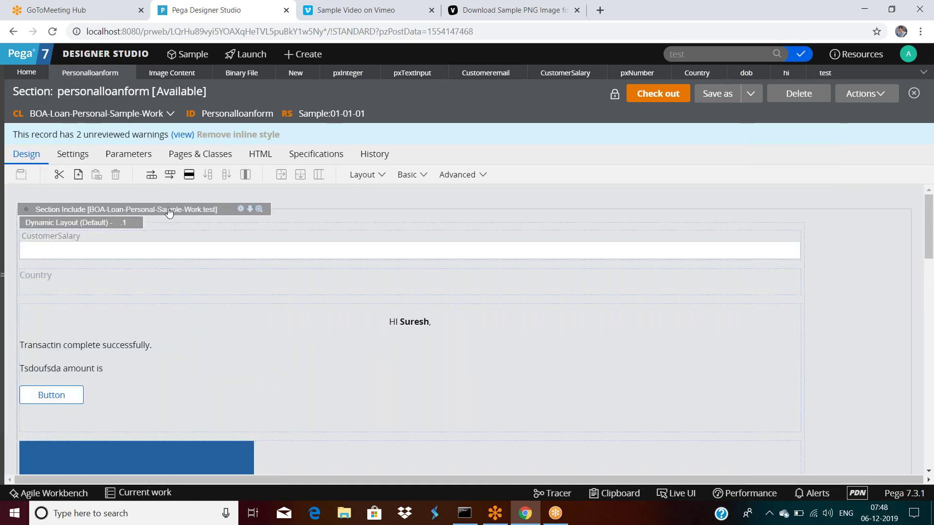
left_click(236, 313)
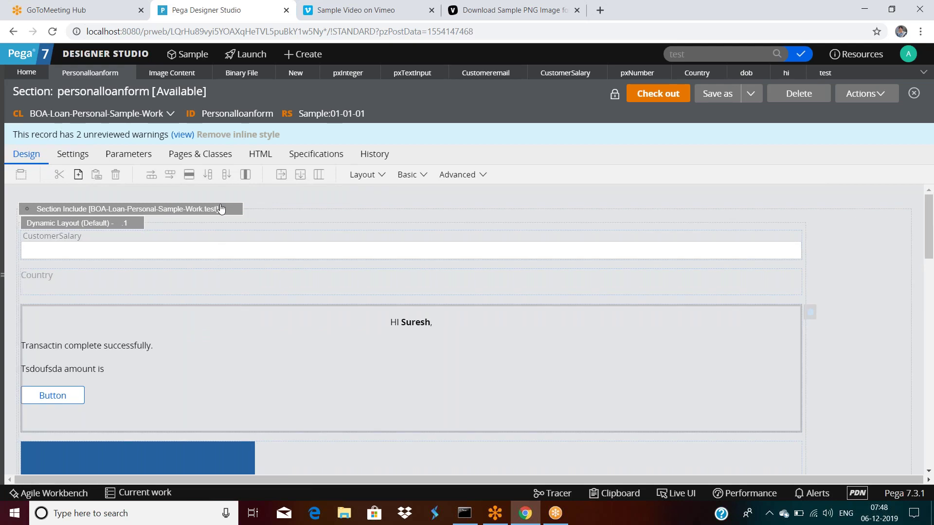
double_click(215, 331)
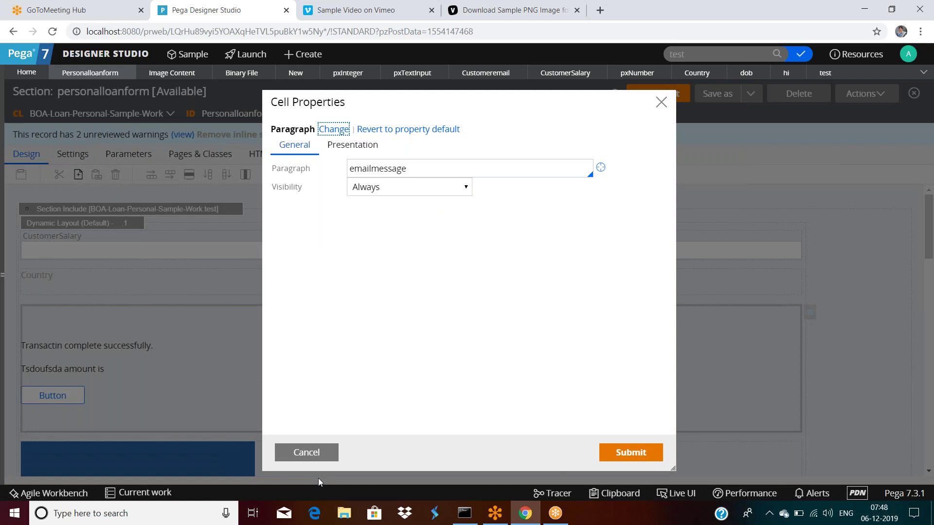
left_click(306, 451)
Delete the included test section from personalloanform.
scroll(226, 386, "down", 6)
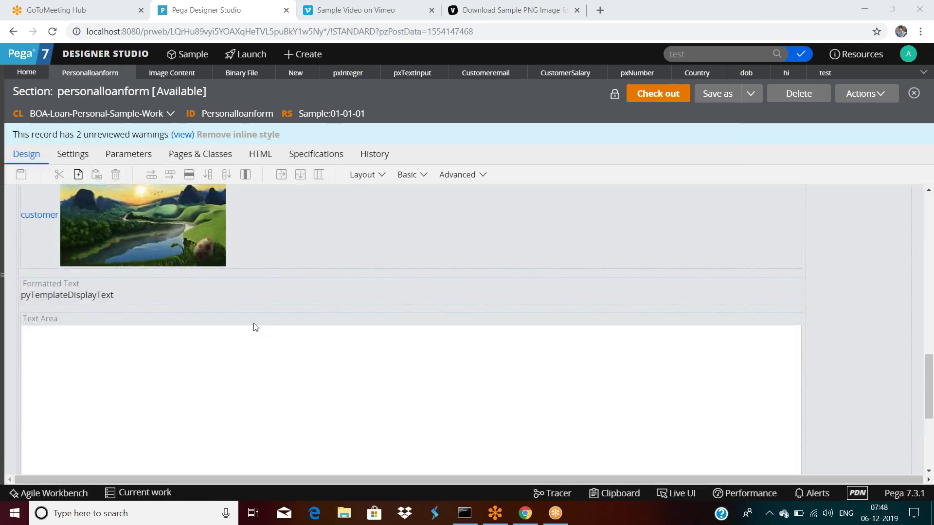
scroll(253, 323, "up", 10)
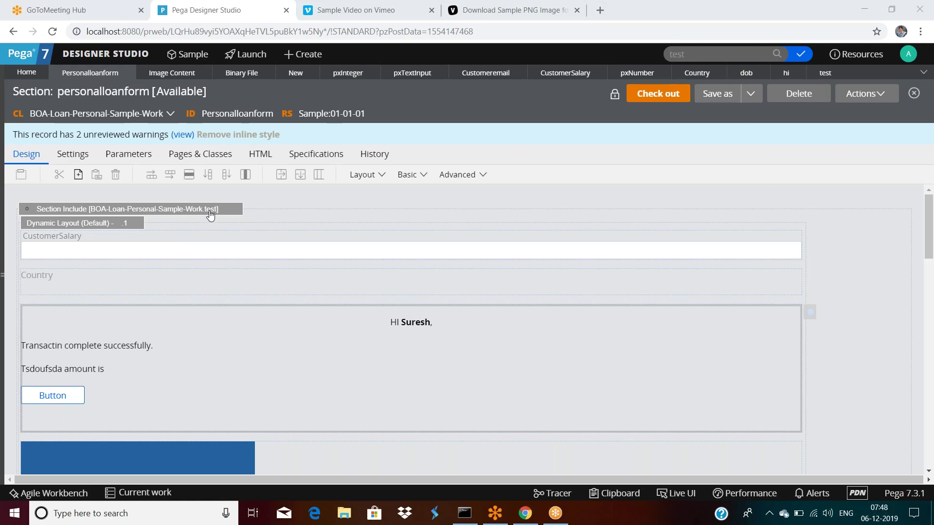
right_click(210, 215)
left_click(230, 278)
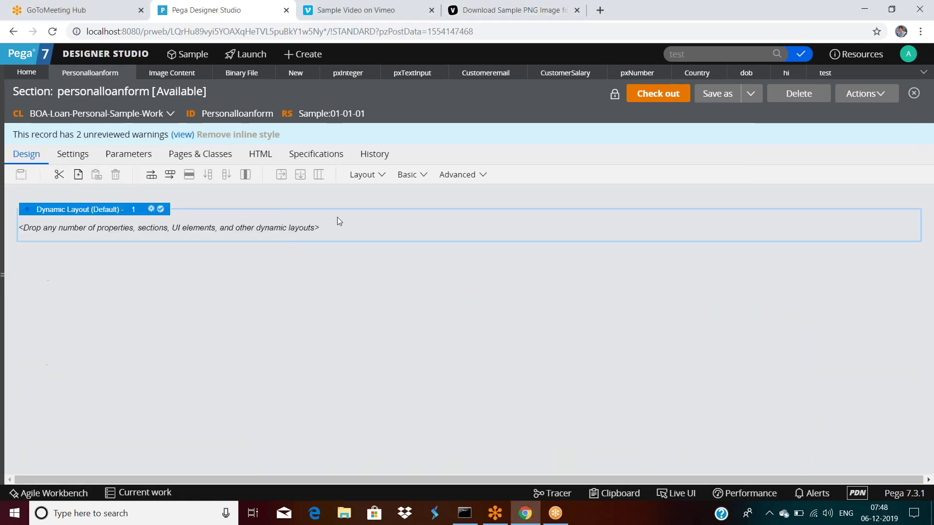
Drag an Embedded section into the empty layout, choose 'Use clipboard page', and launch the Clipboard viewer.
left_click(380, 175)
scroll(435, 387, "down", 2)
left_click_drag(428, 412, 193, 310)
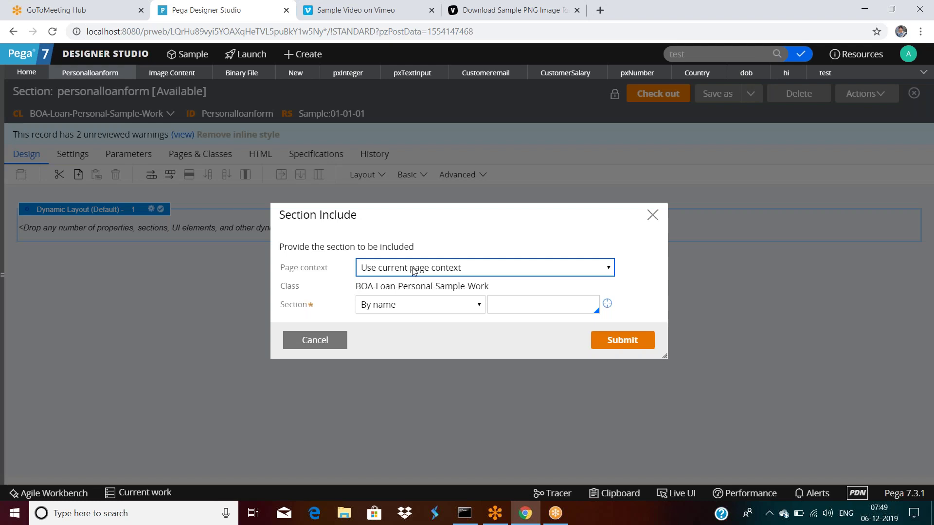
left_click(413, 271)
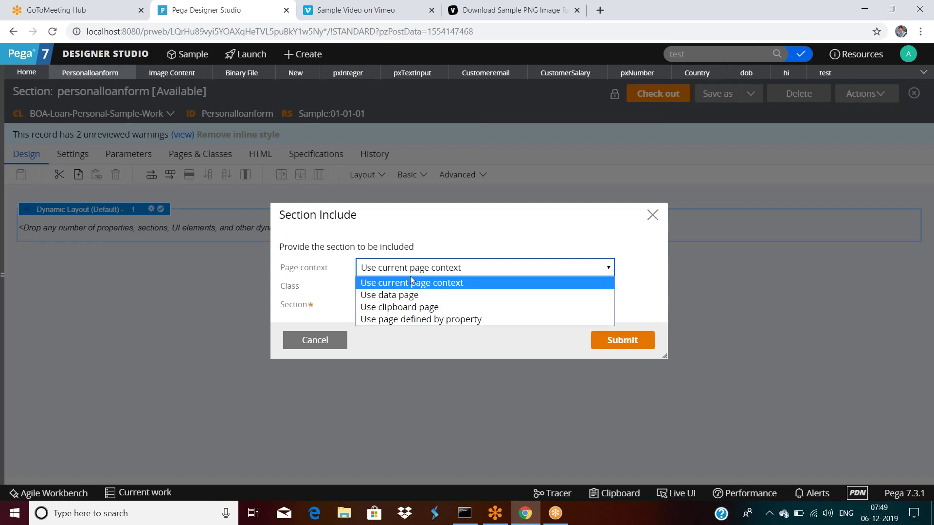
left_click(392, 307)
left_click(607, 294)
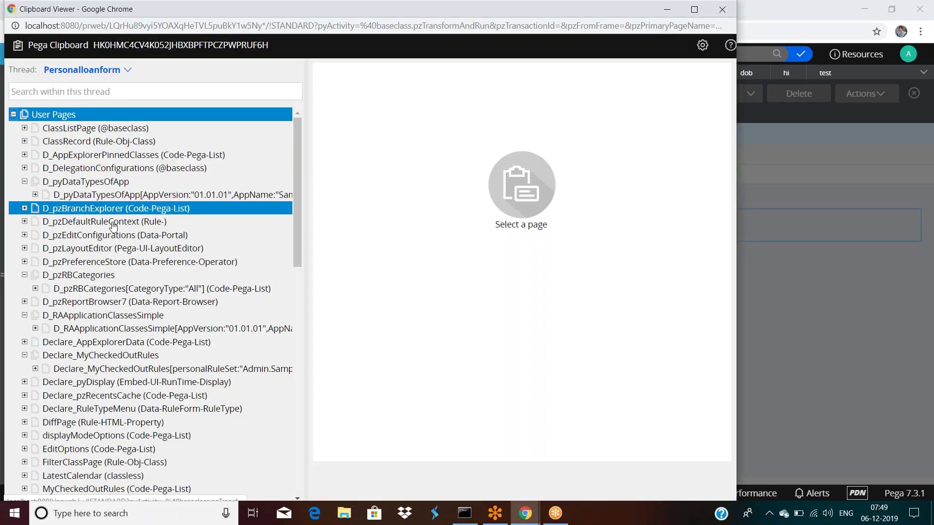
Expand System Pages in the Clipboard to locate OperatorID, then return to the Clipboard page field.
scroll(135, 263, "down", 3)
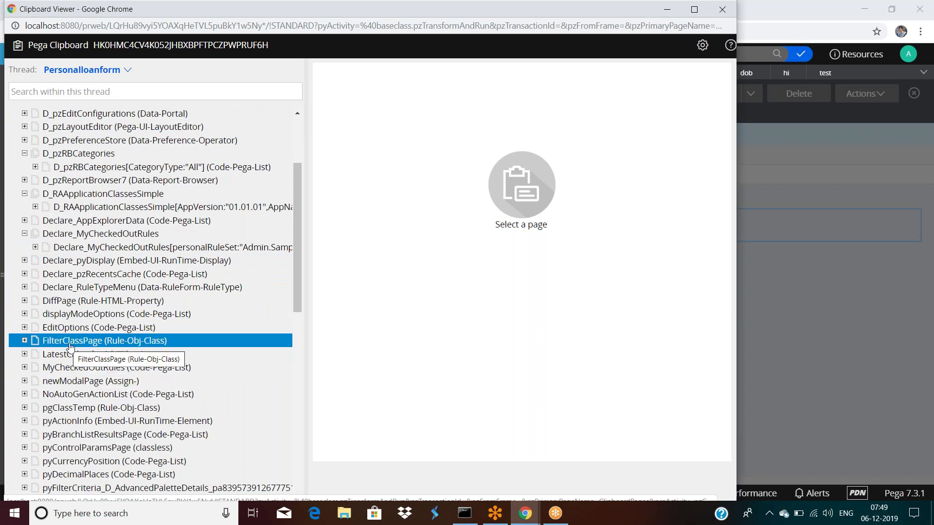
scroll(69, 346, "down", 5)
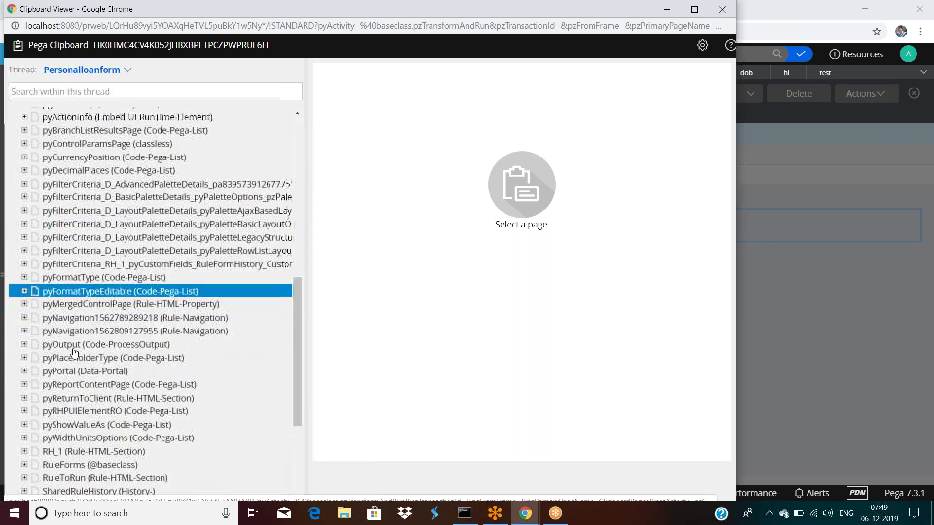
scroll(74, 352, "down", 3)
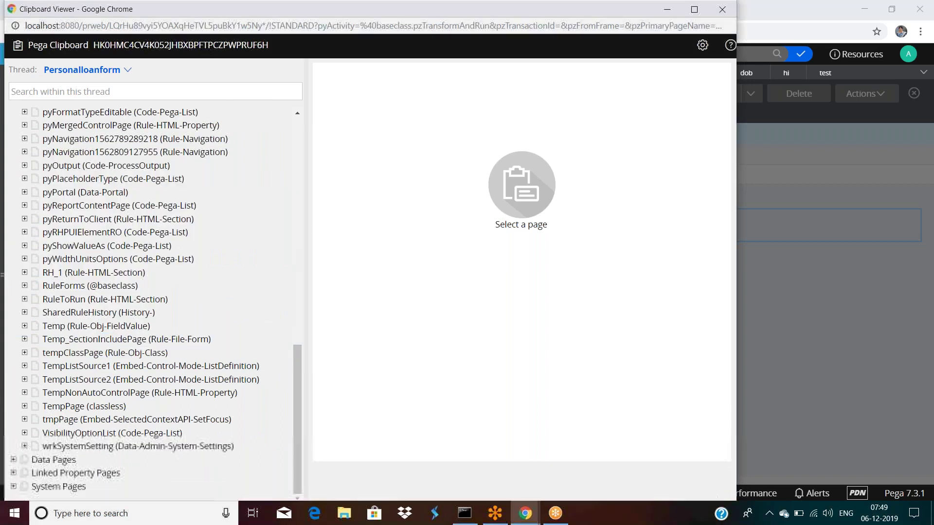
left_click_drag(196, 11, 219, 10)
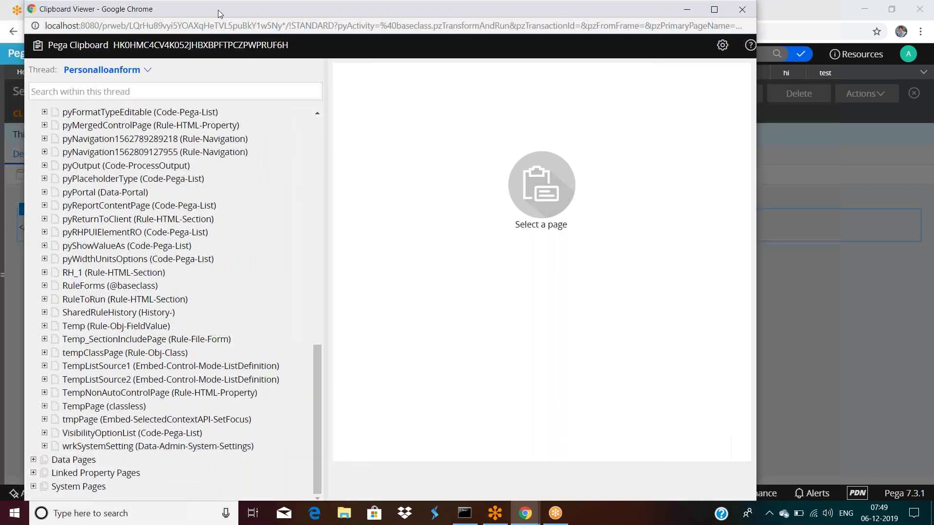
left_click(35, 486)
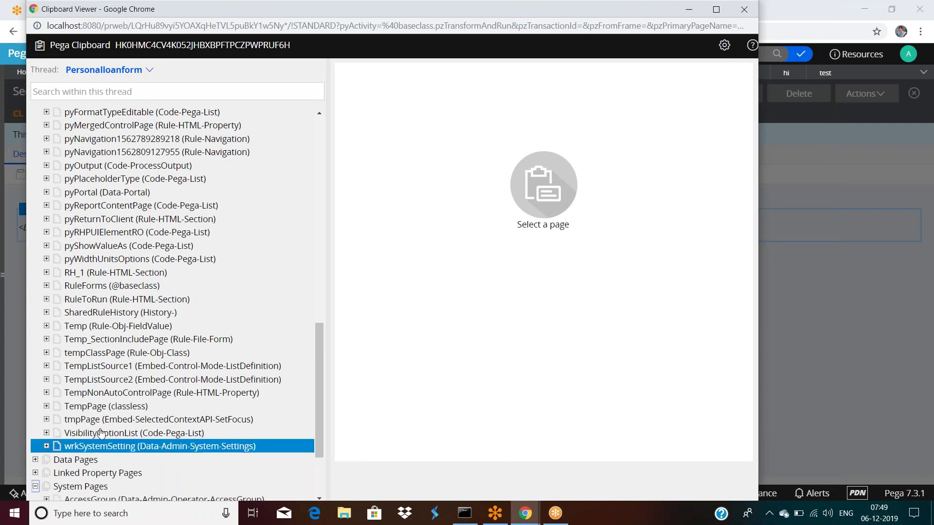
scroll(136, 413, "down", 2)
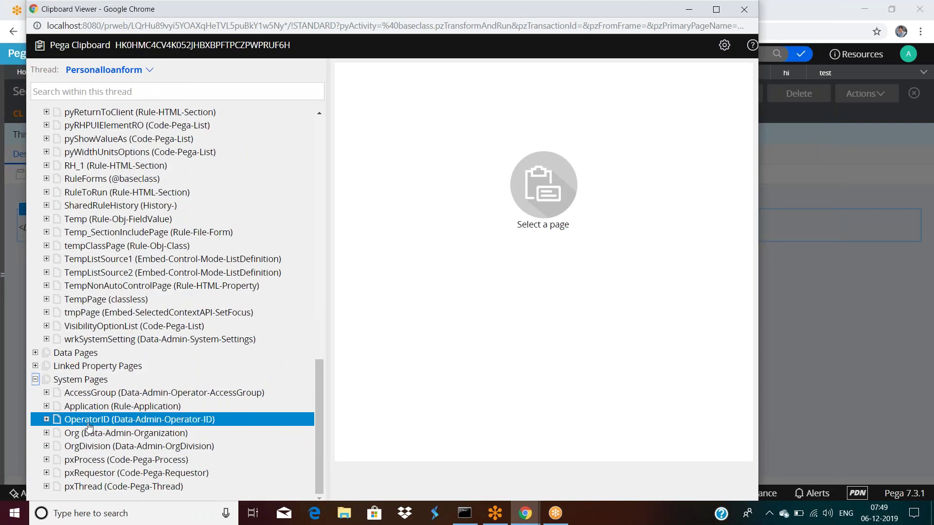
left_click(859, 347)
left_click(415, 294)
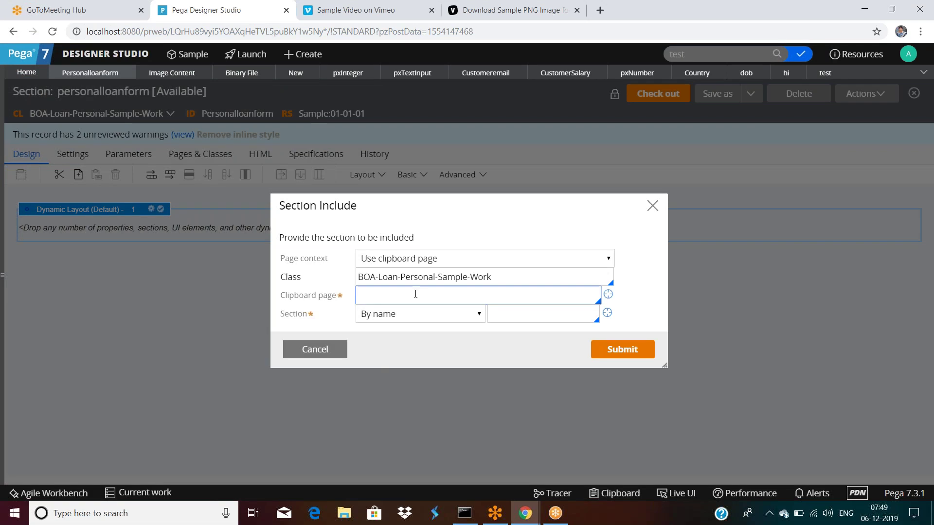
Enter OperatorID as the clipboard page and verify that page in the Clipboard viewer.
type("OperatorID")
left_click(515, 318)
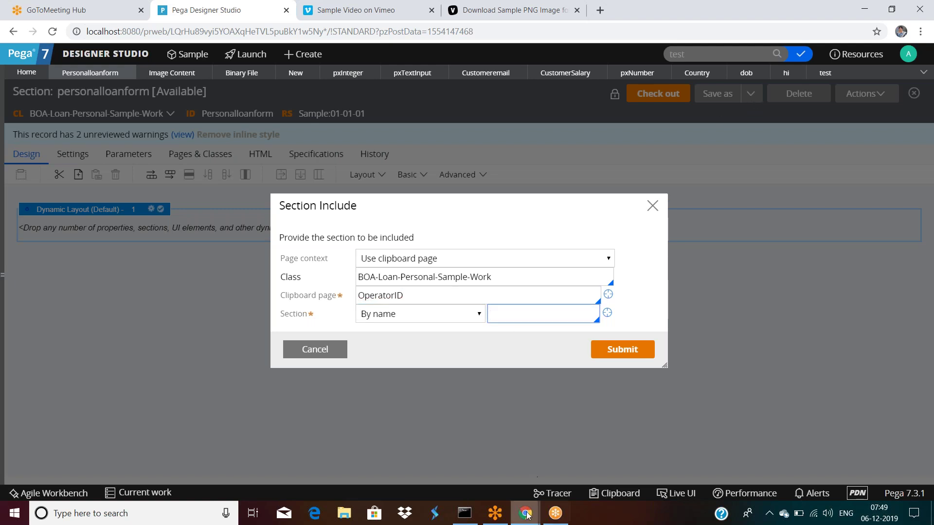
mouse_move(525, 513)
left_click(567, 450)
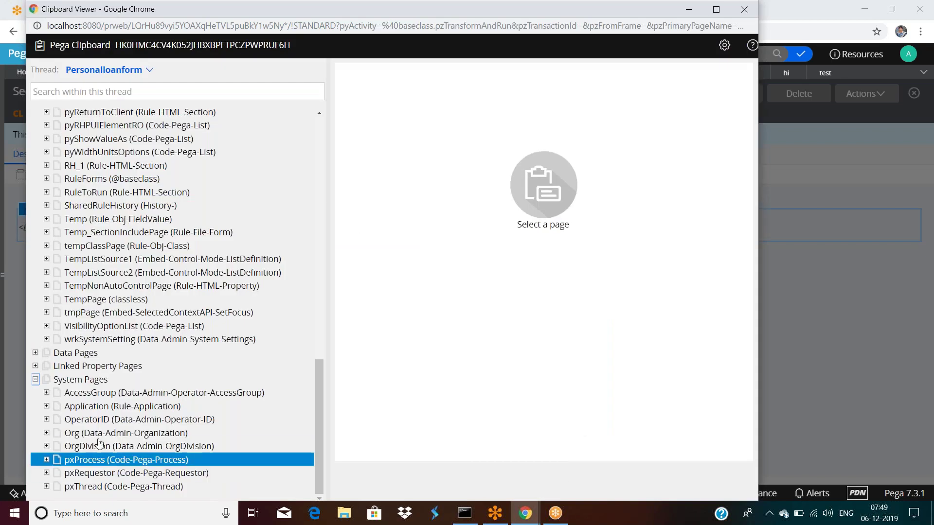
double_click(166, 426)
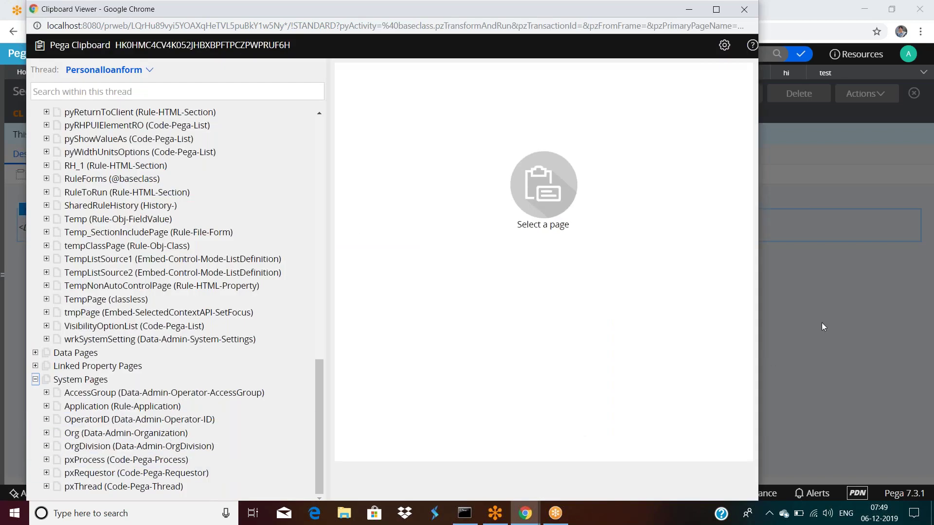
Copy the OperatorID text, cancel the Section Include dialog, and go to Pages & Classes.
left_click(547, 319)
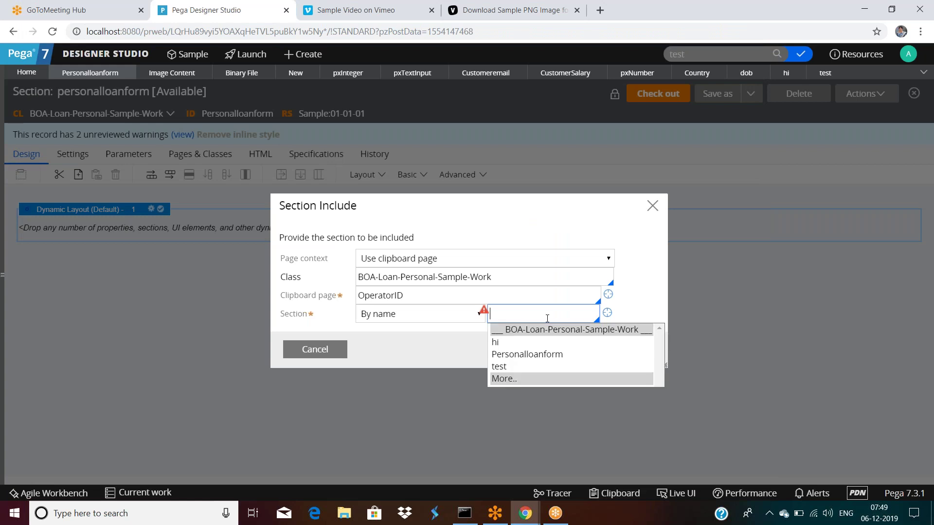
left_click(454, 297)
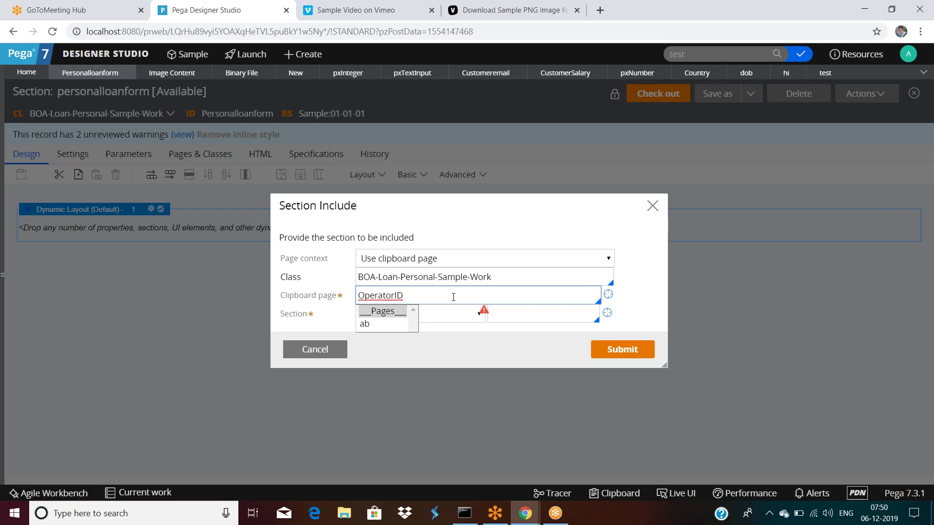
double_click(453, 297)
key("ctrl+c")
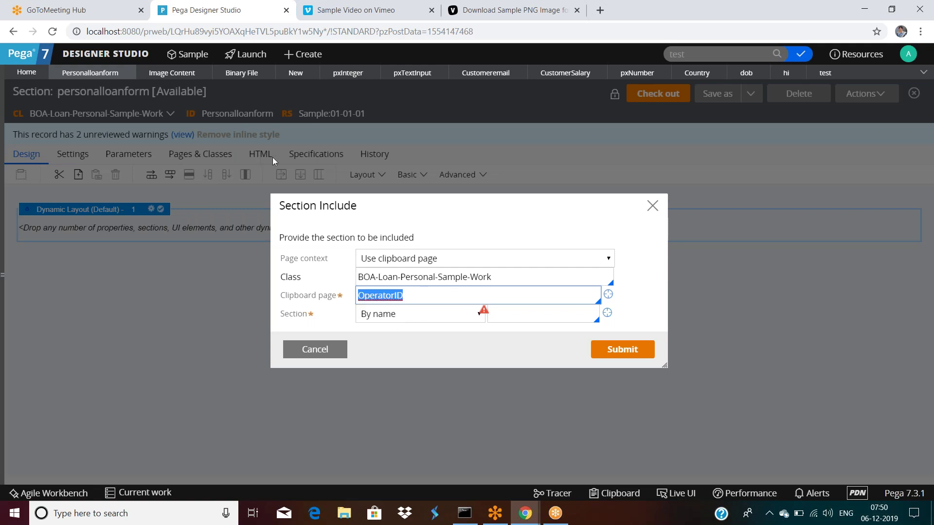
left_click(210, 157)
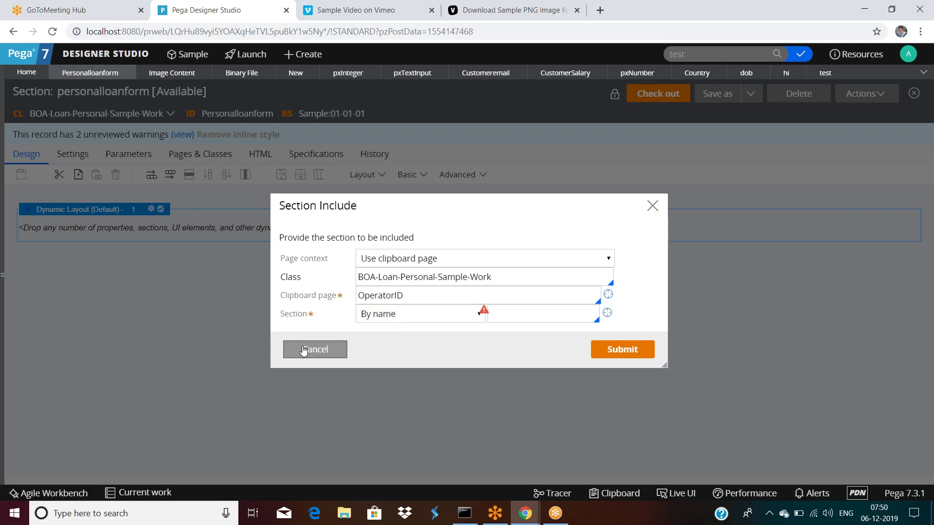
left_click(314, 349)
left_click(200, 154)
Add a Pages & Classes row OperatorID with class Data-Admin-Operator-ID, then return to Design.
left_click(39, 220)
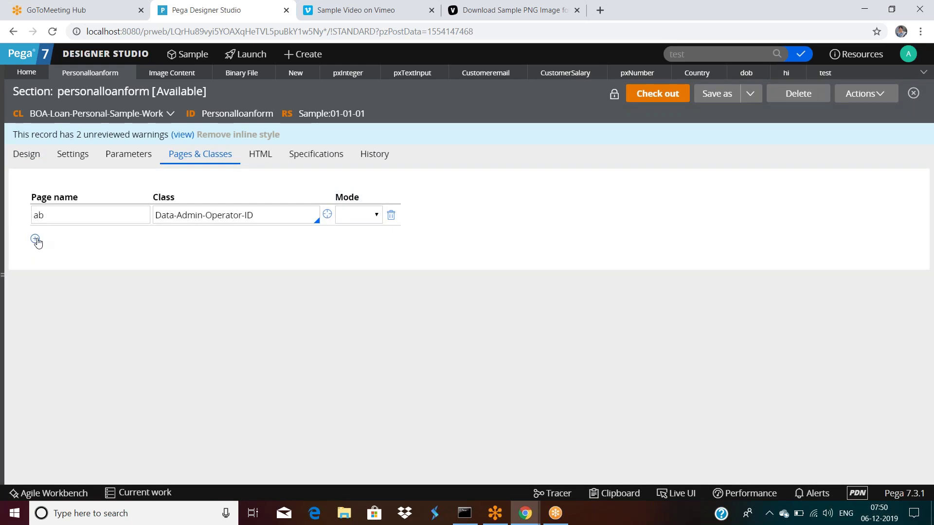
left_click(35, 238)
key("ctrl+v")
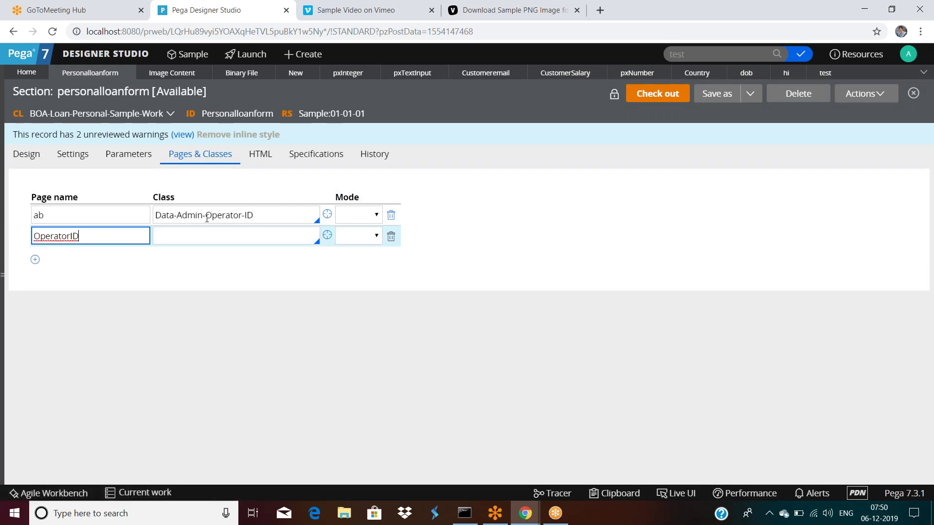
triple_click(255, 220)
key("ctrl+c")
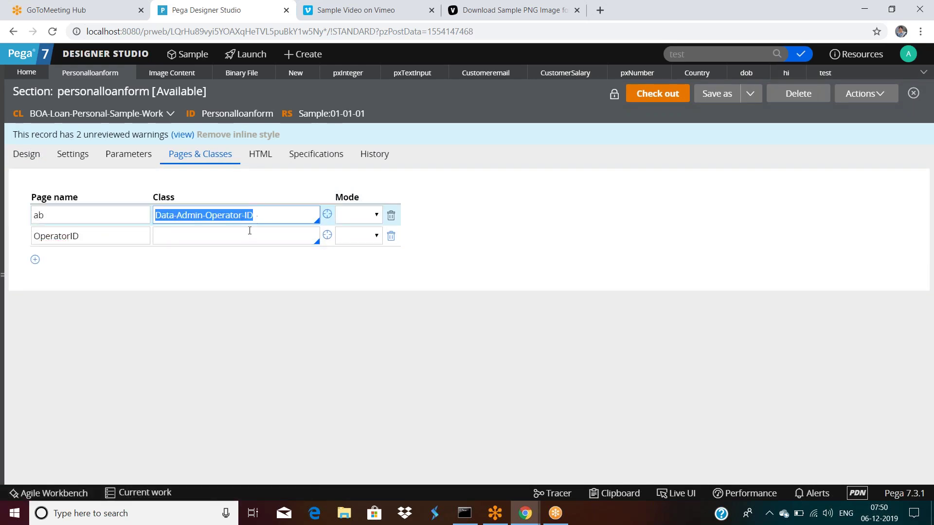
left_click(249, 233)
key("ctrl+v")
left_click(27, 153)
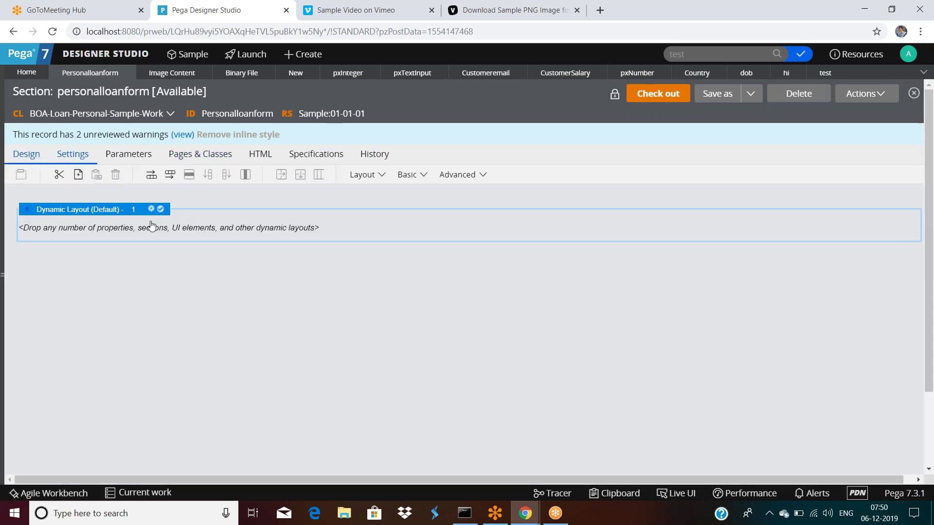
Embed a section using clipboard page OperatorID, clearing the Class value.
left_click(379, 181)
scroll(456, 387, "down", 2)
left_click_drag(407, 416, 233, 383)
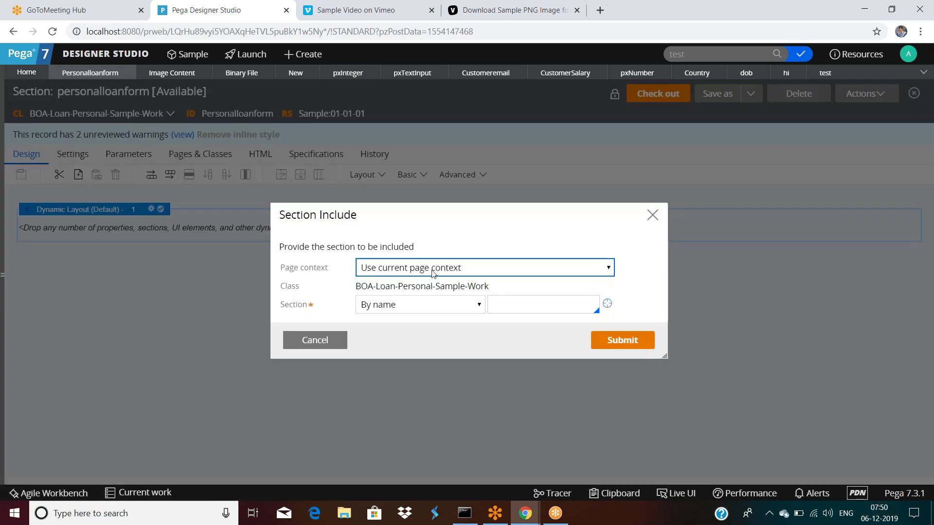
left_click(431, 270)
left_click(430, 307)
left_click(497, 277)
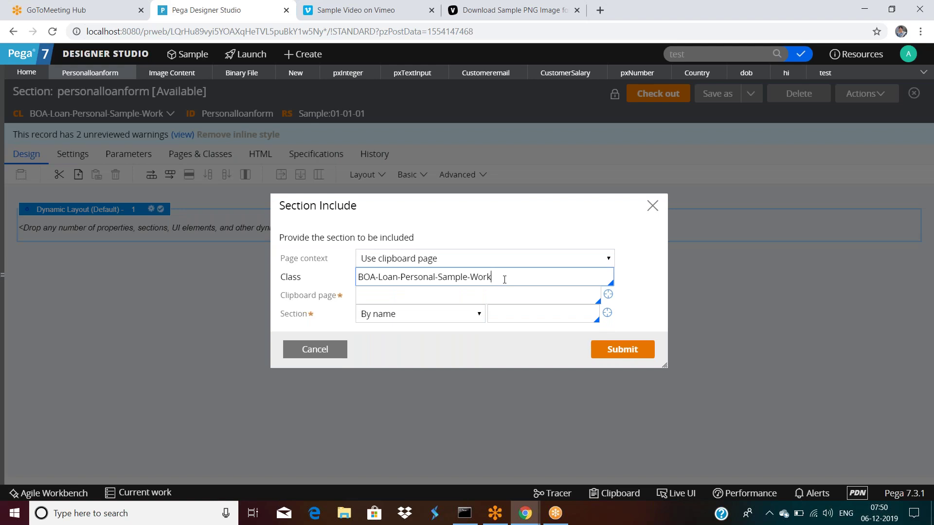
triple_click(444, 276)
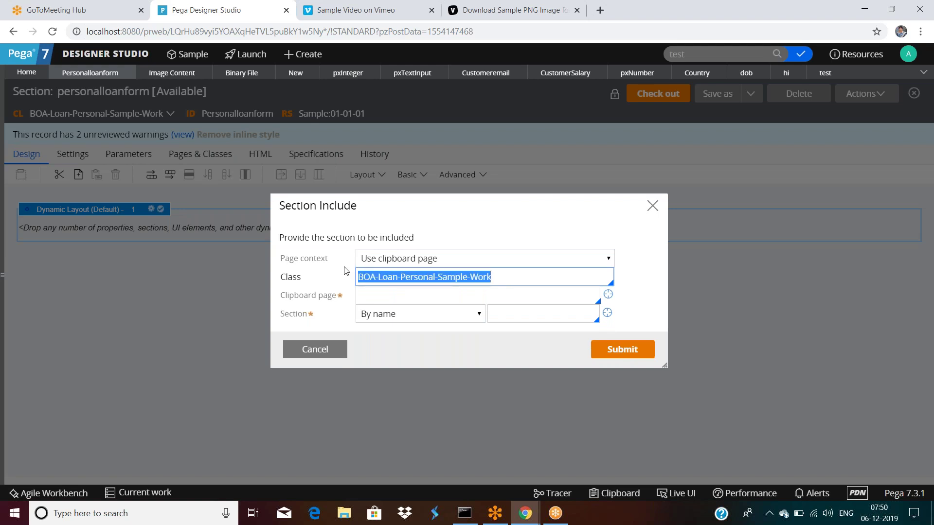
key("BackSpace")
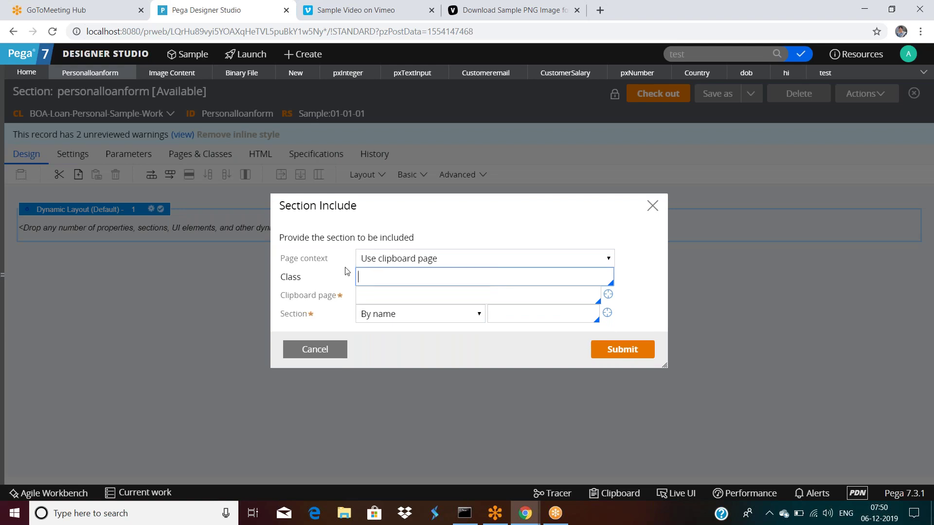
left_click(382, 296)
key("ctrl+v")
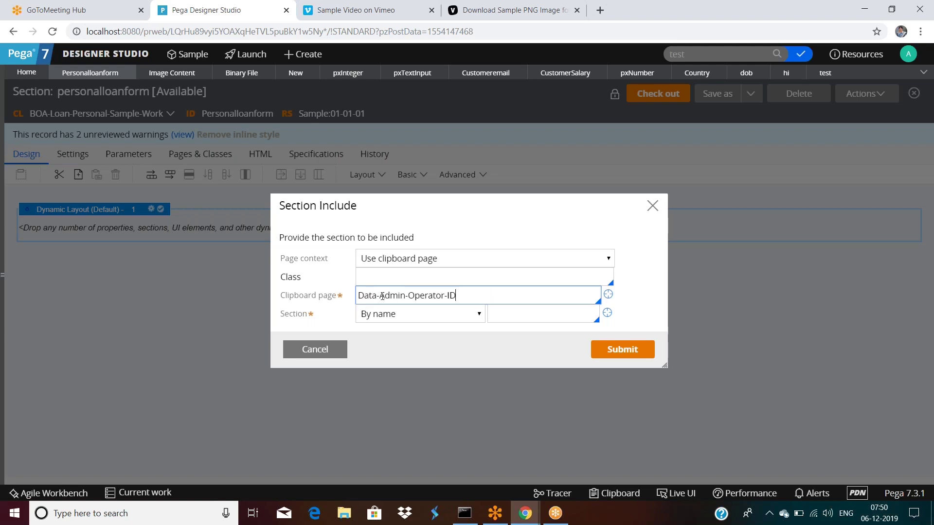
left_click_drag(456, 295, 340, 298)
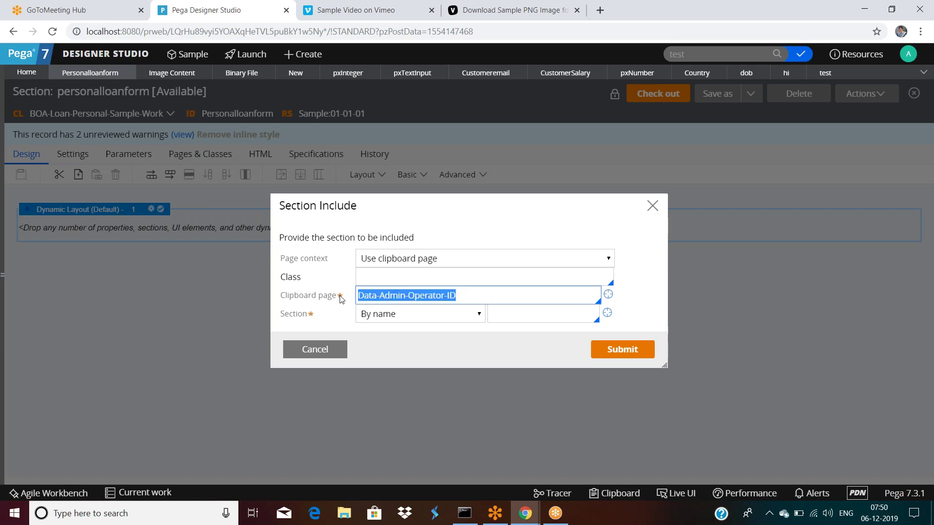
type("Opera")
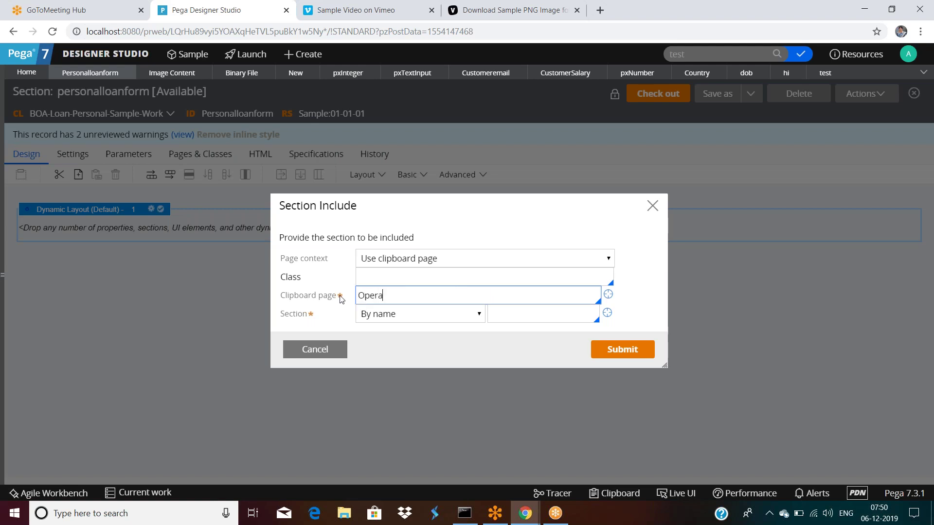
type("torID")
Choose CompleteTask as the embedded section and open that rule to inspect it.
left_click(514, 319)
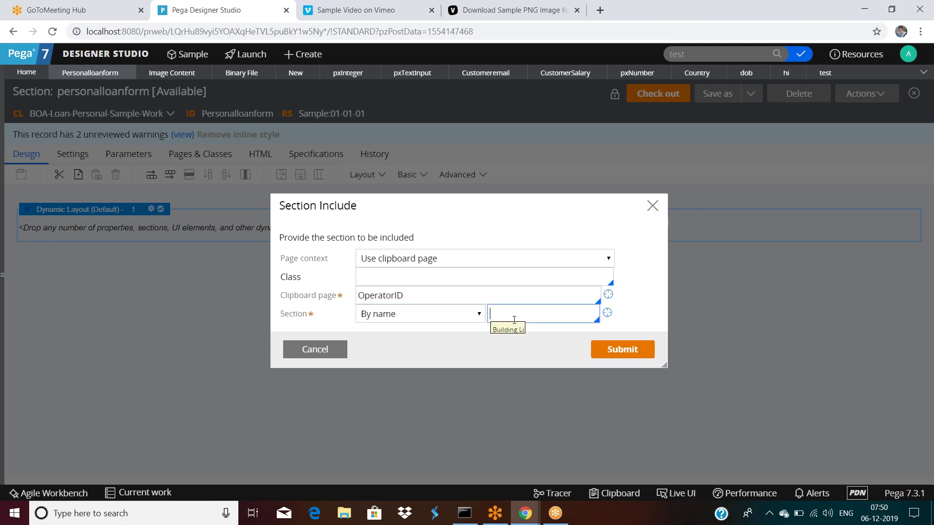
left_click(514, 320)
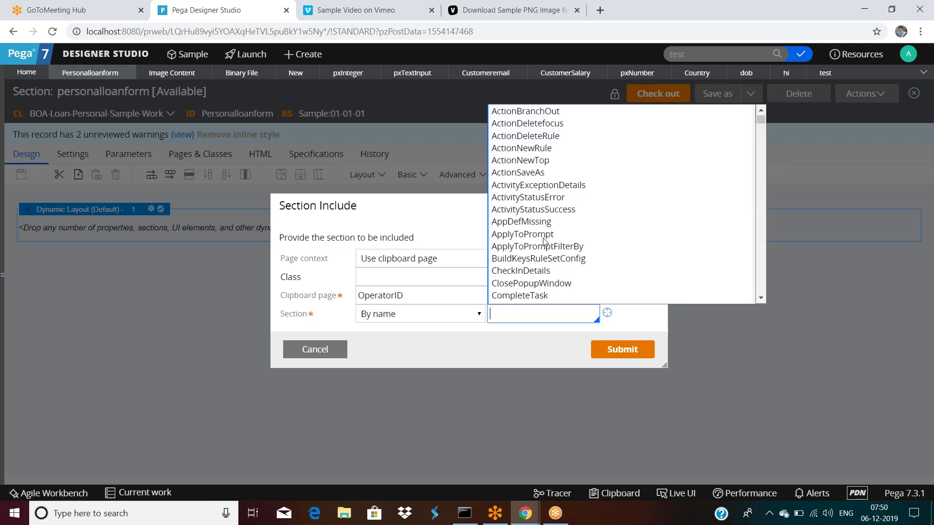
scroll(545, 240, "down", 3)
scroll(544, 240, "up", 3)
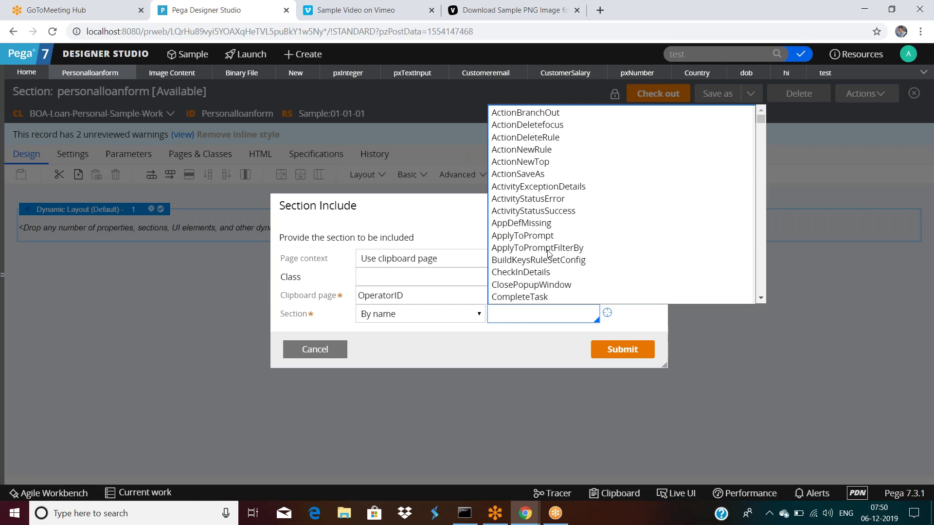
left_click(535, 297)
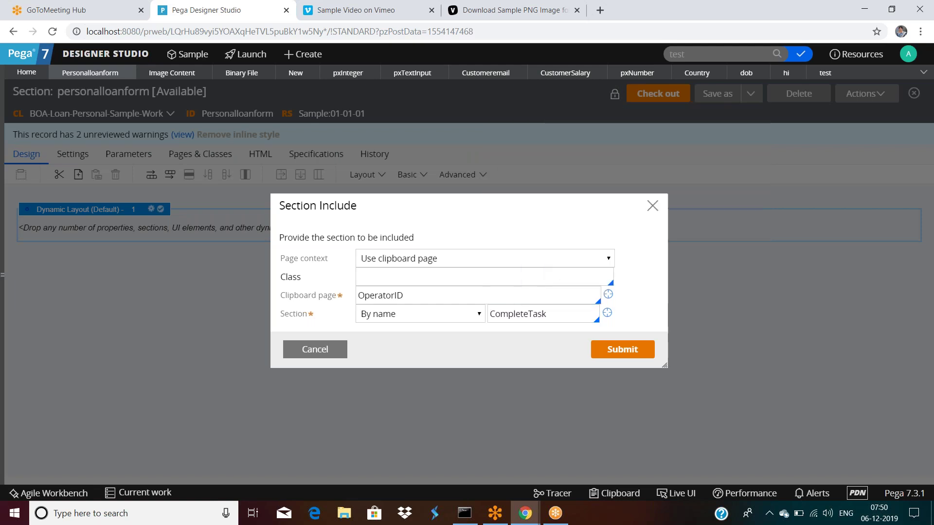
left_click(607, 313)
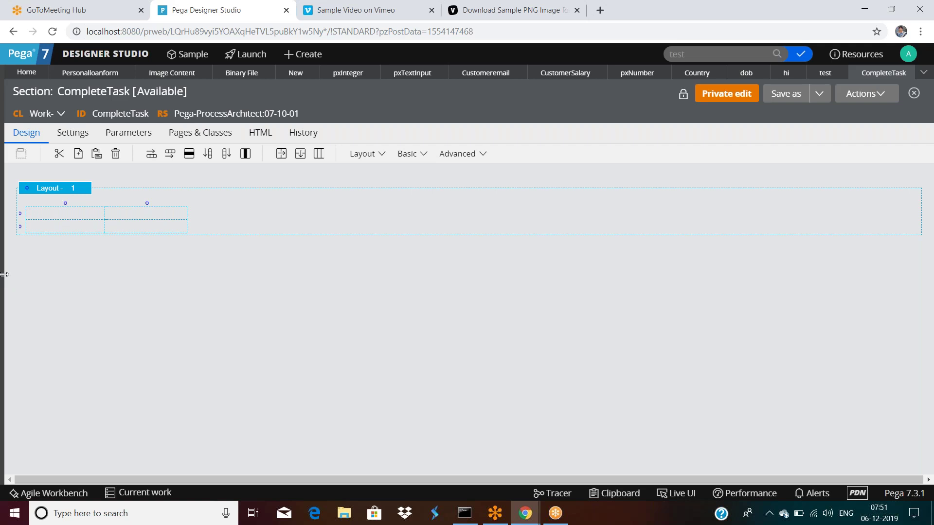
Filter App Explorer to Data-Admin-Operator-ID and view its class inheritance.
left_click(5, 274)
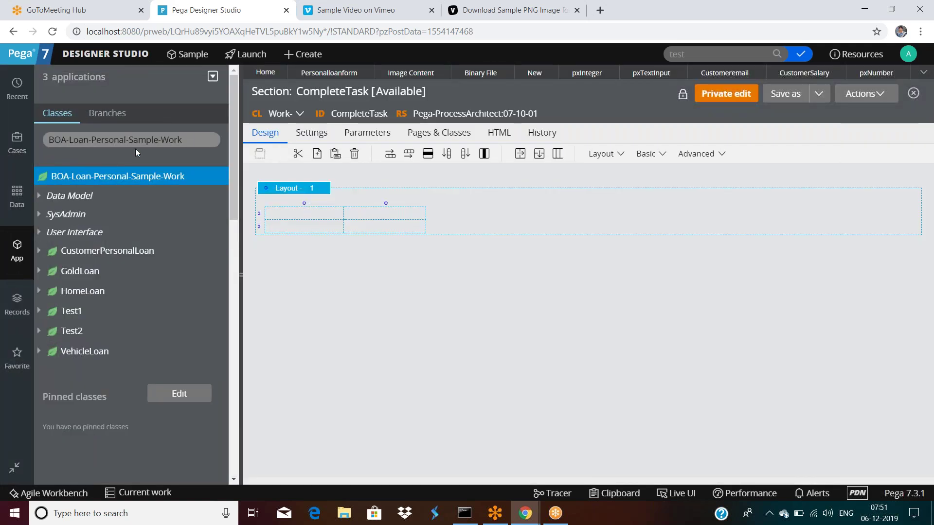
triple_click(204, 137)
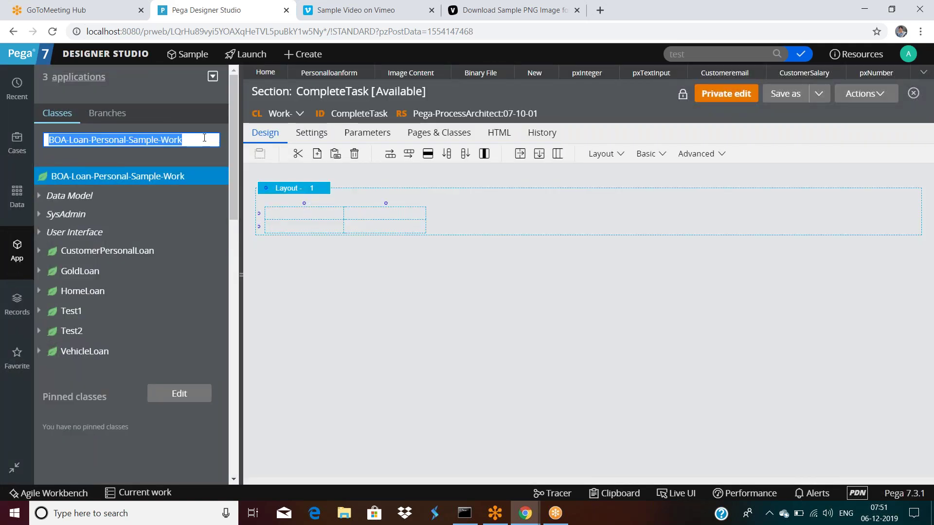
type("Data-Admin")
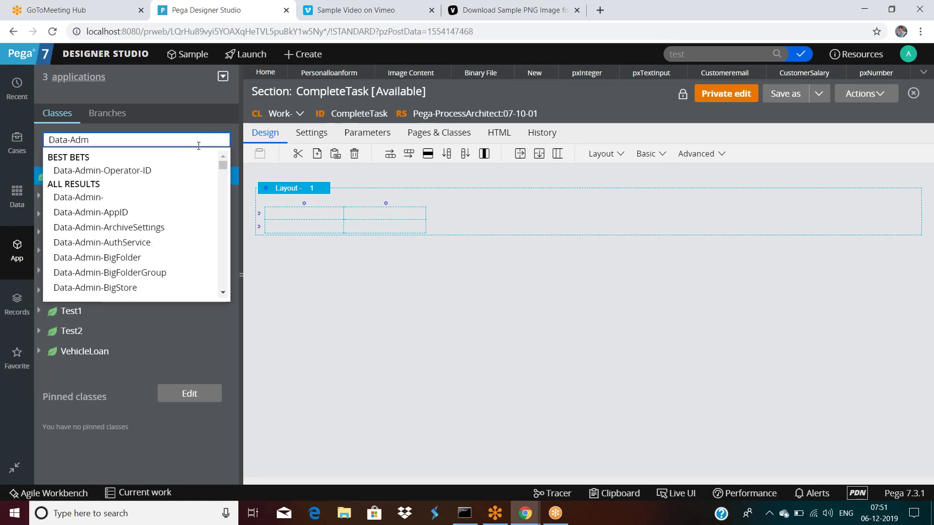
left_click(119, 170)
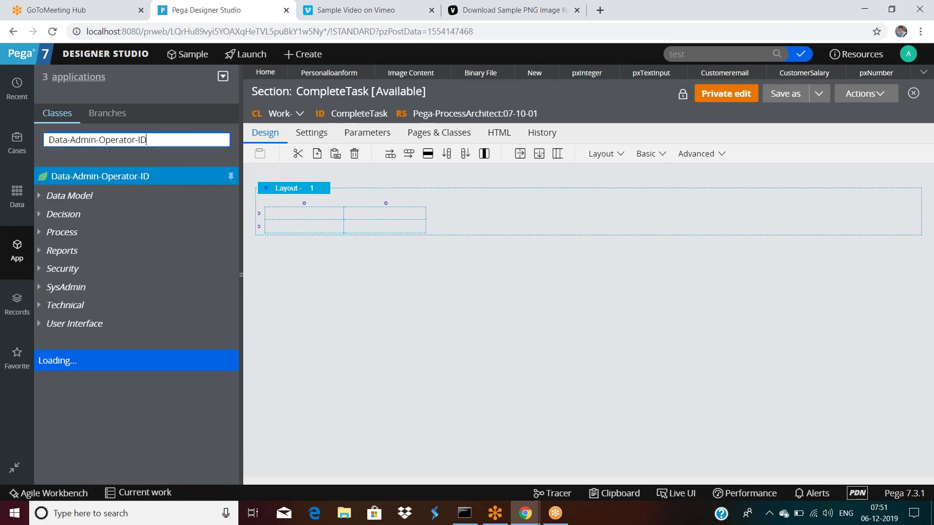
right_click(116, 180)
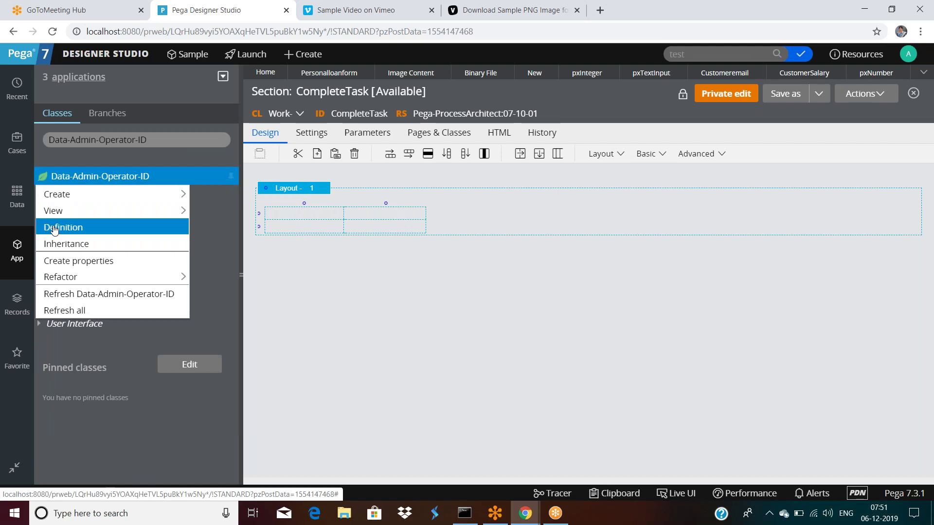
left_click(59, 249)
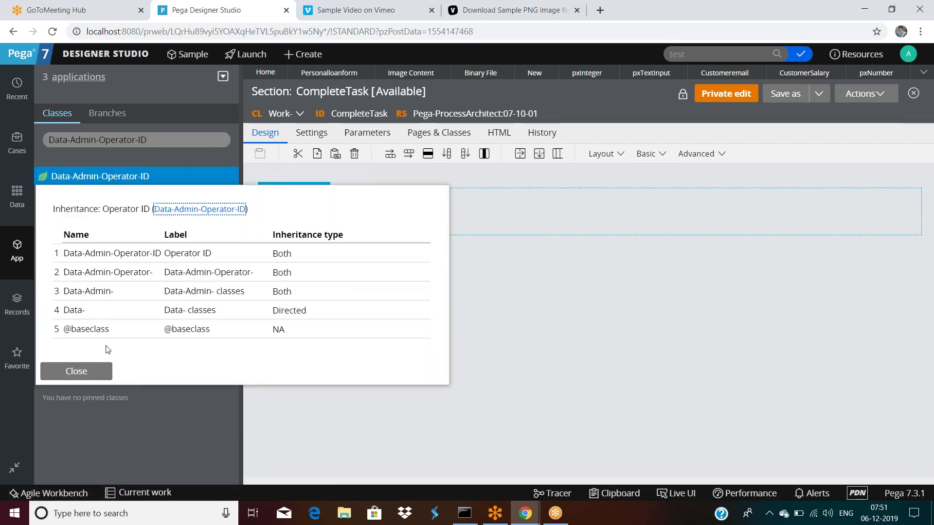
Close the inheritance view, collapse the explorer, and close the CompleteTask section tab.
left_click(81, 375)
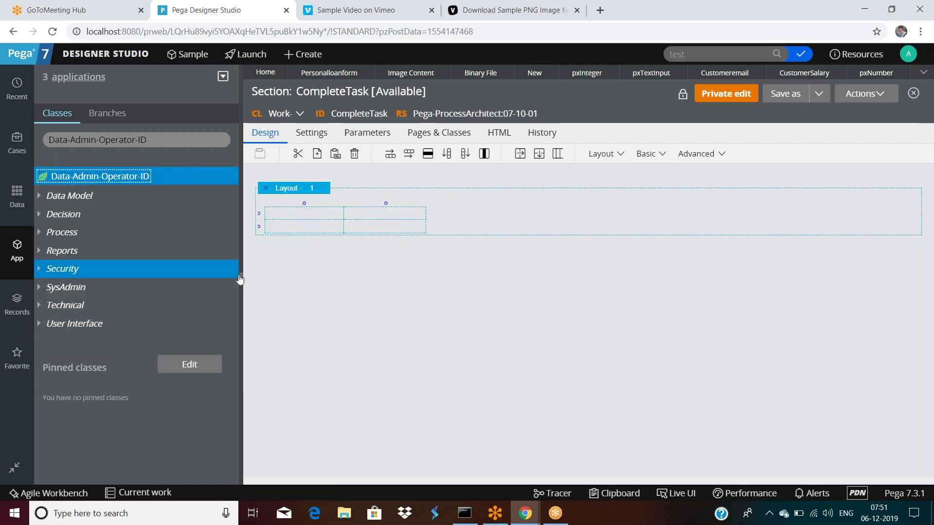
left_click(14, 468)
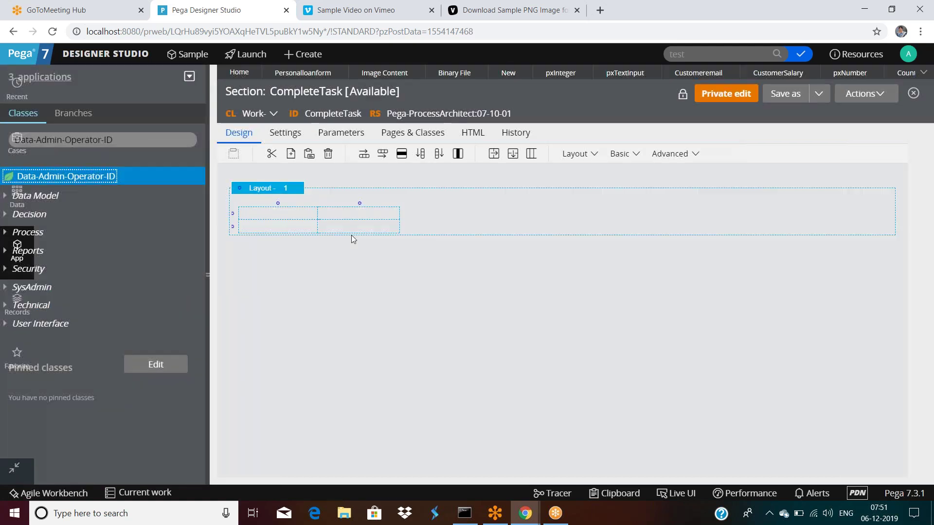
left_click(912, 73)
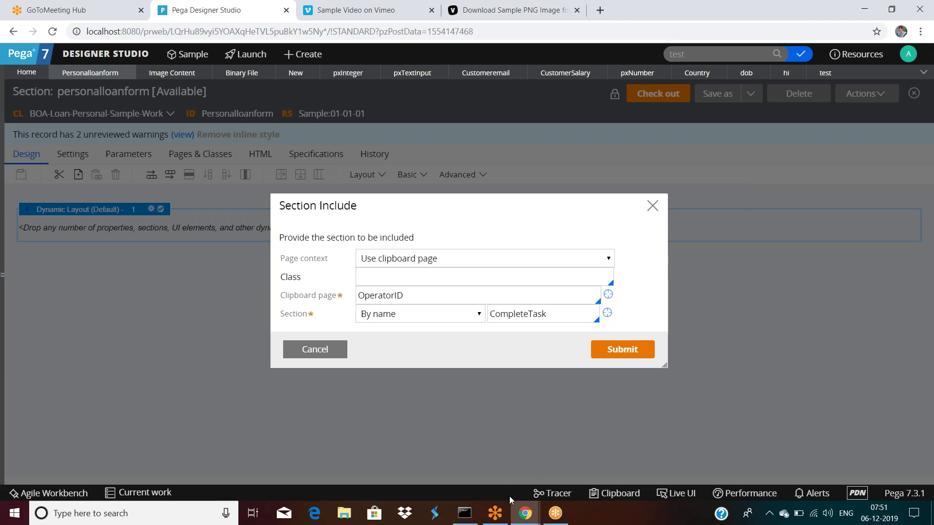
mouse_move(524, 513)
left_click(569, 483)
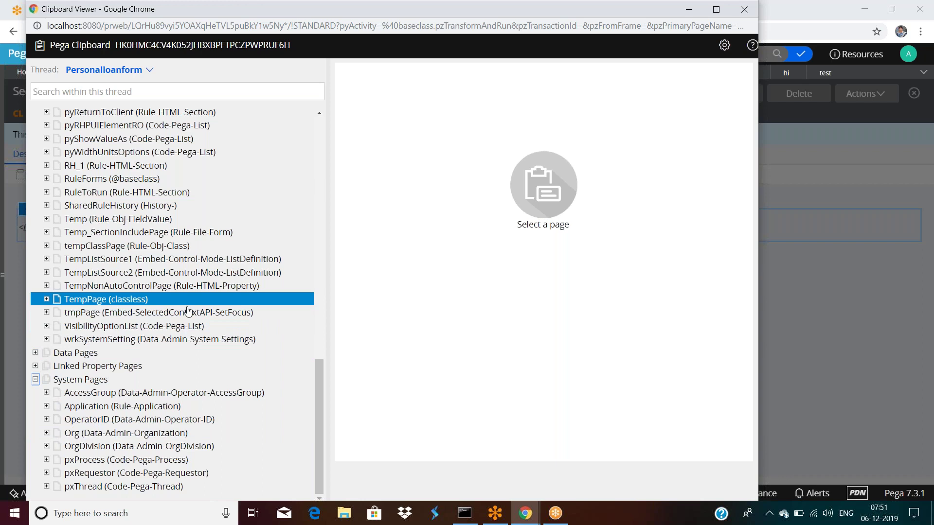
left_click(819, 336)
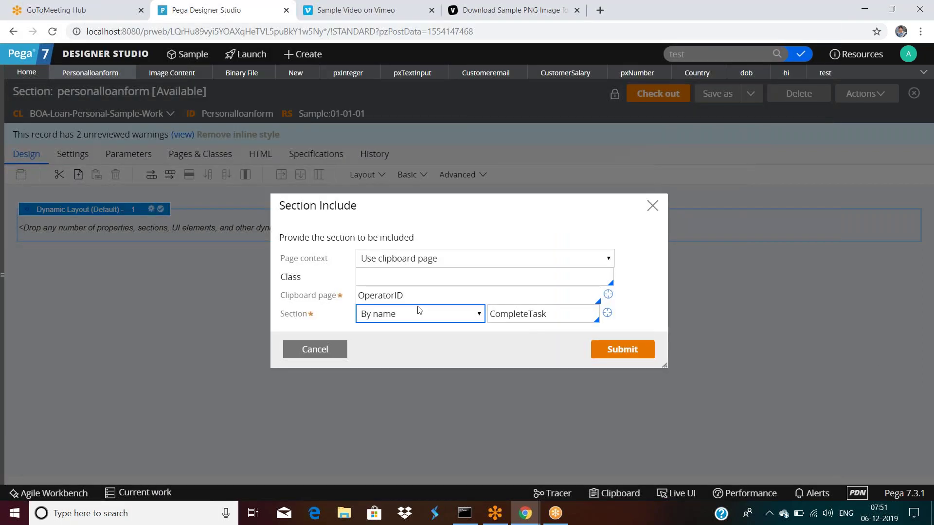
left_click(404, 317)
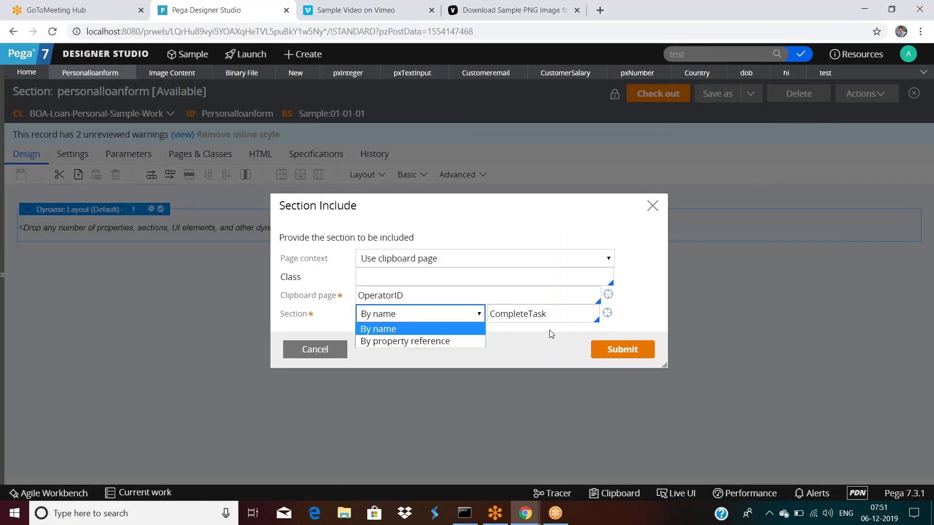
left_click(634, 311)
left_click(568, 310)
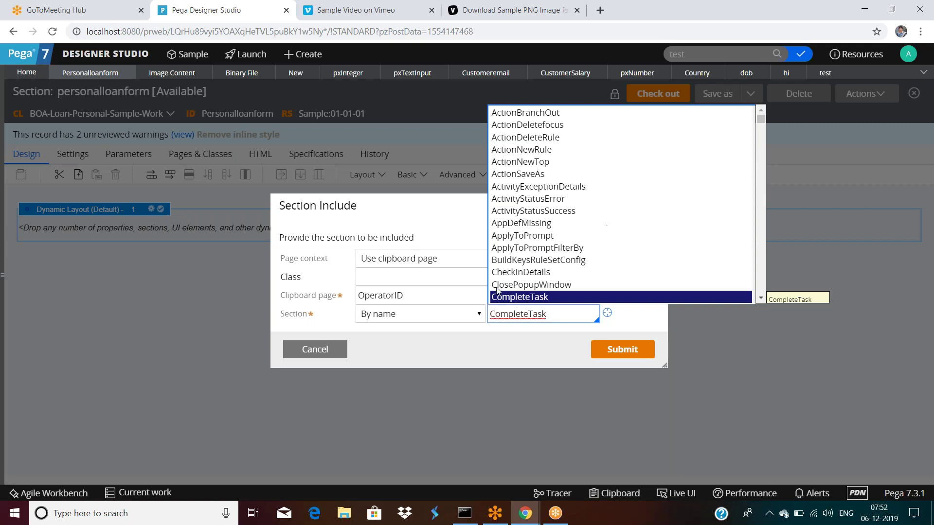
left_click(423, 281)
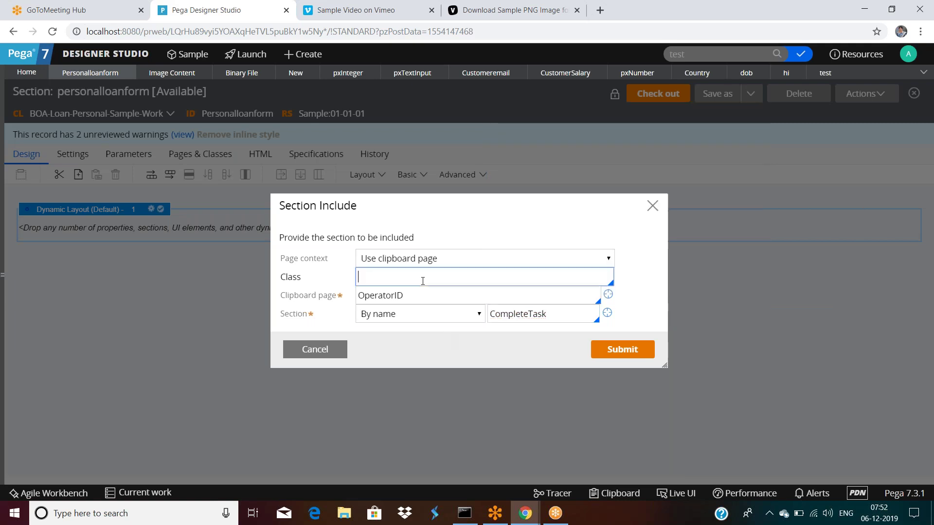
Set the include's class to Data-Admin-Operator-ID, replace CompleteTask with pyChangeOperatorSkills, and submit.
type("Data-Admin-Operator-ID")
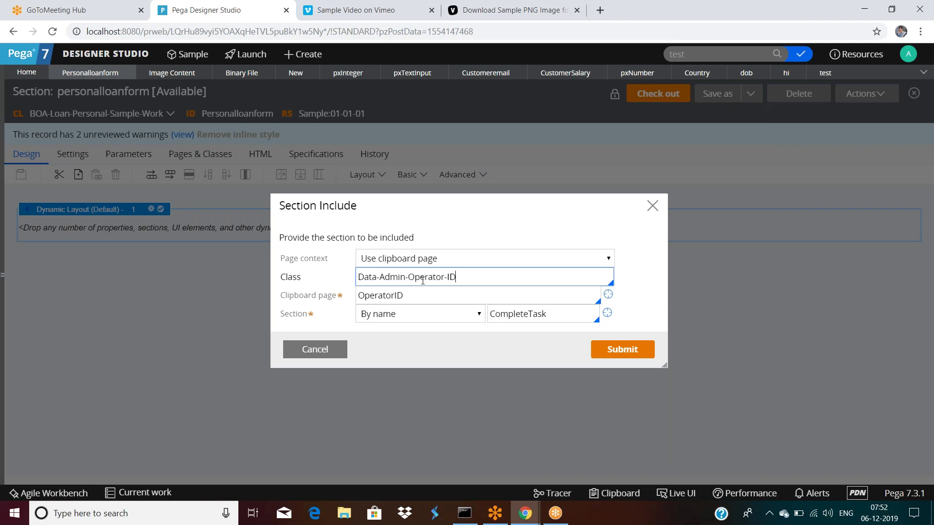
left_click(474, 275)
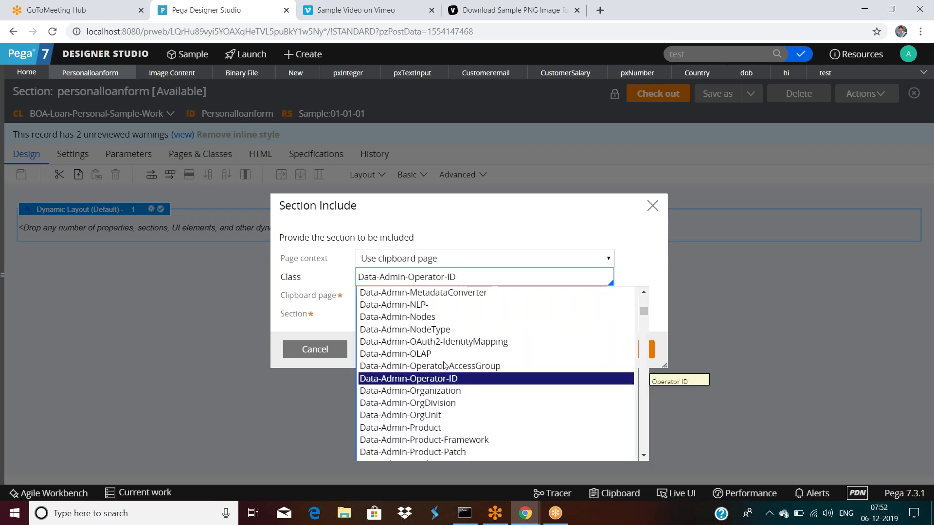
left_click(443, 377)
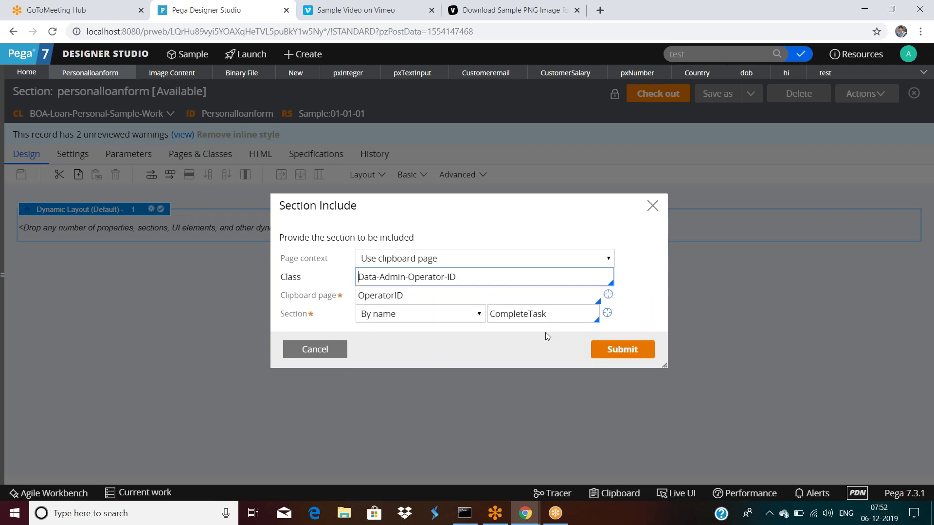
double_click(560, 316)
key("BackSpace")
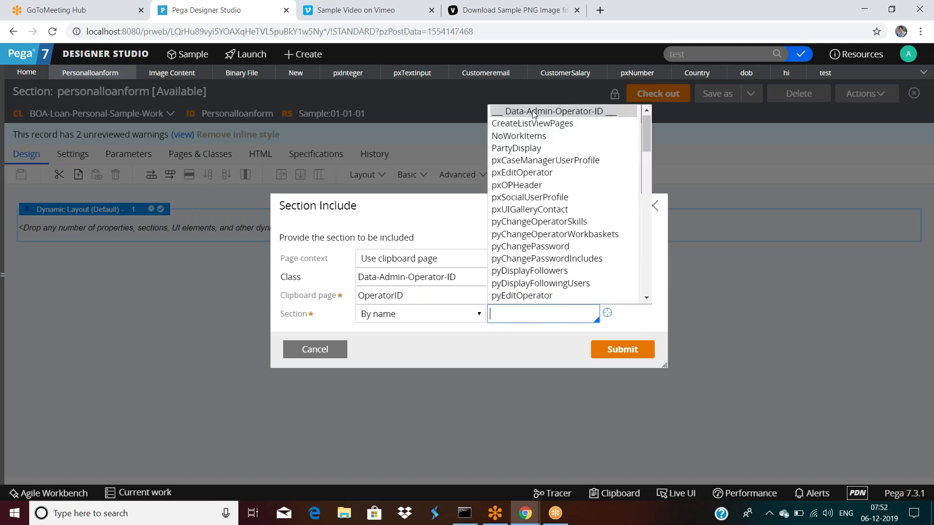
left_click(528, 223)
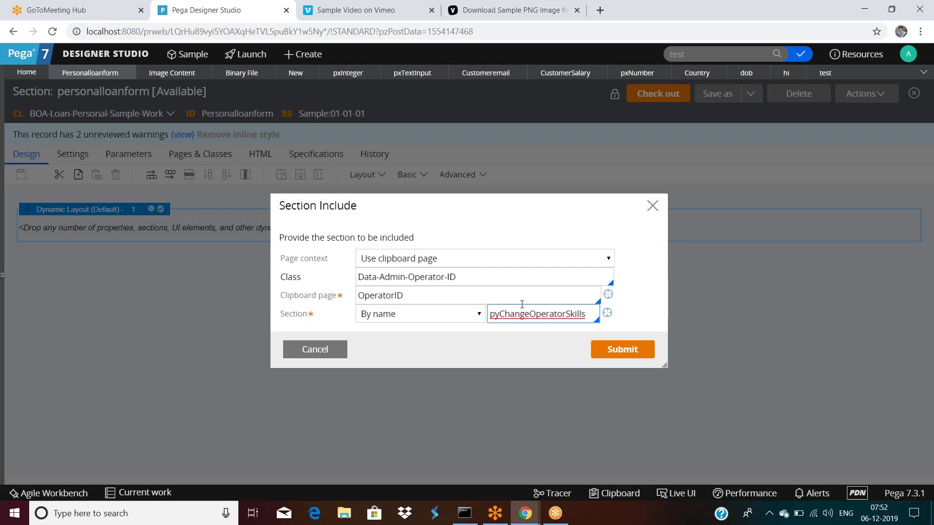
left_click(648, 357)
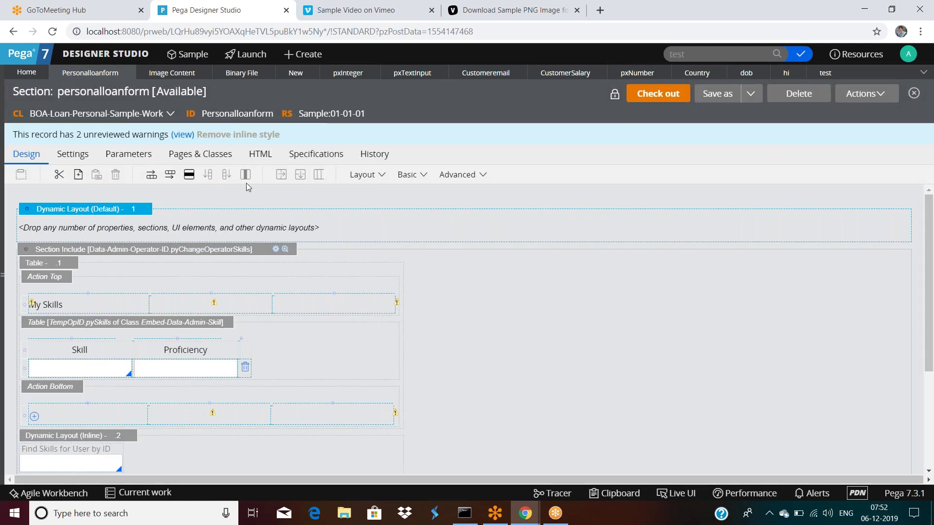
Delete the OperatorID row from Pages & Classes, then check out and save the section.
left_click(230, 162)
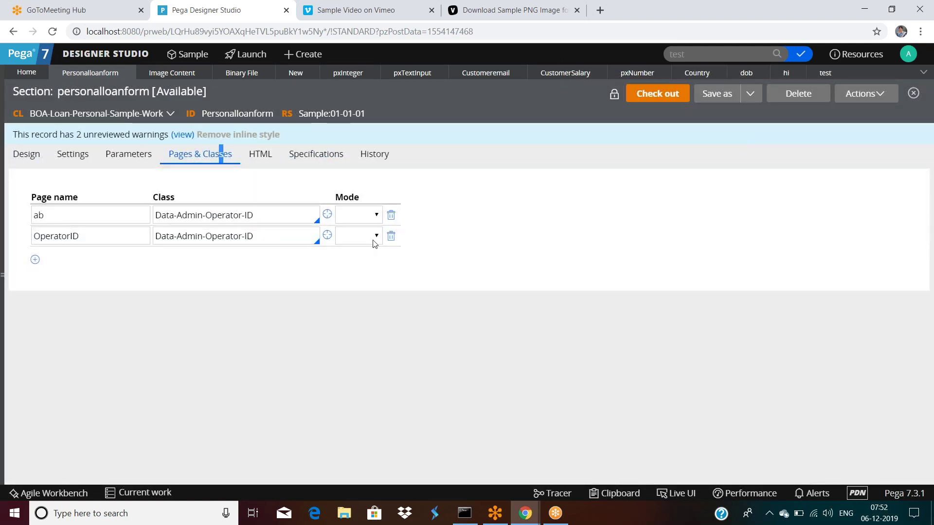
left_click(392, 237)
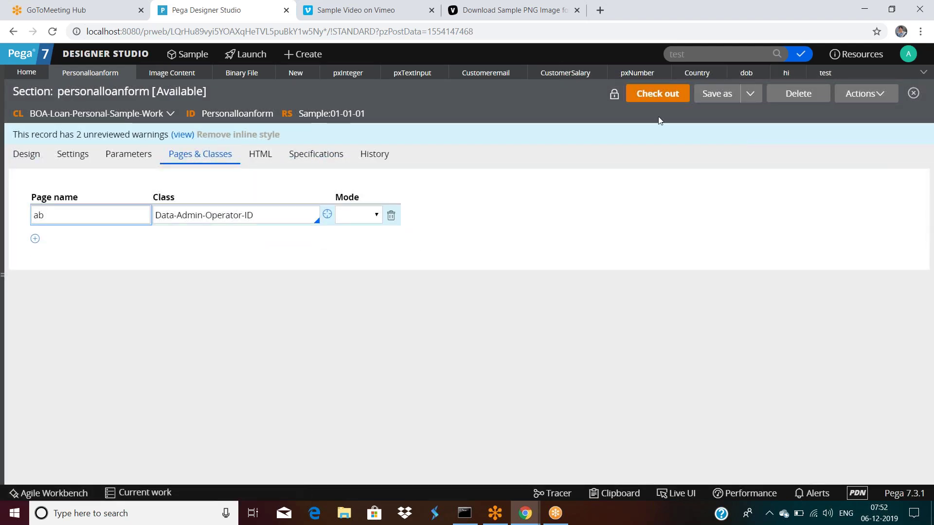
left_click(653, 101)
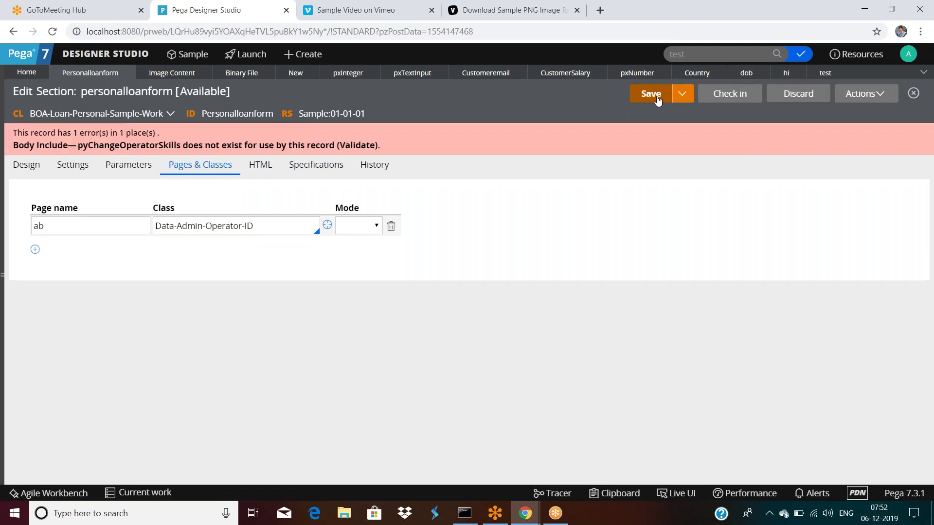
left_click(649, 96)
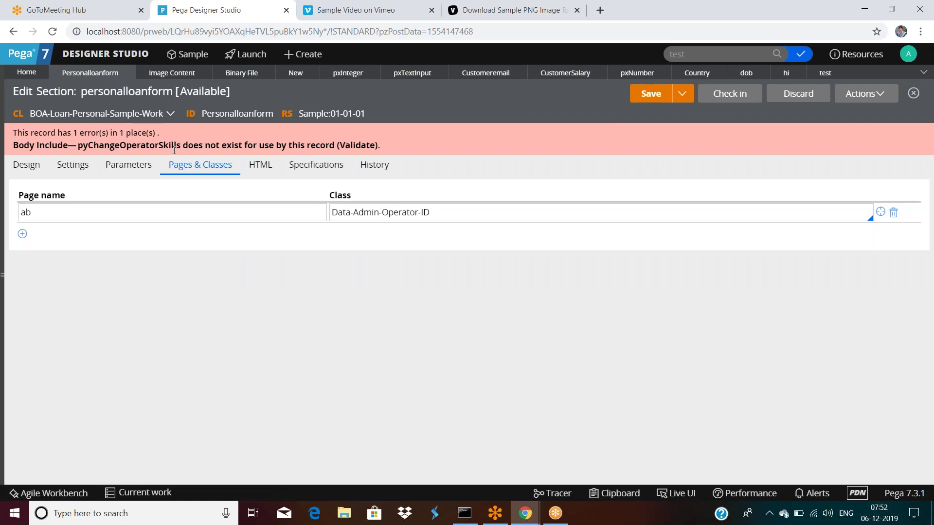
Inspect the included pyChangeOperatorSkills section's properties on the canvas and cancel without changes.
left_click(26, 165)
left_click(233, 263)
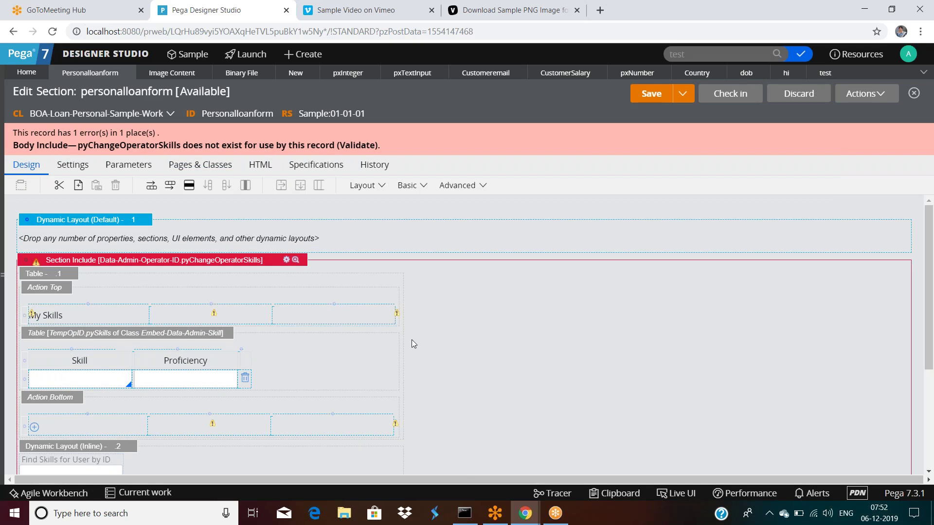
left_click(286, 260)
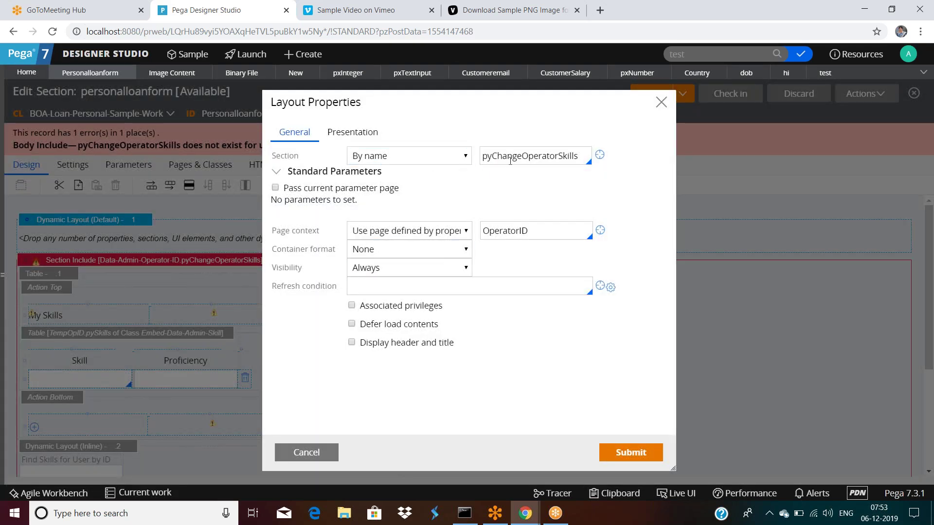
left_click(306, 452)
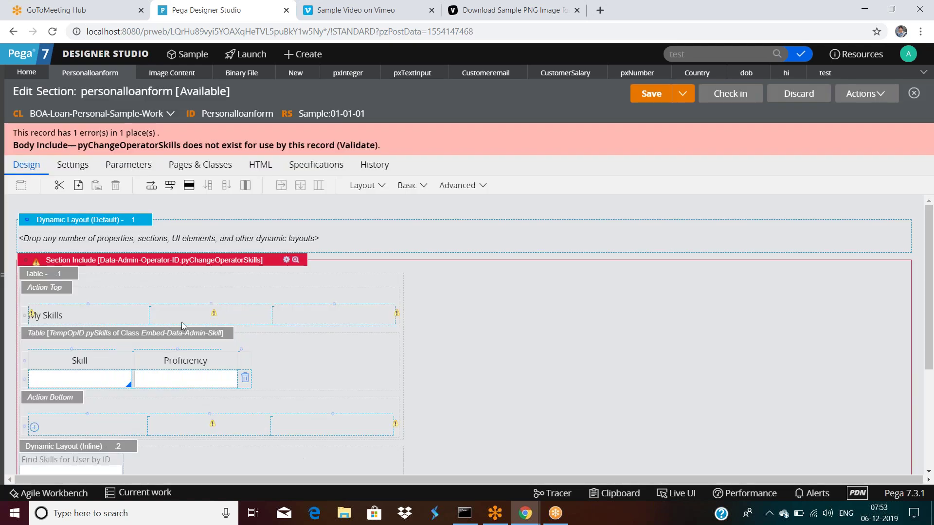
Add an OperatorID page of class Data-Admin-Operator-ID in Pages & Classes and save the section.
left_click(202, 164)
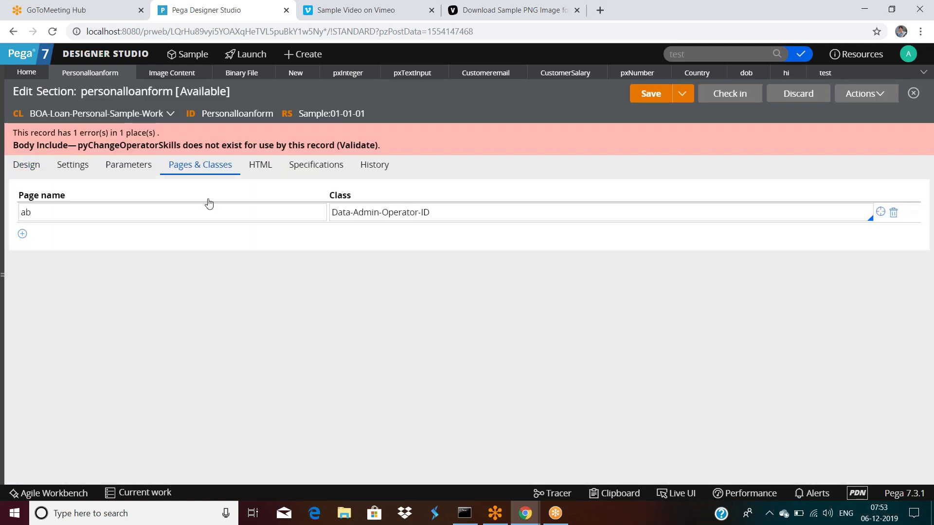
left_click(22, 234)
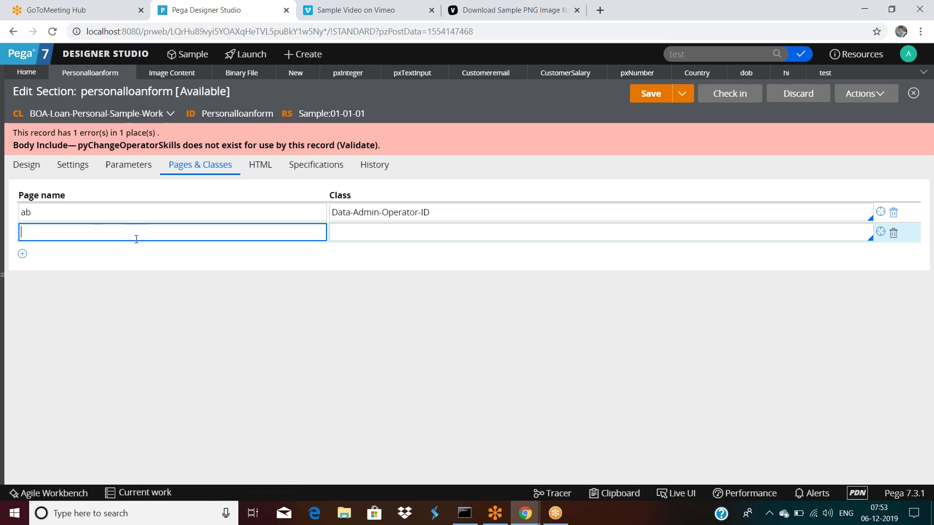
type("OperatorID")
left_click(447, 211)
key("ctrl+c")
left_click(404, 232)
key("ctrl+v")
left_click(651, 92)
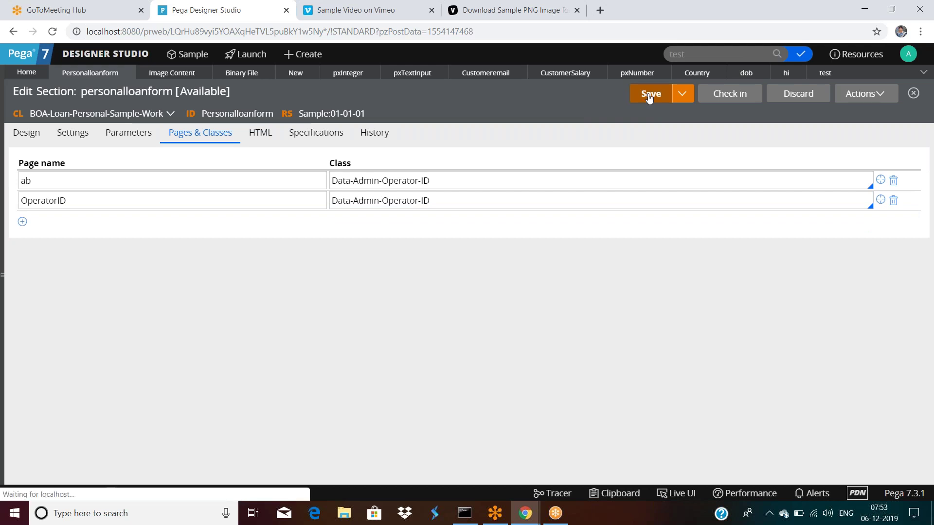
left_click(30, 142)
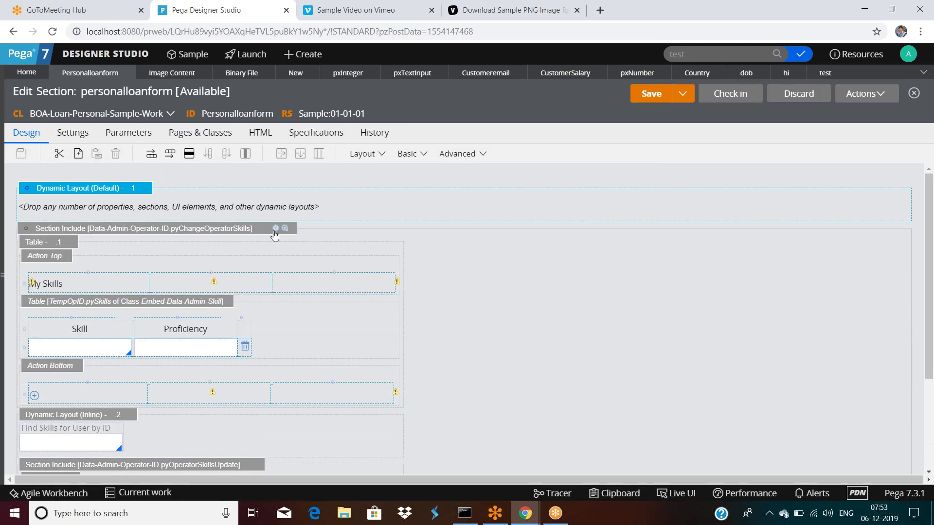
Drag an Embedded section from the Layout list onto the canvas.
left_click(382, 155)
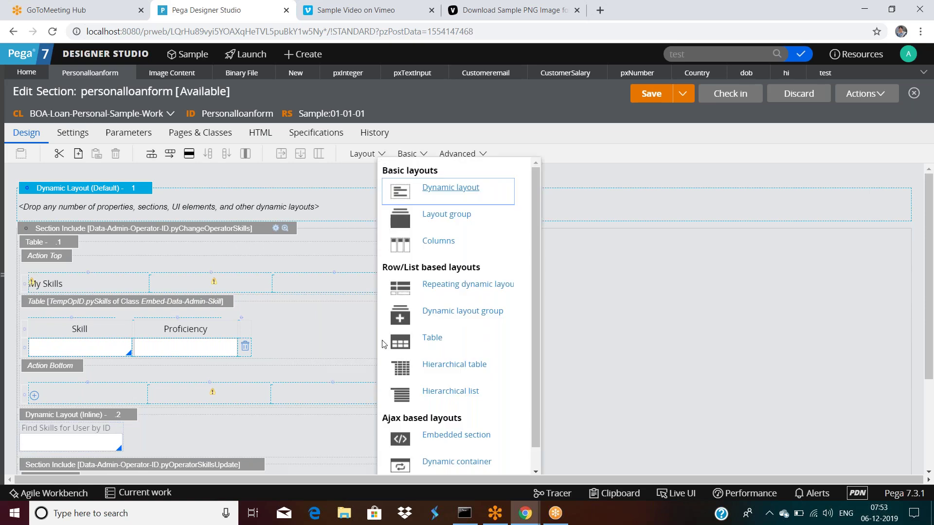
scroll(437, 340, "down", 1)
left_click_drag(400, 414, 292, 209)
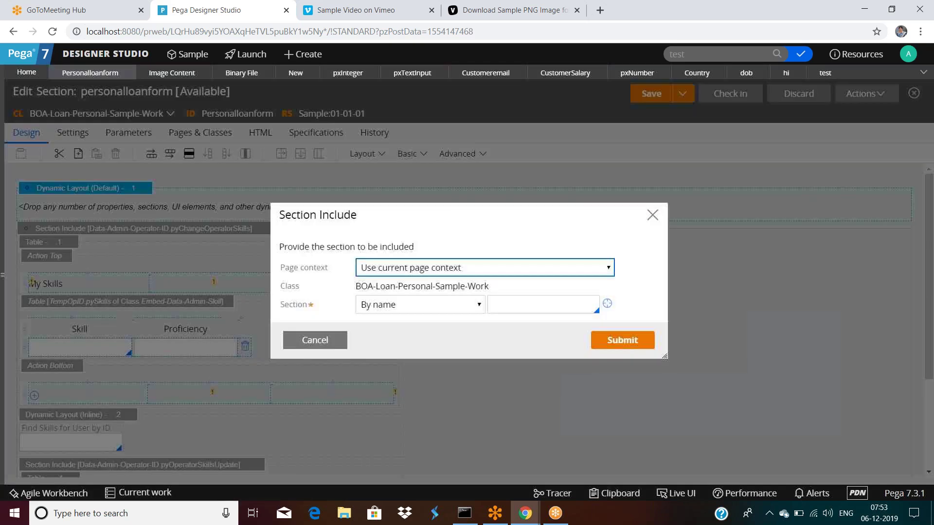
Set the page context to 'Use page defined by property' with property .Customeremail.
left_click(422, 269)
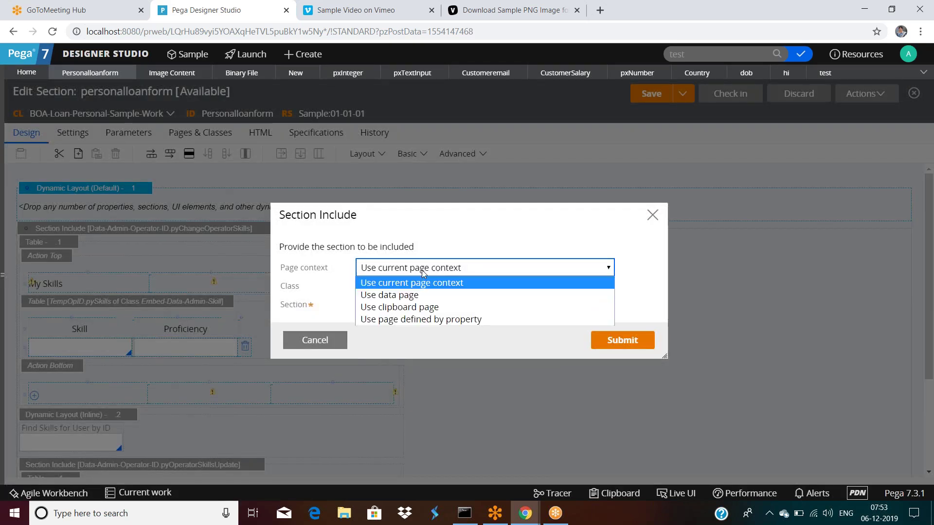
left_click(412, 321)
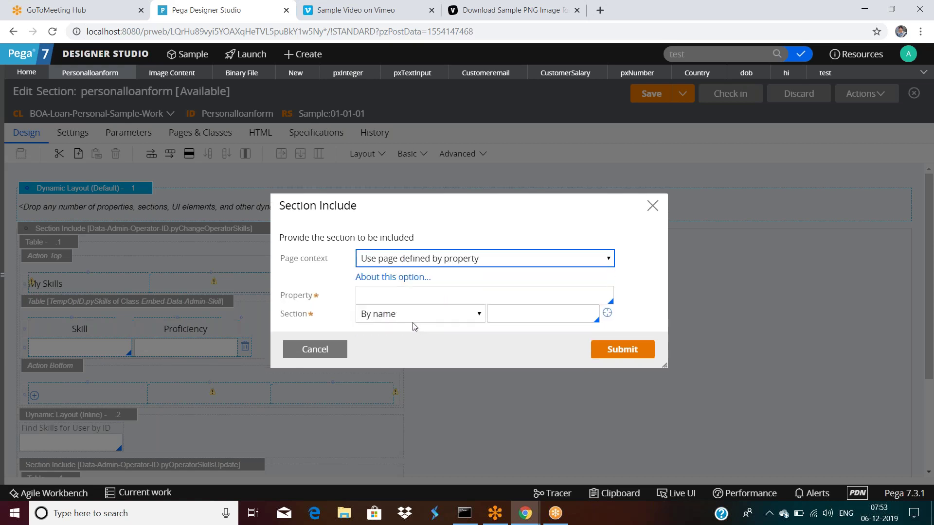
left_click(394, 298)
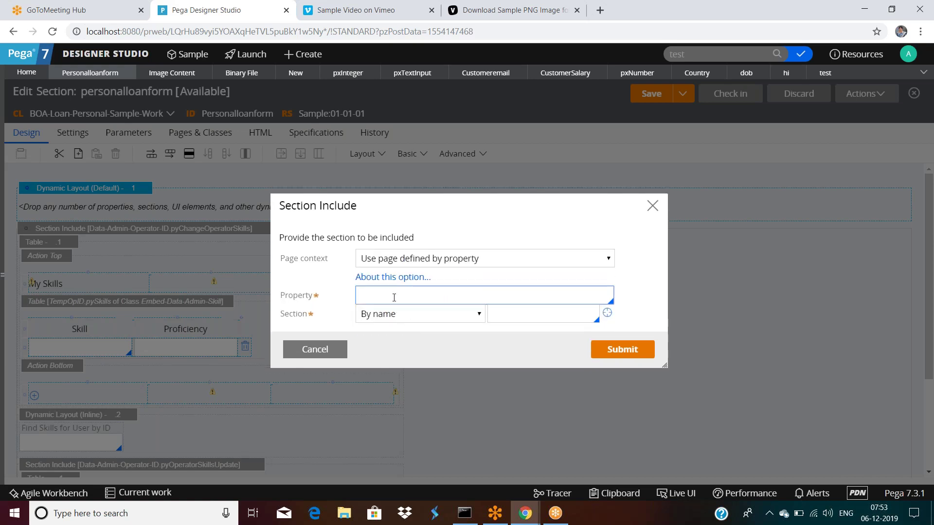
type(".")
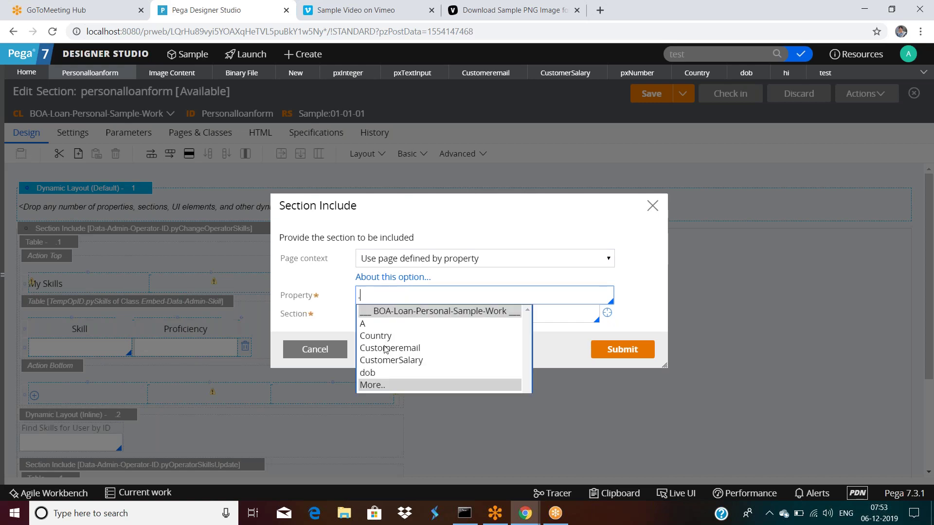
left_click(385, 348)
left_click(427, 300)
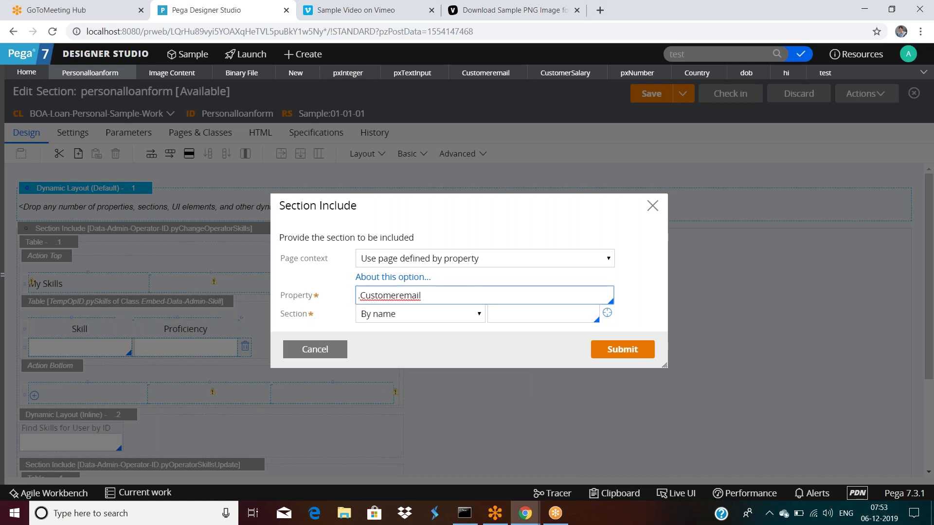
triple_click(432, 299)
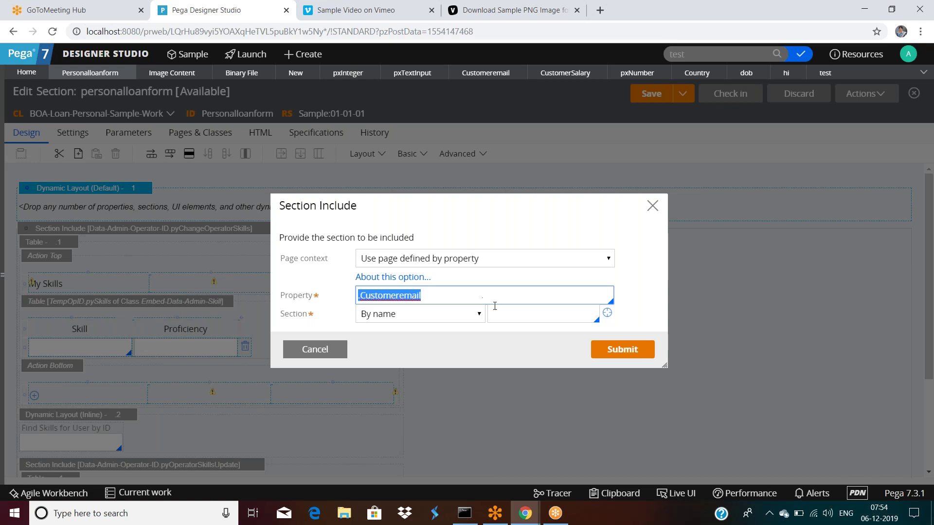
left_click(534, 312)
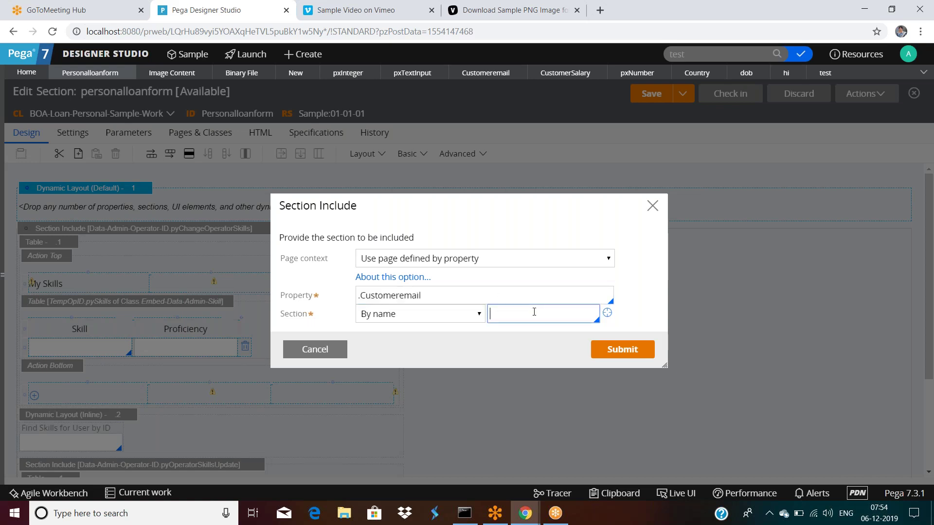
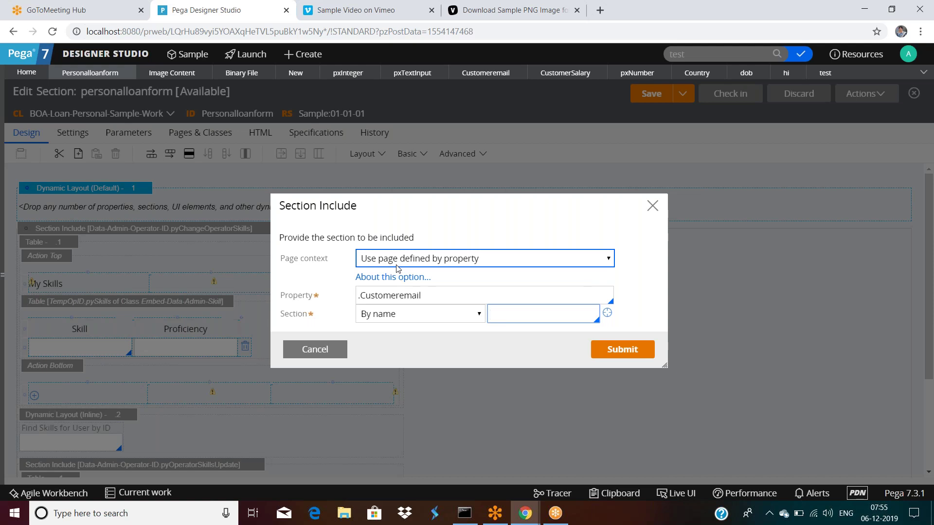
Set the Section Include page context to 'Use data page' and bring up the Clipboard Viewer.
left_click(487, 263)
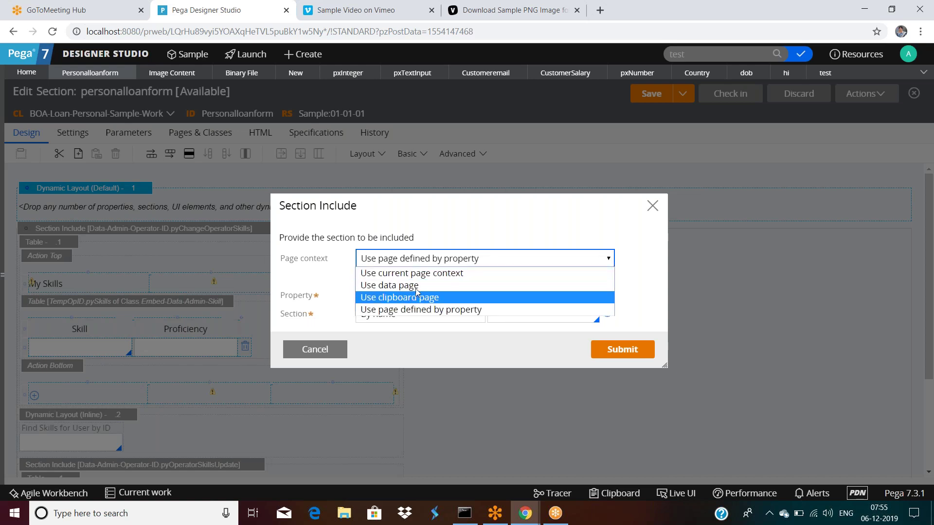
left_click(418, 286)
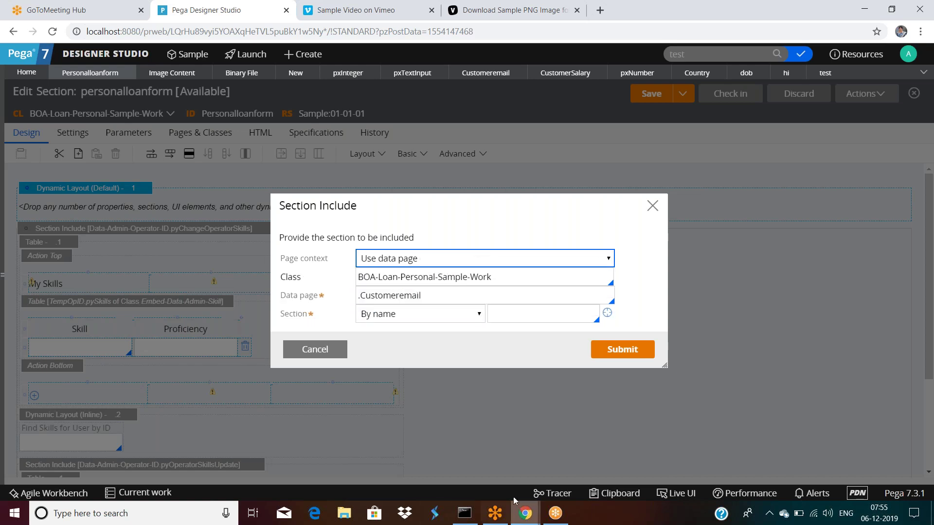
mouse_move(524, 513)
left_click(576, 487)
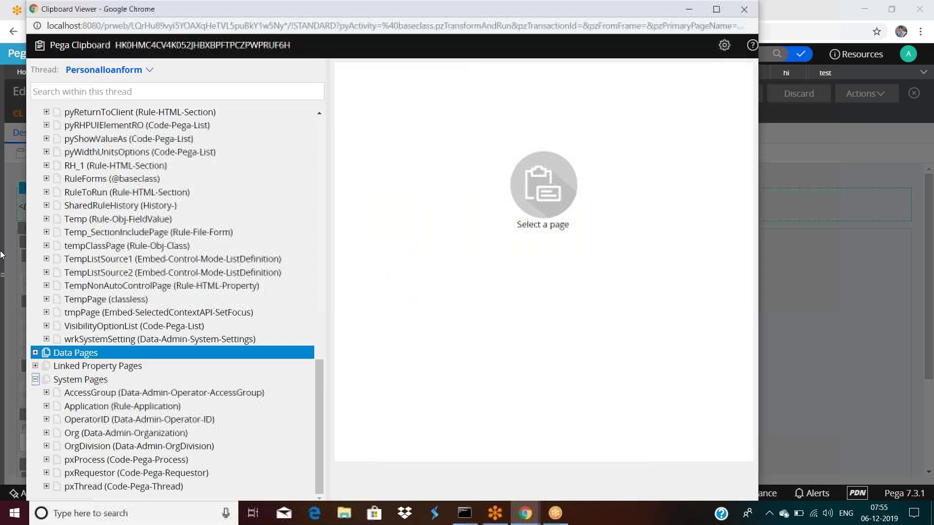
Locate D_pzEditConfigurations among the clipboard's D_ pages, then go back to the Section Include dialog.
scroll(123, 254, "down", 5)
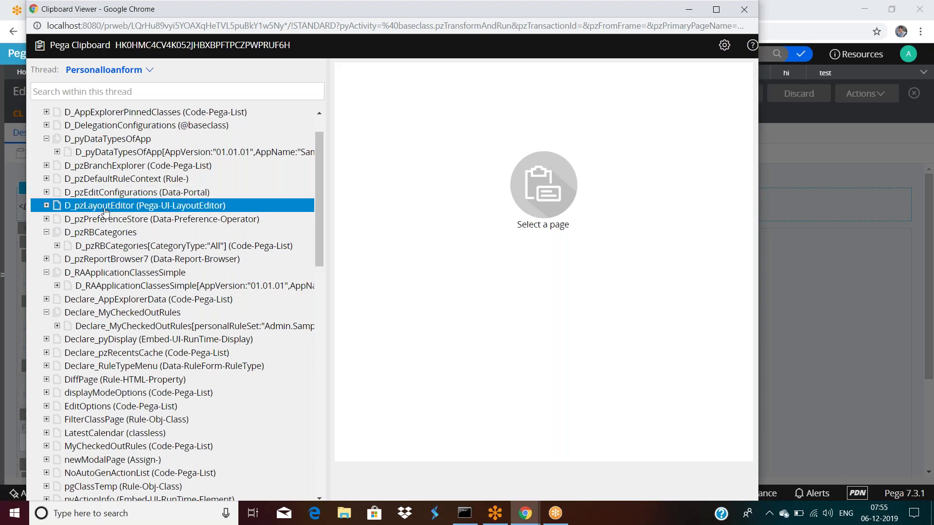
scroll(102, 204, "up", 2)
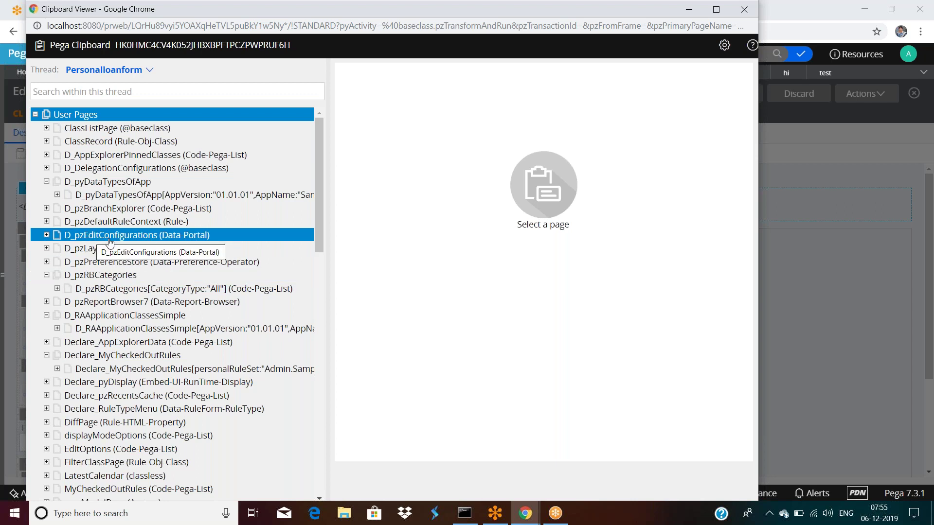
left_click(795, 266)
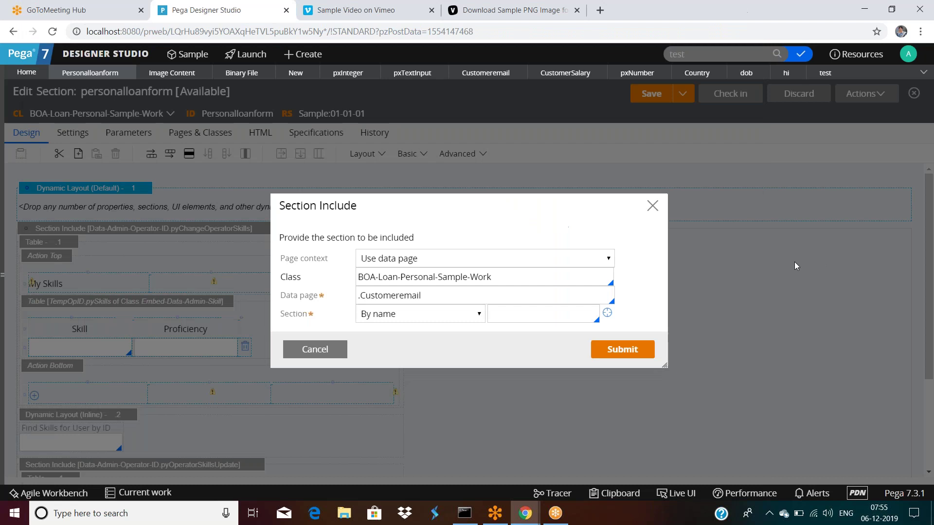
Replace the Data page value with D_pzEditConfigurations.
triple_click(448, 296)
type("D")
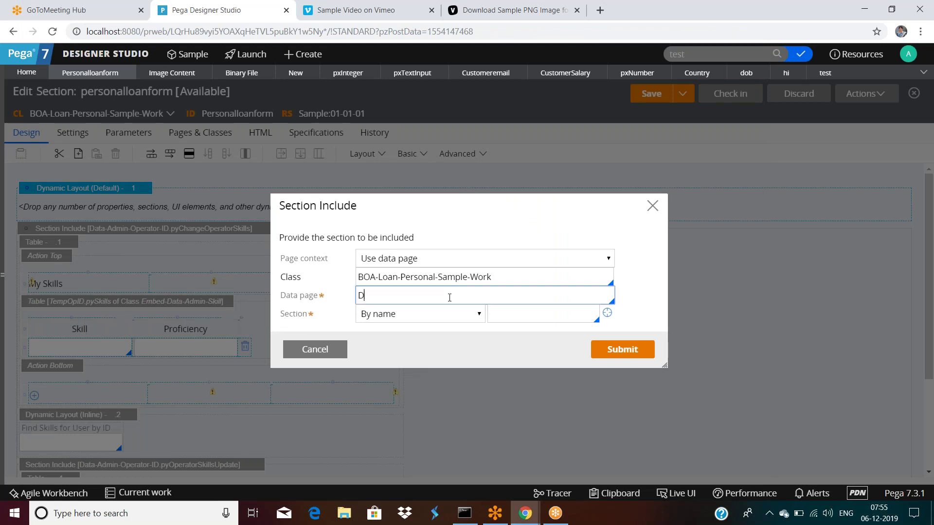
type("pd")
key("BackSpace")
type("zEditConfigurations")
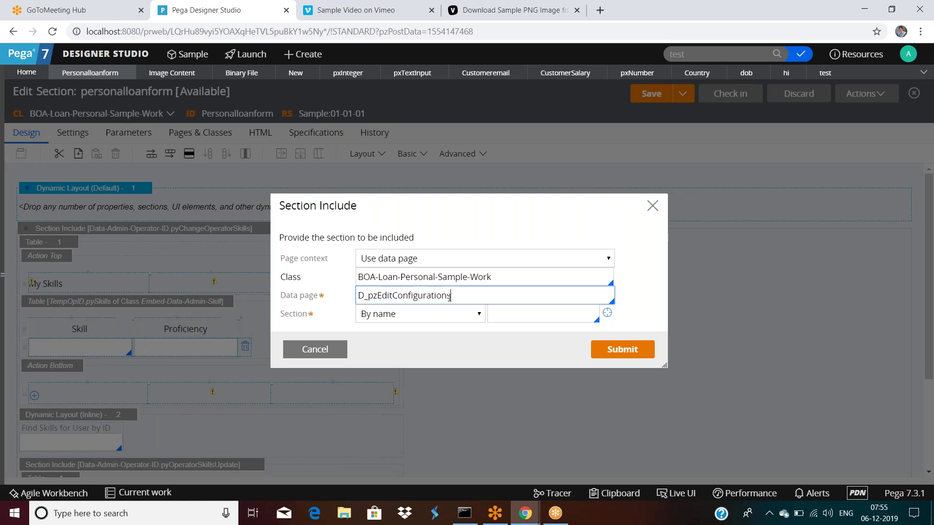
key("ctrl+a")
Let the Class fill in as Data-Portal and browse the section name suggestions without choosing one.
left_click(526, 283)
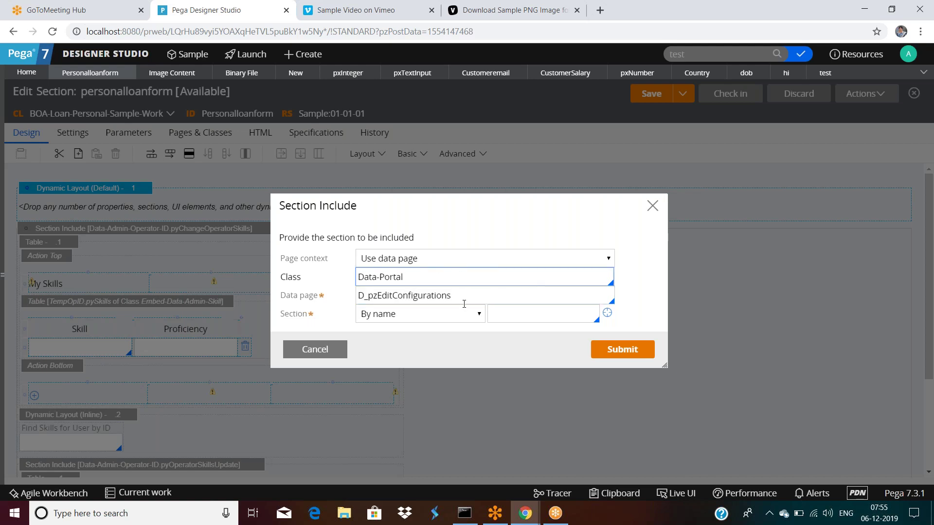
left_click(483, 293)
left_click(540, 315)
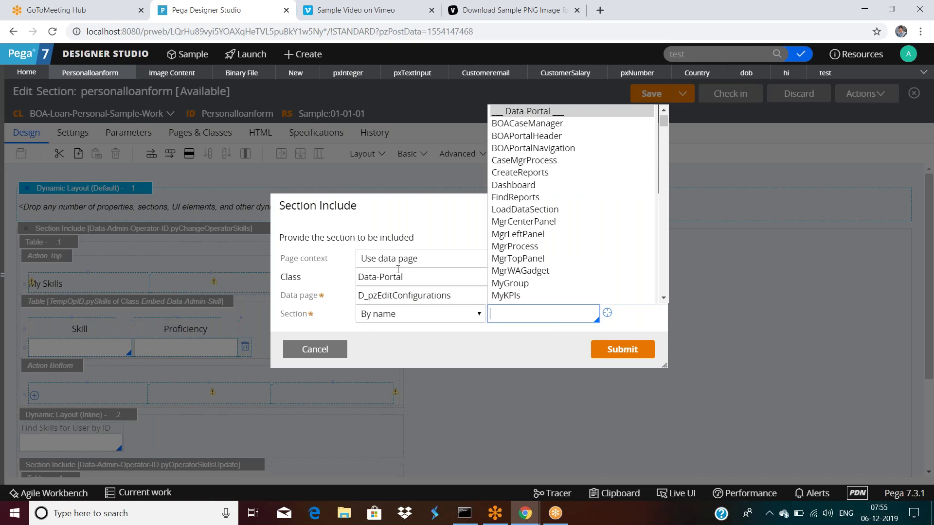
left_click(403, 225)
Confirm the page context remains 'Use data page', then cancel the Section Include dialog.
left_click(392, 265)
left_click_drag(282, 260, 319, 264)
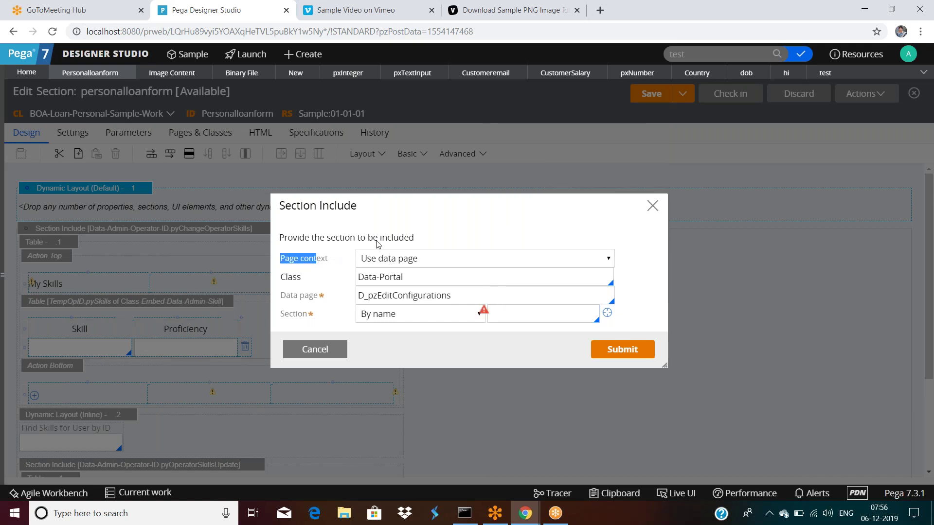
left_click(416, 260)
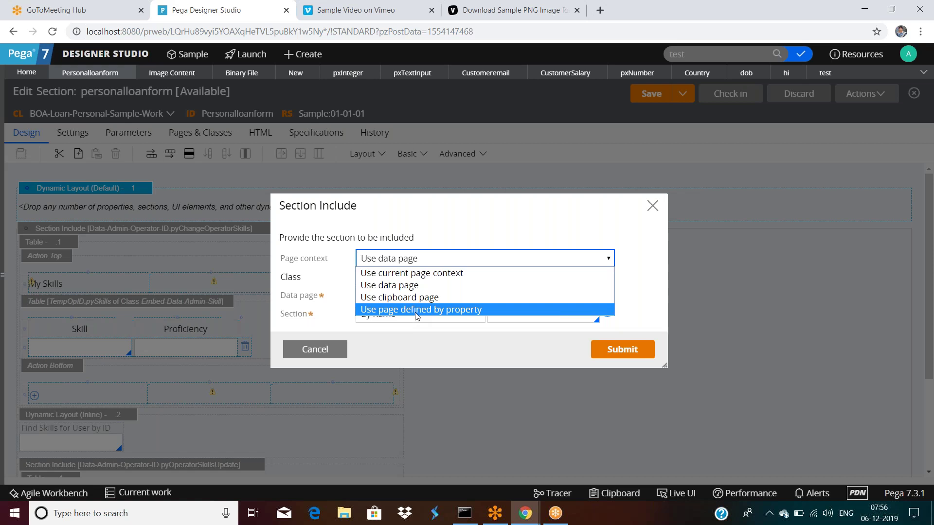
left_click(444, 218)
left_click(323, 351)
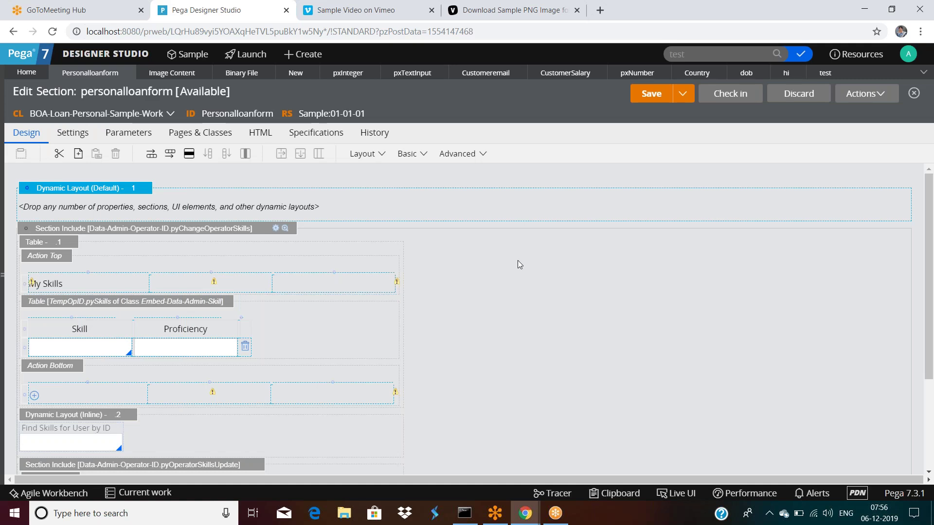
scroll(518, 261, "down", 3)
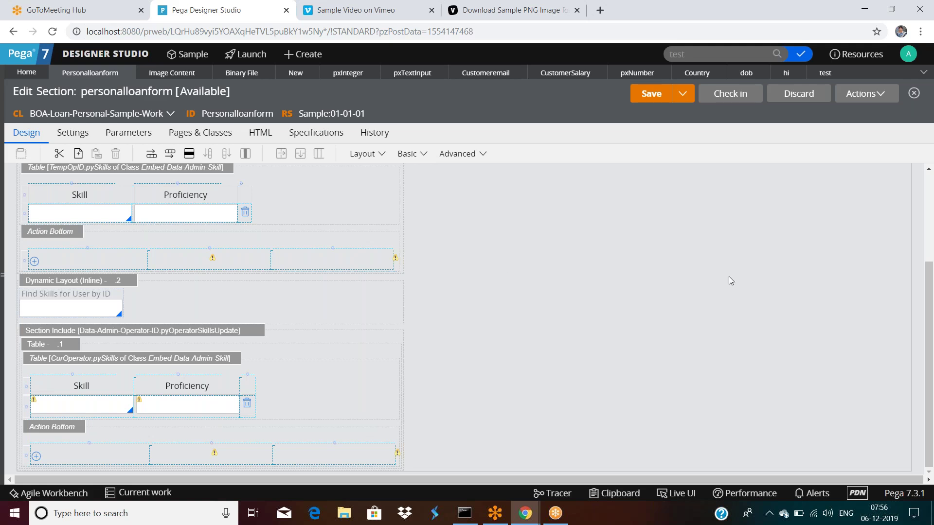
scroll(728, 277, "up", 3)
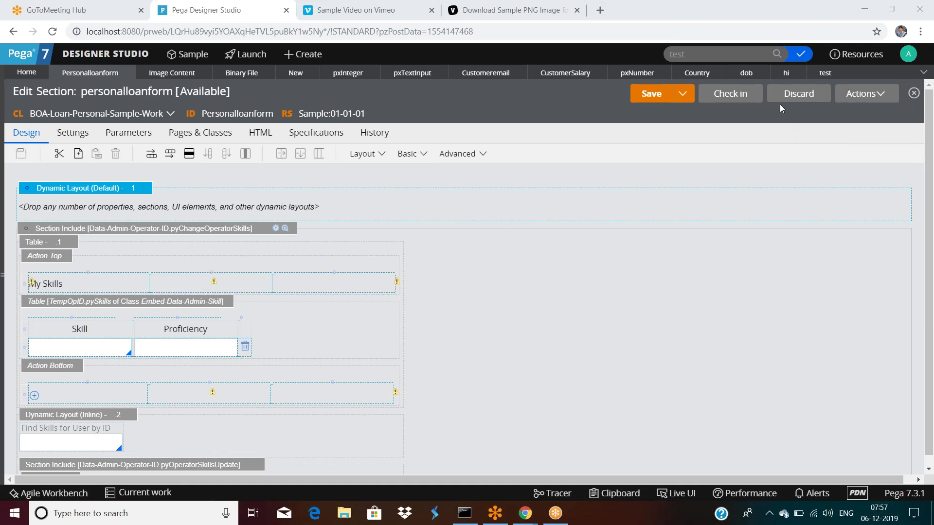
left_click(544, 282)
Launch the Bank Of America Loan Portal, enable Live UI, and open its Case Manager Portal Navigation section.
left_click(239, 56)
left_click(273, 92)
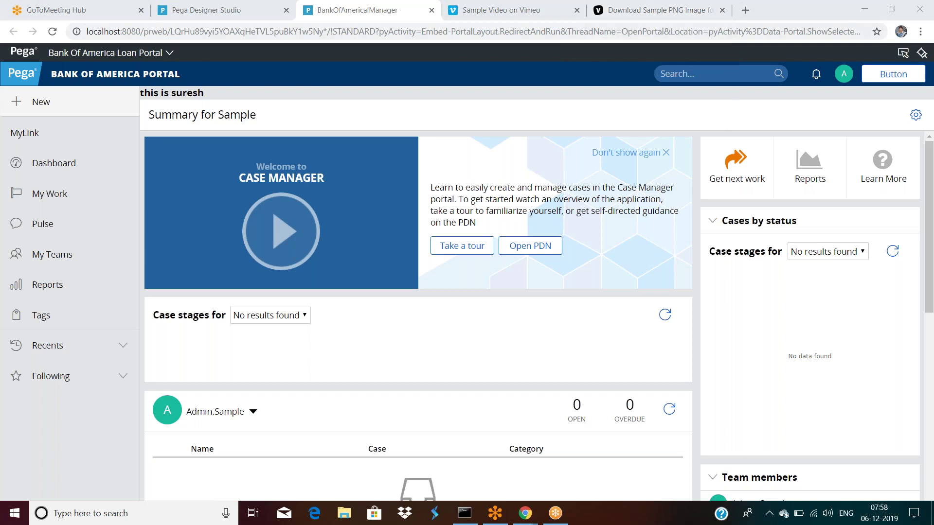
left_click(903, 53)
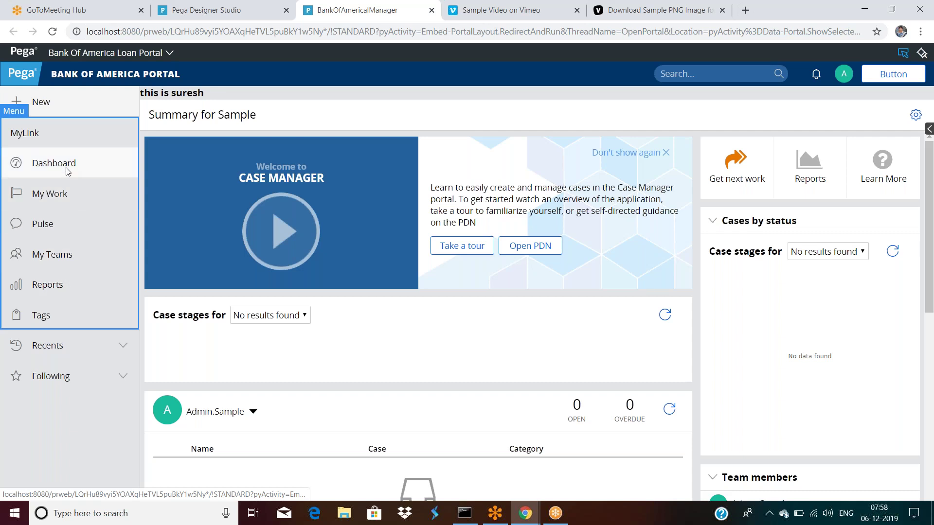
left_click(55, 136)
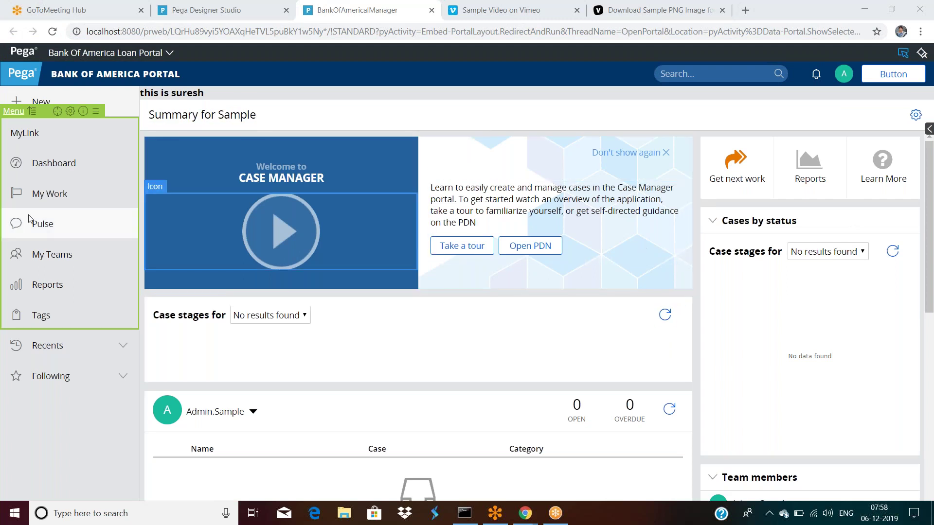
left_click(57, 111)
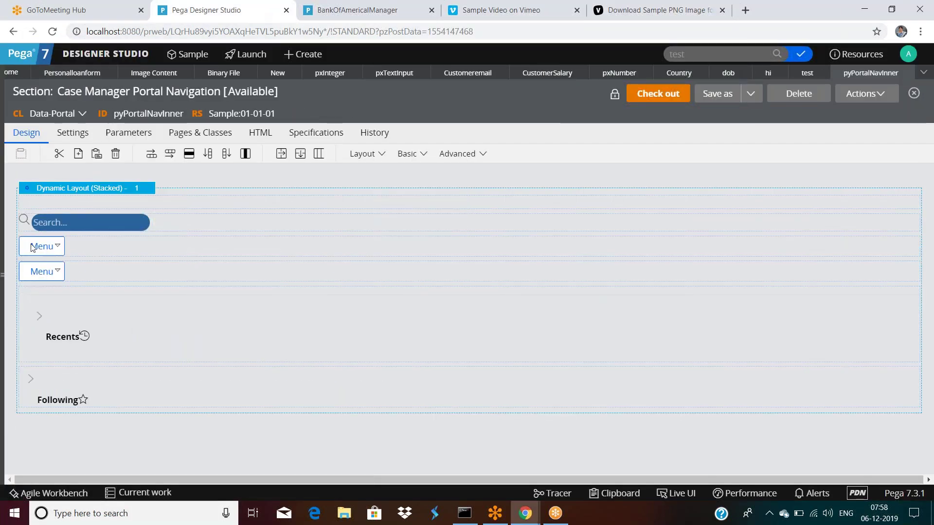
Open the first menu's pyCreateCaseMenu rule, then close it and dismiss the cell properties.
left_click(86, 255)
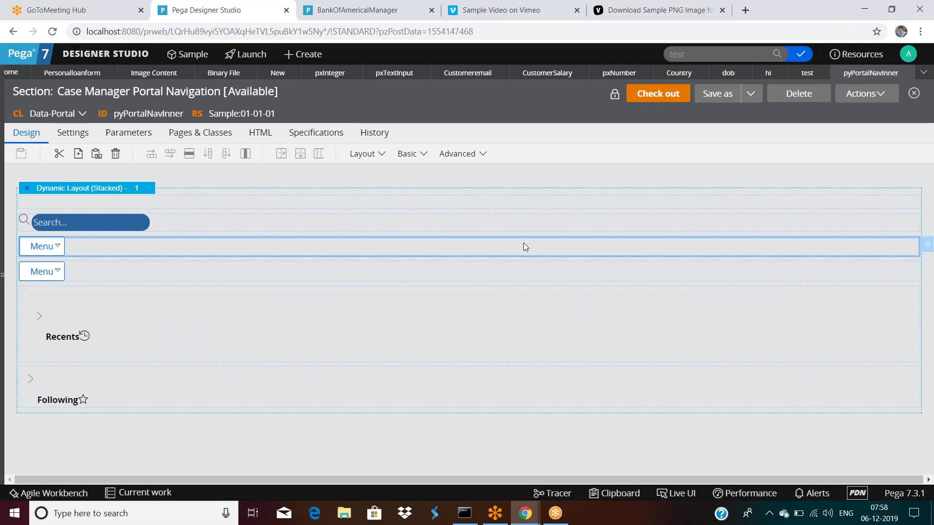
double_click(139, 272)
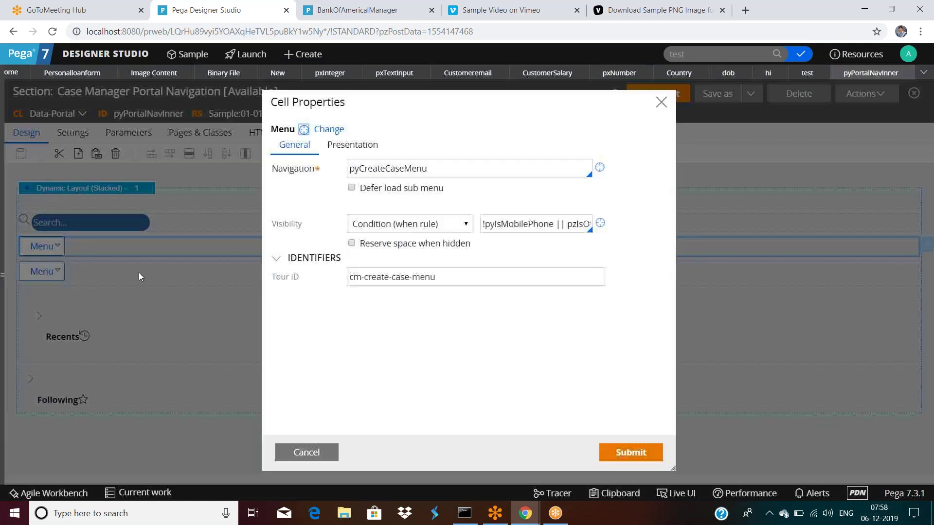
left_click(599, 168)
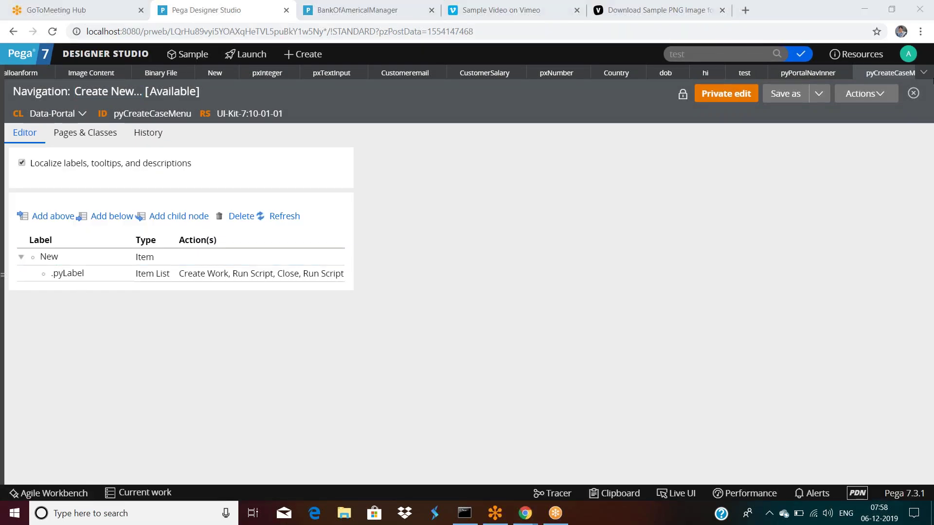
left_click(897, 74)
left_click(906, 73)
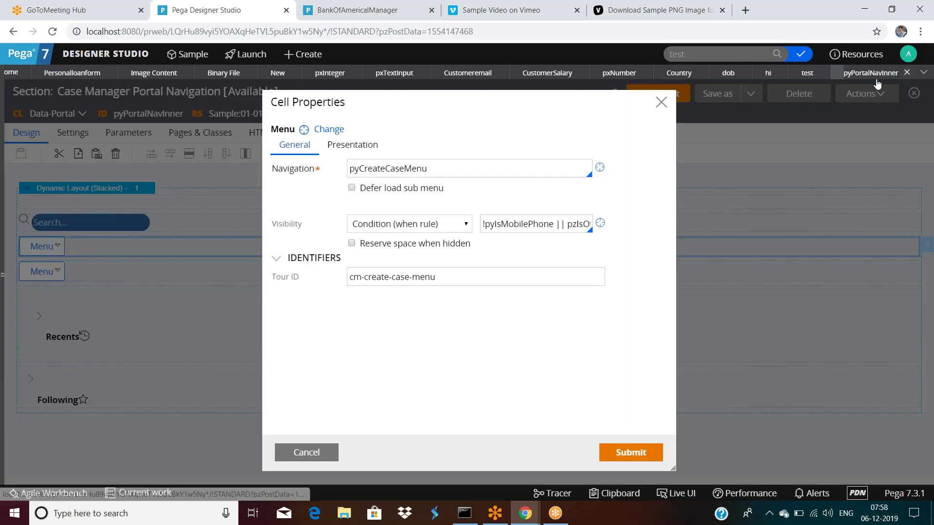
left_click(301, 454)
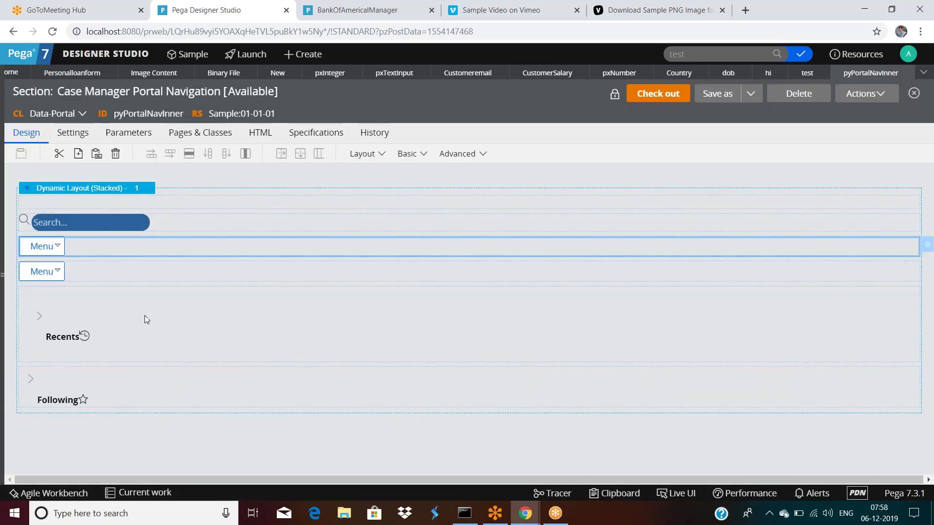
Open the second menu's pyCaseManagerLinks navigation rule from its cell properties.
left_click(119, 267)
left_click(925, 272)
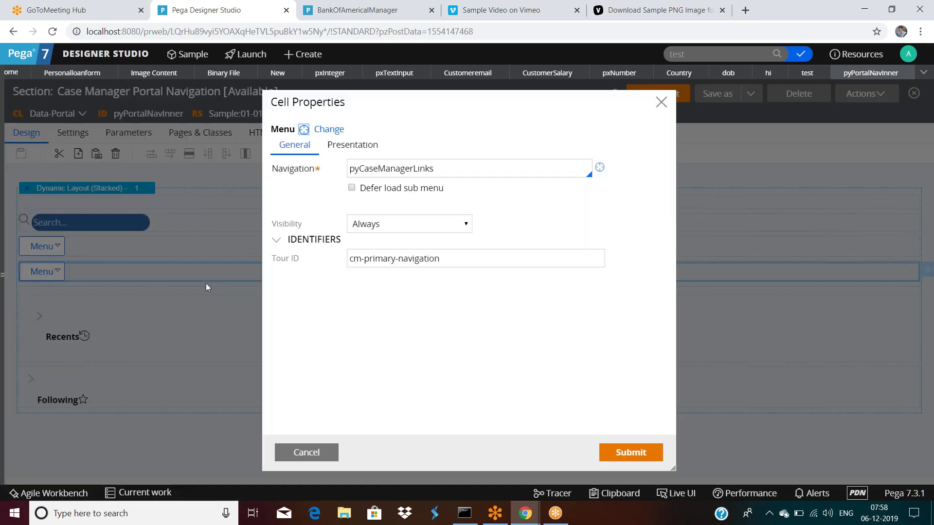
left_click(599, 168)
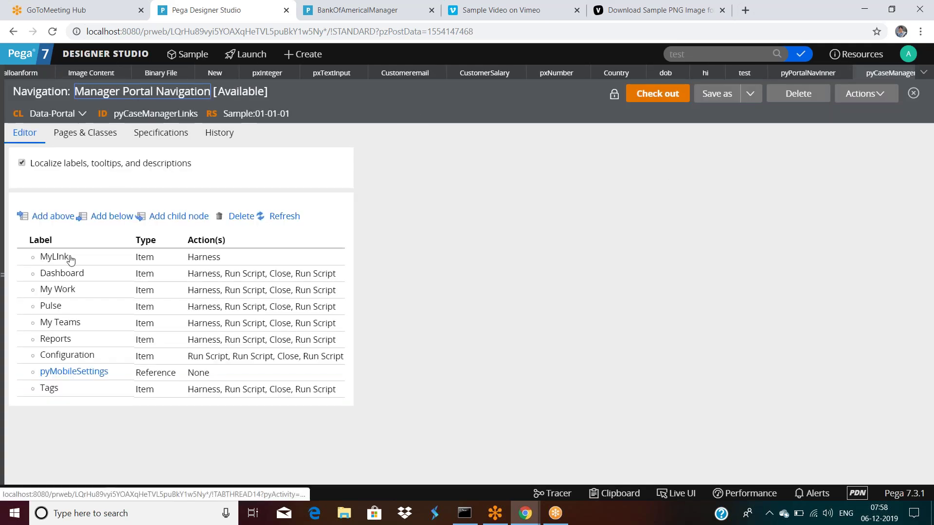
Open MyLink's item properties, close them with OK, then reopen MyLink's properties.
left_click(71, 259)
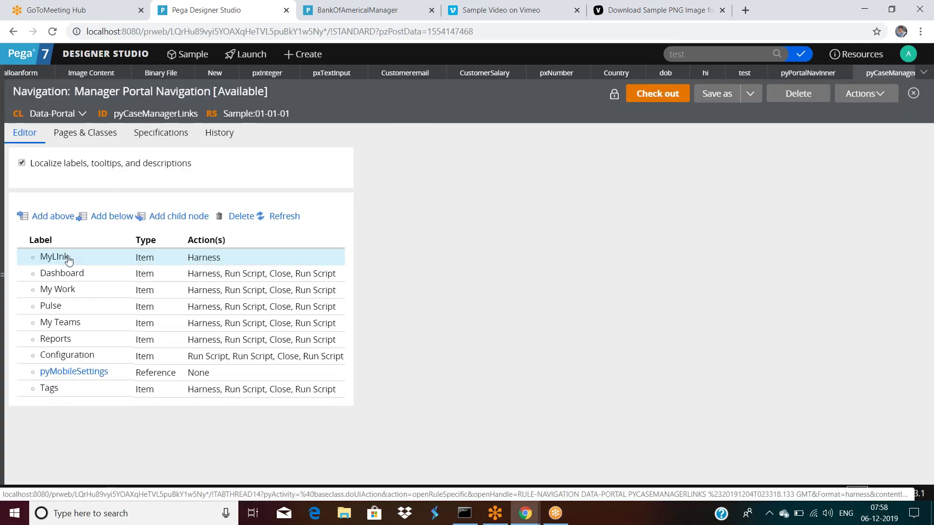
left_click(64, 260)
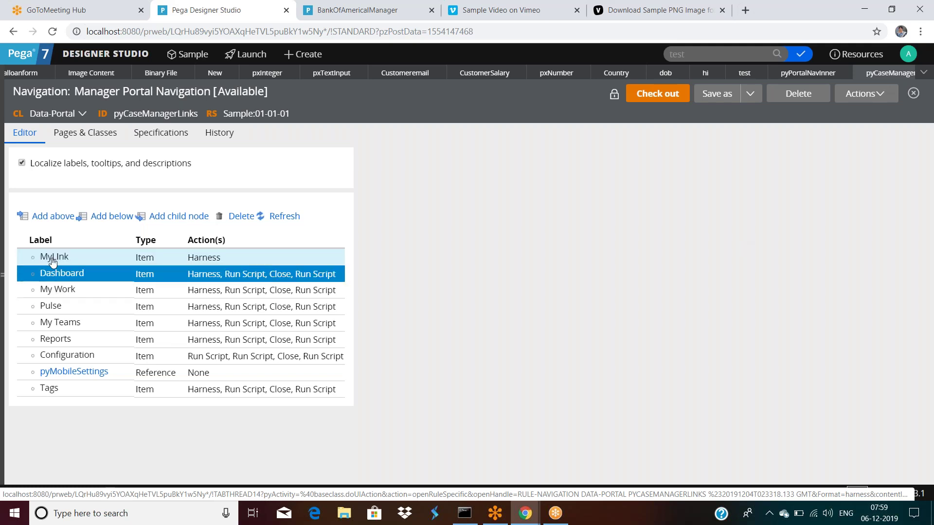
left_click(56, 256)
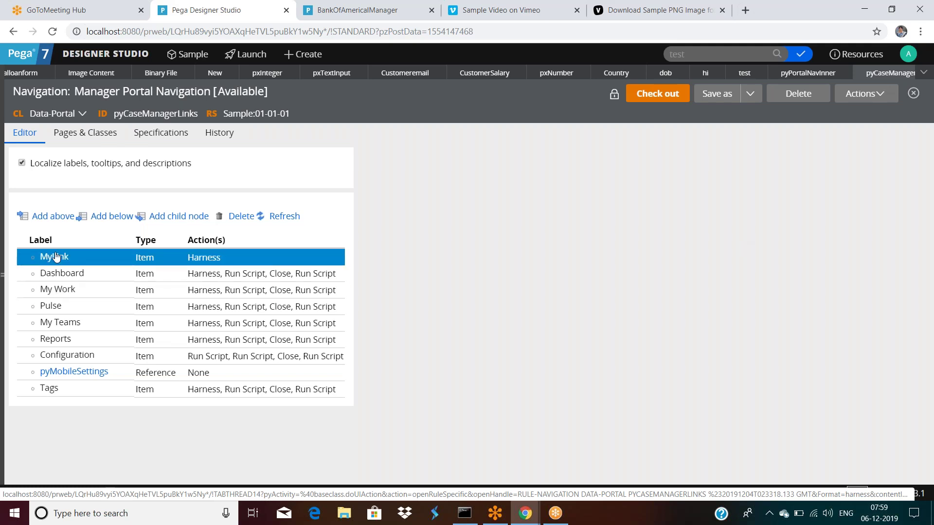
scroll(611, 336, "down", 1)
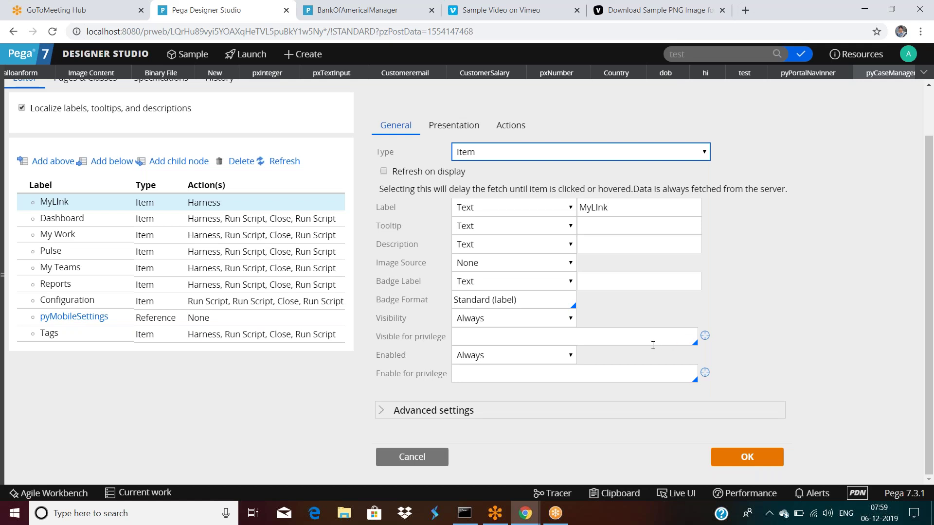
left_click(744, 456)
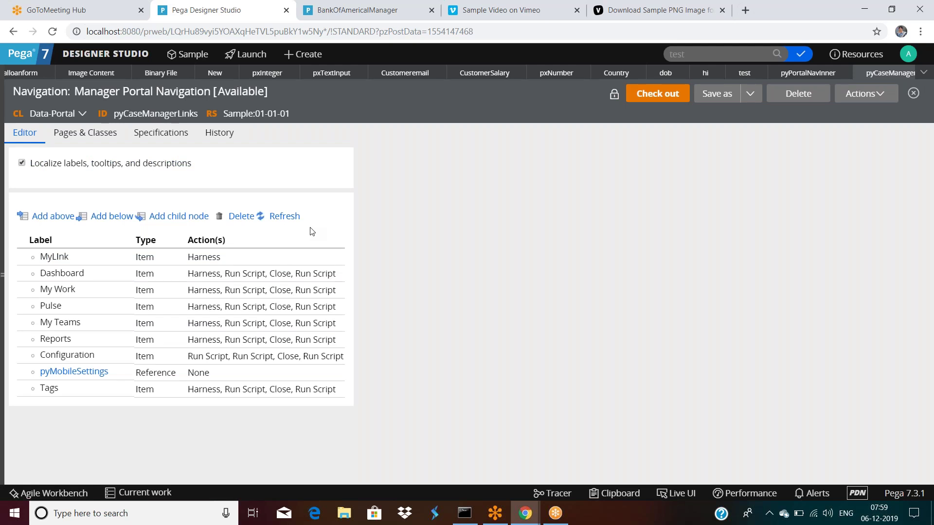
left_click(55, 262)
left_click(56, 263)
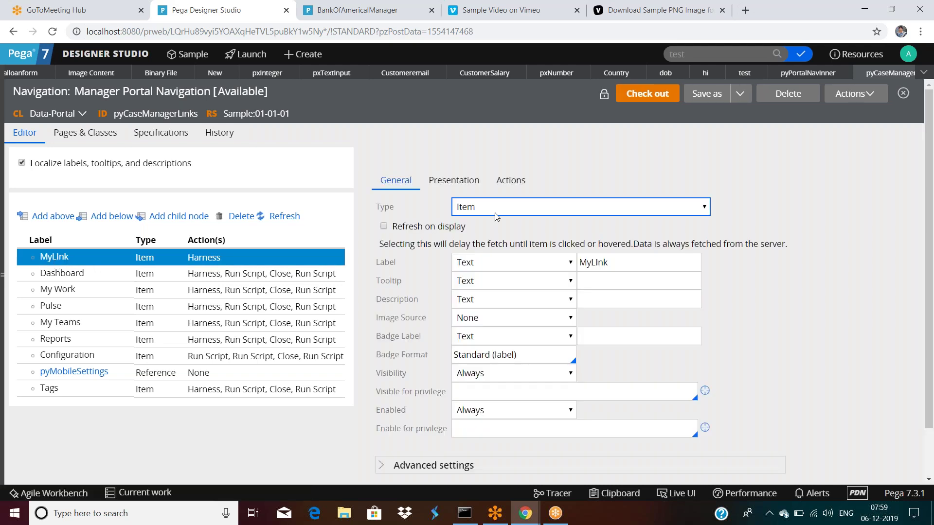
Delete MyLink's existing Harness click action on the Actions tab.
left_click(511, 180)
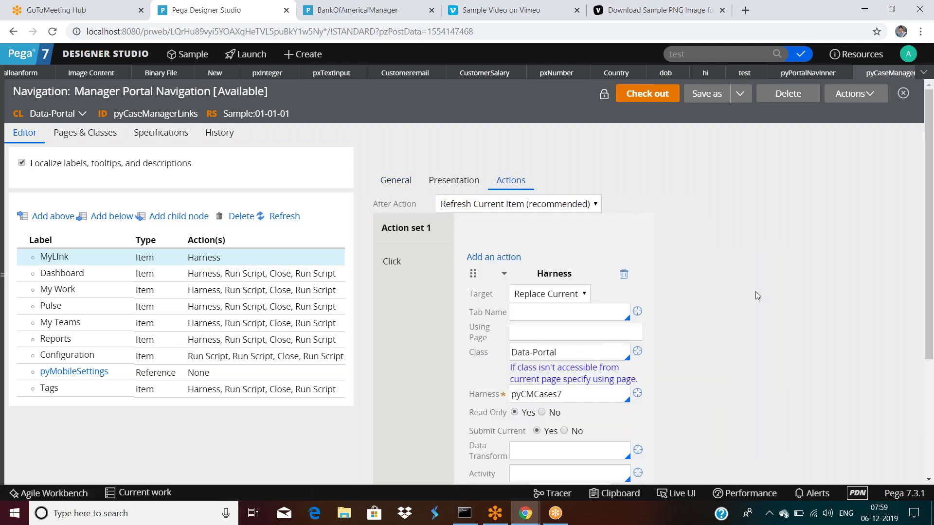
scroll(756, 293, "down", 1)
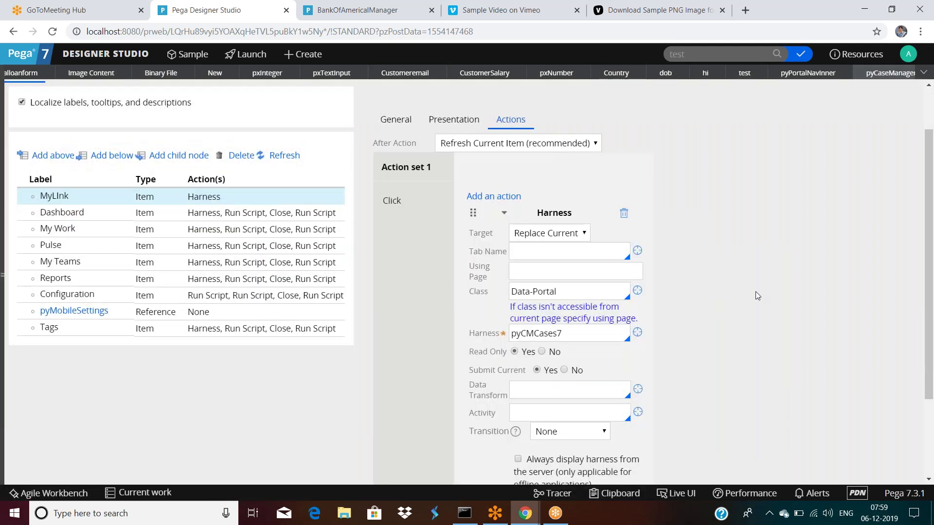
scroll(755, 294, "up", 1)
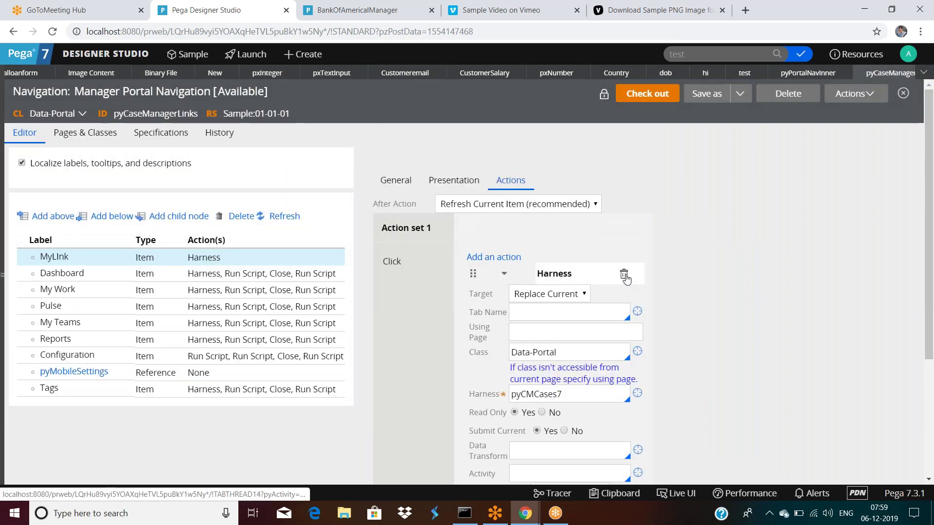
left_click(624, 275)
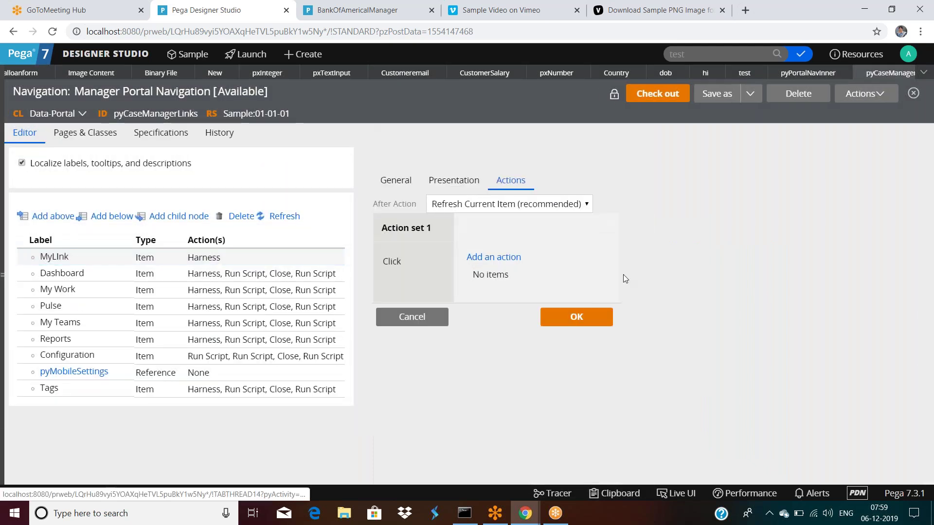
Add a new Harness action from All actions, targeting a Pop-up Window with class Data-Portal.
left_click(488, 259)
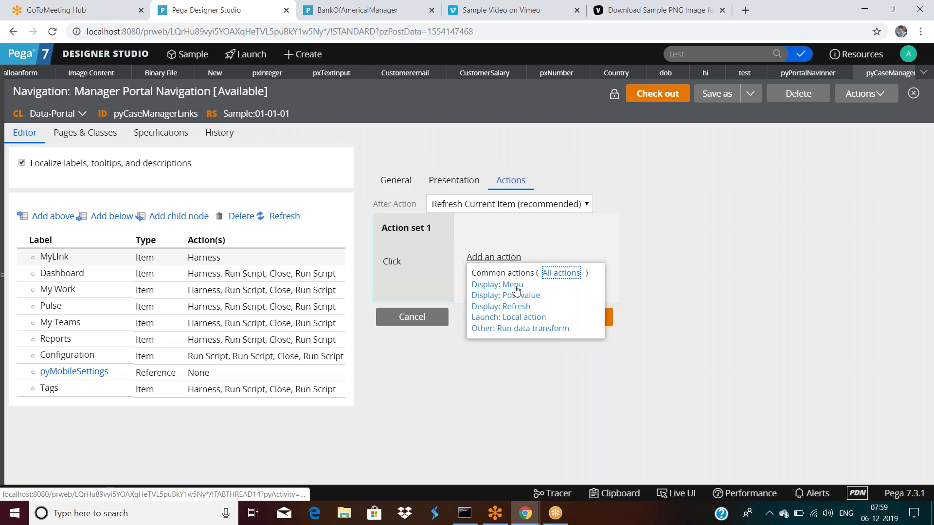
left_click(559, 272)
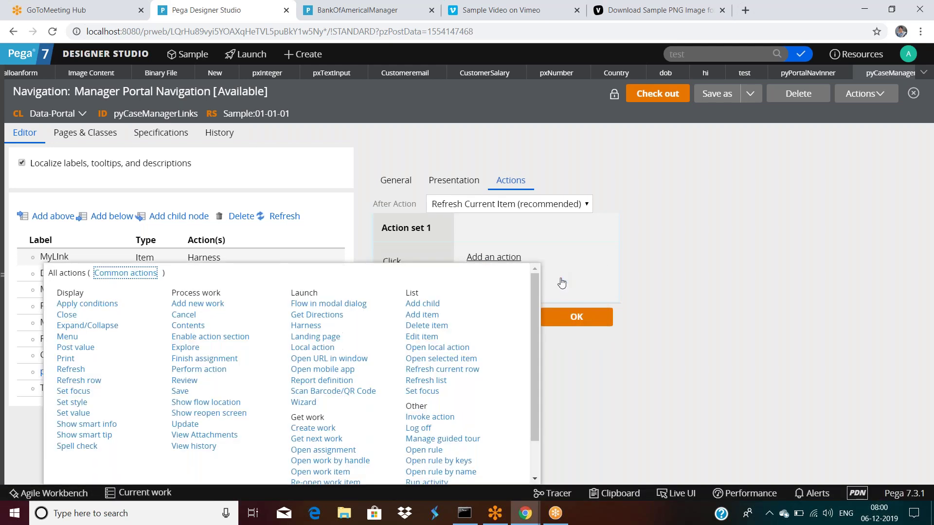
left_click(306, 325)
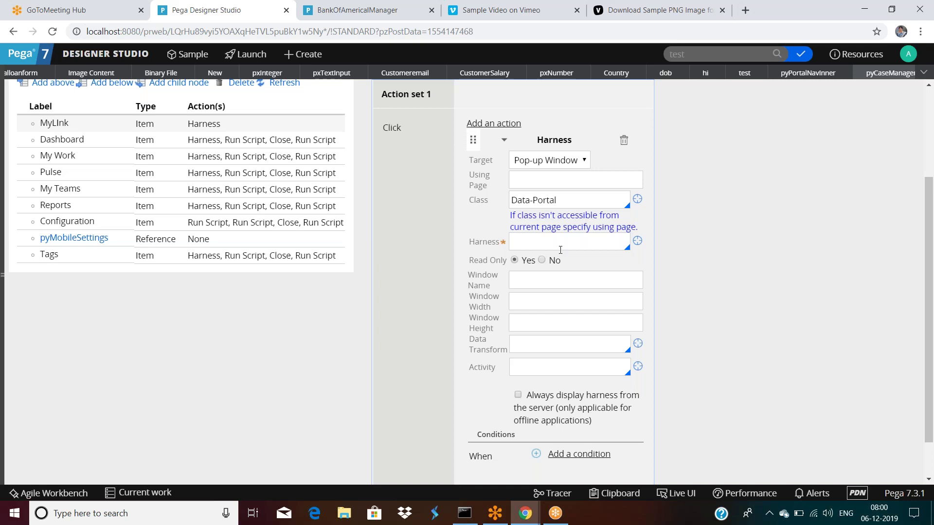
scroll(585, 307, "down", 1)
scroll(585, 307, "up", 2)
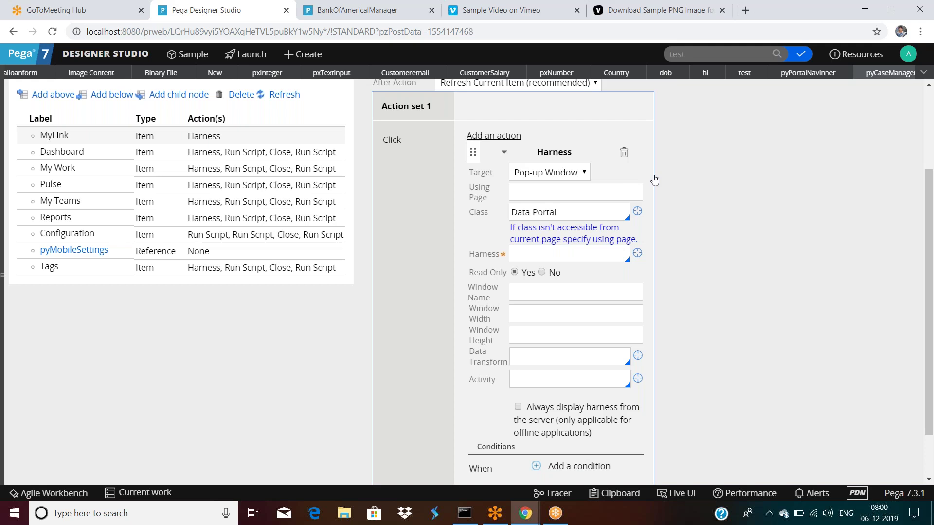
scroll(656, 182, "up", 2)
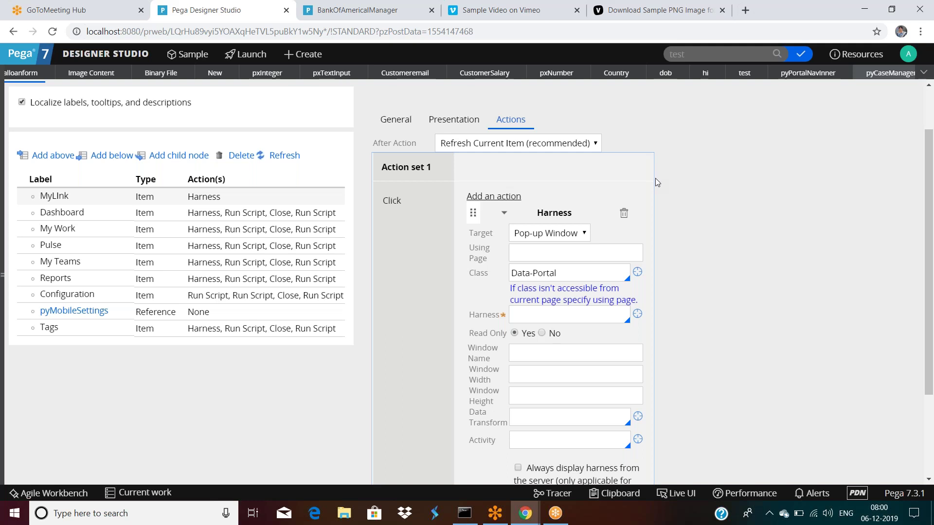
left_click(67, 201)
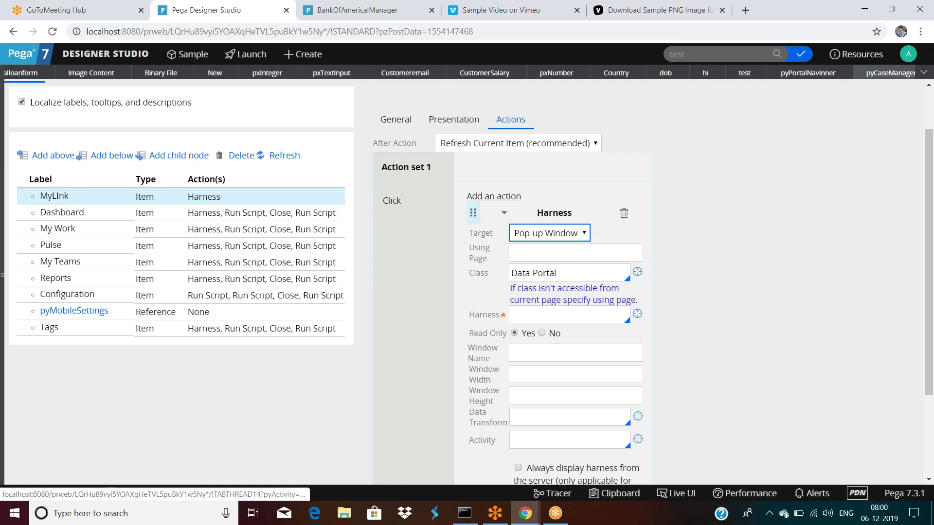
scroll(694, 296, "down", 1)
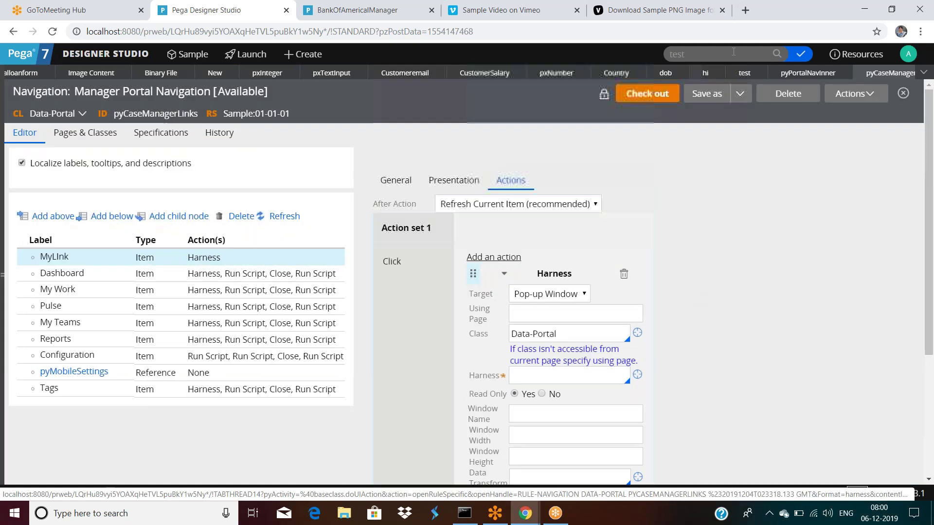